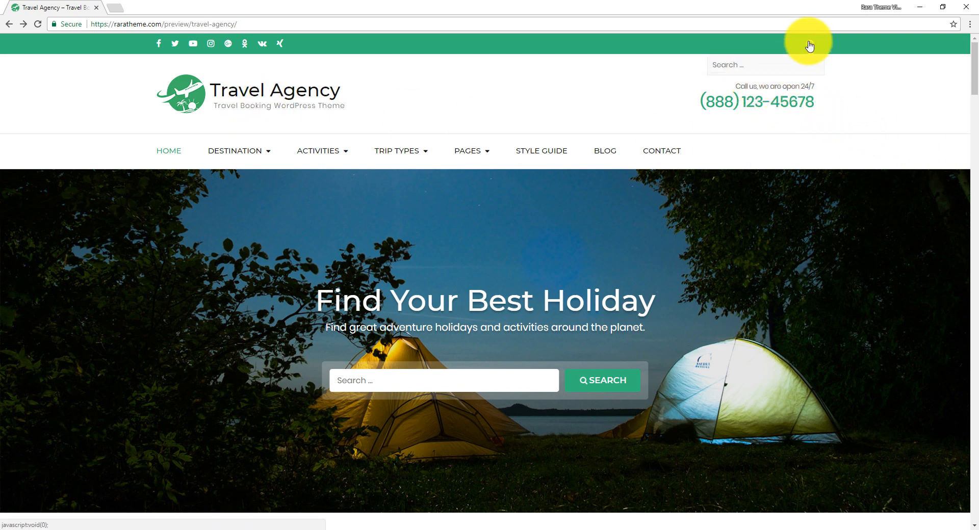
Examine the home page's header, banner and about section, and advance the Adventure Activities carousel by two clicks' worth of cards
{"action": "mouse_move", "coordinate": [309, 150]}
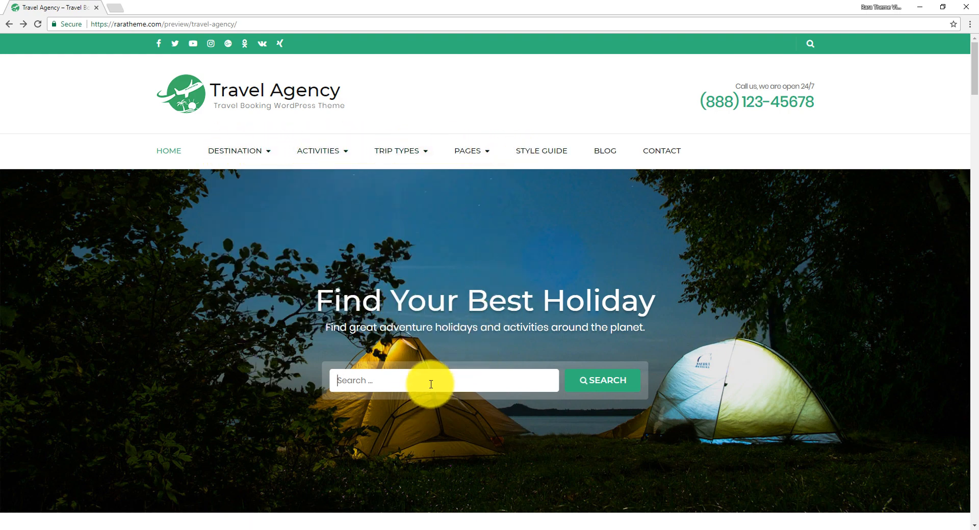
{"action": "scroll", "coordinate": [210, 389], "scroll_direction": "down", "scroll_amount": 7}
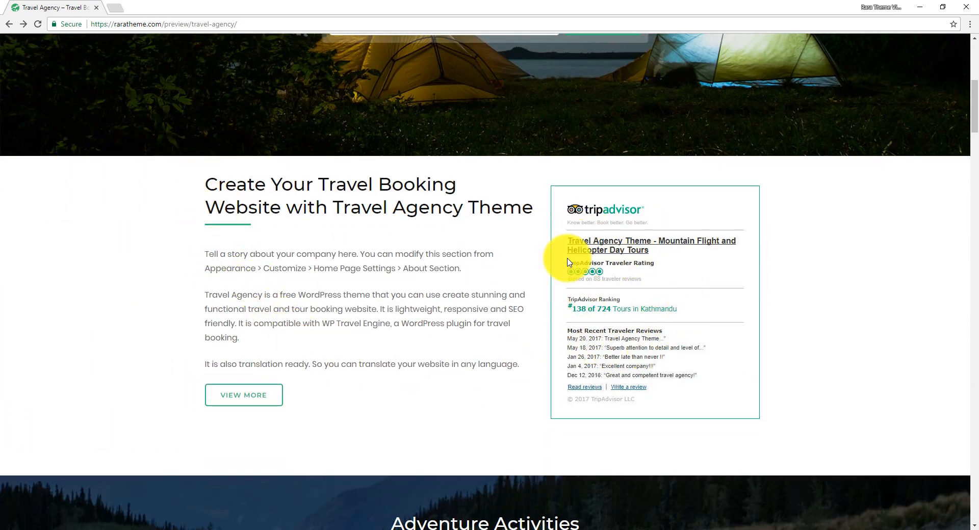
{"action": "scroll", "coordinate": [456, 367], "scroll_direction": "down", "scroll_amount": 6}
{"action": "scroll", "coordinate": [463, 328], "scroll_direction": "down", "scroll_amount": 2}
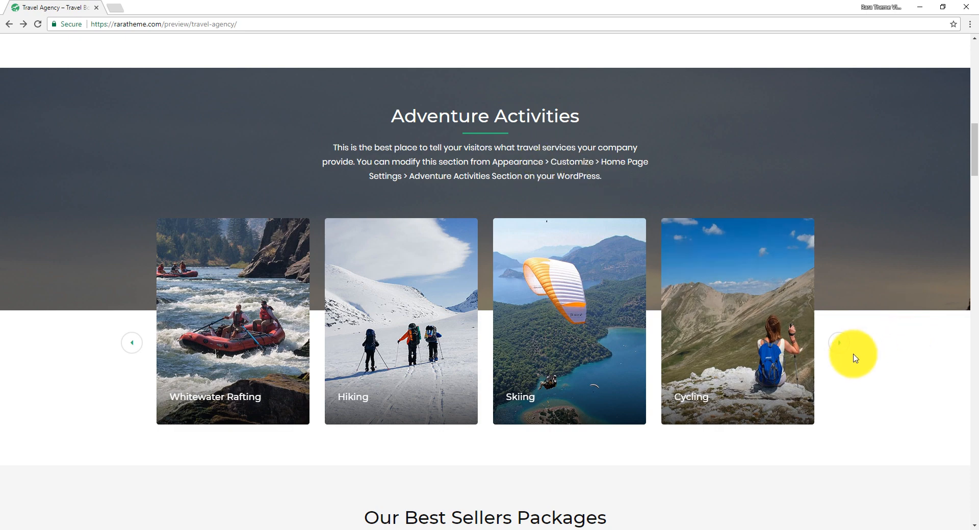
{"action": "left_click", "coordinate": [841, 344]}
{"action": "left_click", "coordinate": [840, 344]}
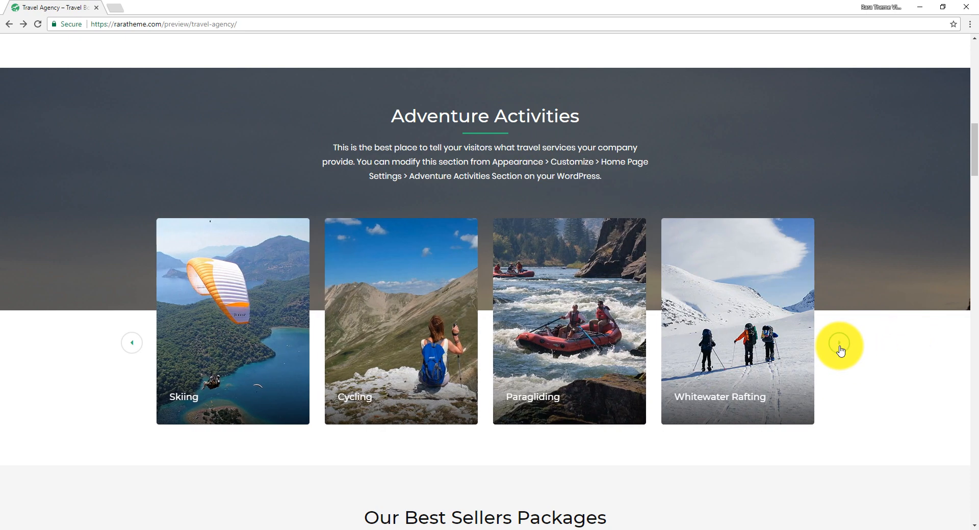
Browse the large package slider in Our Best Sellers Packages and review the Why Book with Us section
{"action": "scroll", "coordinate": [854, 392], "scroll_direction": "down", "scroll_amount": 8}
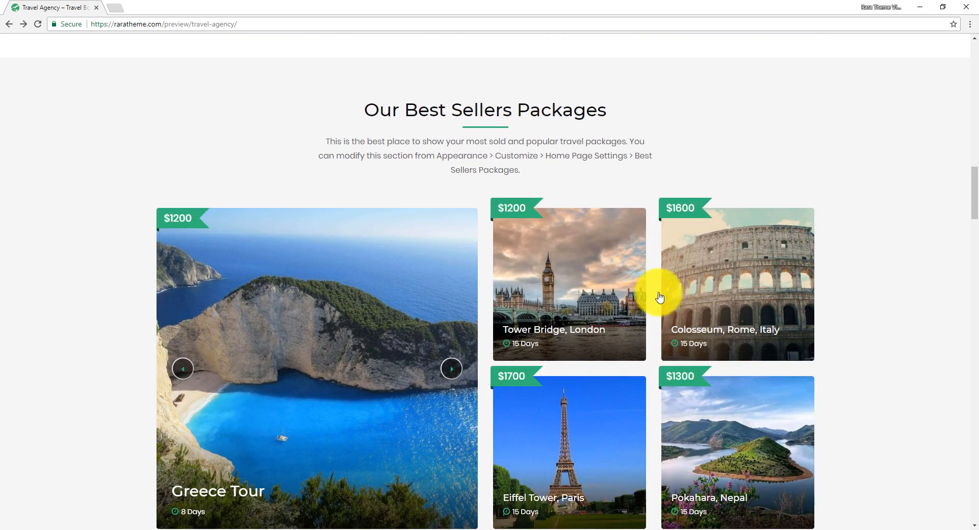
{"action": "left_click", "coordinate": [452, 371]}
{"action": "left_click", "coordinate": [452, 371]}
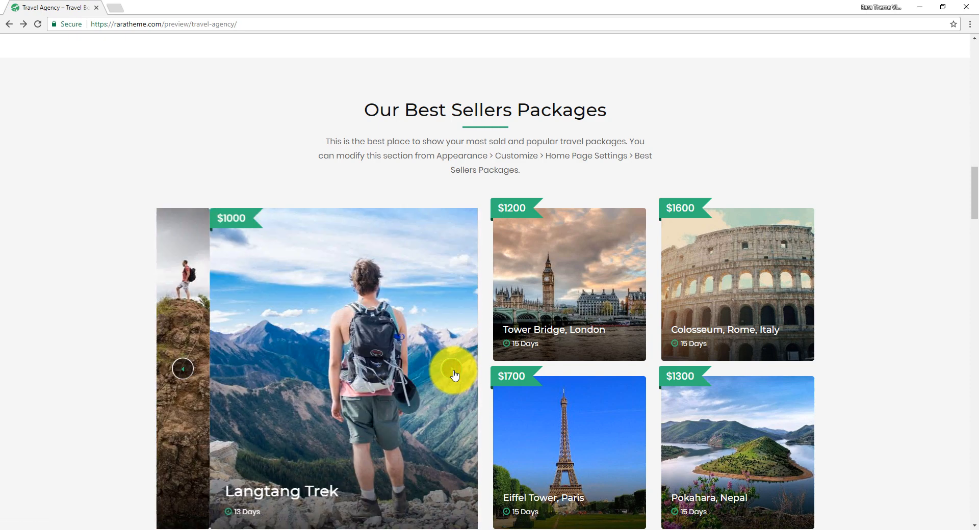
{"action": "scroll", "coordinate": [579, 324], "scroll_direction": "down", "scroll_amount": 2}
{"action": "scroll", "coordinate": [579, 319], "scroll_direction": "down", "scroll_amount": 8}
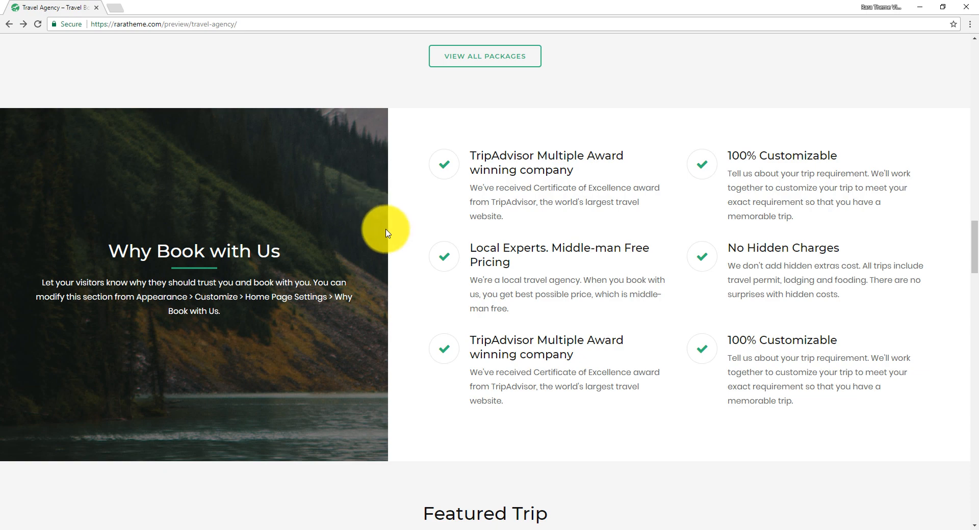
Examine the remaining home page sections, from Featured Trip, Stats Counter and Deals and Discounts to Latest Articles and the footer
{"action": "scroll", "coordinate": [388, 235], "scroll_direction": "down", "scroll_amount": 8}
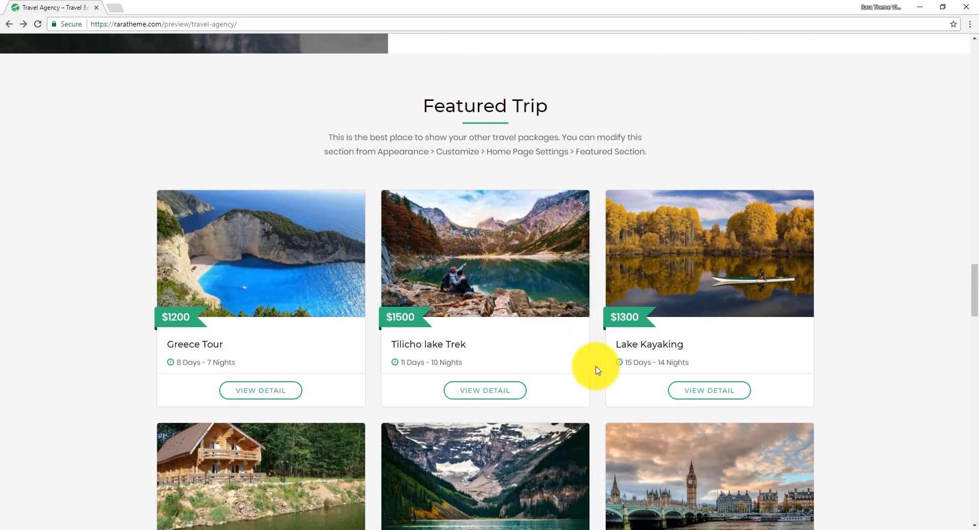
{"action": "scroll", "coordinate": [598, 371], "scroll_direction": "down", "scroll_amount": 11}
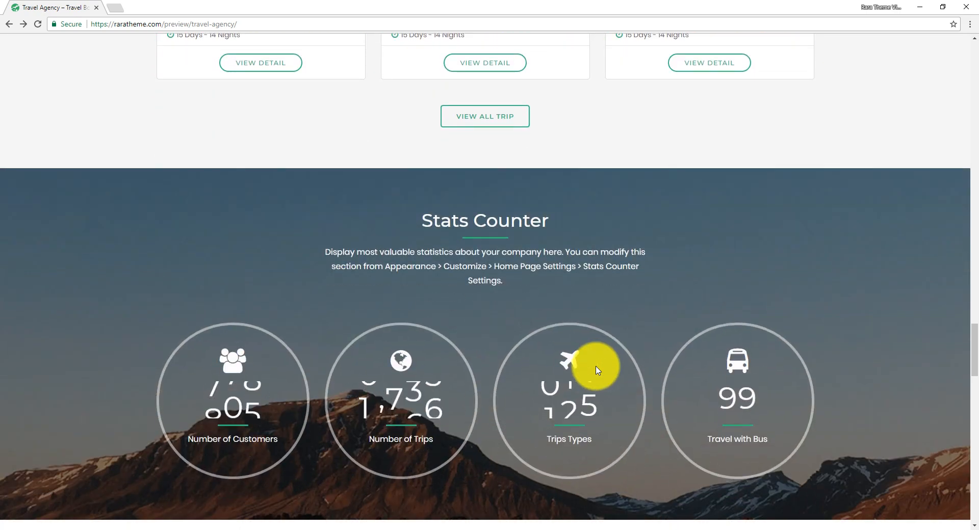
{"action": "scroll", "coordinate": [597, 370], "scroll_direction": "down", "scroll_amount": 1}
{"action": "scroll", "coordinate": [598, 370], "scroll_direction": "down", "scroll_amount": 7}
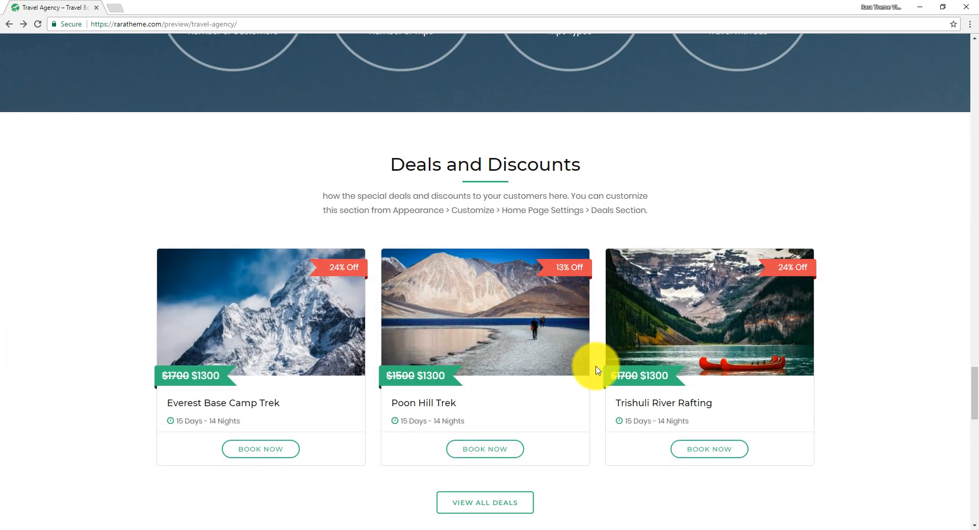
{"action": "scroll", "coordinate": [598, 370], "scroll_direction": "down", "scroll_amount": 7}
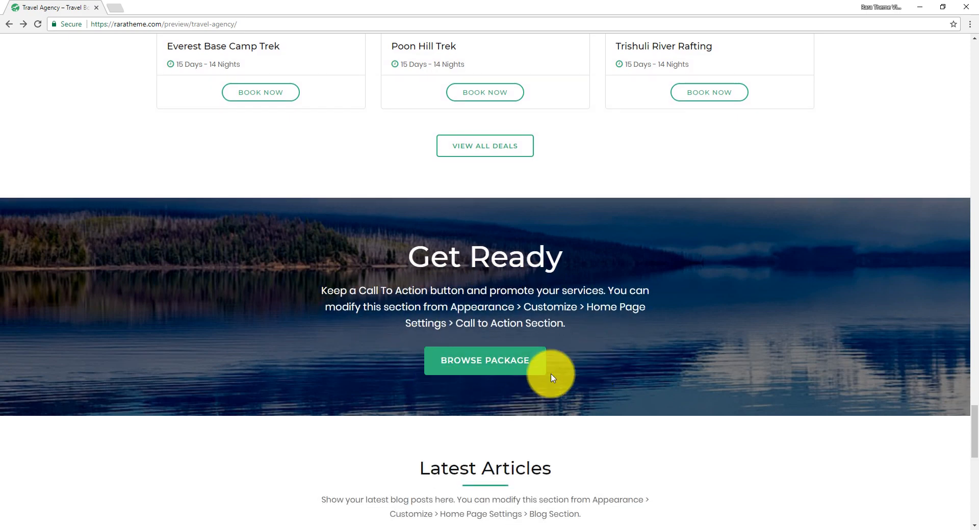
{"action": "scroll", "coordinate": [586, 362], "scroll_direction": "down", "scroll_amount": 5}
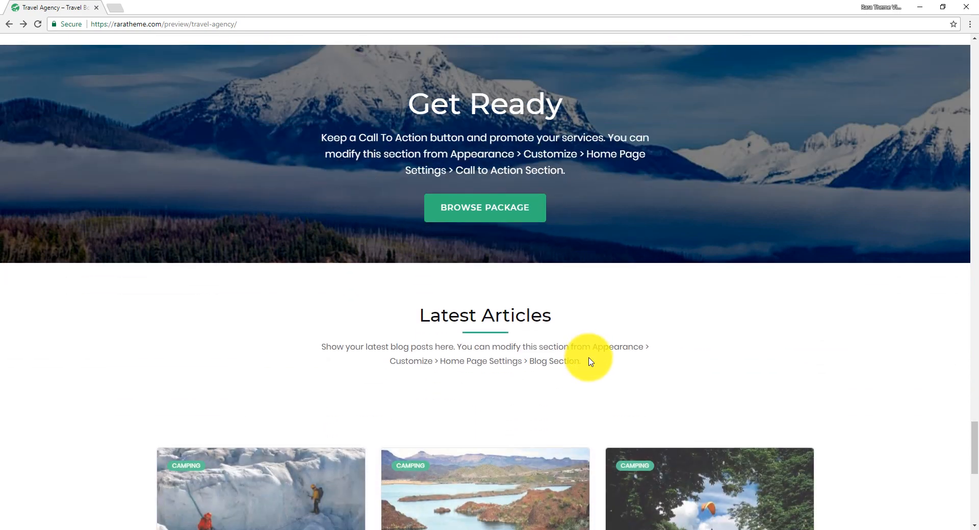
{"action": "scroll", "coordinate": [592, 362], "scroll_direction": "down", "scroll_amount": 6}
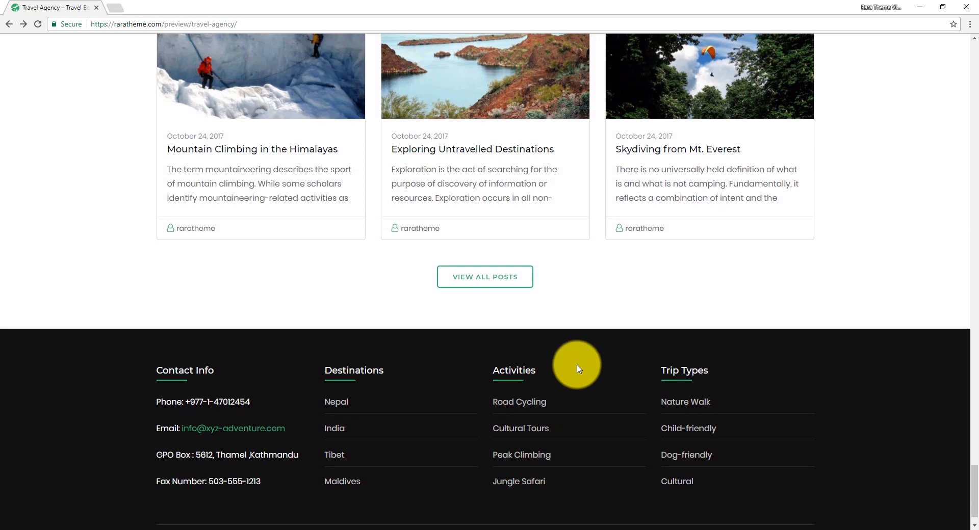
{"action": "scroll", "coordinate": [563, 423], "scroll_direction": "down", "scroll_amount": 1}
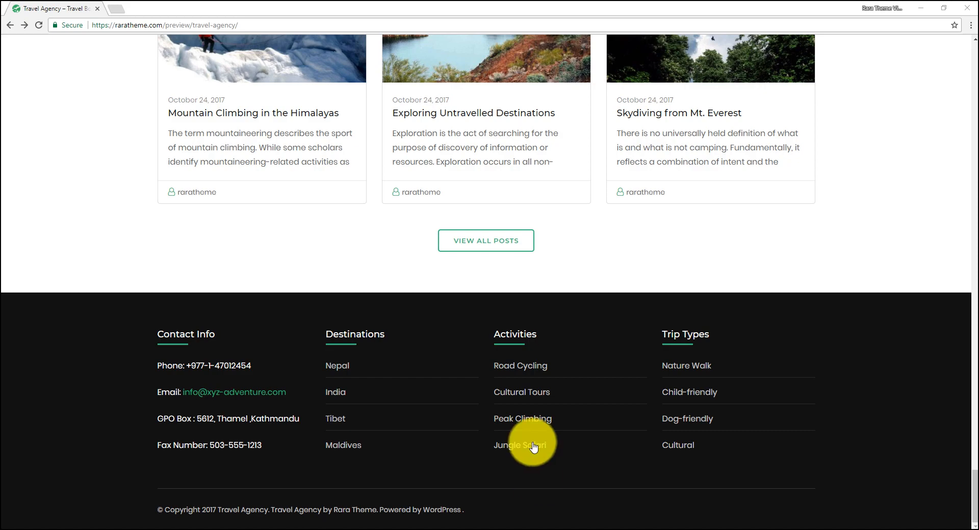
Return to the start of the home page and open the Destination page
{"action": "scroll", "coordinate": [508, 349], "scroll_direction": "up", "scroll_amount": 7}
{"action": "scroll", "coordinate": [507, 350], "scroll_direction": "up", "scroll_amount": 20}
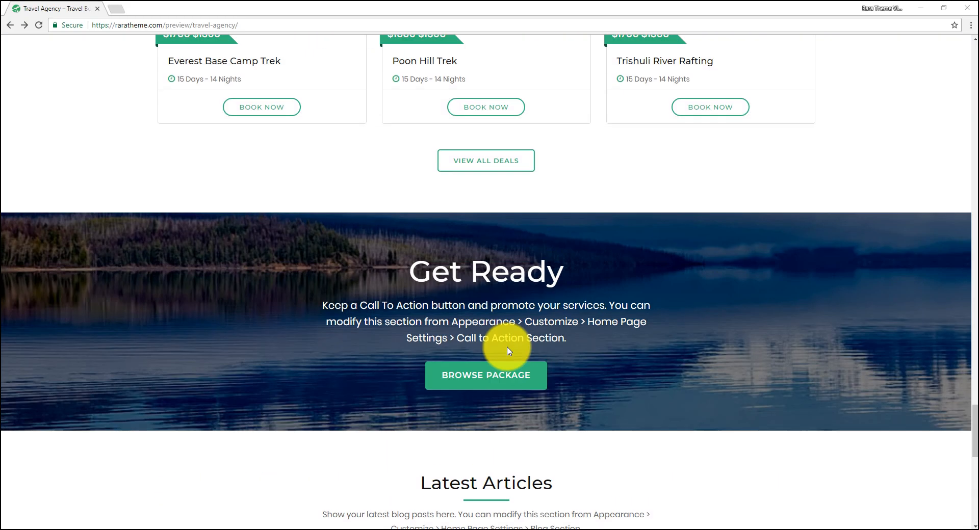
{"action": "scroll", "coordinate": [508, 350], "scroll_direction": "up", "scroll_amount": 20}
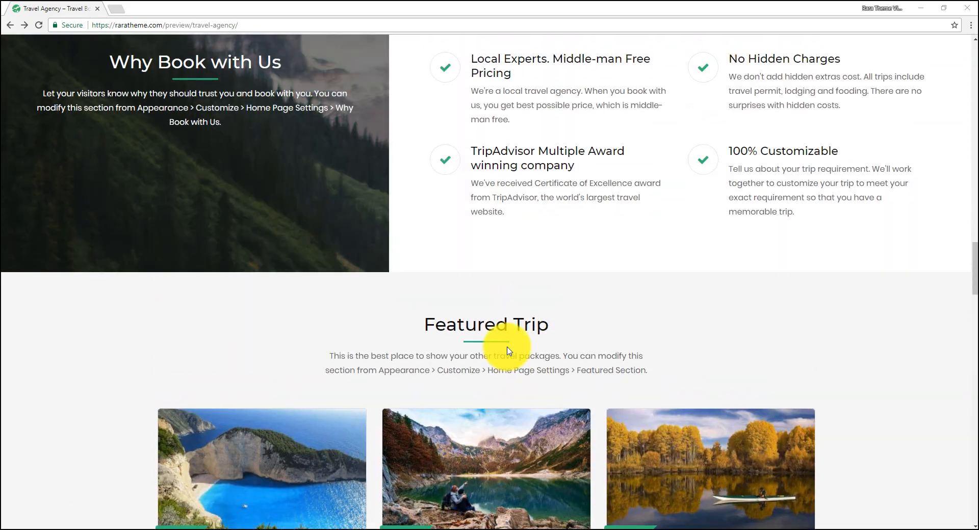
{"action": "scroll", "coordinate": [508, 349], "scroll_direction": "up", "scroll_amount": 15}
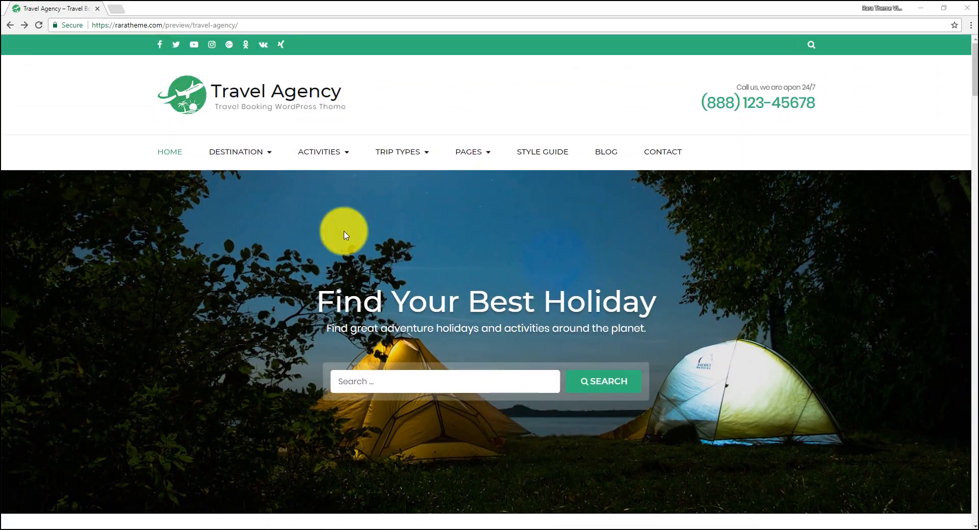
{"action": "mouse_move", "coordinate": [222, 155]}
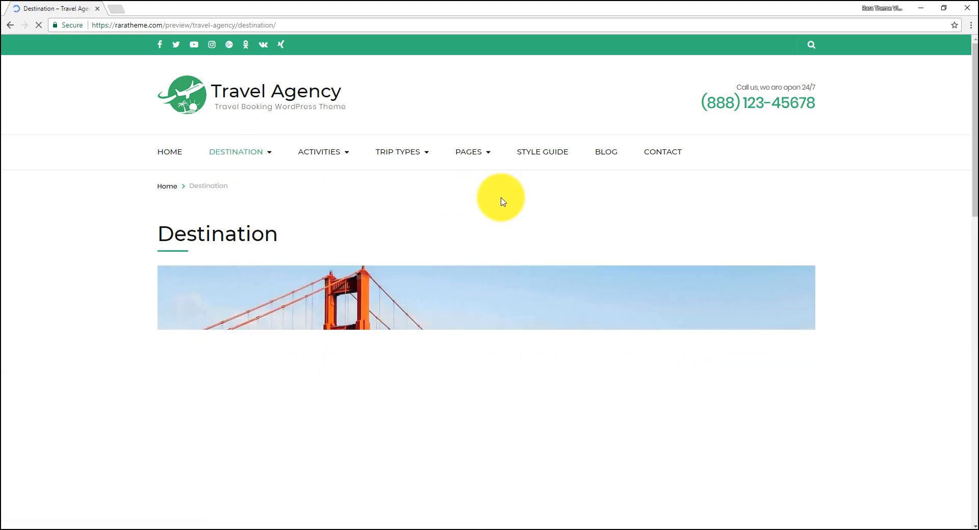
Examine the Destination page's banner, introductory text and grid of destinations down to Prague and Venice
{"action": "scroll", "coordinate": [509, 221], "scroll_direction": "down", "scroll_amount": 3}
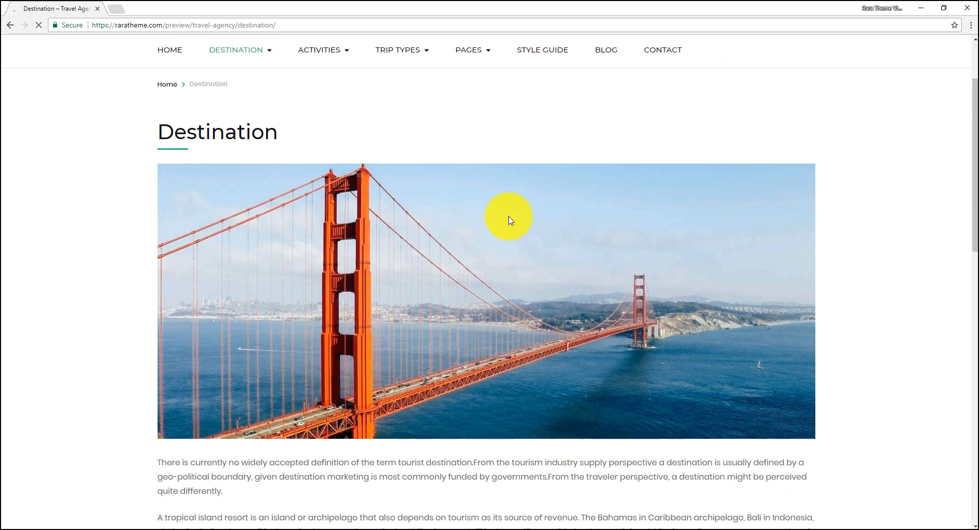
{"action": "scroll", "coordinate": [511, 220], "scroll_direction": "down", "scroll_amount": 2}
{"action": "scroll", "coordinate": [510, 220], "scroll_direction": "down", "scroll_amount": 3}
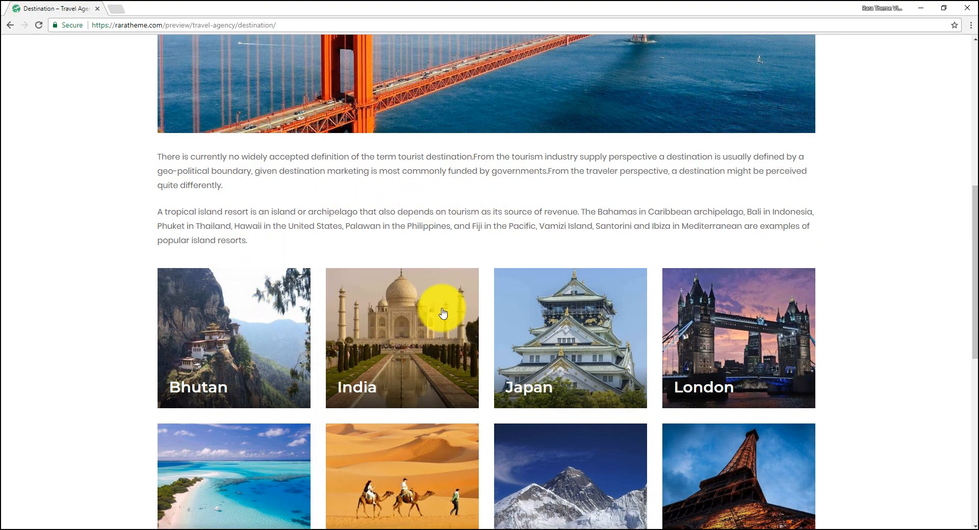
{"action": "scroll", "coordinate": [459, 316], "scroll_direction": "down", "scroll_amount": 2}
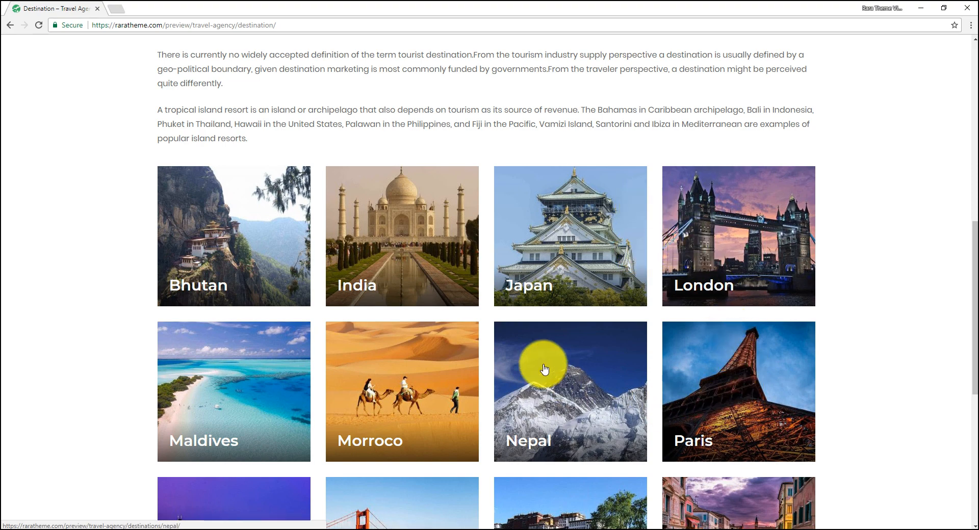
{"action": "scroll", "coordinate": [622, 262], "scroll_direction": "down", "scroll_amount": 4}
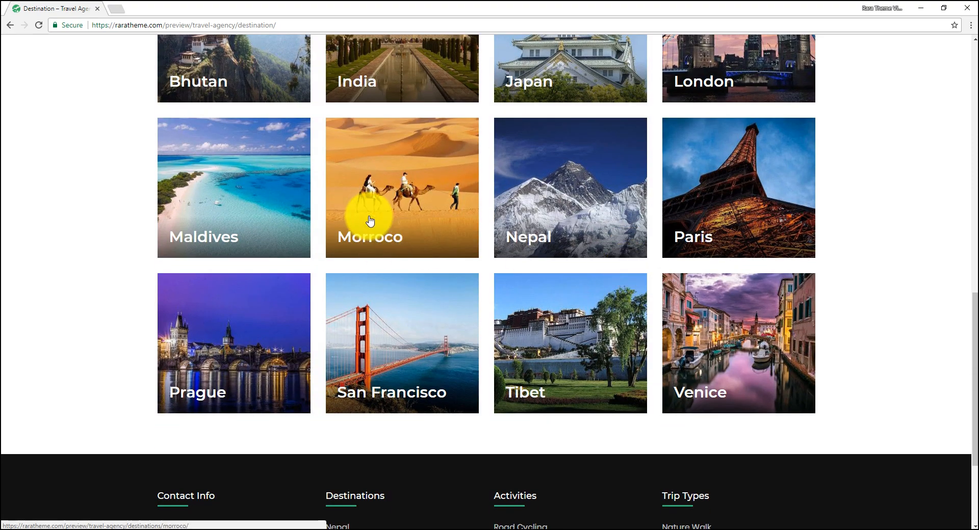
Open the Nepal destination page and highlight its title and the Cultural Tours heading
{"action": "scroll", "coordinate": [370, 217], "scroll_direction": "up", "scroll_amount": 3}
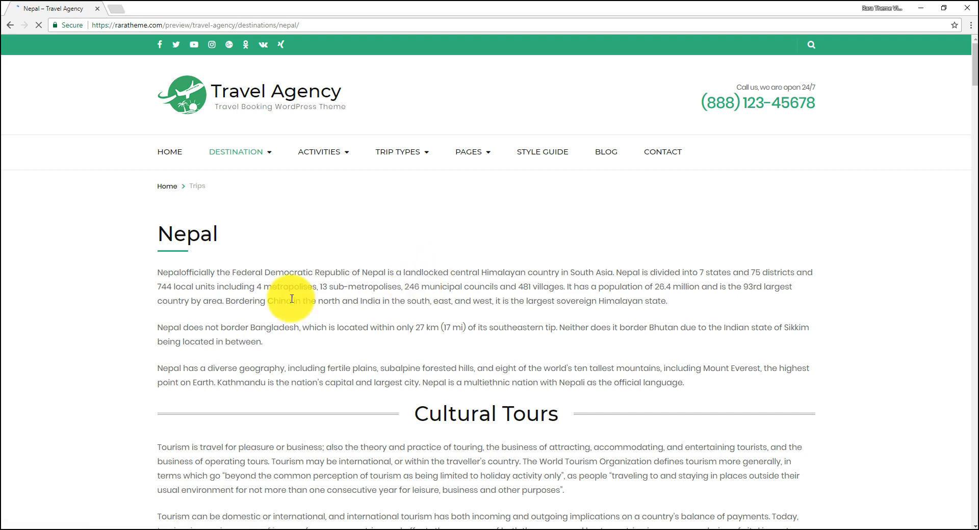
{"action": "left_click_drag", "start_coordinate": [155, 233], "coordinate": [219, 232]}
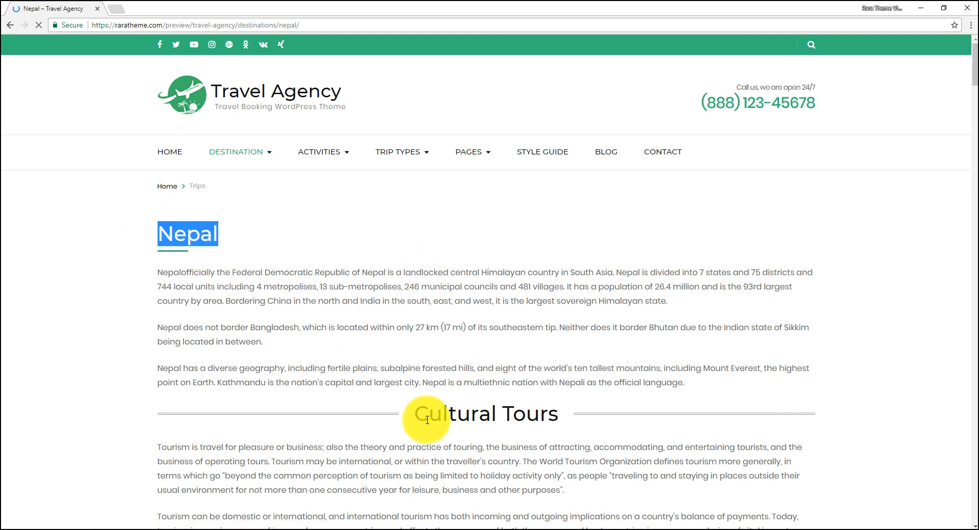
{"action": "scroll", "coordinate": [415, 412], "scroll_direction": "down", "scroll_amount": 4}
{"action": "left_click_drag", "start_coordinate": [416, 208], "coordinate": [507, 205]}
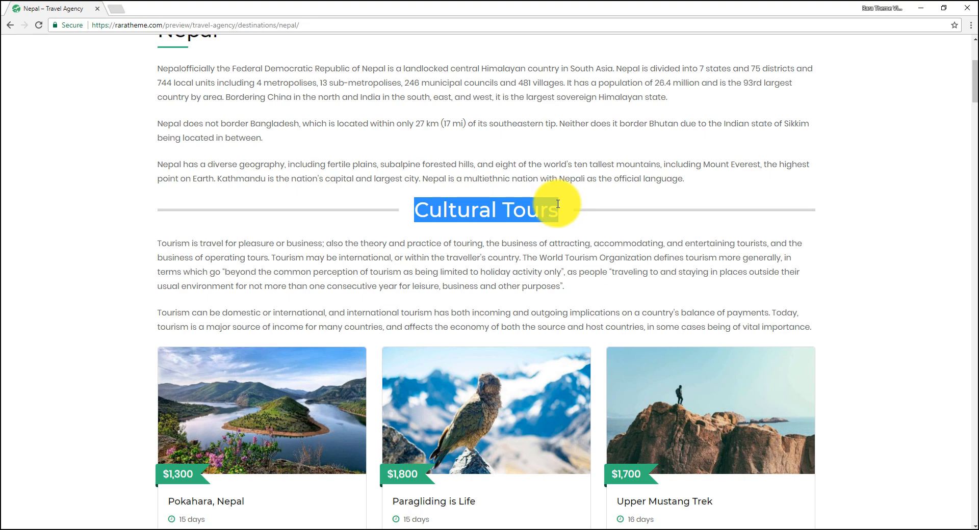
{"action": "left_click", "coordinate": [426, 216]}
{"action": "left_click_drag", "start_coordinate": [418, 209], "coordinate": [568, 212]}
Review Nepal's trips grouped by activity, from Cultural Tours through Hiking and Jungle Safari to Kayaking
{"action": "scroll", "coordinate": [532, 264], "scroll_direction": "down", "scroll_amount": 4}
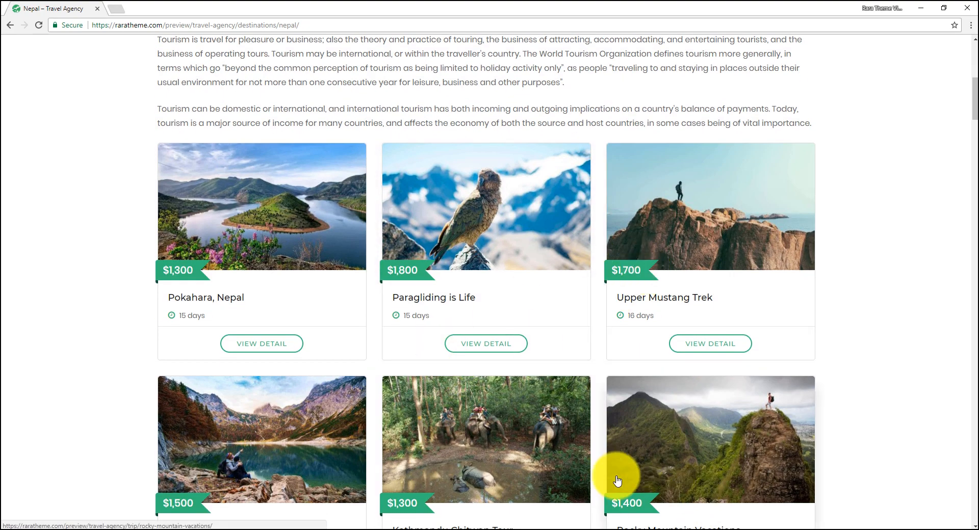
{"action": "scroll", "coordinate": [621, 474], "scroll_direction": "down", "scroll_amount": 9}
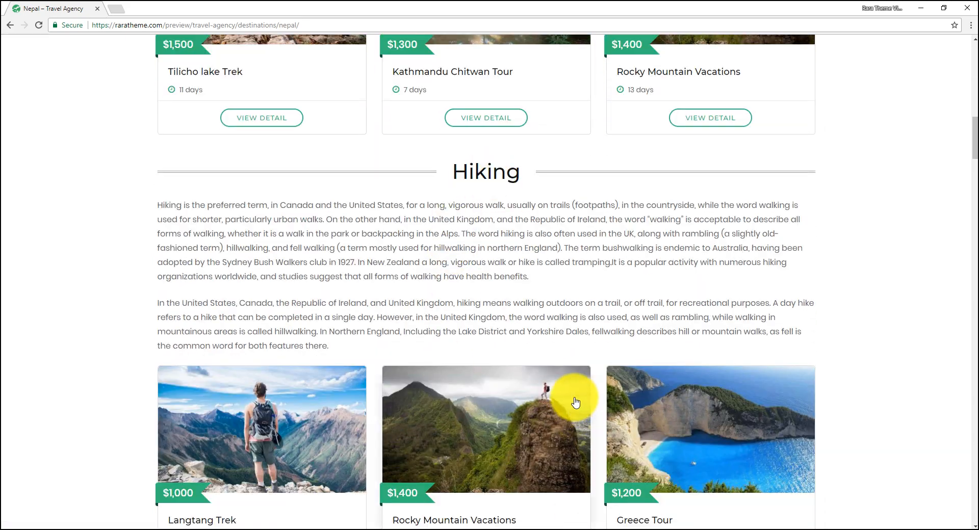
{"action": "scroll", "coordinate": [575, 403], "scroll_direction": "down", "scroll_amount": 4}
{"action": "scroll", "coordinate": [616, 415], "scroll_direction": "down", "scroll_amount": 5}
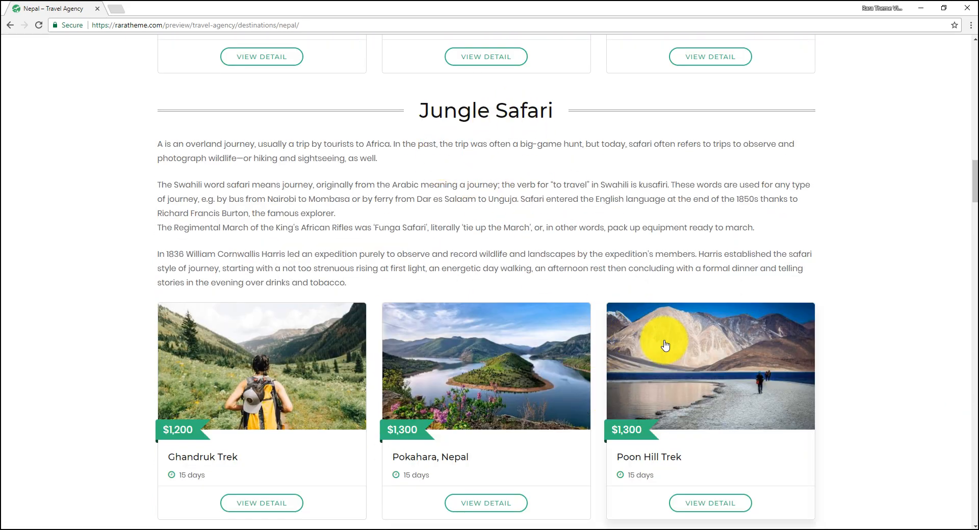
{"action": "scroll", "coordinate": [555, 389], "scroll_direction": "down", "scroll_amount": 2}
{"action": "scroll", "coordinate": [500, 393], "scroll_direction": "down", "scroll_amount": 5}
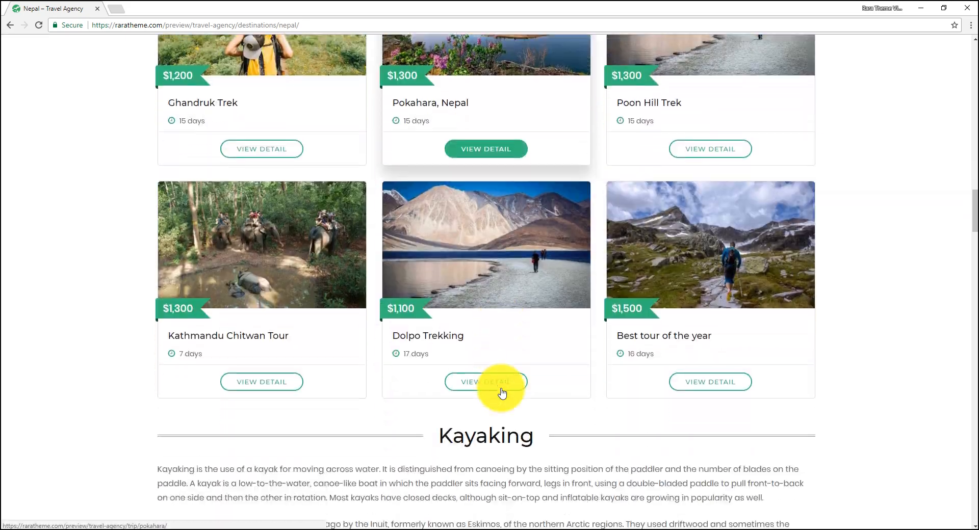
{"action": "scroll", "coordinate": [574, 395], "scroll_direction": "down", "scroll_amount": 6}
Return to the start of the Nepal page, clear the text selection and open the Activities page
{"action": "scroll", "coordinate": [583, 405], "scroll_direction": "up", "scroll_amount": 20}
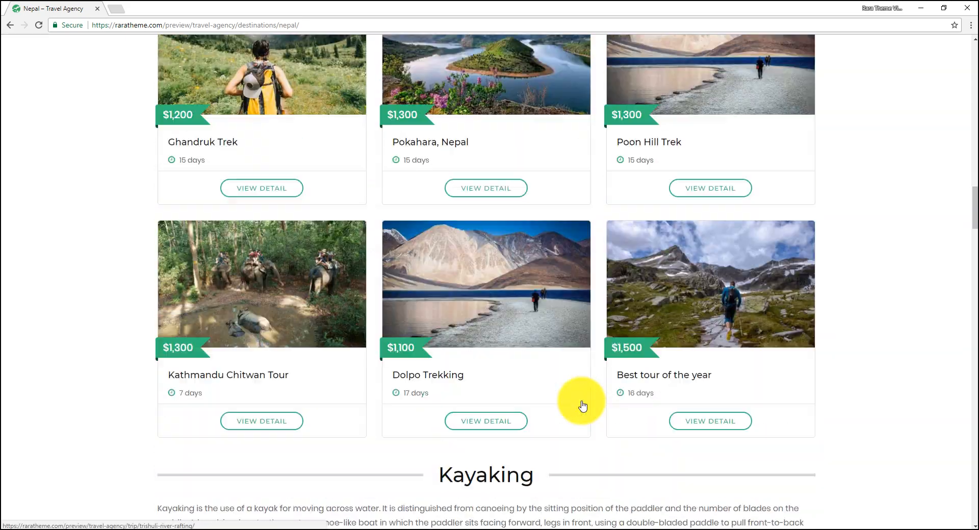
{"action": "scroll", "coordinate": [584, 405], "scroll_direction": "up", "scroll_amount": 16}
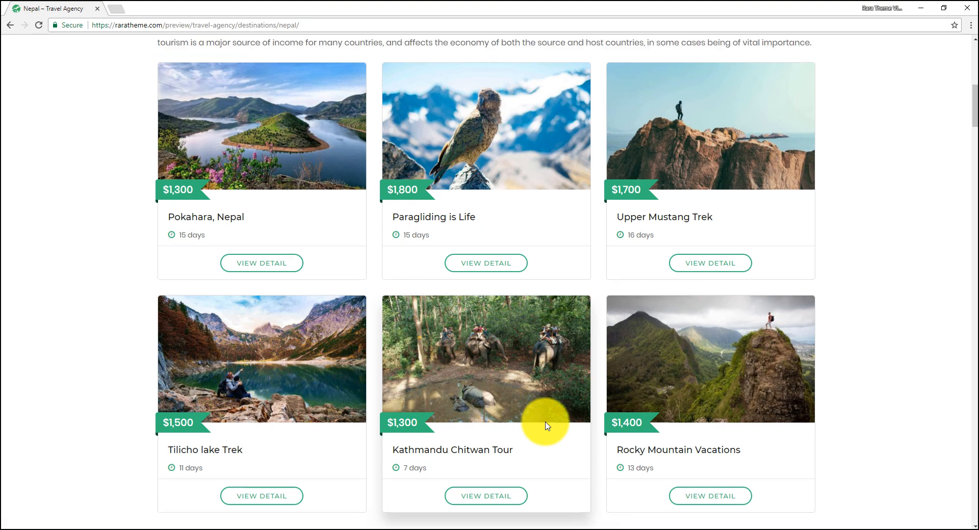
{"action": "triple_click", "coordinate": [457, 320]}
{"action": "scroll", "coordinate": [458, 320], "scroll_direction": "up", "scroll_amount": 2}
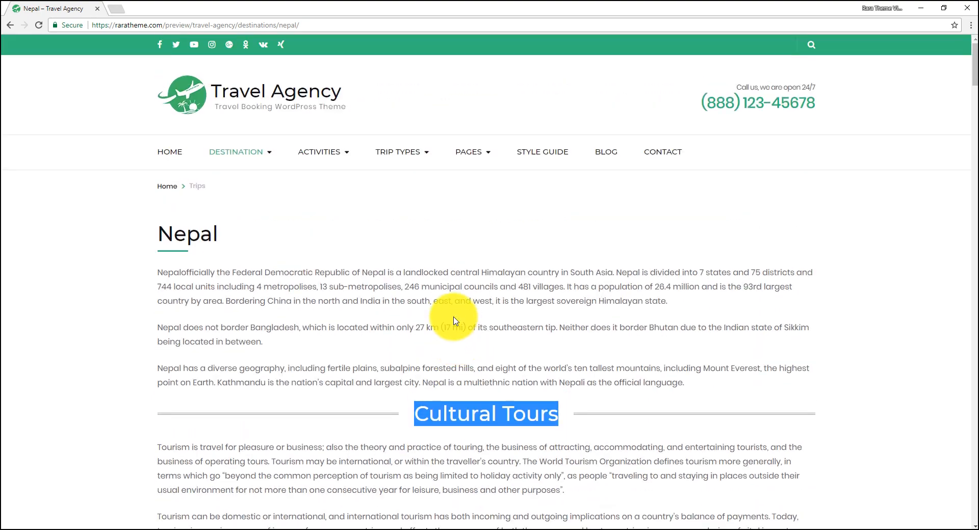
{"action": "left_click", "coordinate": [352, 248]}
{"action": "mouse_move", "coordinate": [323, 159]}
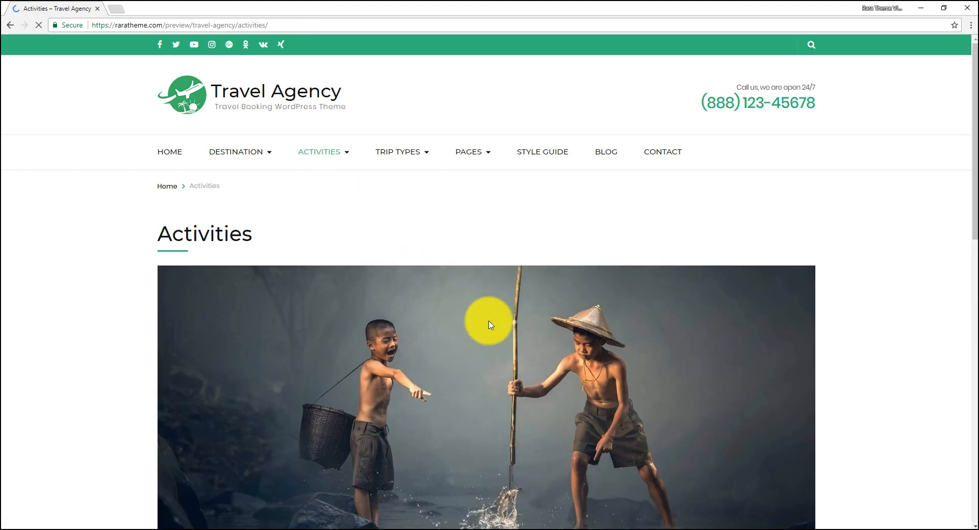
Look through the grid on the Activities page and open the Cultural Tours activity
{"action": "scroll", "coordinate": [489, 323], "scroll_direction": "down", "scroll_amount": 9}
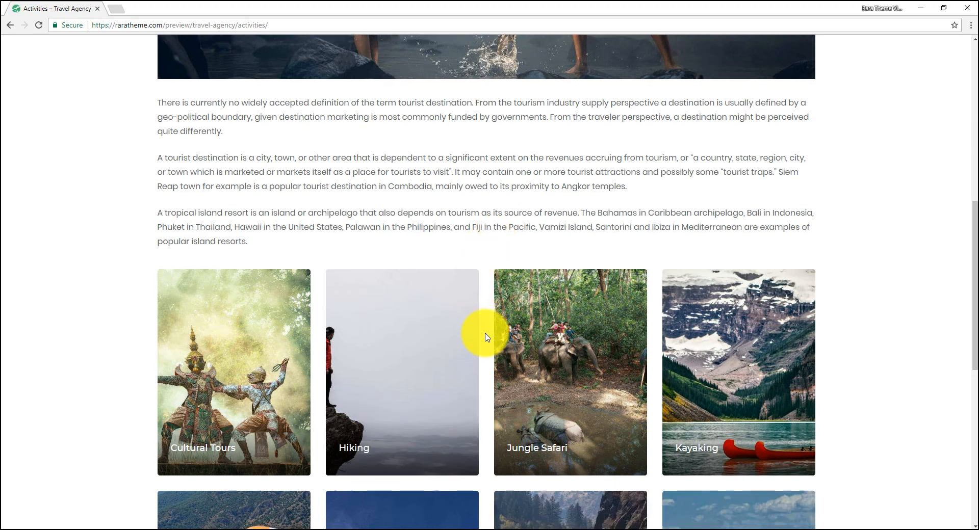
{"action": "scroll", "coordinate": [485, 334], "scroll_direction": "down", "scroll_amount": 5}
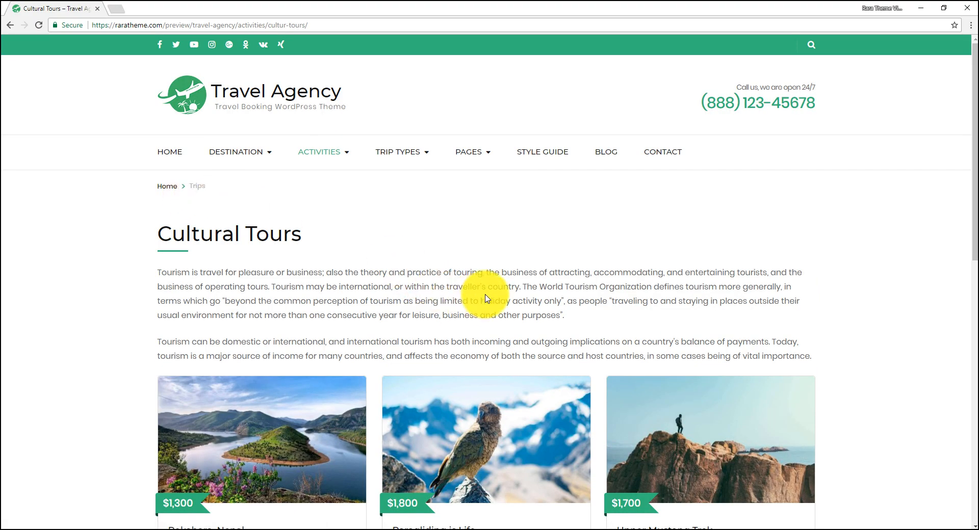
Review the Cultural Tours page, highlighting its title and looking through its description and trip listings from Pokahara, Nepal to Rocky Mountain Vacations
{"action": "scroll", "coordinate": [488, 284], "scroll_direction": "down", "scroll_amount": 2}
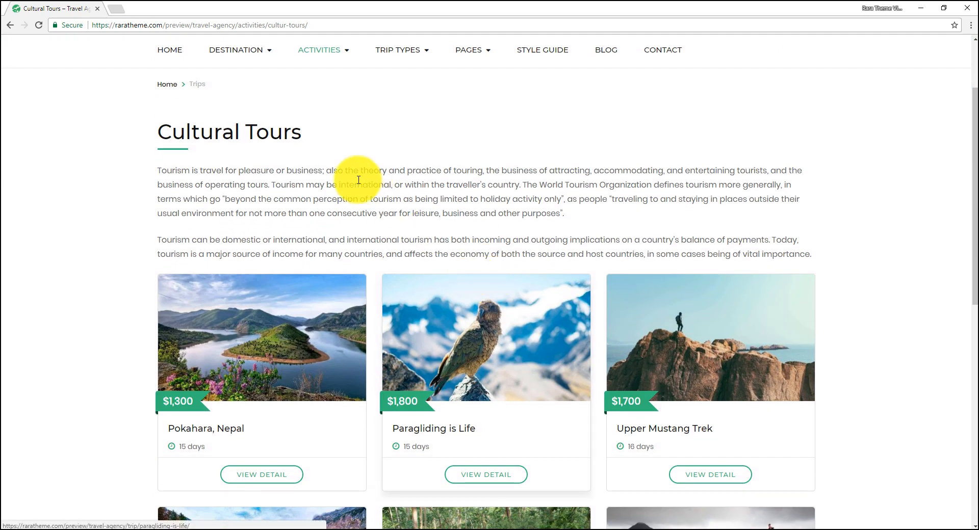
{"action": "scroll", "coordinate": [377, 240], "scroll_direction": "down", "scroll_amount": 1}
{"action": "scroll", "coordinate": [381, 245], "scroll_direction": "down", "scroll_amount": 1}
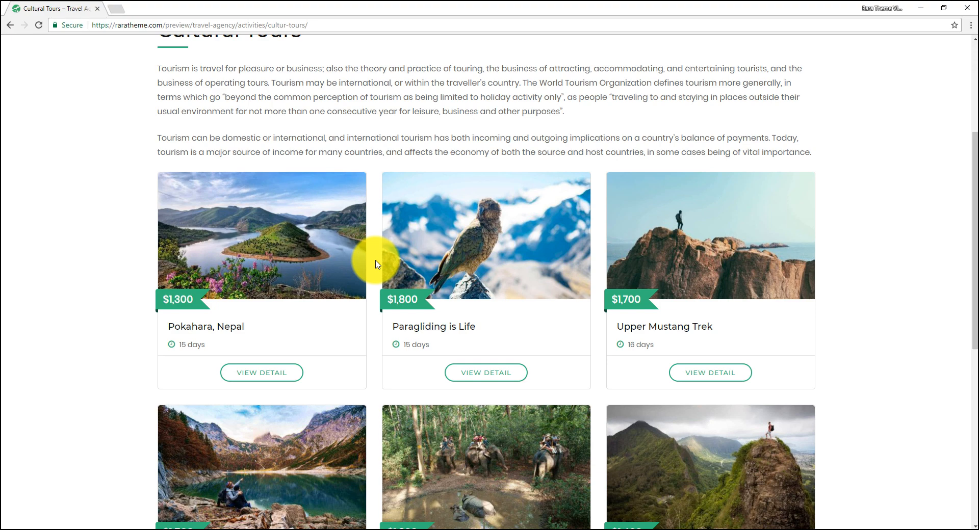
{"action": "scroll", "coordinate": [378, 265], "scroll_direction": "up", "scroll_amount": 3}
{"action": "left_click_drag", "start_coordinate": [148, 183], "coordinate": [306, 188]}
{"action": "left_click", "coordinate": [369, 214]}
{"action": "scroll", "coordinate": [380, 250], "scroll_direction": "down", "scroll_amount": 3}
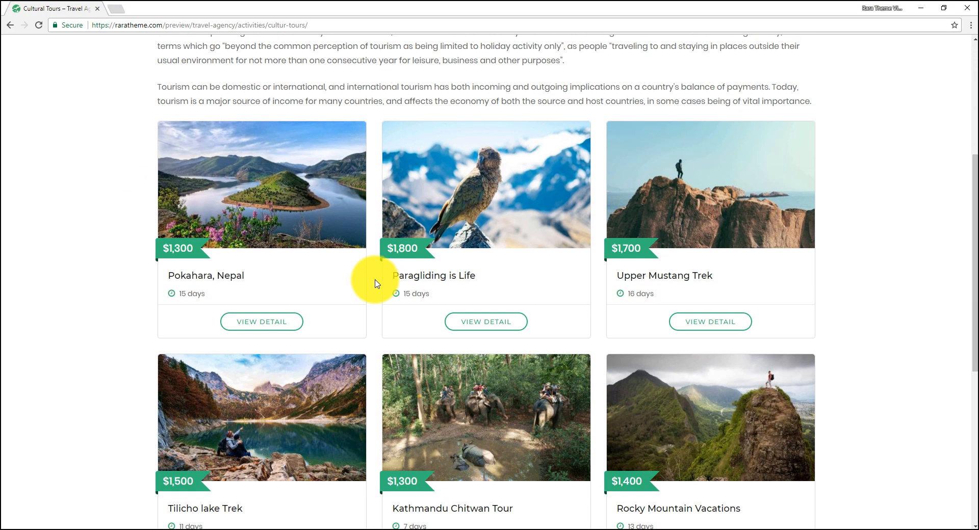
{"action": "scroll", "coordinate": [556, 246], "scroll_direction": "down", "scroll_amount": 3}
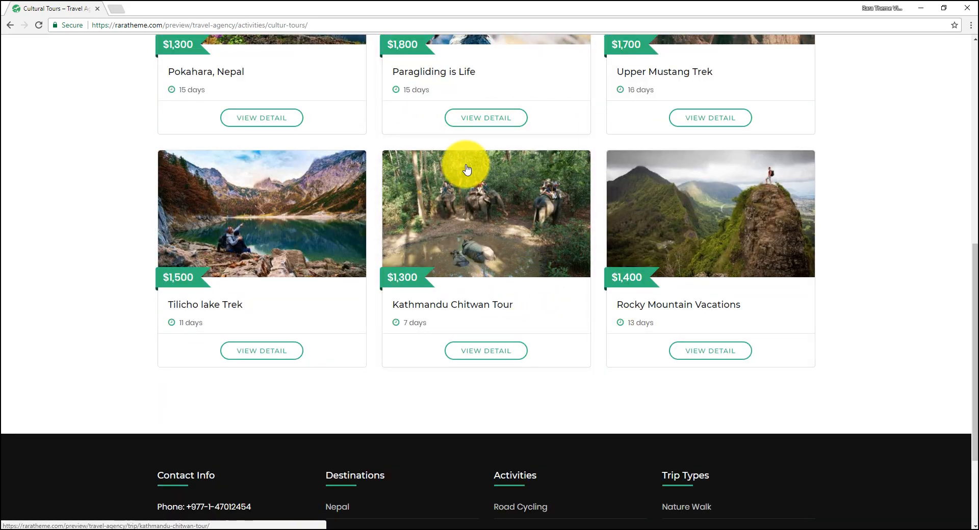
{"action": "scroll", "coordinate": [466, 168], "scroll_direction": "up", "scroll_amount": 3}
{"action": "scroll", "coordinate": [464, 168], "scroll_direction": "up", "scroll_amount": 3}
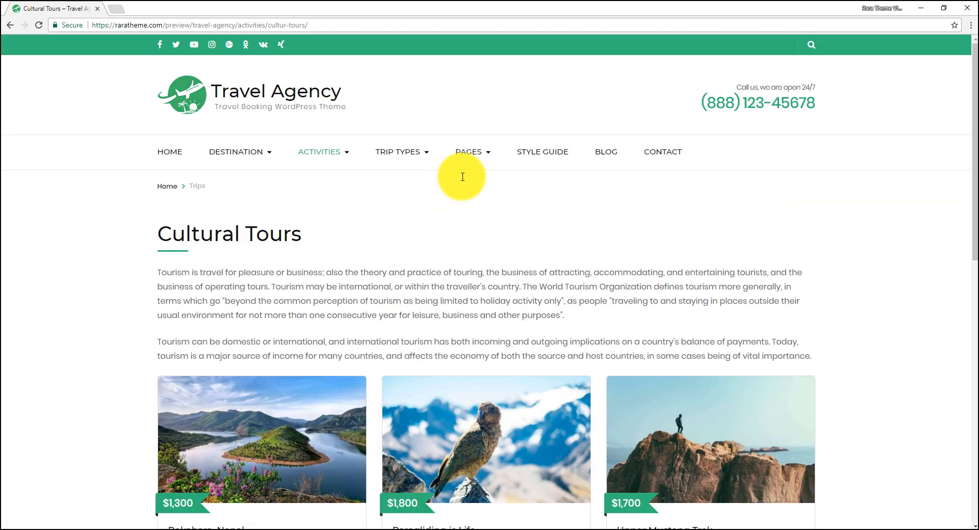
Open the Trip Types page and look past its banner and introduction to the grid of trip types
{"action": "scroll", "coordinate": [459, 174], "scroll_direction": "up", "scroll_amount": 3}
{"action": "mouse_move", "coordinate": [384, 152]}
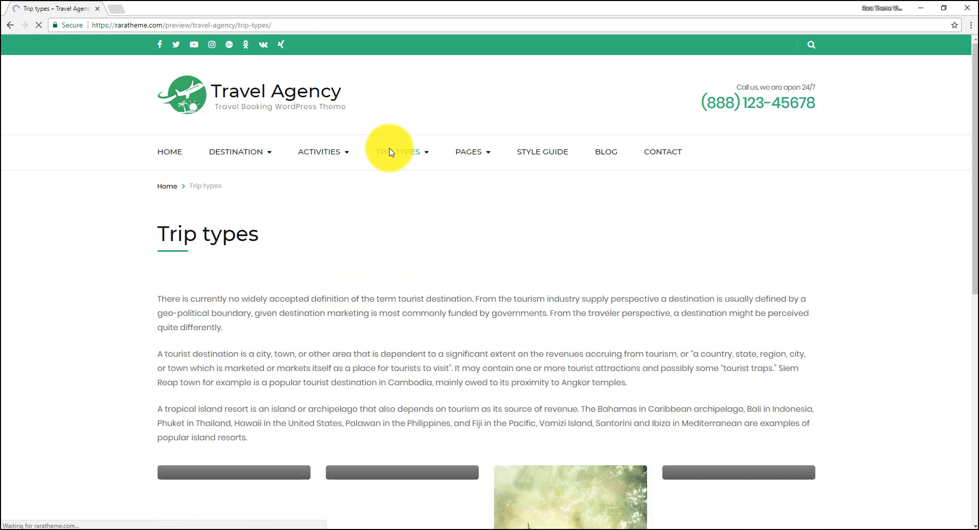
{"action": "scroll", "coordinate": [402, 264], "scroll_direction": "down", "scroll_amount": 1}
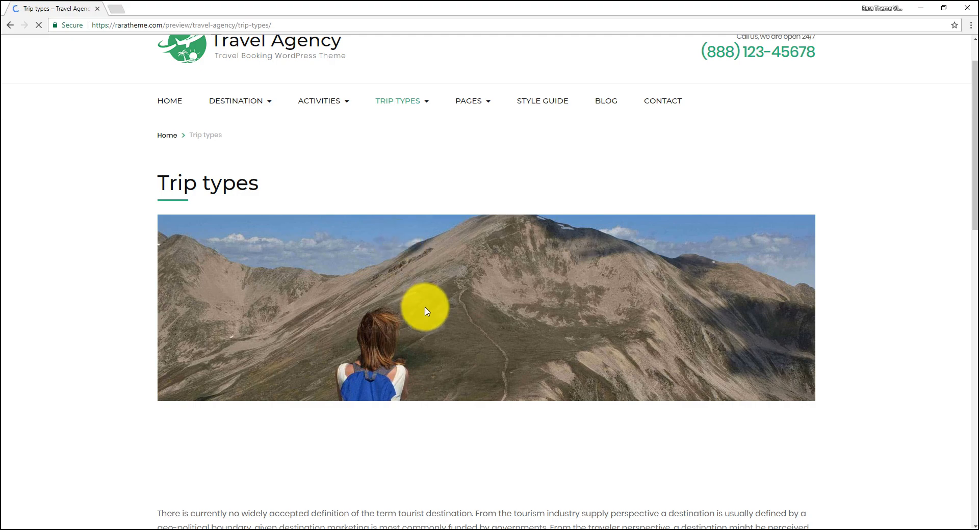
{"action": "scroll", "coordinate": [428, 306], "scroll_direction": "down", "scroll_amount": 3}
{"action": "scroll", "coordinate": [427, 311], "scroll_direction": "down", "scroll_amount": 5}
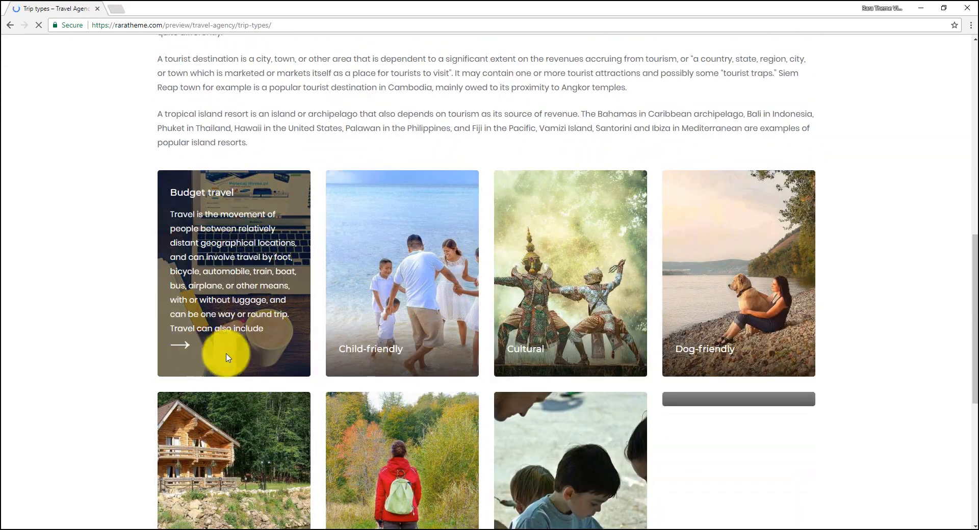
Reveal the descriptions on the trip type cards, including Cultural, Volunteer trips, Nature Walk and Home stay
{"action": "mouse_move", "coordinate": [356, 356]}
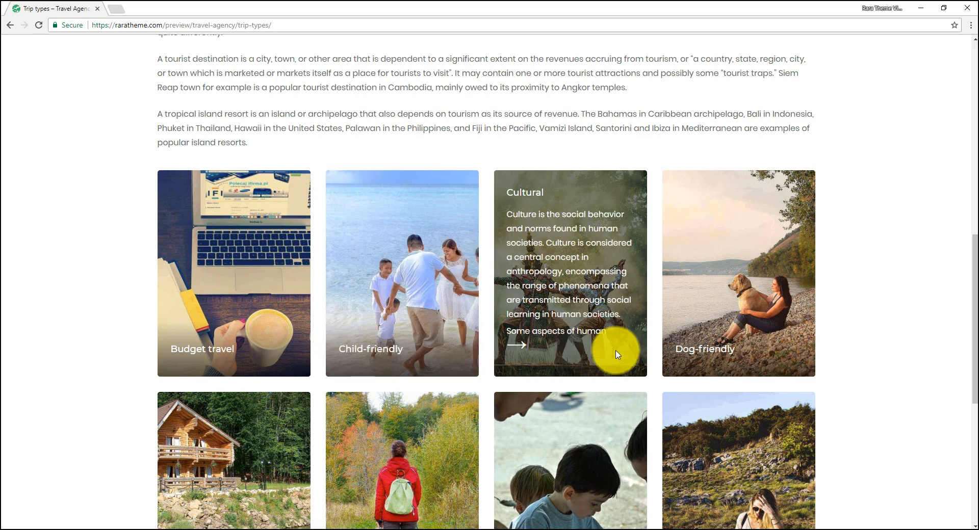
{"action": "mouse_move", "coordinate": [713, 350]}
{"action": "scroll", "coordinate": [712, 350], "scroll_direction": "down", "scroll_amount": 4}
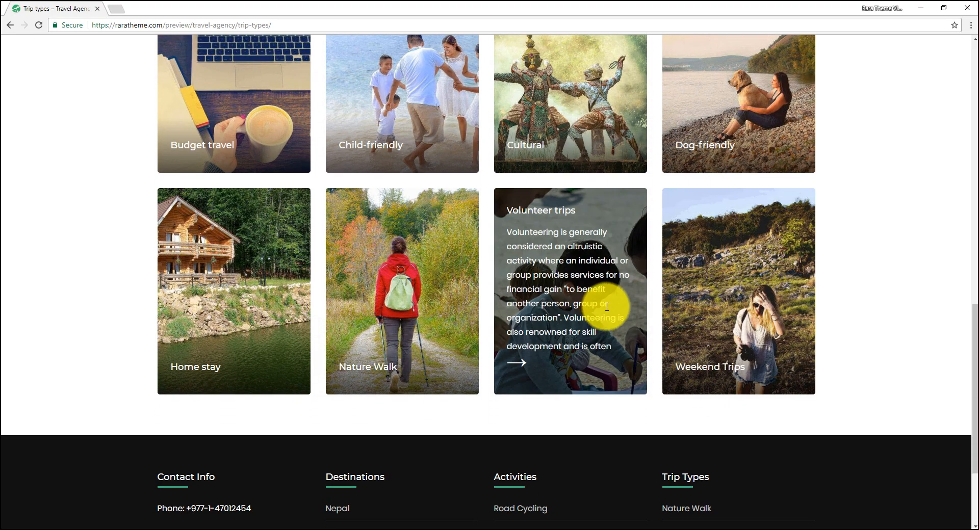
{"action": "mouse_move", "coordinate": [434, 343]}
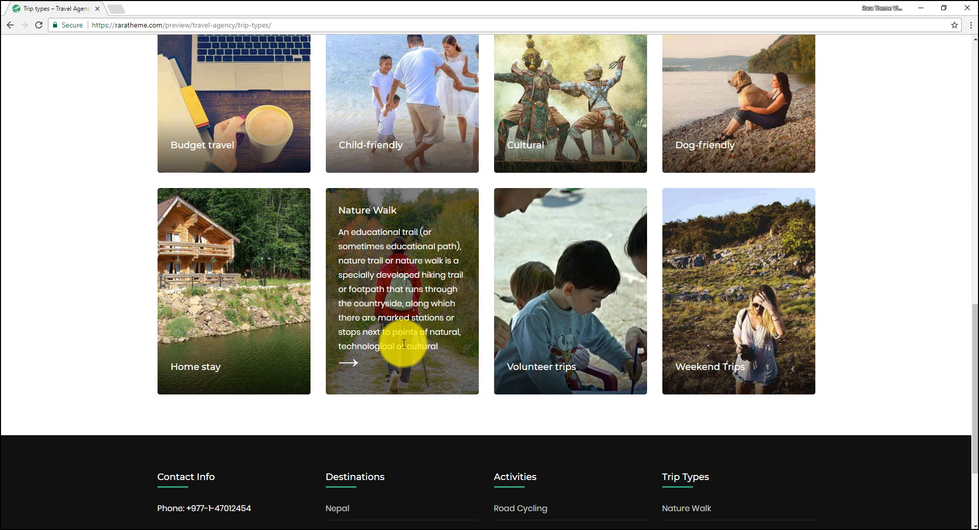
{"action": "mouse_move", "coordinate": [282, 328]}
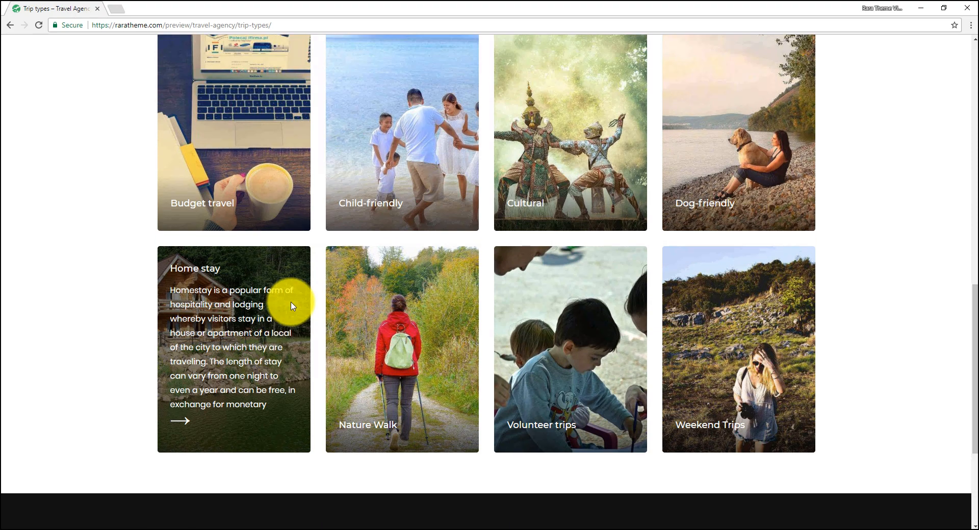
Open the Budget travel trip type and look through its list of trips
{"action": "scroll", "coordinate": [289, 305], "scroll_direction": "up", "scroll_amount": 5}
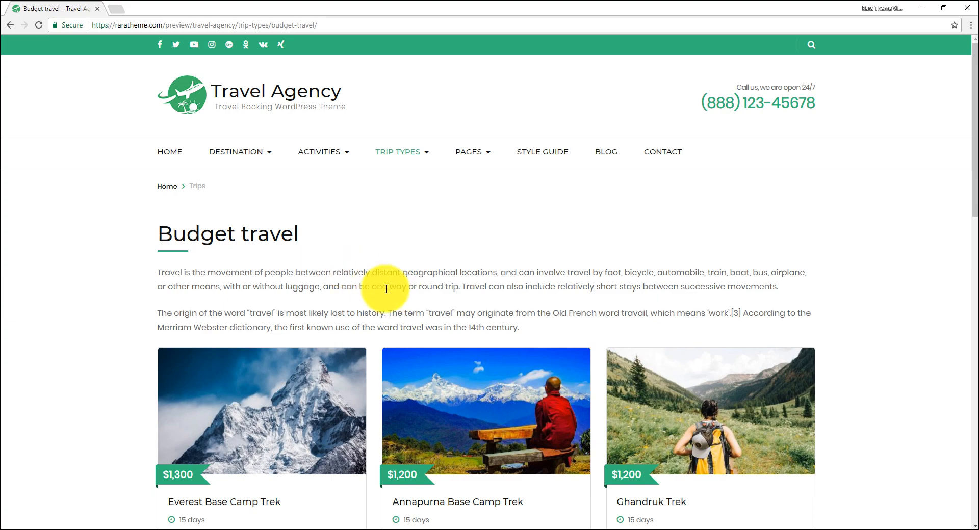
{"action": "scroll", "coordinate": [382, 286], "scroll_direction": "down", "scroll_amount": 3}
{"action": "scroll", "coordinate": [377, 288], "scroll_direction": "down", "scroll_amount": 5}
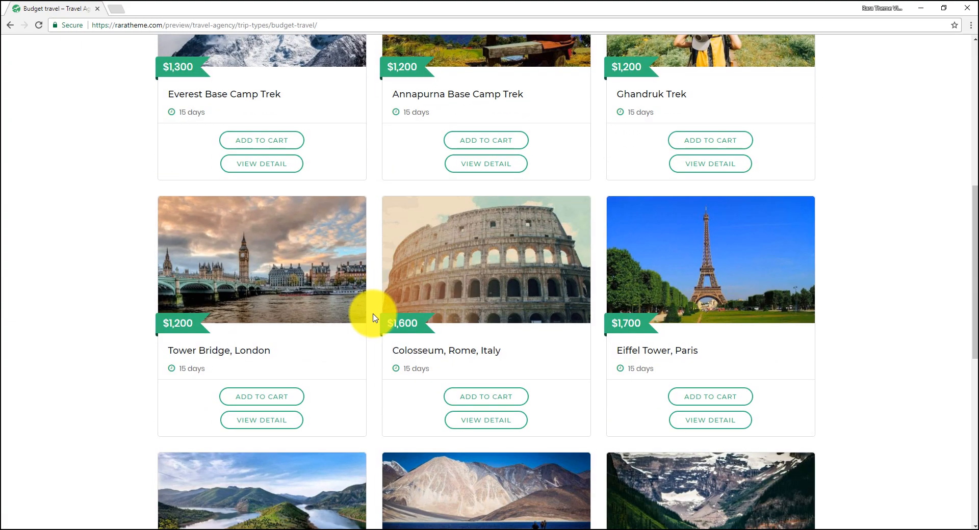
{"action": "scroll", "coordinate": [375, 319], "scroll_direction": "down", "scroll_amount": 6}
{"action": "scroll", "coordinate": [375, 318], "scroll_direction": "up", "scroll_amount": 14}
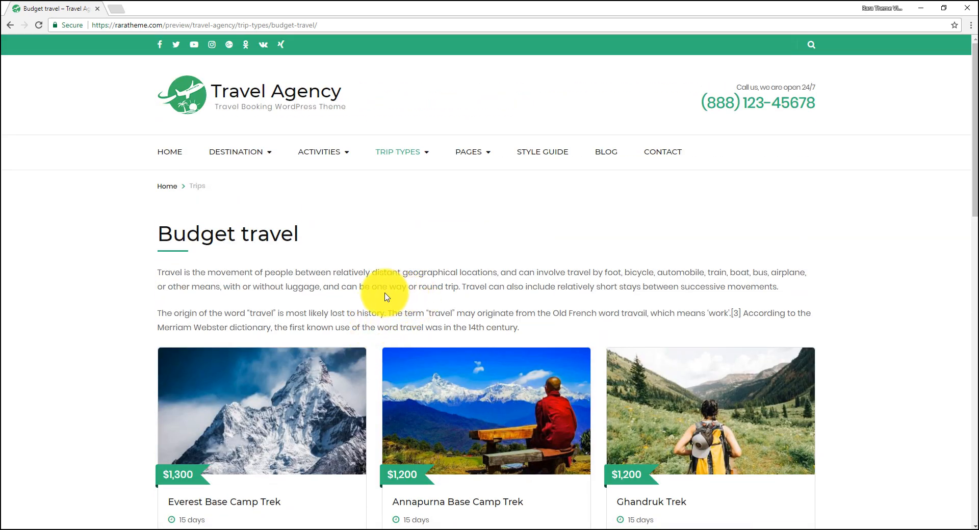
Open the Everest Base Camp Trek trip and highlight the duration in its title
{"action": "scroll", "coordinate": [386, 296], "scroll_direction": "down", "scroll_amount": 4}
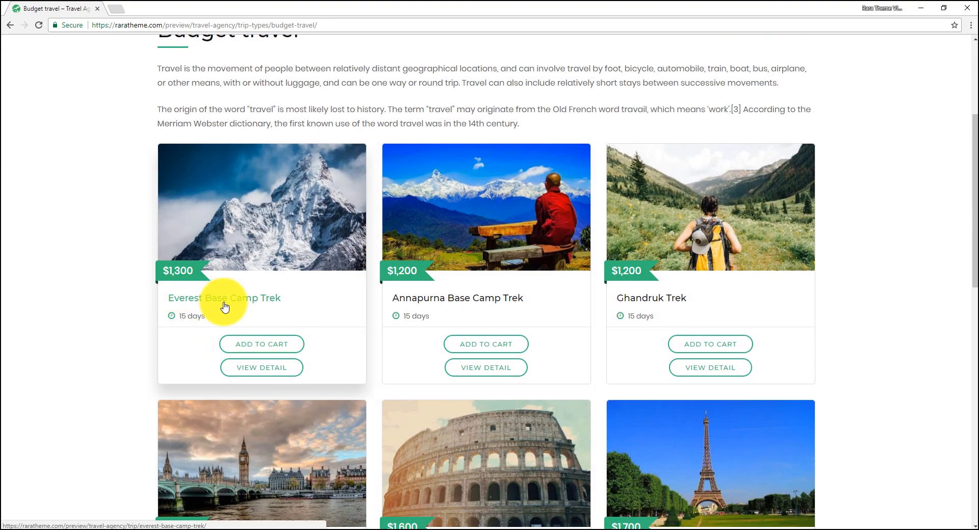
{"action": "left_click", "coordinate": [225, 304]}
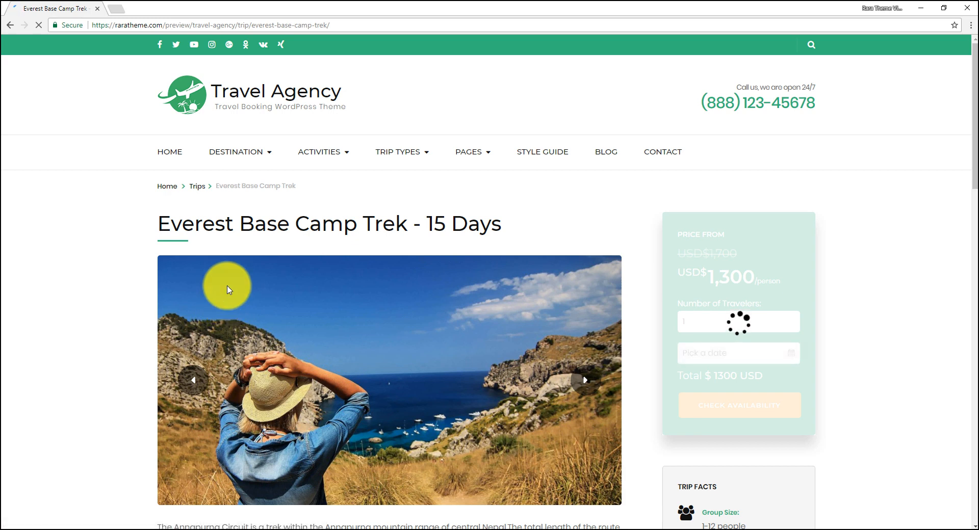
{"action": "left_click_drag", "start_coordinate": [158, 224], "coordinate": [502, 226]}
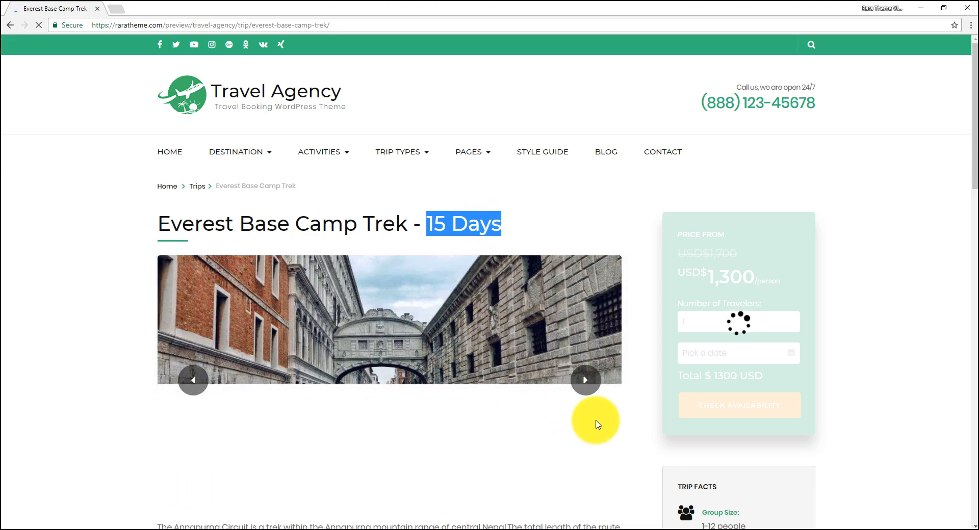
Browse forward through the photos in the Everest Base Camp Trek gallery
{"action": "left_click", "coordinate": [584, 385]}
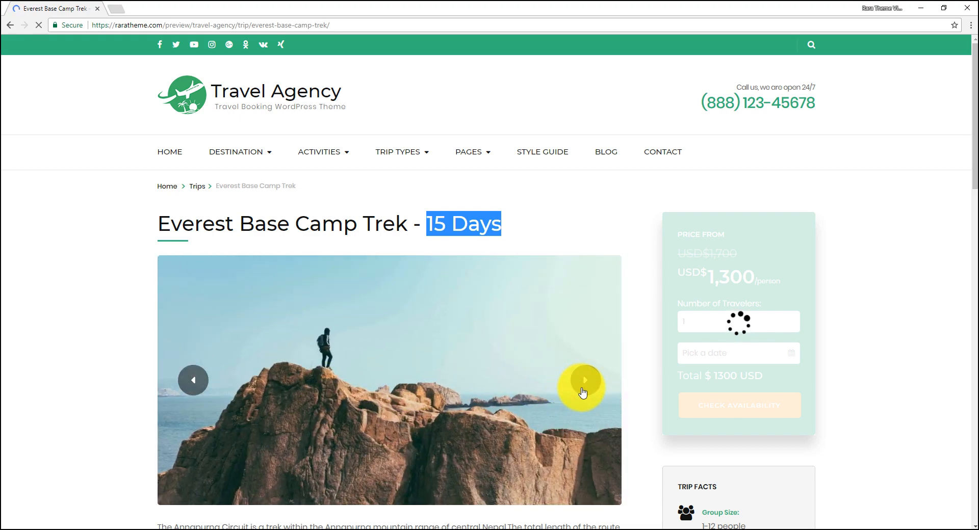
{"action": "left_click", "coordinate": [584, 386]}
{"action": "left_click", "coordinate": [586, 385]}
{"action": "left_click", "coordinate": [586, 386]}
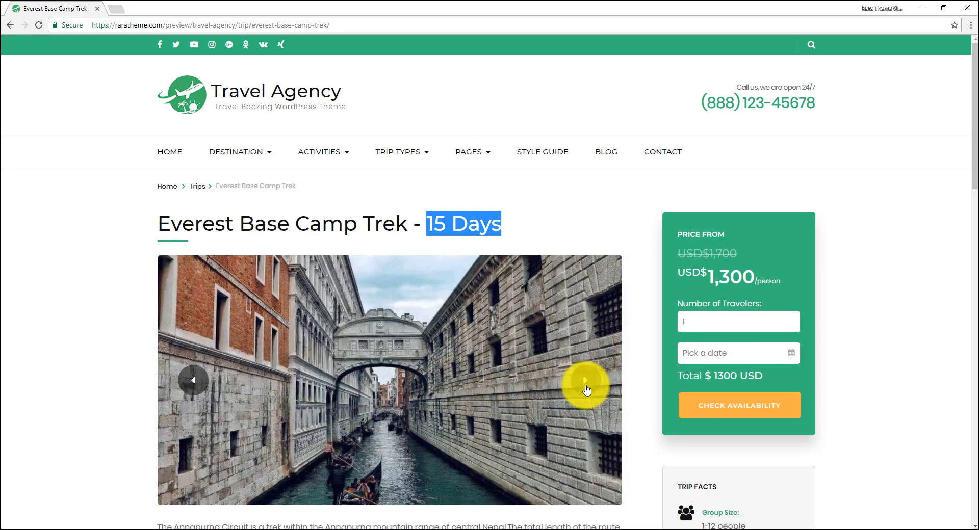
{"action": "left_click", "coordinate": [586, 386]}
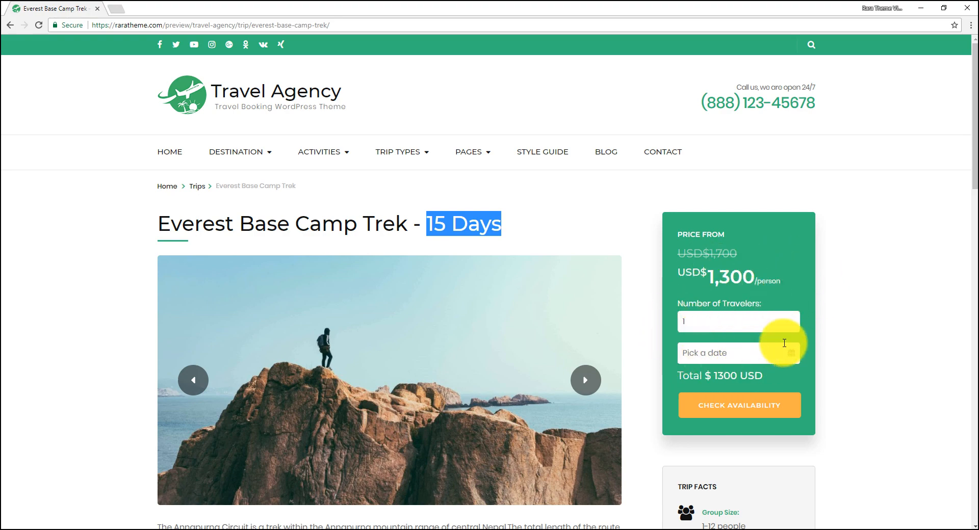
Highlight the trek's introductory description, clear the selection and view the Overview section
{"action": "scroll", "coordinate": [408, 284], "scroll_direction": "down", "scroll_amount": 5}
{"action": "left_click_drag", "start_coordinate": [161, 272], "coordinate": [607, 407]}
{"action": "left_click", "coordinate": [407, 279]}
{"action": "scroll", "coordinate": [403, 306], "scroll_direction": "down", "scroll_amount": 6}
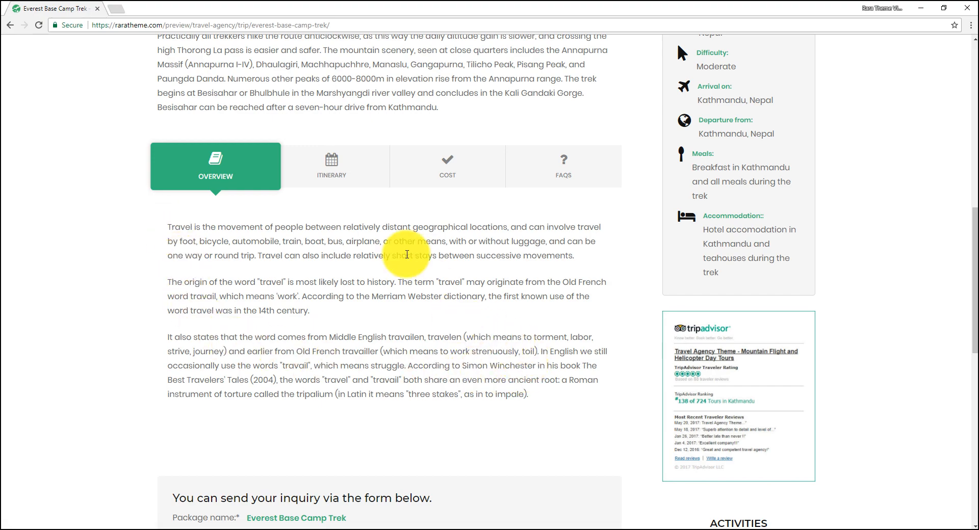
Show the trek's itinerary and look through its numbered days
{"action": "left_click", "coordinate": [329, 164]}
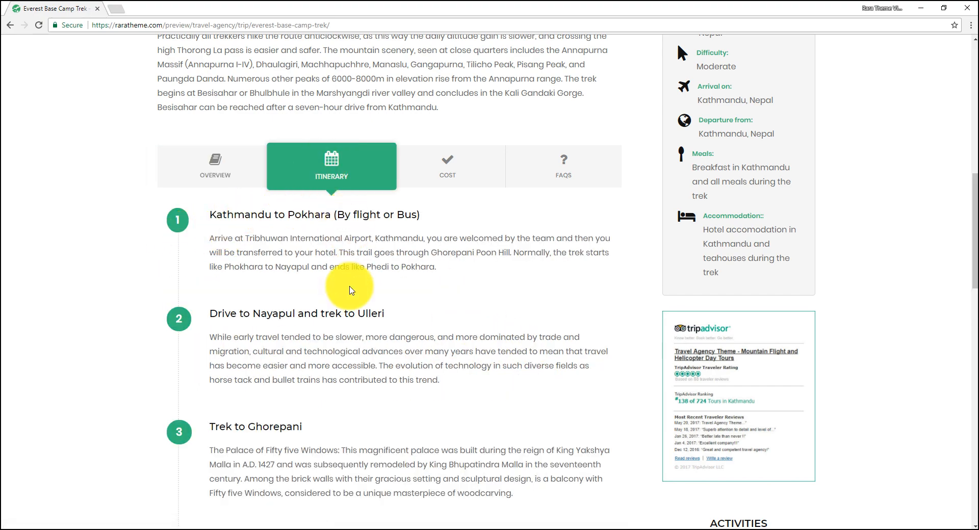
{"action": "scroll", "coordinate": [351, 290], "scroll_direction": "down", "scroll_amount": 15}
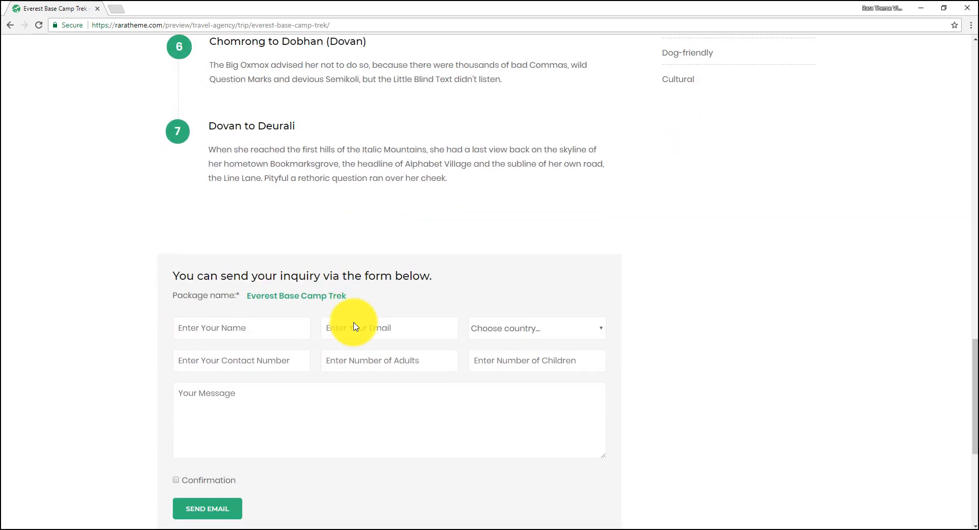
{"action": "scroll", "coordinate": [382, 321], "scroll_direction": "up", "scroll_amount": 15}
Show the trek's cost details, highlight the Trip Cost Excludes heading and clear the selection
{"action": "left_click", "coordinate": [449, 173]}
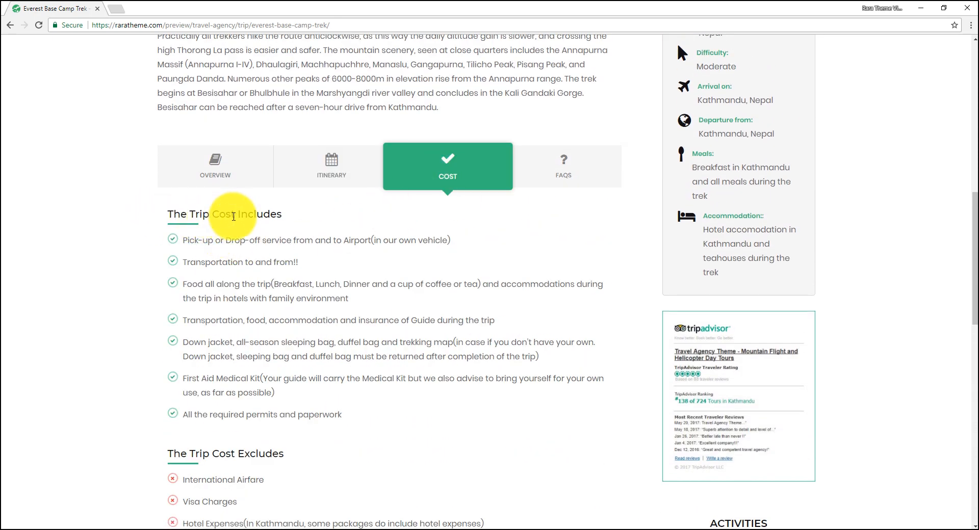
{"action": "left_click_drag", "start_coordinate": [190, 454], "coordinate": [314, 467]}
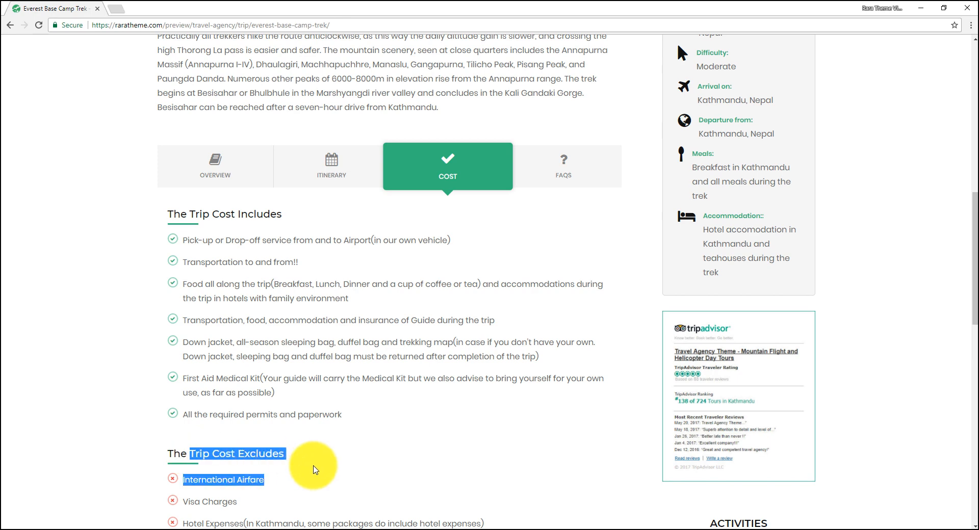
{"action": "left_click", "coordinate": [419, 356]}
Show the trek's FAQs, expand all the answers and collapse them again
{"action": "left_click", "coordinate": [562, 171]}
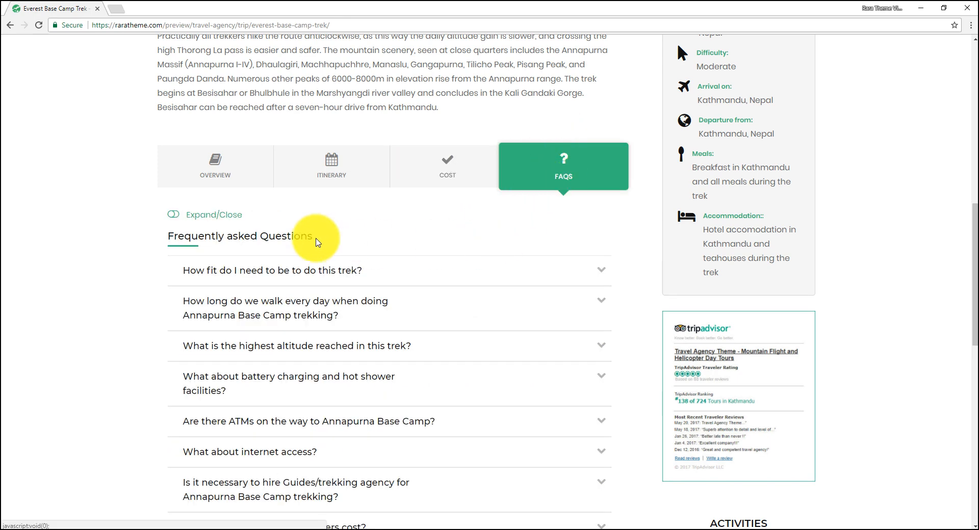
{"action": "left_click", "coordinate": [173, 219]}
{"action": "left_click", "coordinate": [173, 219]}
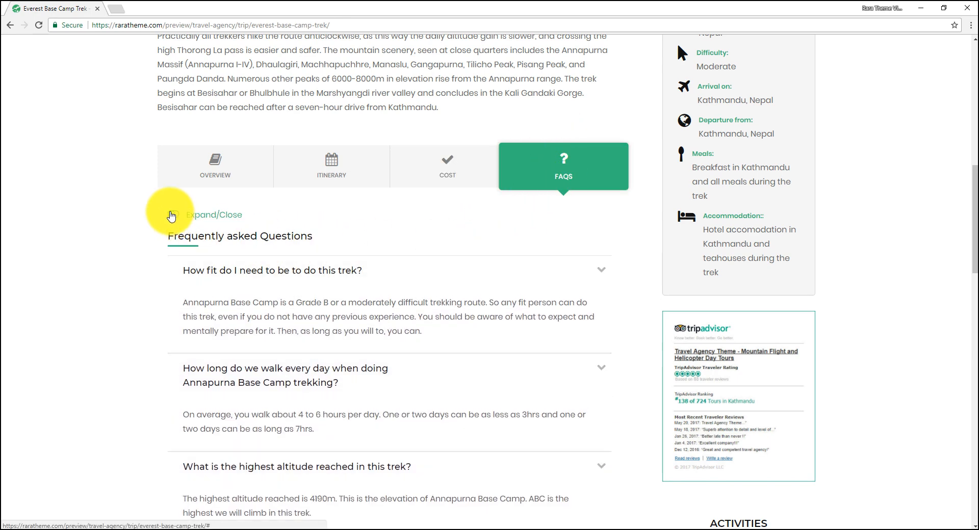
Examine the trek's inquiry form, booking box, Trip Facts, TripAdvisor widget, and Activities and Trip Types lists
{"action": "scroll", "coordinate": [382, 332], "scroll_direction": "down", "scroll_amount": 8}
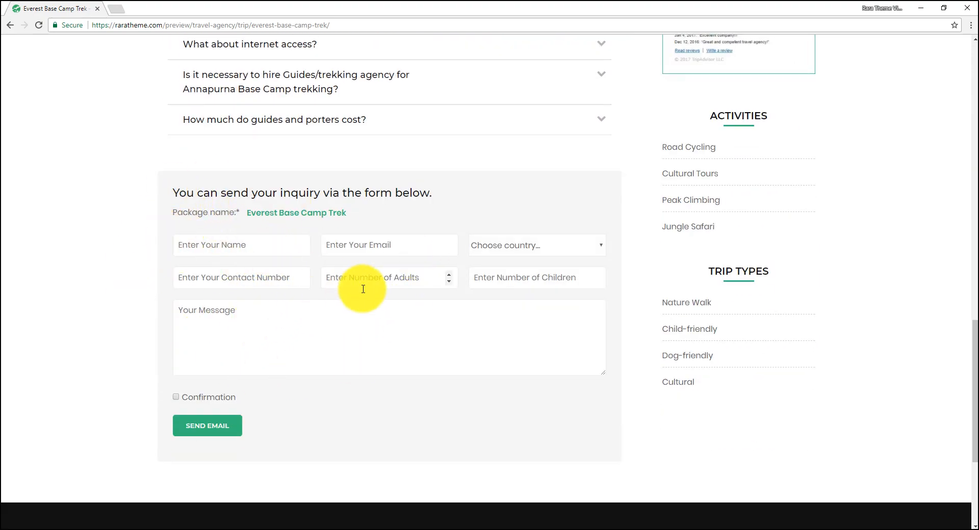
{"action": "scroll", "coordinate": [364, 295], "scroll_direction": "up", "scroll_amount": 6}
{"action": "scroll", "coordinate": [368, 305], "scroll_direction": "up", "scroll_amount": 9}
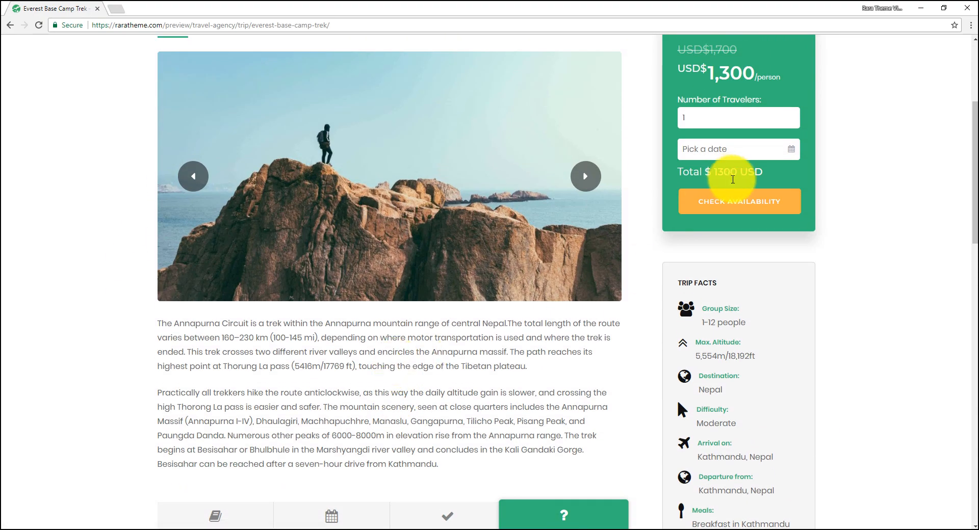
{"action": "scroll", "coordinate": [713, 279], "scroll_direction": "down", "scroll_amount": 3}
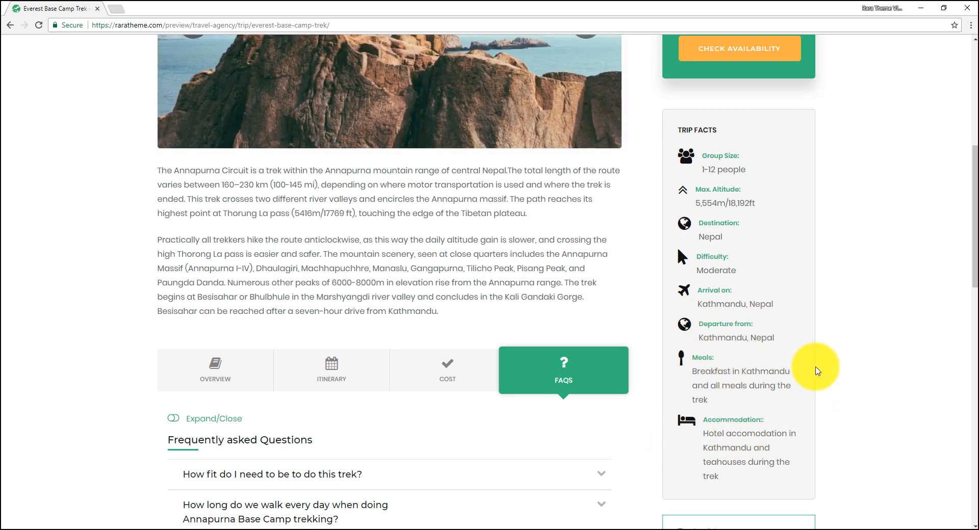
{"action": "scroll", "coordinate": [797, 336], "scroll_direction": "down", "scroll_amount": 6}
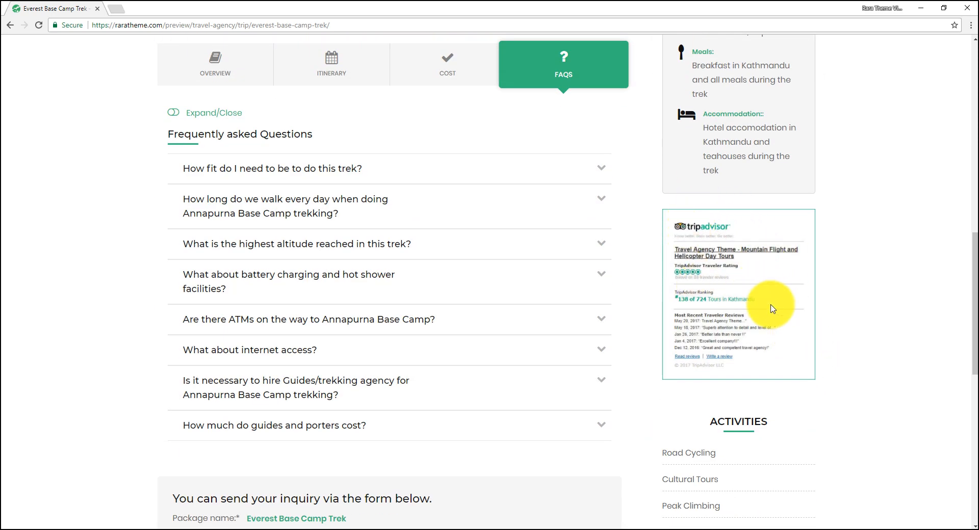
{"action": "scroll", "coordinate": [769, 306], "scroll_direction": "down", "scroll_amount": 5}
Set the number of travelers to 2 in the trek's booking box and highlight the total price
{"action": "scroll", "coordinate": [806, 265], "scroll_direction": "up", "scroll_amount": 11}
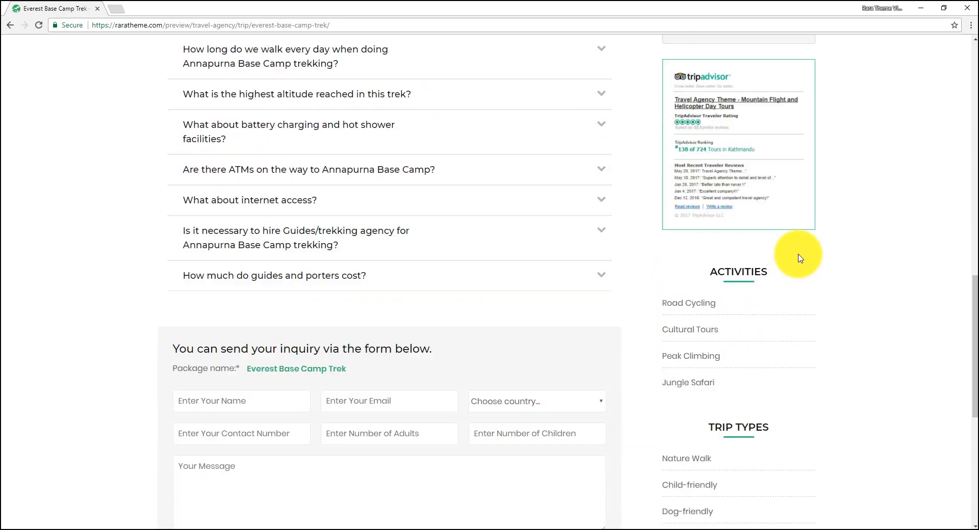
{"action": "scroll", "coordinate": [799, 260], "scroll_direction": "up", "scroll_amount": 2}
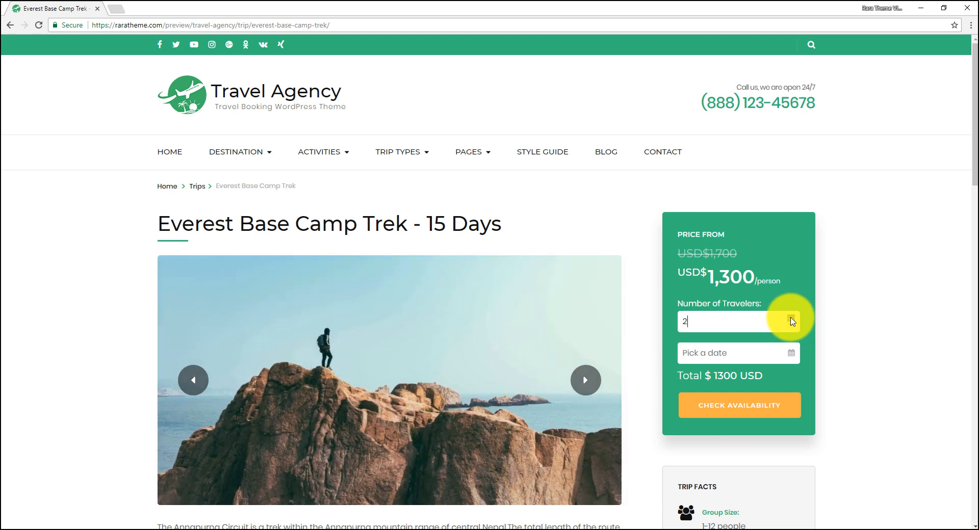
{"action": "left_click_drag", "start_coordinate": [712, 376], "coordinate": [777, 385]}
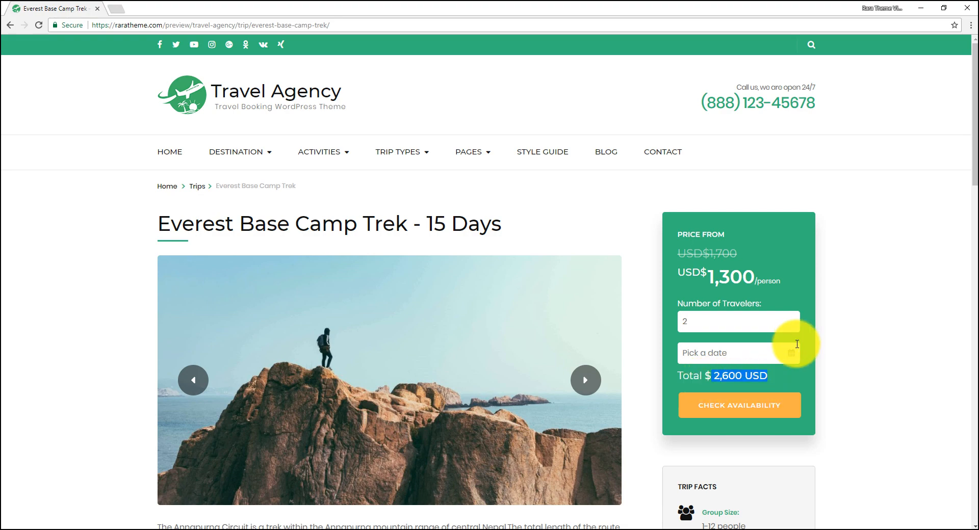
Check the trek's availability for 1 traveler on November 30, 2017 and look through the checkout page's trip summary and billing form
{"action": "left_click", "coordinate": [791, 325]}
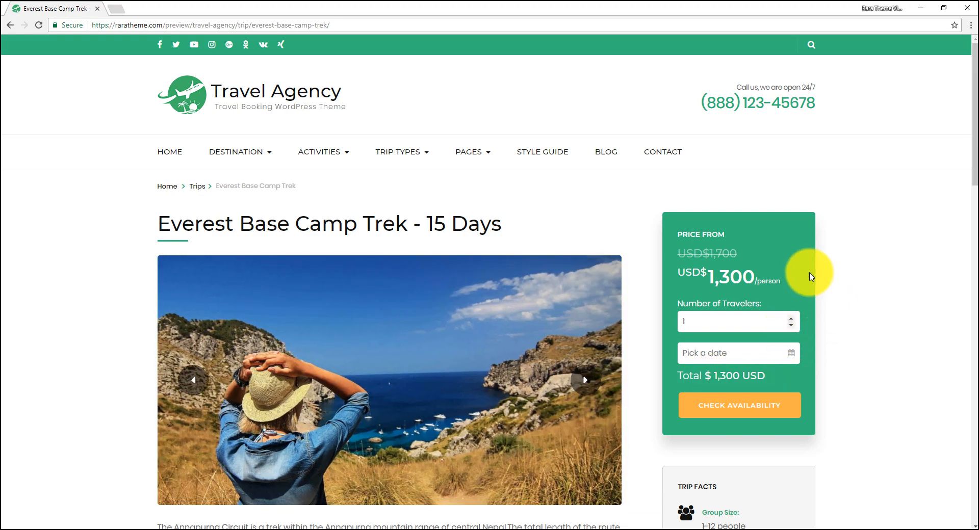
{"action": "left_click", "coordinate": [752, 353]}
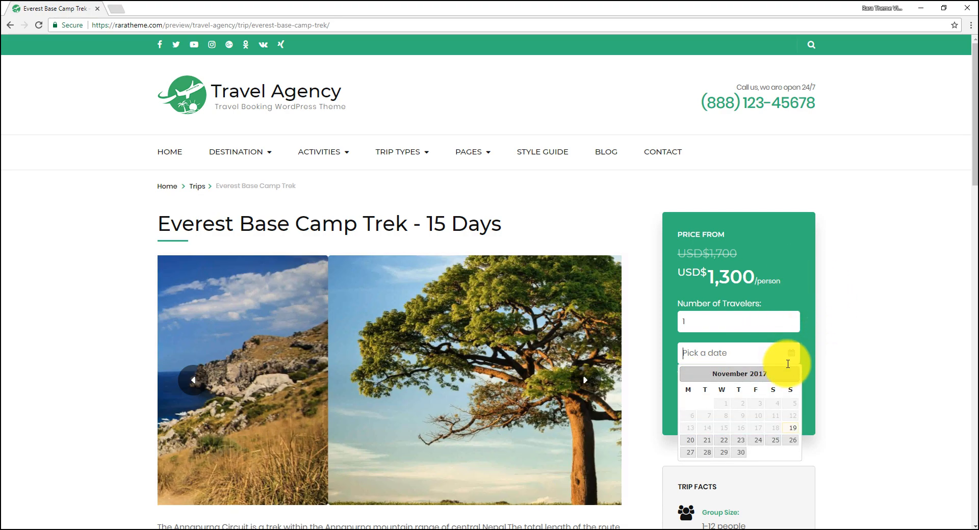
{"action": "left_click", "coordinate": [741, 452]}
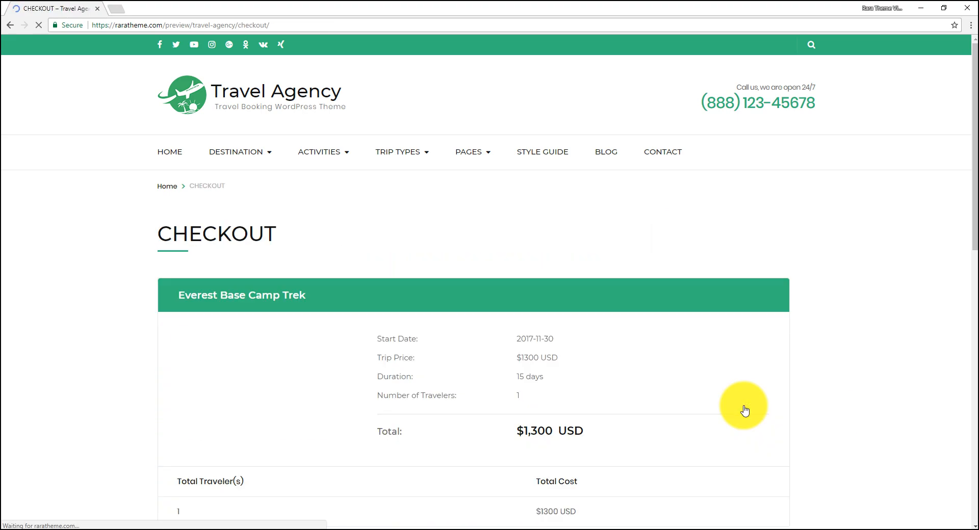
{"action": "scroll", "coordinate": [677, 417], "scroll_direction": "down", "scroll_amount": 5}
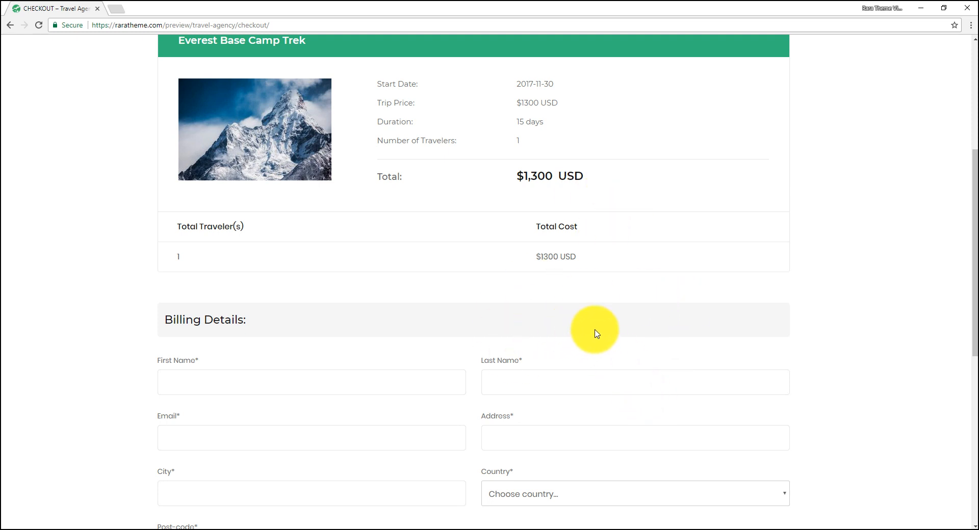
{"action": "scroll", "coordinate": [596, 334], "scroll_direction": "up", "scroll_amount": 5}
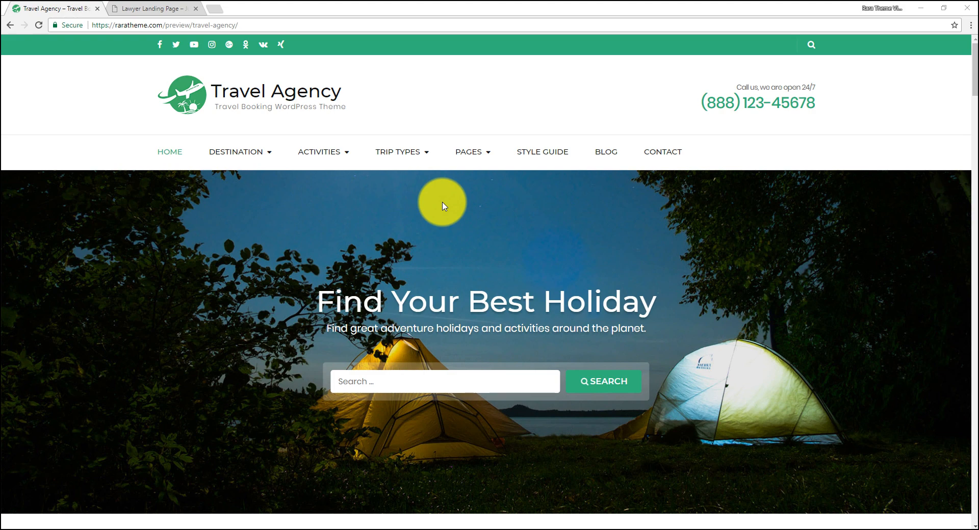
Open raratheme.com in a new browser tab and show its WordPress themes catalog
{"action": "left_click", "coordinate": [214, 9]}
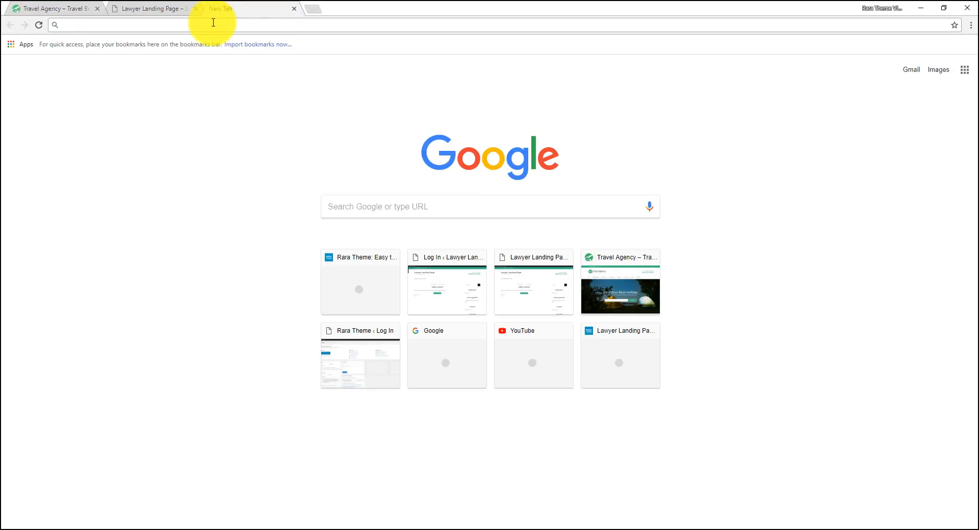
{"action": "type", "text": "rar"}
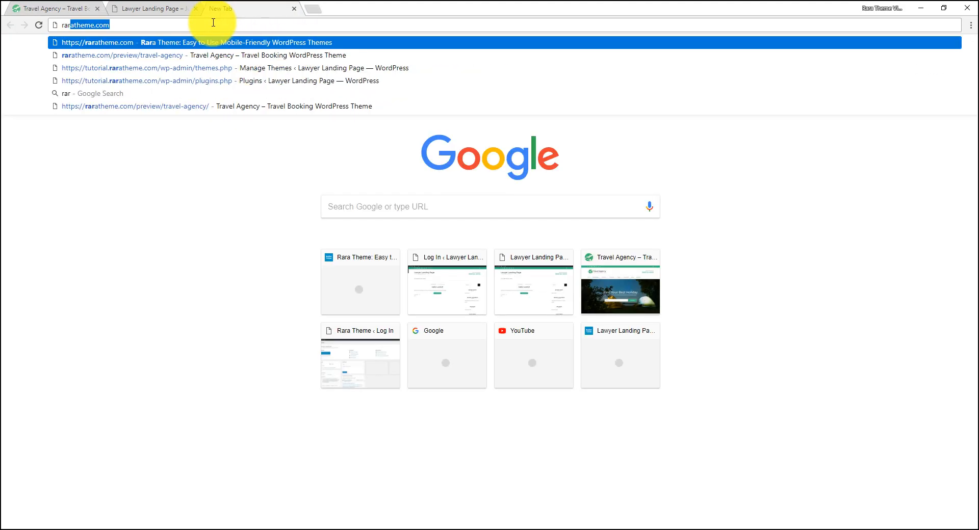
{"action": "key", "text": "Return"}
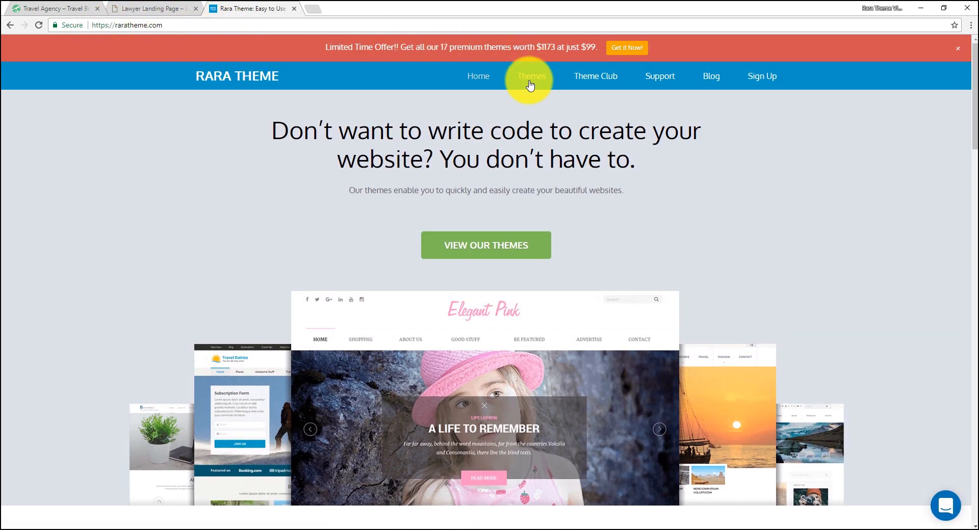
{"action": "left_click", "coordinate": [532, 80]}
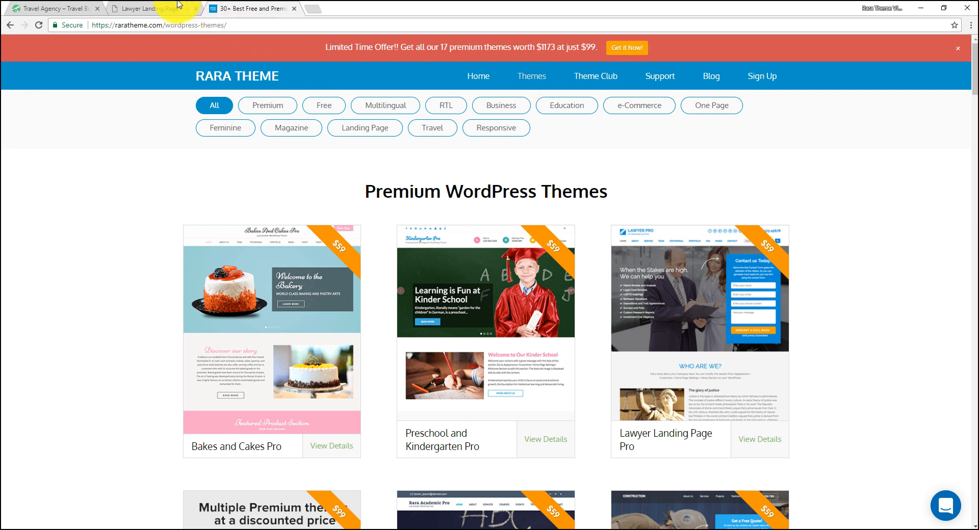
On the tutorial WordPress site, install the theme from travel-agency.1.0.2.zip on the desktop and activate it
{"action": "left_click", "coordinate": [146, 9]}
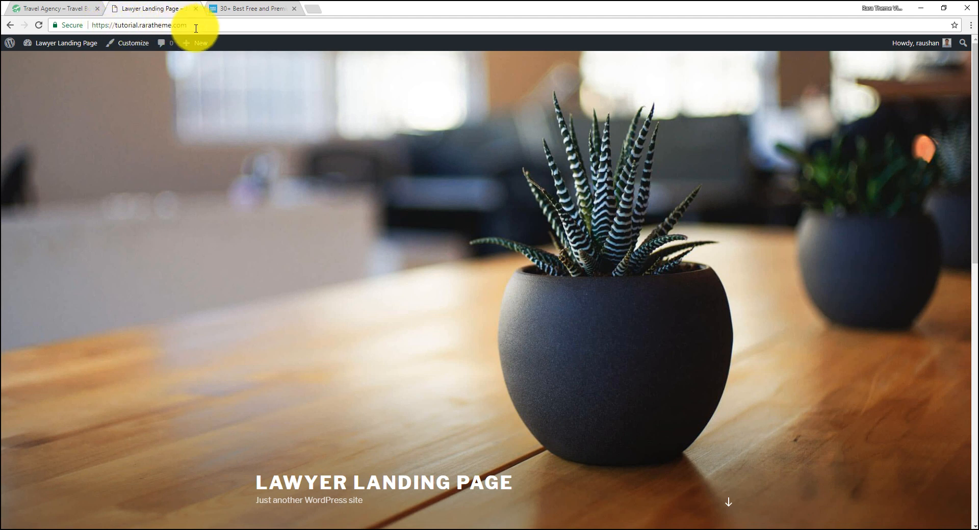
{"action": "left_click", "coordinate": [944, 7]}
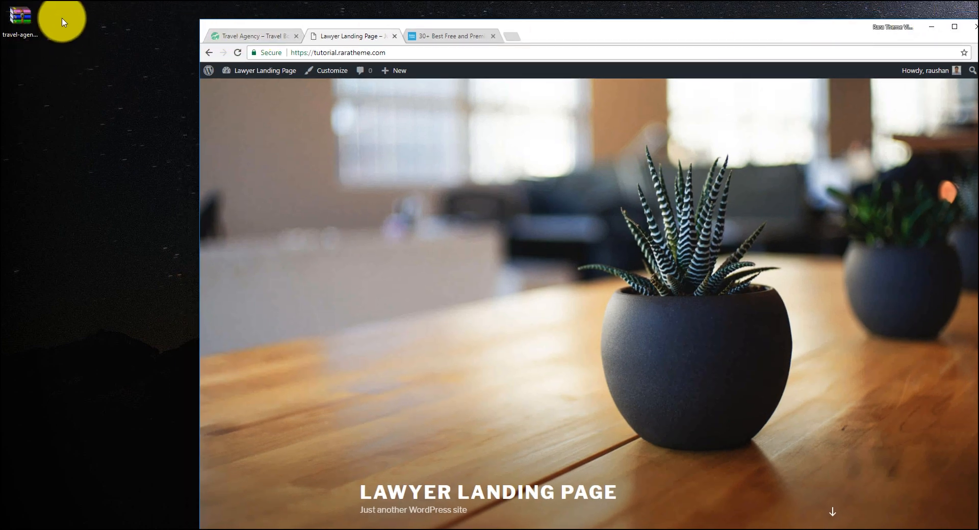
{"action": "mouse_move", "coordinate": [272, 72]}
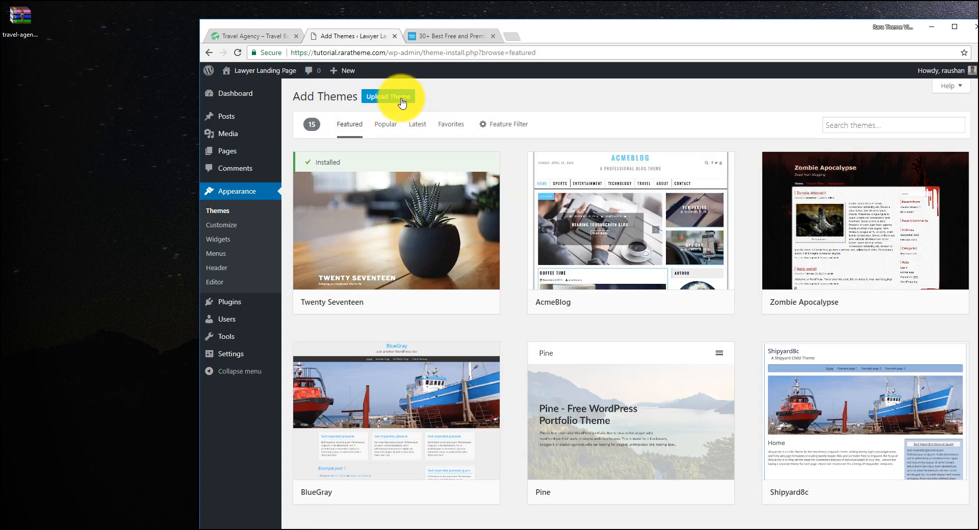
{"action": "left_click", "coordinate": [402, 103]}
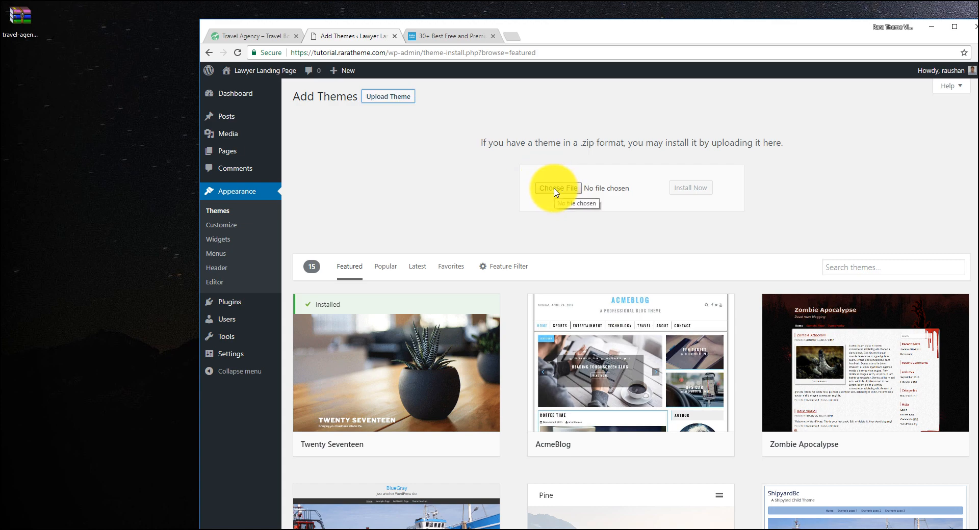
{"action": "left_click_drag", "start_coordinate": [18, 15], "coordinate": [560, 187]}
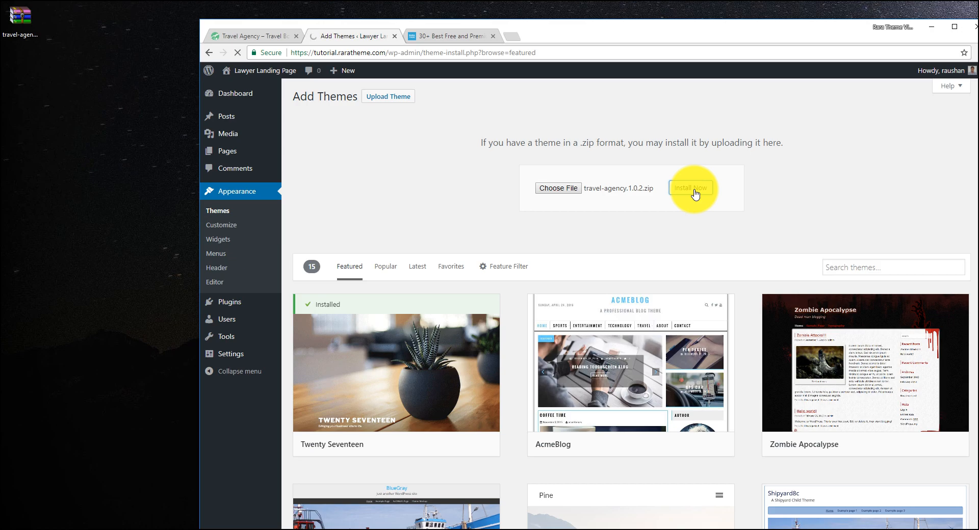
{"action": "double_click", "coordinate": [780, 28]}
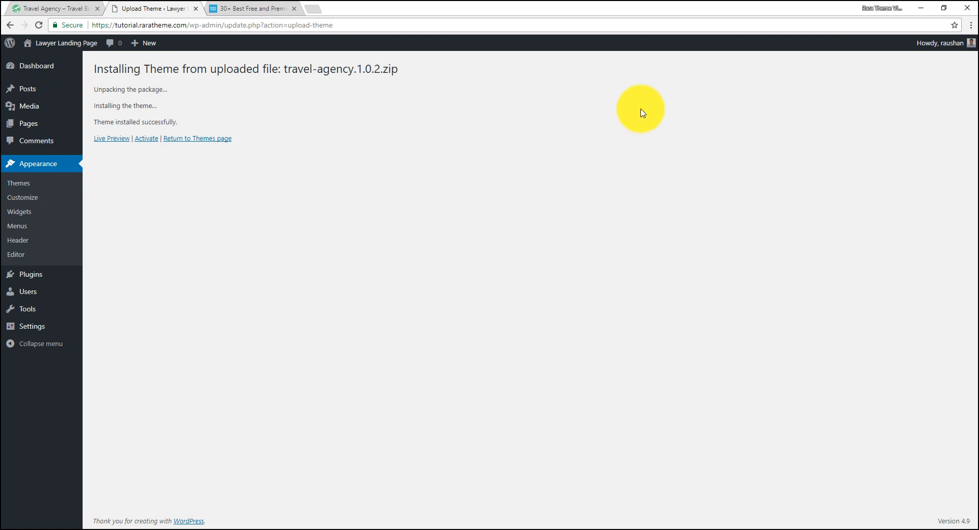
{"action": "left_click", "coordinate": [146, 139]}
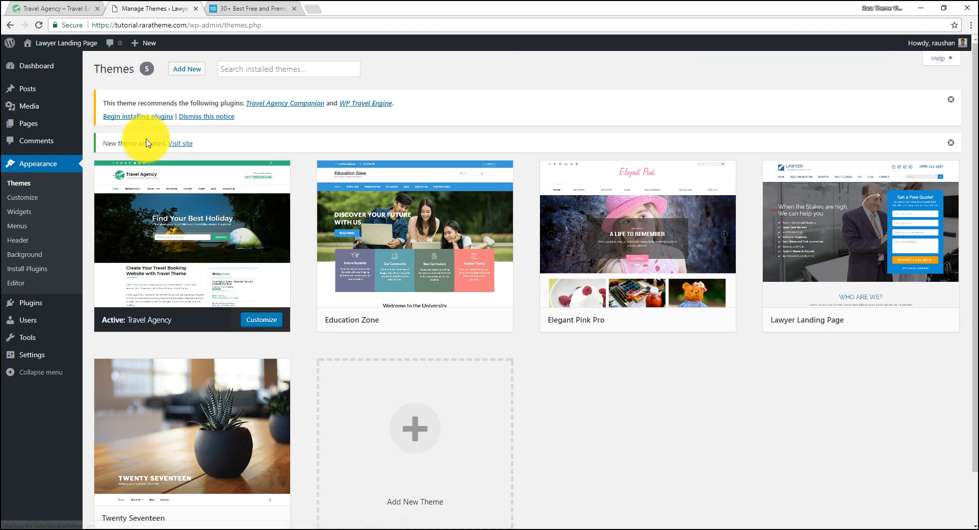
Install the theme's recommended plugins, Travel Agency Companion and WP Travel Engine, as one bulk action and return to the plugin installer
{"action": "left_click_drag", "start_coordinate": [101, 104], "coordinate": [231, 102]}
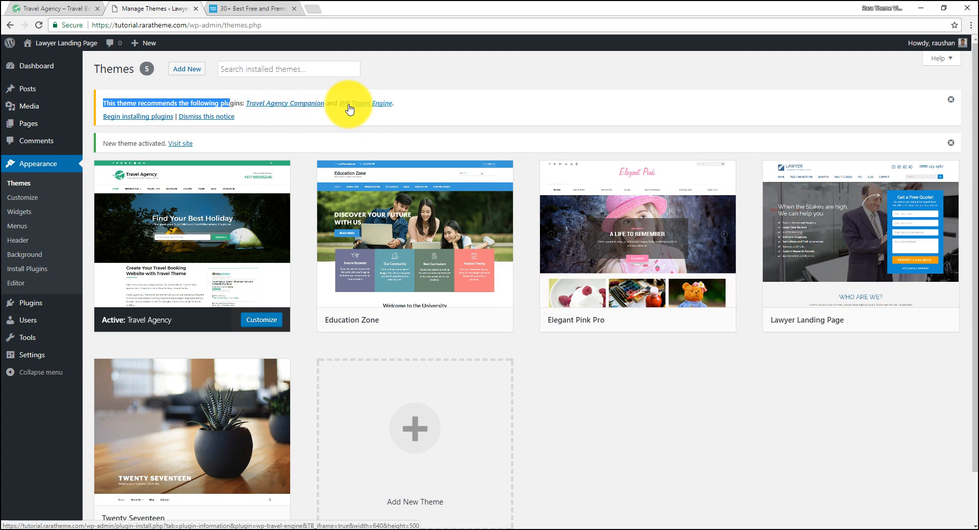
{"action": "left_click", "coordinate": [140, 120]}
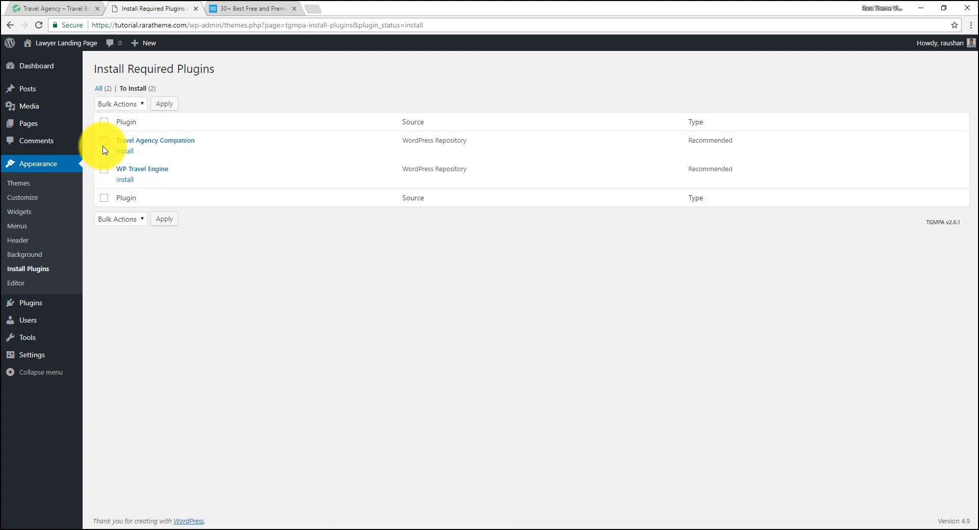
{"action": "left_click", "coordinate": [104, 141]}
{"action": "left_click", "coordinate": [104, 169]}
{"action": "left_click", "coordinate": [125, 104]}
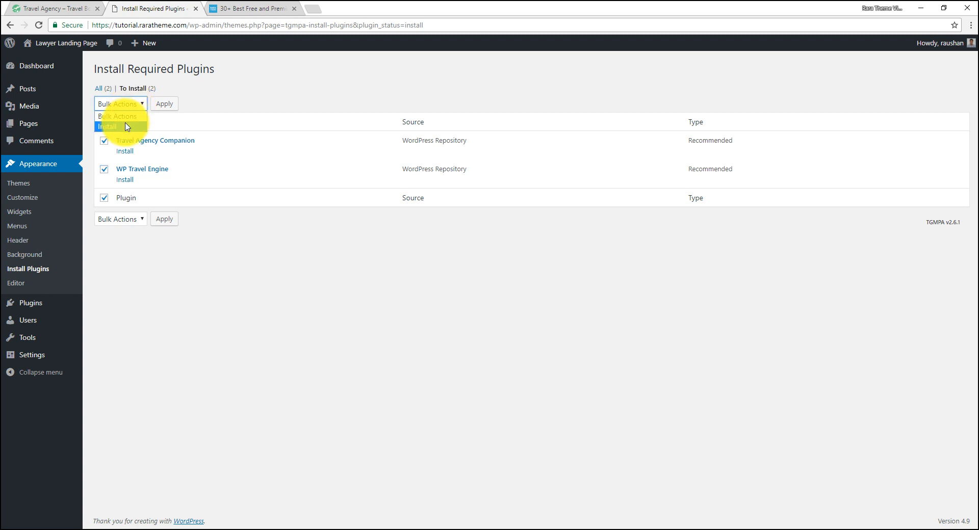
{"action": "left_click", "coordinate": [126, 127]}
{"action": "left_click", "coordinate": [166, 105]}
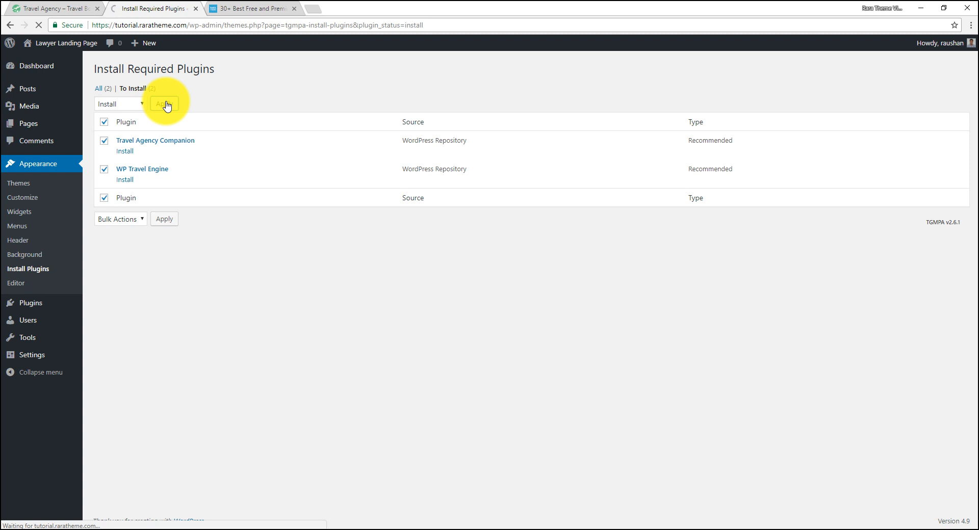
{"action": "left_click", "coordinate": [152, 232]}
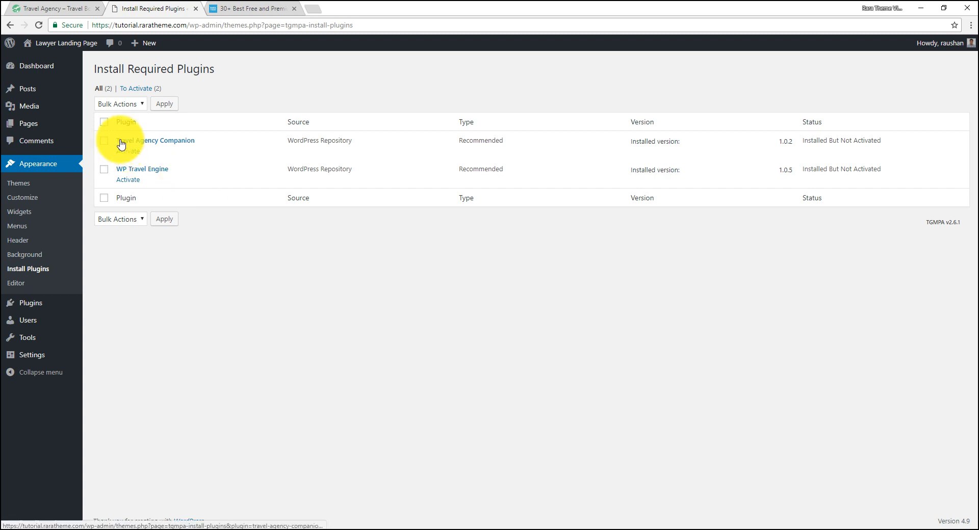
Activate the Travel Agency Companion and WP Travel Engine plugins together with a bulk action
{"action": "left_click", "coordinate": [104, 122]}
{"action": "left_click", "coordinate": [121, 104]}
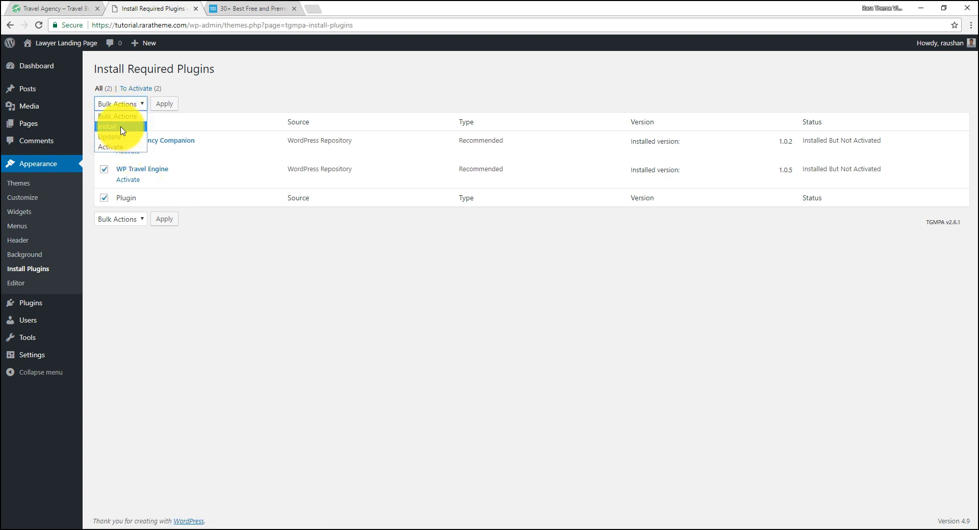
{"action": "left_click", "coordinate": [113, 147]}
{"action": "left_click", "coordinate": [164, 105]}
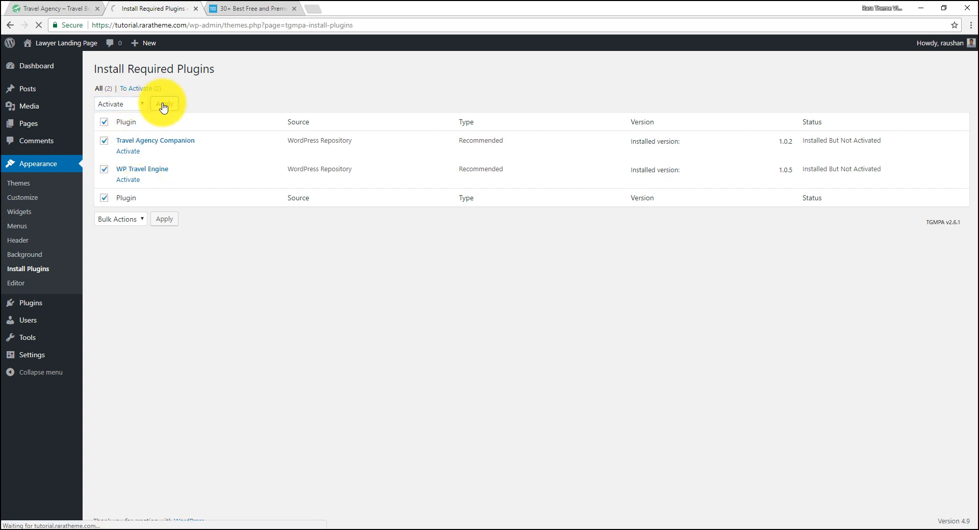
View the tutorial site's front end and compare it with the Travel Agency demo's home page
{"action": "mouse_move", "coordinate": [61, 44]}
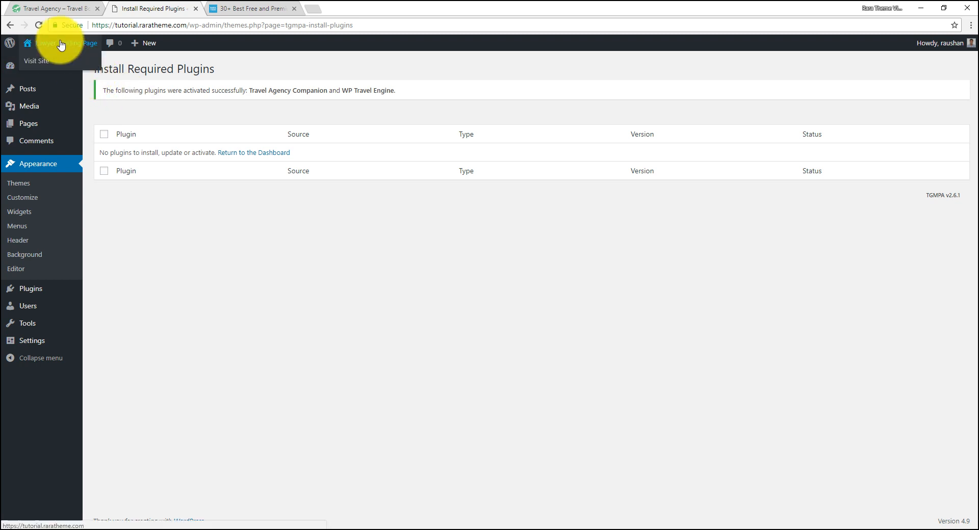
{"action": "left_click", "coordinate": [38, 62]}
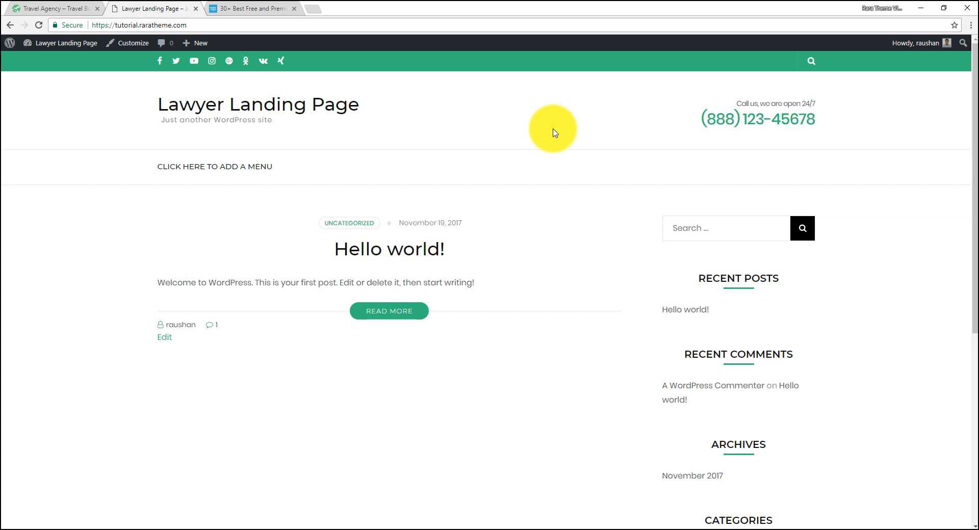
{"action": "left_click", "coordinate": [41, 6]}
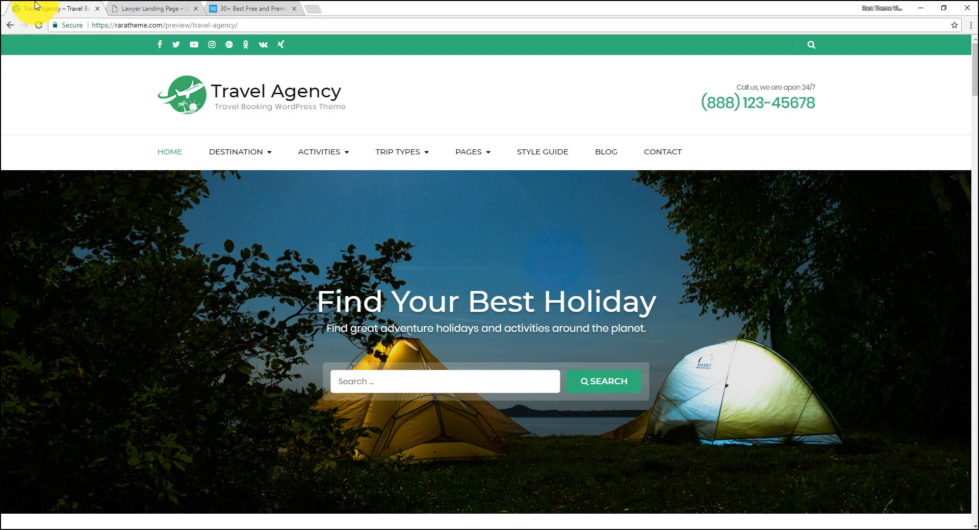
{"action": "scroll", "coordinate": [546, 372], "scroll_direction": "down", "scroll_amount": 9}
{"action": "scroll", "coordinate": [546, 374], "scroll_direction": "up", "scroll_amount": 8}
{"action": "scroll", "coordinate": [546, 374], "scroll_direction": "up", "scroll_amount": 2}
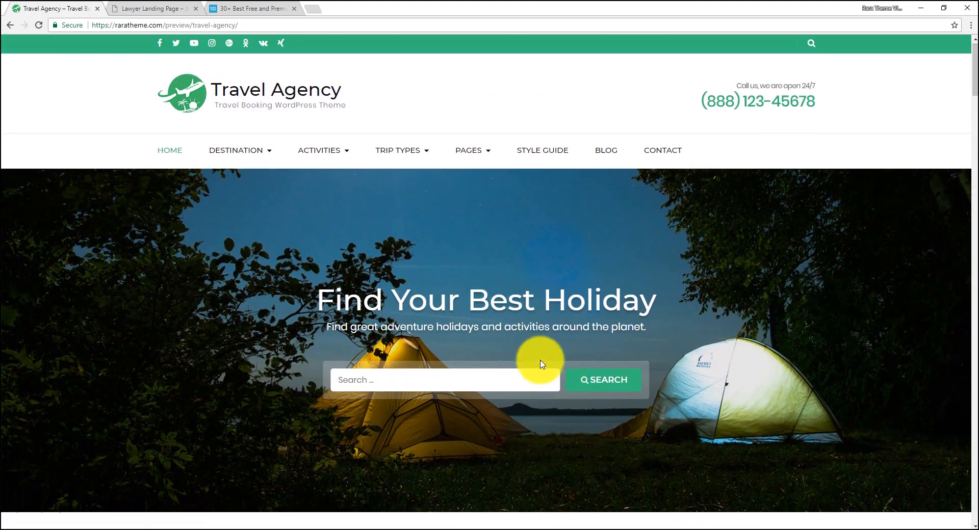
Return to the tutorial site, open the Customizer's Homepage Settings and set the homepage to display a static page
{"action": "left_click", "coordinate": [164, 6]}
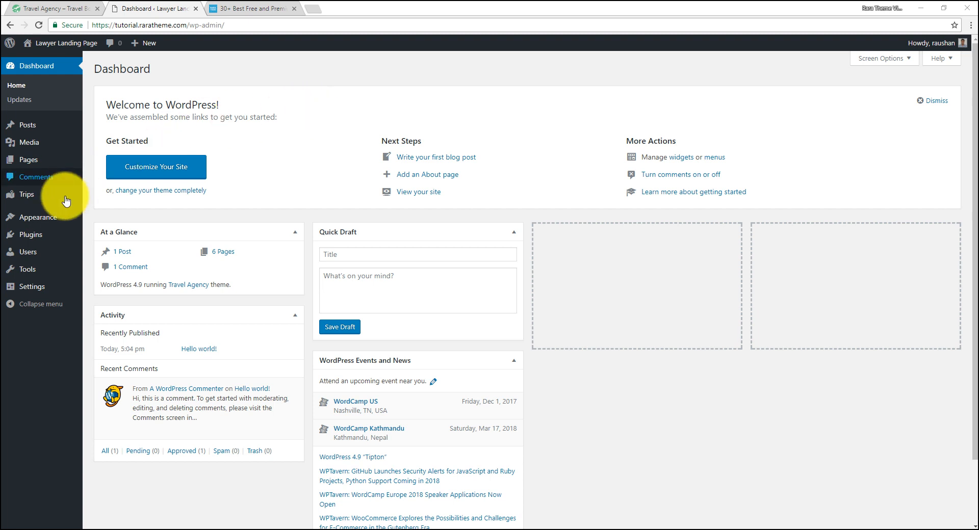
{"action": "mouse_move", "coordinate": [23, 219]}
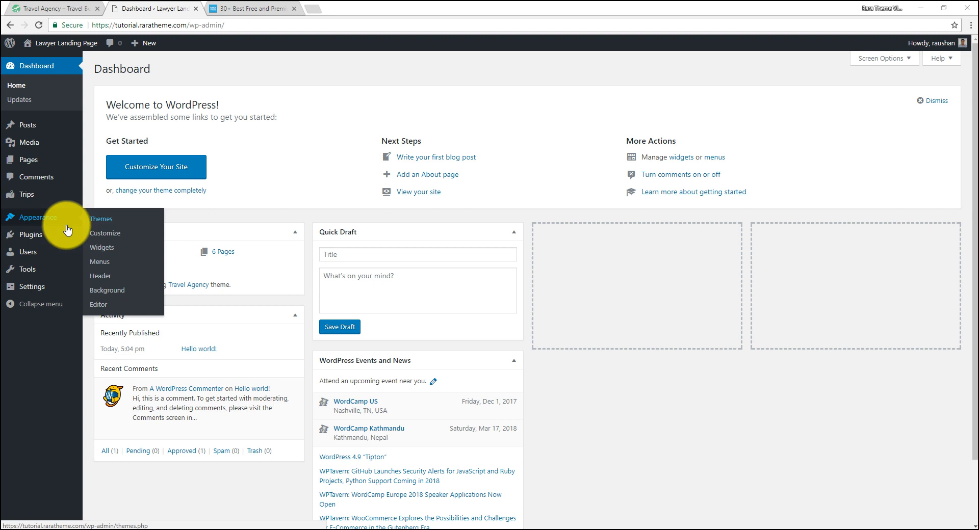
{"action": "left_click", "coordinate": [101, 234]}
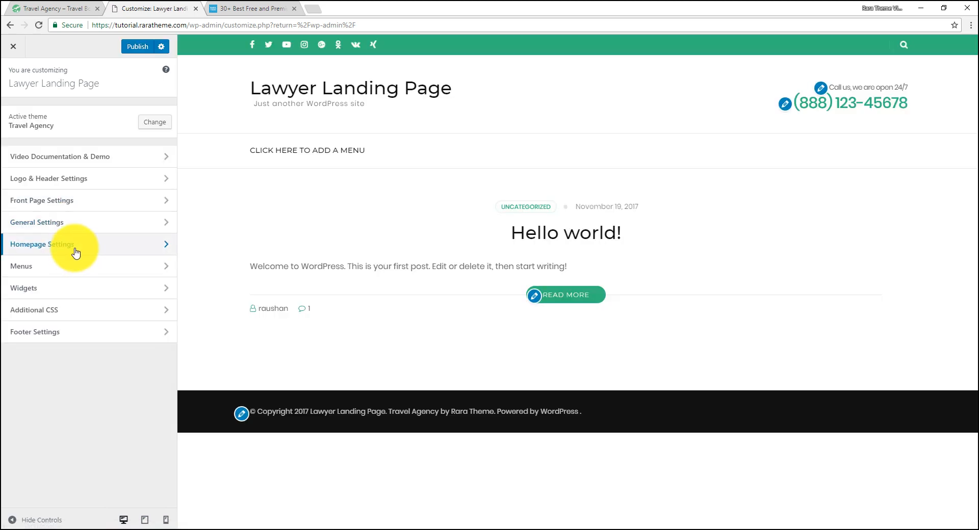
{"action": "left_click", "coordinate": [73, 246]}
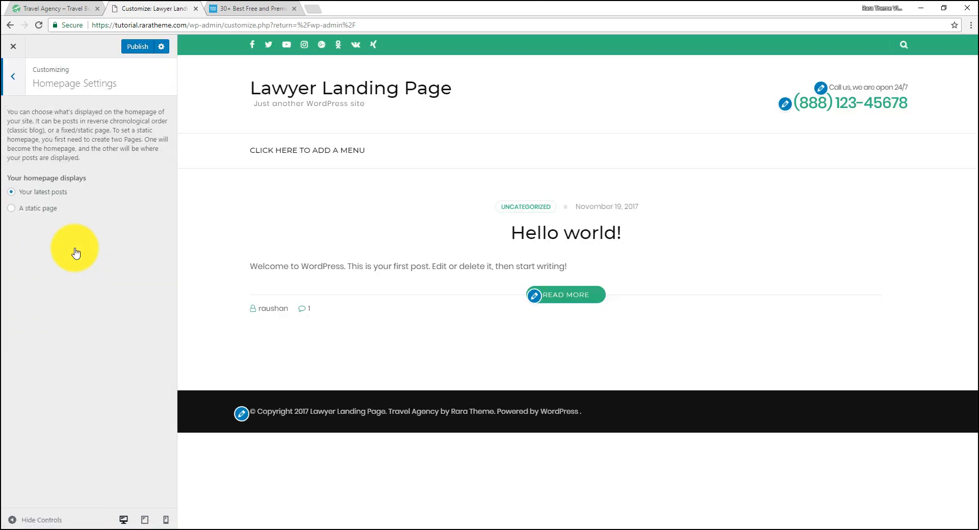
{"action": "left_click", "coordinate": [28, 208]}
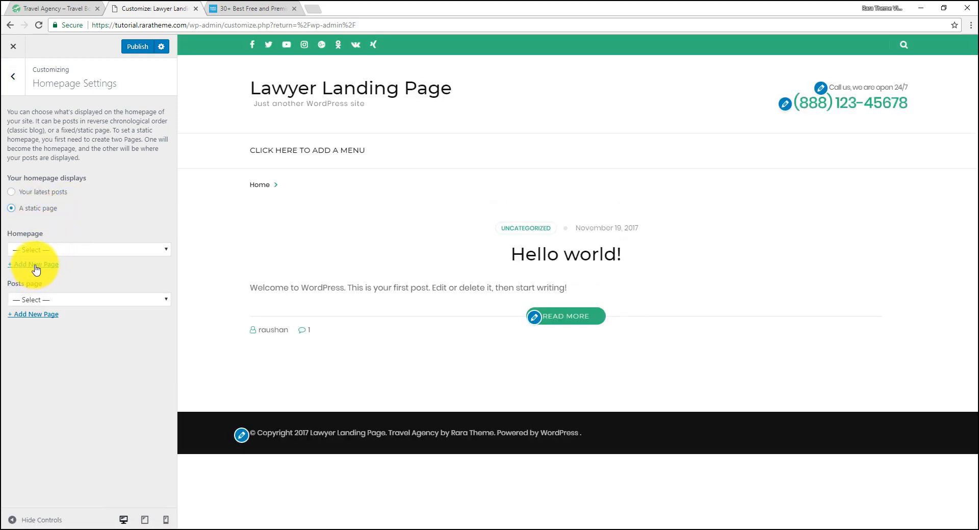
Add a new page titled Home and assign it as the site's homepage
{"action": "left_click", "coordinate": [35, 265]}
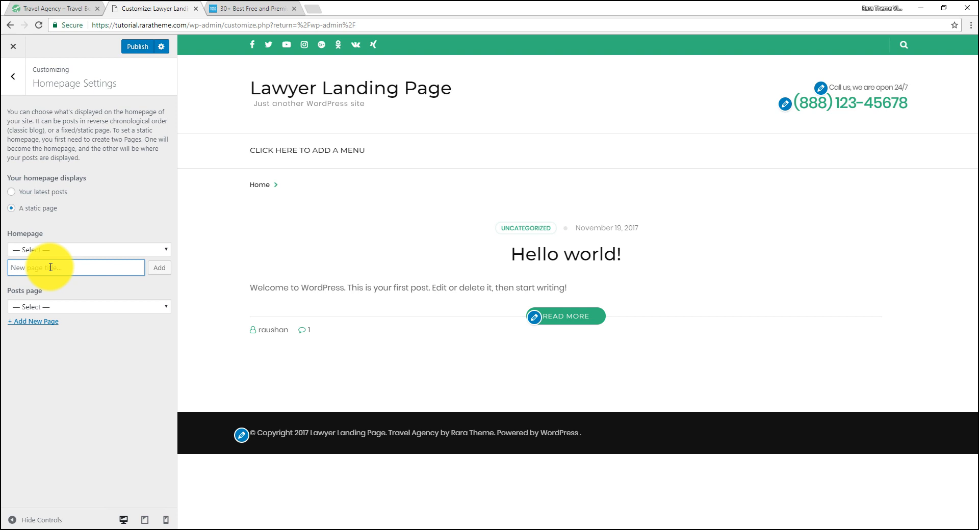
{"action": "type", "text": "Home"}
{"action": "left_click", "coordinate": [155, 268]}
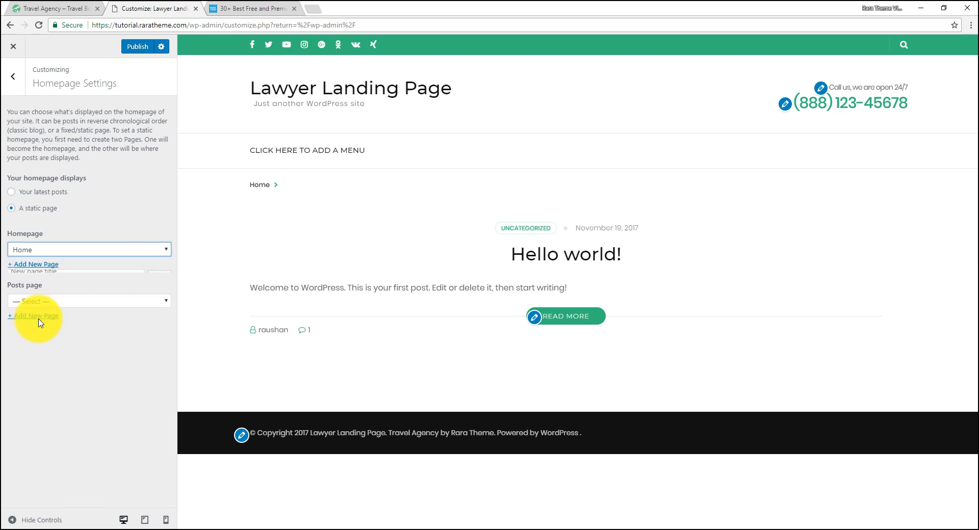
Add a new page titled Blog as the site's posts page and publish the homepage settings
{"action": "left_click", "coordinate": [34, 316]}
{"action": "left_click", "coordinate": [48, 301]}
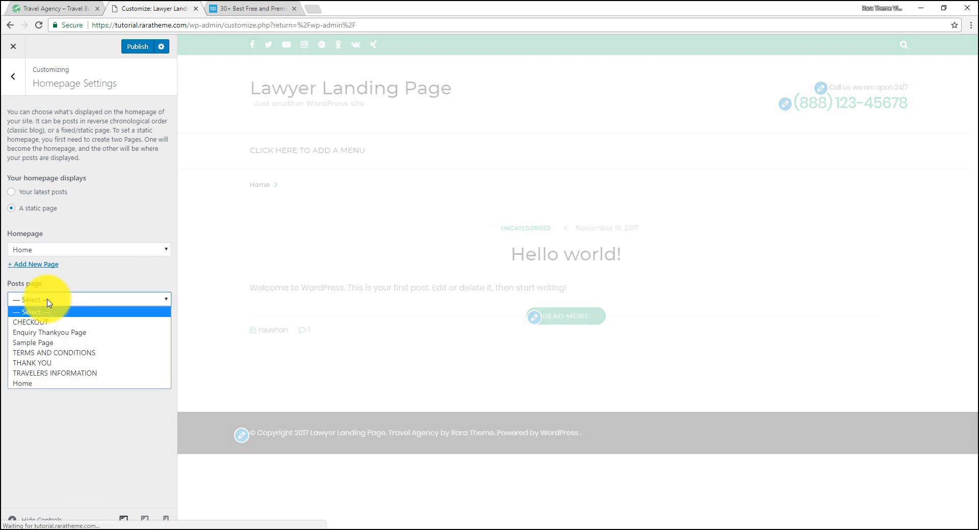
{"action": "left_click", "coordinate": [111, 279]}
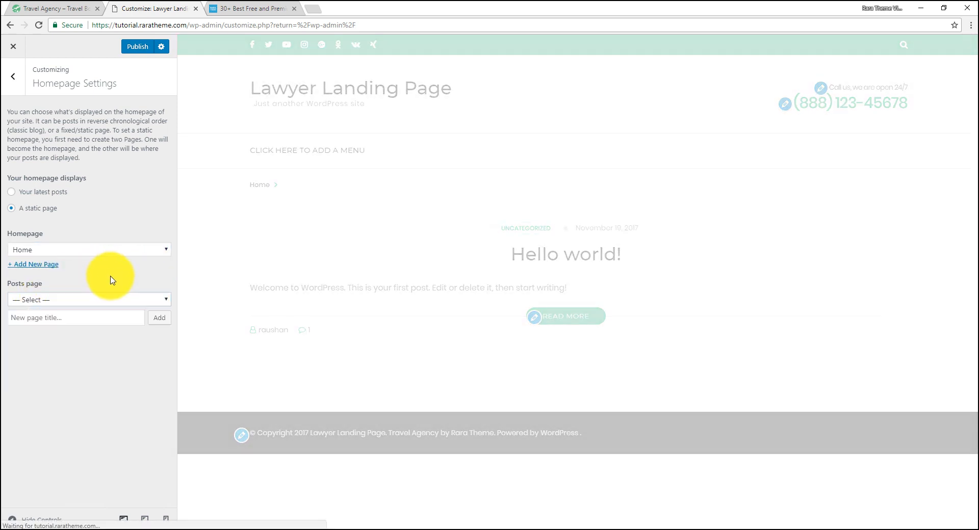
{"action": "left_click", "coordinate": [46, 318]}
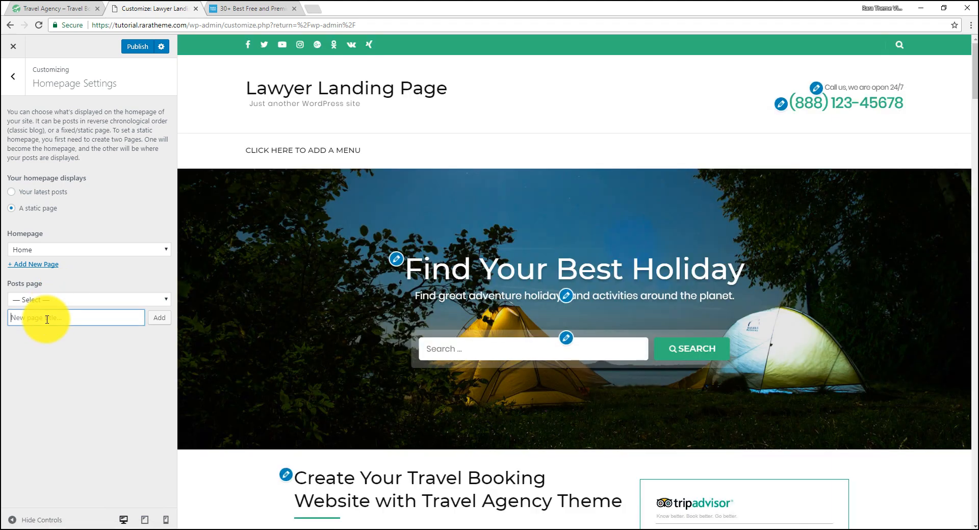
{"action": "type", "text": "Blog"}
{"action": "left_click", "coordinate": [160, 321]}
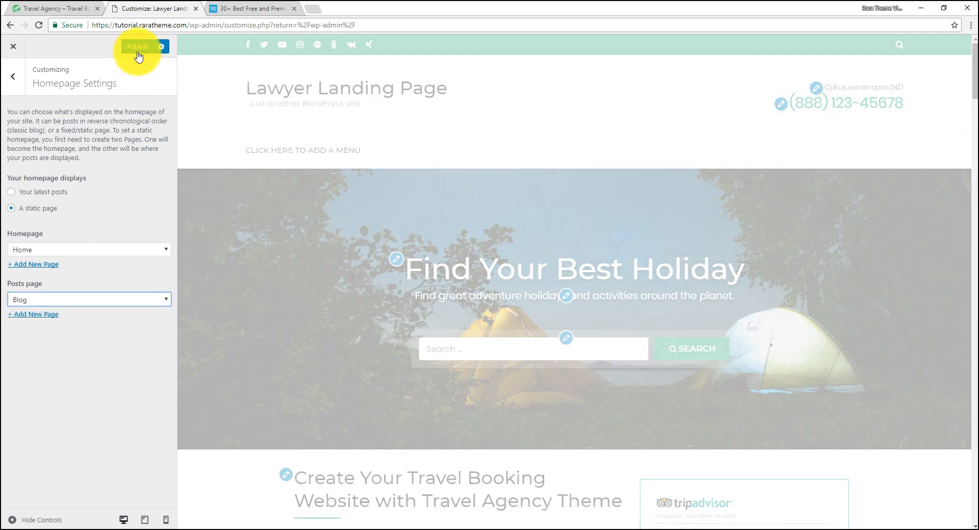
{"action": "left_click", "coordinate": [137, 47]}
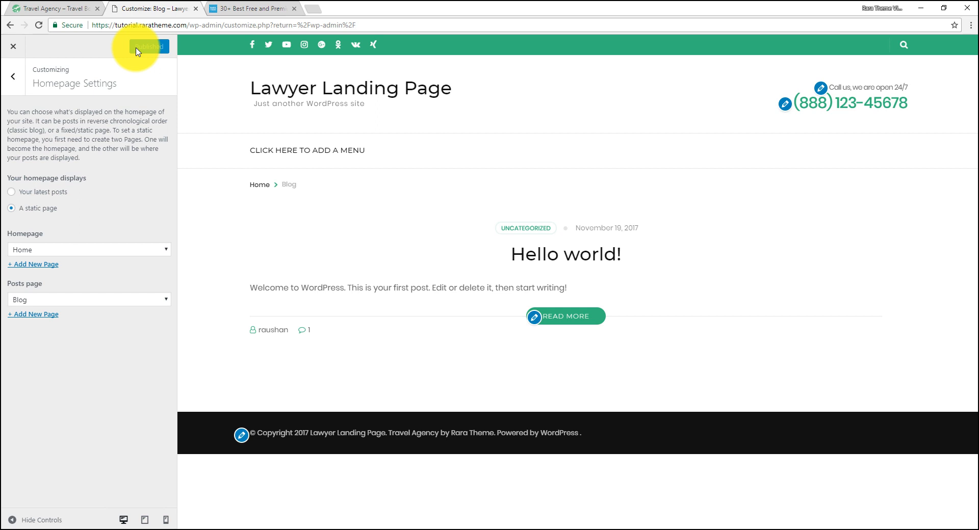
Leave the Customizer and examine the home page sections on the site's front end, from the banner down to Latest Articles
{"action": "left_click", "coordinate": [15, 45]}
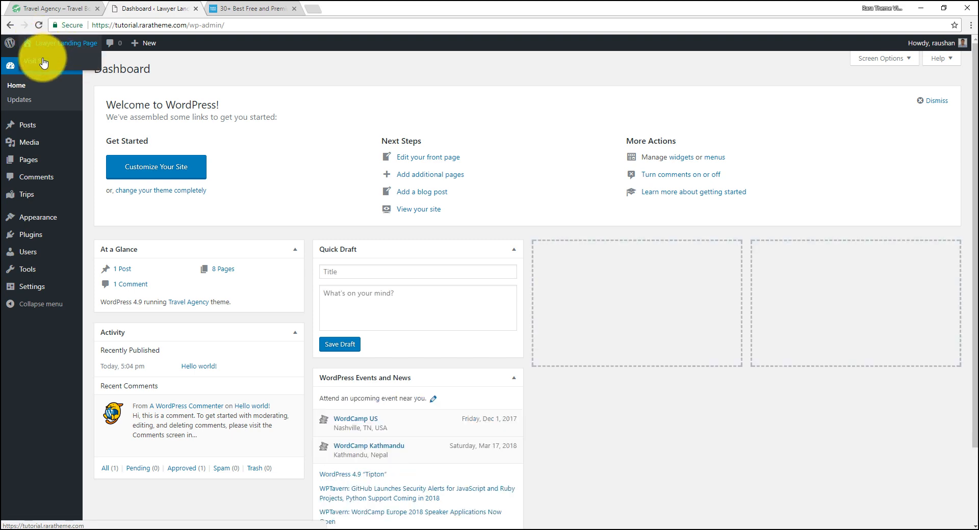
{"action": "left_click", "coordinate": [44, 61]}
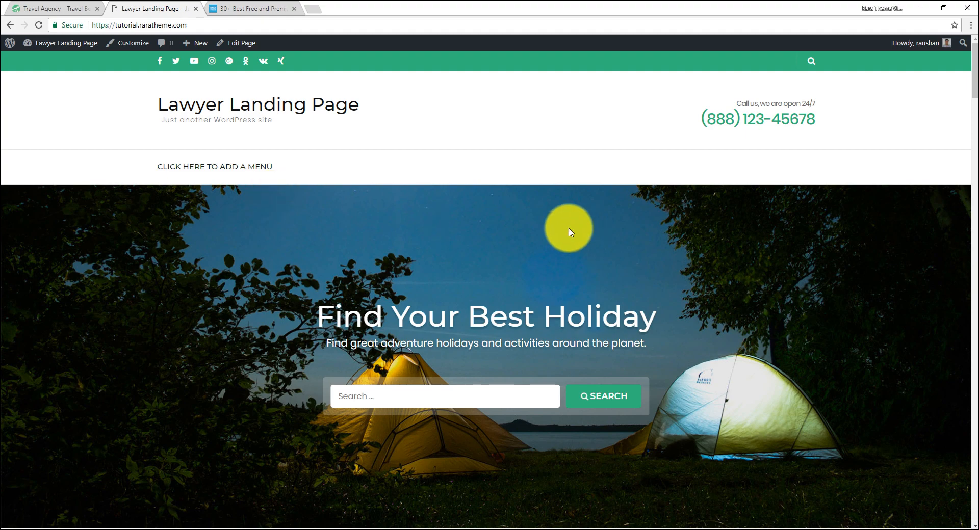
{"action": "scroll", "coordinate": [509, 202], "scroll_direction": "down", "scroll_amount": 15}
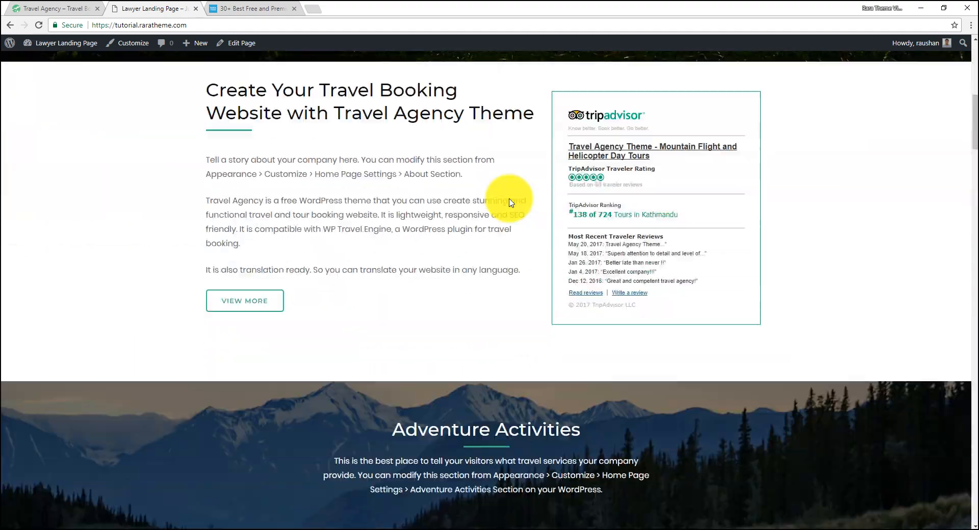
{"action": "scroll", "coordinate": [510, 201], "scroll_direction": "down", "scroll_amount": 15}
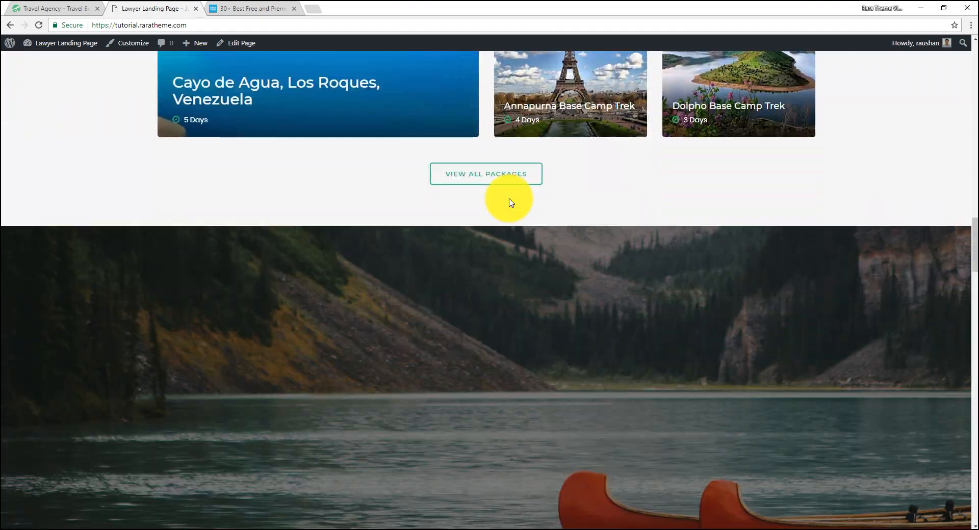
{"action": "scroll", "coordinate": [510, 199], "scroll_direction": "down", "scroll_amount": 15}
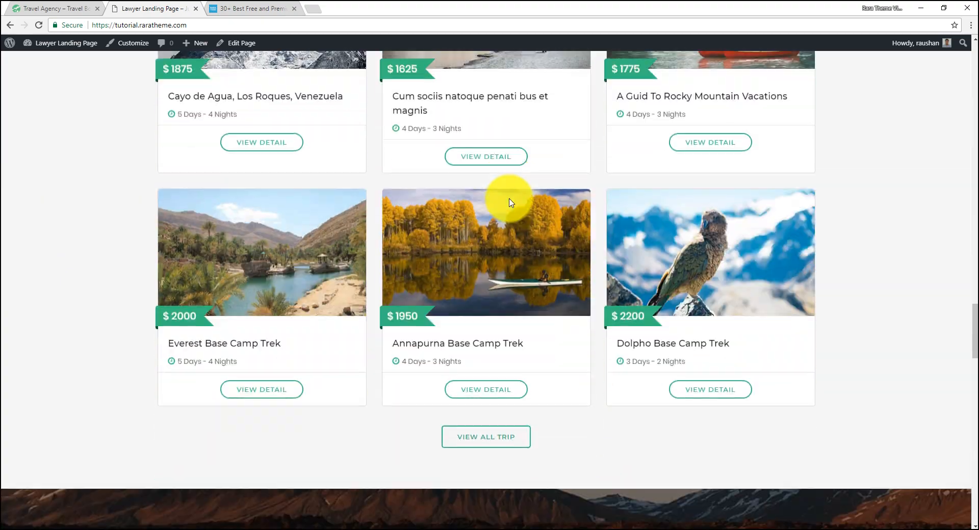
{"action": "scroll", "coordinate": [510, 202], "scroll_direction": "down", "scroll_amount": 5}
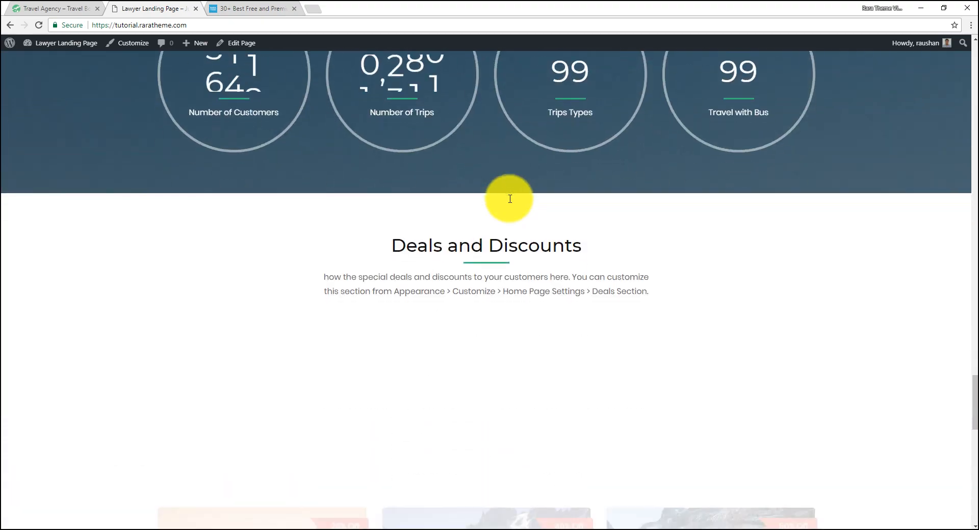
{"action": "scroll", "coordinate": [510, 203], "scroll_direction": "down", "scroll_amount": 5}
{"action": "scroll", "coordinate": [510, 202], "scroll_direction": "down", "scroll_amount": 10}
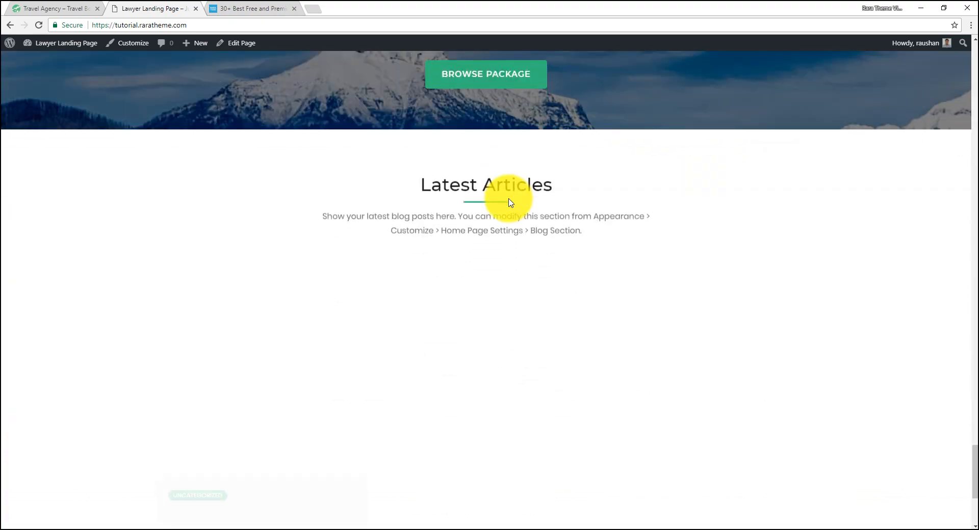
{"action": "scroll", "coordinate": [505, 202], "scroll_direction": "up", "scroll_amount": 20}
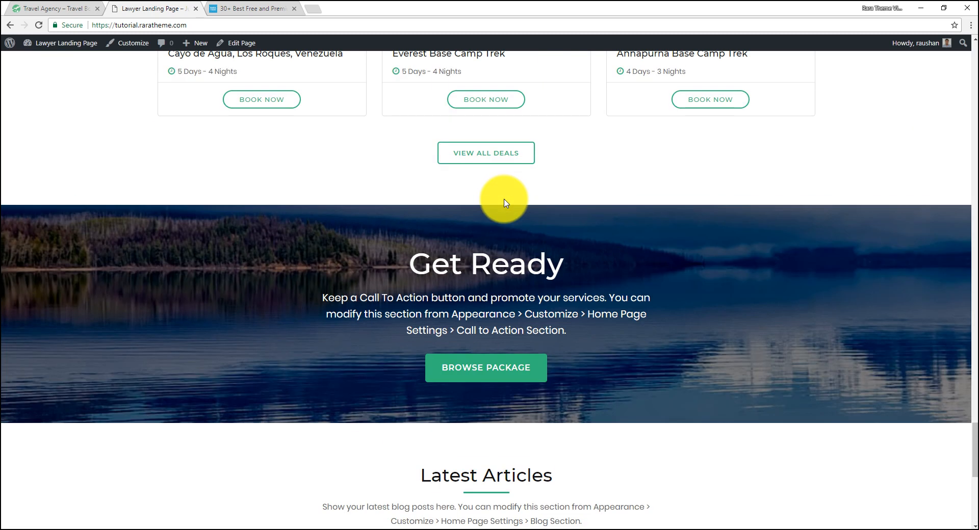
{"action": "scroll", "coordinate": [505, 203], "scroll_direction": "up", "scroll_amount": 20}
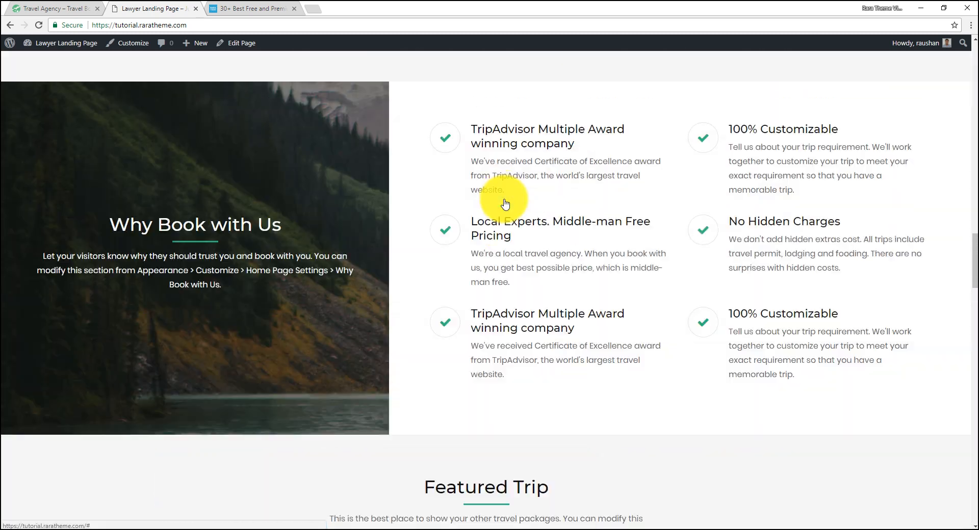
{"action": "scroll", "coordinate": [505, 203], "scroll_direction": "up", "scroll_amount": 10}
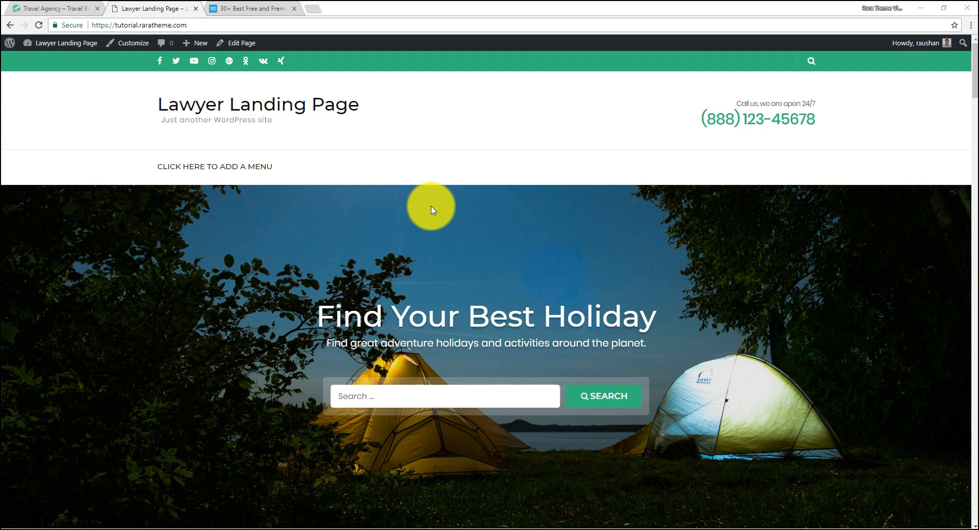
{"action": "scroll", "coordinate": [431, 209], "scroll_direction": "down", "scroll_amount": 10}
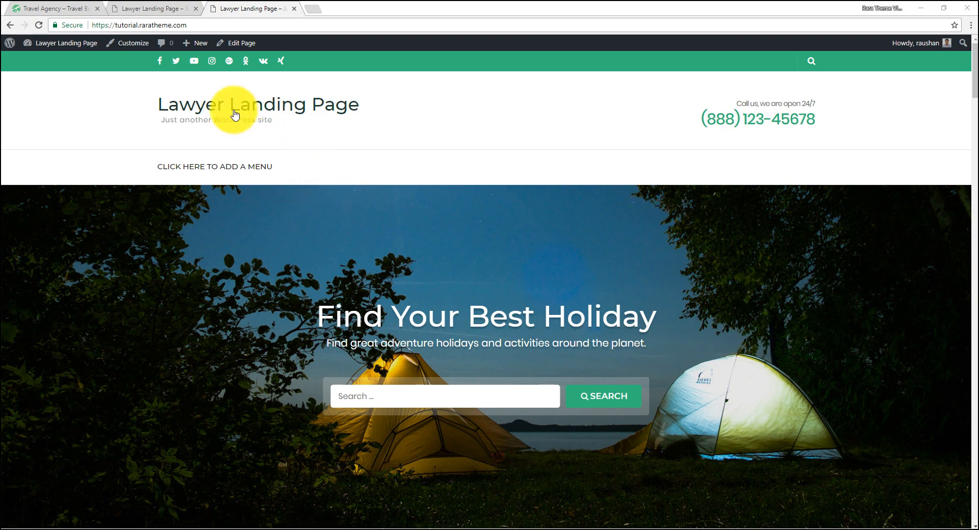
Reopen the Customizer from the site's front end and go to Site Identity under Logo & Header Settings
{"action": "left_click", "coordinate": [143, 6]}
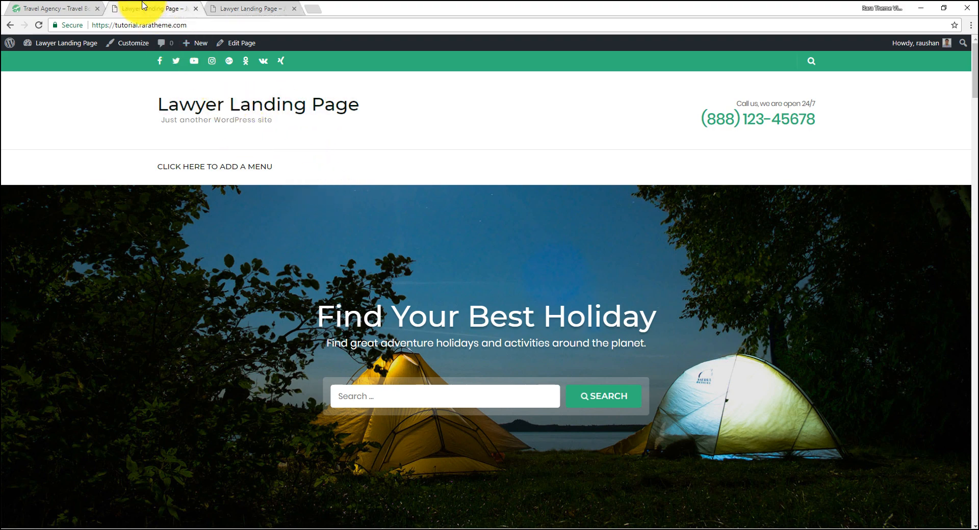
{"action": "left_click", "coordinate": [128, 46]}
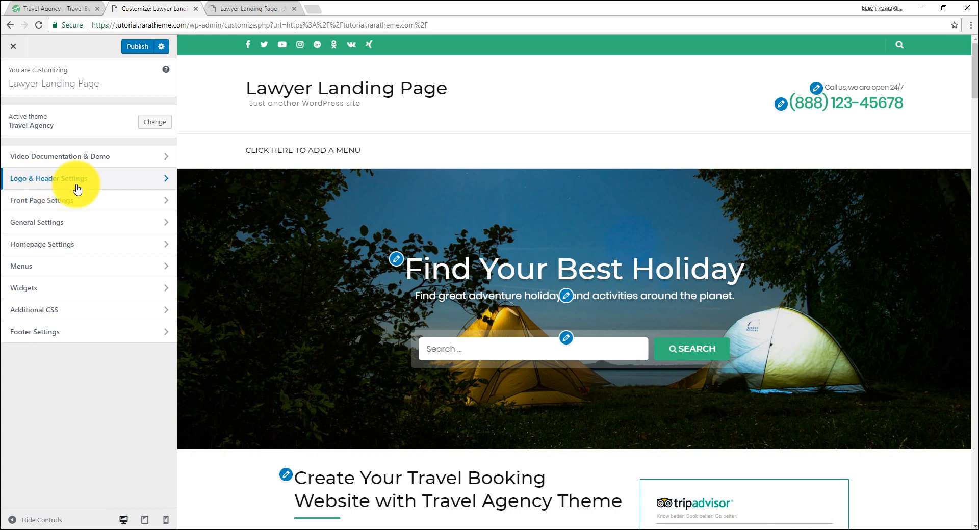
{"action": "left_click", "coordinate": [77, 185]}
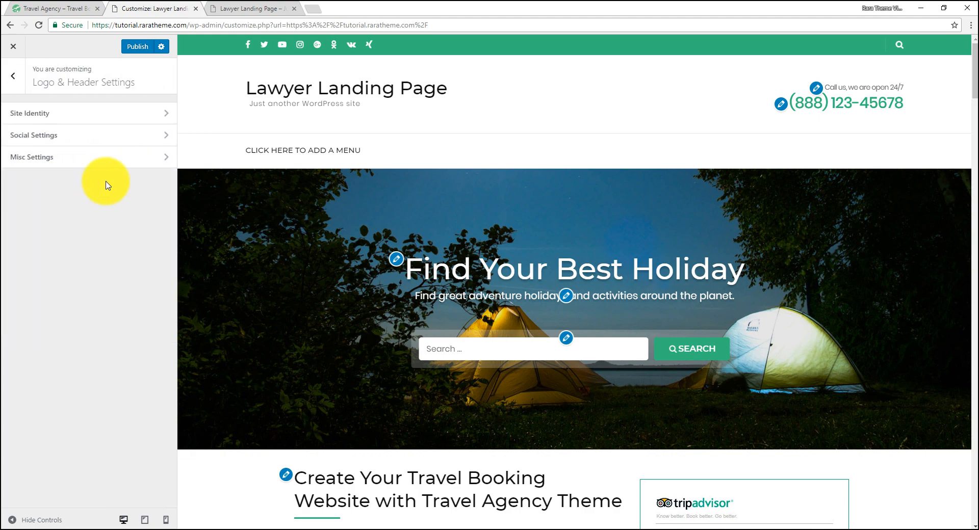
{"action": "left_click", "coordinate": [61, 121]}
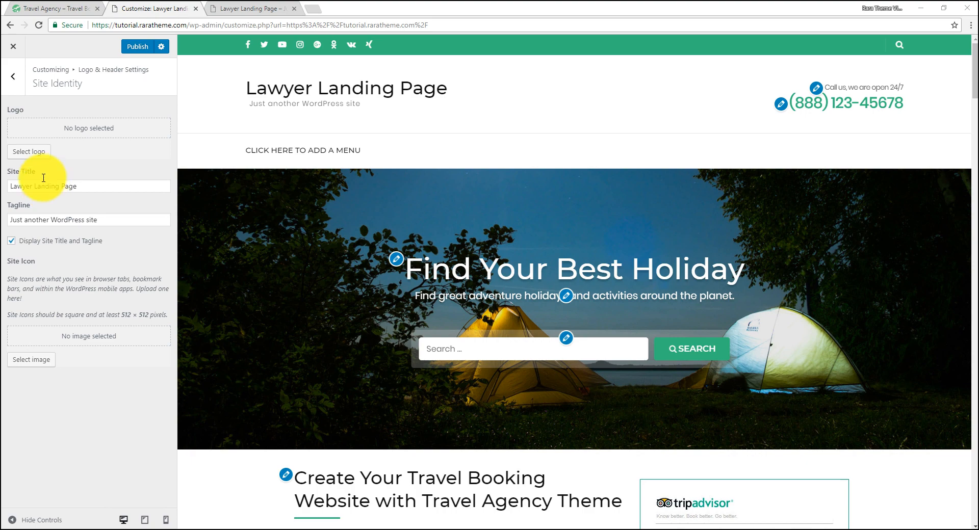
Set logo.png from the media library as the site logo without cropping it
{"action": "left_click", "coordinate": [30, 152]}
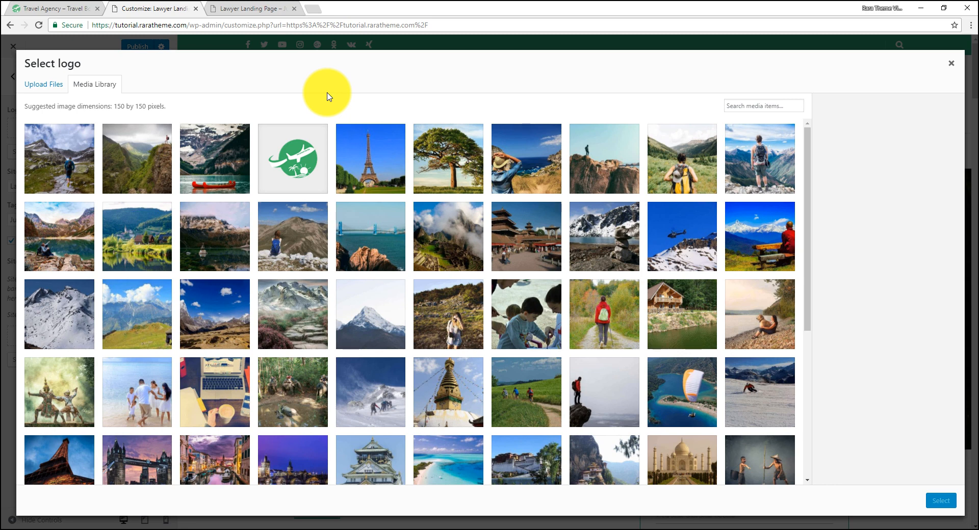
{"action": "left_click", "coordinate": [304, 153]}
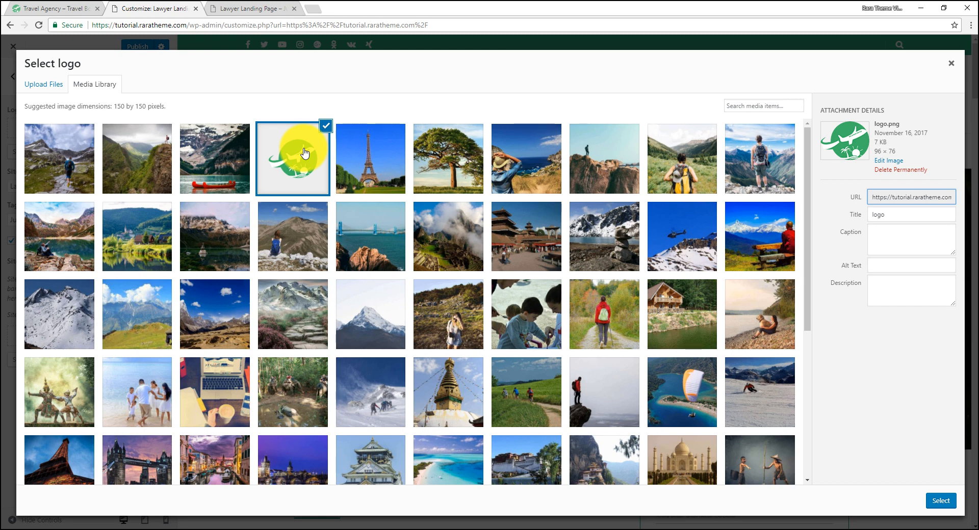
{"action": "left_click", "coordinate": [41, 86]}
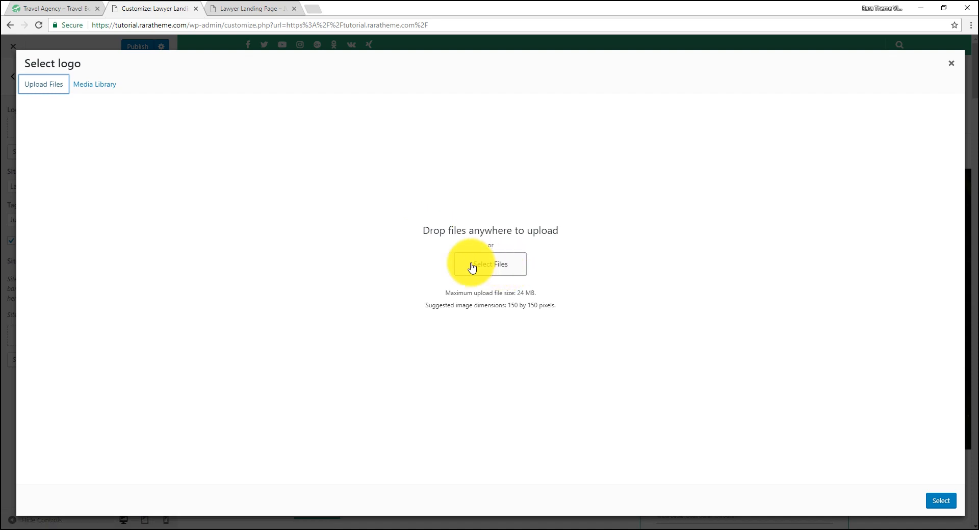
{"action": "left_click", "coordinate": [98, 87]}
{"action": "left_click", "coordinate": [278, 155]}
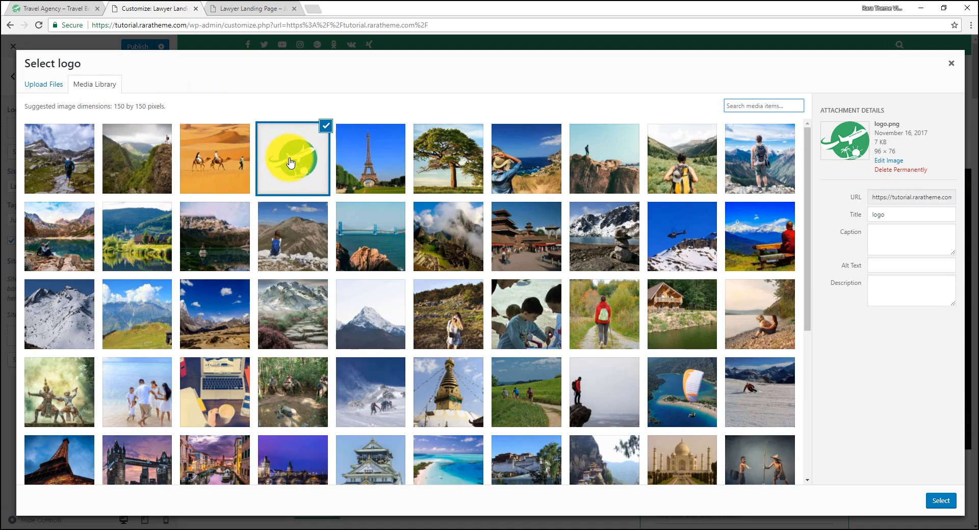
{"action": "left_click", "coordinate": [944, 502]}
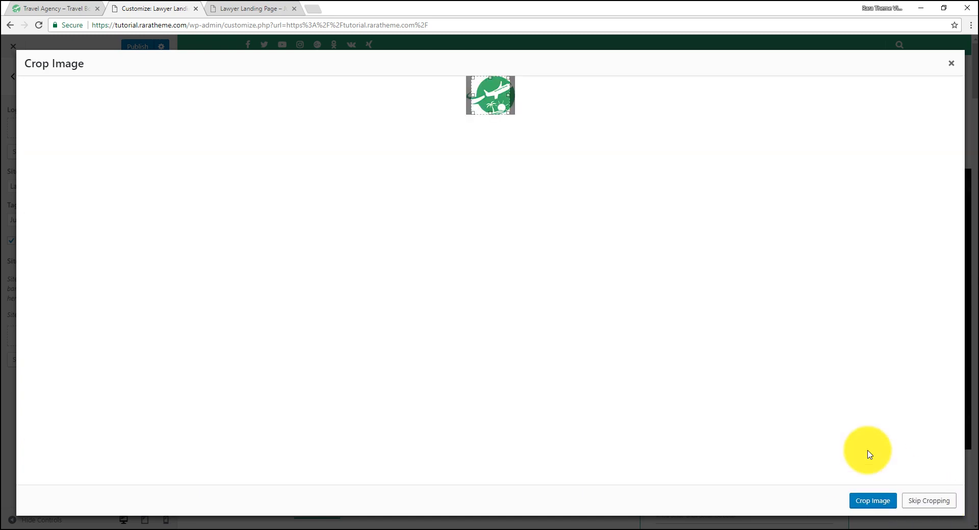
{"action": "left_click", "coordinate": [932, 503]}
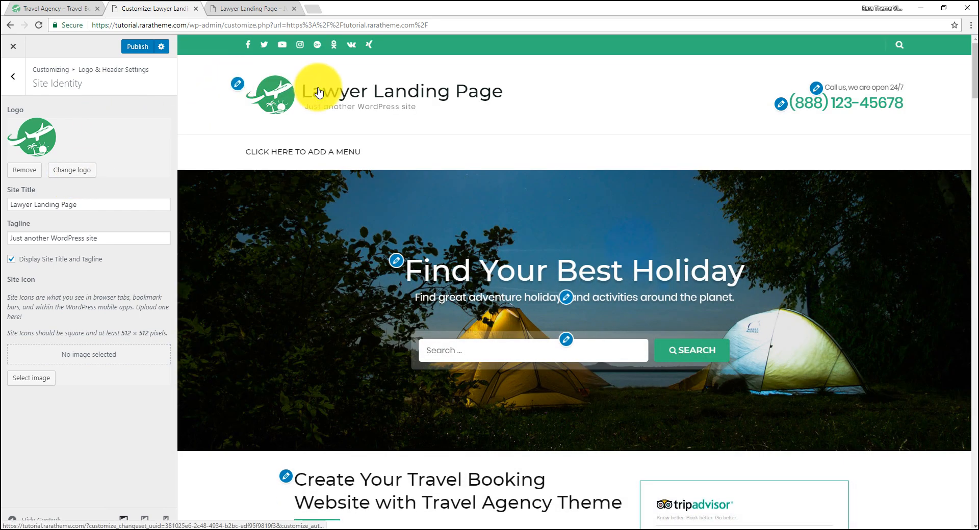
Set the site title to "Travel Agency" and the tagline to "WordPress Theme for Travel Booking Website"
{"action": "left_click", "coordinate": [77, 205]}
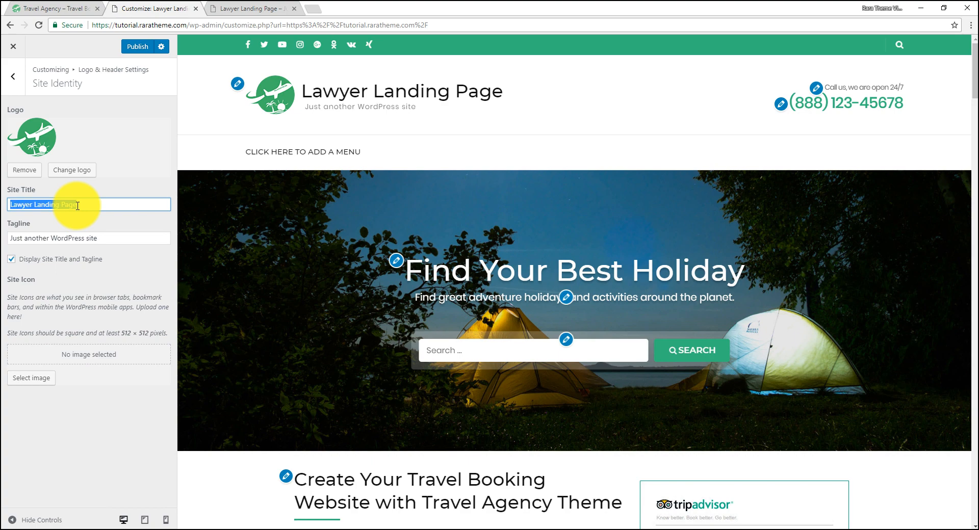
{"action": "type", "text": "Travel Agency"}
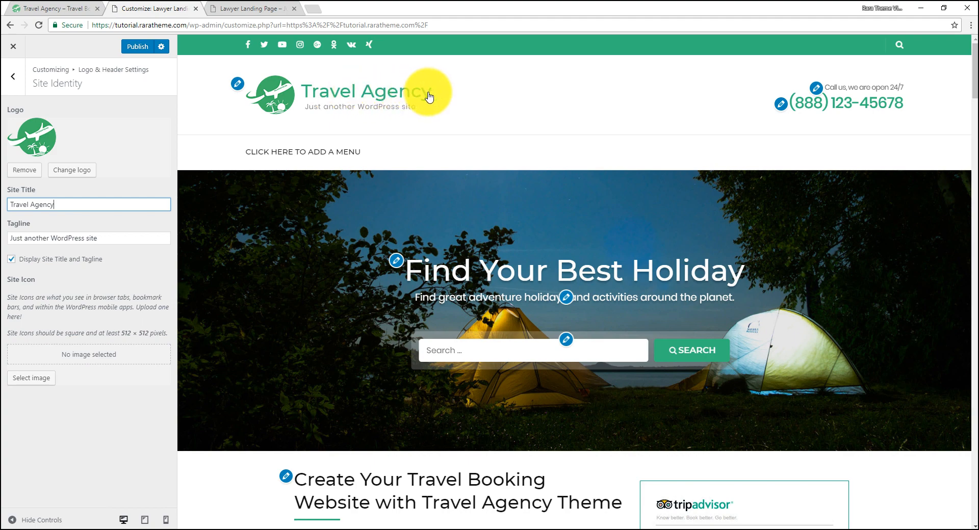
{"action": "double_click", "coordinate": [108, 240]}
{"action": "key", "text": "ctrl+a"}
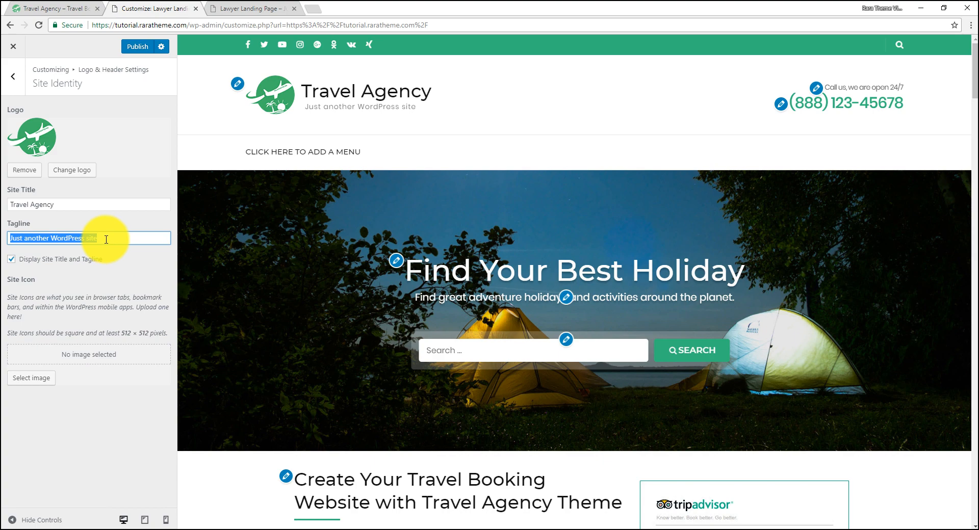
{"action": "type", "text": "Wi"}
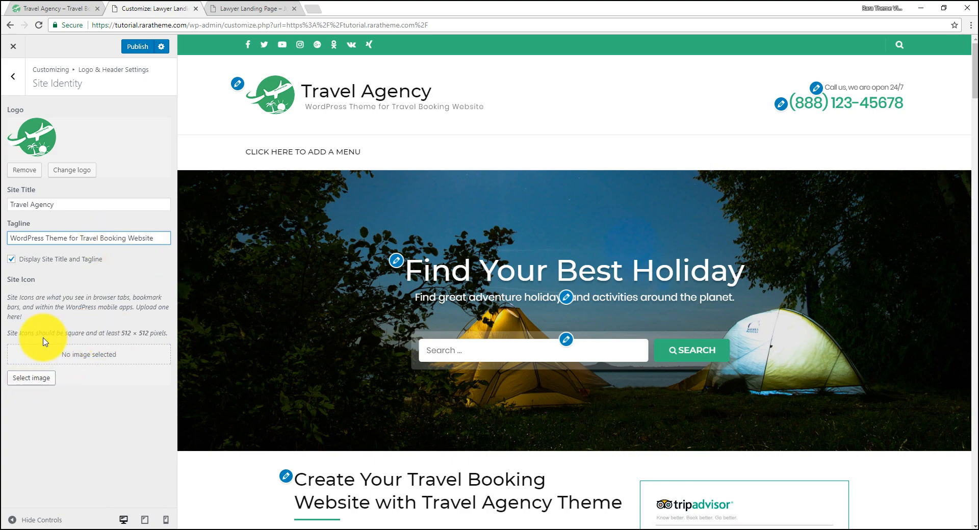
Set logo.png as the site icon, cropped to its round emblem, publish the changes and return to Logo & Header Settings
{"action": "left_click", "coordinate": [21, 380]}
{"action": "left_click", "coordinate": [299, 188]}
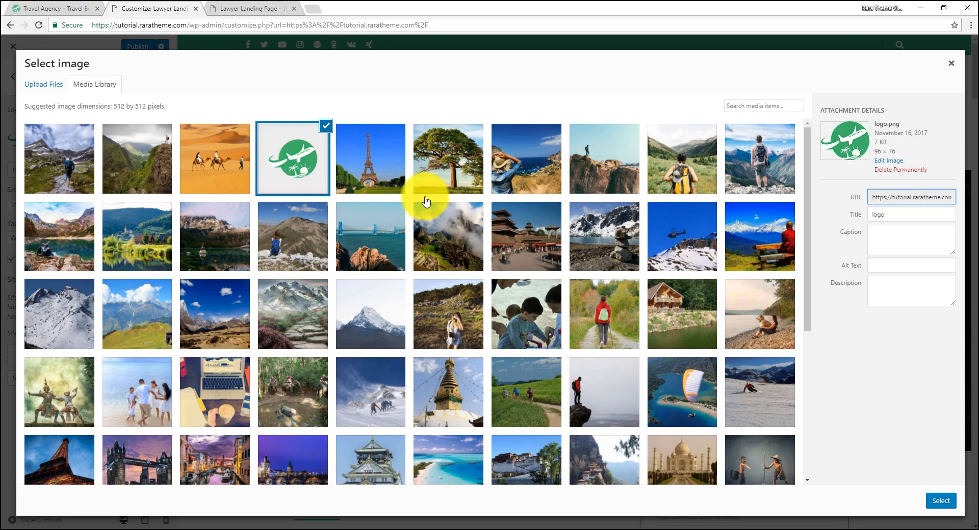
{"action": "left_click", "coordinate": [937, 504]}
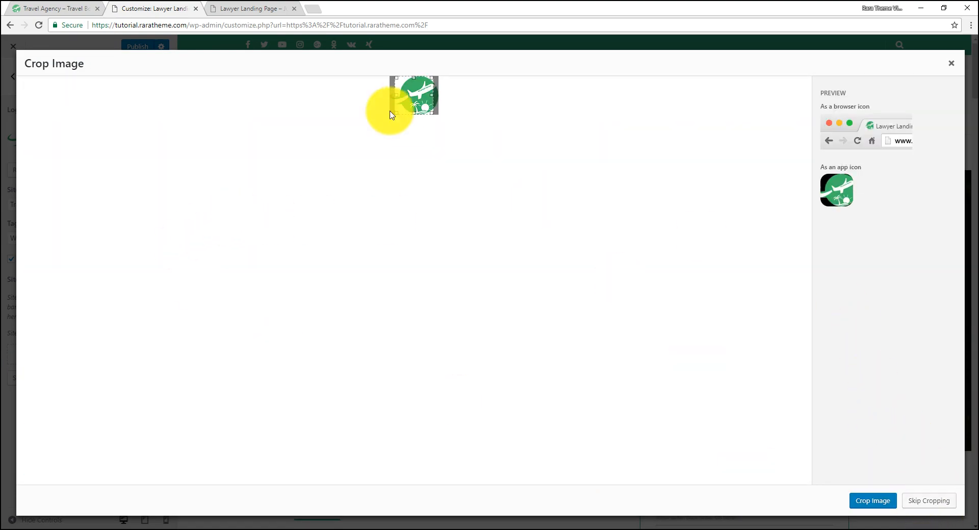
{"action": "left_click_drag", "start_coordinate": [392, 114], "coordinate": [415, 96]}
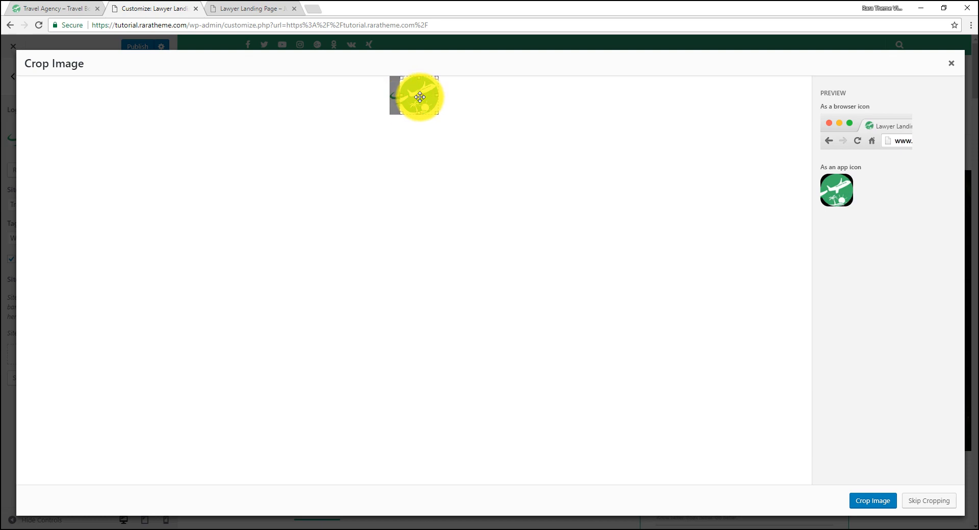
{"action": "left_click", "coordinate": [875, 503]}
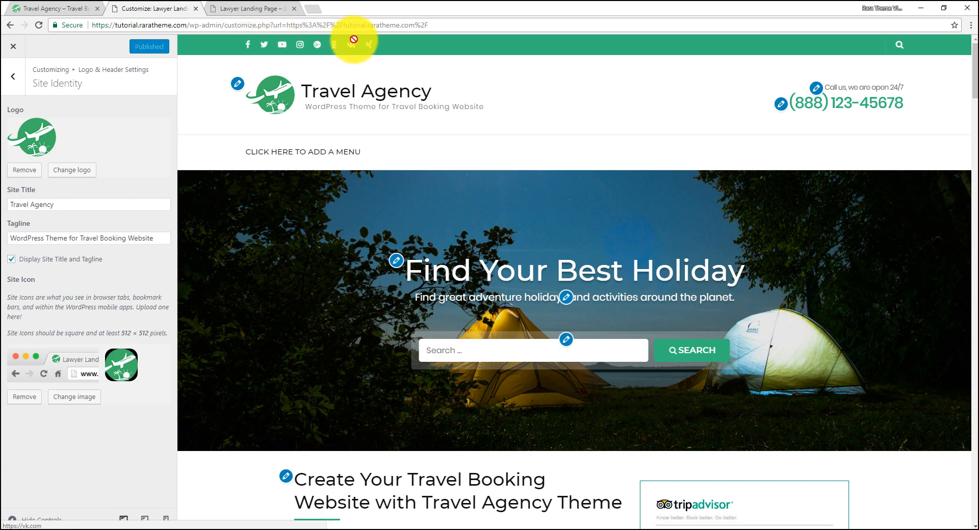
{"action": "left_click", "coordinate": [14, 78]}
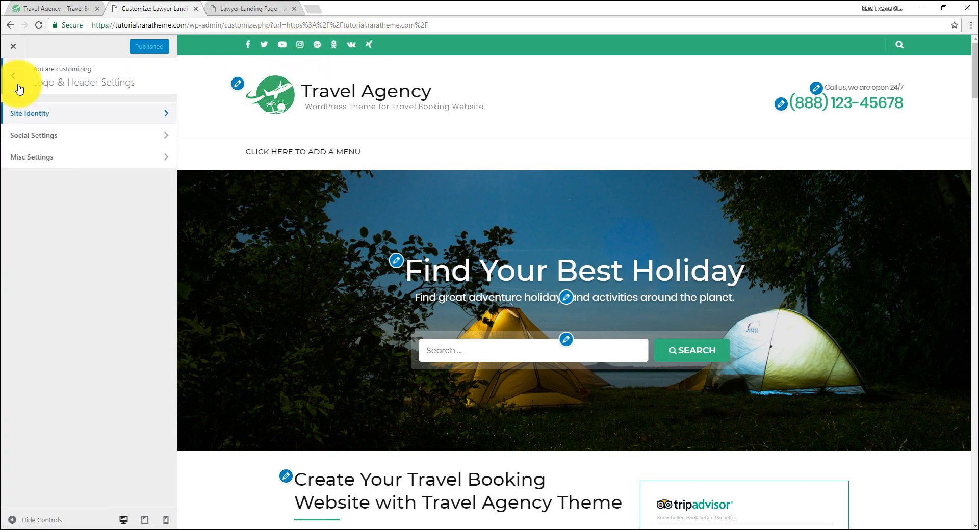
Open Social Settings and switch the header social links off and back on
{"action": "left_click", "coordinate": [39, 136]}
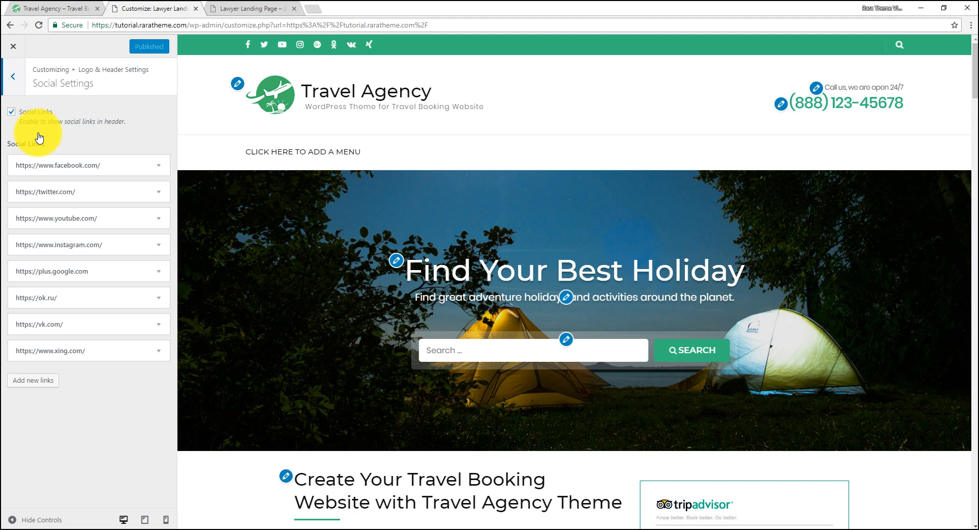
{"action": "left_click", "coordinate": [12, 114]}
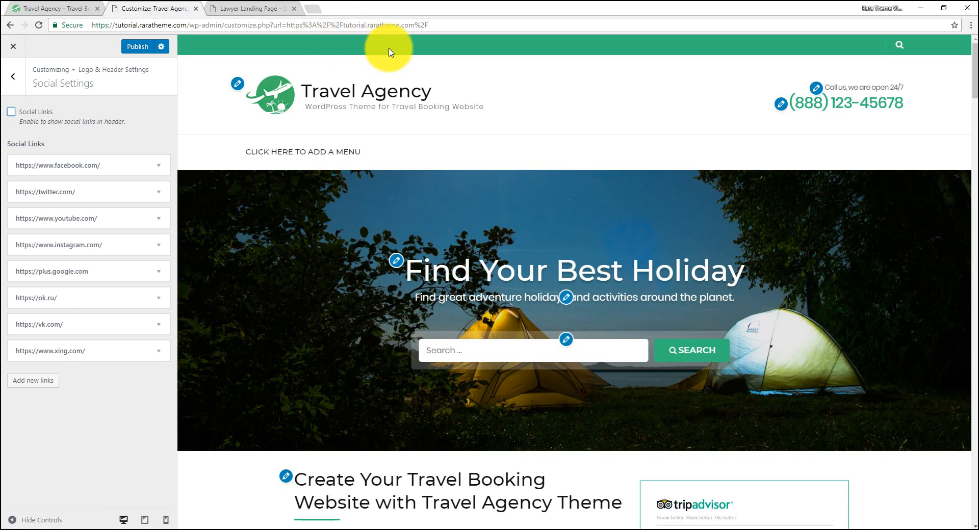
{"action": "left_click", "coordinate": [13, 115]}
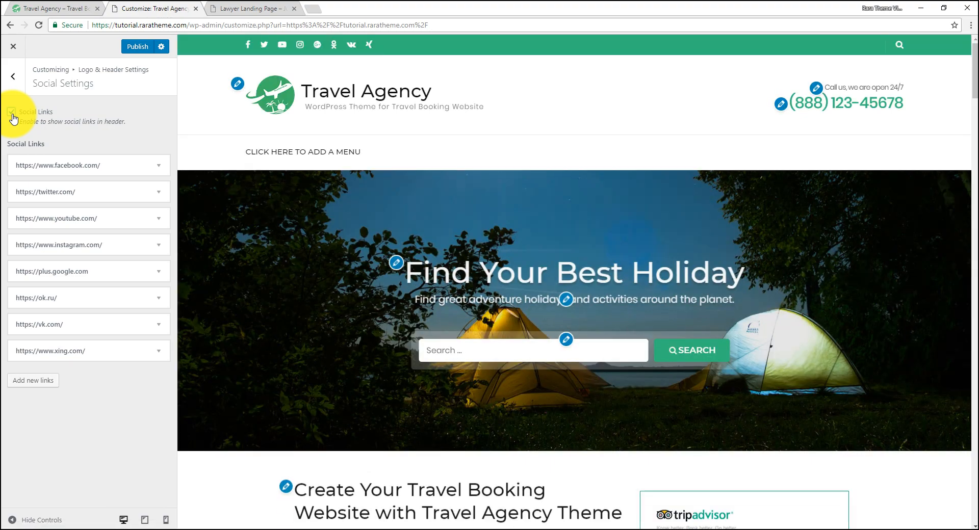
{"action": "left_click", "coordinate": [109, 166]}
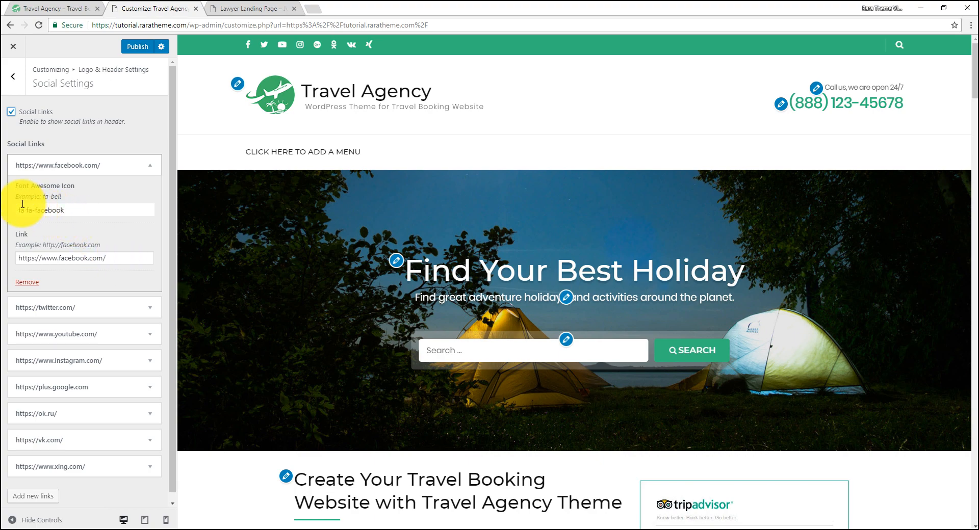
{"action": "left_click", "coordinate": [120, 259]}
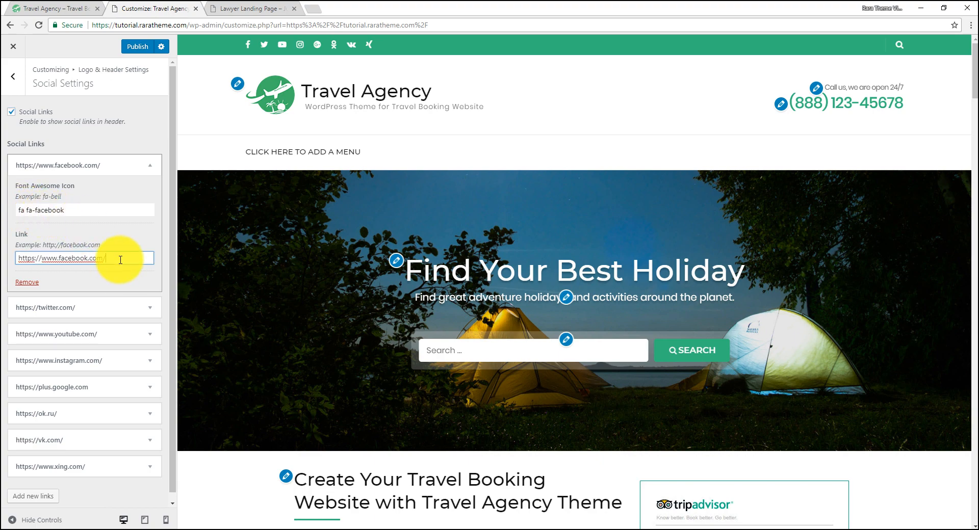
{"action": "type", "text": "raratheme"}
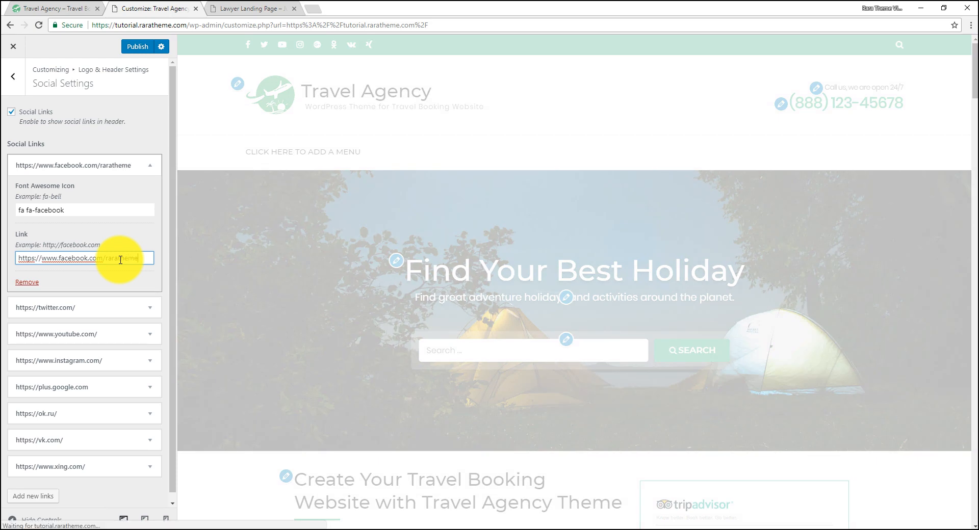
{"action": "type", "text": "hq"}
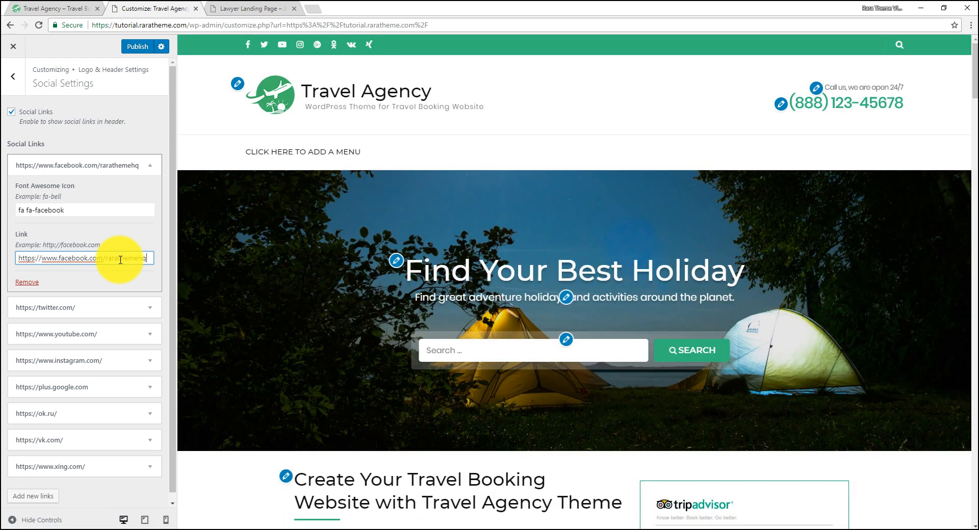
{"action": "left_click", "coordinate": [151, 314]}
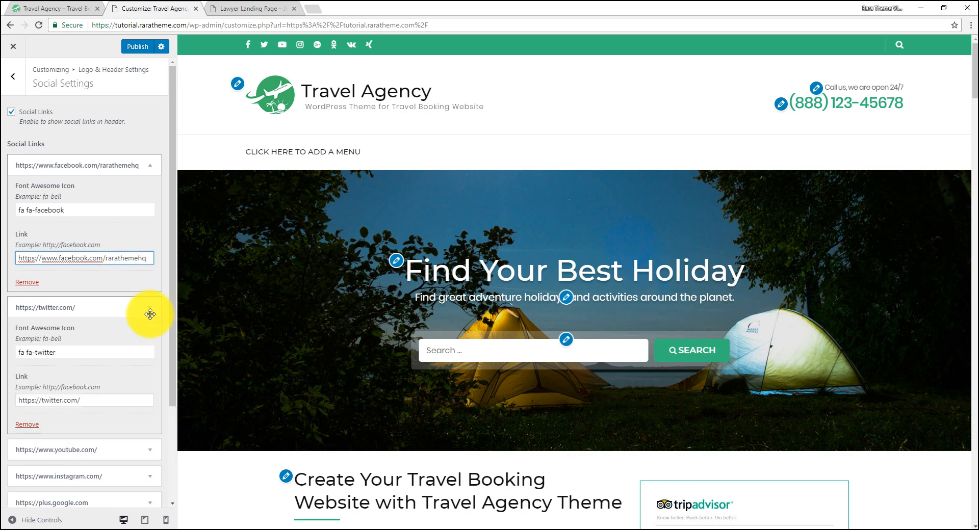
{"action": "left_click", "coordinate": [149, 312]}
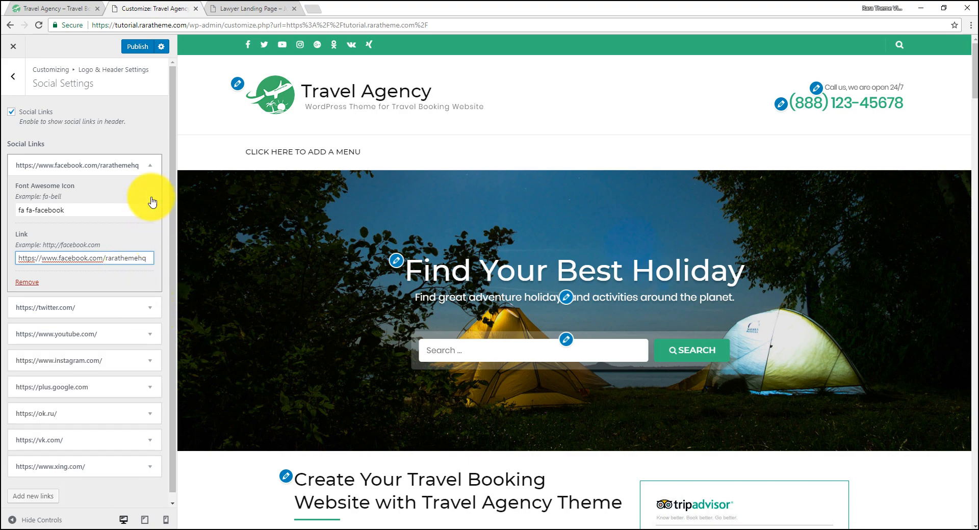
{"action": "left_click", "coordinate": [149, 164]}
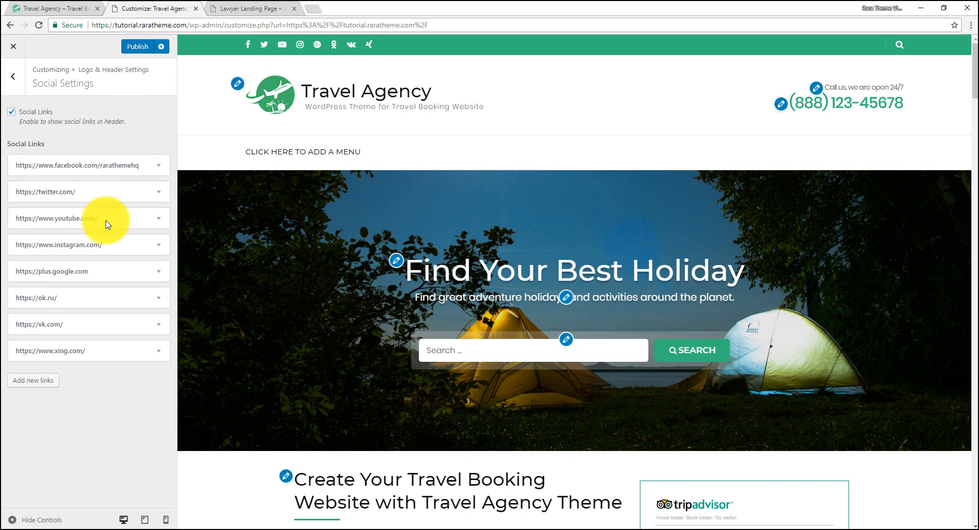
{"action": "left_click", "coordinate": [41, 387]}
{"action": "left_click", "coordinate": [65, 422]}
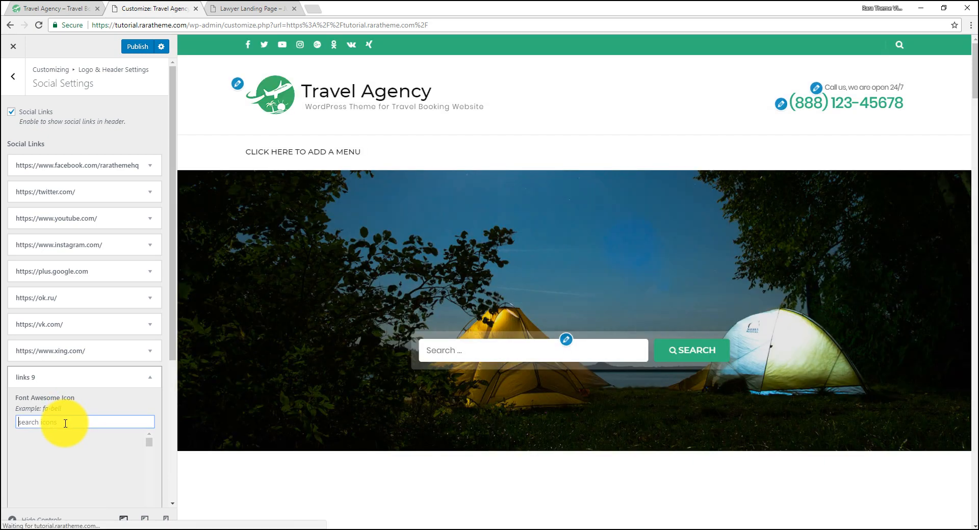
{"action": "type", "text": "four"}
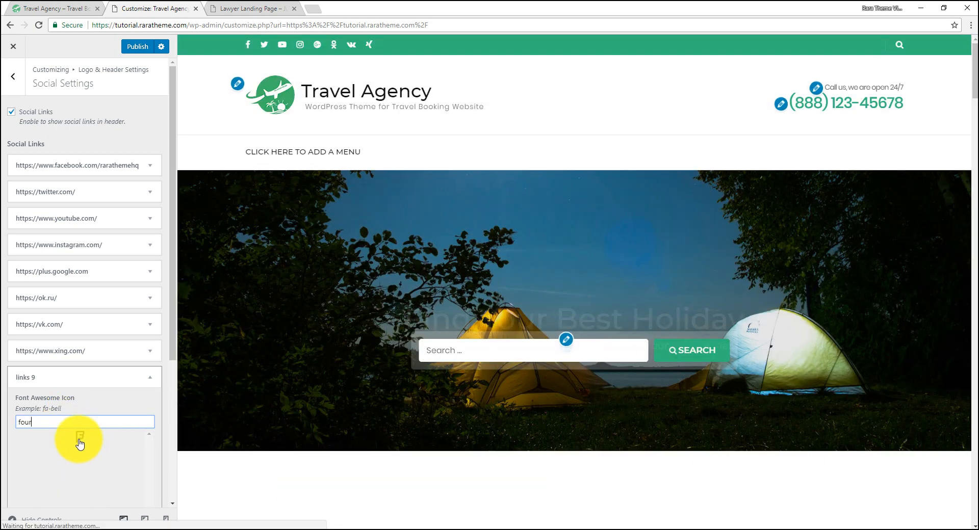
{"action": "left_click", "coordinate": [80, 437]}
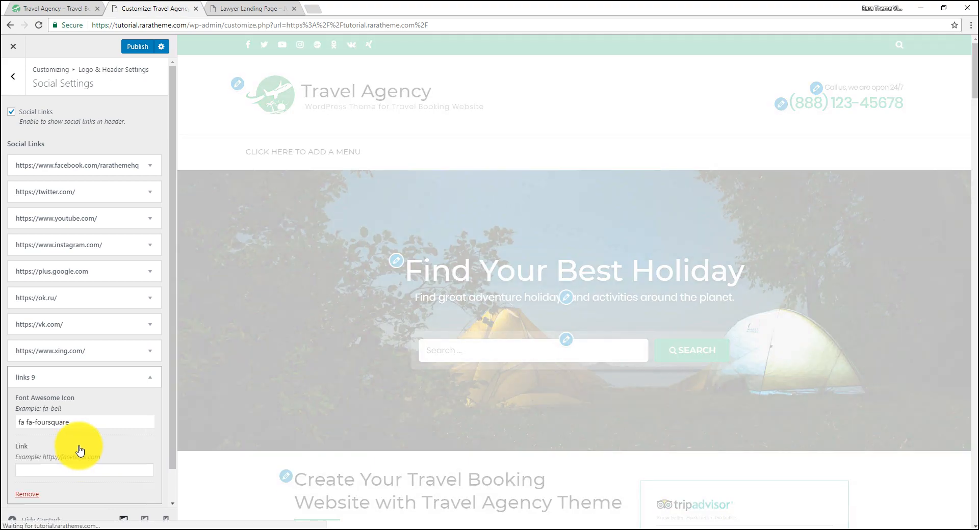
{"action": "left_click", "coordinate": [67, 469]}
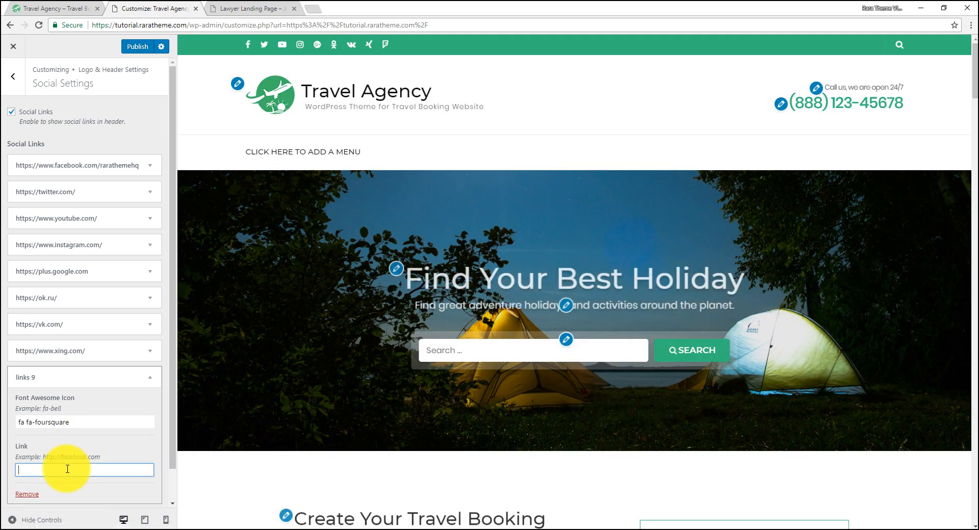
{"action": "type", "text": "h"}
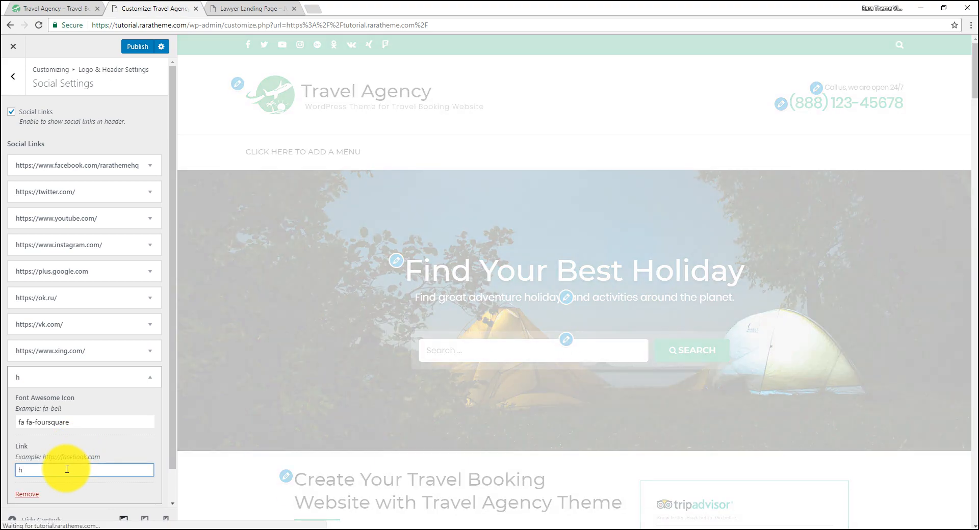
{"action": "type", "text": "ttps://foursquare"}
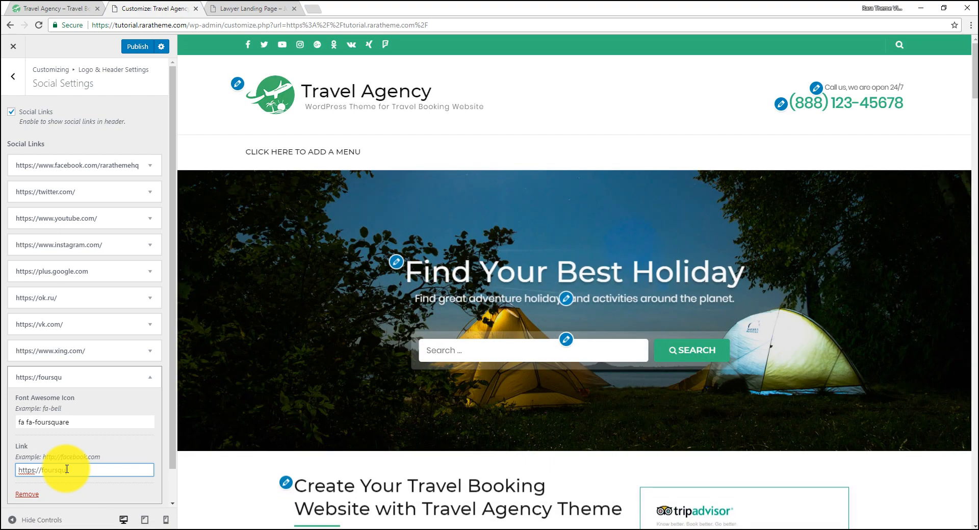
{"action": "type", "text": ".com"}
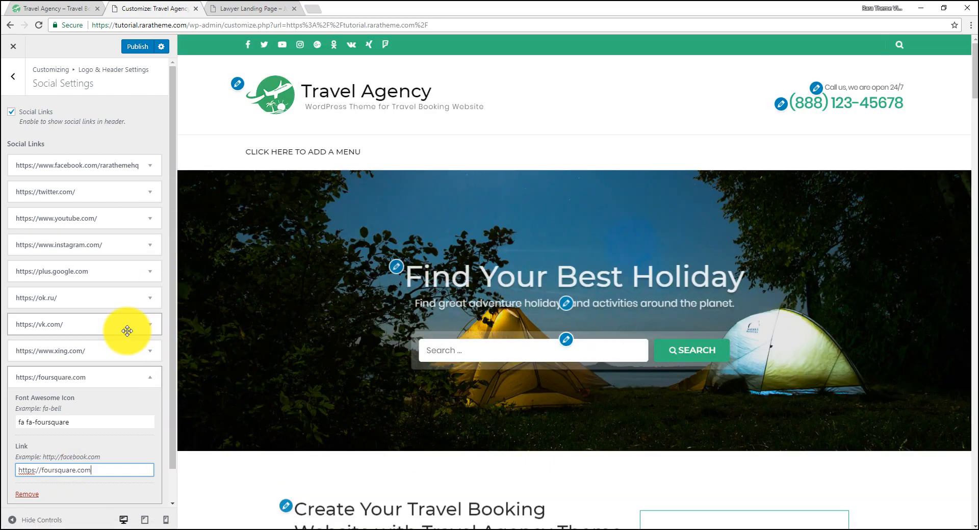
{"action": "left_click", "coordinate": [147, 379]}
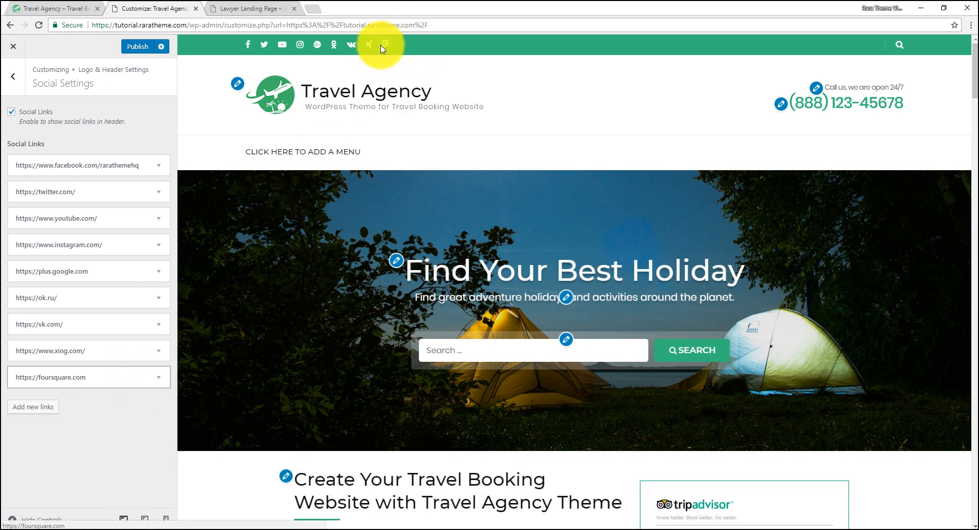
Reorder the social links so Instagram and Foursquare come between Twitter and YouTube, and publish the changes
{"action": "left_click_drag", "start_coordinate": [110, 376], "coordinate": [89, 219]}
{"action": "left_click_drag", "start_coordinate": [69, 280], "coordinate": [70, 216]}
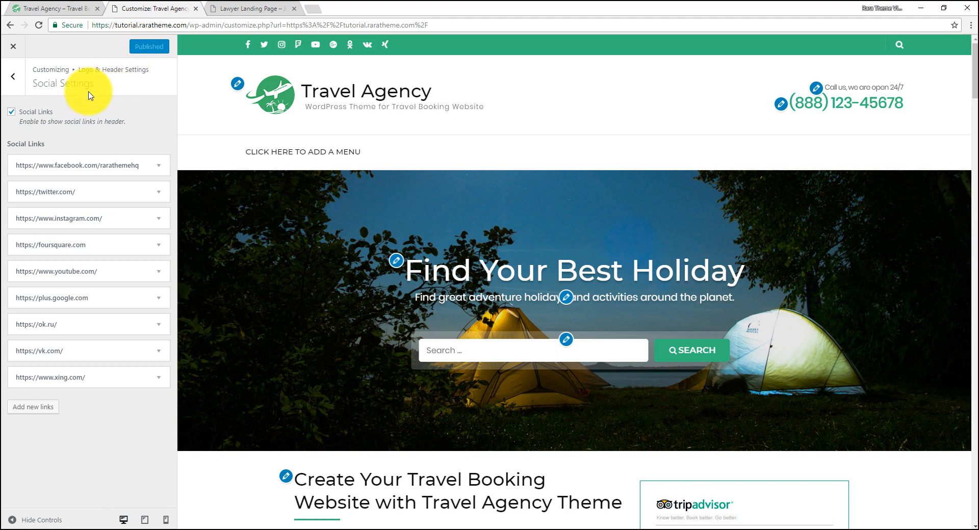
{"action": "left_click", "coordinate": [12, 82]}
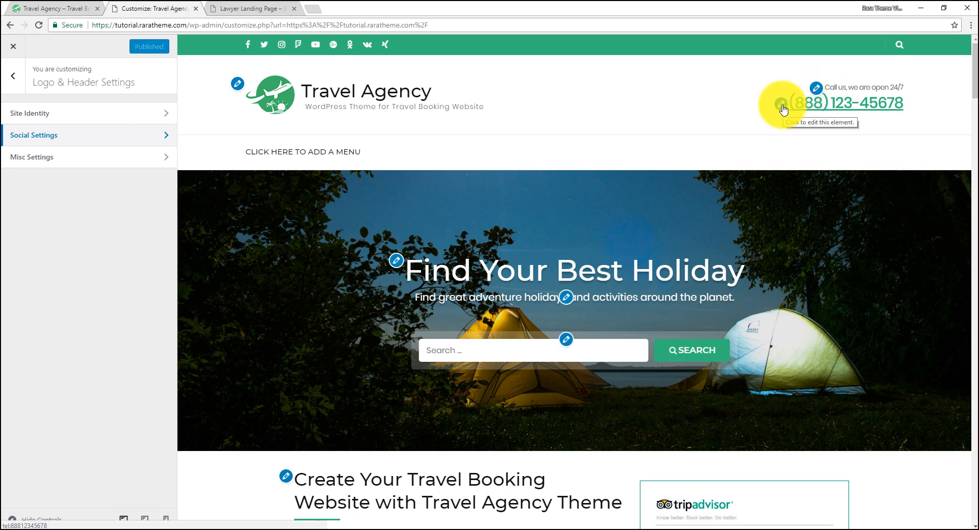
Open the header's Misc Settings from the preview and replace the phone number with a new one
{"action": "left_click", "coordinate": [817, 92]}
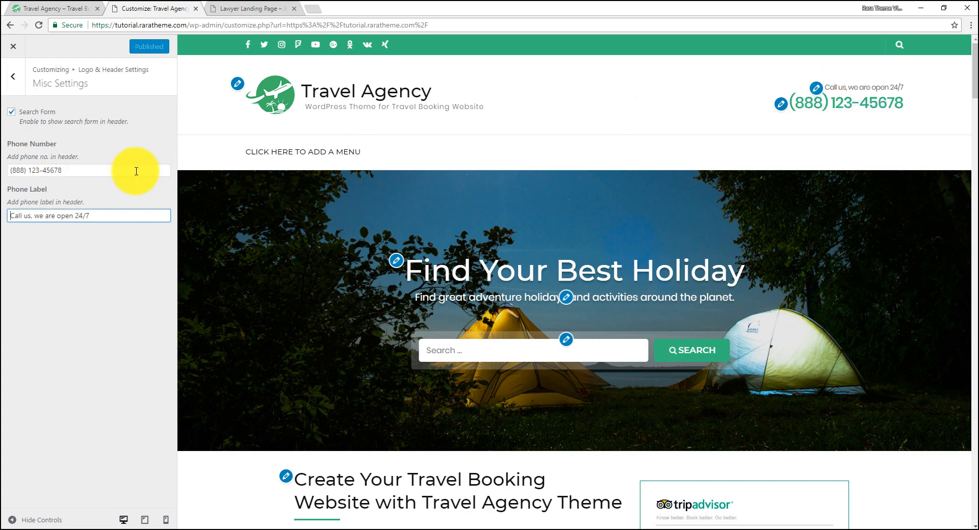
{"action": "left_click", "coordinate": [779, 106]}
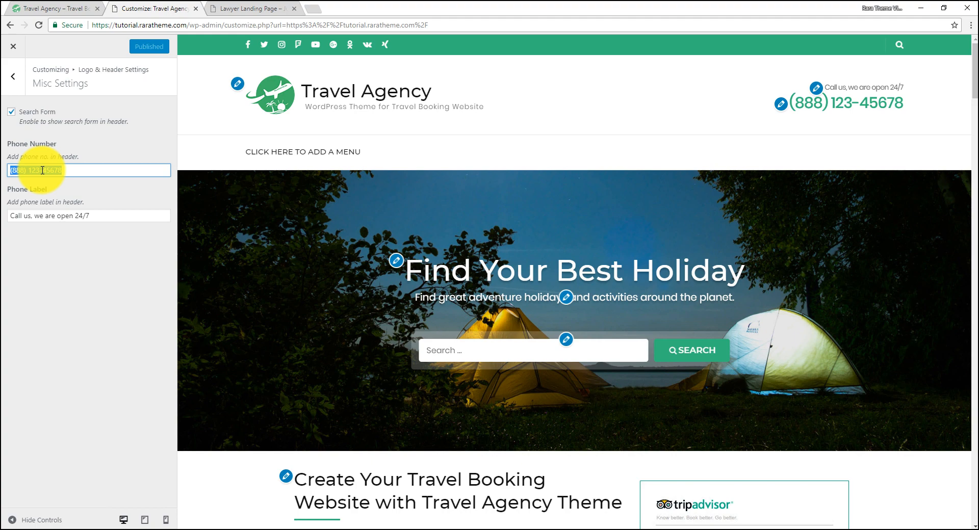
{"action": "key", "text": "BackSpace"}
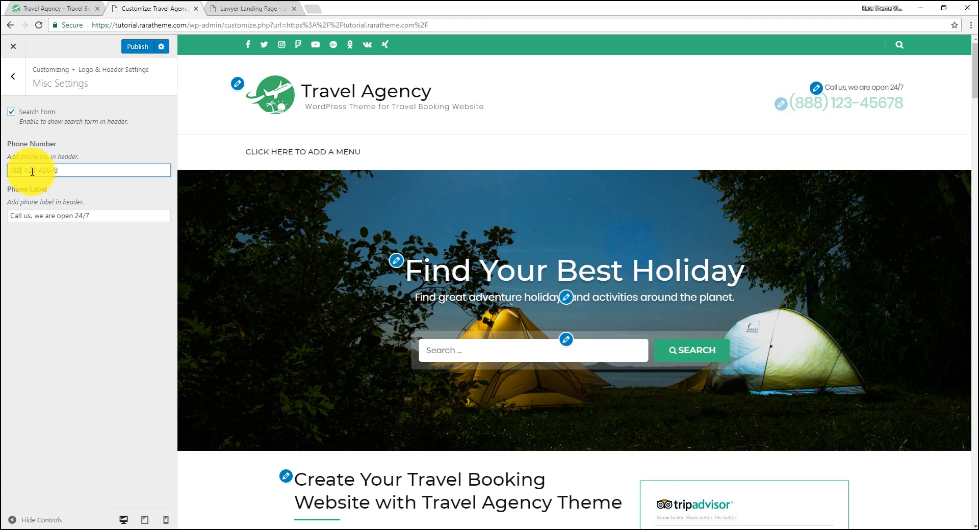
{"action": "type", "text": "12"}
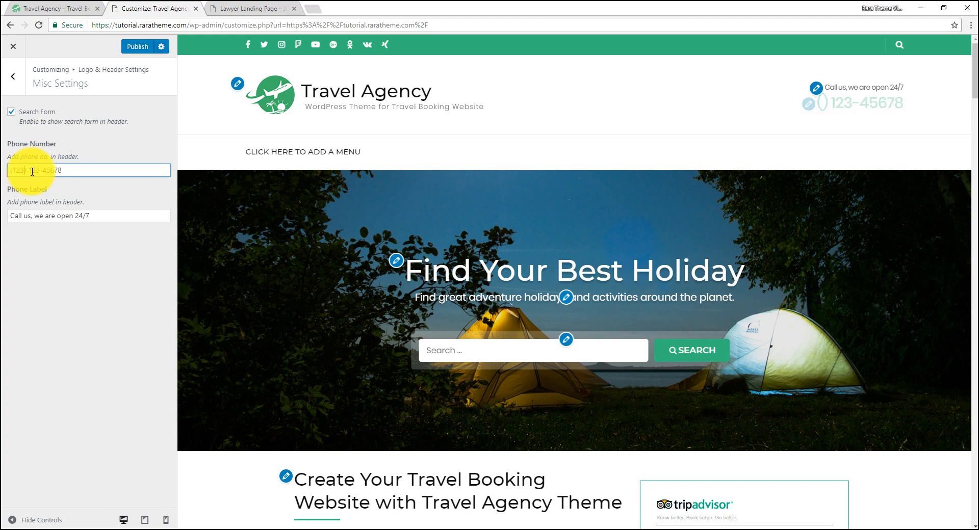
{"action": "type", "text": "3"}
{"action": "left_click_drag", "start_coordinate": [28, 171], "coordinate": [92, 171]}
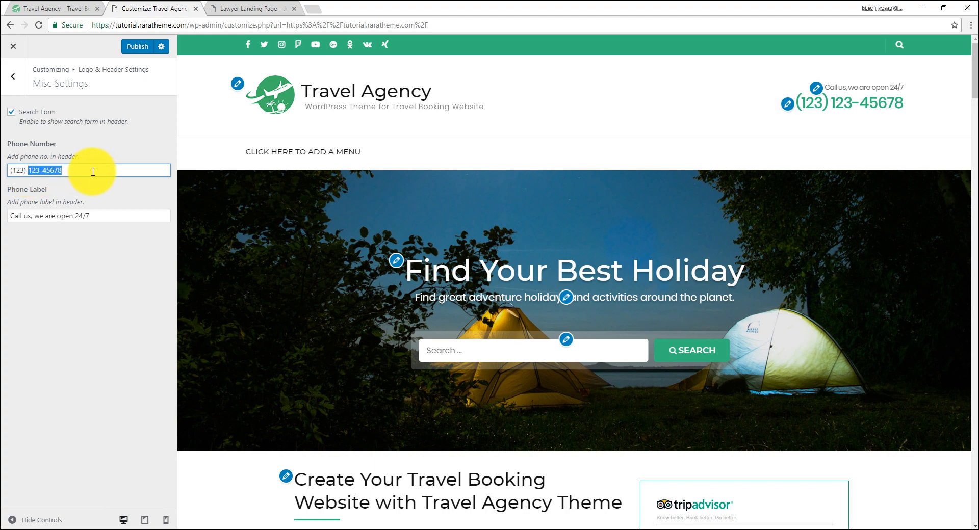
{"action": "type", "text": "45"}
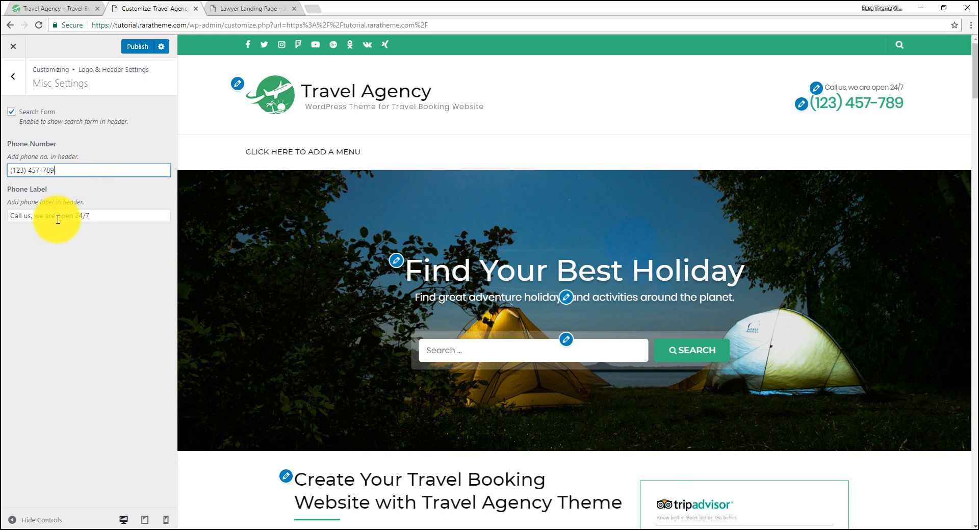
Set the header phone label to "Call us, we are open 24/7.", publish the changes and leave the Customizer
{"action": "left_click", "coordinate": [107, 221]}
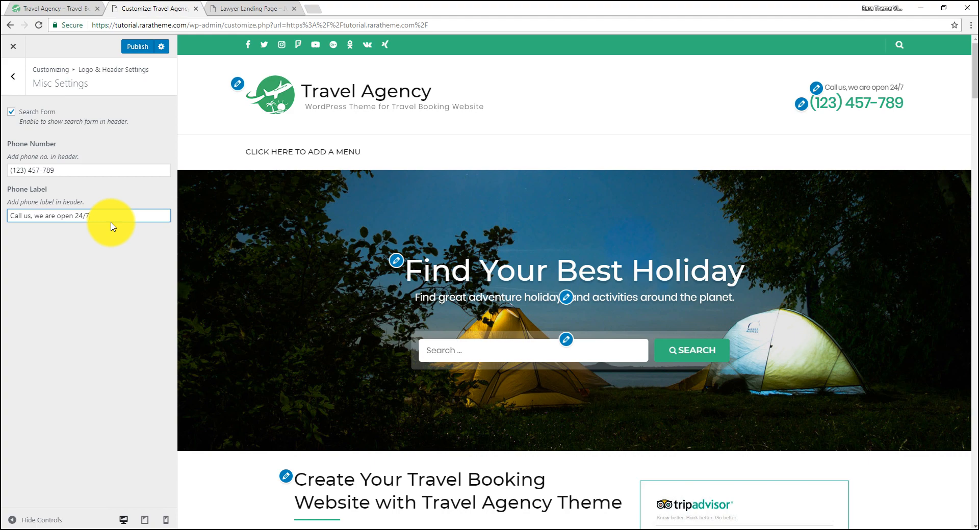
{"action": "type", "text": ", Y"}
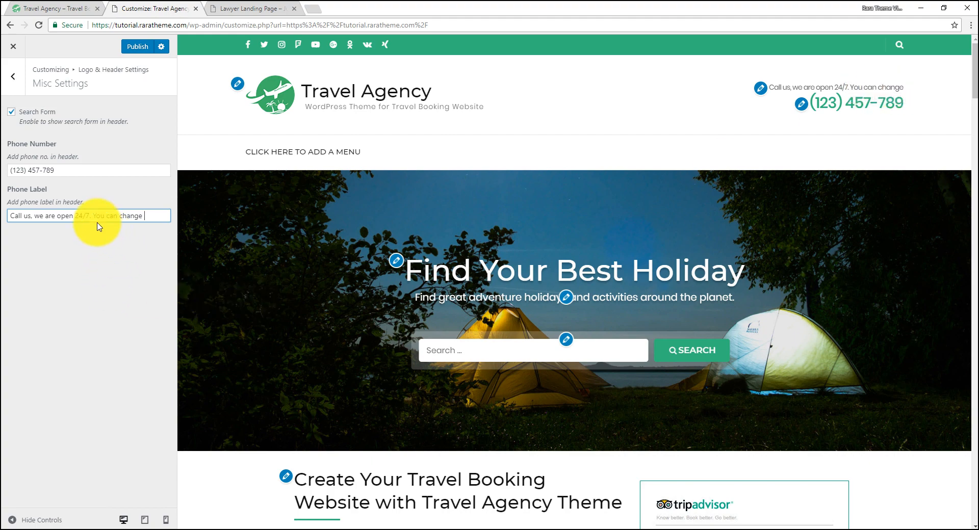
{"action": "left_click_drag", "start_coordinate": [100, 215], "coordinate": [149, 216]}
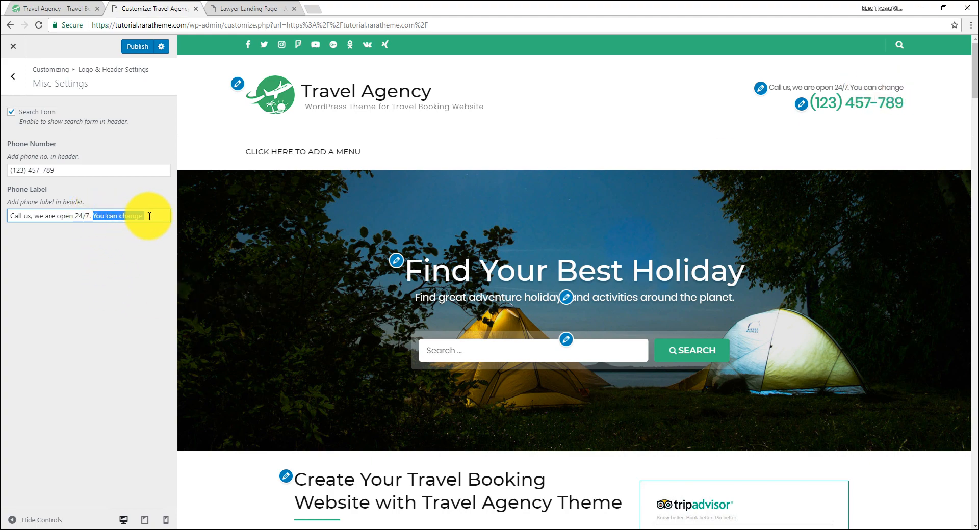
{"action": "key", "text": "BackSpace"}
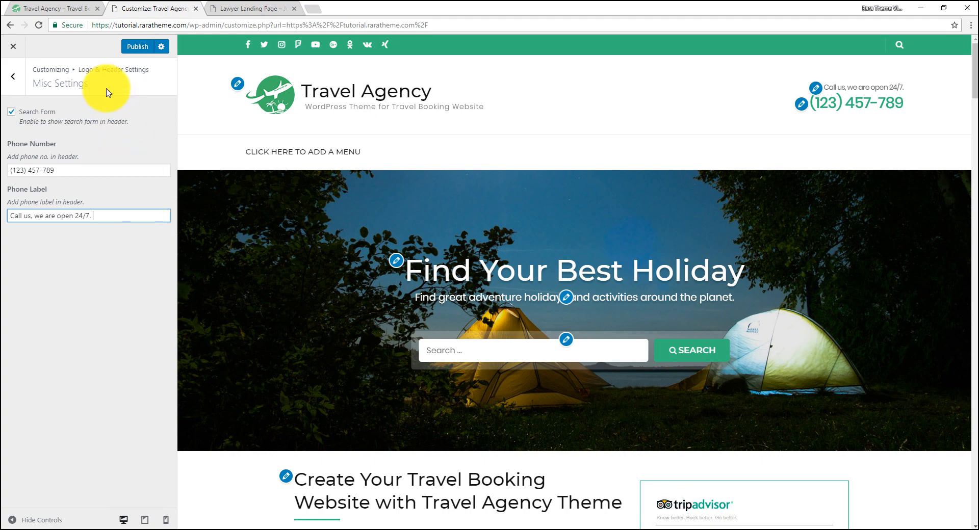
{"action": "left_click", "coordinate": [138, 48]}
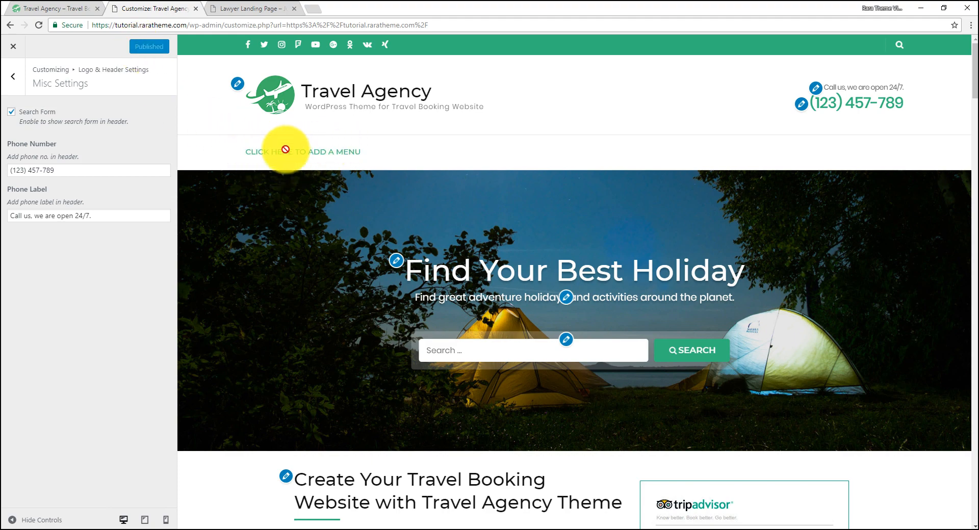
{"action": "left_click", "coordinate": [13, 79]}
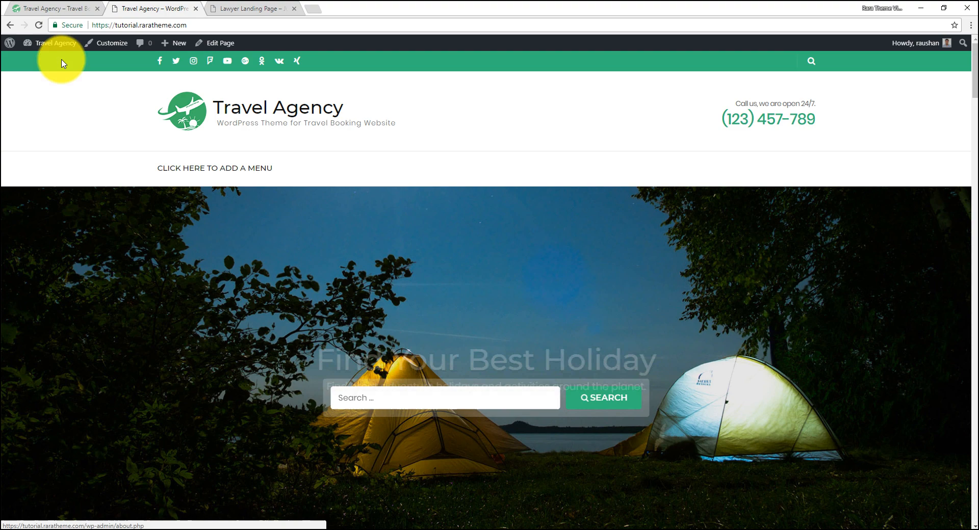
View the Menus admin page from the site's front end and go back to the front end
{"action": "mouse_move", "coordinate": [40, 48]}
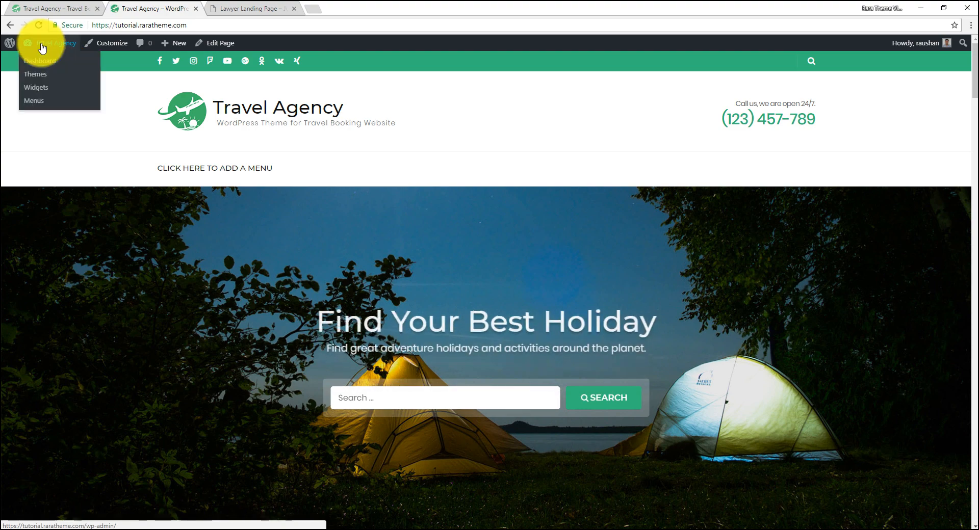
{"action": "left_click", "coordinate": [38, 104]}
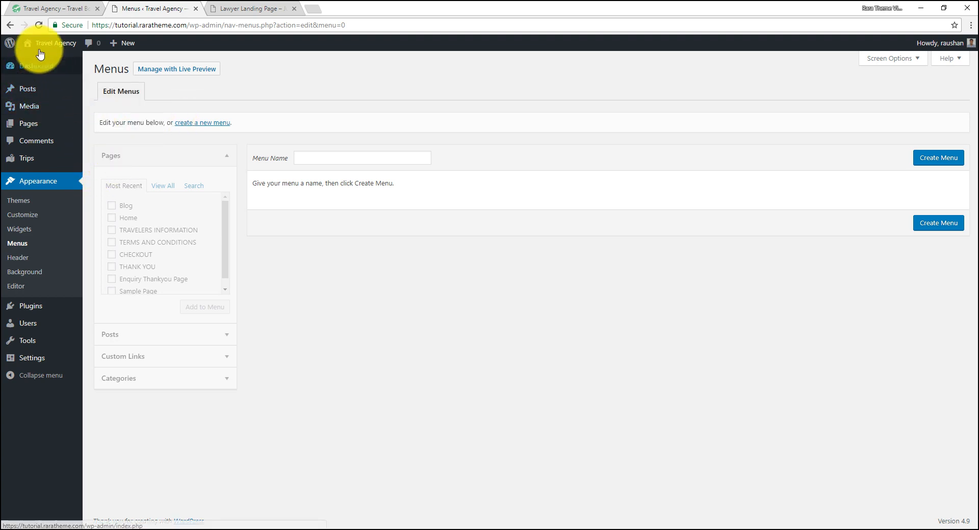
{"action": "left_click", "coordinate": [12, 25]}
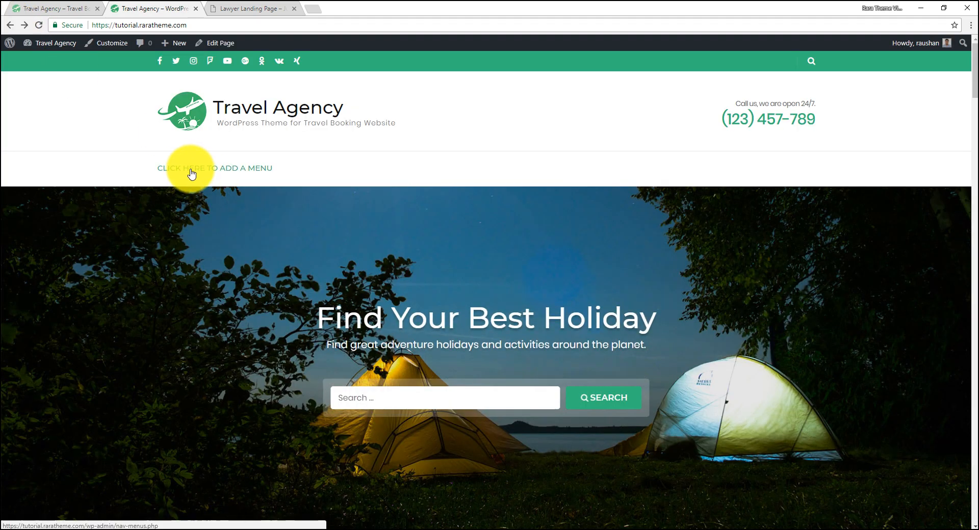
Create a new navigation menu named "Primary Menu" from the site's add-a-menu link
{"action": "left_click", "coordinate": [230, 172]}
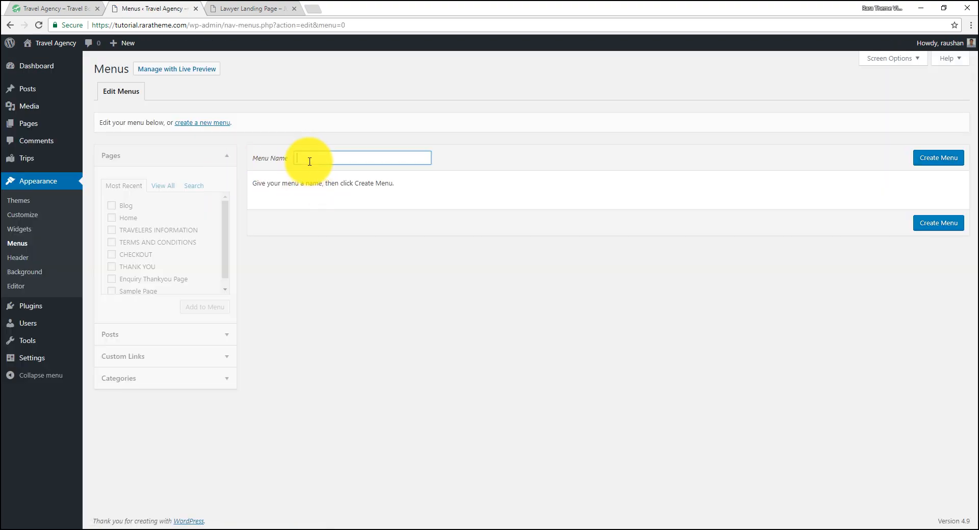
{"action": "type", "text": "Primary Menu"}
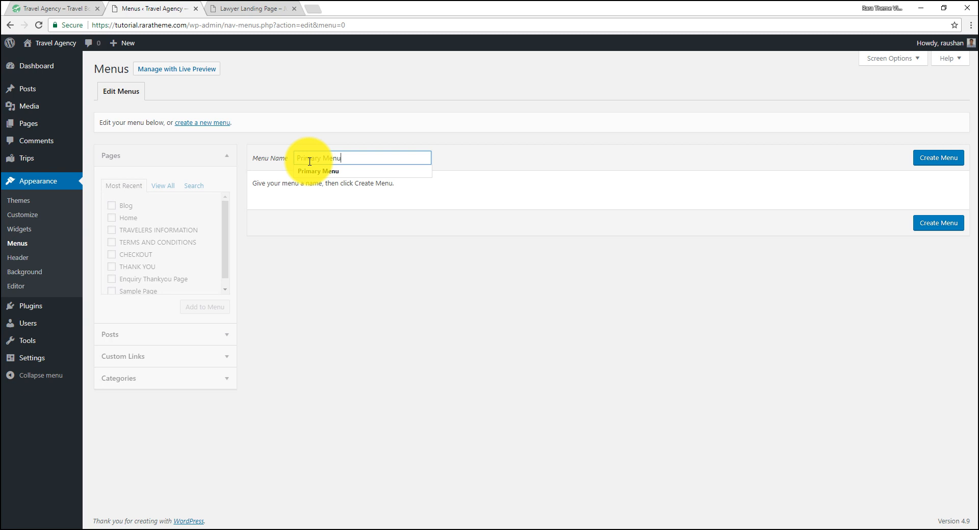
{"action": "key", "text": "Return"}
{"action": "left_click", "coordinate": [929, 161]}
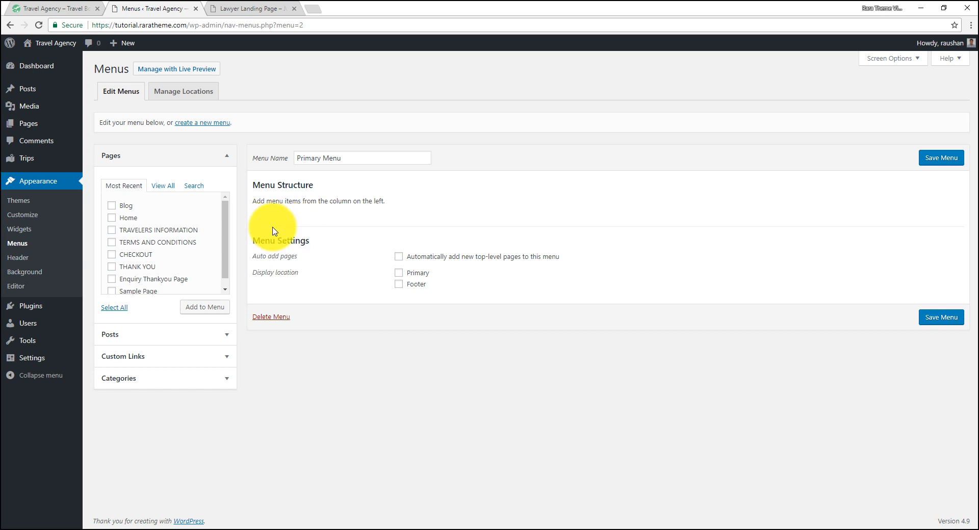
Add the Home and Blog pages to the Primary Menu and save the menu
{"action": "left_click", "coordinate": [112, 218]}
{"action": "left_click", "coordinate": [112, 206]}
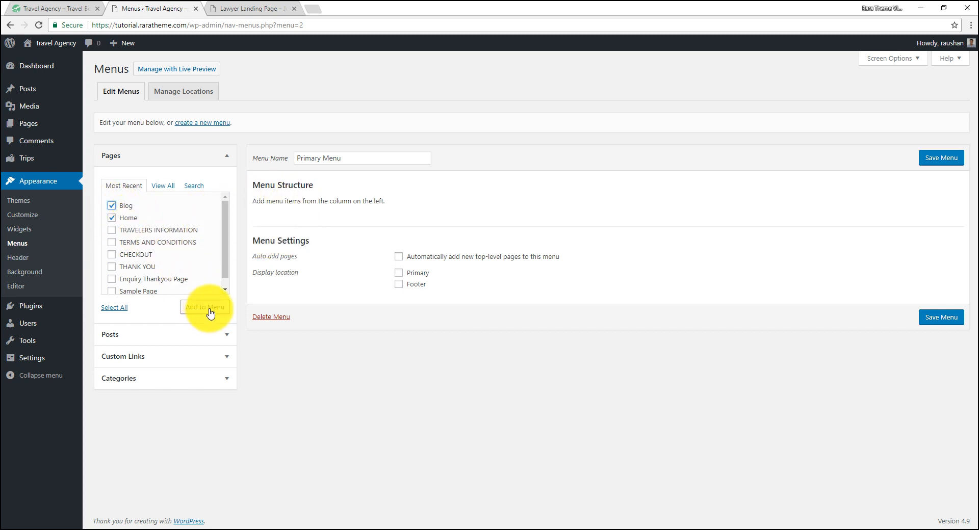
{"action": "left_click_drag", "start_coordinate": [312, 244], "coordinate": [280, 245]}
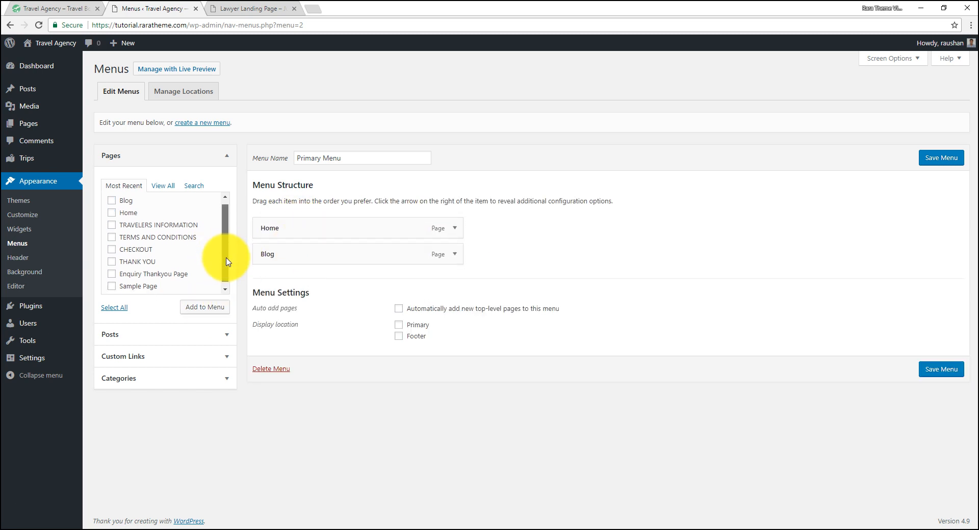
{"action": "left_click_drag", "start_coordinate": [225, 258], "coordinate": [225, 272]}
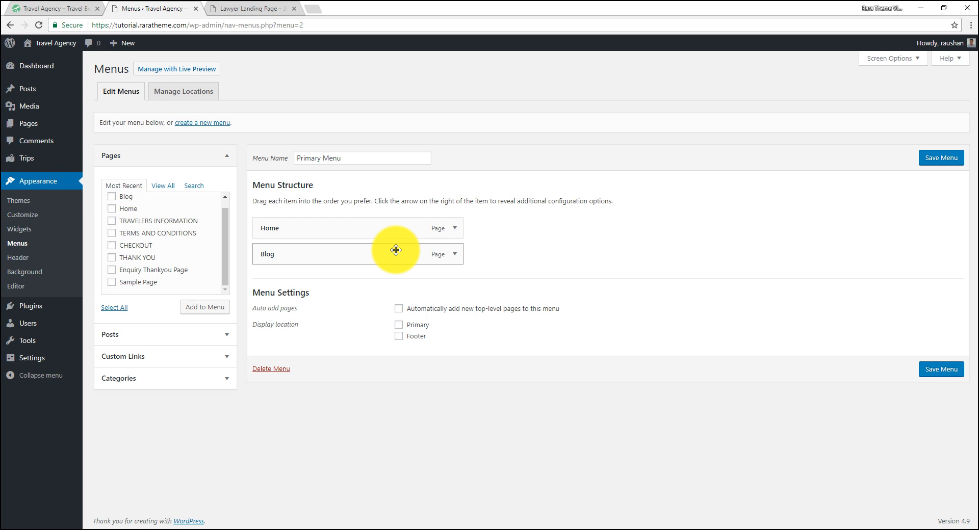
{"action": "left_click", "coordinate": [941, 159]}
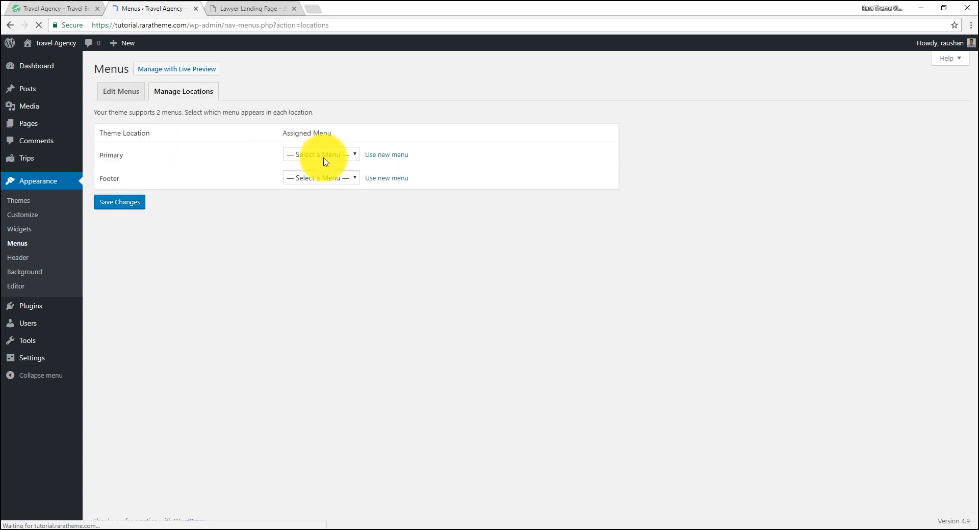
Assign Primary Menu to the theme's Primary location and save the changes
{"action": "left_click", "coordinate": [316, 153]}
{"action": "left_click", "coordinate": [317, 181]}
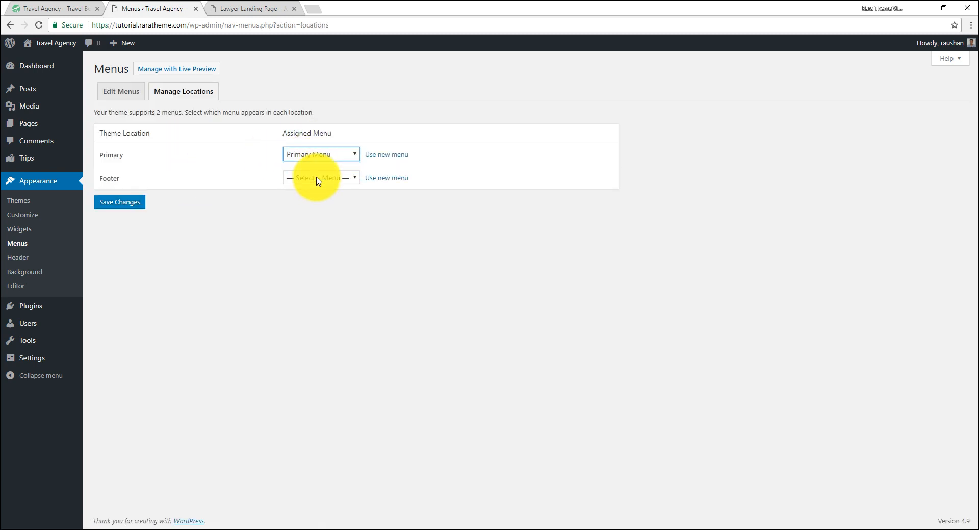
{"action": "left_click", "coordinate": [133, 205]}
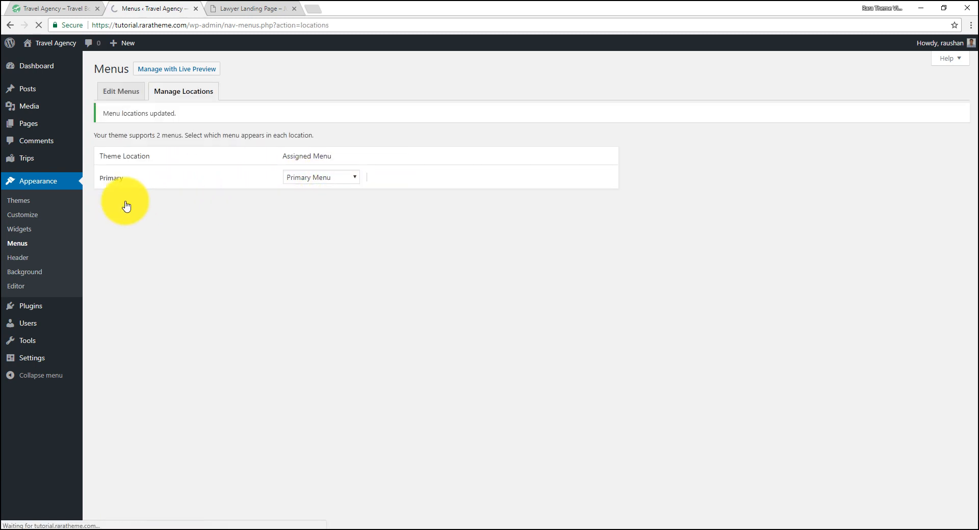
In the Customizer's Banner Section, set the red canoes photo as the header image, cropped to the canoes at its lower edge
{"action": "mouse_move", "coordinate": [39, 45]}
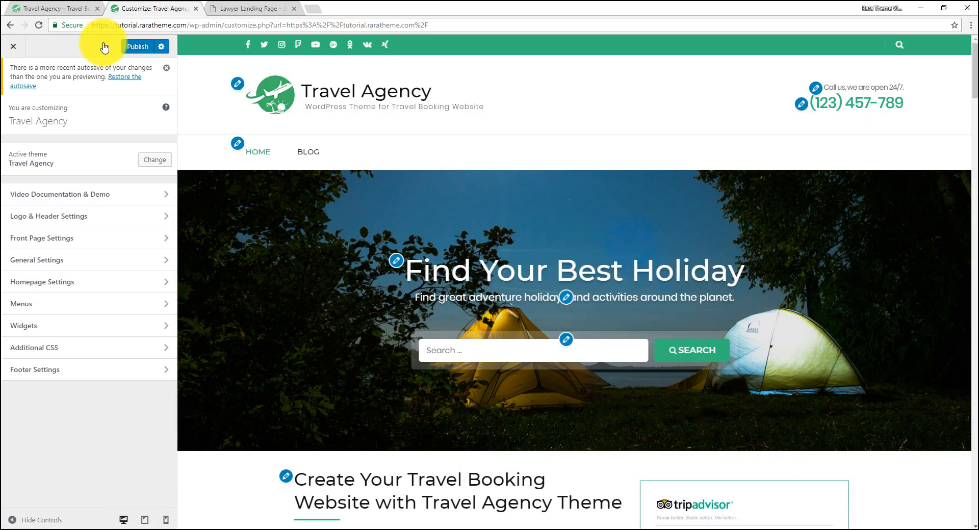
{"action": "left_click", "coordinate": [67, 245]}
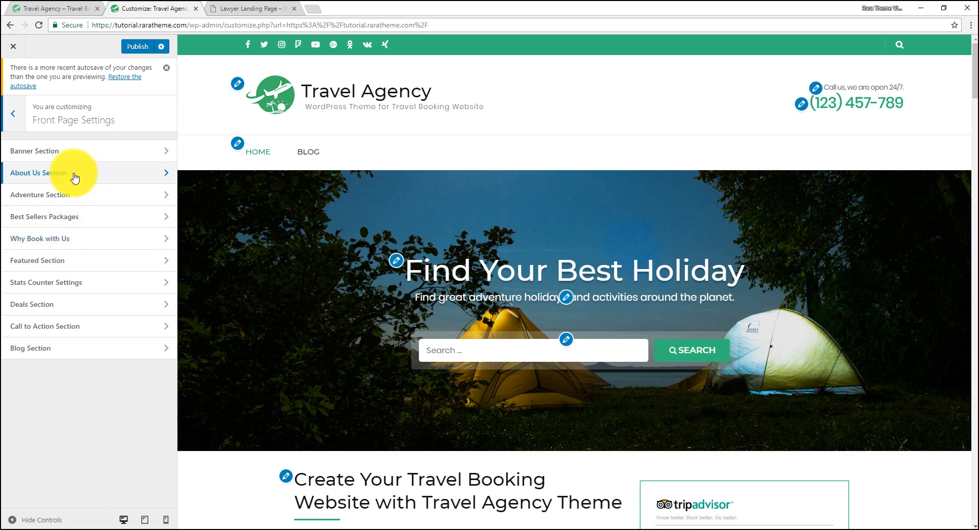
{"action": "left_click", "coordinate": [72, 155]}
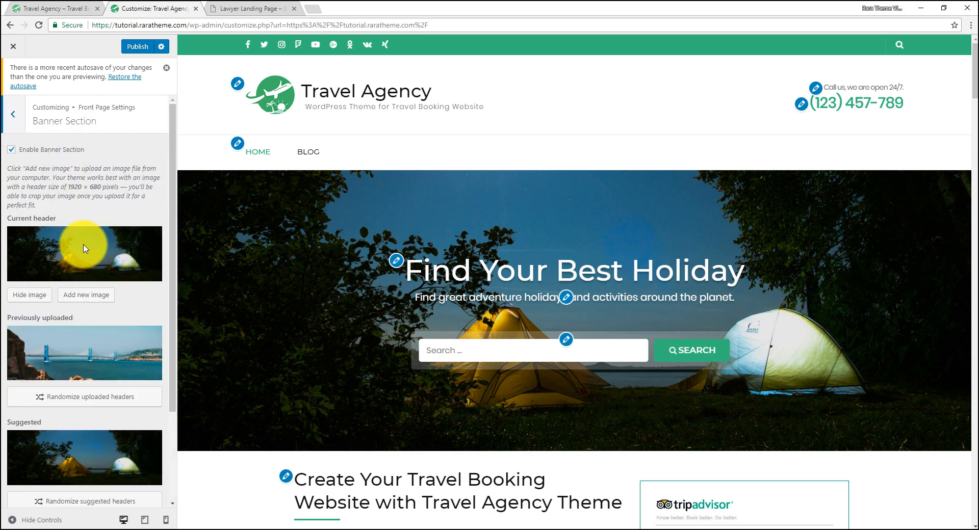
{"action": "left_click", "coordinate": [83, 301]}
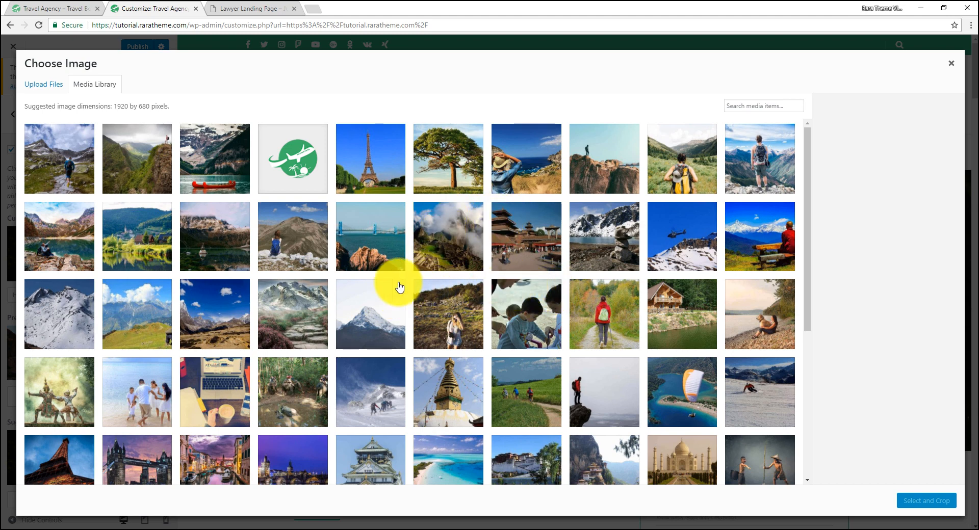
{"action": "left_click", "coordinate": [227, 159]}
{"action": "left_click", "coordinate": [922, 502]}
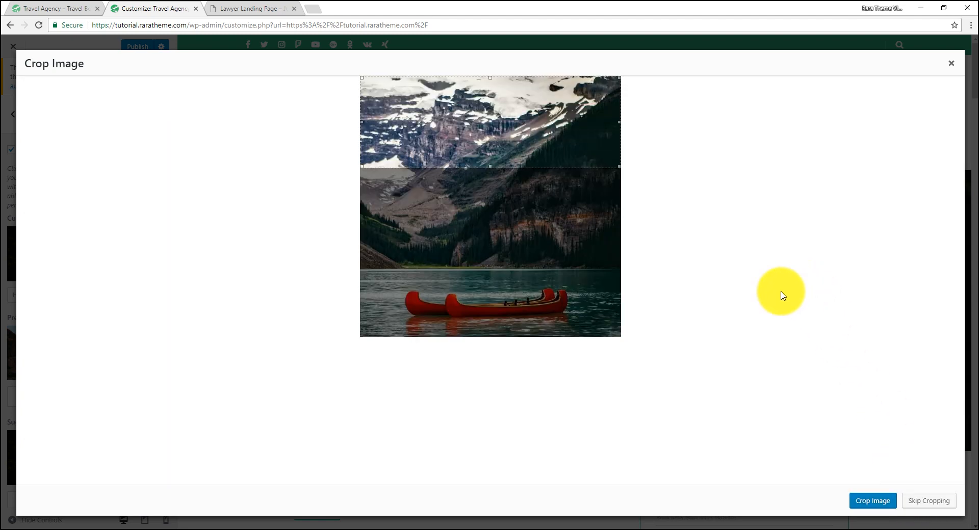
{"action": "left_click_drag", "start_coordinate": [461, 153], "coordinate": [476, 305]}
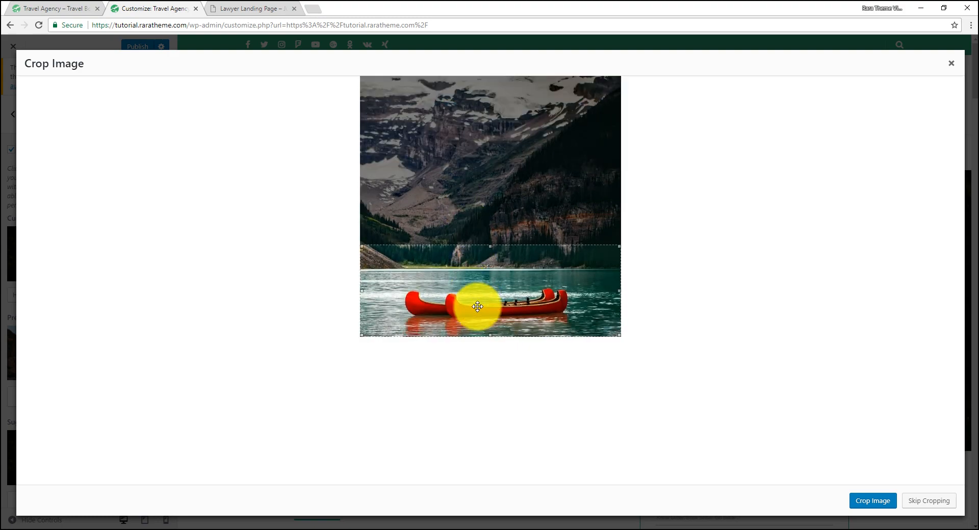
{"action": "left_click", "coordinate": [868, 504]}
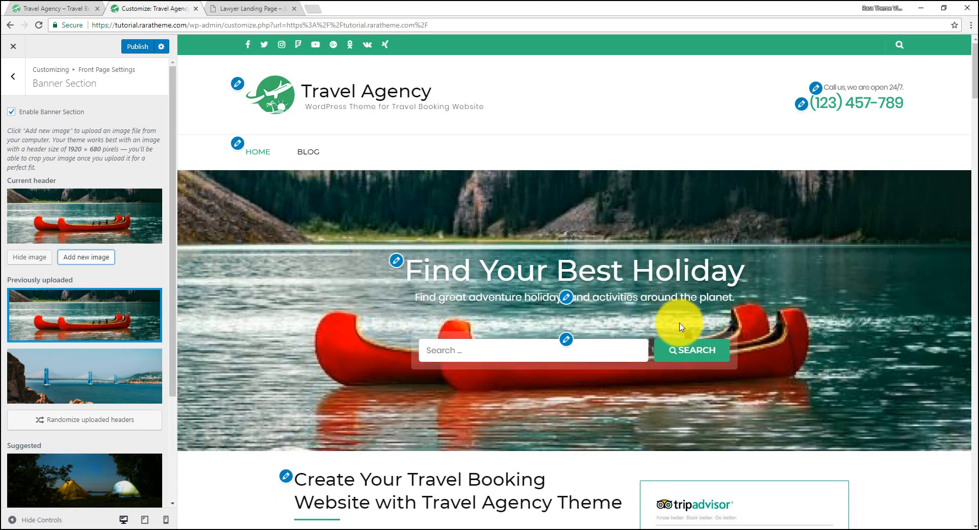
Locate the banner's title and subtitle settings from the preview and review the Banner Section options
{"action": "left_click", "coordinate": [396, 261]}
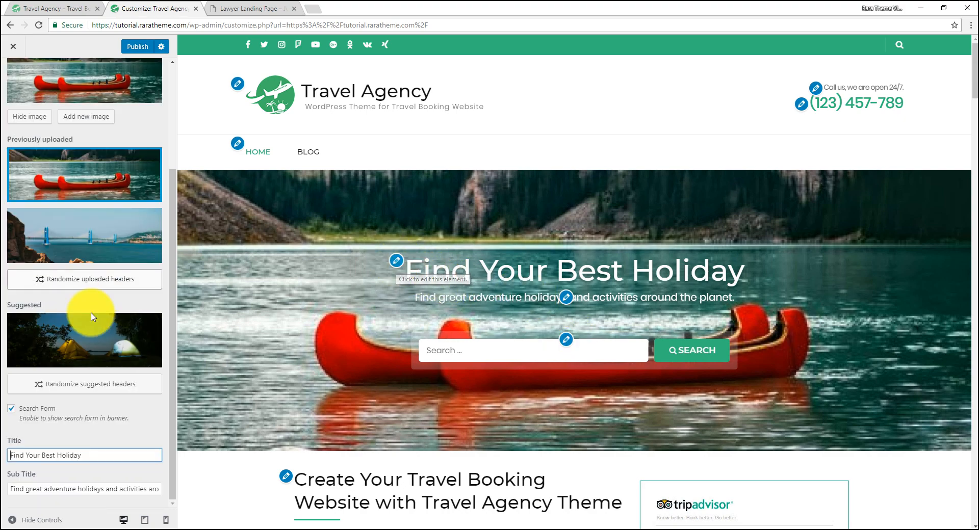
{"action": "left_click", "coordinate": [564, 298]}
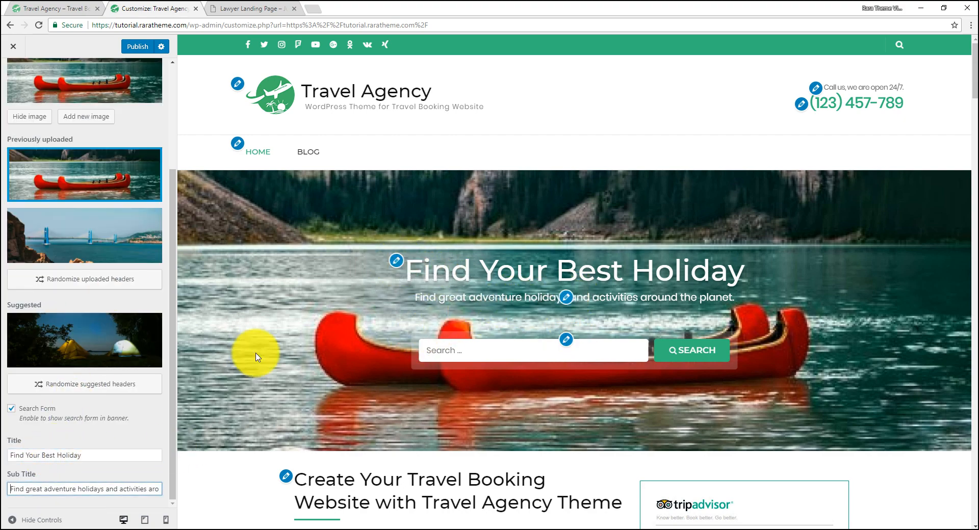
{"action": "mouse_move", "coordinate": [170, 485]}
{"action": "left_mouse_down"}
{"action": "mouse_move", "coordinate": [184, 389]}
{"action": "mouse_move", "coordinate": [162, 520]}
{"action": "mouse_move", "coordinate": [164, 495]}
{"action": "left_mouse_up"}
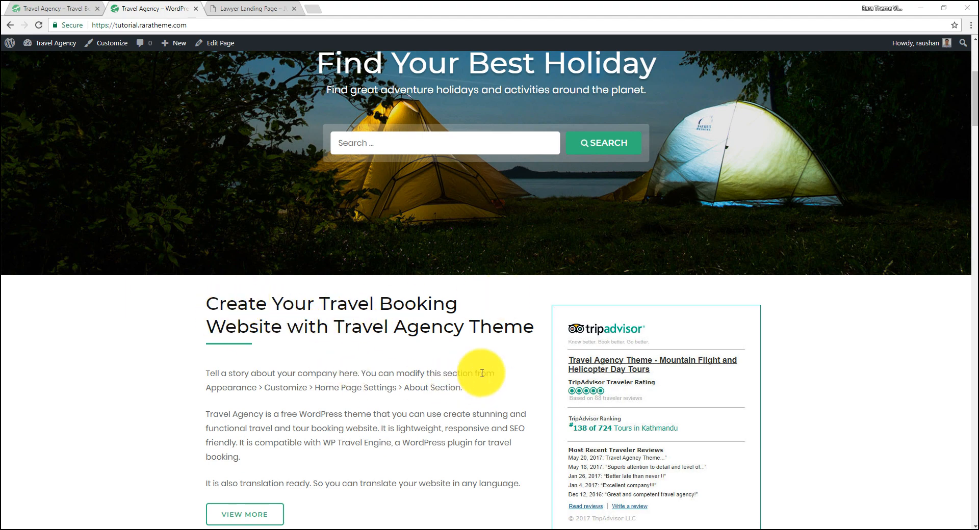
Examine the About Us Section's title, description, read-more and ad image settings in the Customizer, including the ad's HTML code
{"action": "scroll", "coordinate": [557, 357], "scroll_direction": "down", "scroll_amount": 1}
{"action": "scroll", "coordinate": [557, 357], "scroll_direction": "down", "scroll_amount": 1}
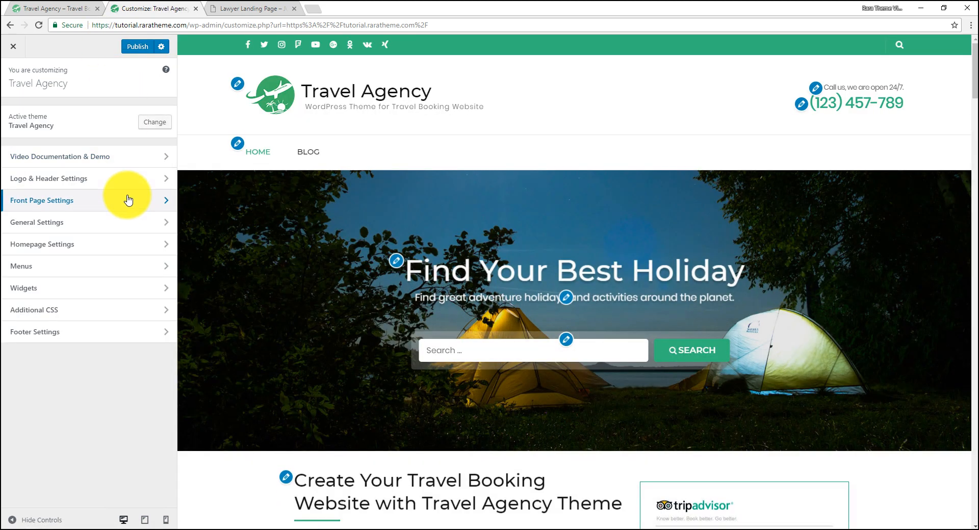
{"action": "left_click", "coordinate": [125, 204]}
{"action": "scroll", "coordinate": [389, 236], "scroll_direction": "down", "scroll_amount": 5}
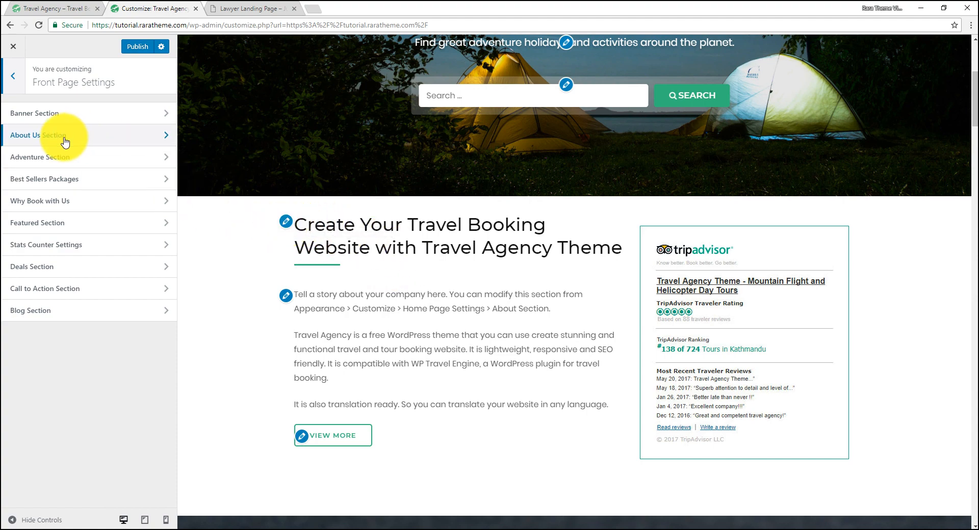
{"action": "left_click", "coordinate": [284, 225]}
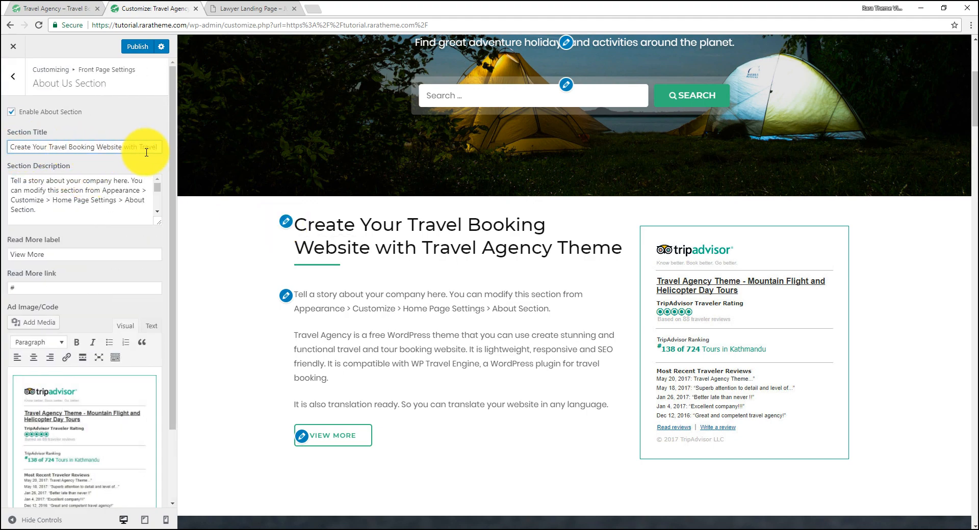
{"action": "left_click", "coordinate": [285, 295]}
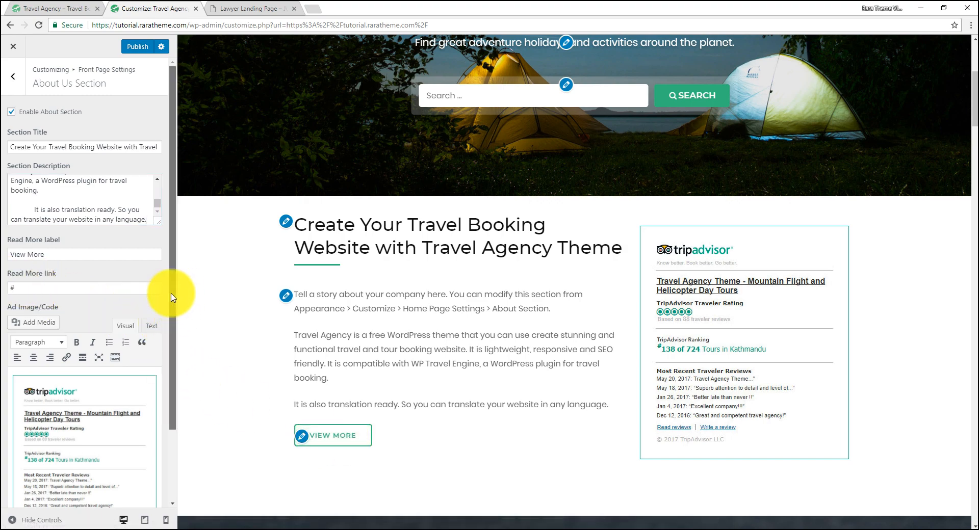
{"action": "left_click_drag", "start_coordinate": [169, 299], "coordinate": [172, 360]}
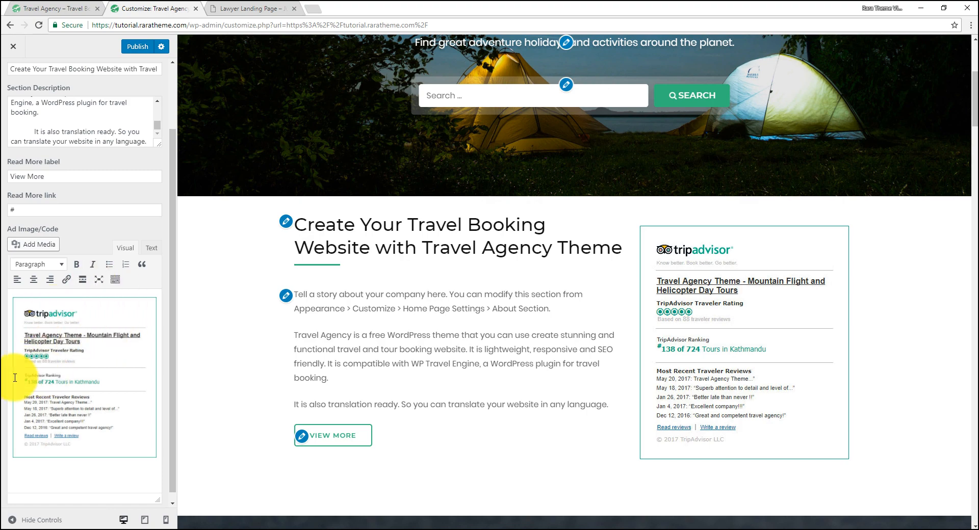
{"action": "left_click", "coordinate": [151, 249]}
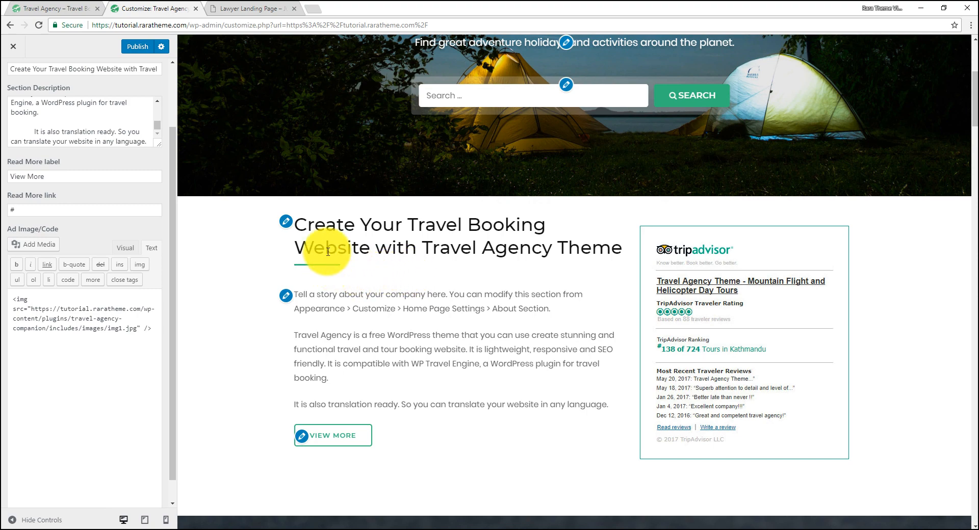
Open the Adventure Section settings and review its title, description, background image and list of adventures
{"action": "scroll", "coordinate": [328, 251], "scroll_direction": "down", "scroll_amount": 8}
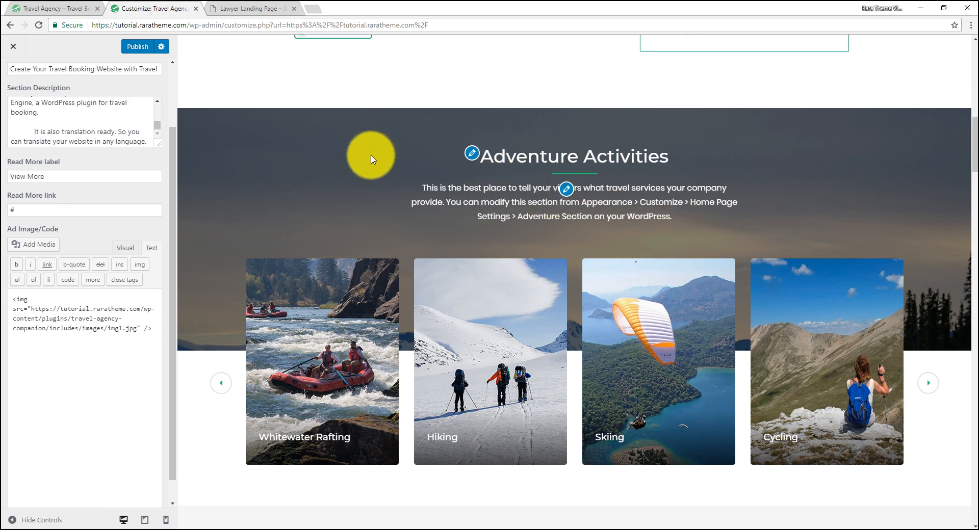
{"action": "left_click", "coordinate": [472, 154]}
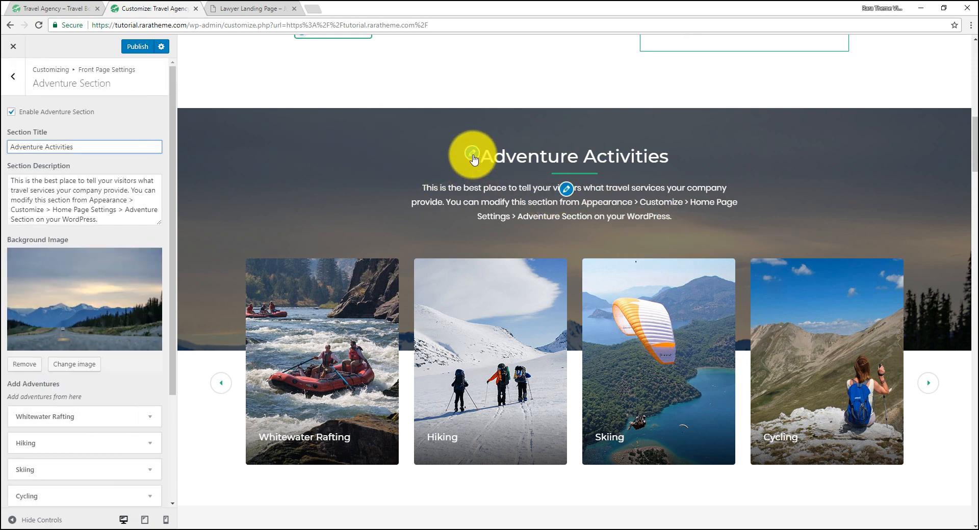
{"action": "left_click", "coordinate": [24, 94]}
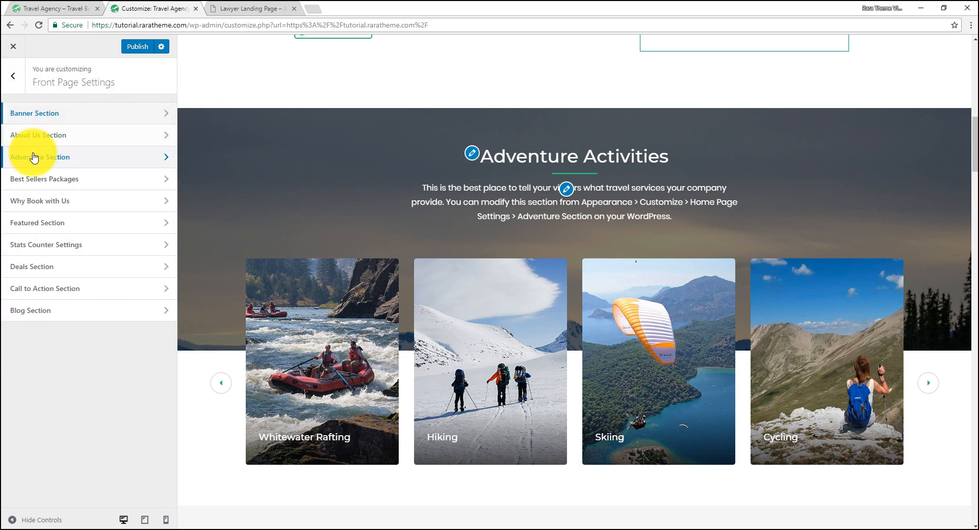
{"action": "left_click", "coordinate": [72, 160]}
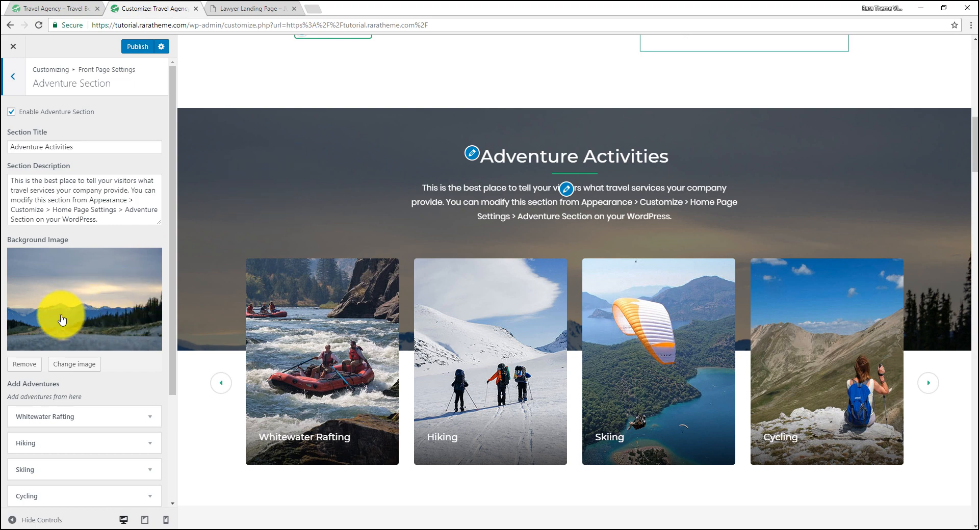
{"action": "left_click_drag", "start_coordinate": [171, 350], "coordinate": [176, 415]}
{"action": "scroll", "coordinate": [148, 296], "scroll_direction": "down", "scroll_amount": 2}
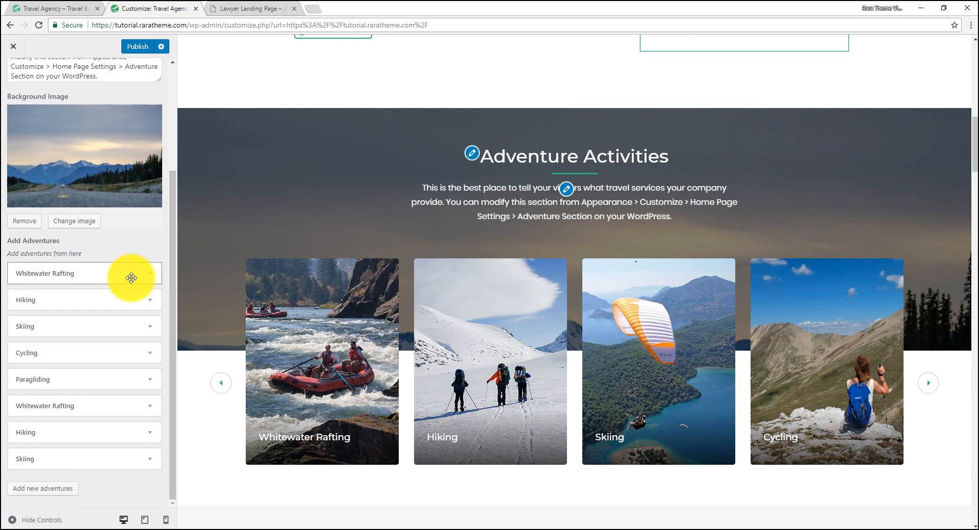
Expand the first Whitewater Rafting adventure, review its title, description, link and thumbnail settings, and collapse it again
{"action": "left_click", "coordinate": [123, 274]}
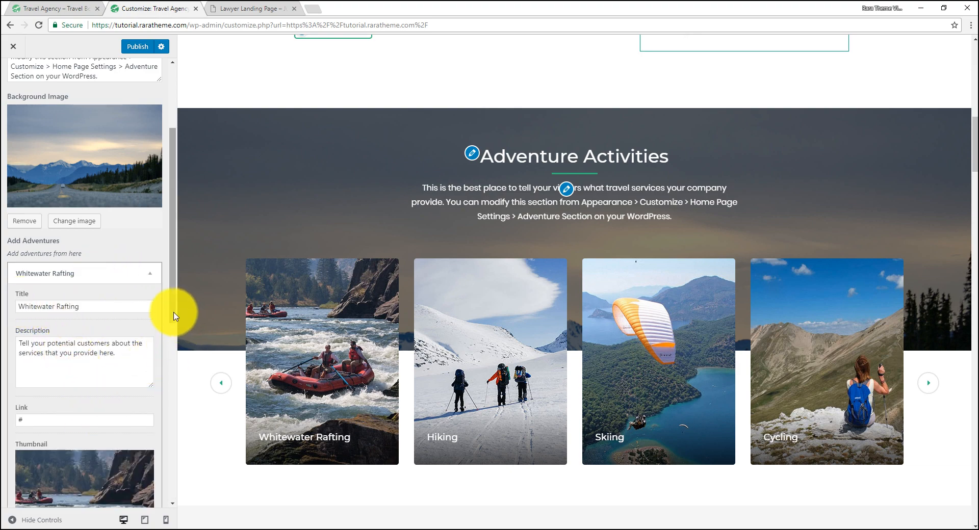
{"action": "scroll", "coordinate": [173, 317], "scroll_direction": "down", "scroll_amount": 3}
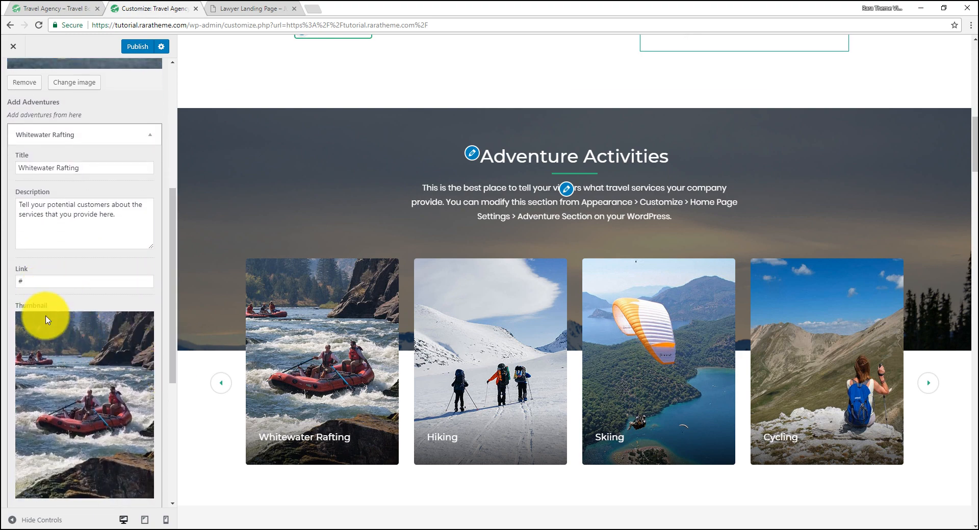
{"action": "left_click_drag", "start_coordinate": [175, 355], "coordinate": [166, 418]}
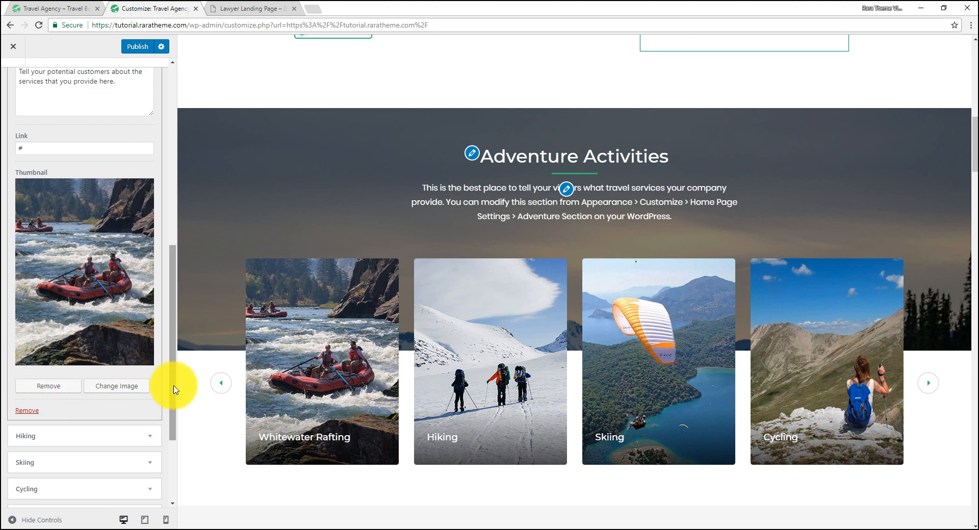
{"action": "left_click_drag", "start_coordinate": [175, 389], "coordinate": [153, 271]}
{"action": "left_click", "coordinate": [147, 230]}
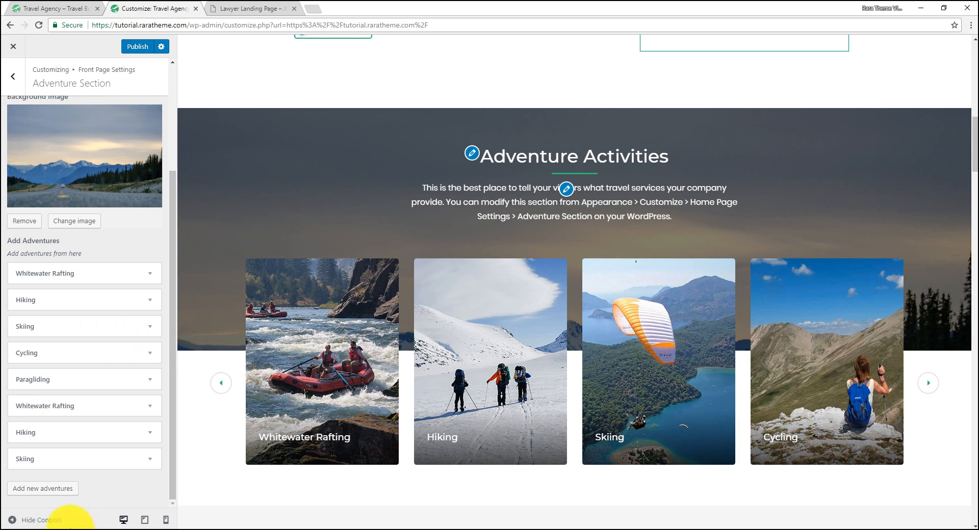
Add a new adventure to the Adventure Section and title it "Water Adventure"
{"action": "left_click", "coordinate": [50, 491]}
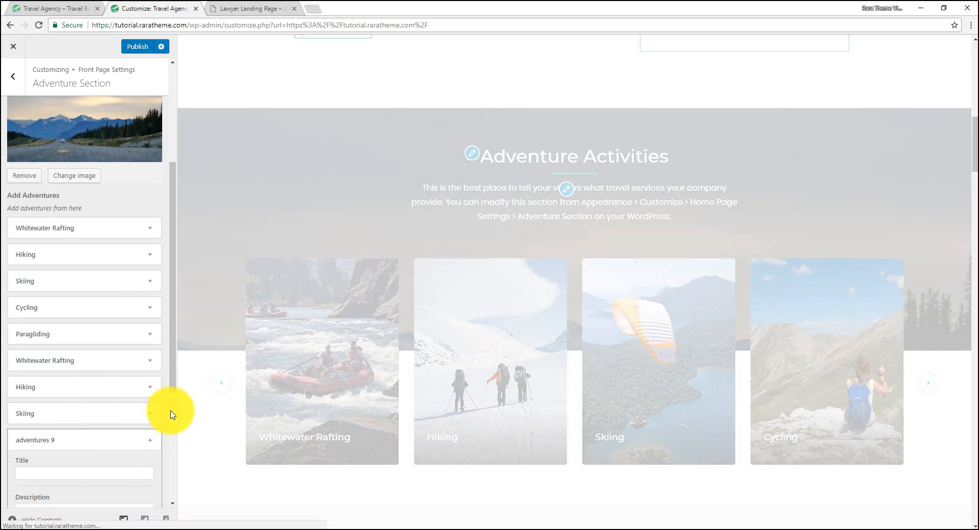
{"action": "left_click_drag", "start_coordinate": [172, 383], "coordinate": [169, 455]}
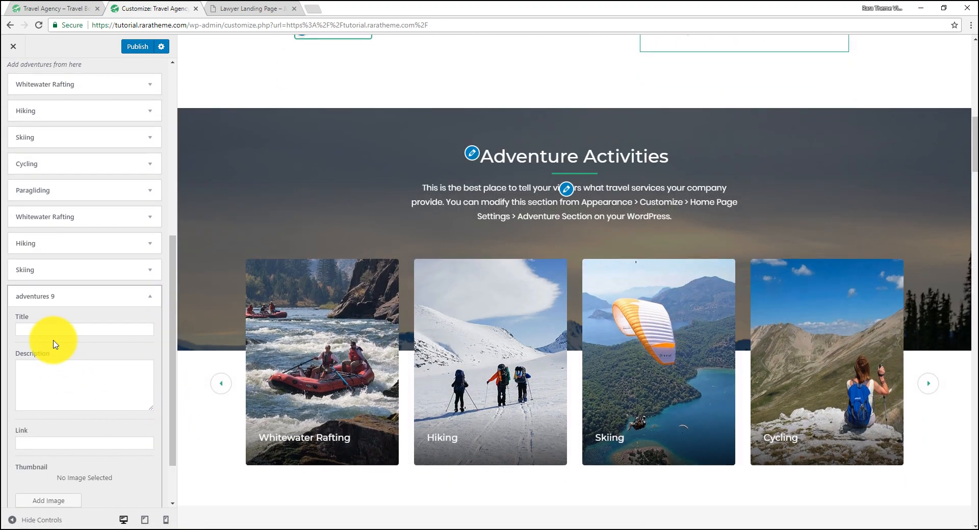
{"action": "left_click", "coordinate": [52, 330]}
{"action": "left_click", "coordinate": [57, 371]}
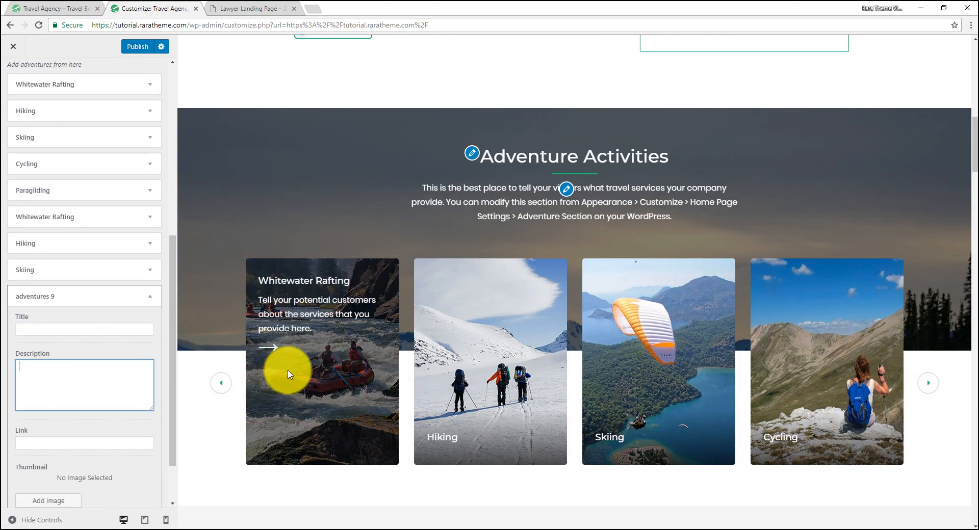
{"action": "left_click_drag", "start_coordinate": [260, 280], "coordinate": [330, 286]}
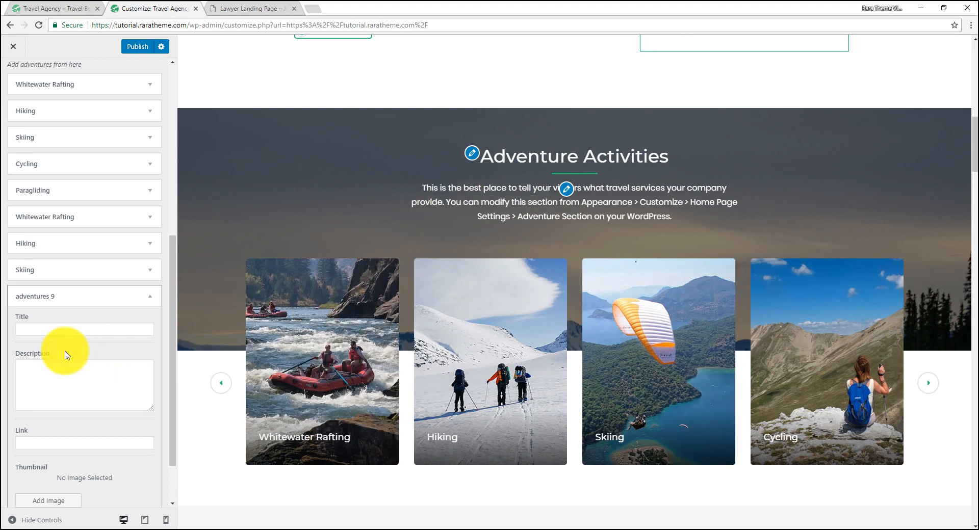
{"action": "left_click", "coordinate": [45, 325]}
{"action": "type", "text": "Wa"}
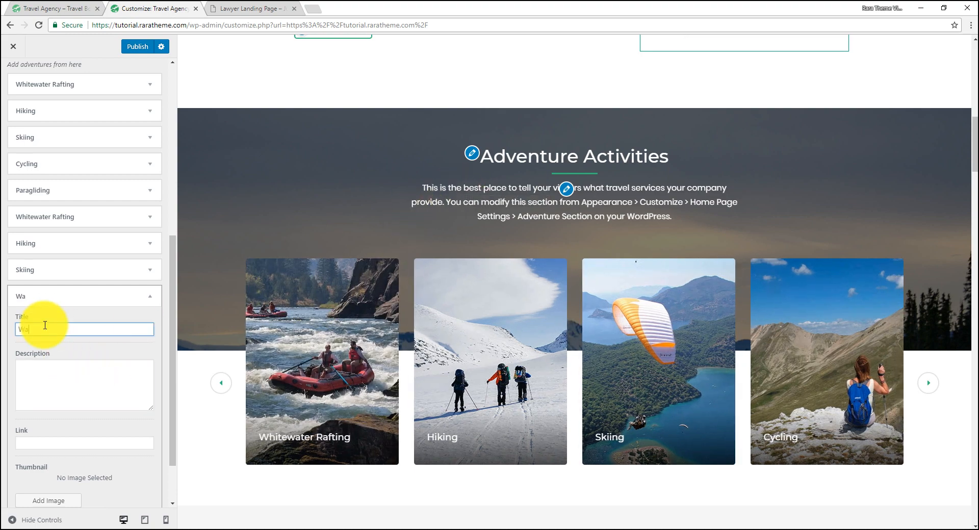
{"action": "type", "text": "ter Adventure"}
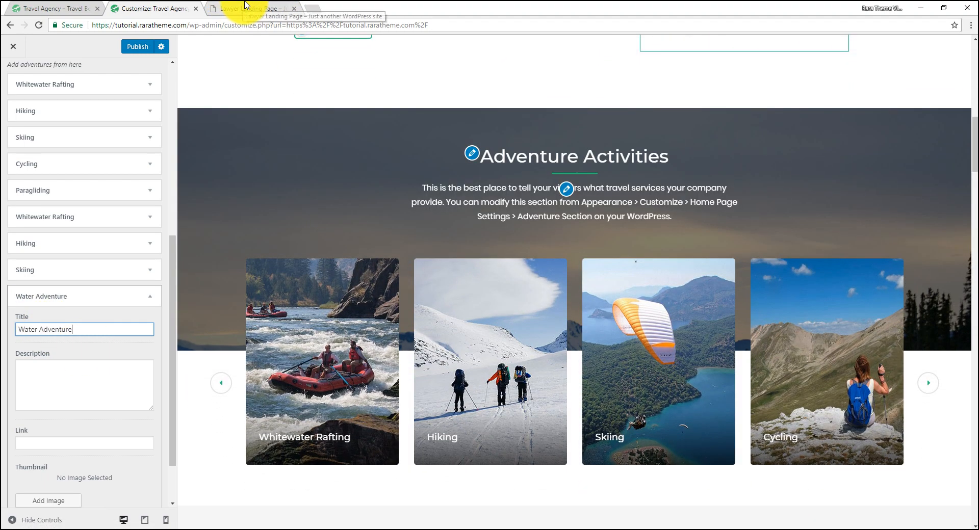
Copy the first sentence of the live site's Adventure Activities description and paste it as the Water Adventure description
{"action": "left_click", "coordinate": [237, 6]}
{"action": "scroll", "coordinate": [395, 362], "scroll_direction": "down", "scroll_amount": 10}
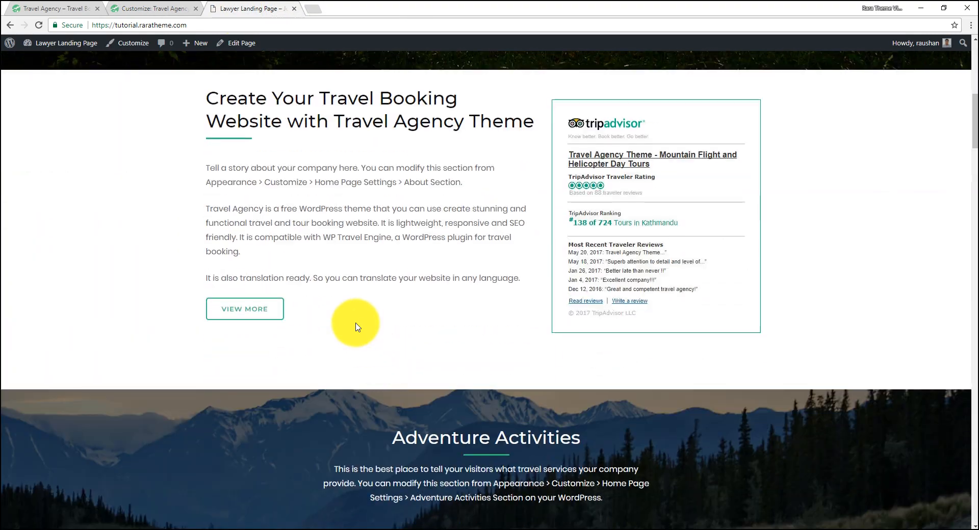
{"action": "scroll", "coordinate": [424, 397], "scroll_direction": "down", "scroll_amount": 1}
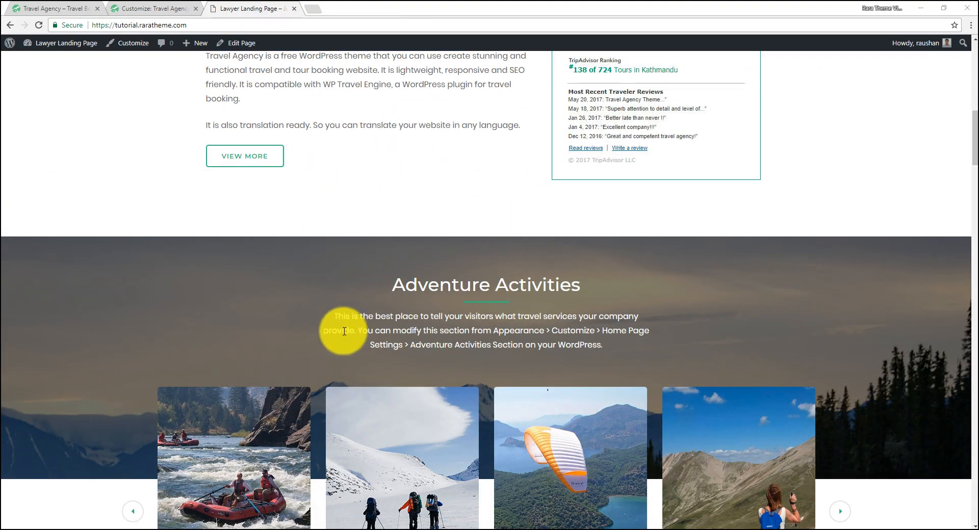
{"action": "left_click_drag", "start_coordinate": [337, 316], "coordinate": [361, 331]}
{"action": "key", "text": "ctrl+c"}
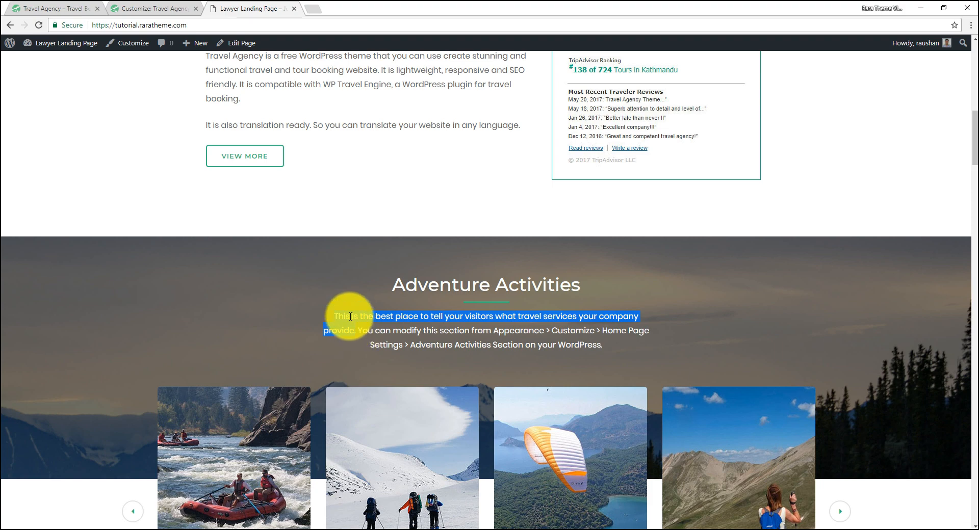
{"action": "right_click", "coordinate": [349, 321]}
{"action": "left_click", "coordinate": [367, 329]}
{"action": "left_click", "coordinate": [129, 4]}
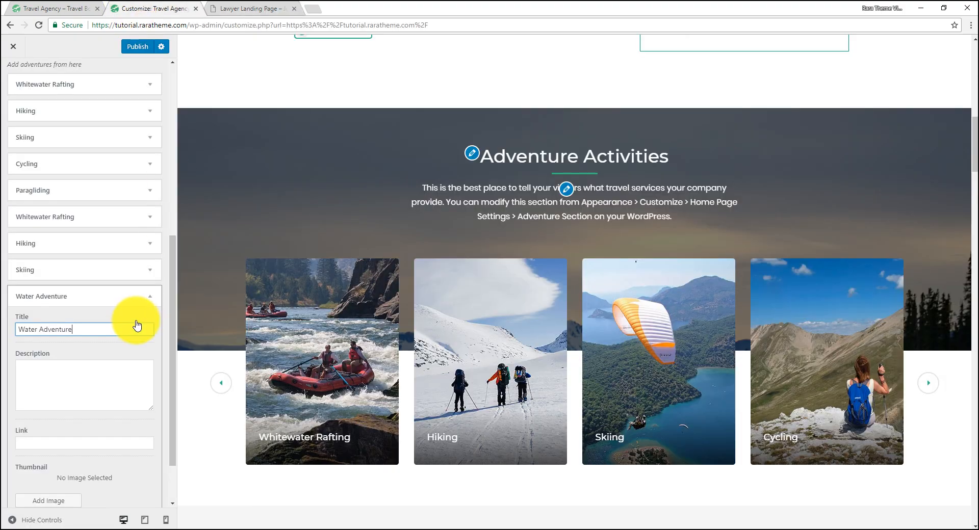
{"action": "right_click", "coordinate": [87, 373]}
{"action": "left_click", "coordinate": [113, 433]}
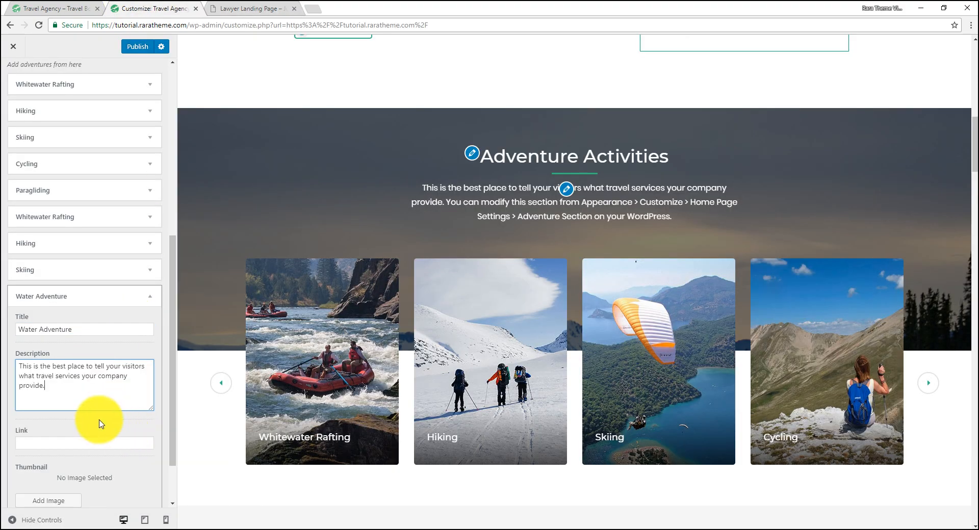
{"action": "scroll", "coordinate": [118, 395], "scroll_direction": "down", "scroll_amount": 1}
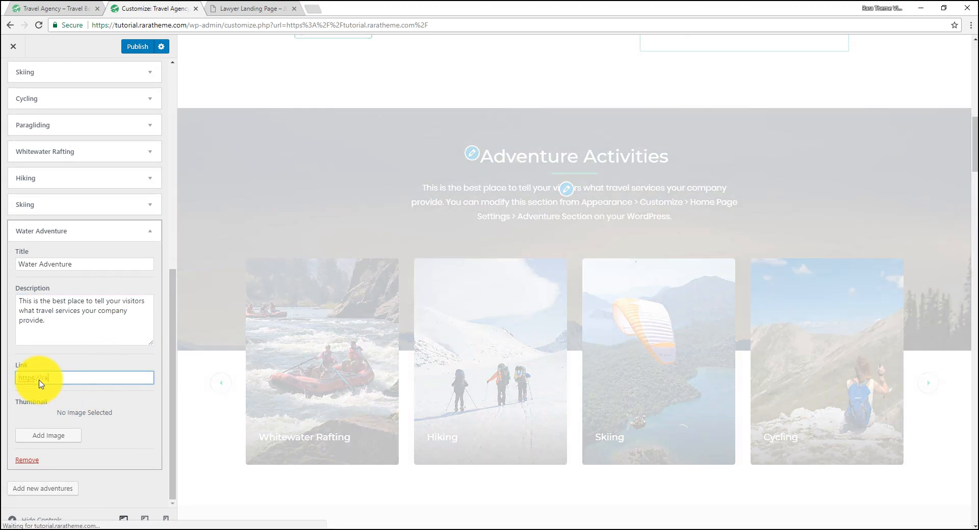
{"action": "type", "text": "eme.com"}
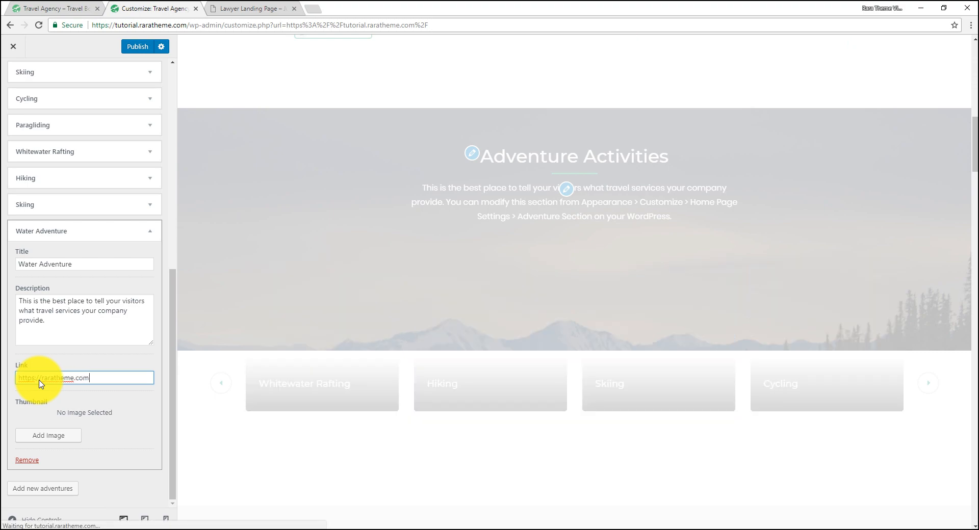
{"action": "left_click", "coordinate": [45, 437]}
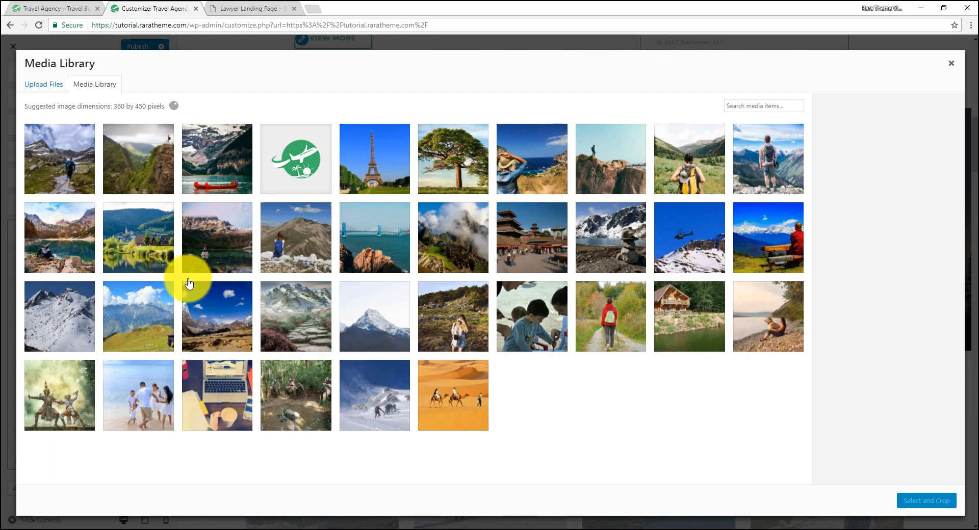
{"action": "left_click", "coordinate": [168, 392]}
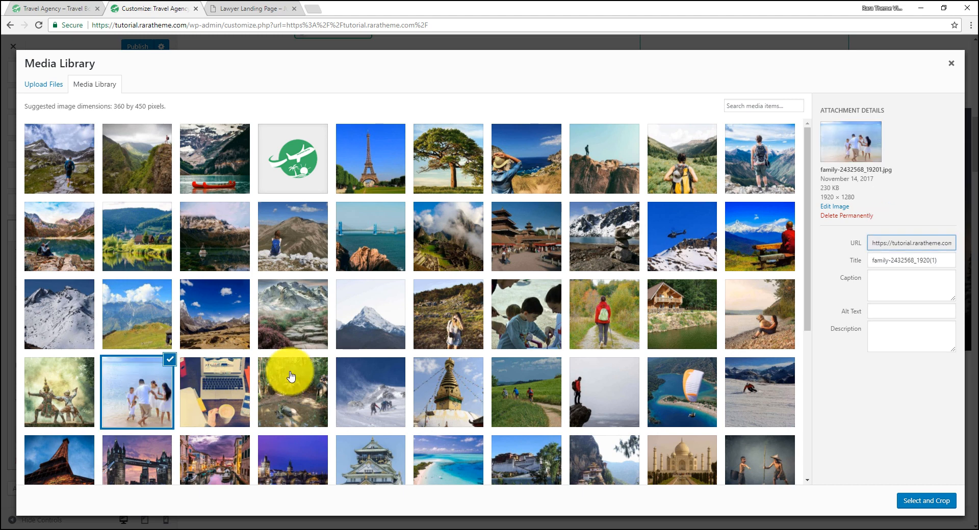
{"action": "left_click", "coordinate": [913, 503]}
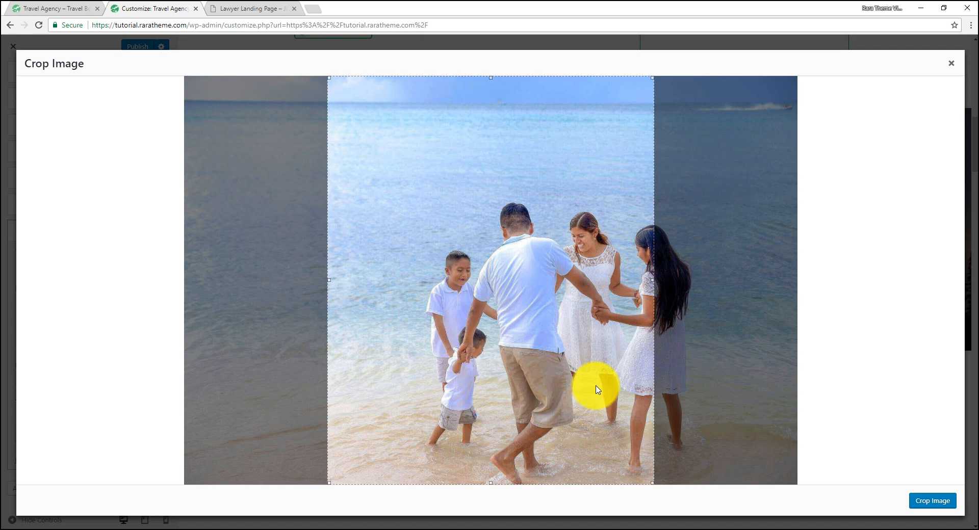
{"action": "left_click_drag", "start_coordinate": [597, 390], "coordinate": [614, 358]}
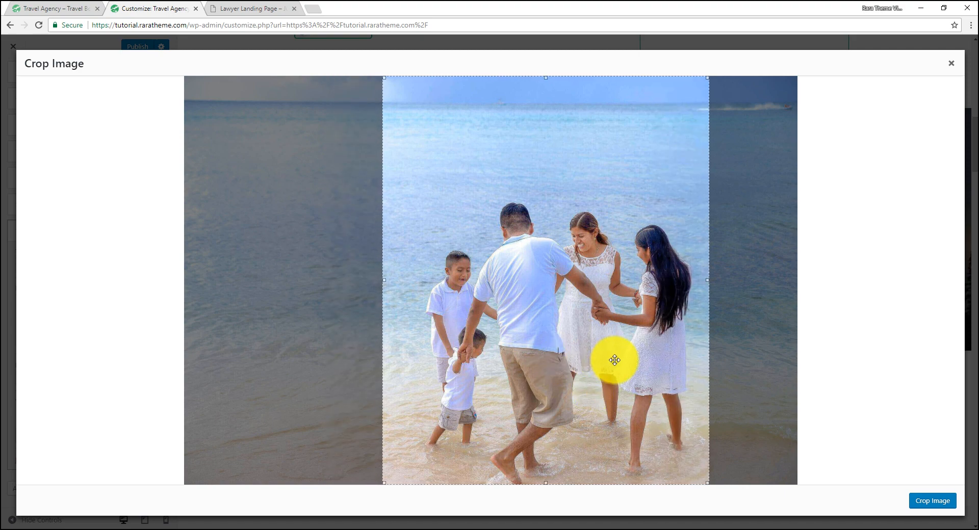
{"action": "left_click", "coordinate": [922, 500]}
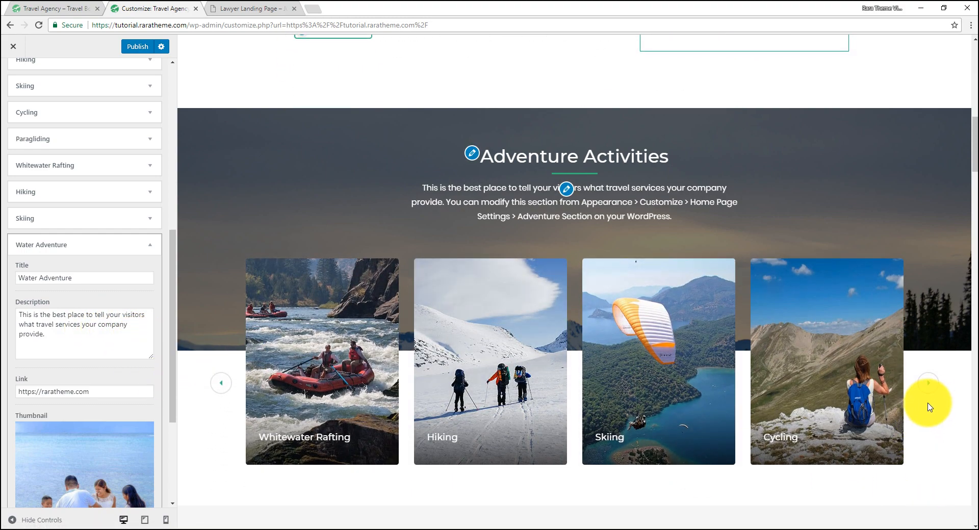
Browse the Adventure Activities carousel in the preview to check the Water Adventure card
{"action": "left_click", "coordinate": [929, 386]}
{"action": "left_click", "coordinate": [929, 386]}
{"action": "left_click", "coordinate": [929, 386]}
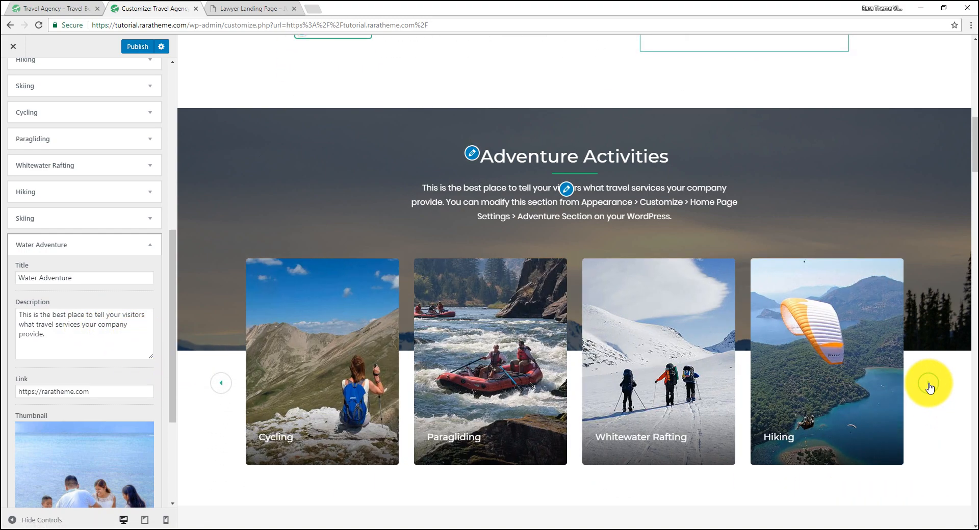
{"action": "left_click", "coordinate": [929, 386]}
{"action": "left_click", "coordinate": [929, 386]}
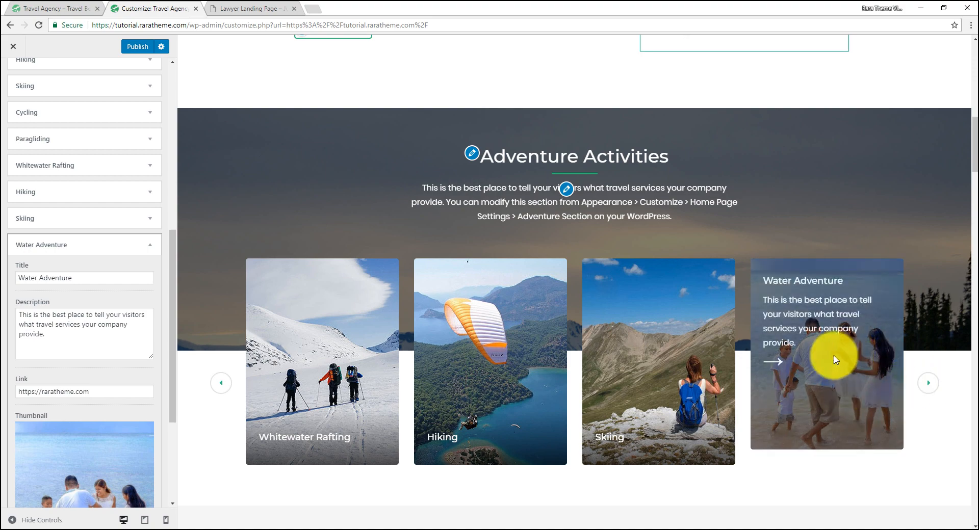
Collapse the Water Adventure entry and reorder the adventures list so that Hiking, Cycling and Skiing come first
{"action": "left_click", "coordinate": [147, 245]}
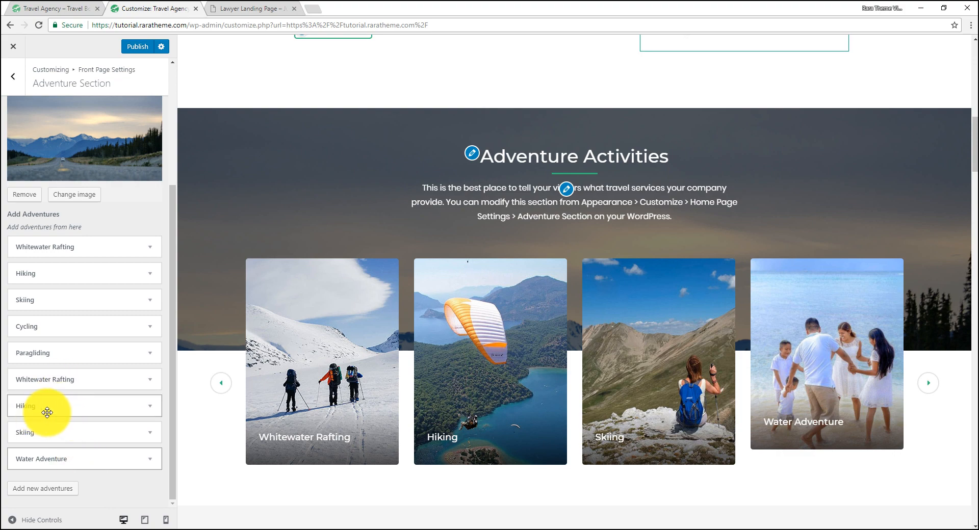
{"action": "left_click_drag", "start_coordinate": [45, 399], "coordinate": [47, 288]}
{"action": "left_click_drag", "start_coordinate": [49, 380], "coordinate": [51, 297]}
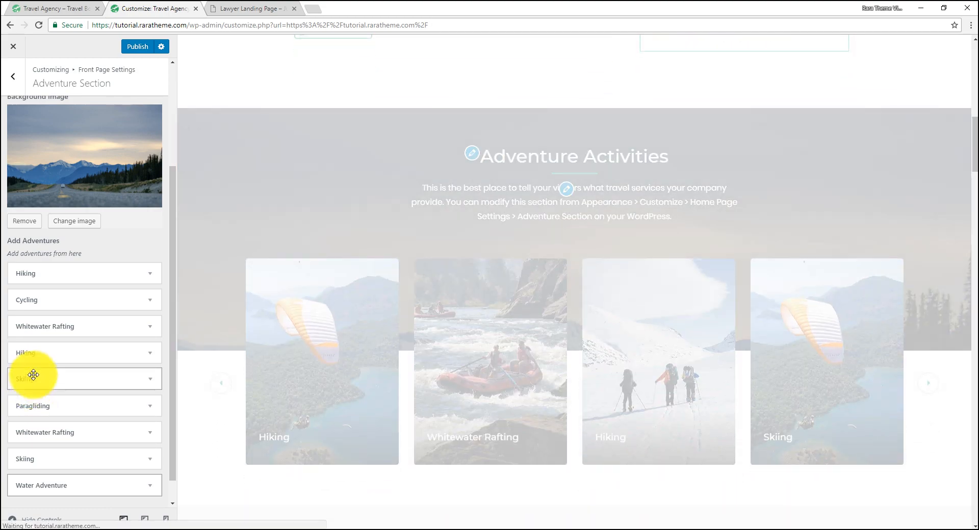
{"action": "left_click_drag", "start_coordinate": [33, 374], "coordinate": [33, 325]}
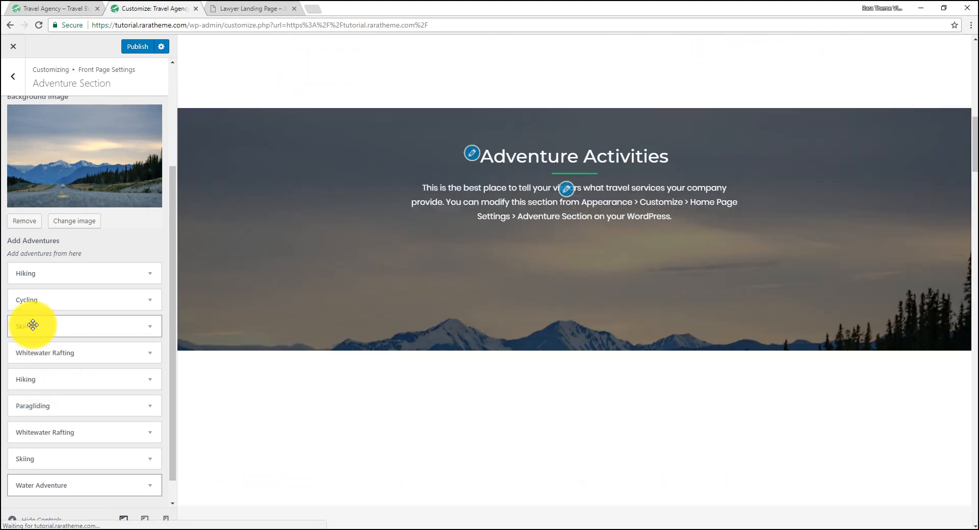
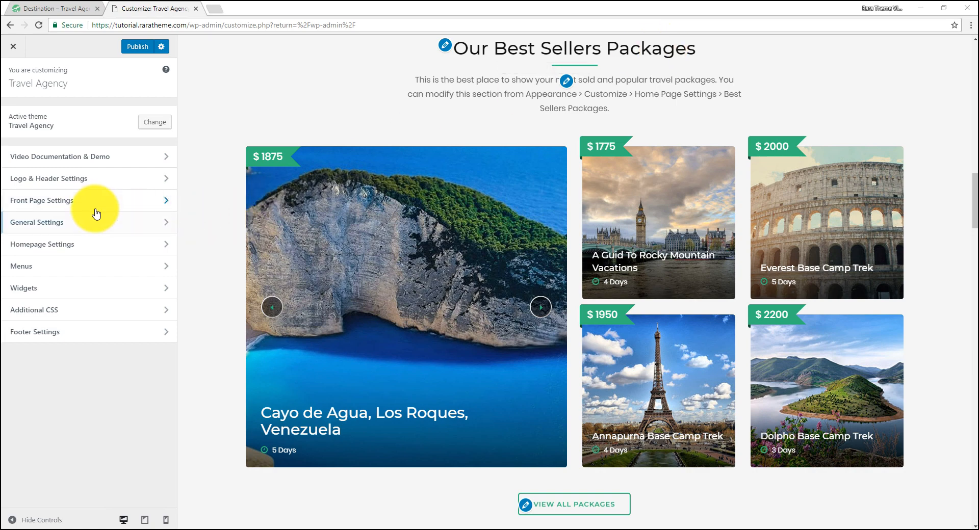
Review the Best Sellers Packages section in Front Page Settings, switching its demo content off and back on to compare the preview
{"action": "left_click", "coordinate": [66, 201]}
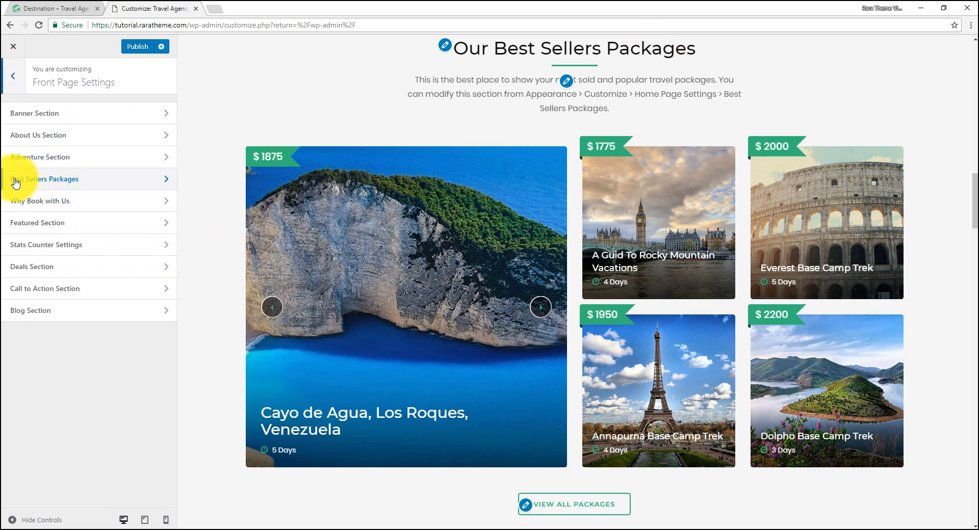
{"action": "left_click", "coordinate": [92, 179]}
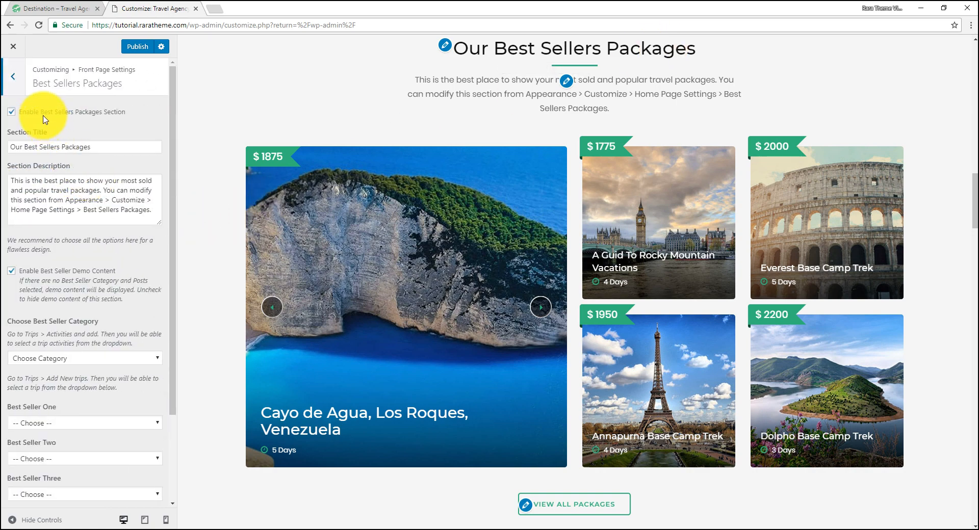
{"action": "left_click", "coordinate": [13, 76]}
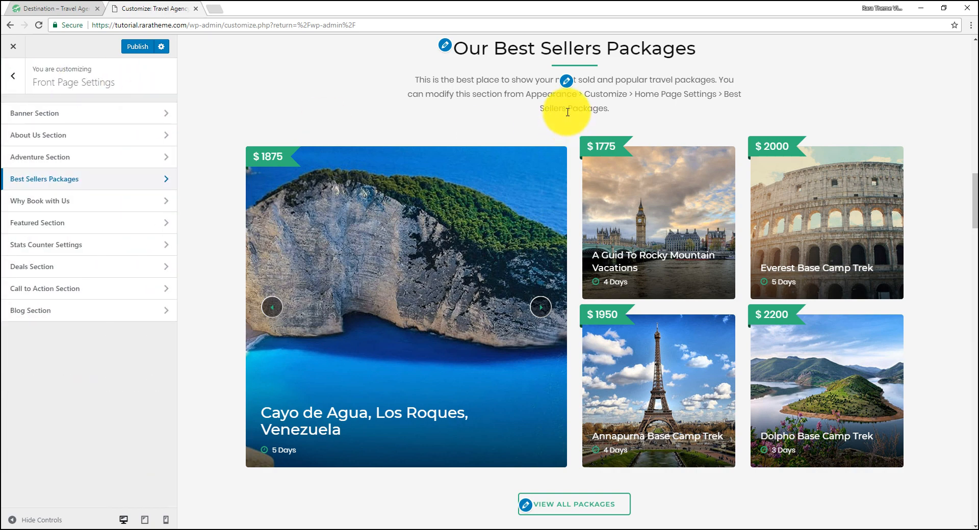
{"action": "left_click", "coordinate": [445, 46]}
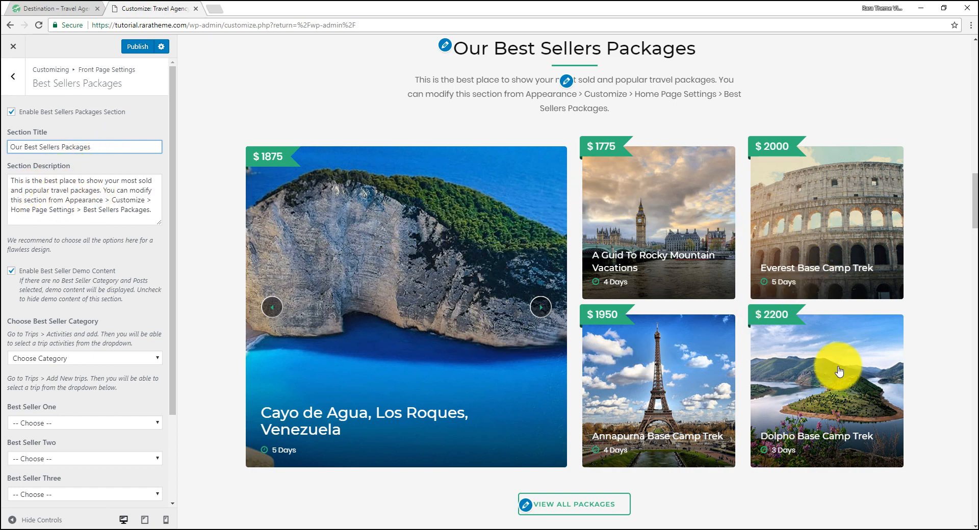
{"action": "left_click", "coordinate": [11, 273]}
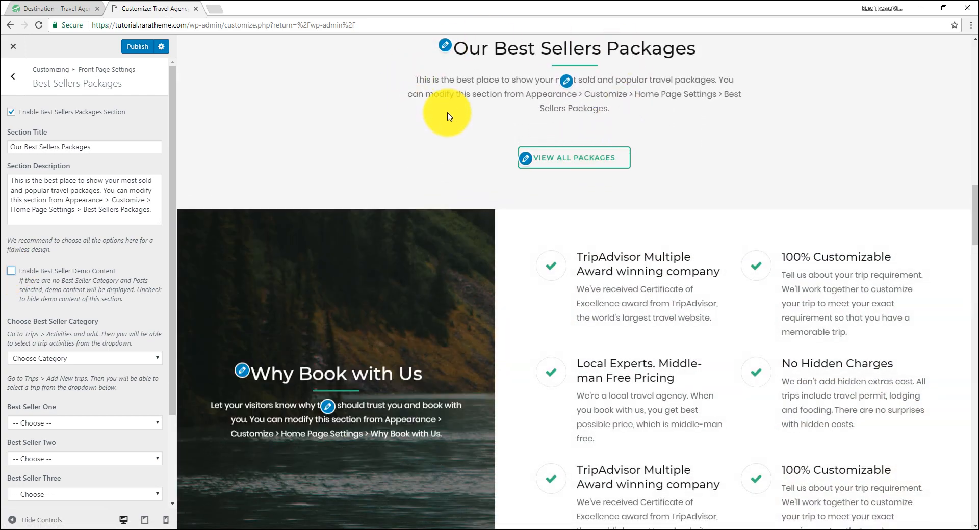
{"action": "left_click", "coordinate": [11, 273]}
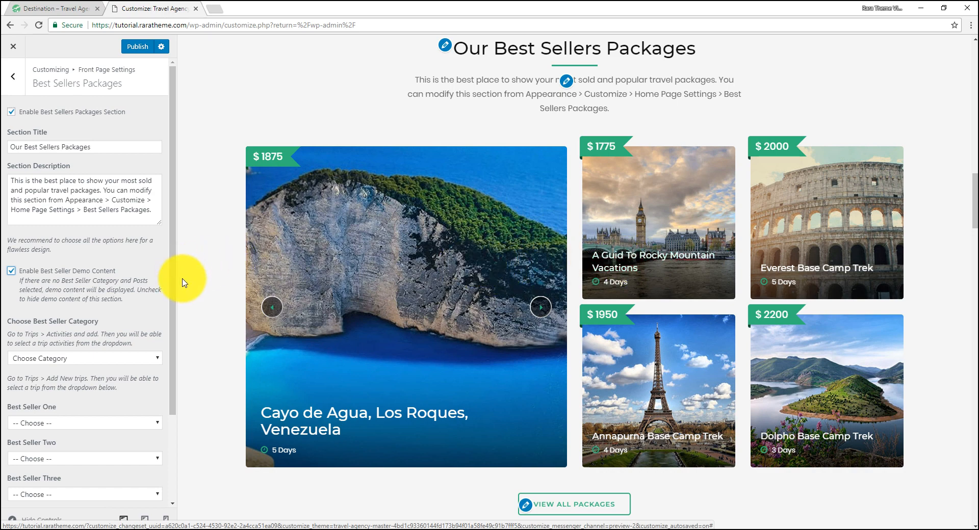
Leave the Customizer for the dashboard and start adding a new trip
{"action": "left_click", "coordinate": [9, 48]}
{"action": "left_click", "coordinate": [535, 80]}
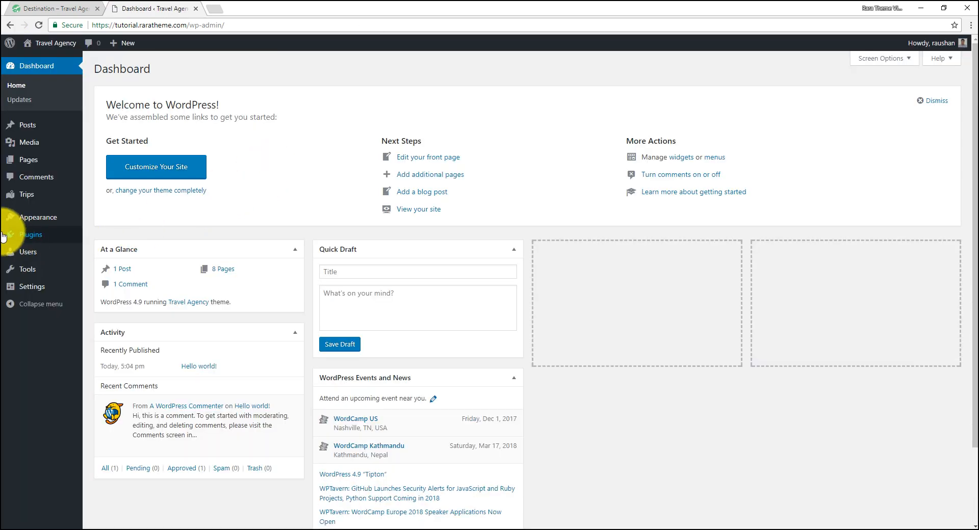
{"action": "mouse_move", "coordinate": [28, 197]}
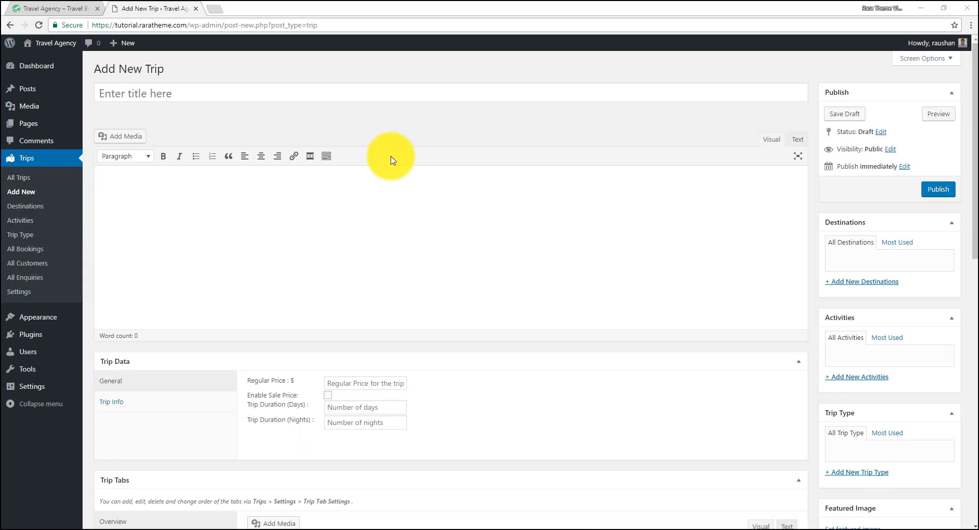
Examine the demo site's Greece Tour page, including the trip title, duration and image gallery
{"action": "left_click", "coordinate": [69, 6]}
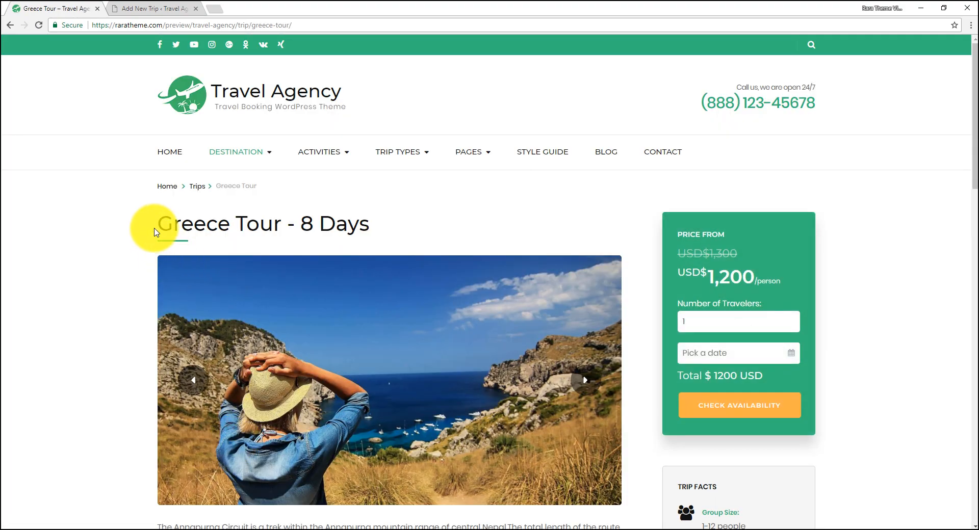
{"action": "left_click_drag", "start_coordinate": [148, 227], "coordinate": [290, 228]}
{"action": "left_click_drag", "start_coordinate": [300, 224], "coordinate": [372, 255]}
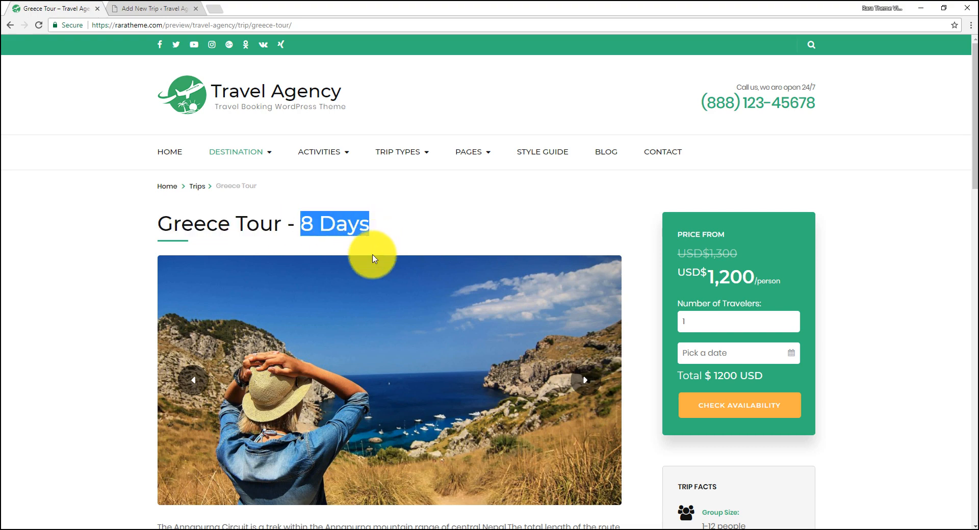
{"action": "left_click", "coordinate": [589, 383]}
{"action": "left_click", "coordinate": [587, 382]}
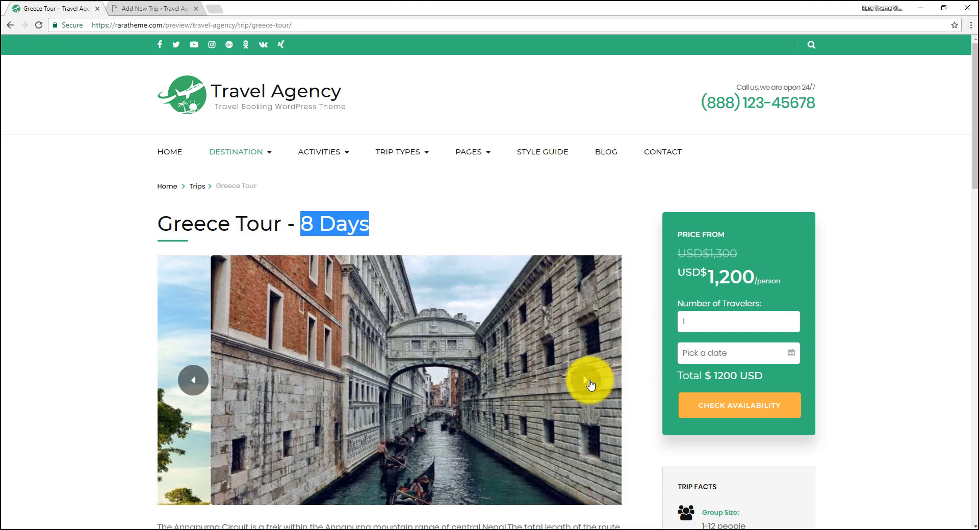
Examine the demo Greece Tour page's description and its Overview, Cost and FAQs sections, including the inquiry form
{"action": "scroll", "coordinate": [368, 308], "scroll_direction": "down", "scroll_amount": 3}
{"action": "scroll", "coordinate": [370, 317], "scroll_direction": "down", "scroll_amount": 3}
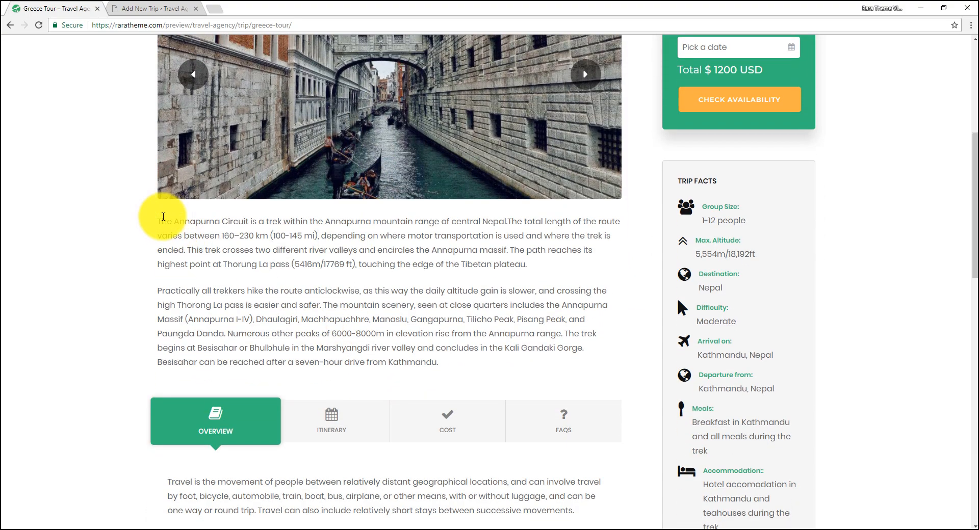
{"action": "left_click_drag", "start_coordinate": [158, 220], "coordinate": [453, 365]}
{"action": "scroll", "coordinate": [451, 365], "scroll_direction": "down", "scroll_amount": 4}
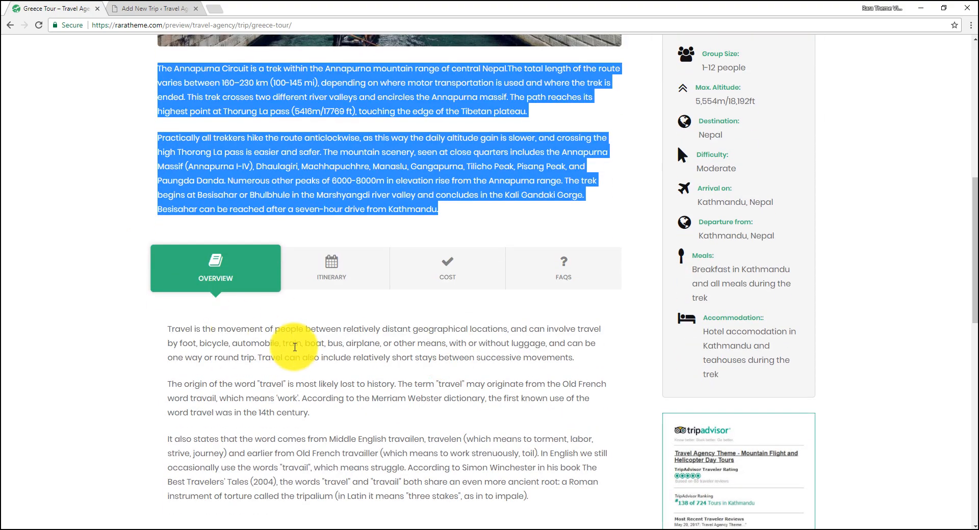
{"action": "left_click", "coordinate": [323, 233]}
{"action": "left_click", "coordinate": [448, 225]}
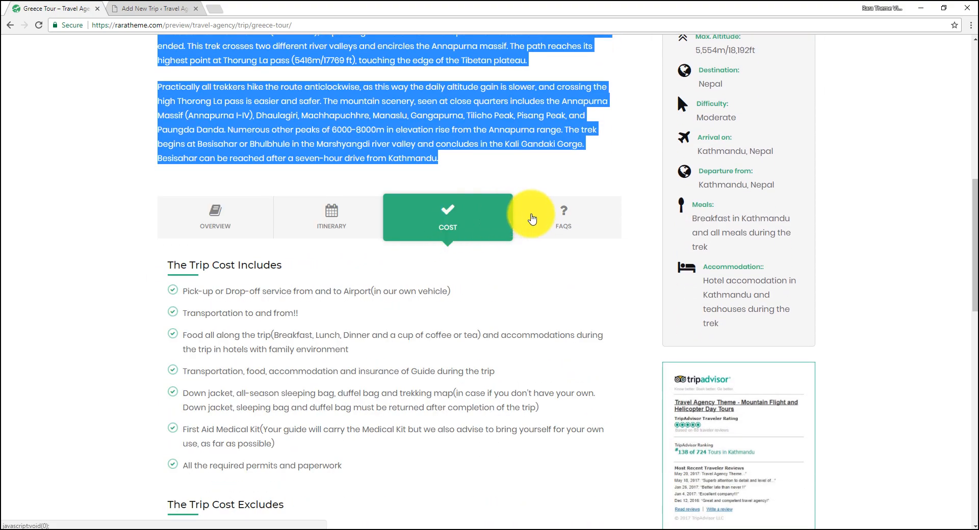
{"action": "left_click", "coordinate": [560, 217]}
{"action": "scroll", "coordinate": [480, 185], "scroll_direction": "down", "scroll_amount": 7}
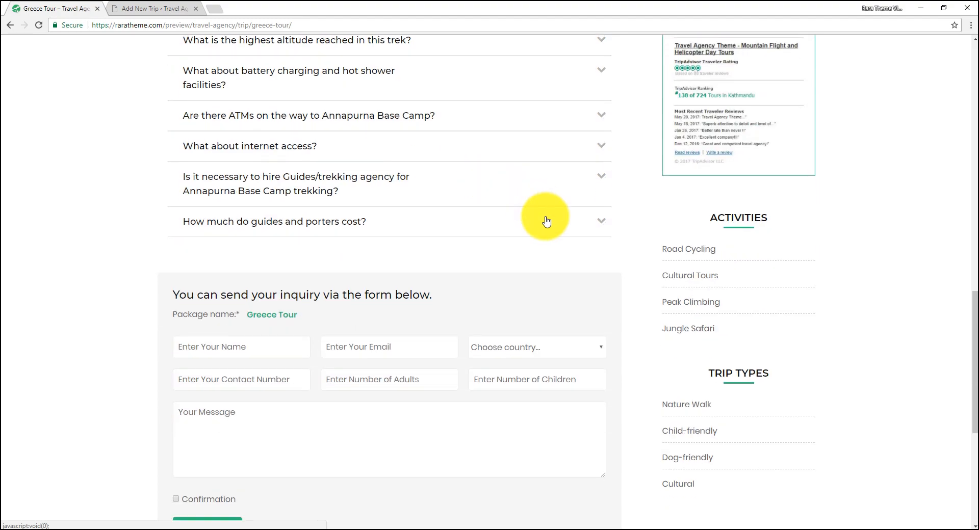
{"action": "scroll", "coordinate": [431, 280], "scroll_direction": "up", "scroll_amount": 12}
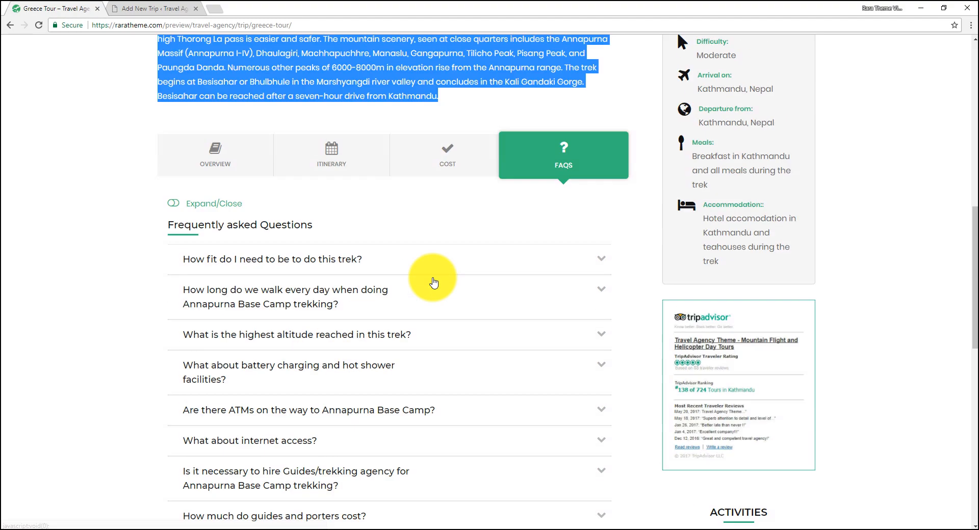
{"action": "scroll", "coordinate": [640, 135], "scroll_direction": "up", "scroll_amount": 5}
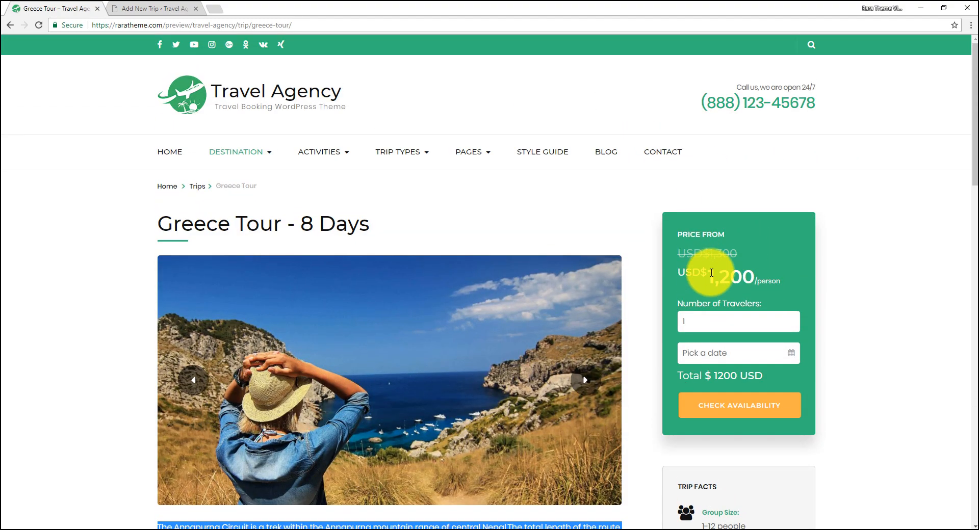
Examine the demo trip's price, Trip Facts and the sidebar's activities and trip types
{"action": "left_click_drag", "start_coordinate": [707, 278], "coordinate": [756, 280]}
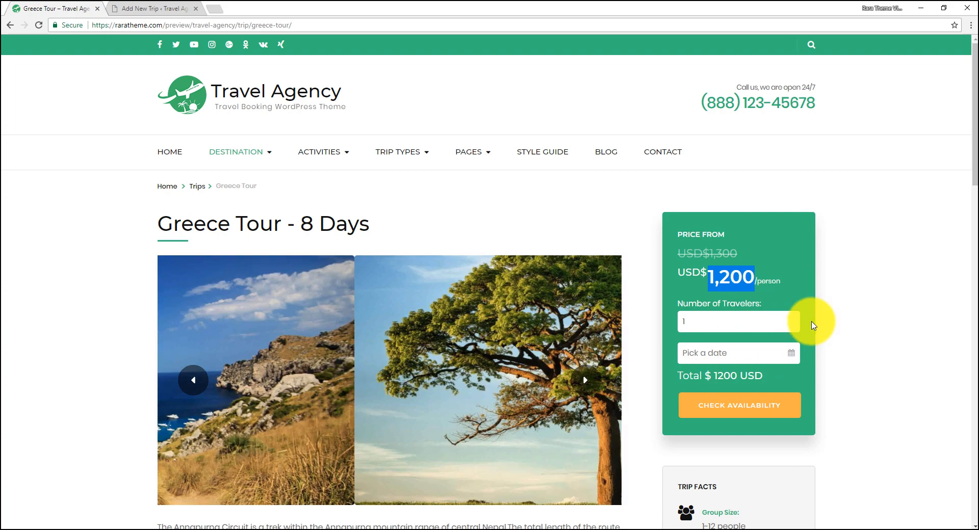
{"action": "scroll", "coordinate": [758, 336], "scroll_direction": "down", "scroll_amount": 5}
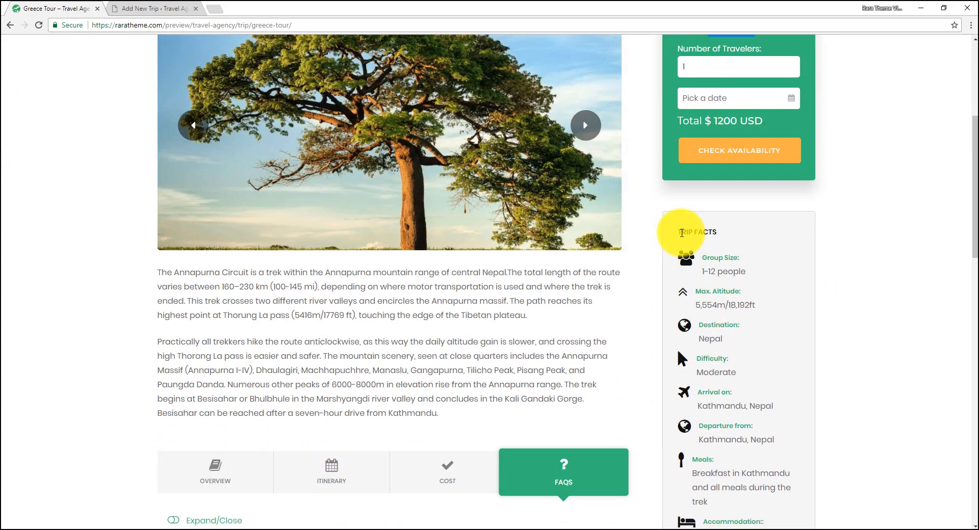
{"action": "left_click_drag", "start_coordinate": [681, 232], "coordinate": [754, 236]}
{"action": "scroll", "coordinate": [754, 254], "scroll_direction": "down", "scroll_amount": 3}
{"action": "scroll", "coordinate": [749, 275], "scroll_direction": "down", "scroll_amount": 5}
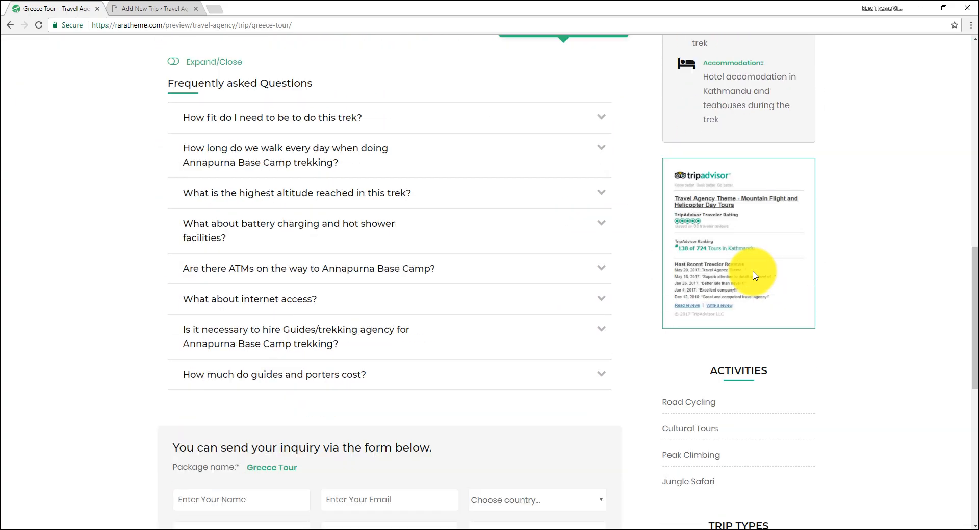
{"action": "scroll", "coordinate": [721, 255], "scroll_direction": "down", "scroll_amount": 3}
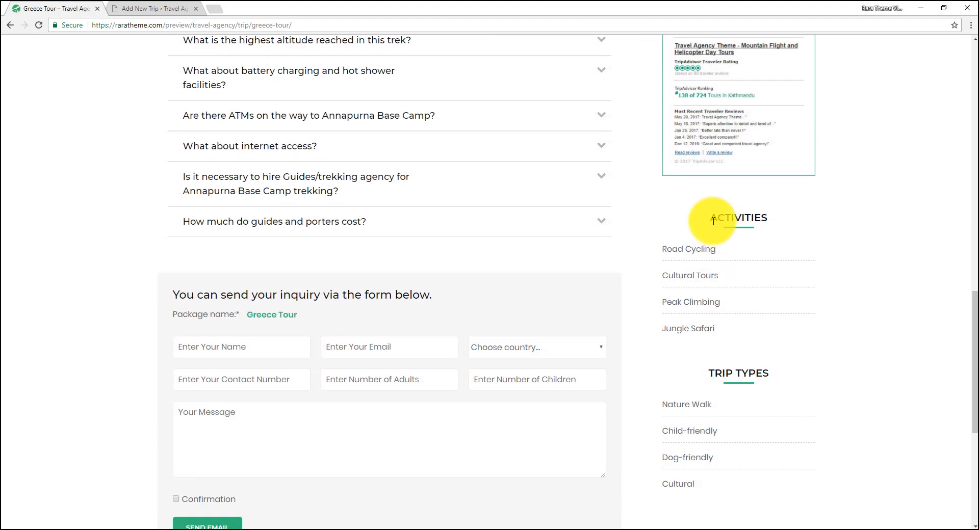
{"action": "scroll", "coordinate": [498, 284], "scroll_direction": "up", "scroll_amount": 14}
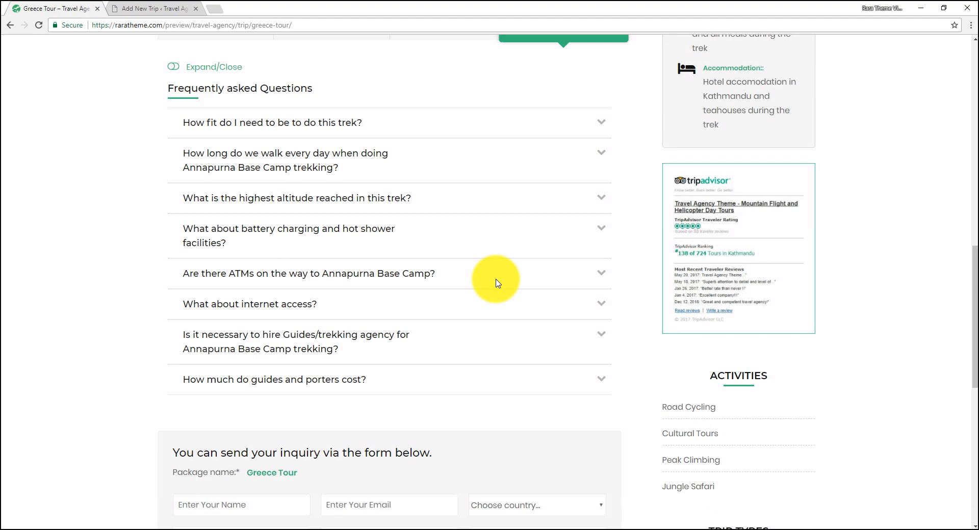
{"action": "scroll", "coordinate": [498, 282], "scroll_direction": "up", "scroll_amount": 2}
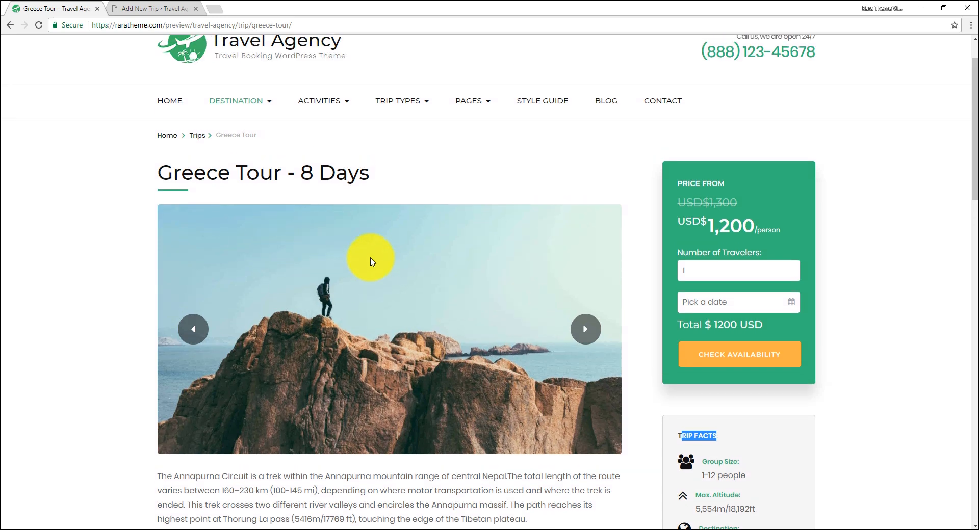
Copy the title "Greece Tour" from the demo page and paste it as the new trip's title
{"action": "left_click", "coordinate": [160, 8]}
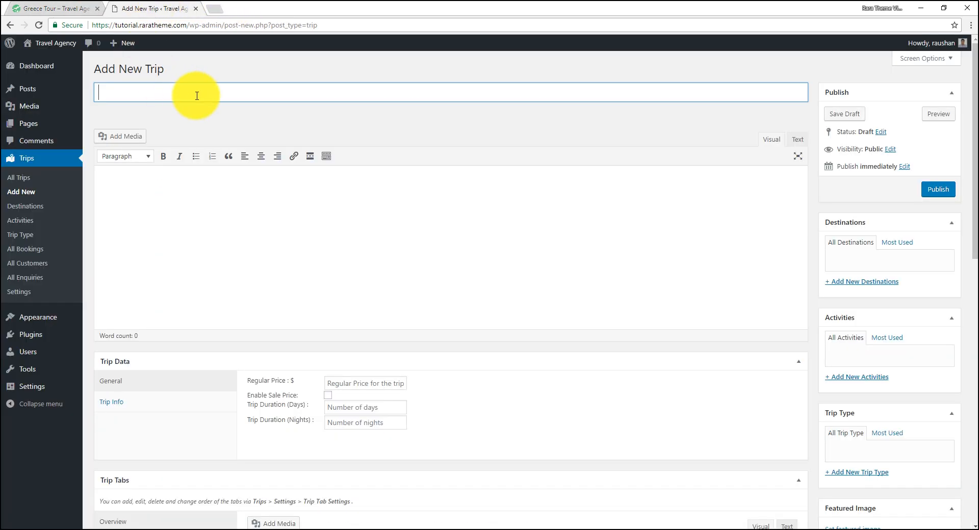
{"action": "left_click", "coordinate": [77, 9]}
{"action": "left_click_drag", "start_coordinate": [154, 180], "coordinate": [241, 175]}
{"action": "right_click", "coordinate": [242, 175]}
{"action": "left_click", "coordinate": [263, 182]}
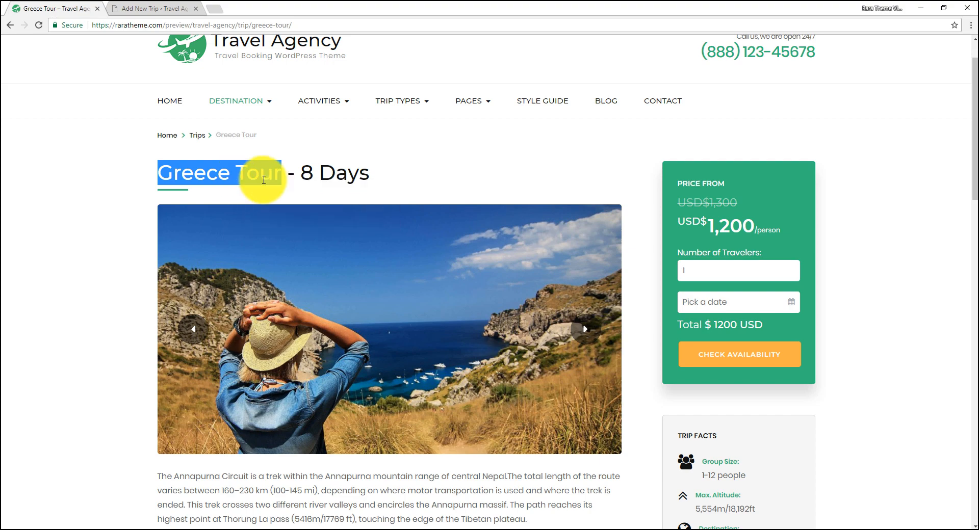
{"action": "left_click", "coordinate": [167, 10]}
{"action": "right_click", "coordinate": [211, 94]}
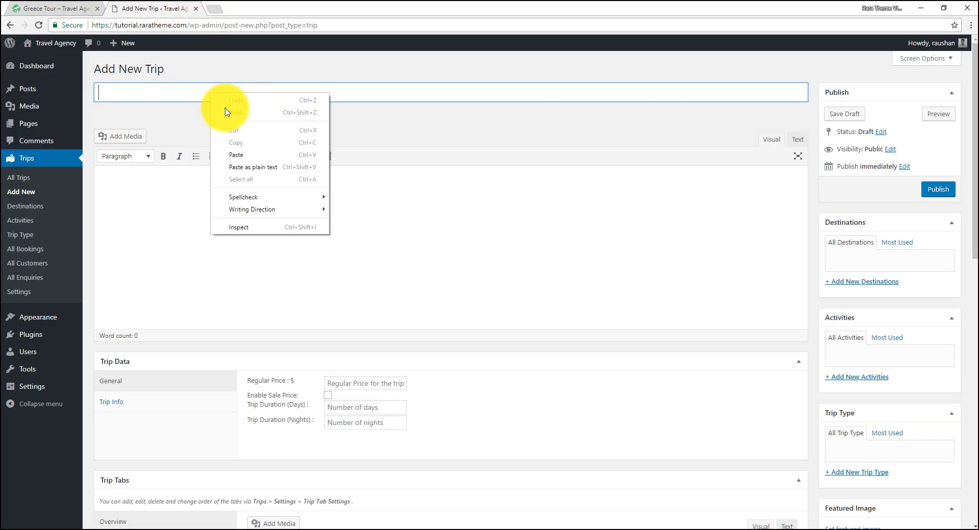
{"action": "left_click", "coordinate": [236, 154]}
{"action": "left_click", "coordinate": [180, 186]}
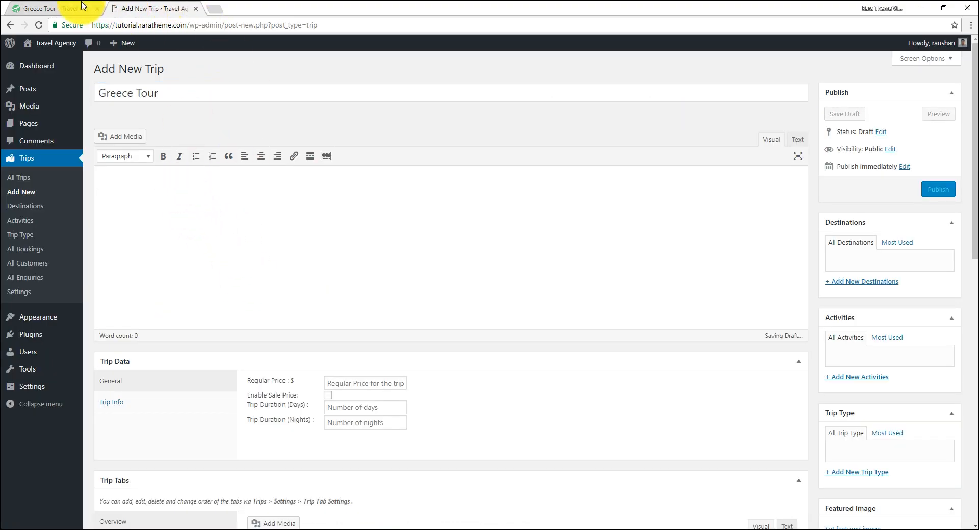
Copy the two Annapurna Circuit description paragraphs from the demo page into the new trip's content editor
{"action": "left_click", "coordinate": [79, 8]}
{"action": "scroll", "coordinate": [281, 280], "scroll_direction": "down", "scroll_amount": 4}
{"action": "left_click_drag", "start_coordinate": [159, 273], "coordinate": [452, 421]}
{"action": "right_click", "coordinate": [403, 297]}
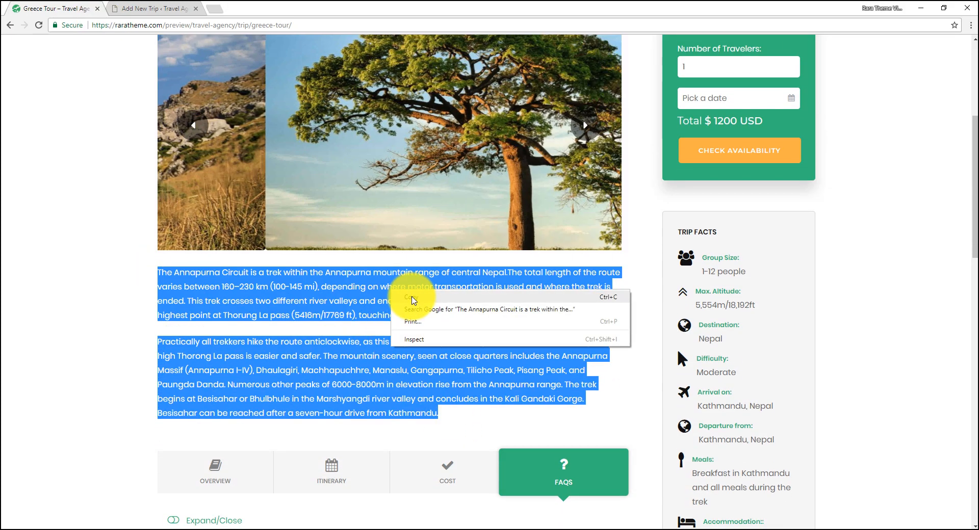
{"action": "left_click", "coordinate": [423, 305]}
{"action": "left_click", "coordinate": [153, 9]}
{"action": "right_click", "coordinate": [187, 191]}
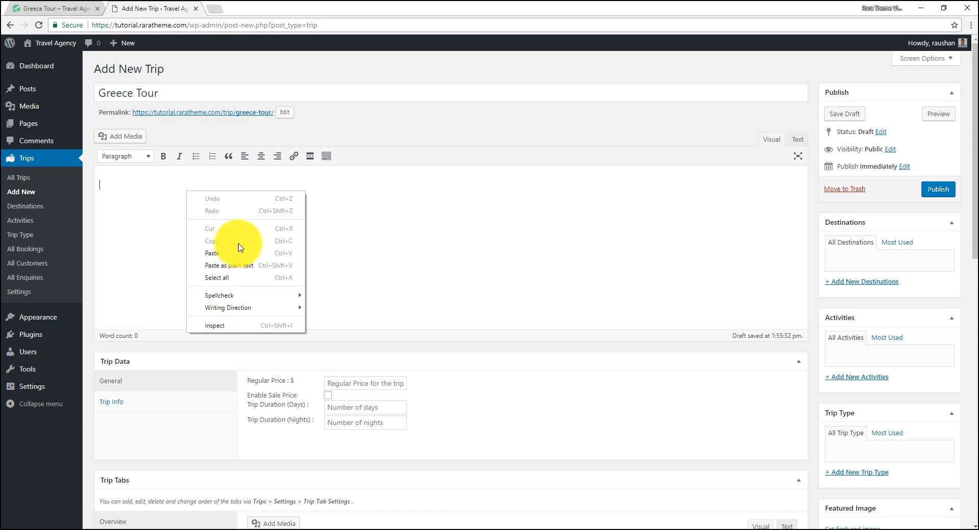
{"action": "left_click", "coordinate": [236, 254]}
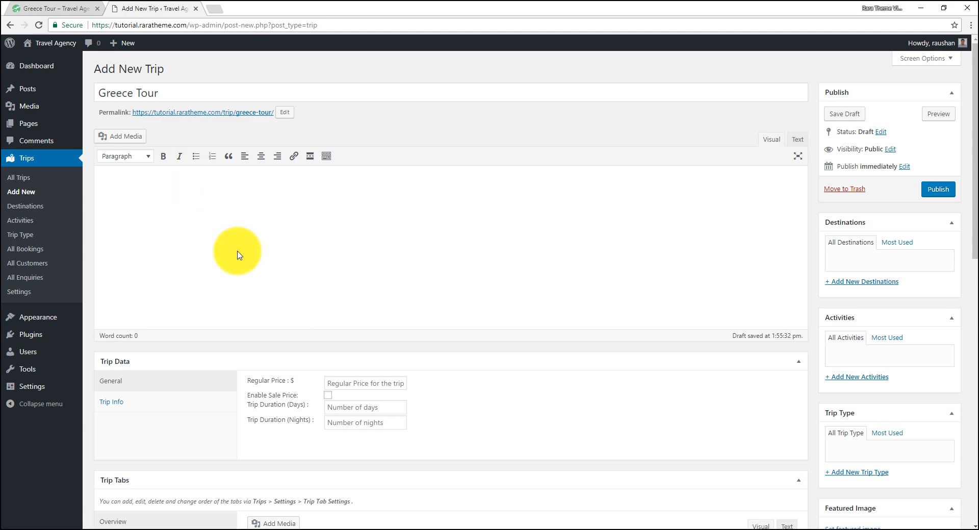
Check the demo page's gallery photos, and enable the new trip's featured image gallery with the straw-hat seaside photo from the Media Library
{"action": "left_click", "coordinate": [51, 5]}
{"action": "scroll", "coordinate": [485, 225], "scroll_direction": "up", "scroll_amount": 3}
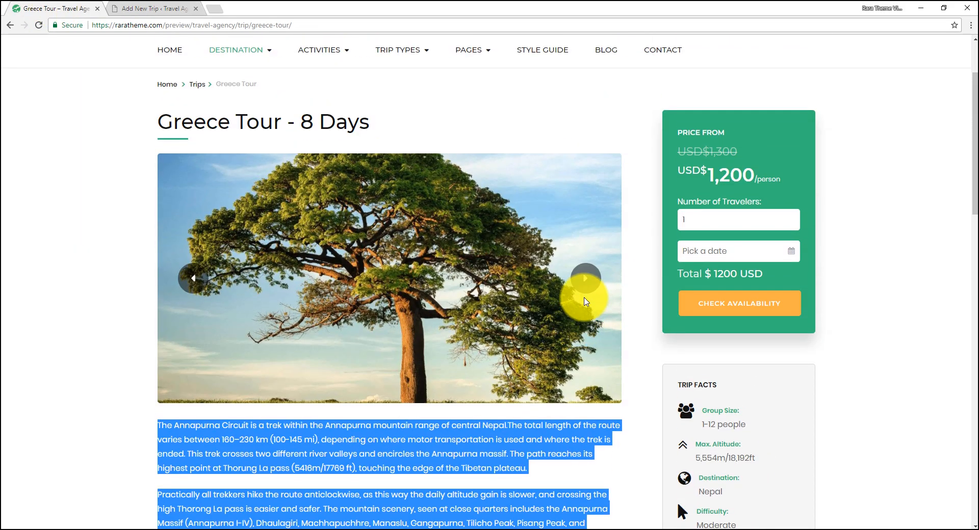
{"action": "left_click", "coordinate": [585, 278]}
{"action": "left_click", "coordinate": [586, 278]}
{"action": "left_click", "coordinate": [586, 278]}
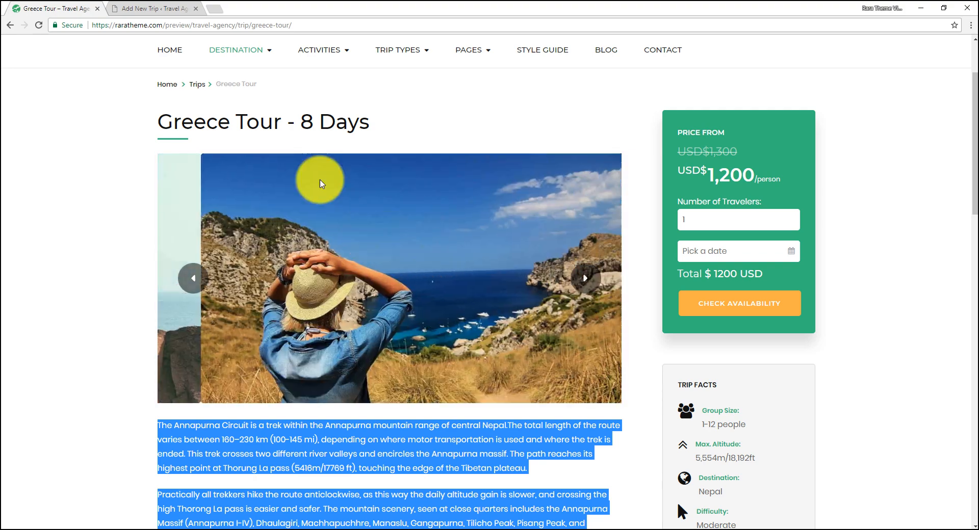
{"action": "left_click", "coordinate": [128, 6]}
{"action": "scroll", "coordinate": [317, 284], "scroll_direction": "down", "scroll_amount": 10}
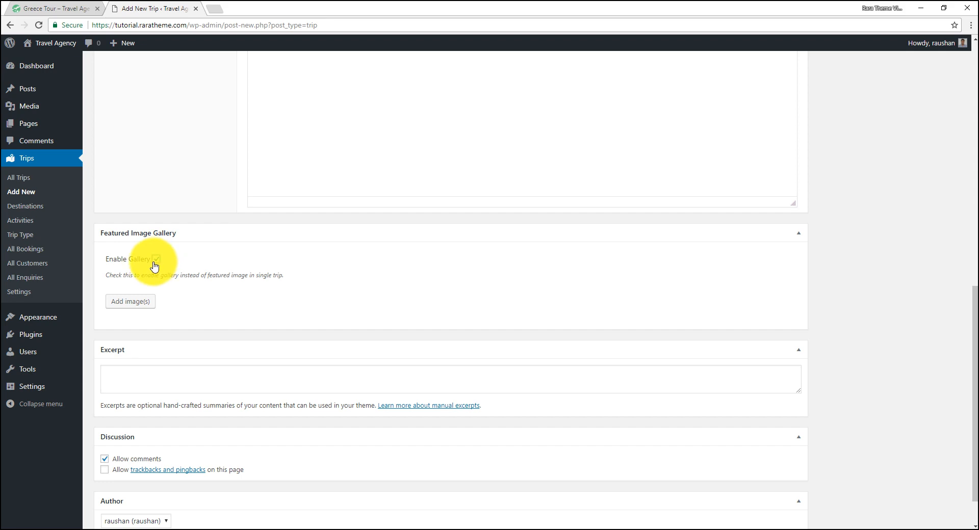
{"action": "left_click", "coordinate": [131, 301]}
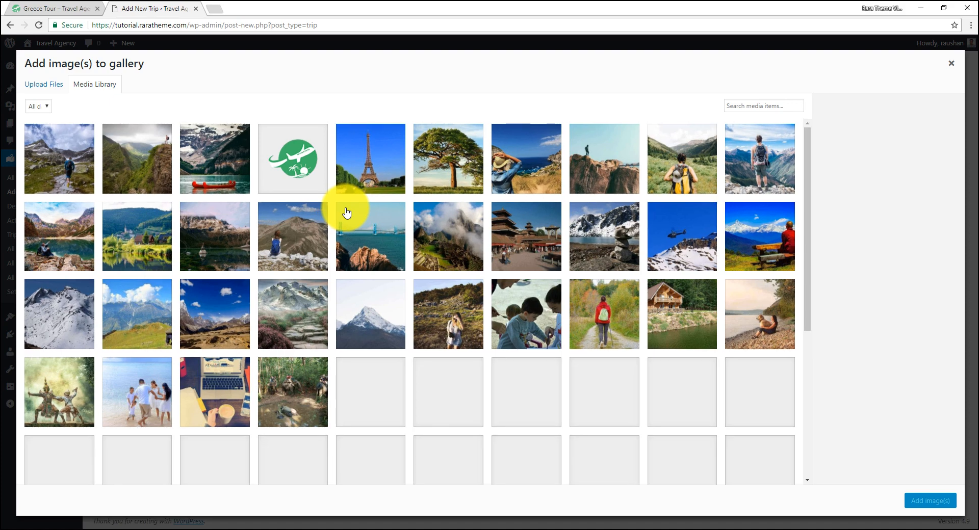
{"action": "left_click", "coordinate": [525, 161]}
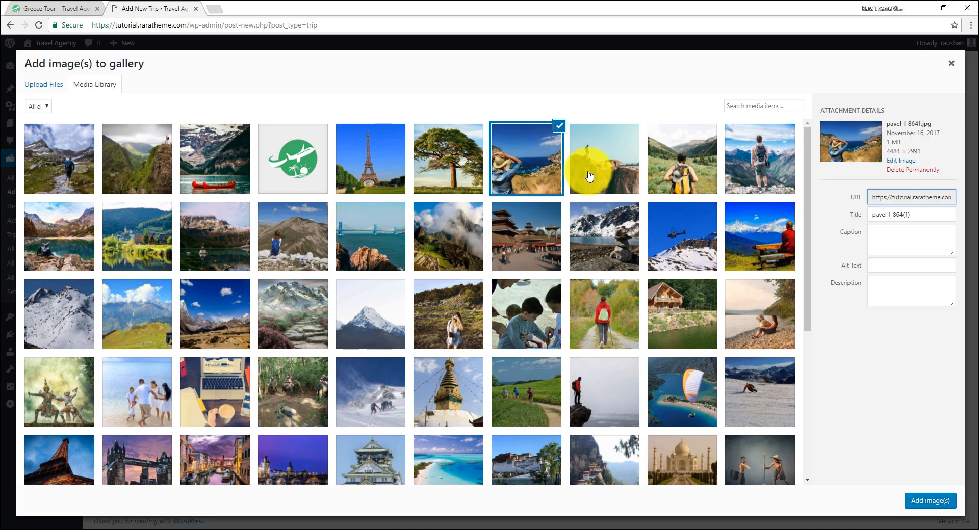
{"action": "left_click", "coordinate": [918, 500]}
Add the hiker-on-rocks, tree and yellow-backpack photos to the trip gallery and move the tree photo to second place
{"action": "left_click", "coordinate": [131, 302]}
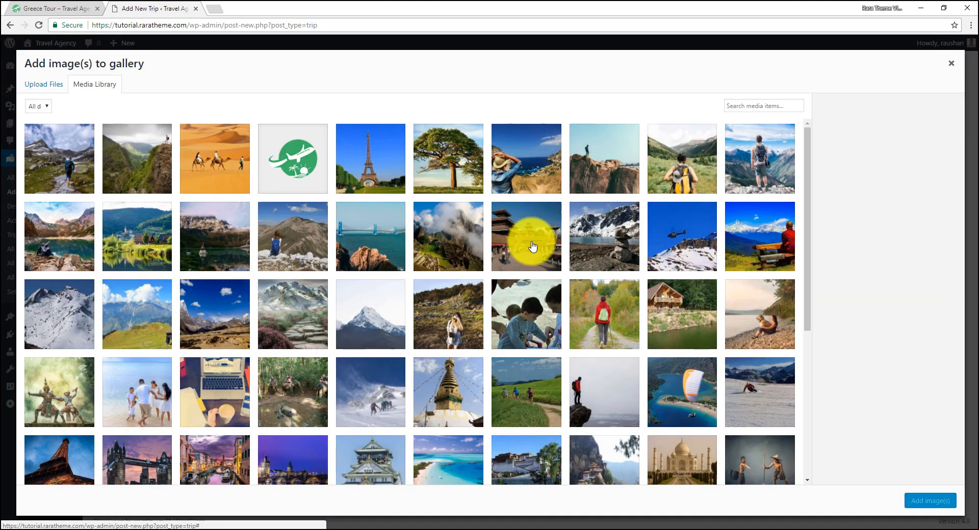
{"action": "left_click", "coordinate": [584, 154]}
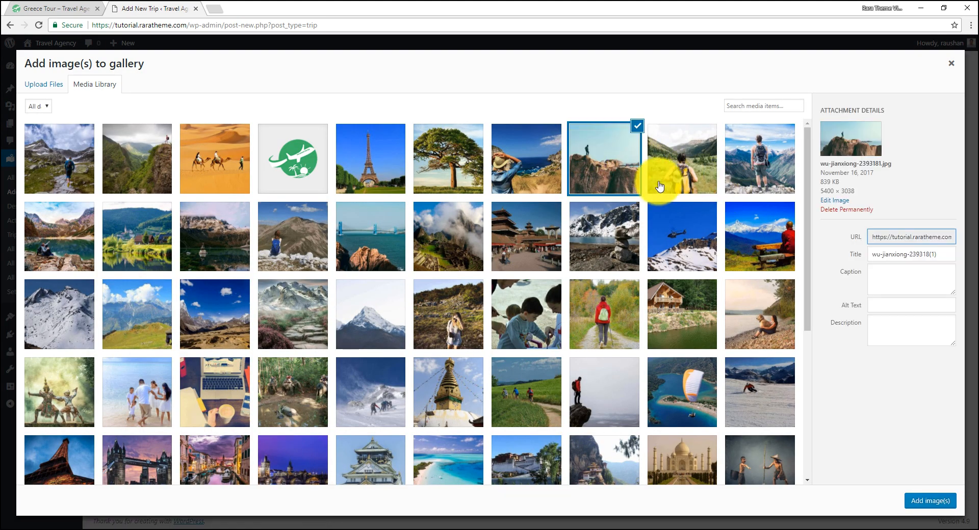
{"action": "left_click", "coordinate": [452, 156]}
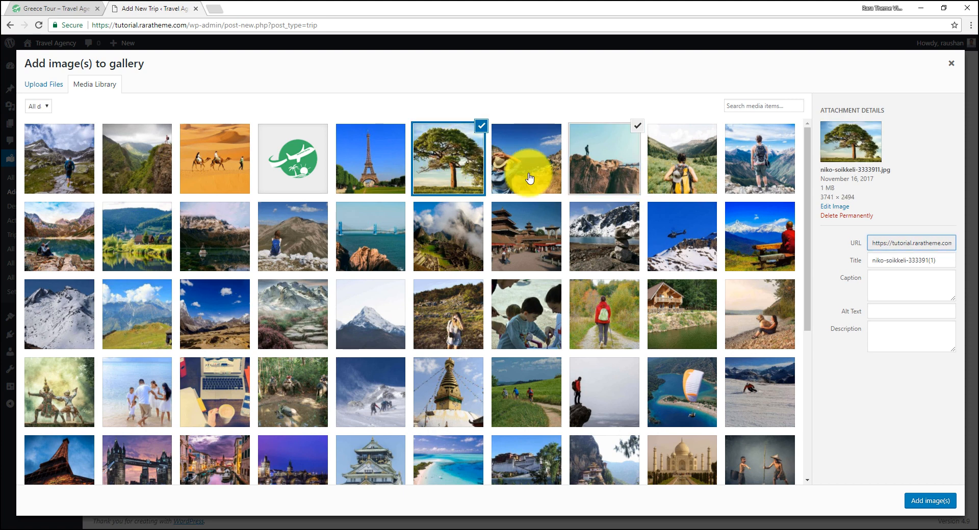
{"action": "left_click", "coordinate": [693, 170]}
{"action": "left_click", "coordinate": [929, 500]}
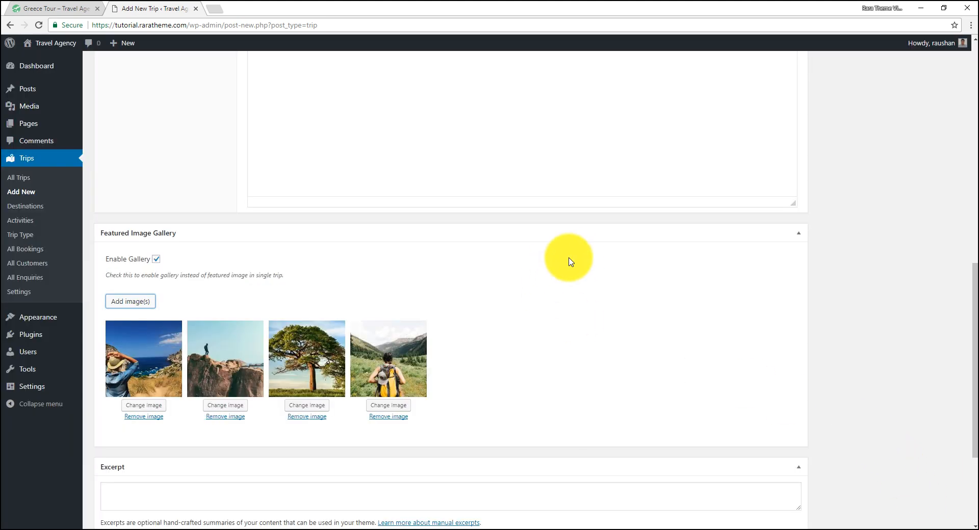
{"action": "left_click_drag", "start_coordinate": [290, 346], "coordinate": [219, 347]}
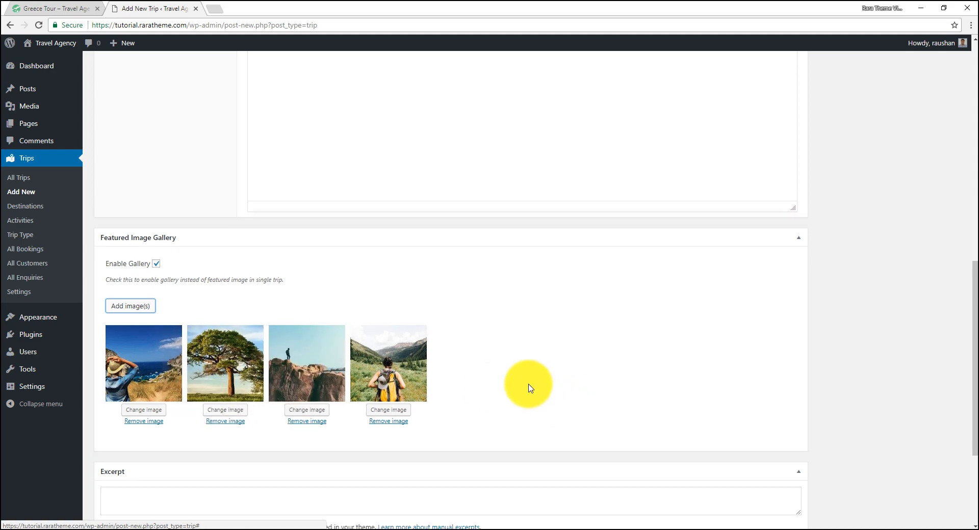
Publish the Greece Tour trip and open its permalink in a new tab
{"action": "scroll", "coordinate": [529, 386], "scroll_direction": "up", "scroll_amount": 12}
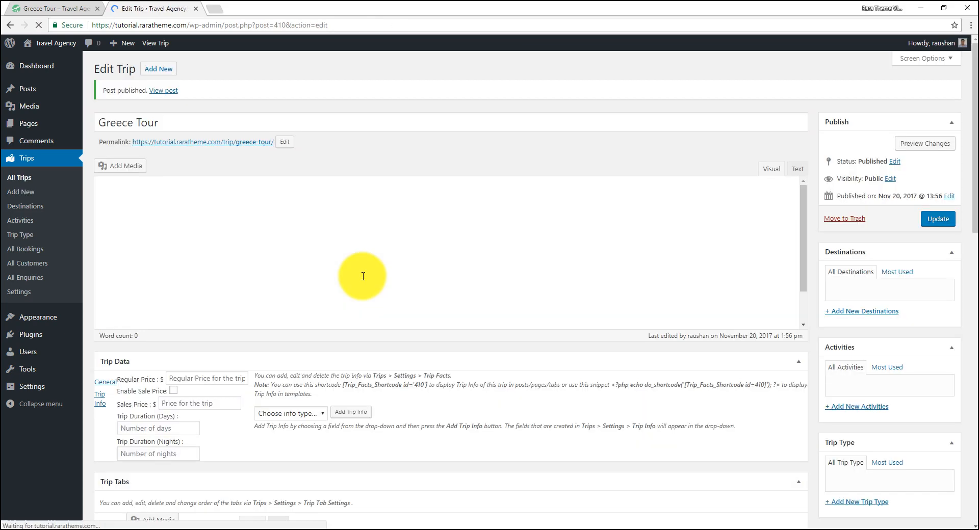
{"action": "right_click", "coordinate": [215, 143]}
{"action": "left_click", "coordinate": [237, 149]}
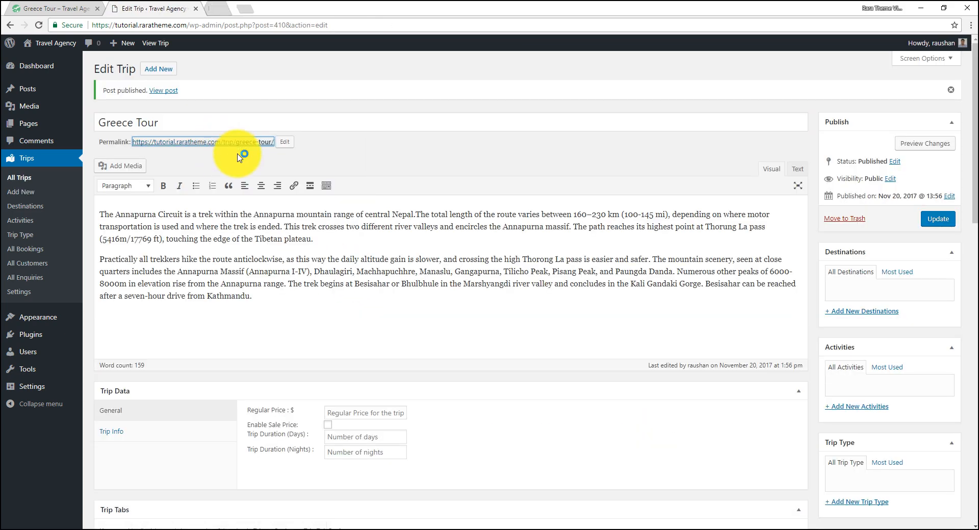
{"action": "left_click", "coordinate": [232, 8]}
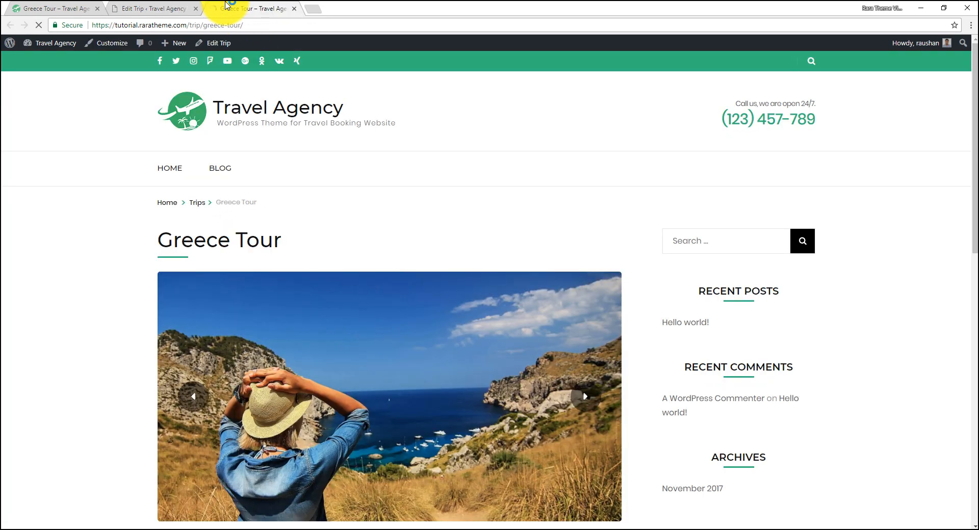
Examine the published Greece Tour page, checking its title, image gallery and description
{"action": "left_click_drag", "start_coordinate": [159, 238], "coordinate": [316, 251]}
{"action": "scroll", "coordinate": [337, 257], "scroll_direction": "down", "scroll_amount": 3}
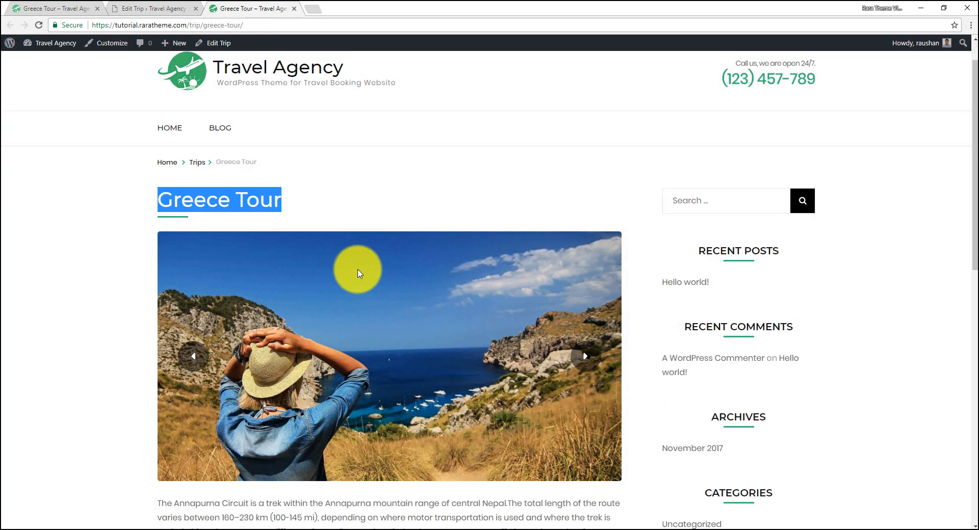
{"action": "left_click", "coordinate": [584, 244]}
{"action": "left_click", "coordinate": [585, 244]}
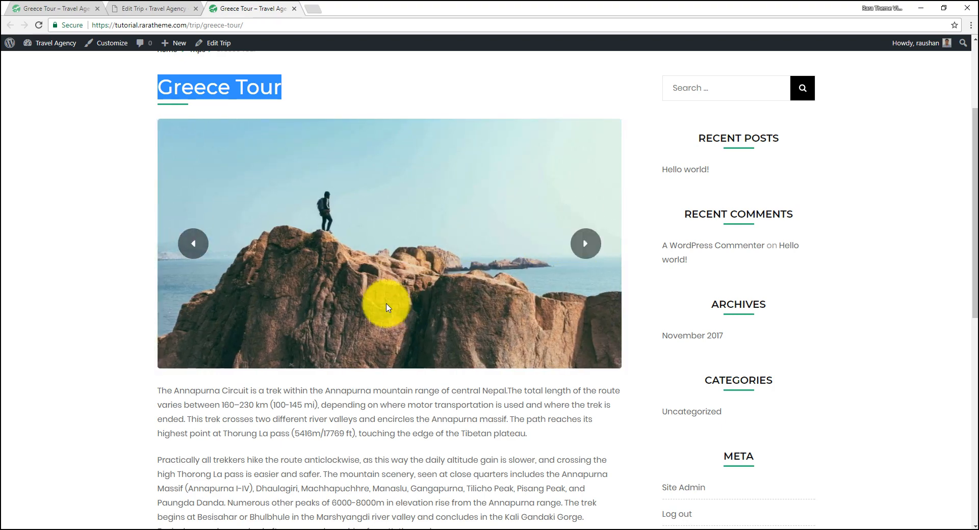
{"action": "scroll", "coordinate": [380, 304], "scroll_direction": "down", "scroll_amount": 4}
{"action": "scroll", "coordinate": [404, 338], "scroll_direction": "up", "scroll_amount": 6}
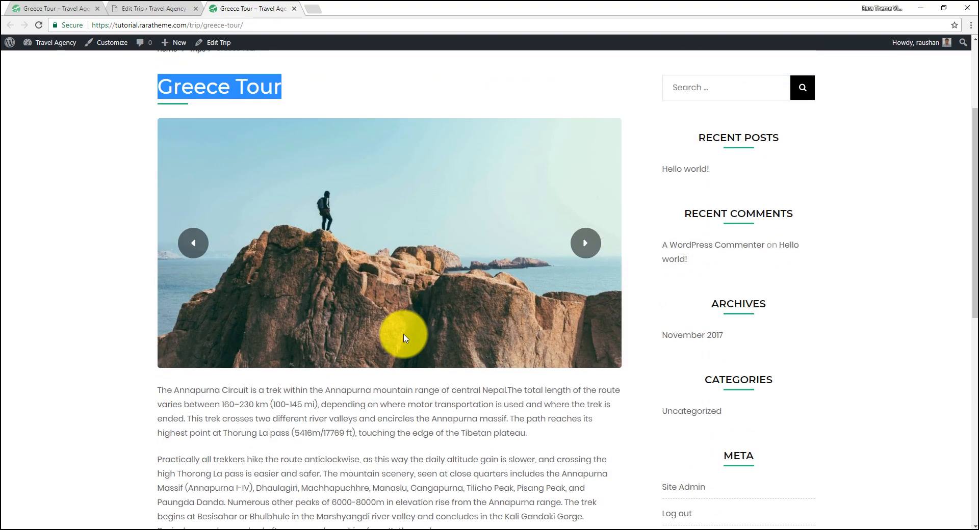
Review the published Greece Tour description and compare it with the demo trip page
{"action": "scroll", "coordinate": [400, 335], "scroll_direction": "down", "scroll_amount": 6}
{"action": "left_click_drag", "start_coordinate": [159, 186], "coordinate": [177, 201]}
{"action": "left_click_drag", "start_coordinate": [280, 269], "coordinate": [444, 339]}
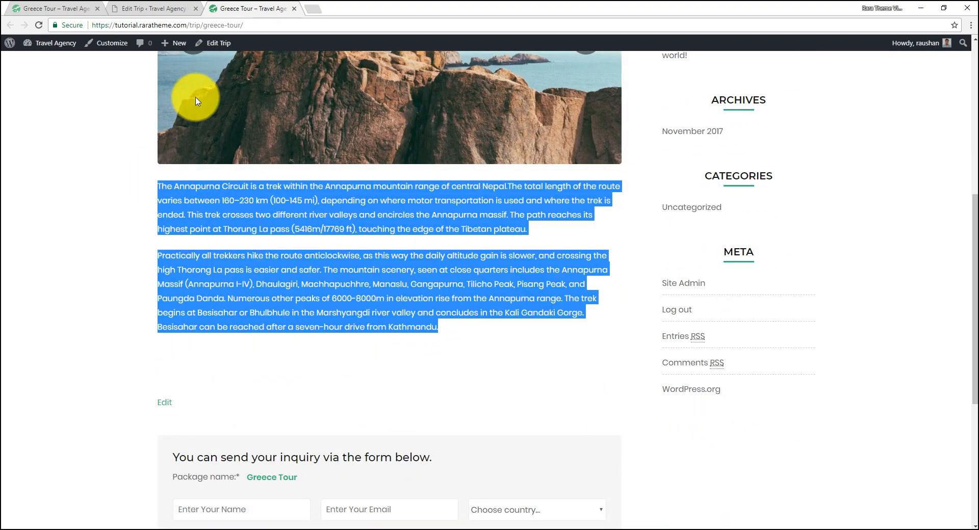
{"action": "left_click", "coordinate": [150, 7]}
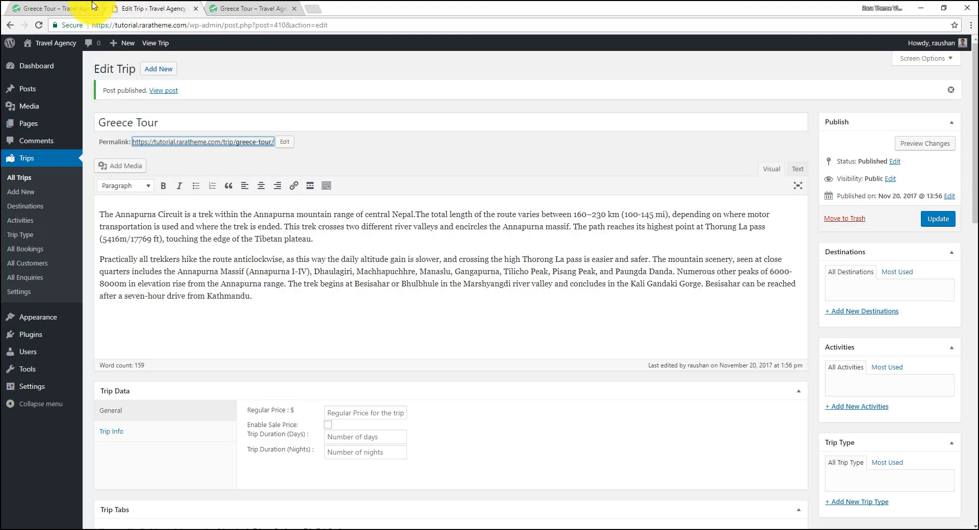
{"action": "left_click", "coordinate": [71, 6]}
{"action": "left_click", "coordinate": [507, 464]}
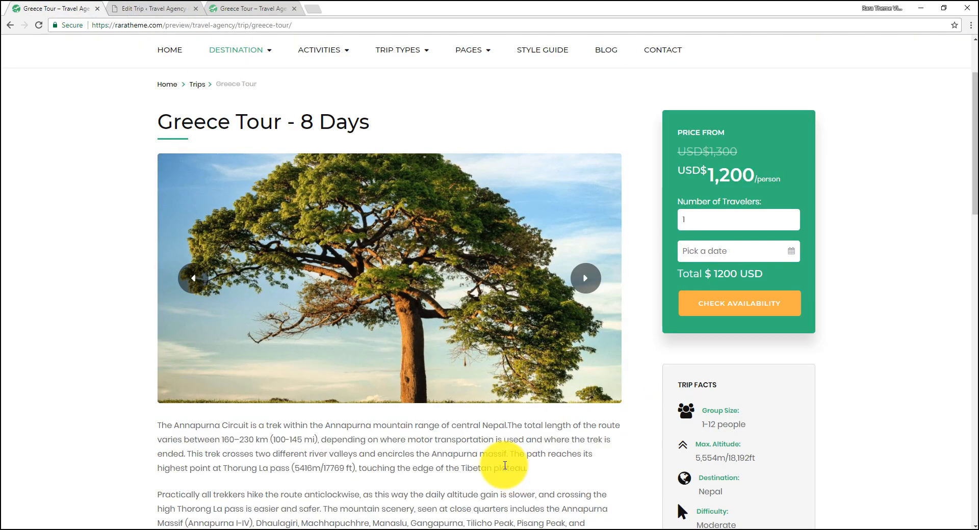
{"action": "scroll", "coordinate": [504, 466], "scroll_direction": "down", "scroll_amount": 3}
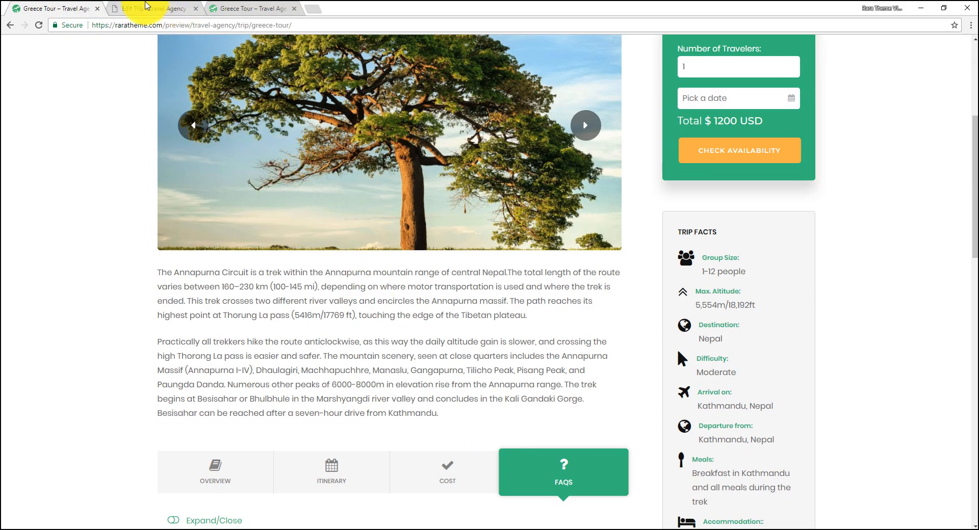
Enable the sale price in the trip's data and match the demo with a regular price of 1300 and a sales price of 1200
{"action": "left_click", "coordinate": [147, 8]}
{"action": "scroll", "coordinate": [204, 281], "scroll_direction": "down", "scroll_amount": 5}
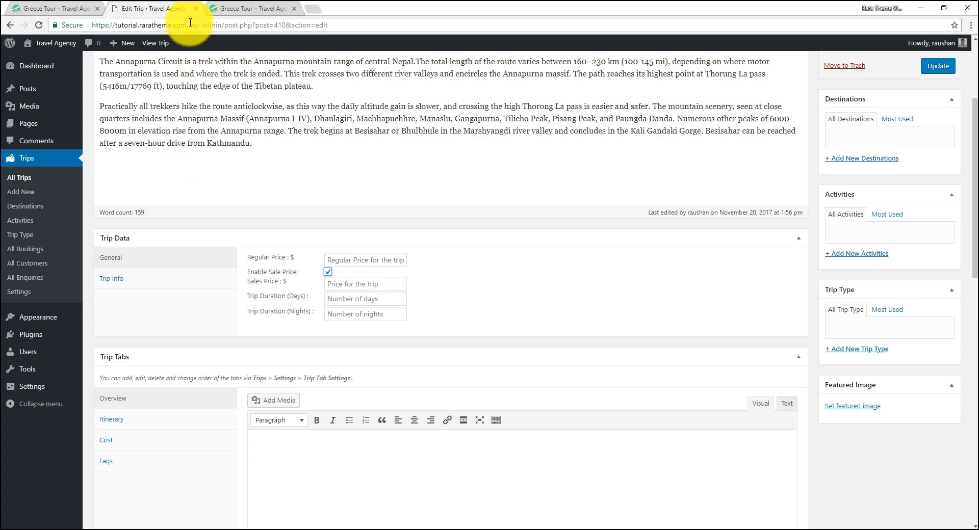
{"action": "left_click", "coordinate": [78, 5]}
{"action": "scroll", "coordinate": [422, 208], "scroll_direction": "up", "scroll_amount": 5}
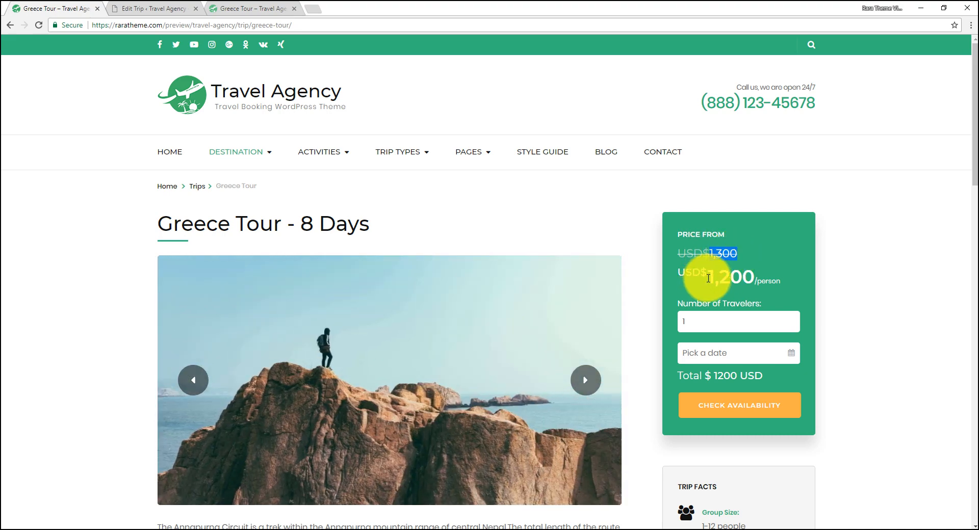
{"action": "left_click_drag", "start_coordinate": [708, 278], "coordinate": [747, 278]}
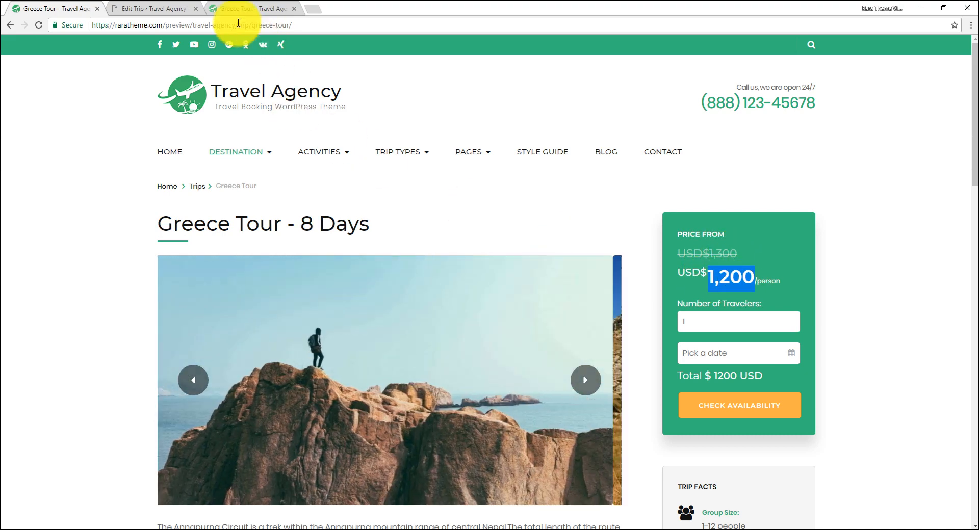
{"action": "left_click", "coordinate": [142, 9]}
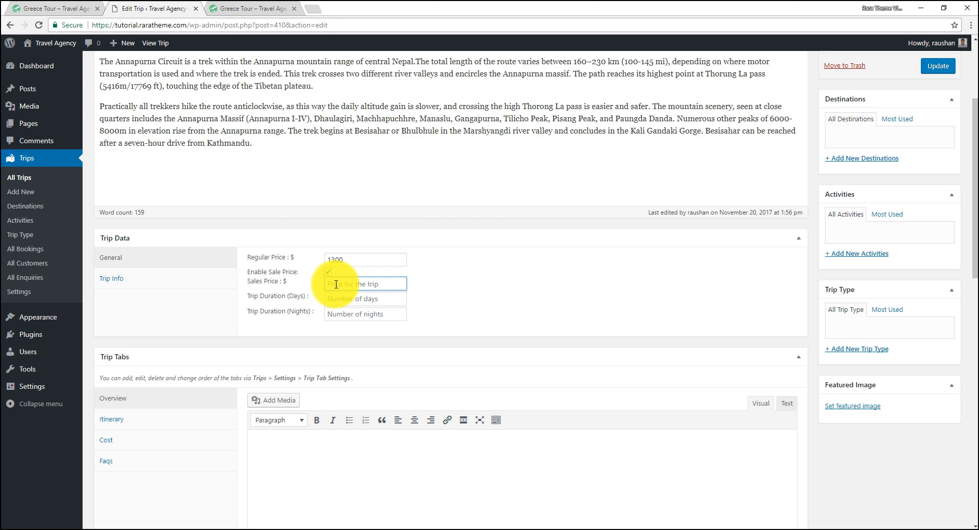
{"action": "left_click", "coordinate": [514, 291]}
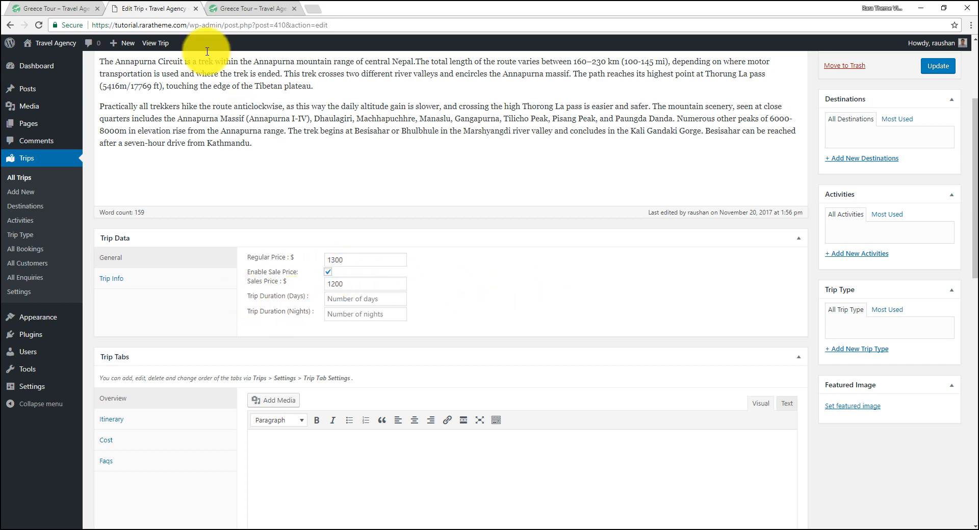
Check the duration in the demo's title, set the trip duration to 8 days and 7 nights, and update the trip
{"action": "left_click", "coordinate": [247, 7]}
{"action": "scroll", "coordinate": [328, 163], "scroll_direction": "up", "scroll_amount": 5}
{"action": "left_click", "coordinate": [65, 7]}
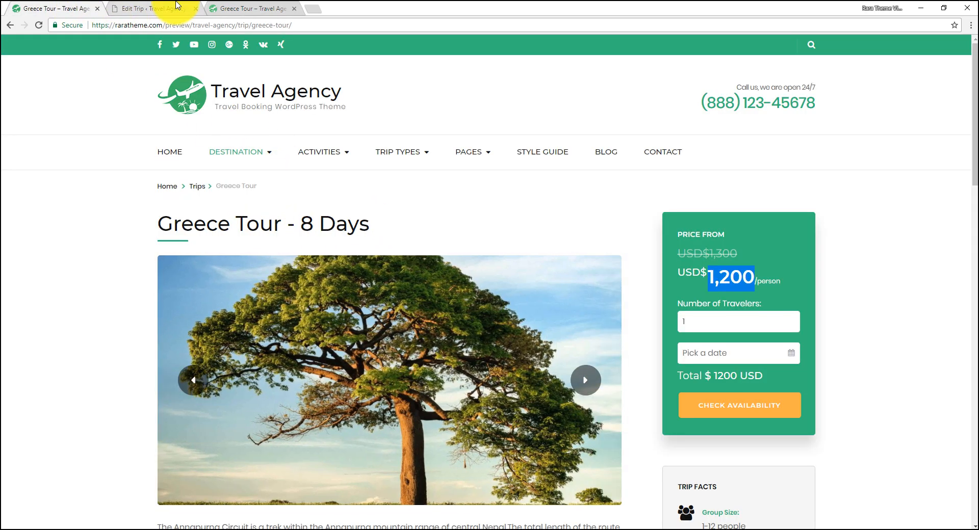
{"action": "left_click", "coordinate": [177, 6]}
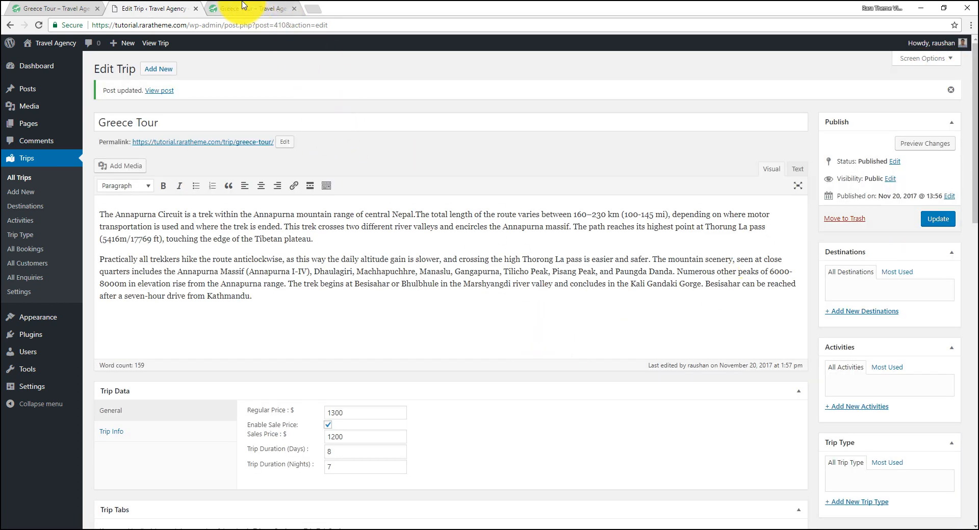
Reload the published Greece Tour page and examine its title, price box and description
{"action": "left_click", "coordinate": [243, 6]}
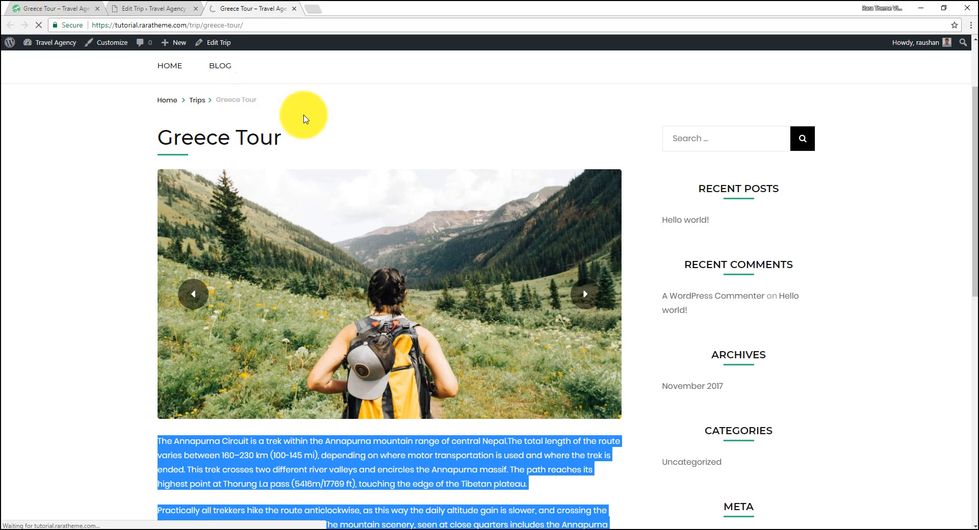
{"action": "scroll", "coordinate": [449, 256], "scroll_direction": "down", "scroll_amount": 4}
{"action": "scroll", "coordinate": [450, 258], "scroll_direction": "up", "scroll_amount": 4}
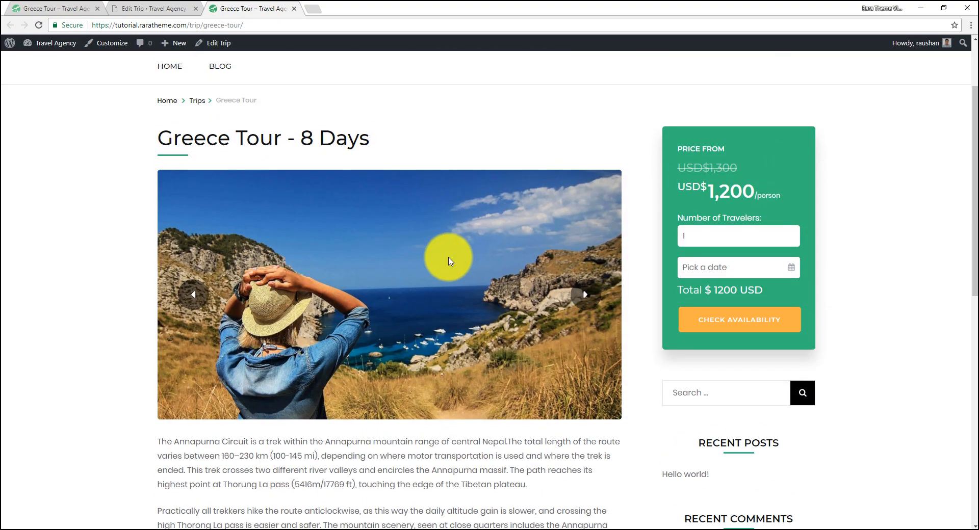
{"action": "left_click_drag", "start_coordinate": [158, 139], "coordinate": [594, 164]}
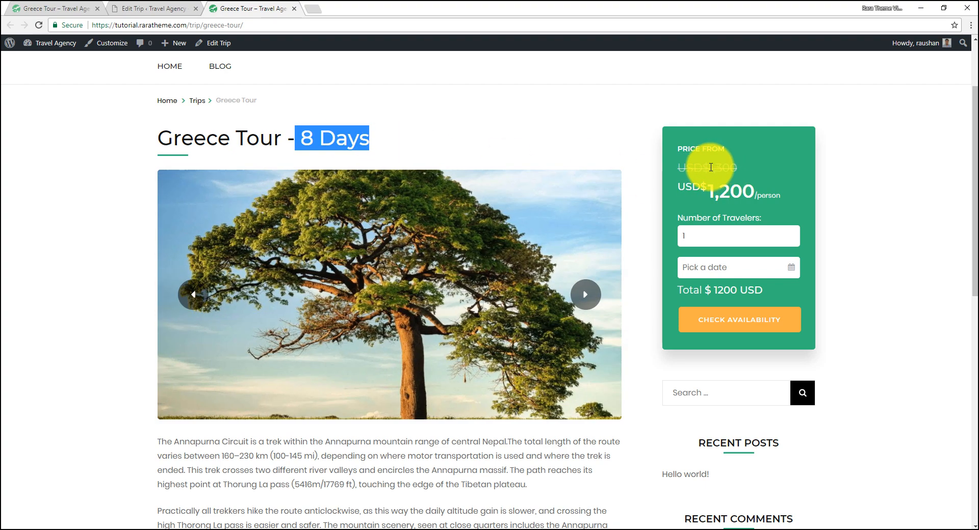
{"action": "left_click_drag", "start_coordinate": [737, 168], "coordinate": [708, 170]}
{"action": "scroll", "coordinate": [312, 274], "scroll_direction": "down", "scroll_amount": 4}
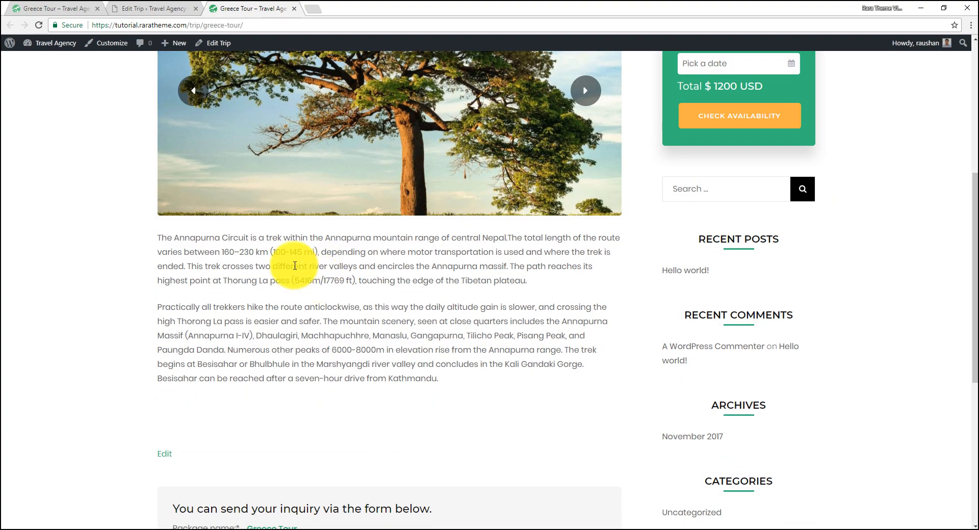
{"action": "left_click_drag", "start_coordinate": [154, 235], "coordinate": [466, 393]}
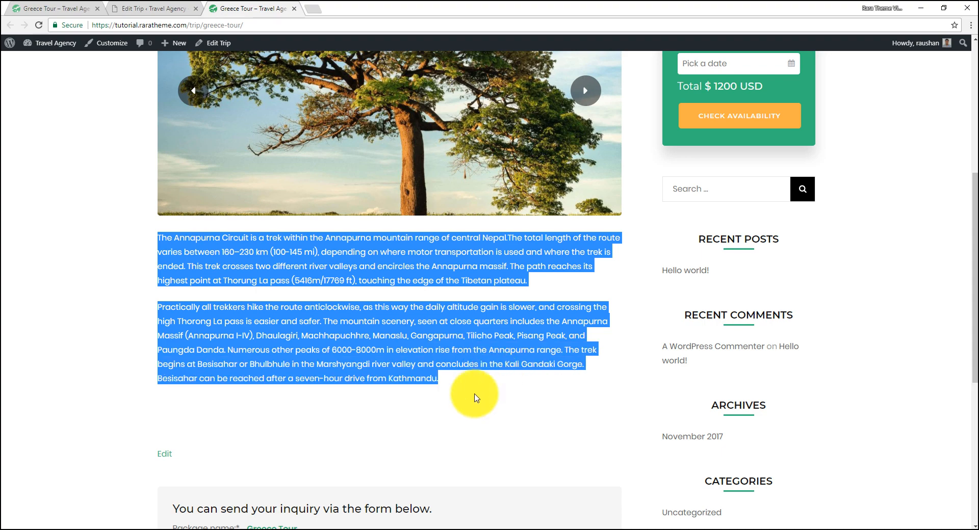
{"action": "left_click", "coordinate": [404, 373]}
Review the demo page's Trip Facts and the info types available under Trip Info in the Greece Tour trip's data
{"action": "left_click", "coordinate": [150, 6]}
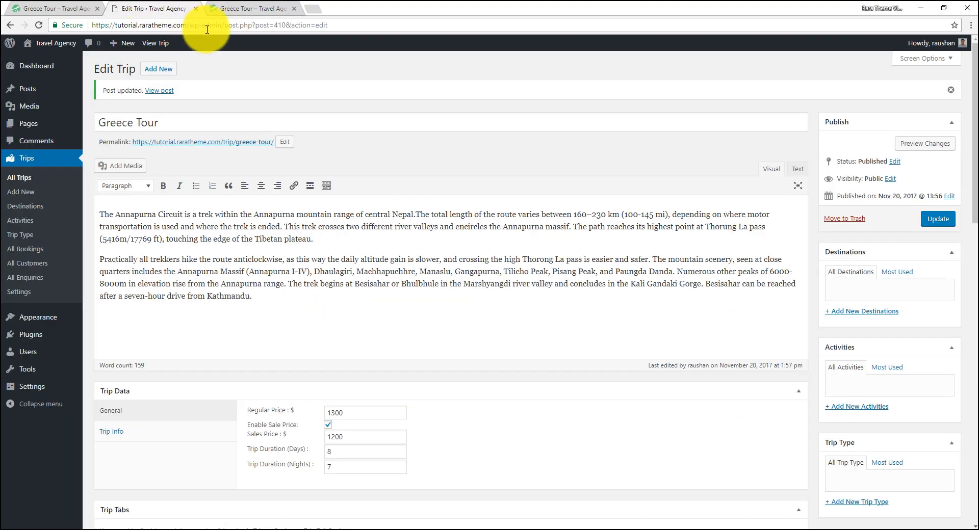
{"action": "left_click", "coordinate": [257, 7]}
{"action": "left_click", "coordinate": [83, 6]}
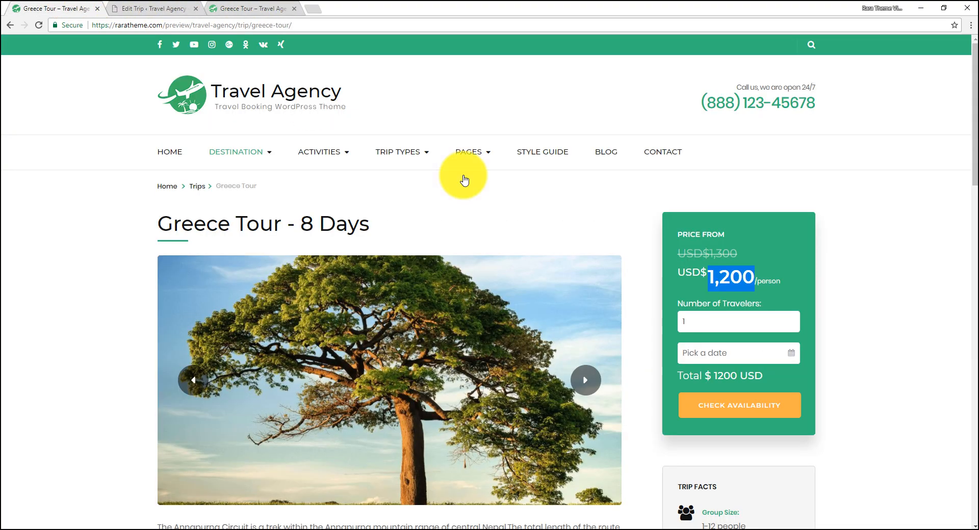
{"action": "scroll", "coordinate": [800, 407], "scroll_direction": "down", "scroll_amount": 10}
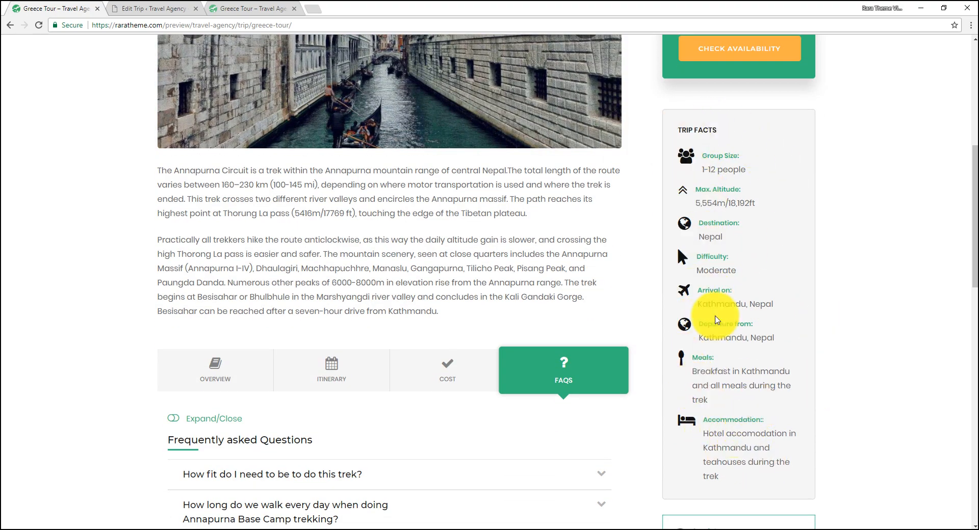
{"action": "left_click", "coordinate": [159, 6]}
{"action": "scroll", "coordinate": [372, 277], "scroll_direction": "down", "scroll_amount": 2}
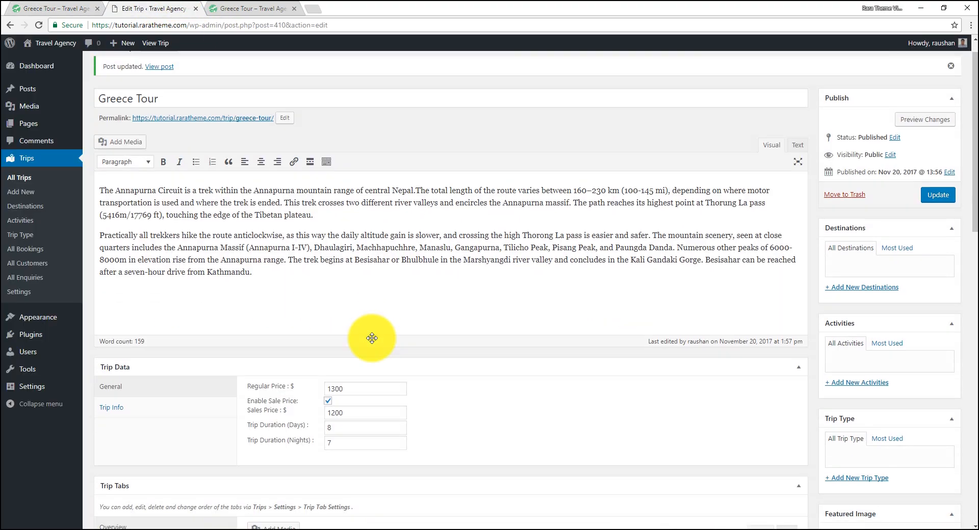
{"action": "left_click", "coordinate": [113, 327]}
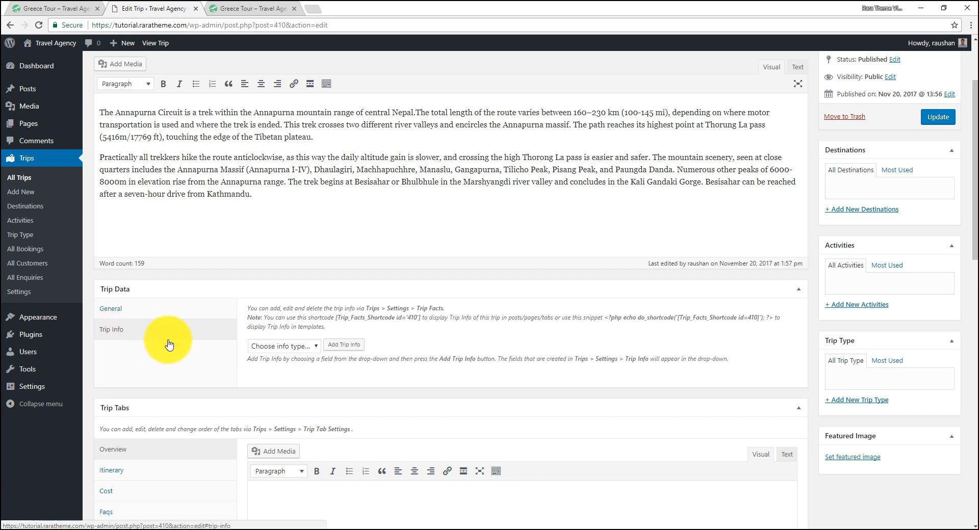
{"action": "left_click", "coordinate": [301, 347]}
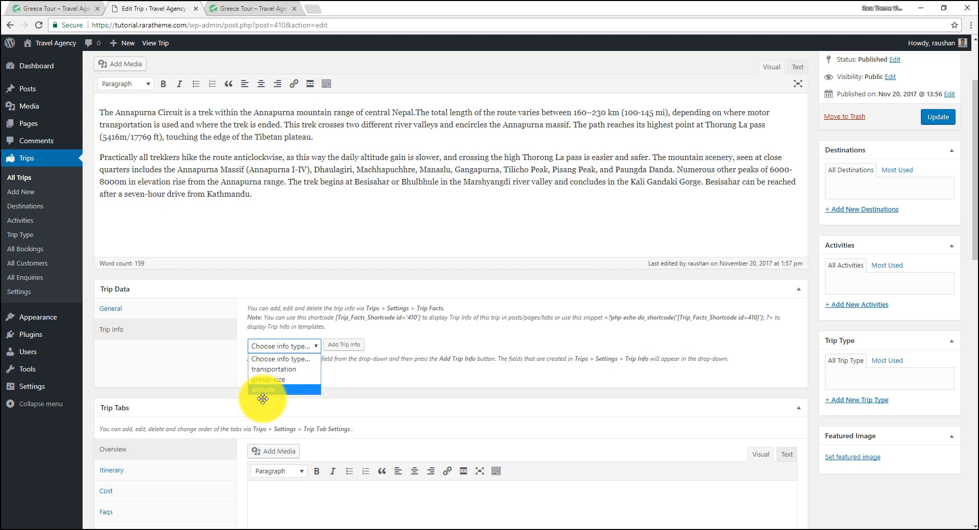
{"action": "left_click", "coordinate": [368, 386]}
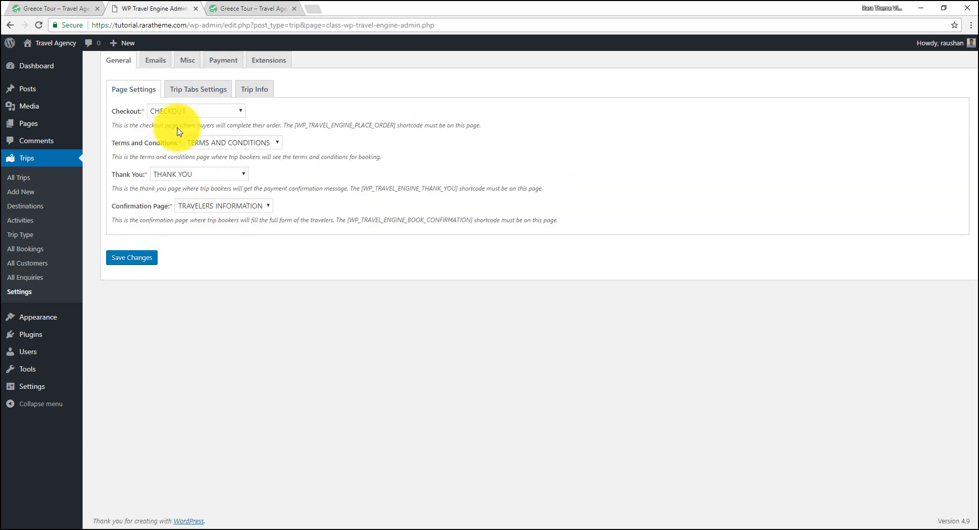
Open the Trip Info field settings for trips and compare the existing fields with the demo's Trip Facts
{"action": "left_click", "coordinate": [254, 89]}
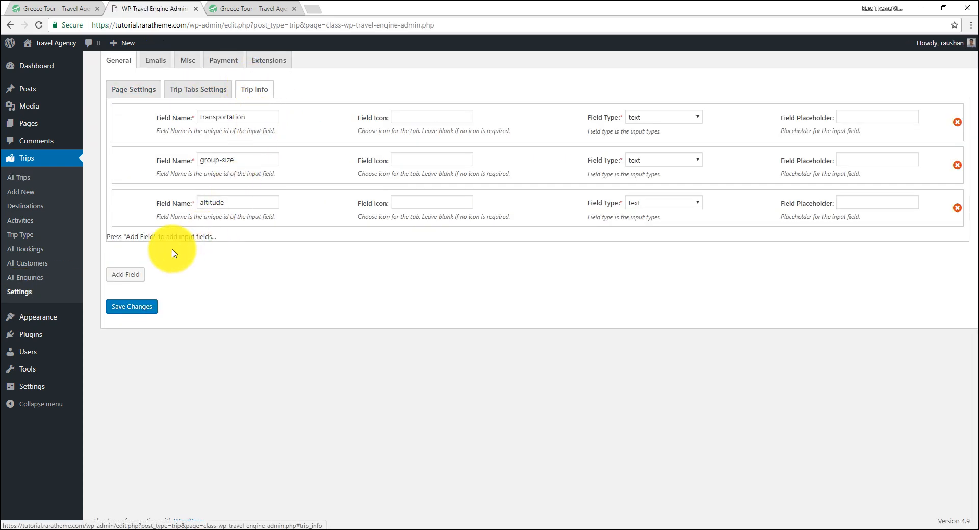
{"action": "left_click", "coordinate": [240, 8]}
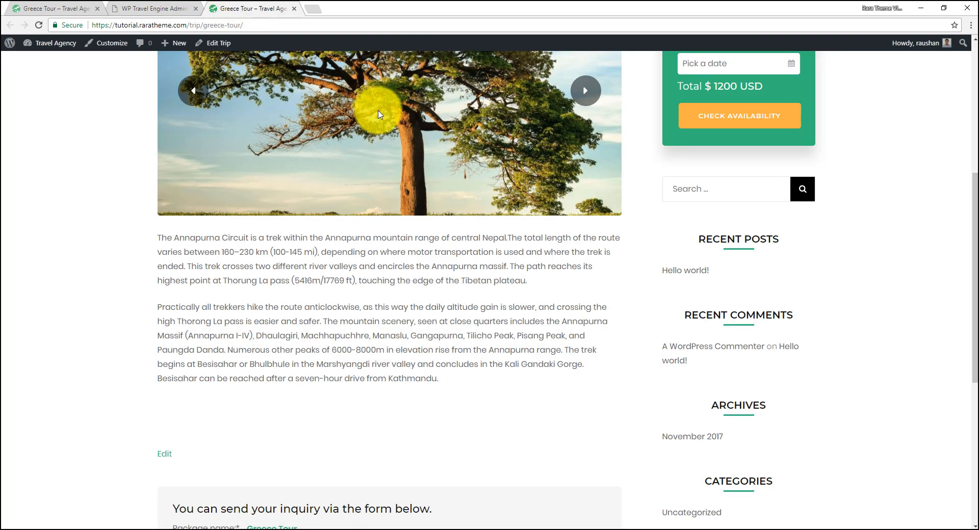
{"action": "left_click", "coordinate": [56, 5]}
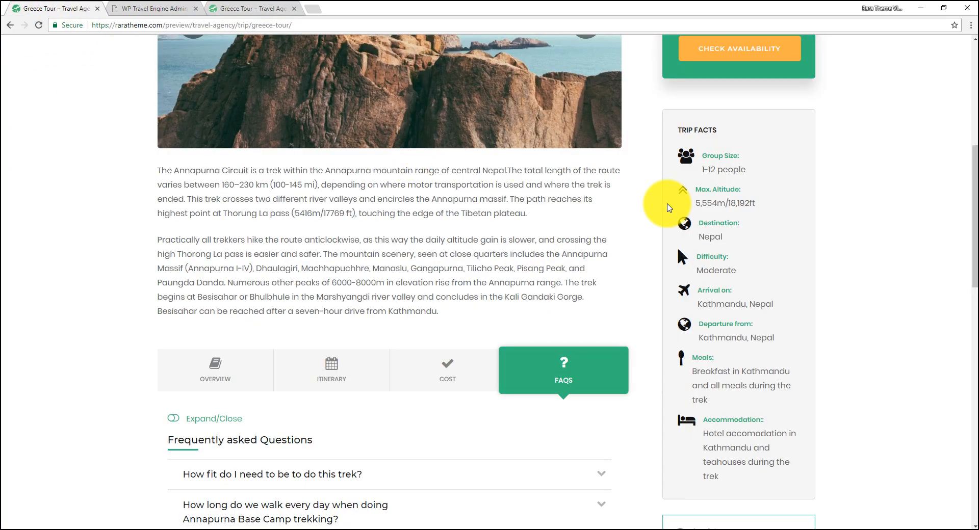
{"action": "left_click_drag", "start_coordinate": [694, 189], "coordinate": [707, 190]}
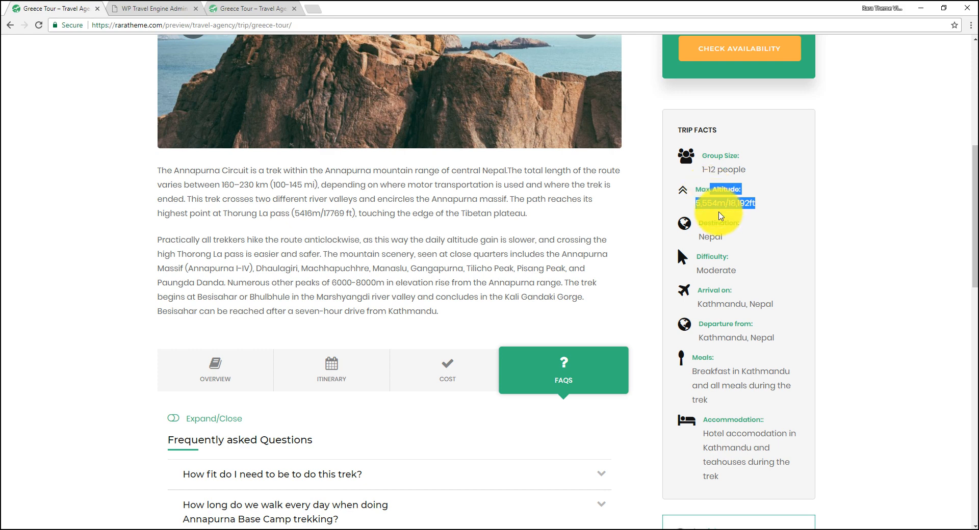
{"action": "left_click_drag", "start_coordinate": [696, 223], "coordinate": [718, 222]}
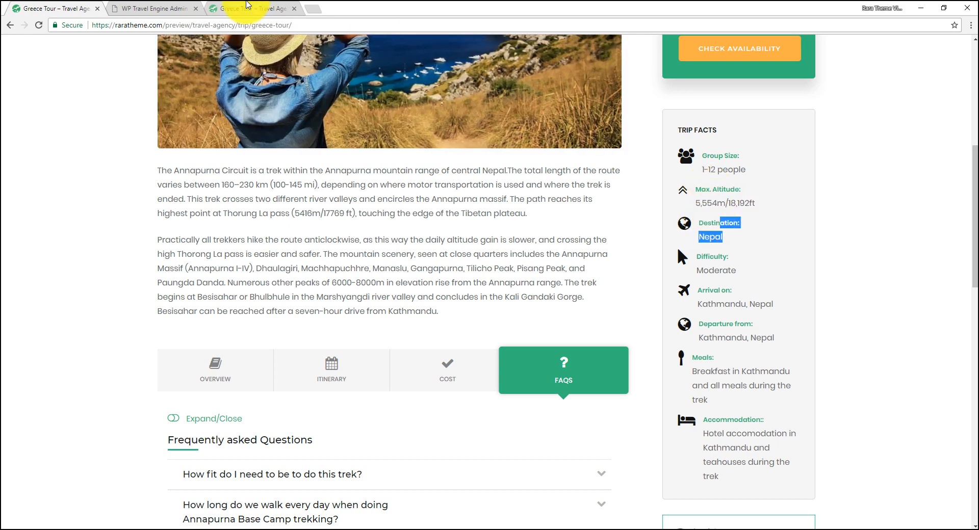
{"action": "left_click", "coordinate": [168, 6]}
Add a Trip Info field named Destination with the fa fa-globe icon and the text field type
{"action": "left_click", "coordinate": [128, 275]}
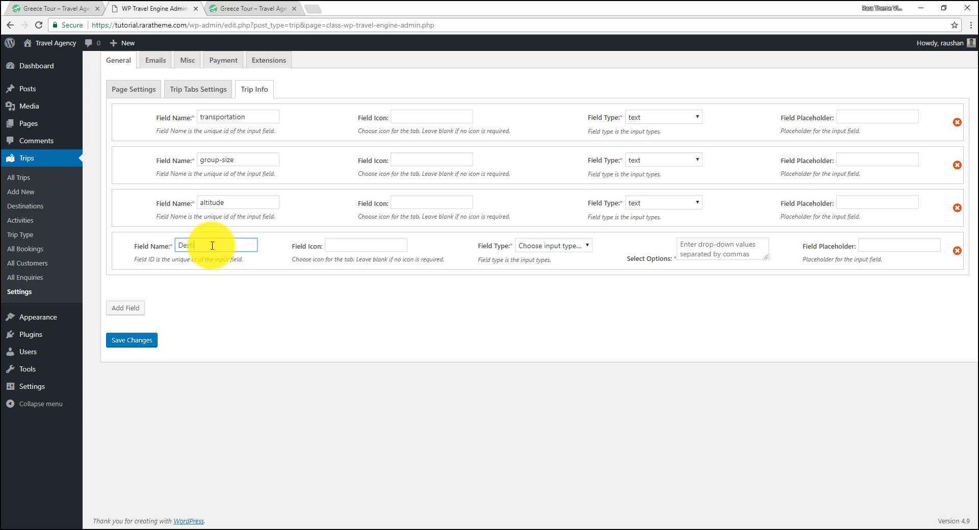
{"action": "left_click", "coordinate": [212, 245]}
{"action": "type", "text": "Destination"}
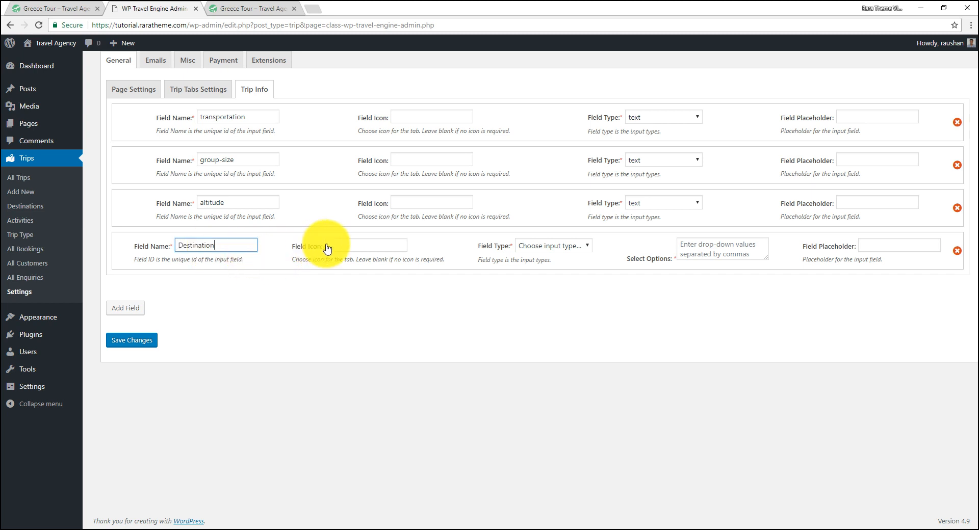
{"action": "left_click", "coordinate": [345, 248]}
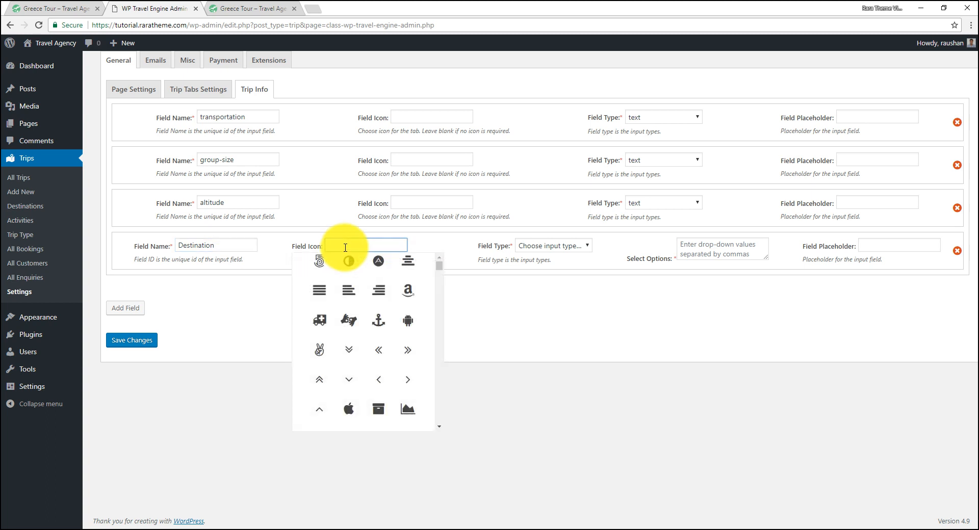
{"action": "type", "text": "glo"}
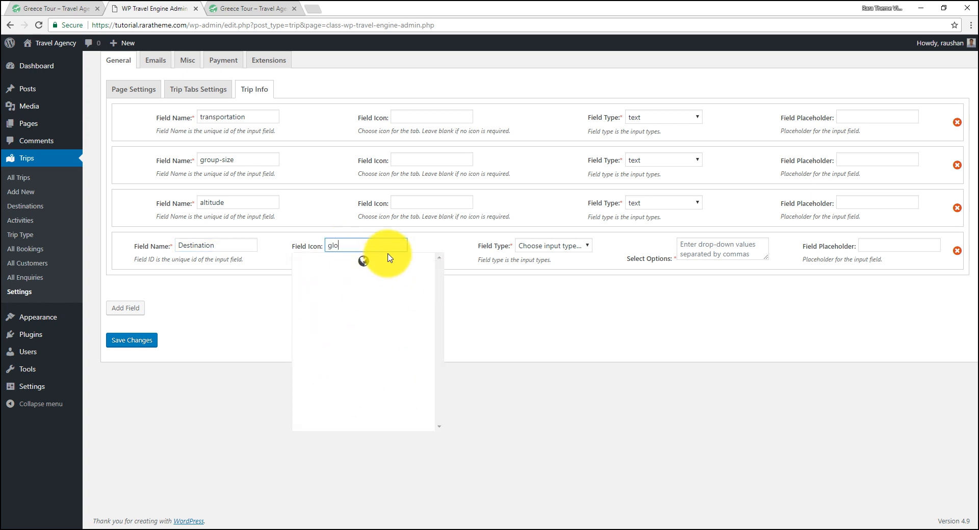
{"action": "left_click", "coordinate": [362, 262]}
{"action": "left_click", "coordinate": [536, 248]}
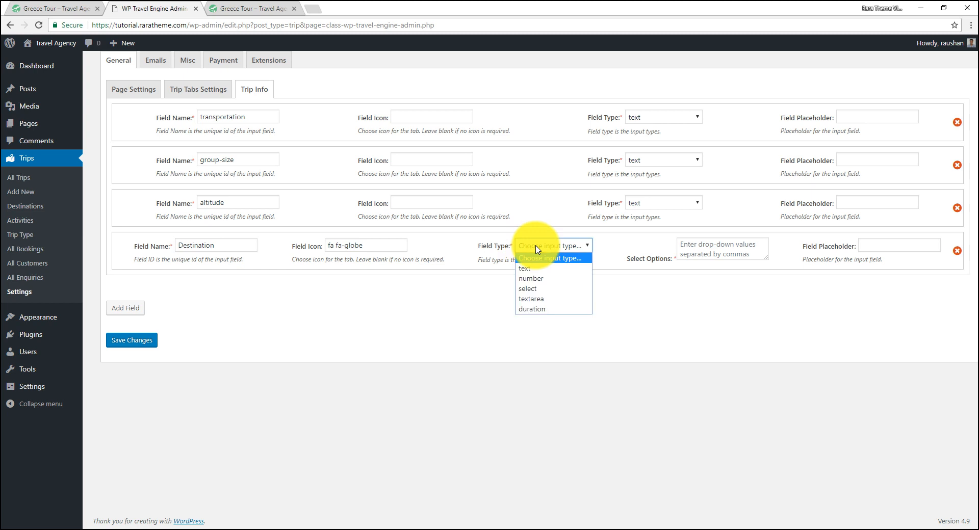
{"action": "left_click", "coordinate": [551, 269]}
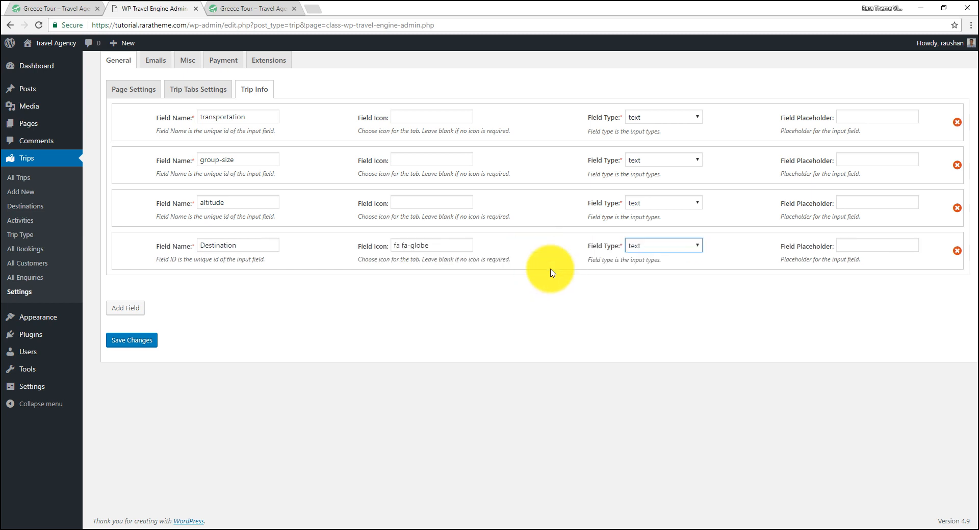
Add a Trip Info field named Arrival On with the fa fa-plane icon and the text field type, following the demo's Trip Facts
{"action": "left_click", "coordinate": [133, 308]}
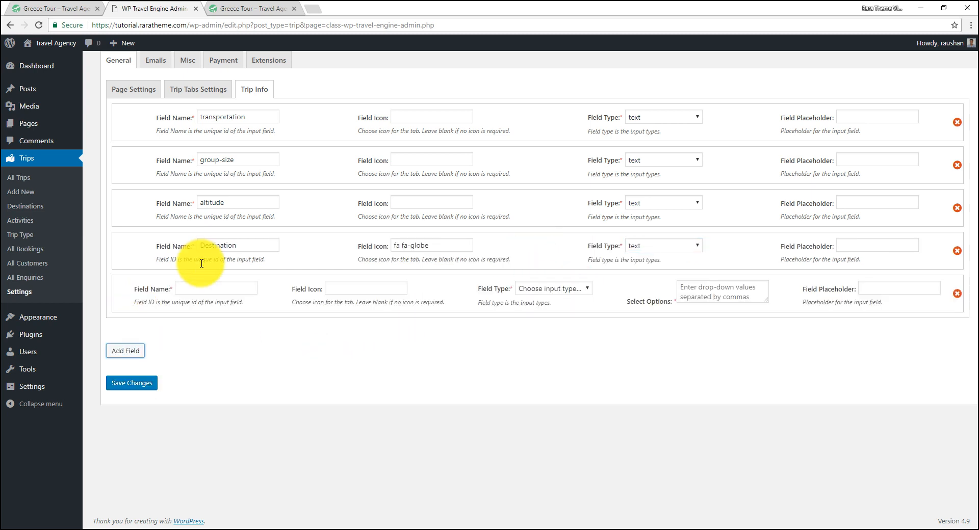
{"action": "left_click", "coordinate": [71, 9]}
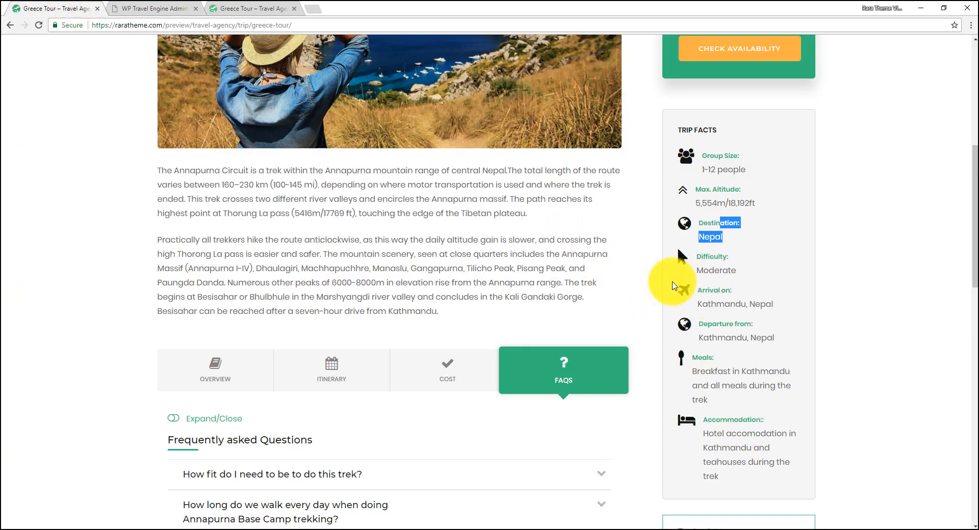
{"action": "left_click", "coordinate": [148, 9]}
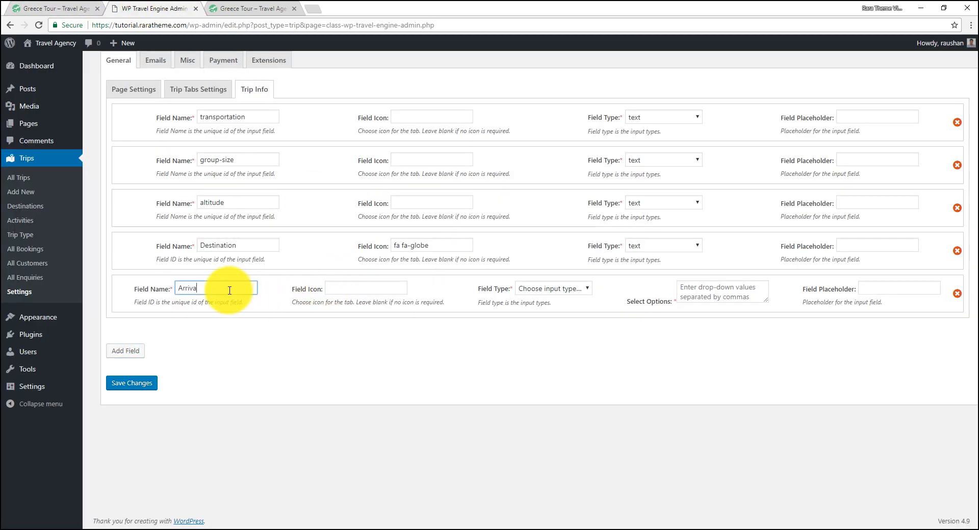
{"action": "left_click", "coordinate": [352, 289]}
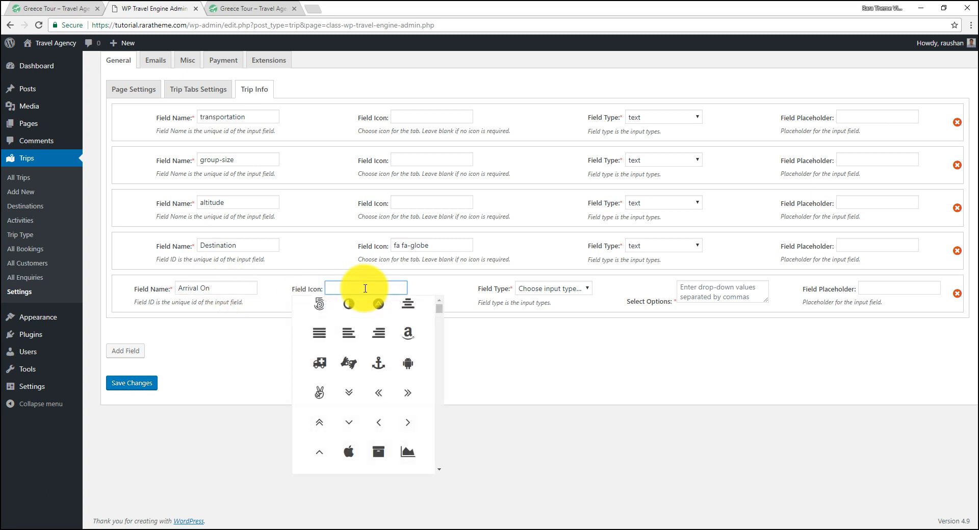
{"action": "type", "text": "pla"}
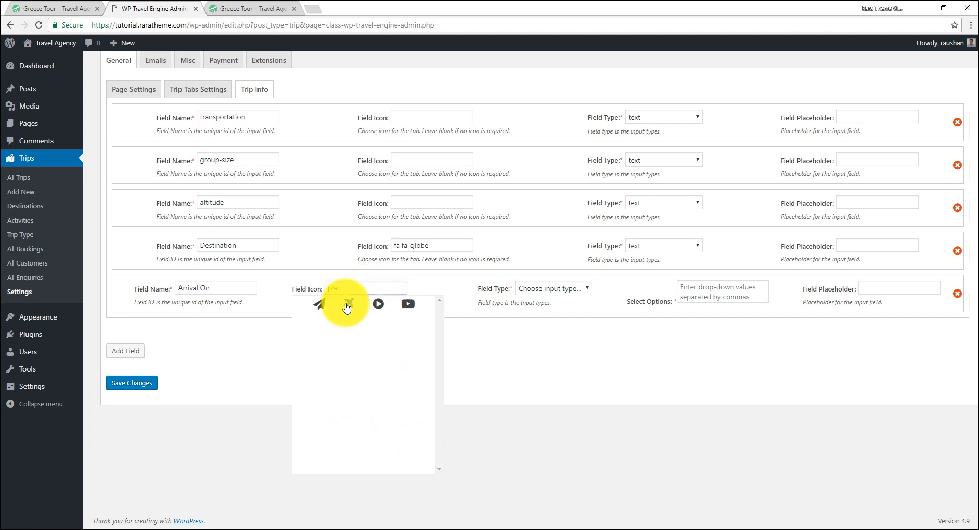
{"action": "left_click", "coordinate": [347, 306]}
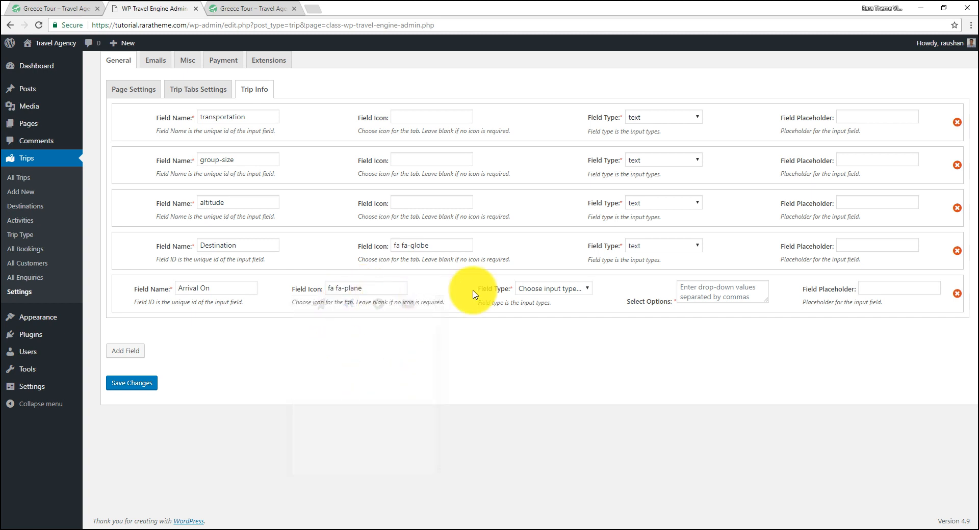
{"action": "left_click", "coordinate": [575, 295]}
{"action": "left_click", "coordinate": [545, 309]}
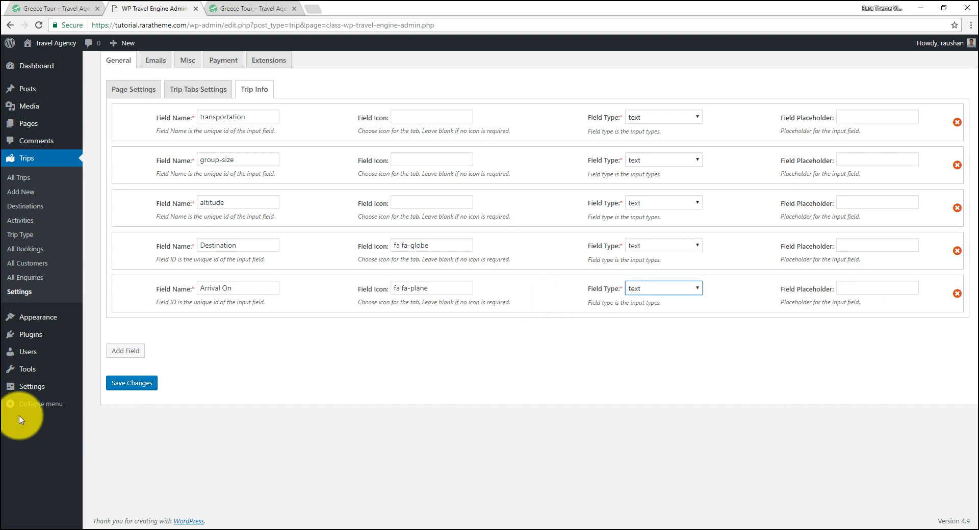
Add a Trip Info field named Meals with the fa fa-spoon icon and the text field type, following the demo's Trip Facts
{"action": "left_click", "coordinate": [126, 351]}
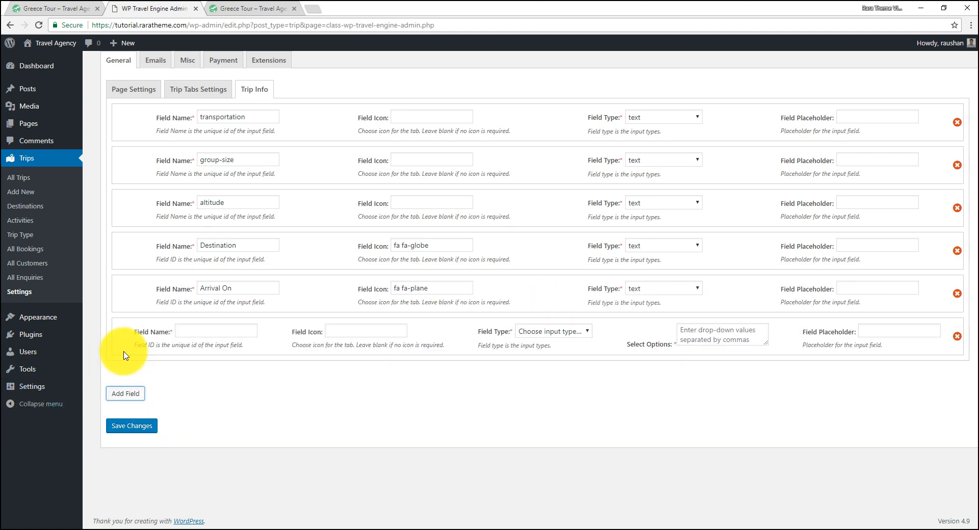
{"action": "left_click", "coordinate": [78, 6]}
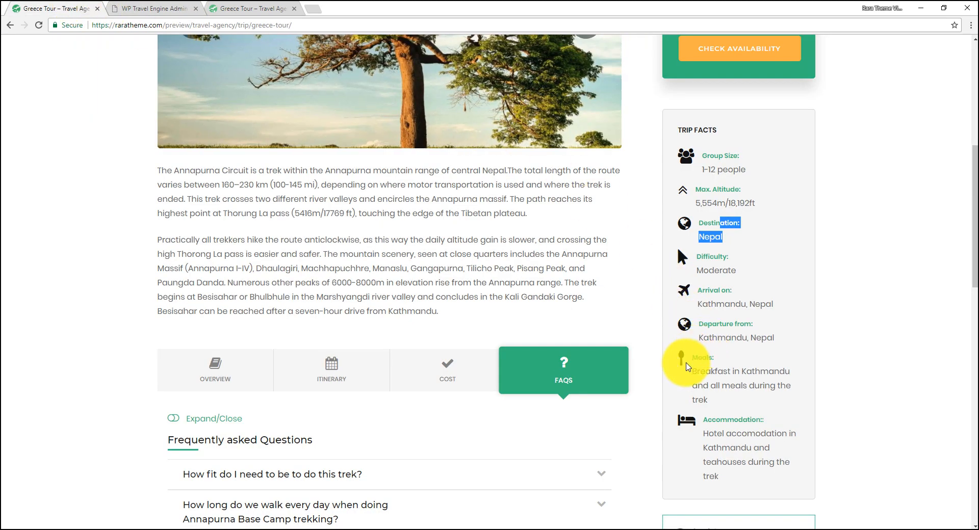
{"action": "left_click", "coordinate": [158, 8]}
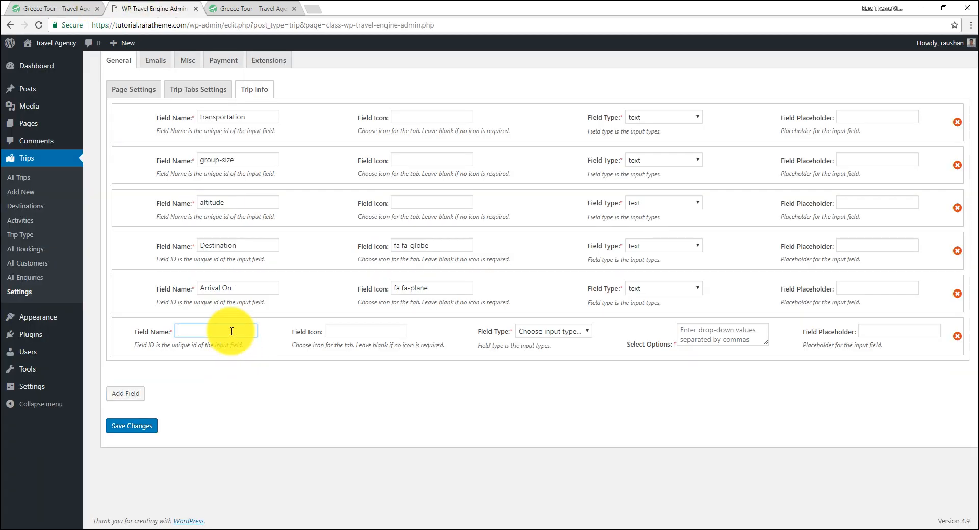
{"action": "type", "text": "Meals"}
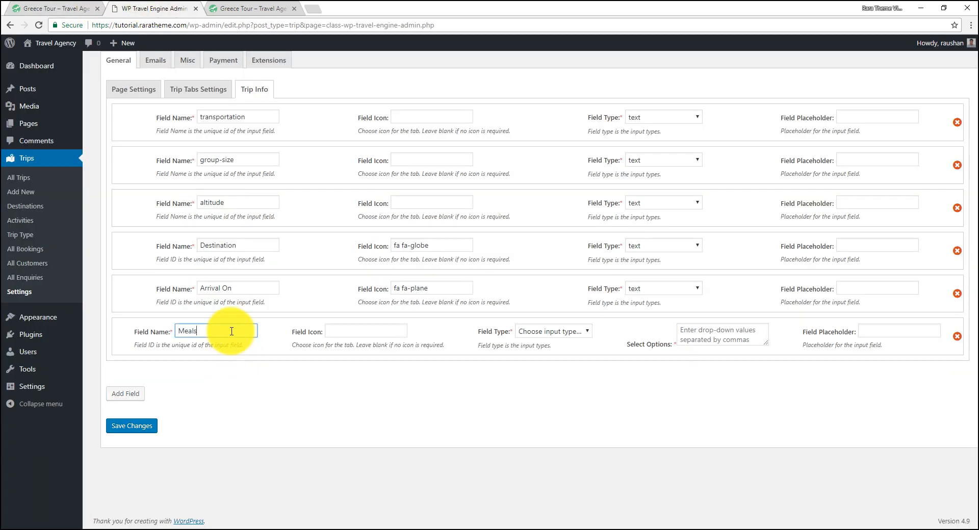
{"action": "left_click", "coordinate": [374, 331]}
{"action": "type", "text": "sp"}
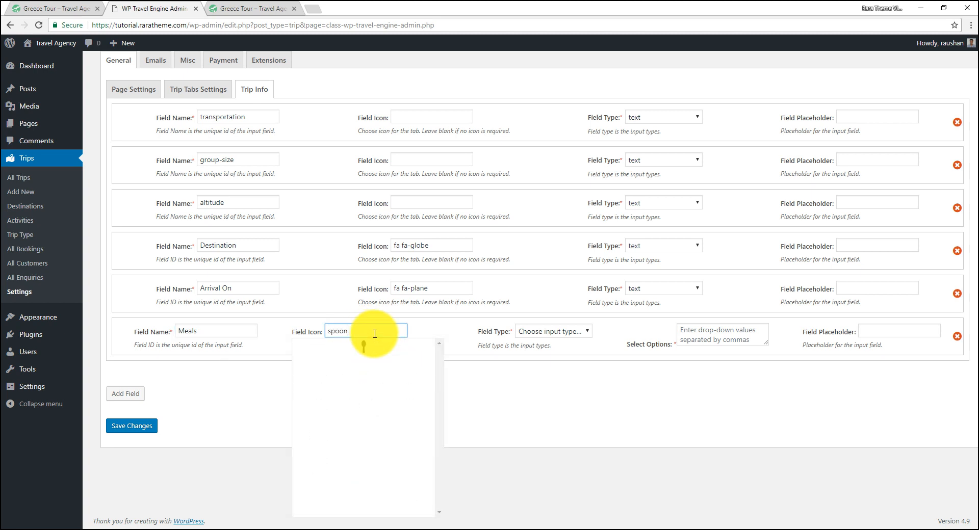
{"action": "type", "text": "oon"}
{"action": "left_click", "coordinate": [364, 348]}
{"action": "left_click", "coordinate": [553, 332]}
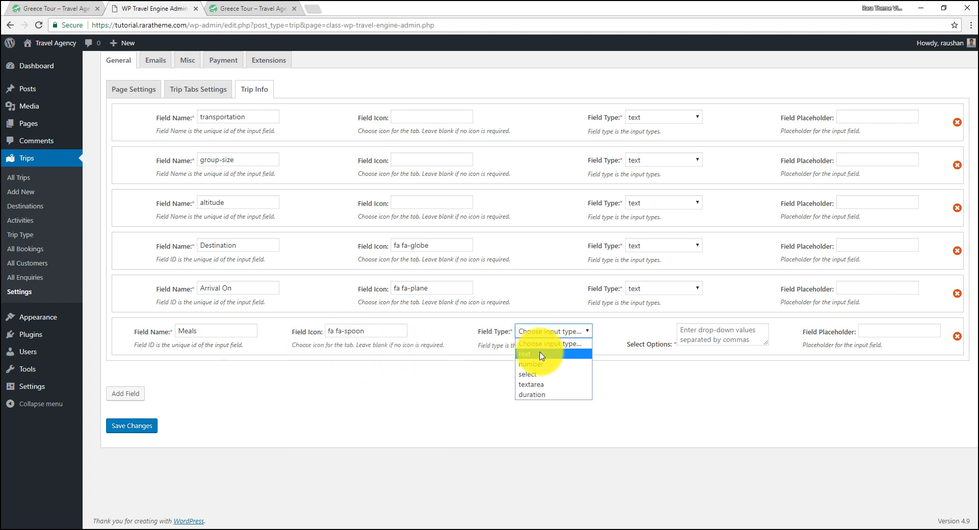
{"action": "left_click", "coordinate": [541, 354]}
Add a Trip Info field named Accomodation with the fa fa-bed icon and the text field type, and save the settings
{"action": "left_click", "coordinate": [126, 394]}
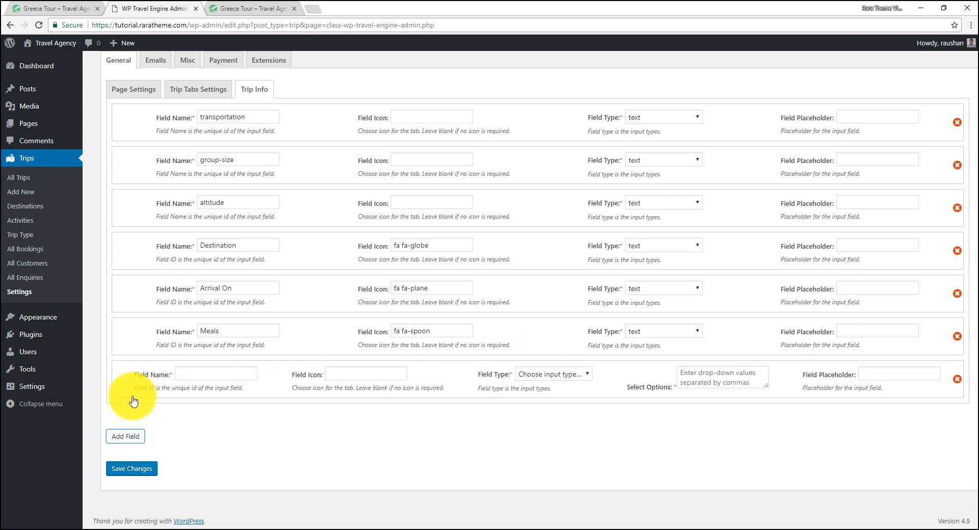
{"action": "left_click", "coordinate": [51, 7]}
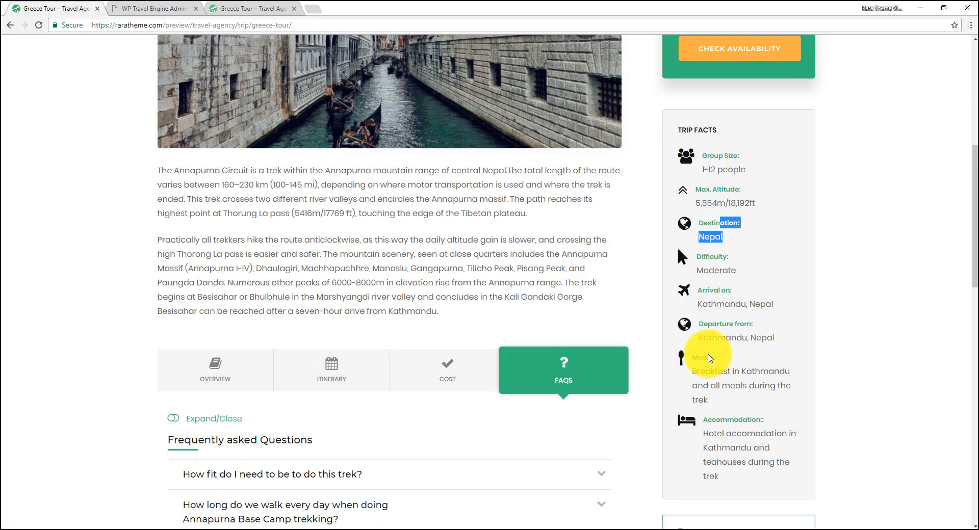
{"action": "left_click", "coordinate": [141, 8]}
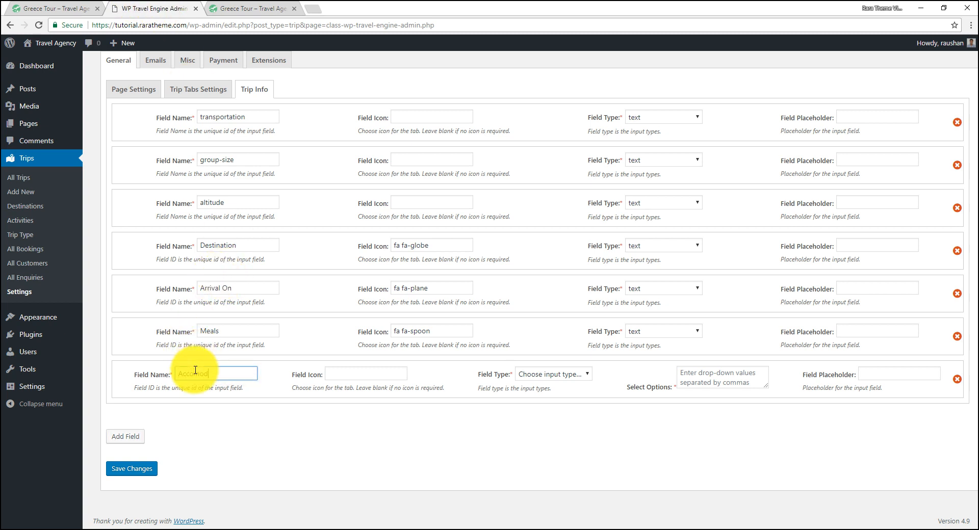
{"action": "left_click", "coordinate": [364, 373]}
{"action": "type", "text": "sle"}
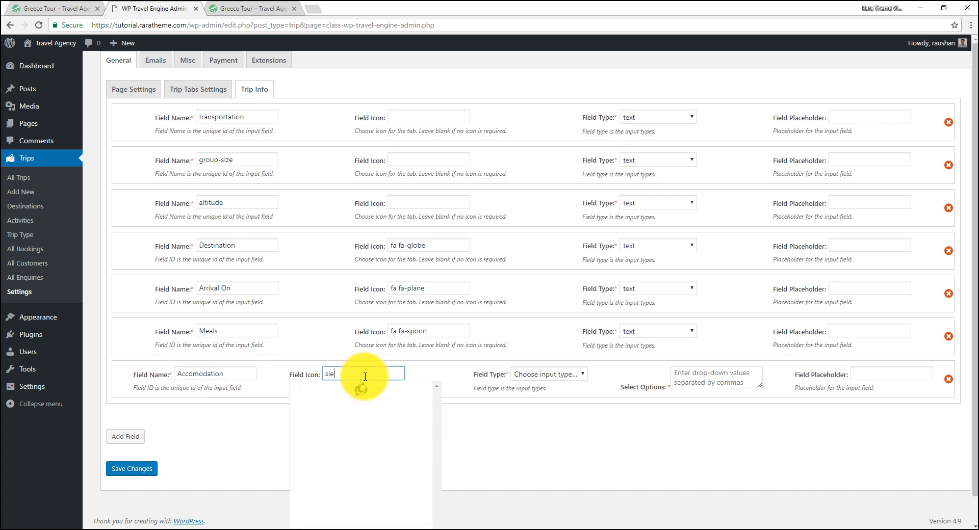
{"action": "key", "text": "BackSpace"}
{"action": "key", "text": "BackSpace"}
{"action": "type", "text": "be"}
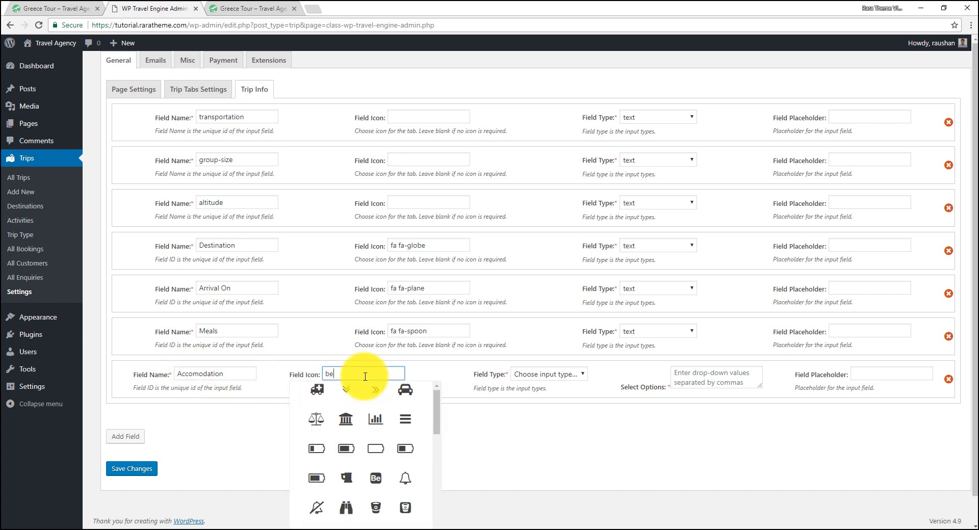
{"action": "type", "text": "d"}
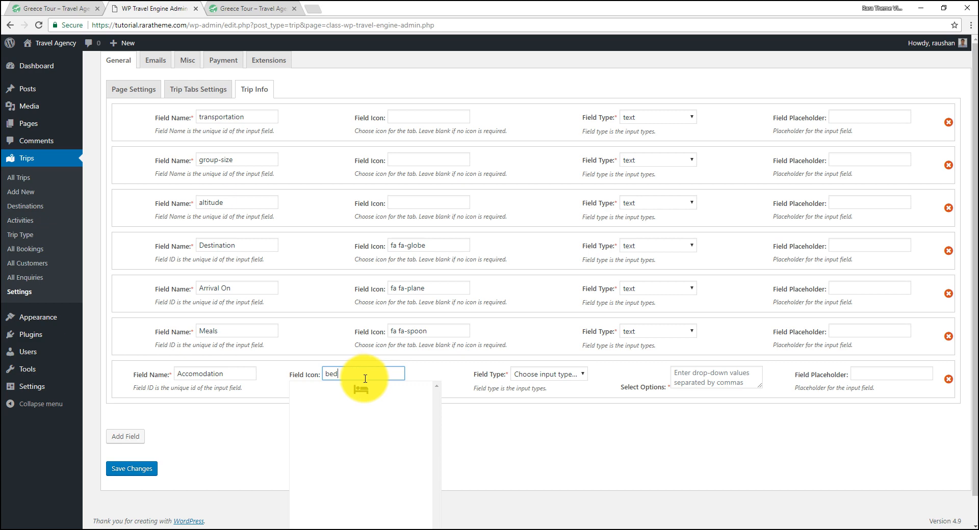
{"action": "left_click", "coordinate": [360, 391]}
{"action": "left_click", "coordinate": [549, 375]}
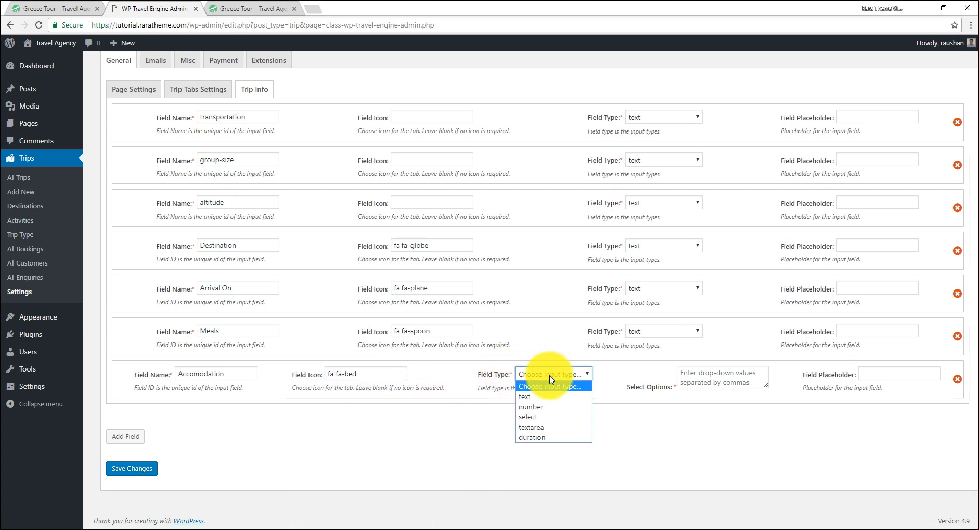
{"action": "left_click", "coordinate": [536, 396]}
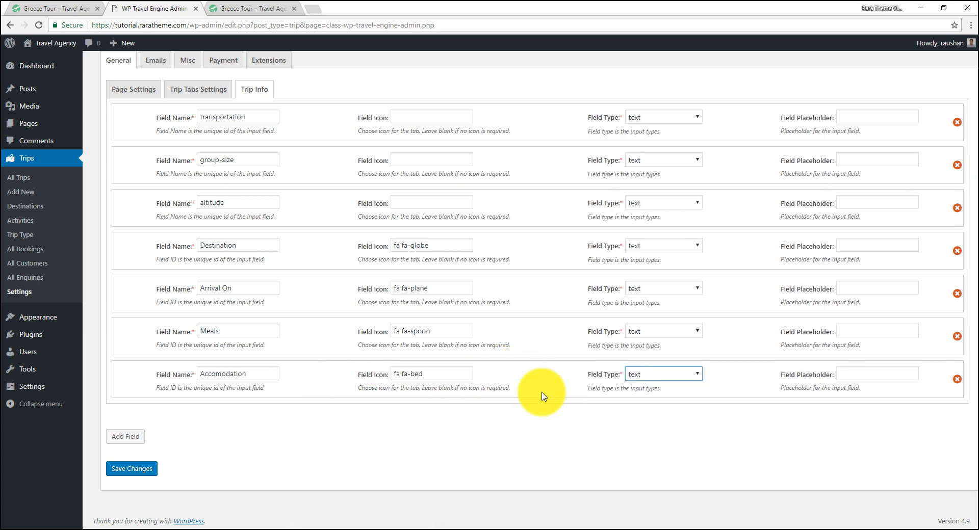
{"action": "left_click", "coordinate": [138, 470]}
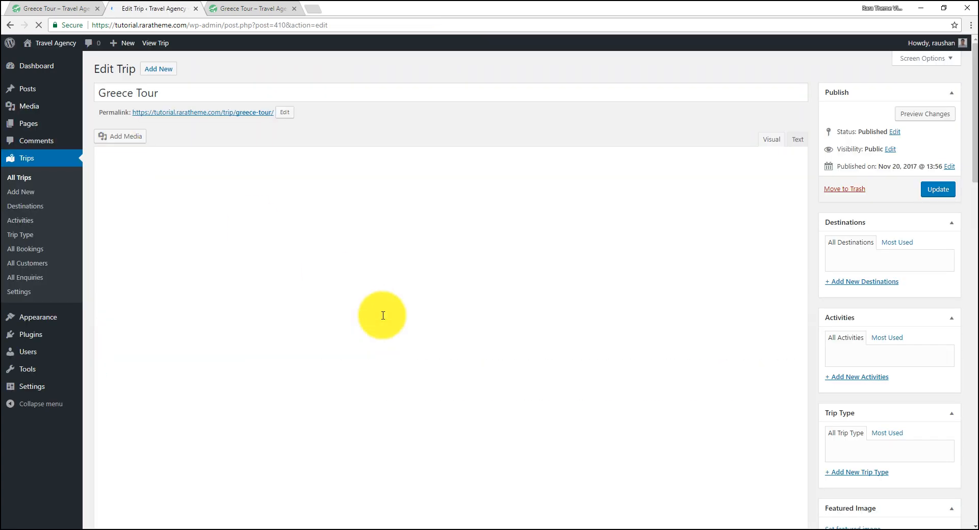
Add a Destination entry to the Trip Info in the Greece Tour trip's data
{"action": "scroll", "coordinate": [295, 336], "scroll_direction": "down", "scroll_amount": 2}
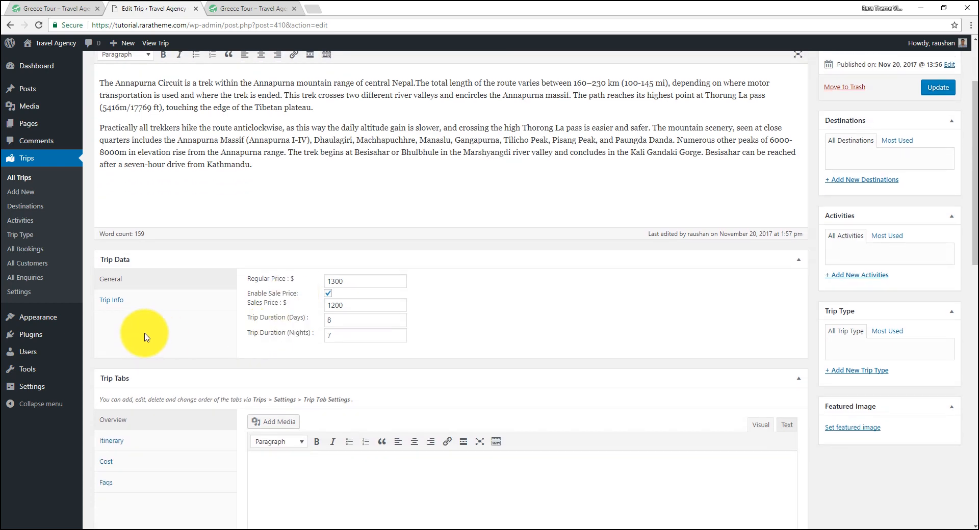
{"action": "left_click", "coordinate": [120, 301]}
{"action": "left_click", "coordinate": [286, 317]}
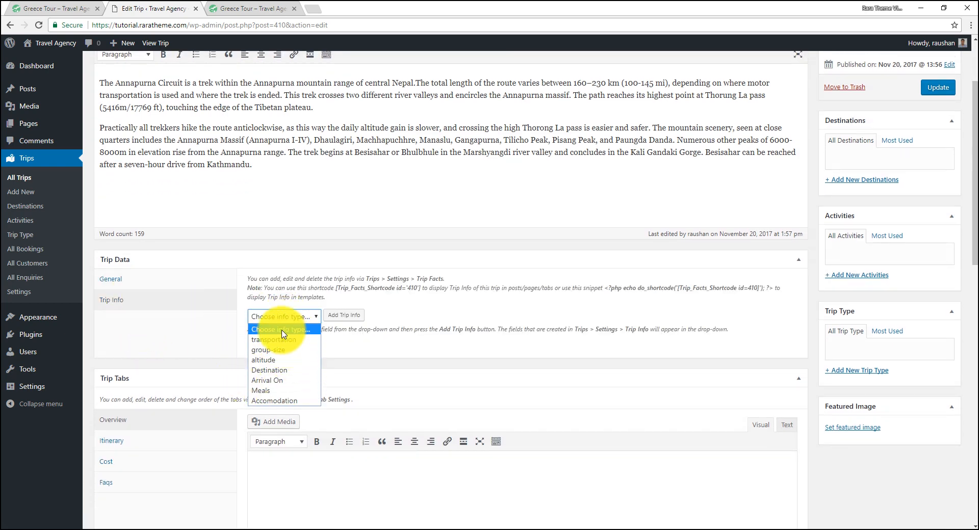
{"action": "left_click", "coordinate": [283, 370]}
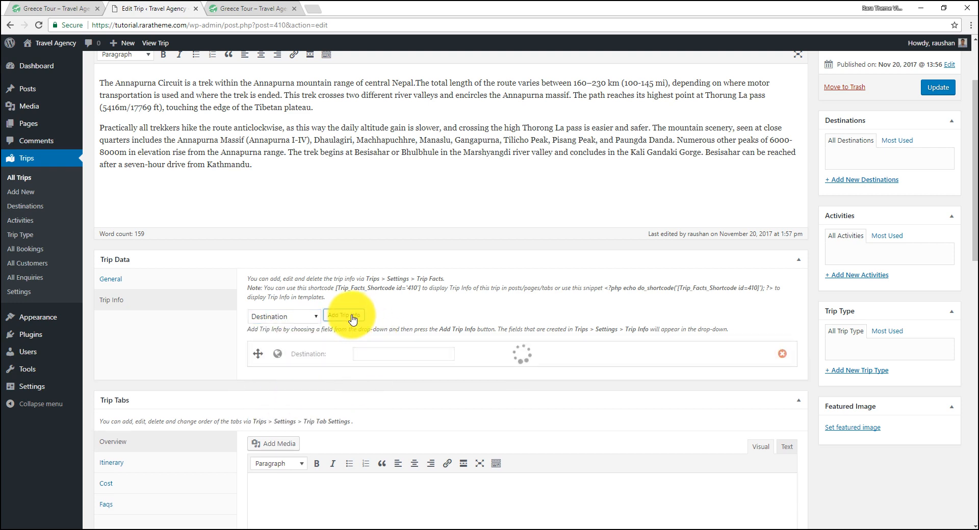
Set the Destination trip info to Greece and add an Arrival On entry with the value Kathmandu
{"action": "left_click", "coordinate": [372, 356]}
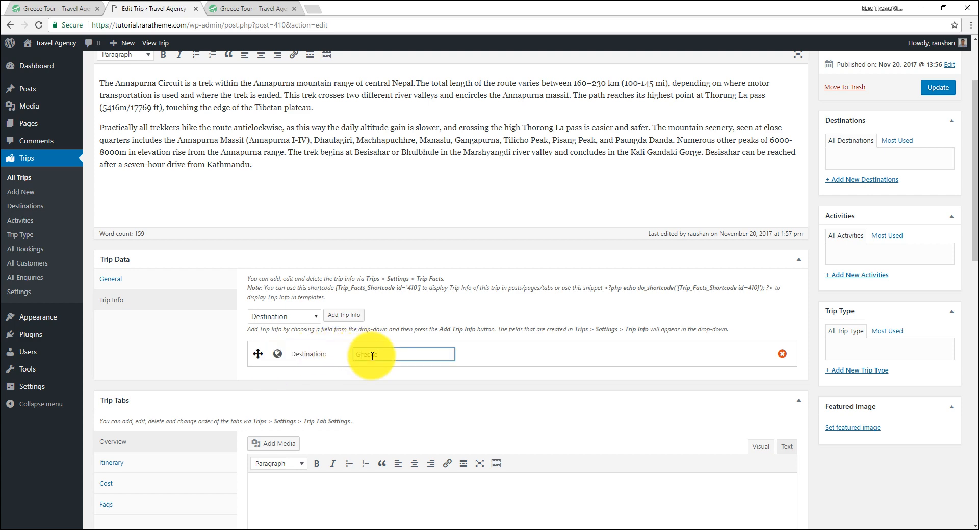
{"action": "left_click", "coordinate": [416, 378]}
{"action": "left_click", "coordinate": [305, 320]}
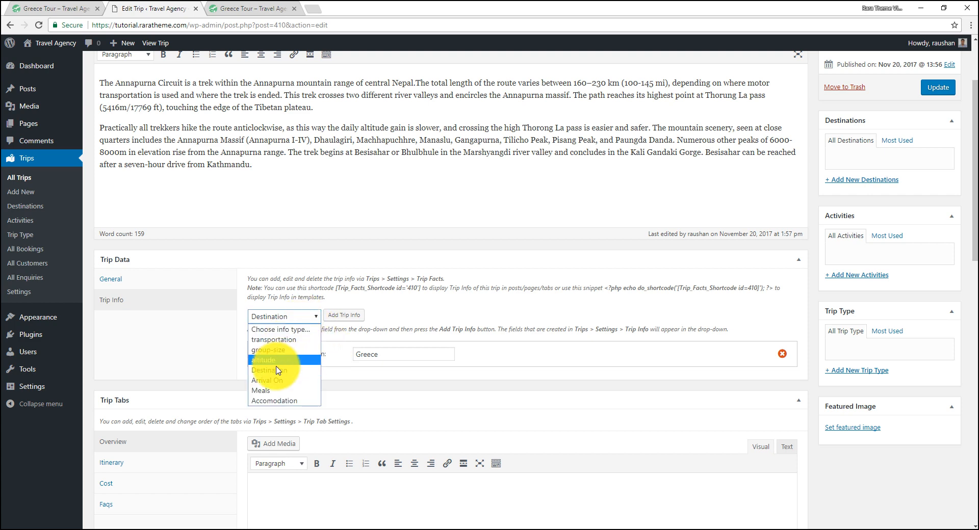
{"action": "left_click", "coordinate": [274, 375]}
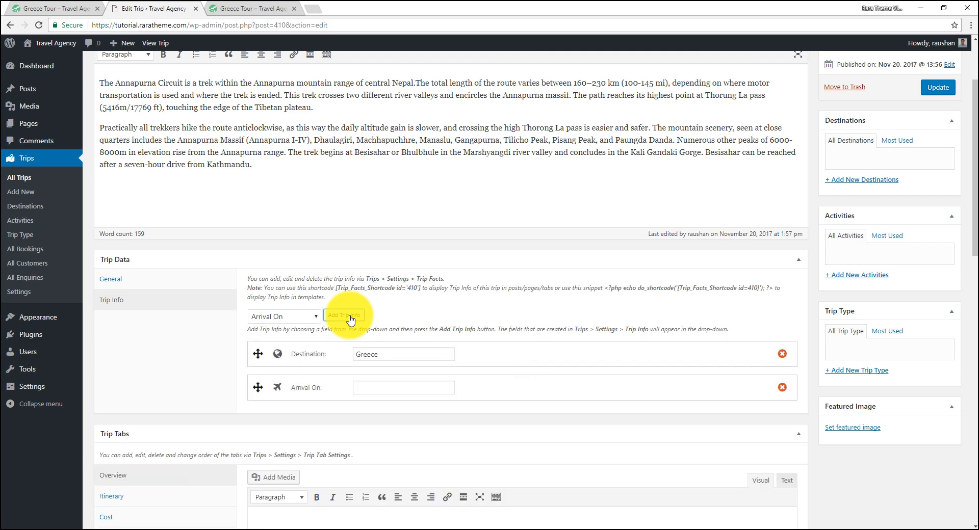
{"action": "left_click", "coordinate": [377, 387]}
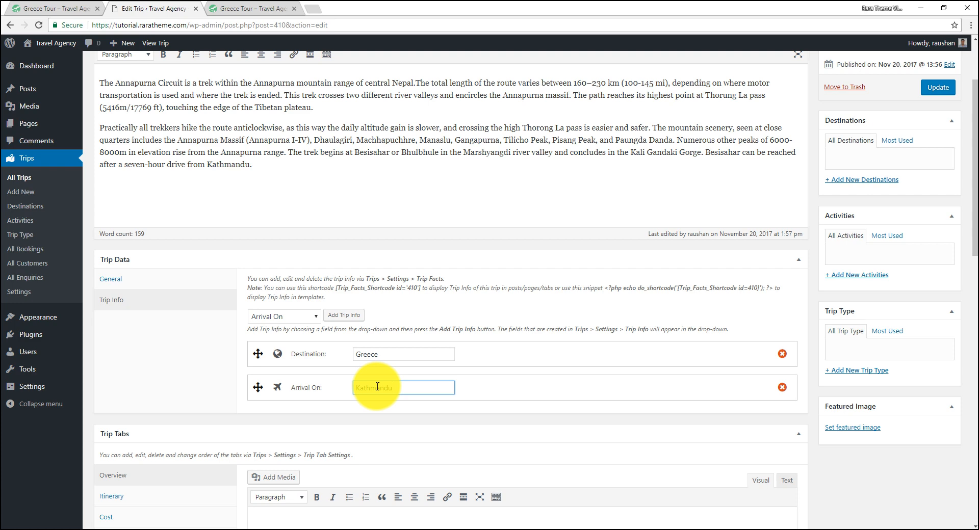
{"action": "type", "text": "Kathmandu"}
Add a Meals trip info entry and fill it with the demo tour's text "Breakfast in Kathmandu and all meals during the trek"
{"action": "left_click", "coordinate": [283, 316]}
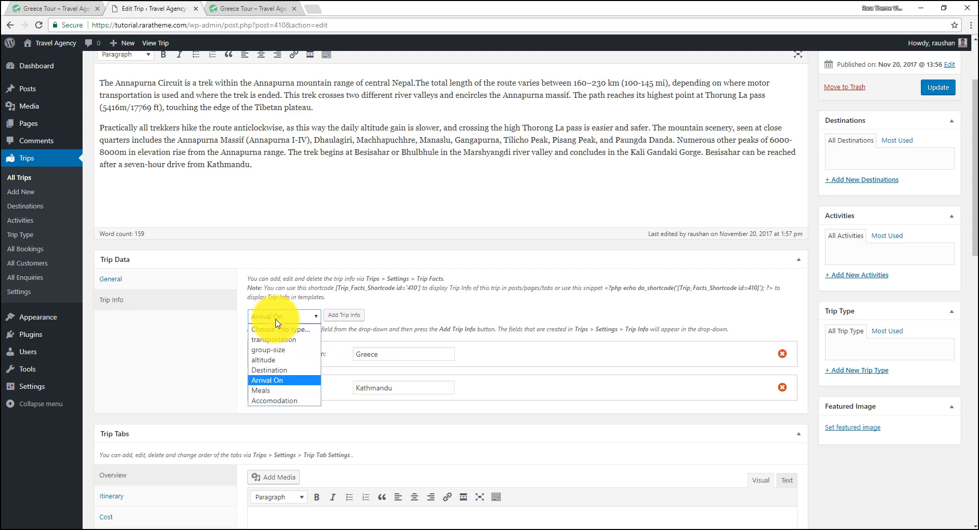
{"action": "left_click", "coordinate": [269, 390]}
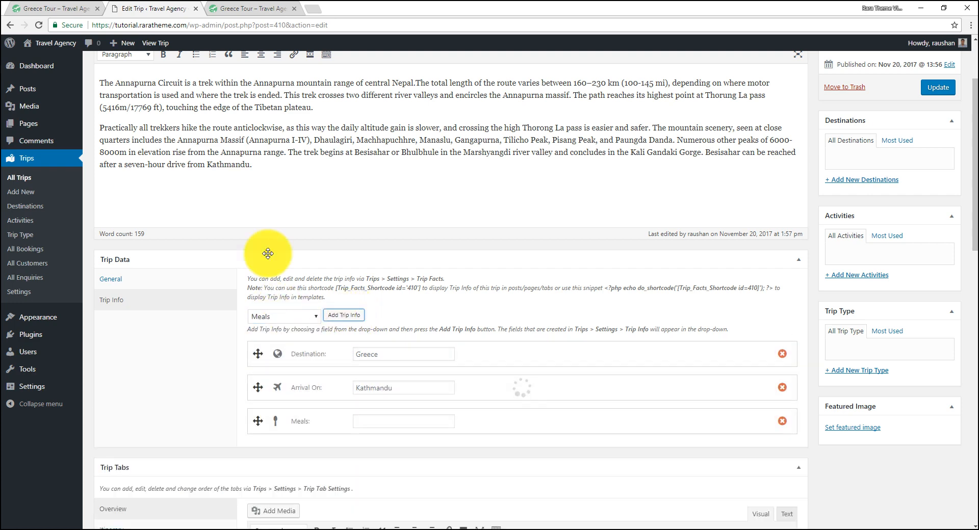
{"action": "left_click", "coordinate": [232, 9]}
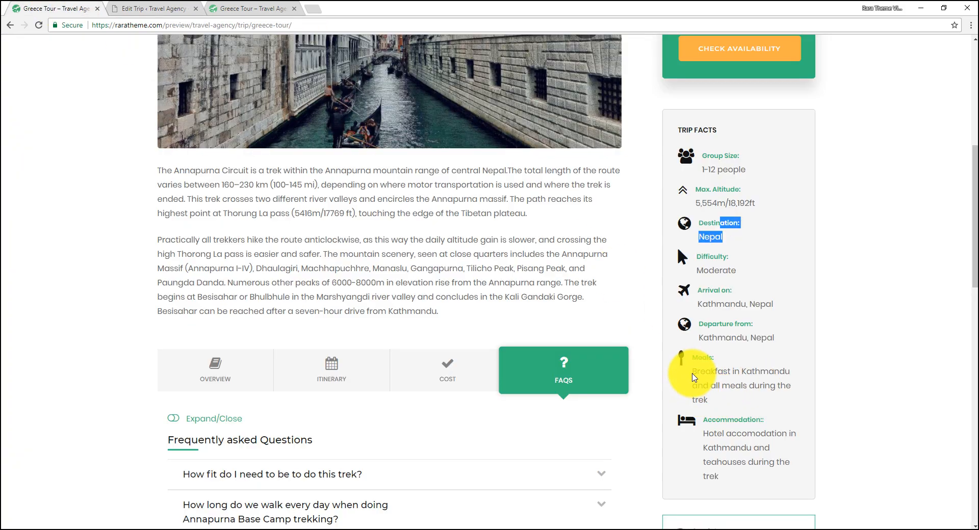
{"action": "left_click_drag", "start_coordinate": [693, 370], "coordinate": [710, 401]}
{"action": "right_click", "coordinate": [707, 373]}
{"action": "left_click", "coordinate": [725, 380]}
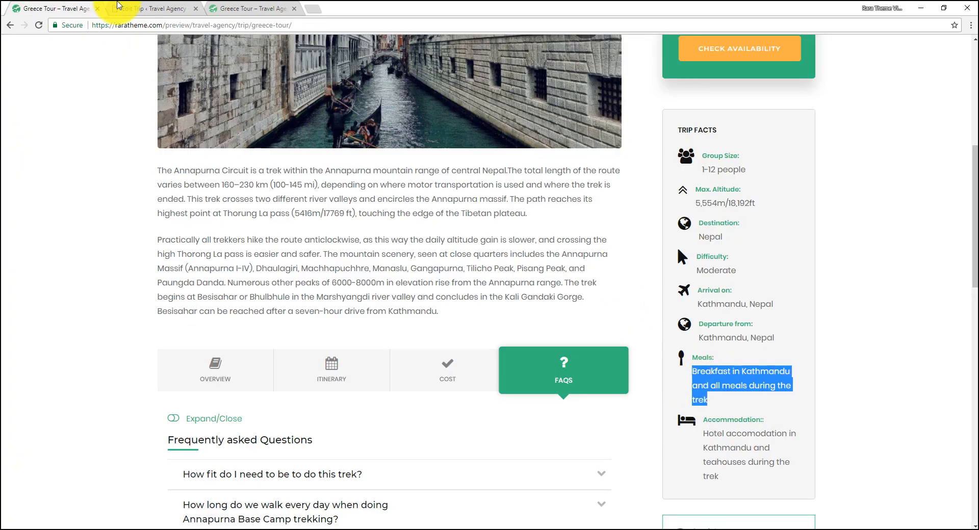
{"action": "left_click", "coordinate": [152, 9]}
{"action": "right_click", "coordinate": [383, 424]}
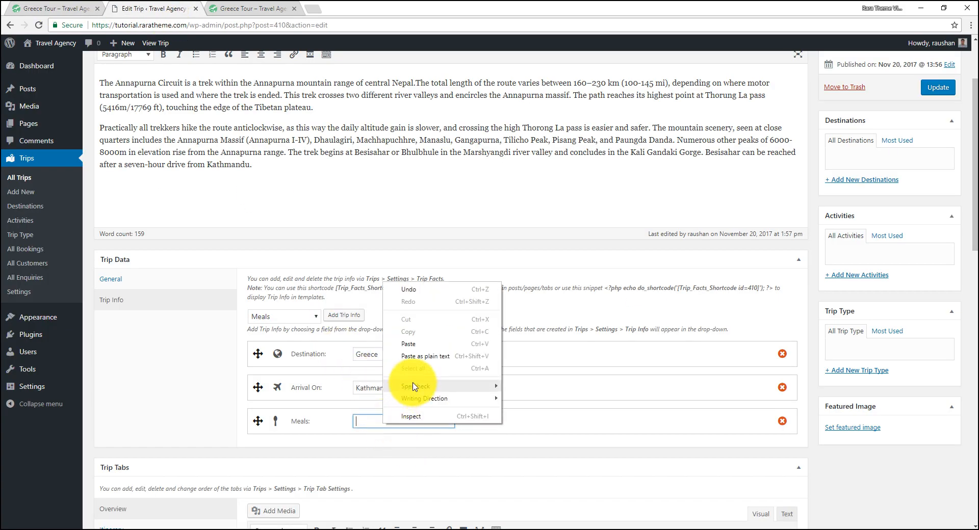
{"action": "left_click", "coordinate": [411, 347]}
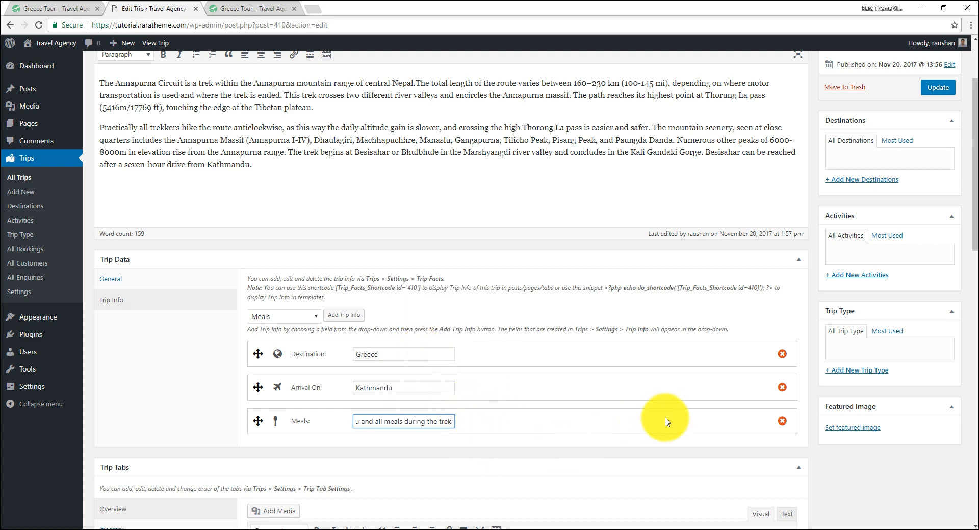
Add an Accomodation trip info entry with the demo's text "Hotel accomodation in Kathmandu and teahouses during the trek" and update the trip
{"action": "left_click", "coordinate": [283, 317]}
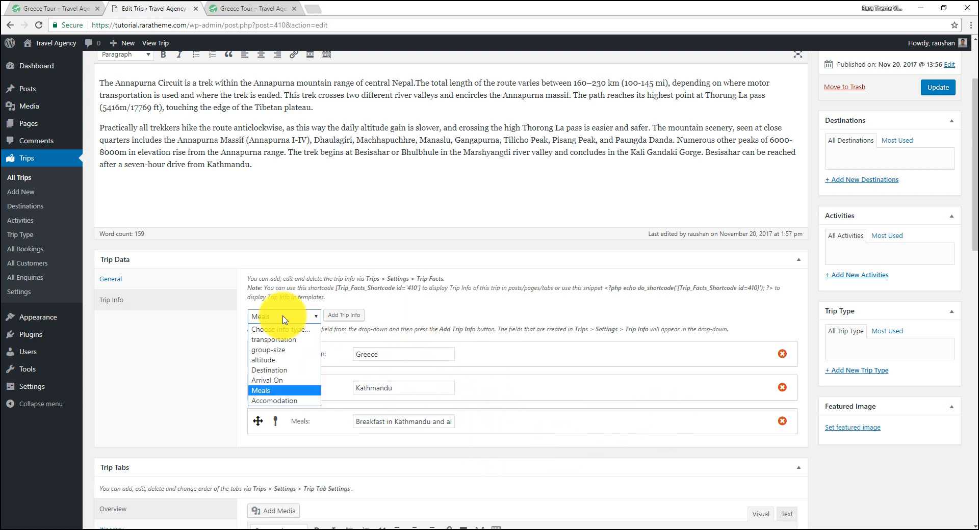
{"action": "left_click", "coordinate": [289, 401]}
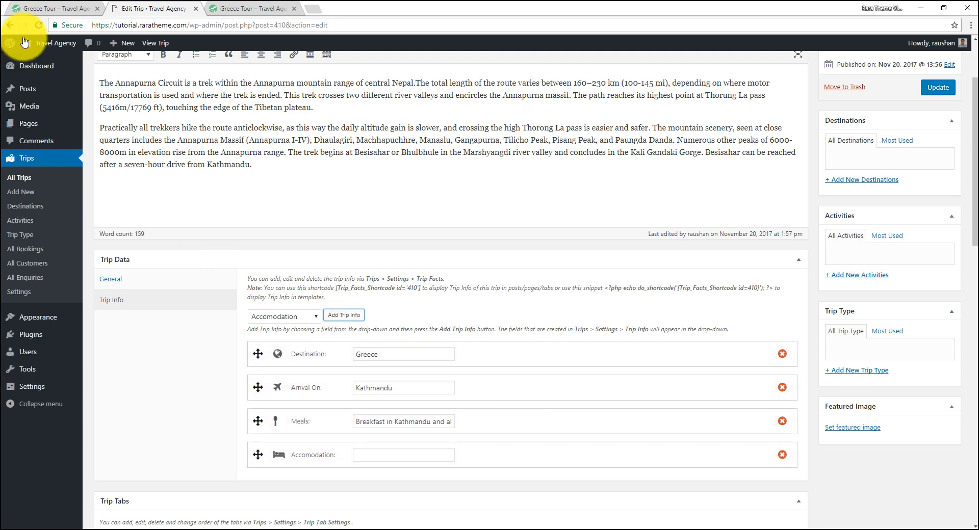
{"action": "left_click", "coordinate": [51, 8]}
{"action": "left_click_drag", "start_coordinate": [704, 433], "coordinate": [732, 481]}
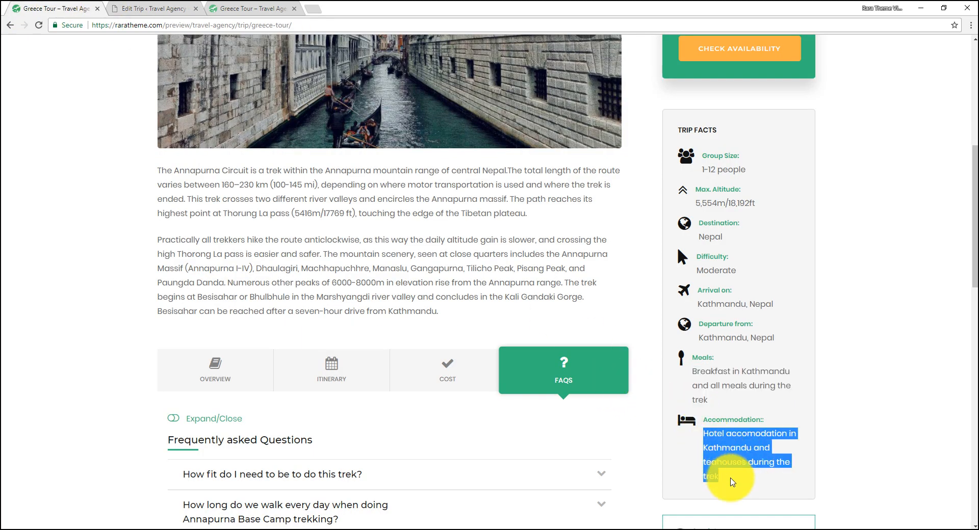
{"action": "right_click", "coordinate": [713, 442]}
{"action": "left_click", "coordinate": [723, 450]}
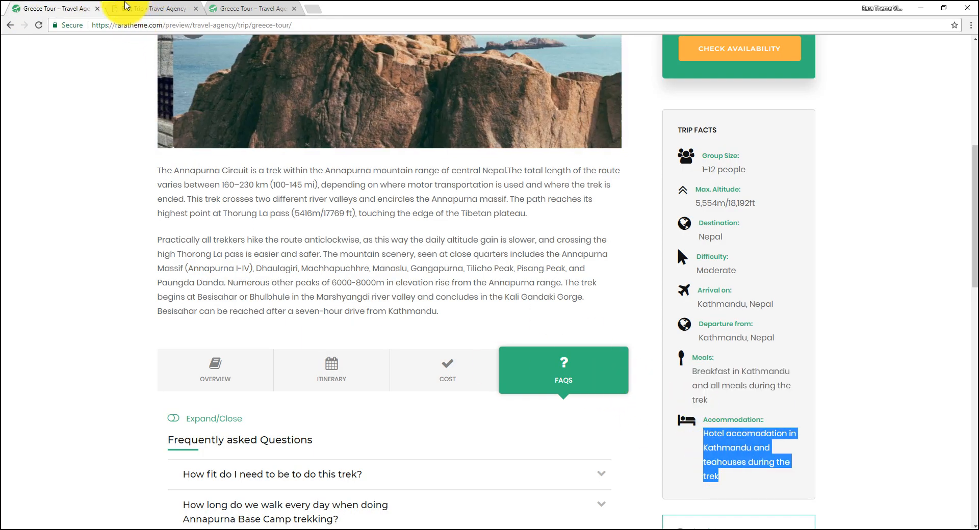
{"action": "left_click", "coordinate": [156, 6]}
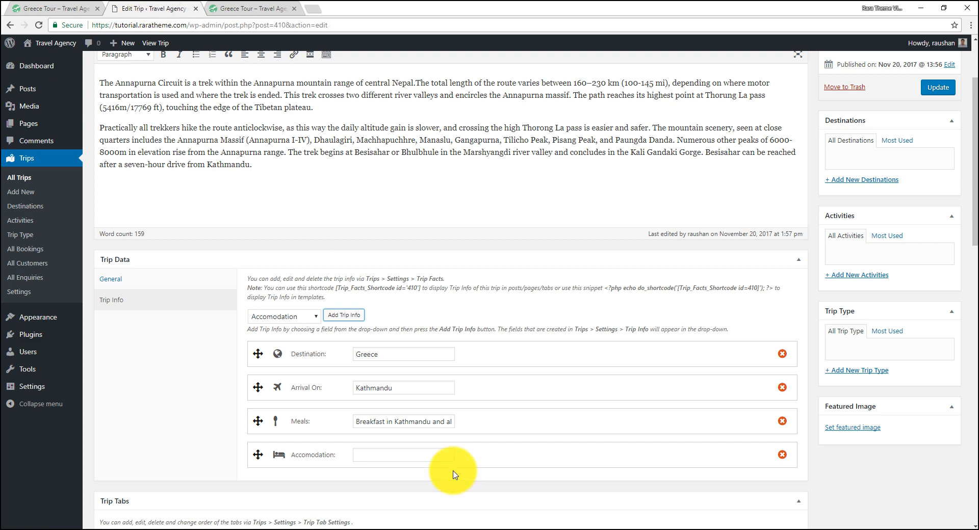
{"action": "right_click", "coordinate": [399, 454]}
{"action": "left_click", "coordinate": [447, 379]}
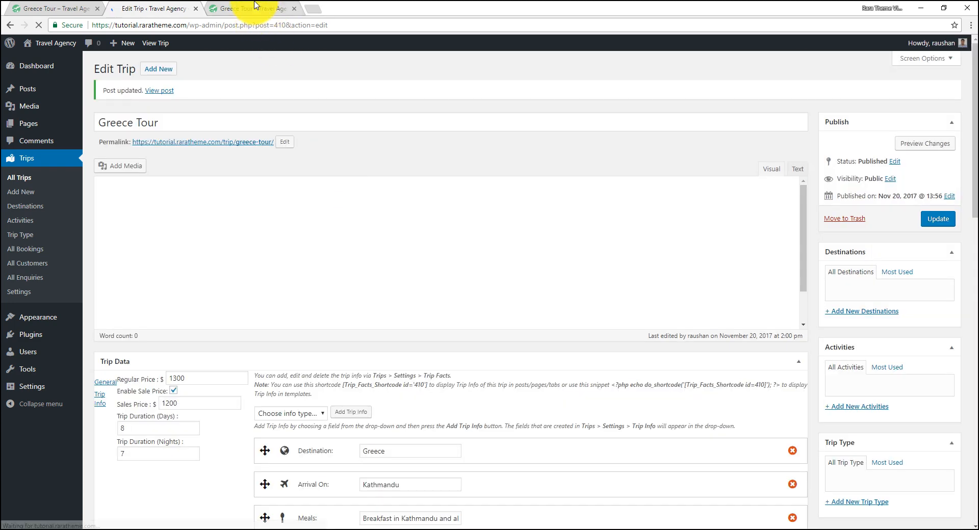
Check the trip facts on the published Greece Tour page and examine the demo tour's Overview, Itinerary, Cost and FAQs sections
{"action": "left_click", "coordinate": [252, 9]}
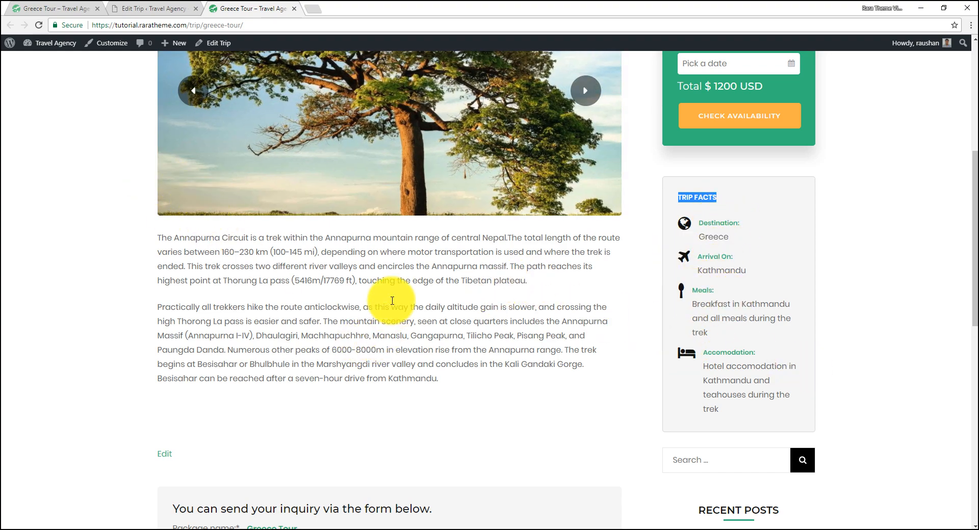
{"action": "left_click", "coordinate": [71, 7]}
{"action": "scroll", "coordinate": [361, 338], "scroll_direction": "down", "scroll_amount": 2}
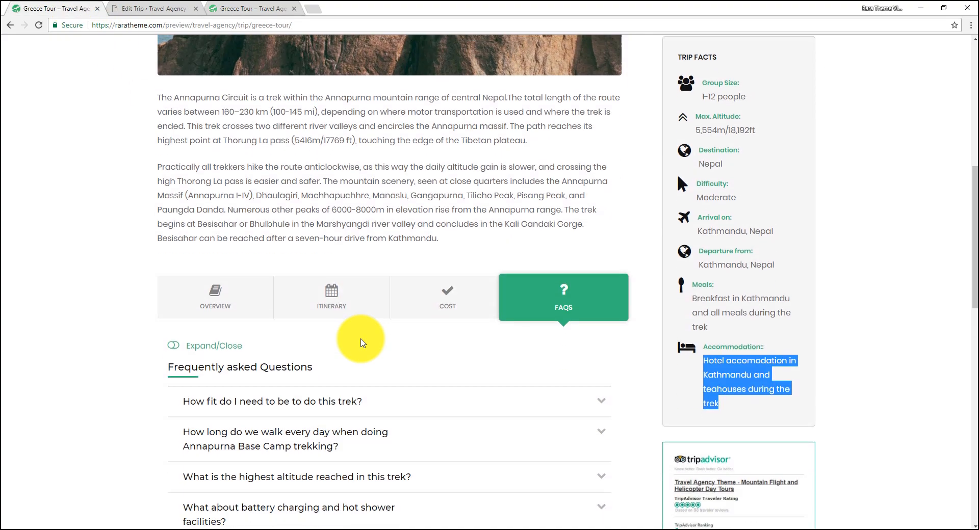
{"action": "left_click", "coordinate": [204, 265]}
{"action": "left_click", "coordinate": [362, 285]}
{"action": "left_click", "coordinate": [489, 278]}
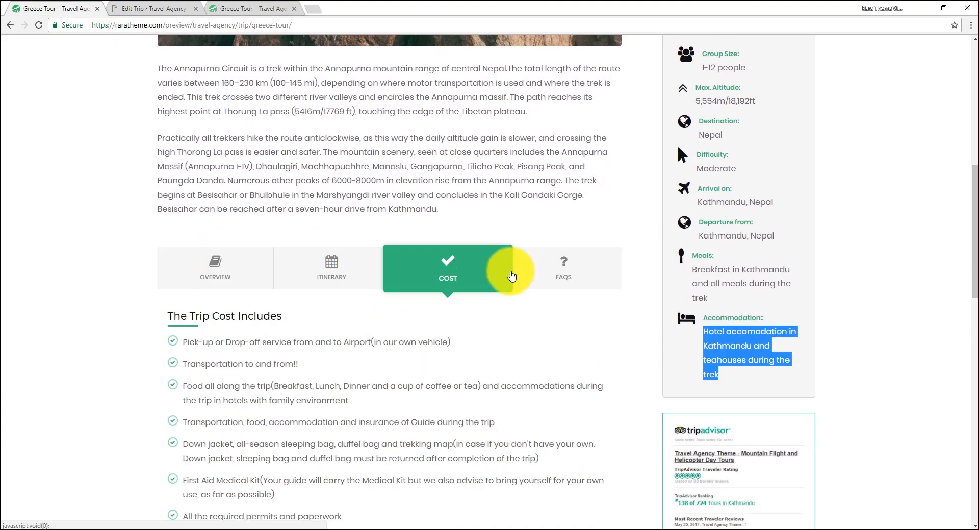
{"action": "left_click", "coordinate": [551, 271]}
{"action": "left_click", "coordinate": [242, 269]}
{"action": "scroll", "coordinate": [242, 269], "scroll_direction": "down", "scroll_amount": 3}
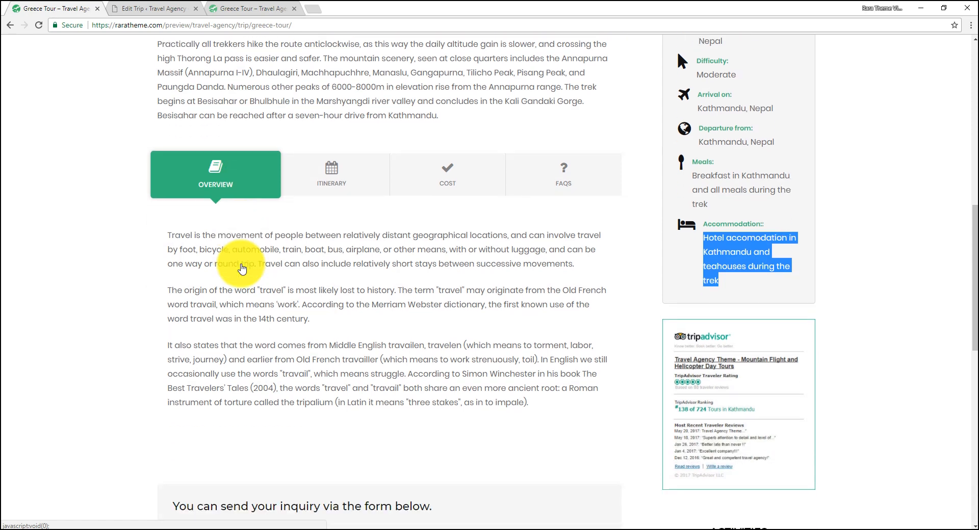
Copy the three Overview paragraphs from the demo tour into the Overview content of the trip being edited
{"action": "left_click", "coordinate": [164, 6]}
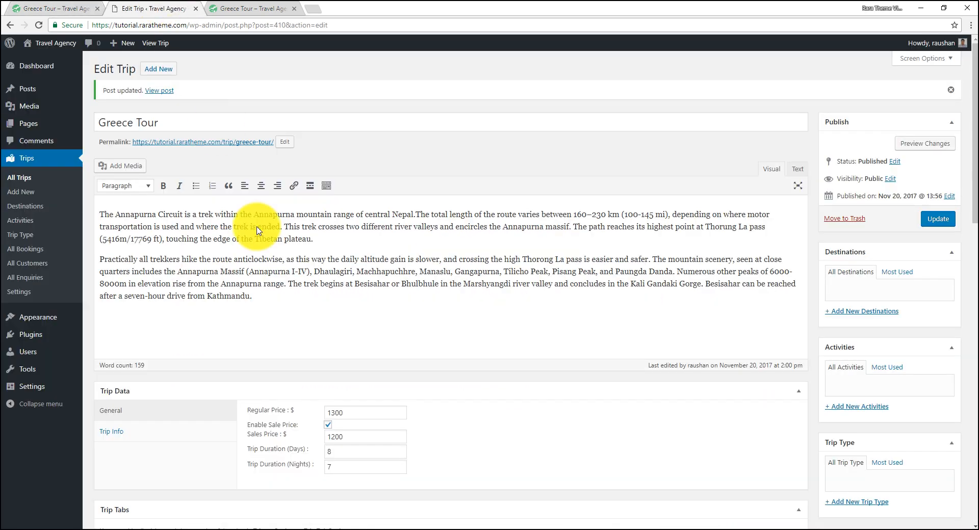
{"action": "scroll", "coordinate": [305, 292], "scroll_direction": "down", "scroll_amount": 5}
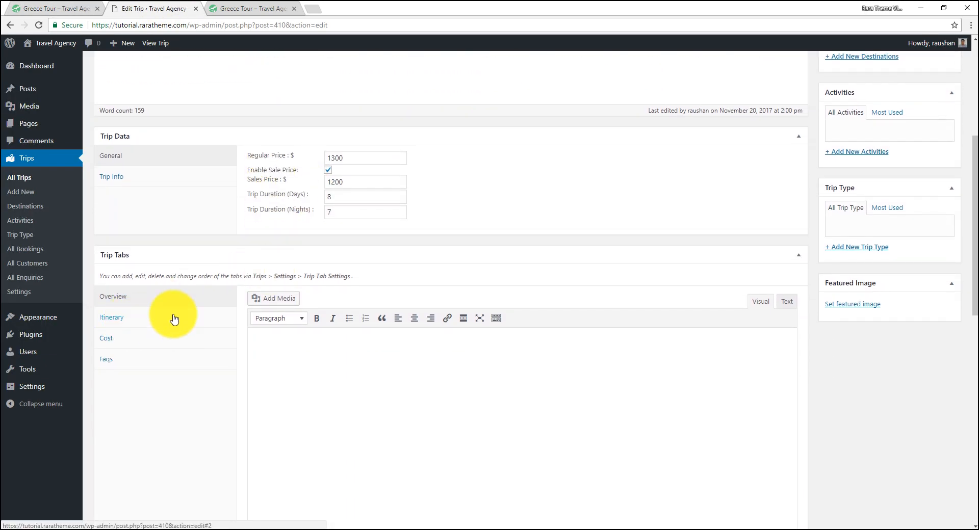
{"action": "left_click", "coordinate": [46, 7]}
{"action": "scroll", "coordinate": [326, 229], "scroll_direction": "down", "scroll_amount": 1}
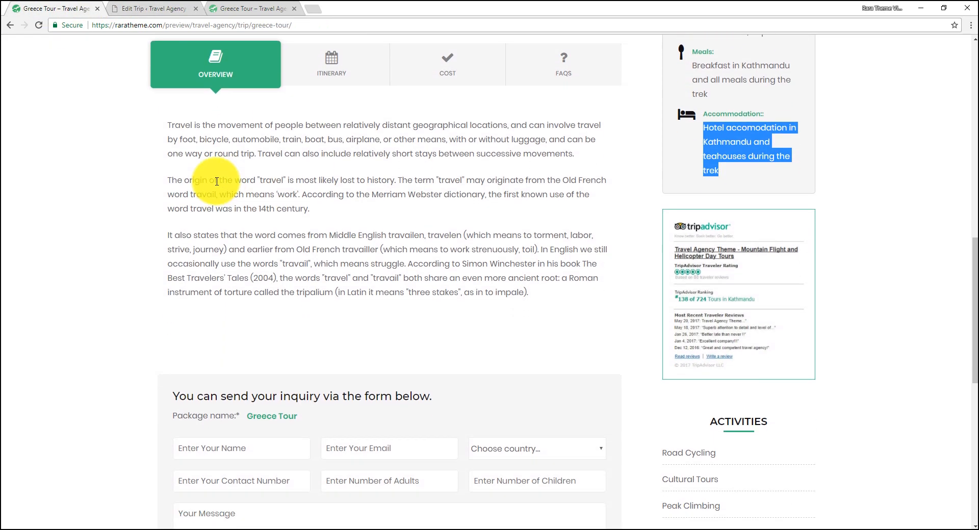
{"action": "left_click_drag", "start_coordinate": [166, 124], "coordinate": [545, 295]}
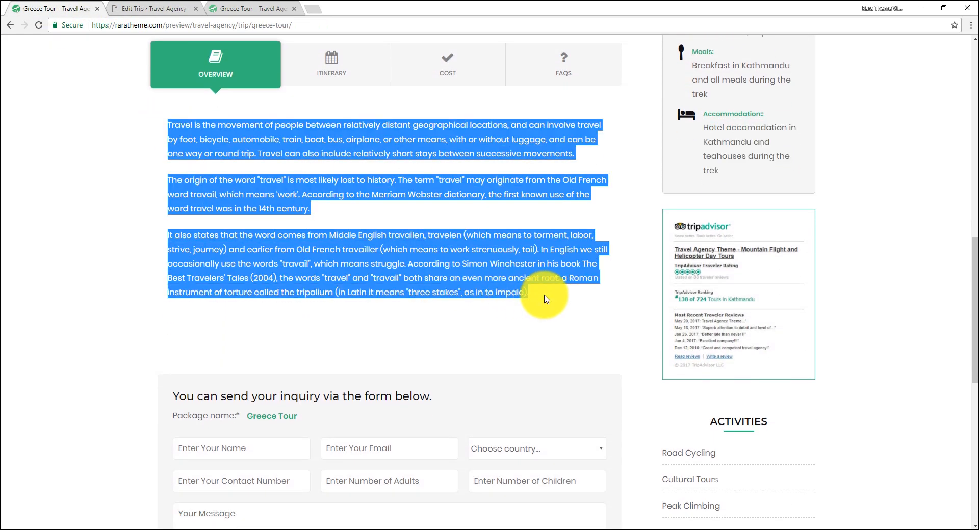
{"action": "right_click", "coordinate": [322, 135]}
{"action": "left_click", "coordinate": [345, 139]}
{"action": "left_click", "coordinate": [163, 5]}
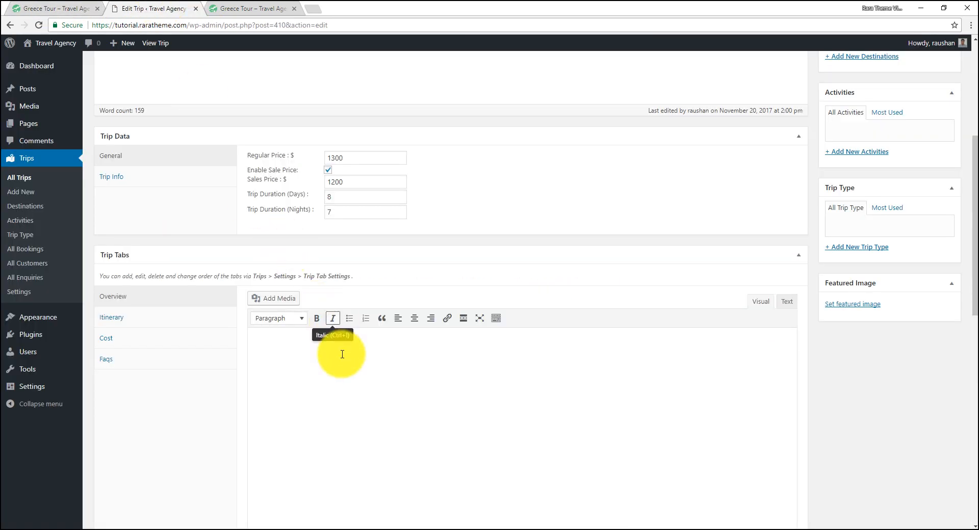
{"action": "right_click", "coordinate": [292, 342]}
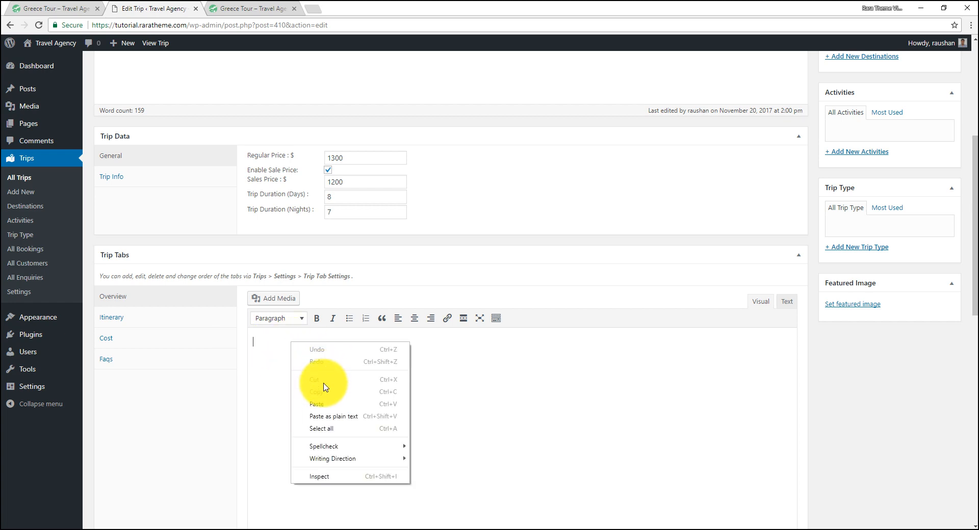
{"action": "left_click", "coordinate": [322, 404]}
Add a first day entry to the trip's itinerary
{"action": "scroll", "coordinate": [331, 390], "scroll_direction": "down", "scroll_amount": 2}
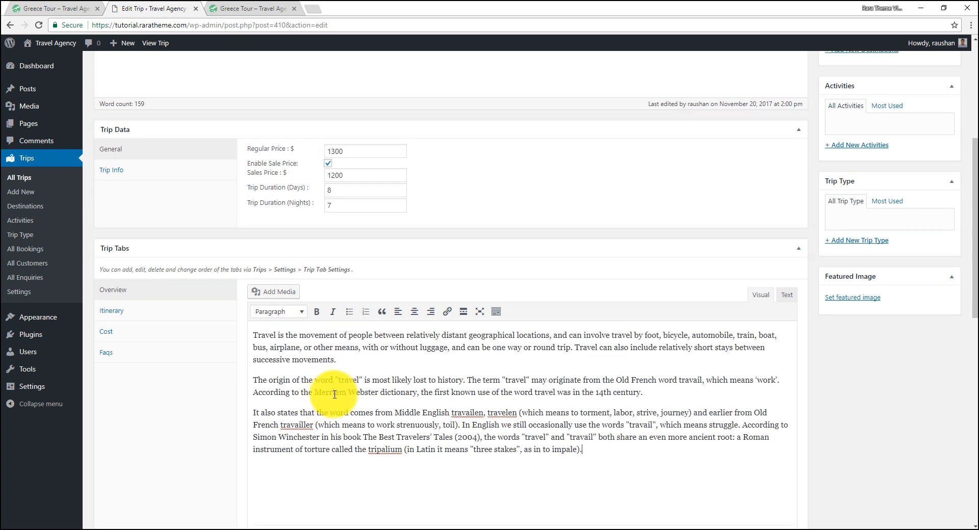
{"action": "left_click", "coordinate": [133, 224]}
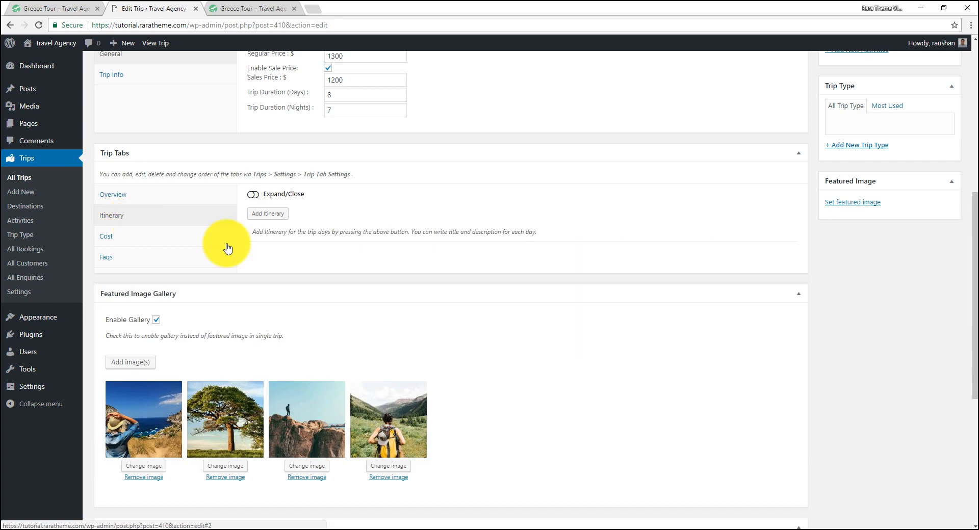
{"action": "left_click", "coordinate": [265, 214]}
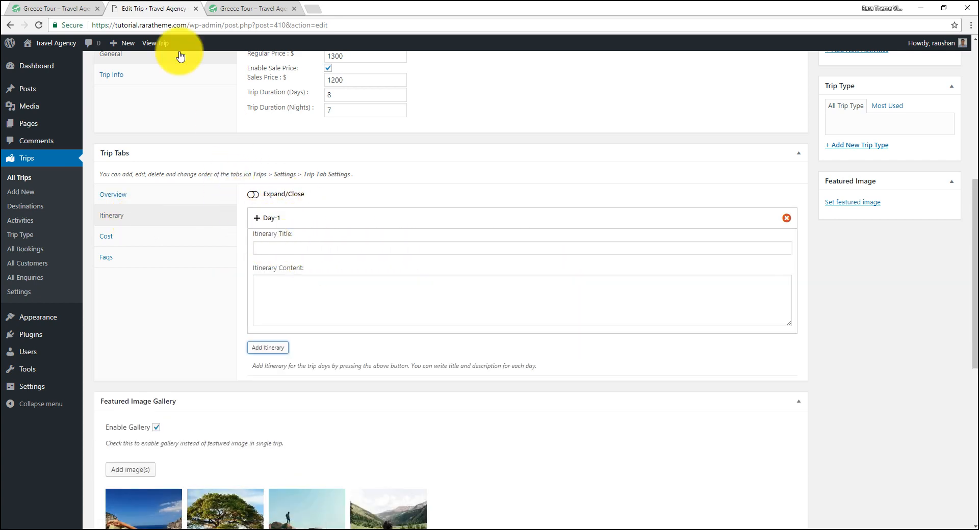
Set the Day-1 itinerary title to "Kathmandu to Pokhara (By flight or Bus)", copied from the demo tour's itinerary
{"action": "left_click", "coordinate": [75, 6]}
{"action": "left_click", "coordinate": [331, 66]}
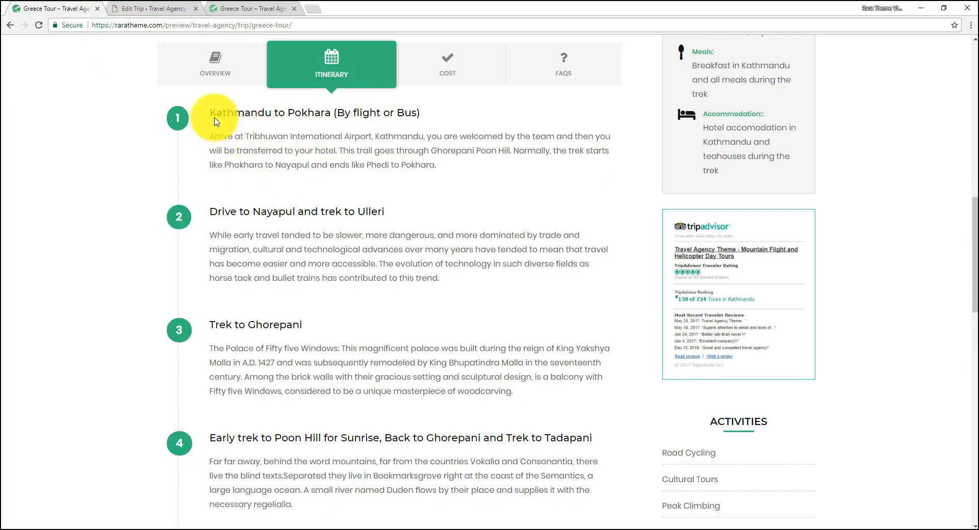
{"action": "left_click_drag", "start_coordinate": [214, 122], "coordinate": [421, 112]}
{"action": "right_click", "coordinate": [407, 109]}
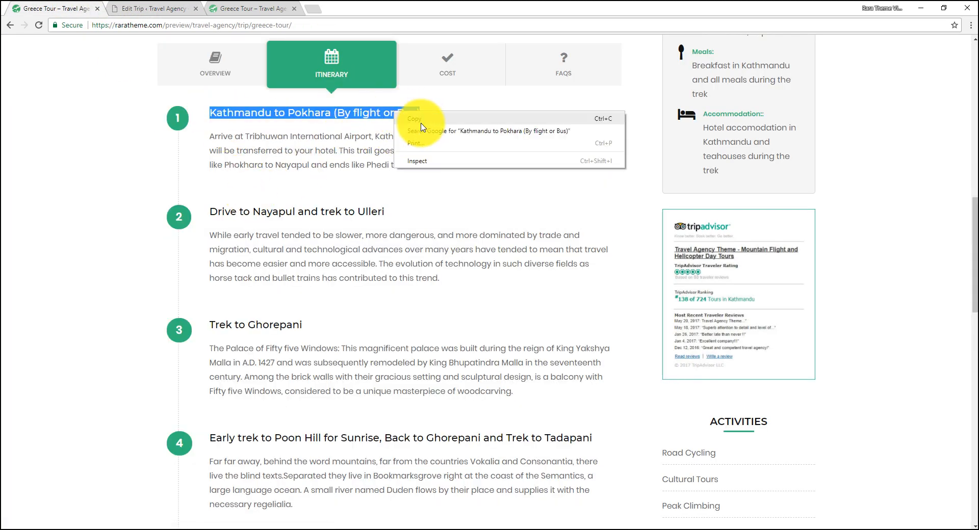
{"action": "left_click", "coordinate": [431, 115]}
{"action": "left_click", "coordinate": [153, 8]}
{"action": "right_click", "coordinate": [279, 245]}
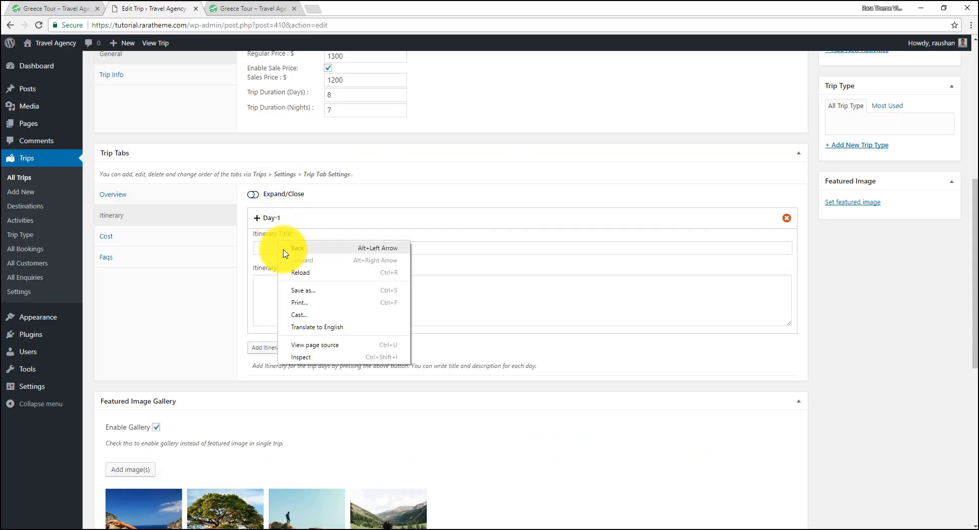
{"action": "left_click", "coordinate": [262, 246]}
{"action": "right_click", "coordinate": [263, 249]}
{"action": "left_click", "coordinate": [298, 312]}
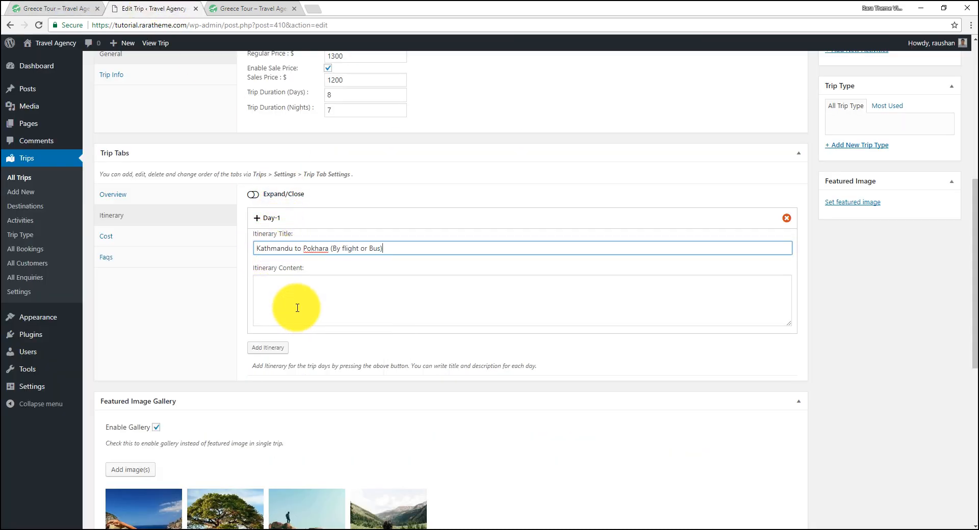
Copy the first day's description from the demo tour's itinerary into the Day-1 itinerary content
{"action": "left_click", "coordinate": [69, 8]}
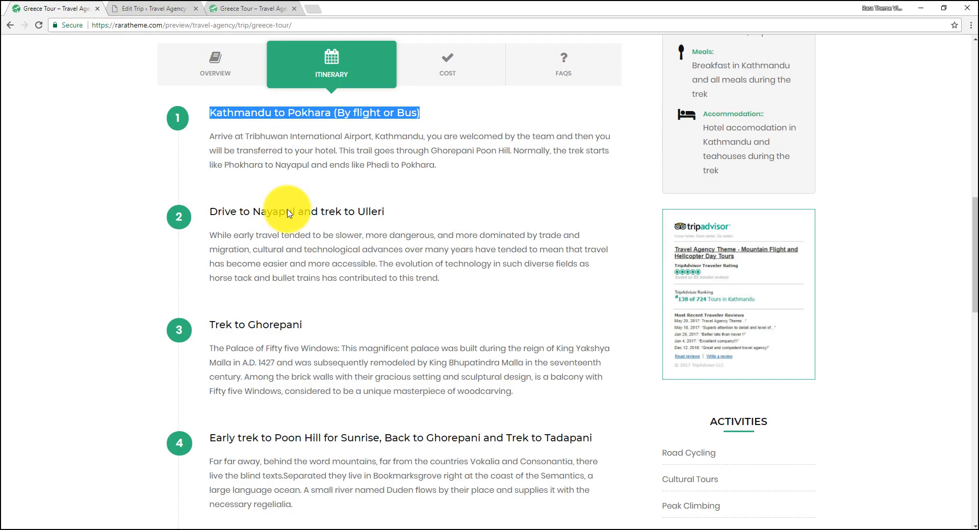
{"action": "triple_click", "coordinate": [224, 142]}
{"action": "right_click", "coordinate": [381, 156]}
{"action": "left_click", "coordinate": [383, 151]}
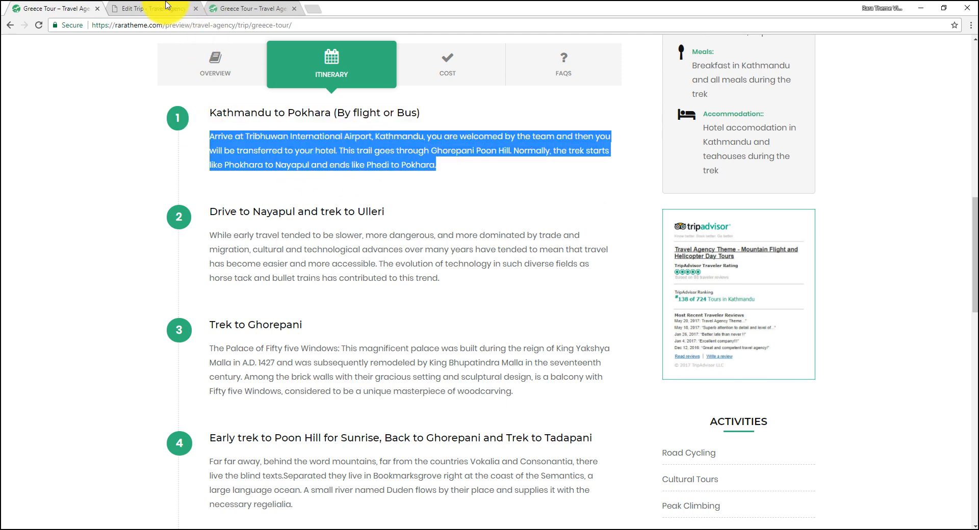
{"action": "left_click", "coordinate": [153, 9]}
{"action": "right_click", "coordinate": [294, 287]}
{"action": "left_click", "coordinate": [330, 361]}
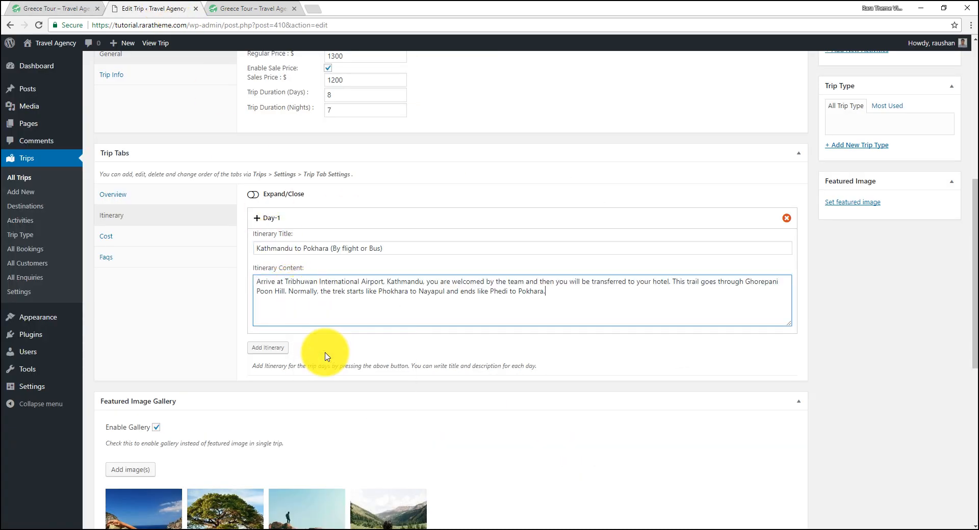
Add a second itinerary day and title it "Drive to Nayapul and trek to Ulleri", copied from the demo tour
{"action": "left_click", "coordinate": [268, 348]}
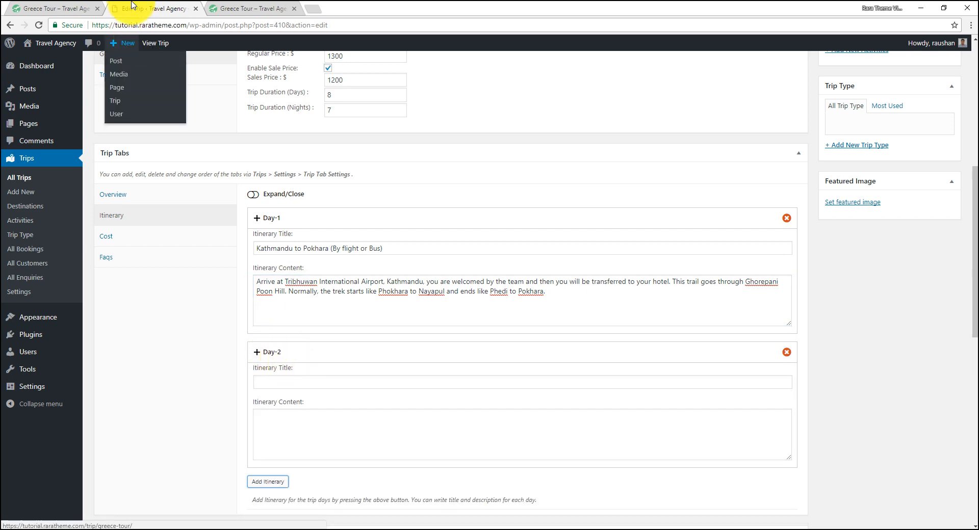
{"action": "left_click", "coordinate": [71, 9]}
{"action": "left_click_drag", "start_coordinate": [214, 211], "coordinate": [397, 210]}
{"action": "right_click", "coordinate": [368, 219]}
{"action": "left_click", "coordinate": [369, 219]}
{"action": "left_click", "coordinate": [152, 8]}
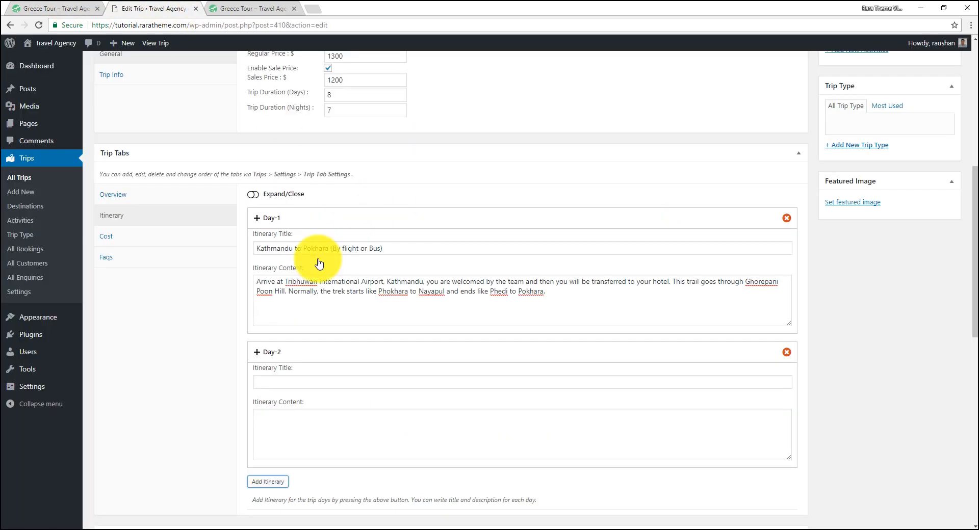
{"action": "left_click", "coordinate": [312, 384]}
{"action": "right_click", "coordinate": [332, 383]}
{"action": "left_click", "coordinate": [350, 431]}
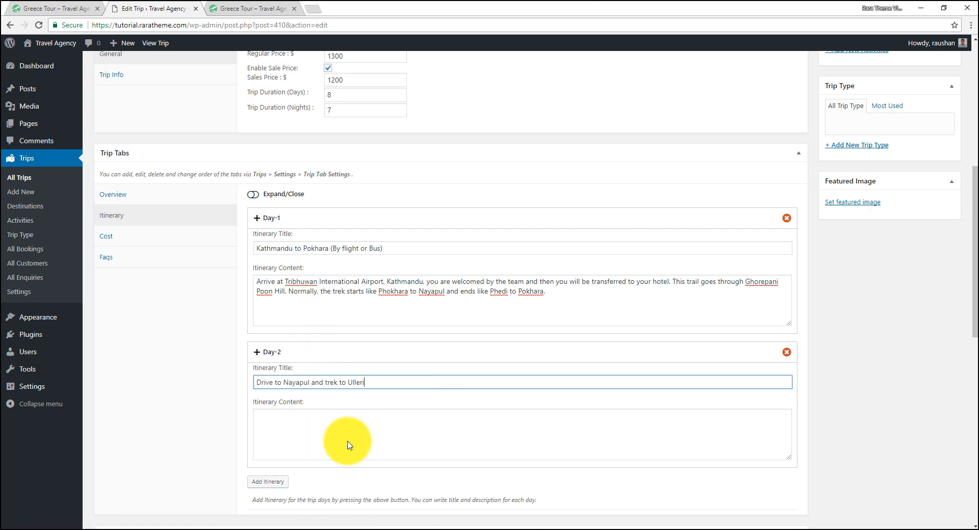
Fill the Day-2 itinerary content with the second day's description copied from the demo tour
{"action": "left_click", "coordinate": [75, 6]}
{"action": "left_click_drag", "start_coordinate": [210, 236], "coordinate": [447, 284]}
{"action": "right_click", "coordinate": [390, 248]}
{"action": "left_click", "coordinate": [403, 253]}
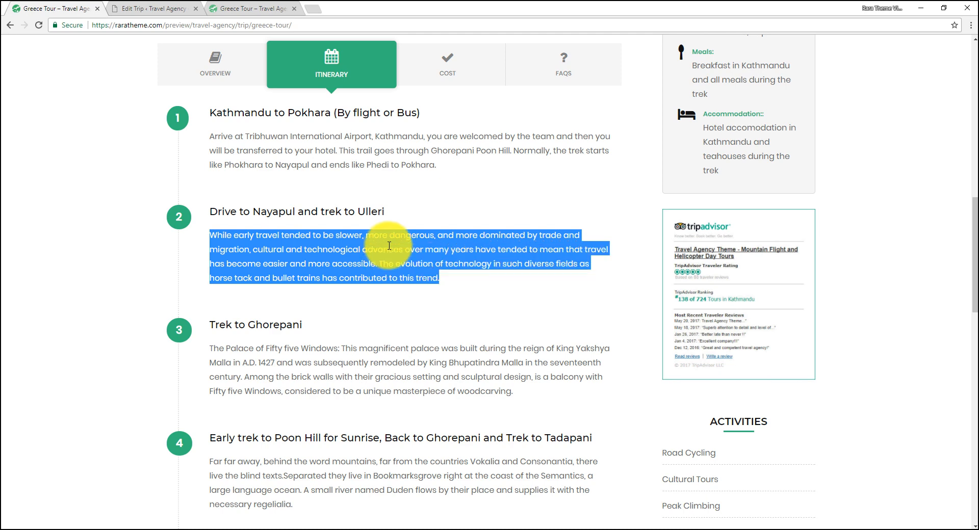
{"action": "left_click", "coordinate": [151, 8]}
{"action": "right_click", "coordinate": [298, 421]}
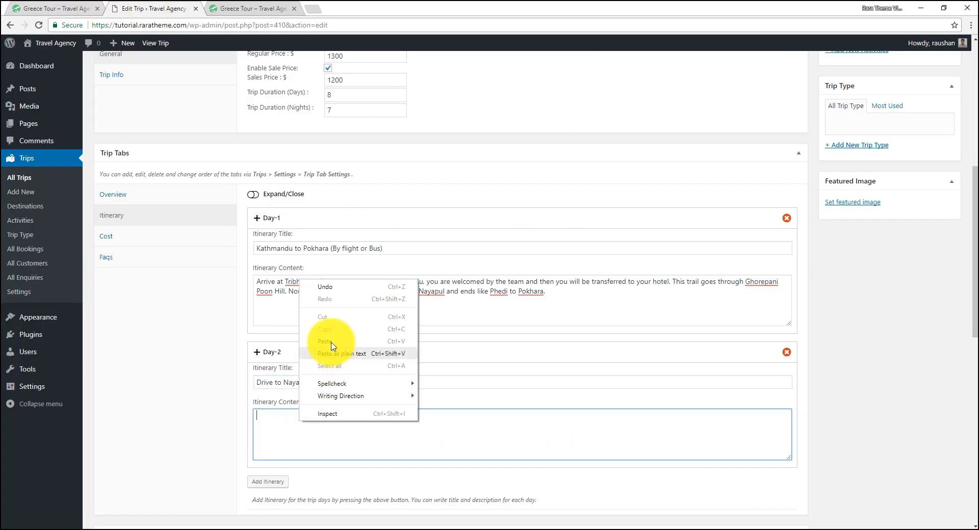
{"action": "left_click", "coordinate": [324, 341]}
Add a third itinerary day and title it "Trek to Ghorepani", copied from the demo tour
{"action": "scroll", "coordinate": [357, 393], "scroll_direction": "down", "scroll_amount": 2}
{"action": "left_click", "coordinate": [273, 395]}
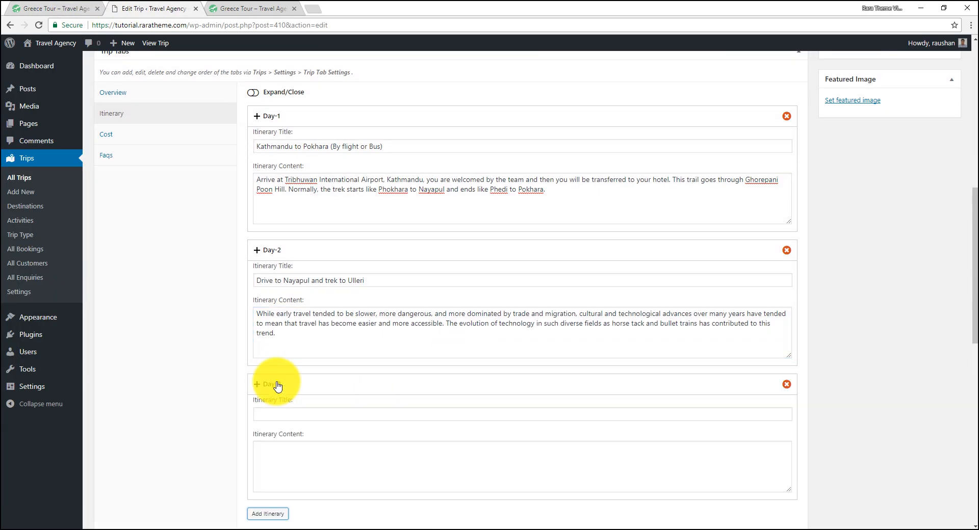
{"action": "scroll", "coordinate": [306, 372], "scroll_direction": "down", "scroll_amount": 2}
{"action": "scroll", "coordinate": [354, 358], "scroll_direction": "down", "scroll_amount": 2}
{"action": "left_click", "coordinate": [76, 9]}
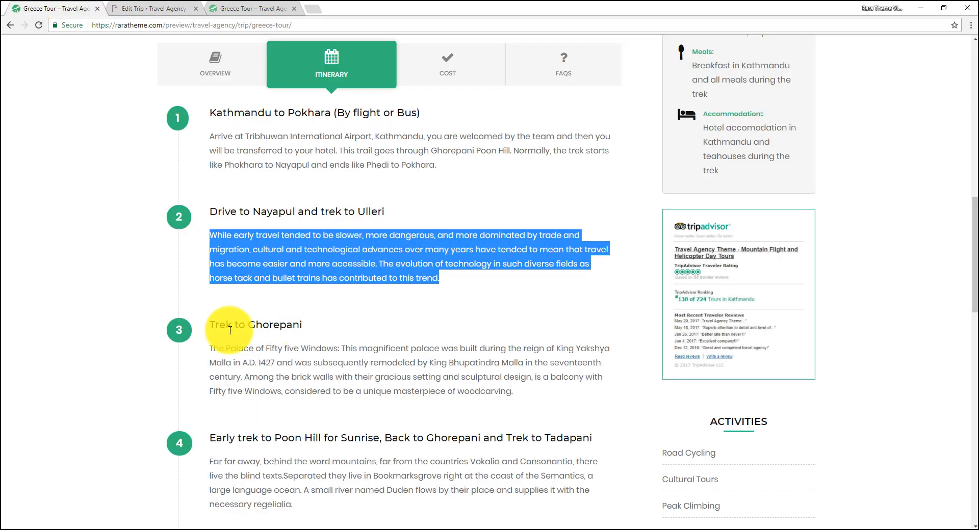
{"action": "left_click_drag", "start_coordinate": [211, 324], "coordinate": [303, 325]}
{"action": "right_click", "coordinate": [276, 323]}
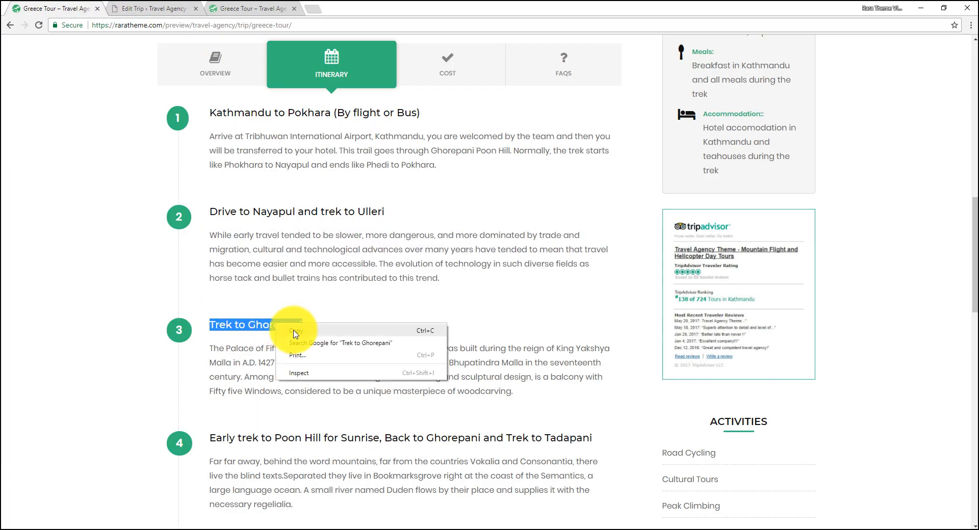
{"action": "left_click", "coordinate": [301, 330]}
{"action": "left_click", "coordinate": [153, 9]}
{"action": "right_click", "coordinate": [306, 315]}
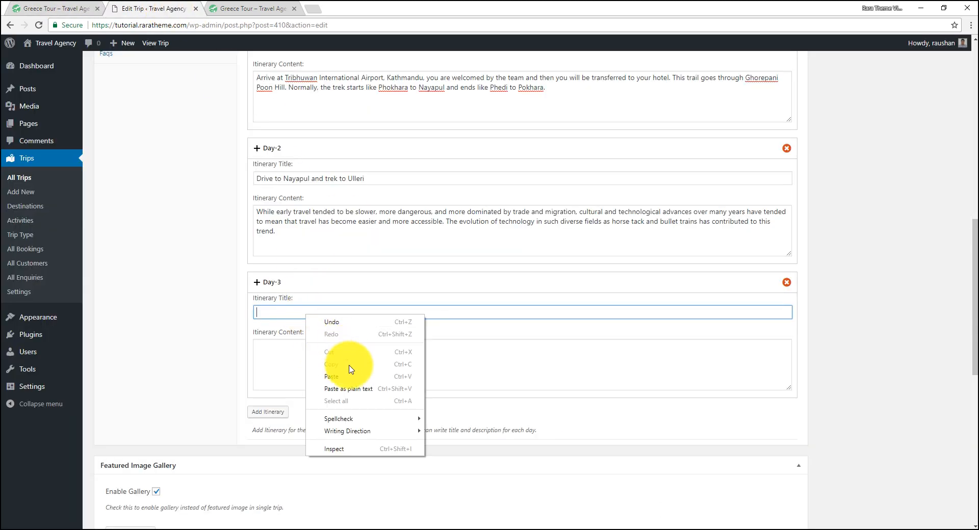
{"action": "left_click", "coordinate": [332, 377]}
Copy the demo tour's third-day paragraph about the Palace of Fifty five Windows into the Day-3 itinerary content
{"action": "left_click", "coordinate": [56, 8]}
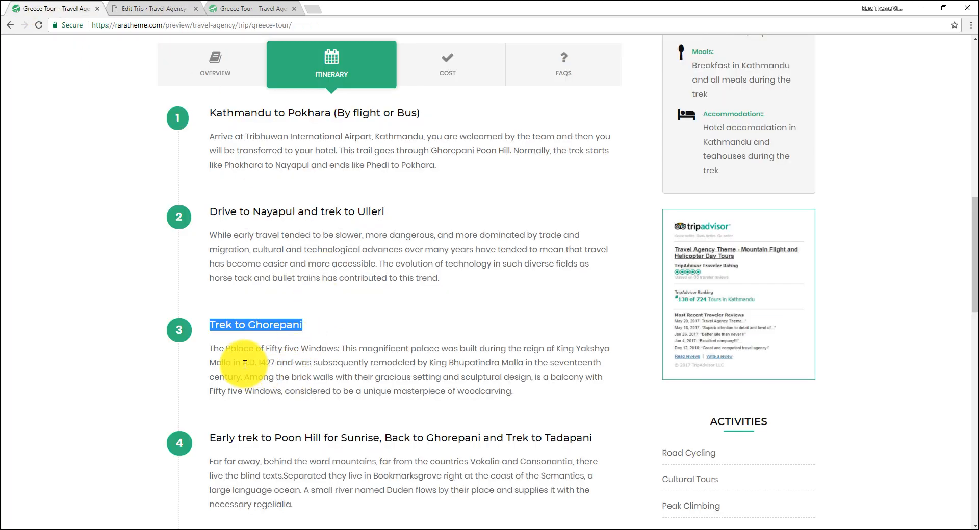
{"action": "left_click_drag", "start_coordinate": [212, 350], "coordinate": [458, 398]}
{"action": "right_click", "coordinate": [449, 371]}
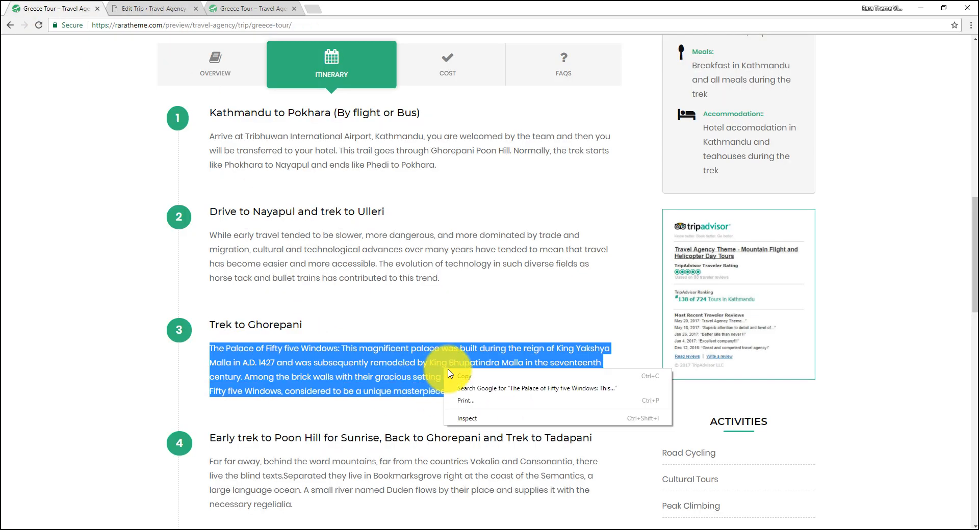
{"action": "left_click", "coordinate": [464, 376]}
{"action": "left_click", "coordinate": [168, 8]}
{"action": "left_click", "coordinate": [328, 357]}
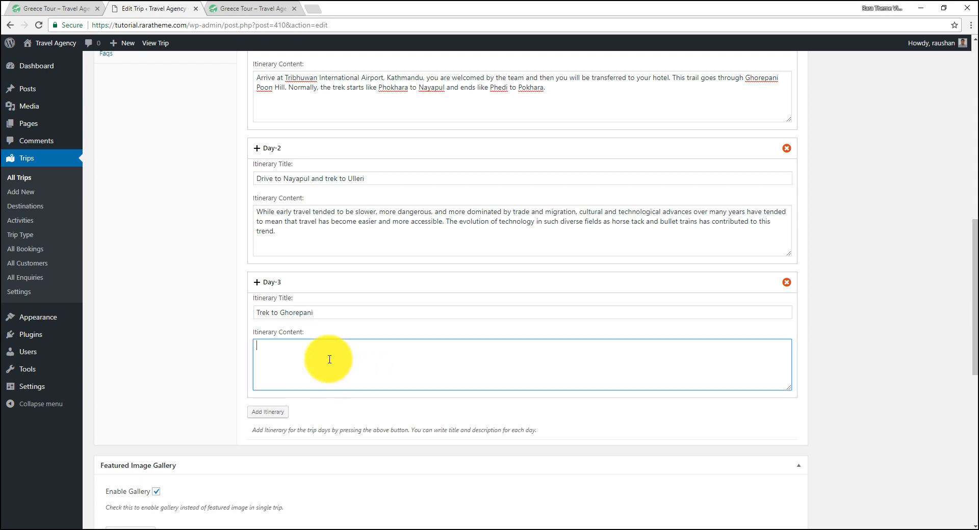
{"action": "right_click", "coordinate": [329, 360]}
{"action": "left_click", "coordinate": [371, 425]}
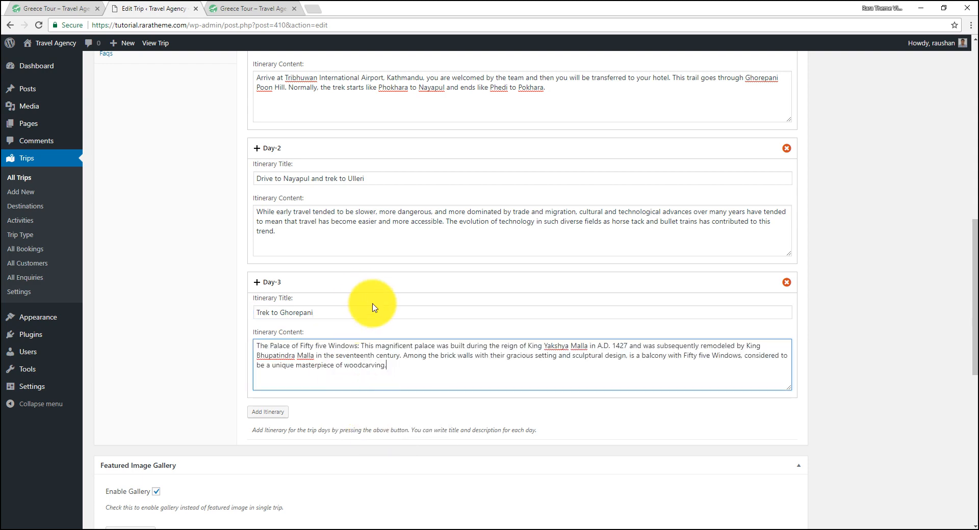
Add a fourth itinerary day titled "Early trek to Poon Hill for Sunrise, Back to Ghorepani and Trek to Tadapani", copied from the demo tour
{"action": "scroll", "coordinate": [376, 306], "scroll_direction": "down", "scroll_amount": 2}
{"action": "left_click", "coordinate": [268, 310]}
{"action": "left_click", "coordinate": [92, 5]}
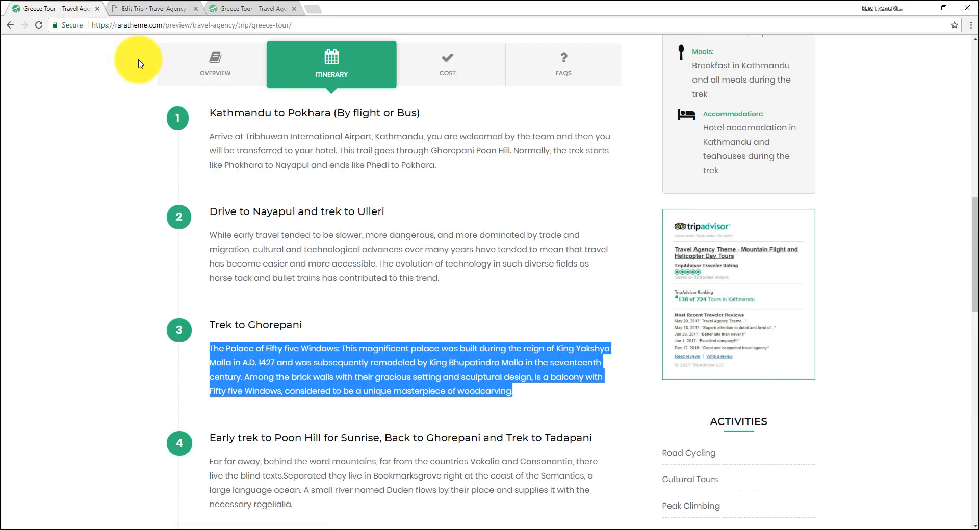
{"action": "scroll", "coordinate": [134, 244], "scroll_direction": "down", "scroll_amount": 3}
{"action": "left_click_drag", "start_coordinate": [210, 286], "coordinate": [599, 283]}
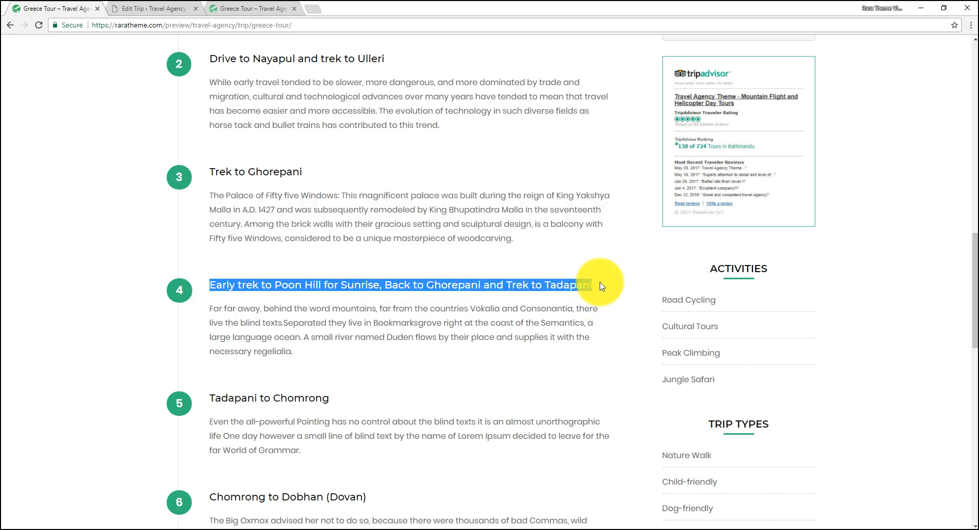
{"action": "right_click", "coordinate": [566, 285]}
{"action": "left_click", "coordinate": [586, 294]}
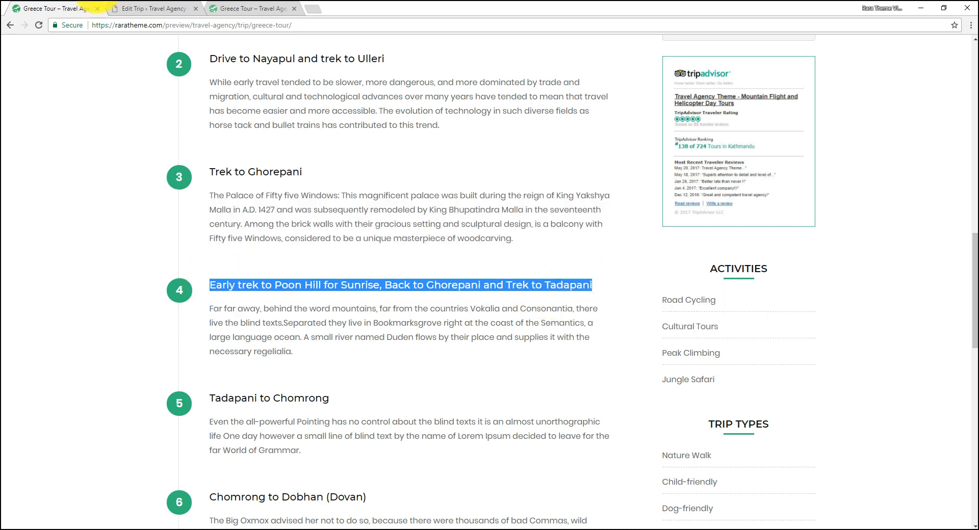
{"action": "left_click", "coordinate": [139, 6]}
{"action": "right_click", "coordinate": [285, 347]}
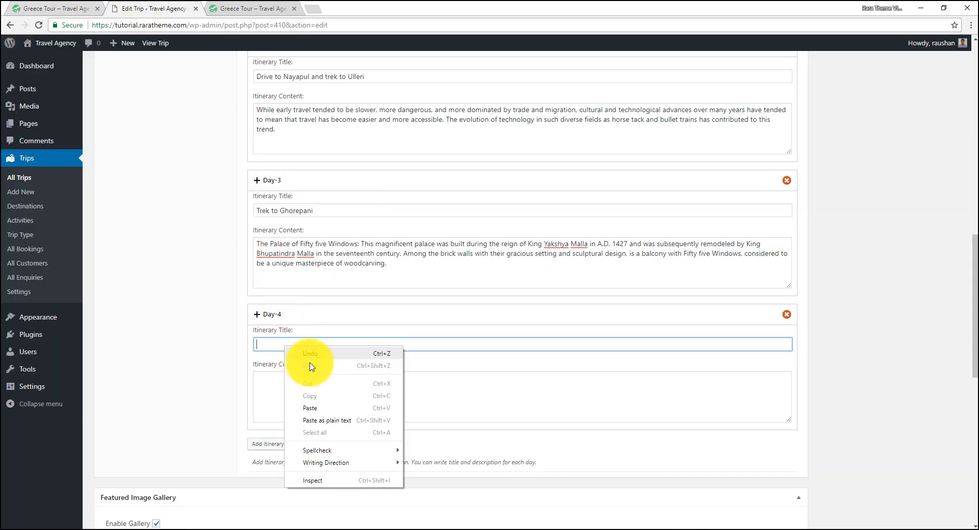
{"action": "left_click", "coordinate": [312, 412]}
Copy the demo tour's fourth-day description, starting "Far far away", into the Day-4 itinerary content
{"action": "left_click", "coordinate": [44, 4]}
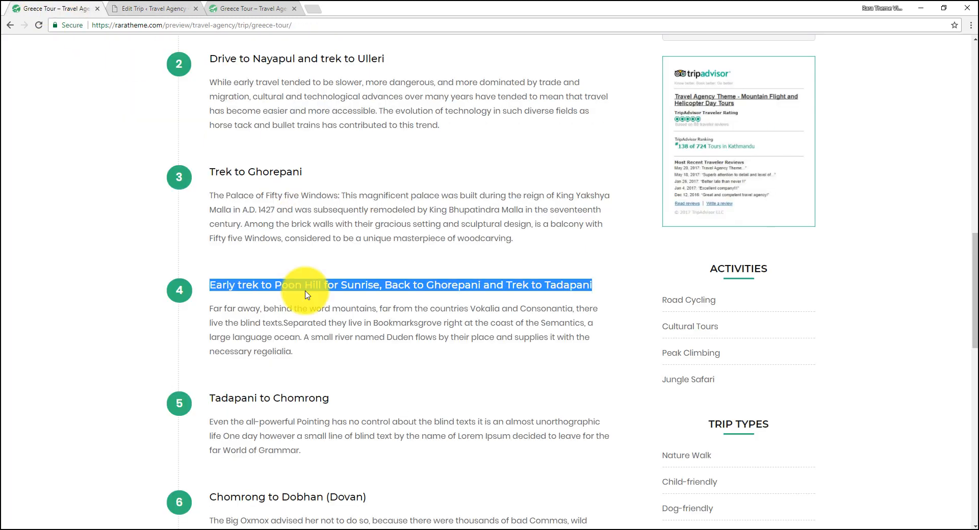
{"action": "left_click_drag", "start_coordinate": [210, 308], "coordinate": [293, 352]}
{"action": "right_click", "coordinate": [275, 322]}
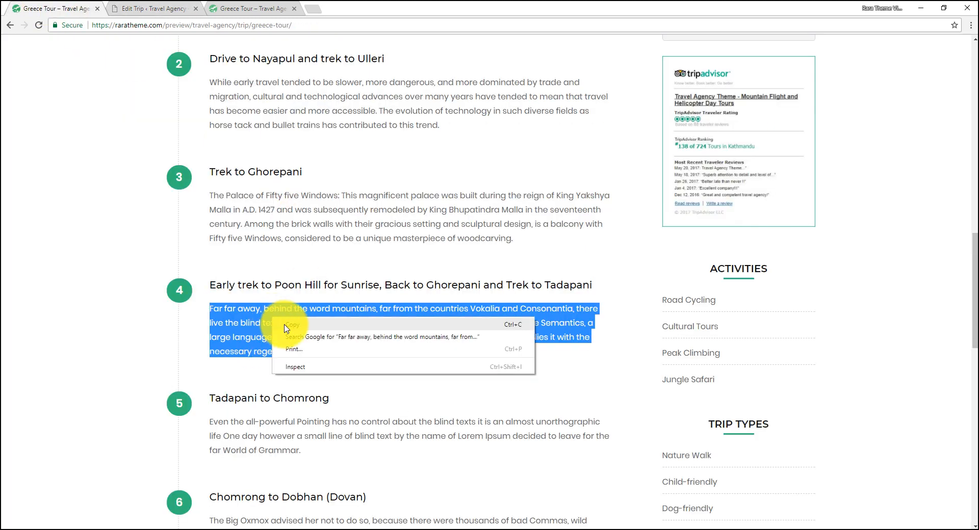
{"action": "left_click", "coordinate": [296, 329]}
{"action": "left_click", "coordinate": [142, 7]}
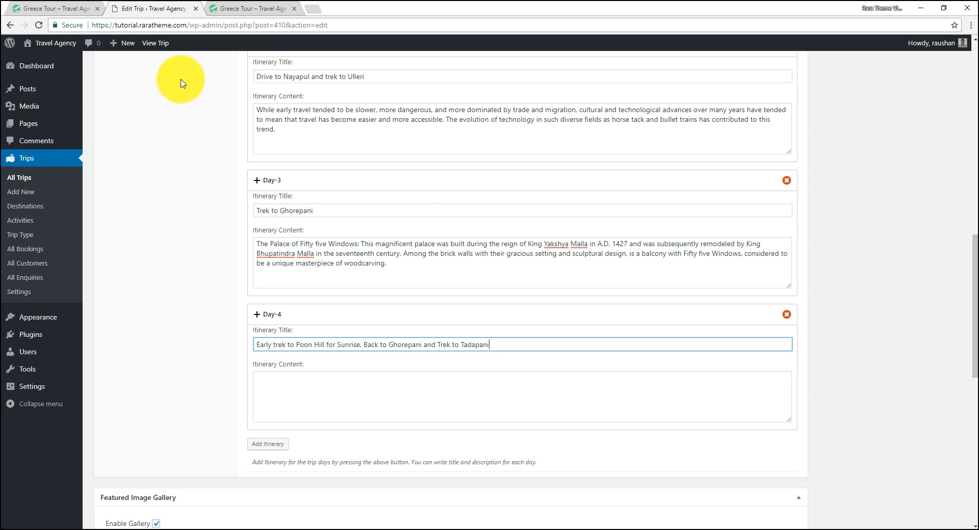
{"action": "left_click", "coordinate": [279, 375]}
{"action": "right_click", "coordinate": [280, 377]}
{"action": "left_click", "coordinate": [306, 439]}
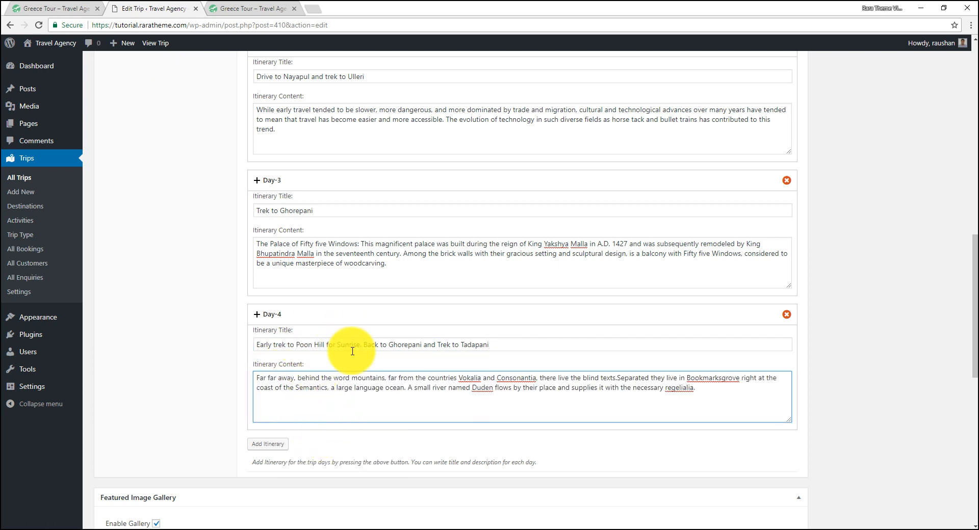
Set the price-includes title in the trip's Cost section to "The Trip Cost Includes", copied from the demo tour's cost details
{"action": "scroll", "coordinate": [376, 303], "scroll_direction": "up", "scroll_amount": 4}
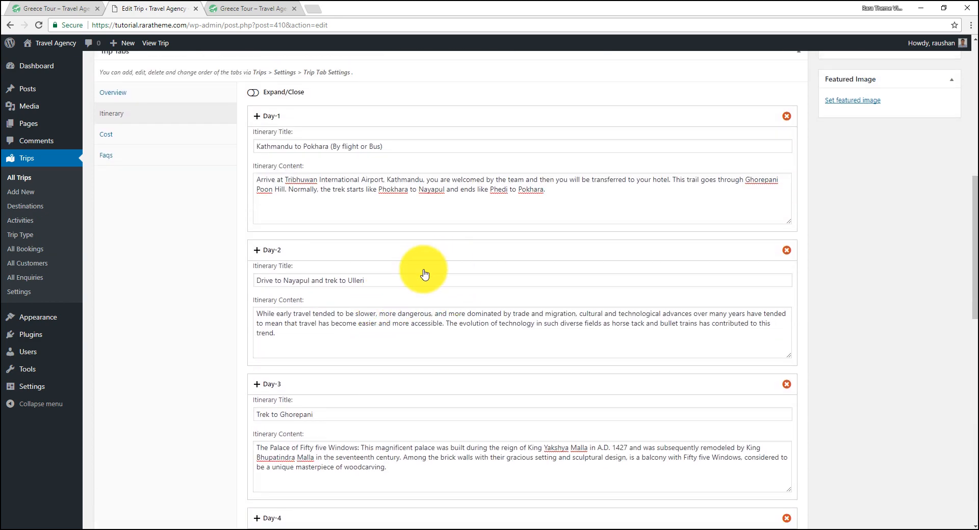
{"action": "scroll", "coordinate": [427, 217], "scroll_direction": "up", "scroll_amount": 1}
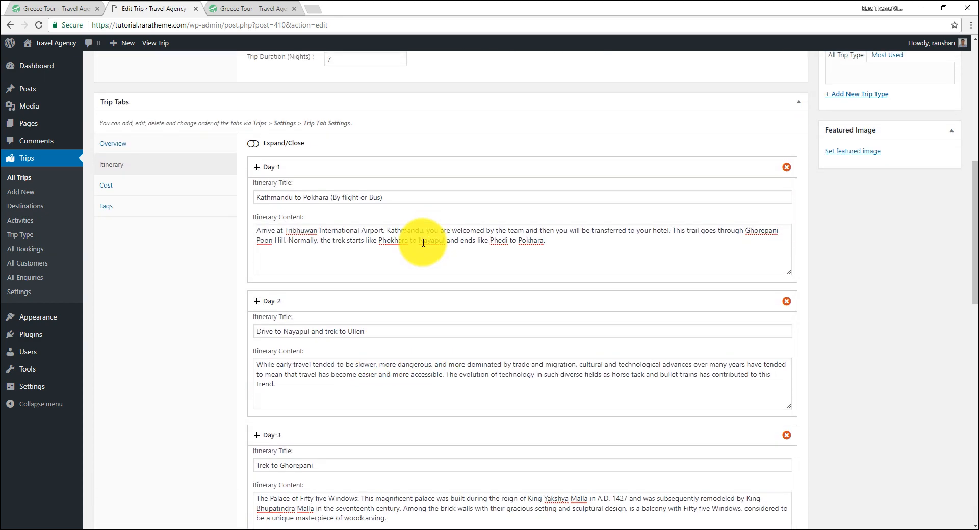
{"action": "left_click", "coordinate": [136, 192]}
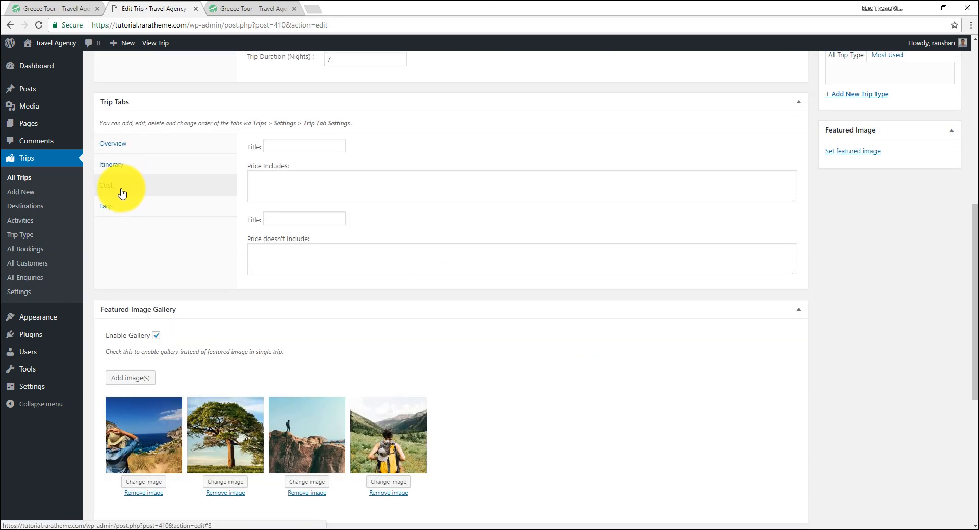
{"action": "left_click", "coordinate": [40, 6]}
{"action": "scroll", "coordinate": [374, 207], "scroll_direction": "up", "scroll_amount": 4}
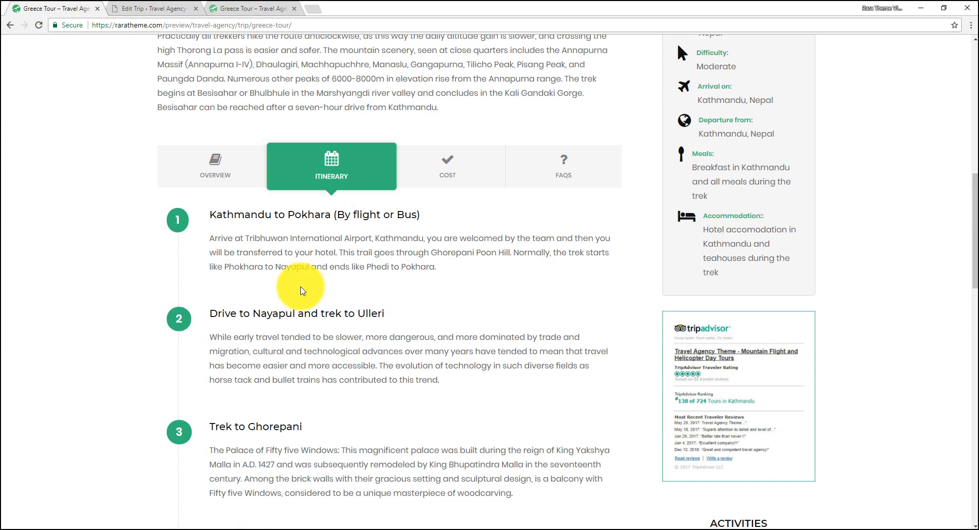
{"action": "left_click", "coordinate": [443, 177]}
{"action": "left_click_drag", "start_coordinate": [170, 218], "coordinate": [283, 214]}
{"action": "right_click", "coordinate": [255, 220]}
{"action": "left_click", "coordinate": [336, 218]}
{"action": "left_click", "coordinate": [127, 7]}
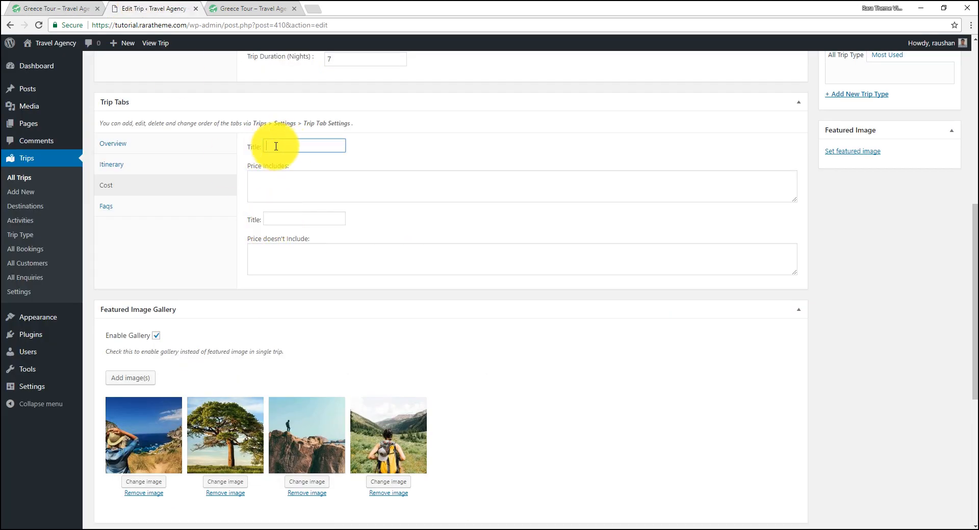
{"action": "right_click", "coordinate": [293, 147]}
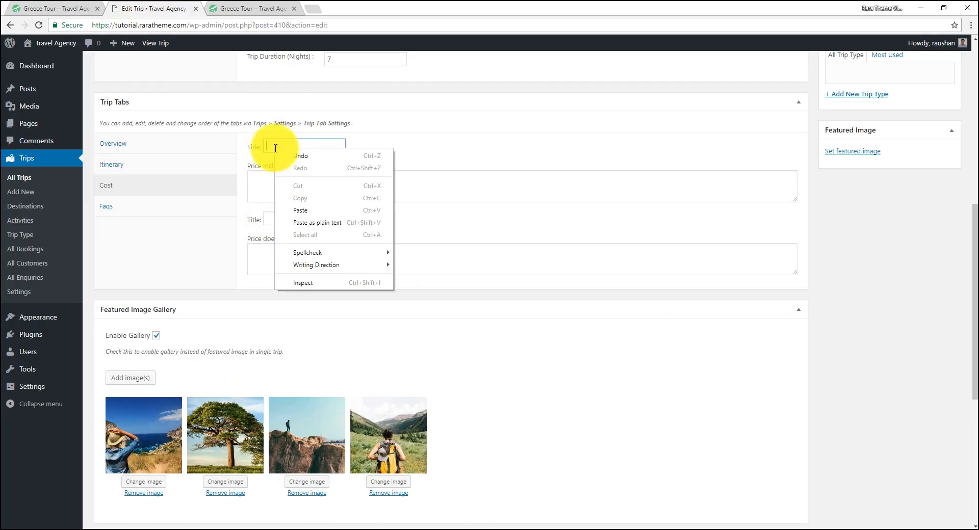
{"action": "left_click", "coordinate": [307, 209]}
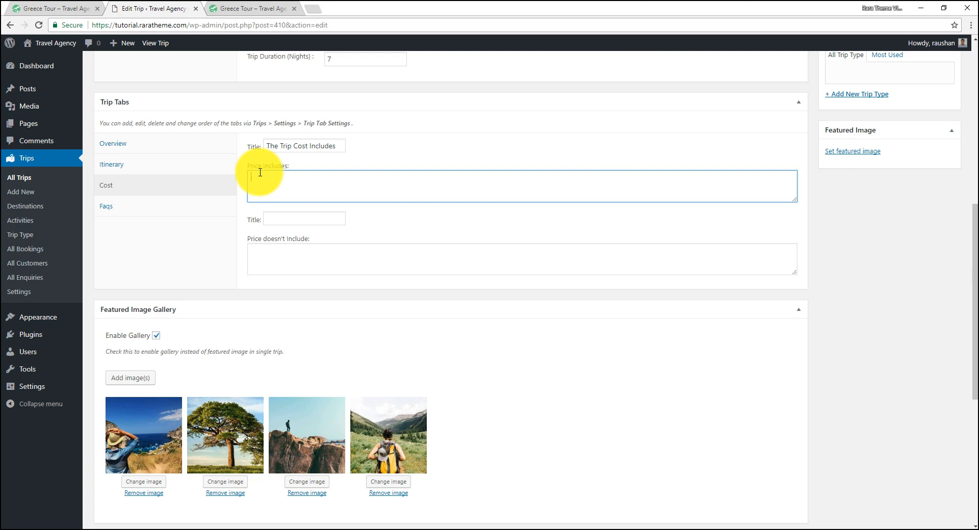
Copy the demo tour's full cost-includes list, from airport pick-up service to permits and paperwork, into Price Includes and enlarge that text area
{"action": "left_click", "coordinate": [72, 7]}
{"action": "left_click", "coordinate": [247, 246]}
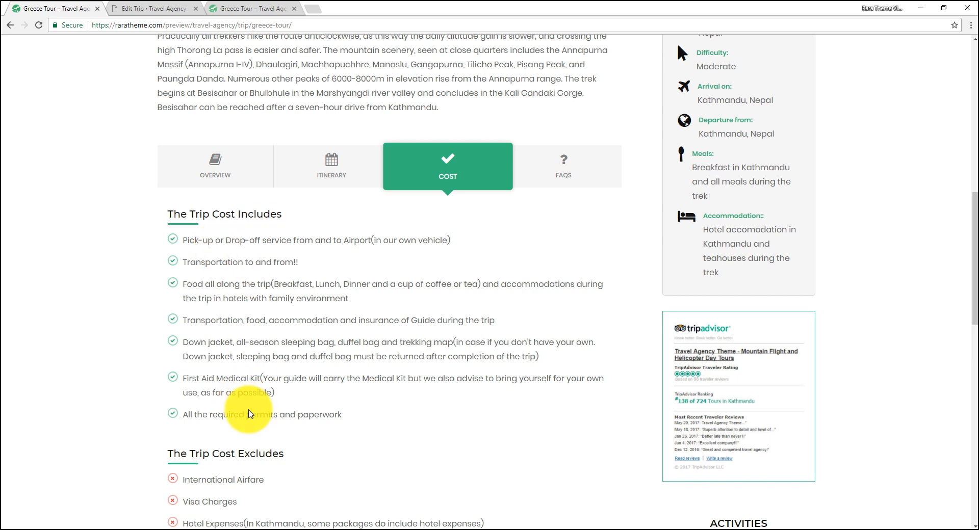
{"action": "left_click_drag", "start_coordinate": [354, 420], "coordinate": [188, 238]}
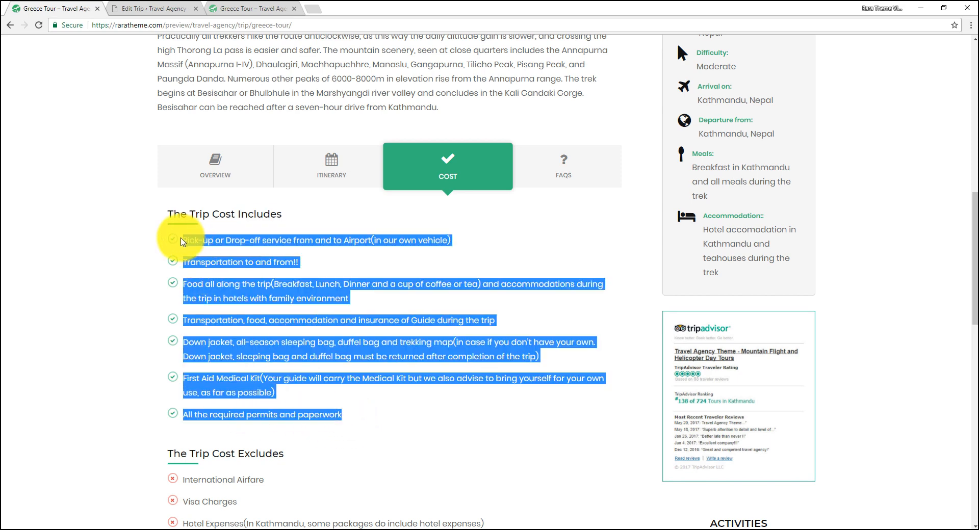
{"action": "right_click", "coordinate": [206, 243]}
{"action": "left_click", "coordinate": [219, 248]}
{"action": "left_click", "coordinate": [175, 9]}
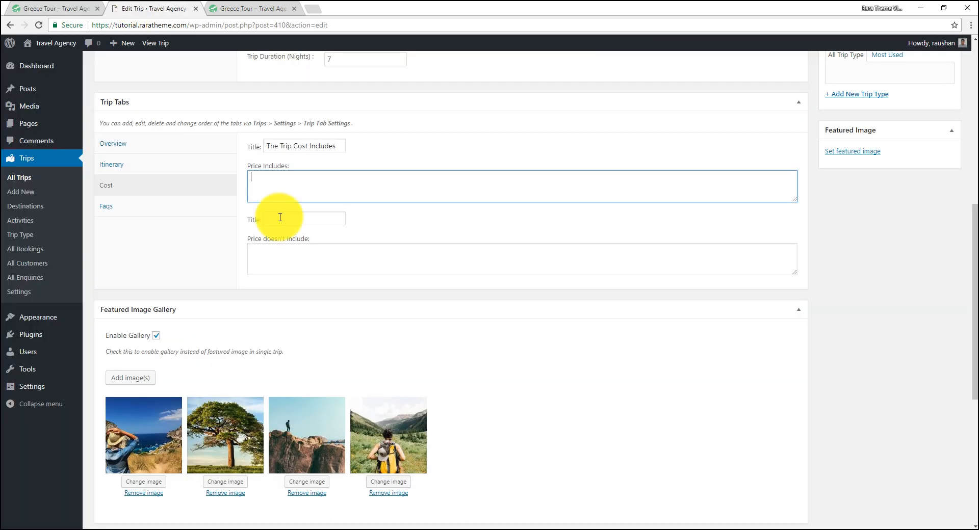
{"action": "right_click", "coordinate": [263, 183]}
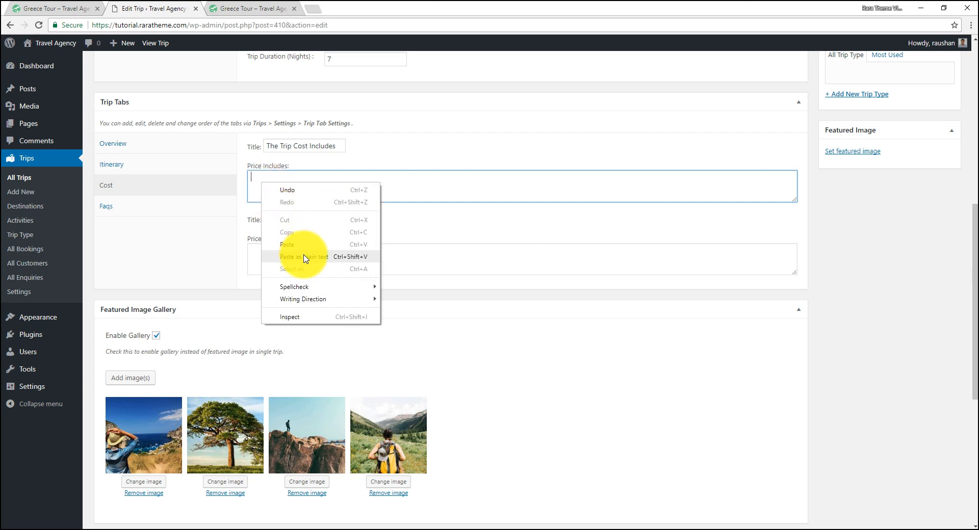
{"action": "left_click", "coordinate": [305, 257]}
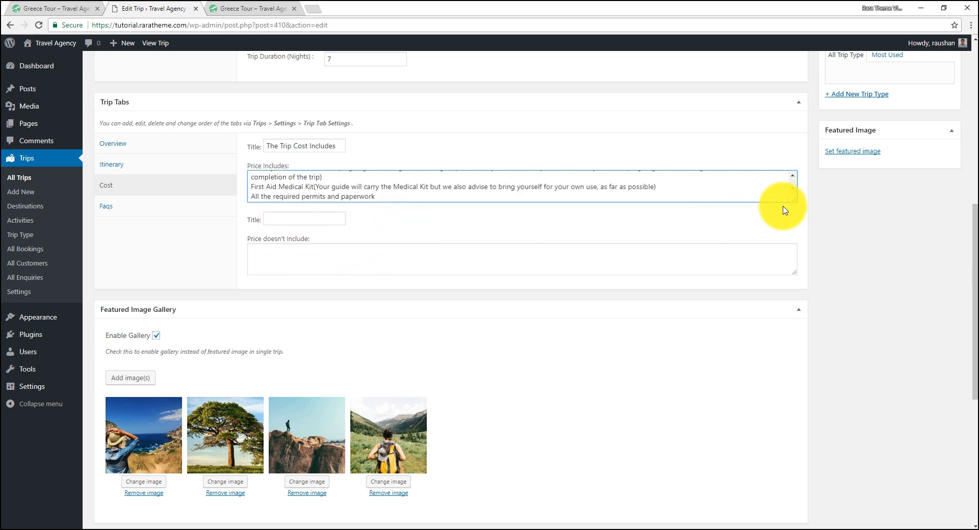
{"action": "left_click_drag", "start_coordinate": [794, 205], "coordinate": [802, 276]}
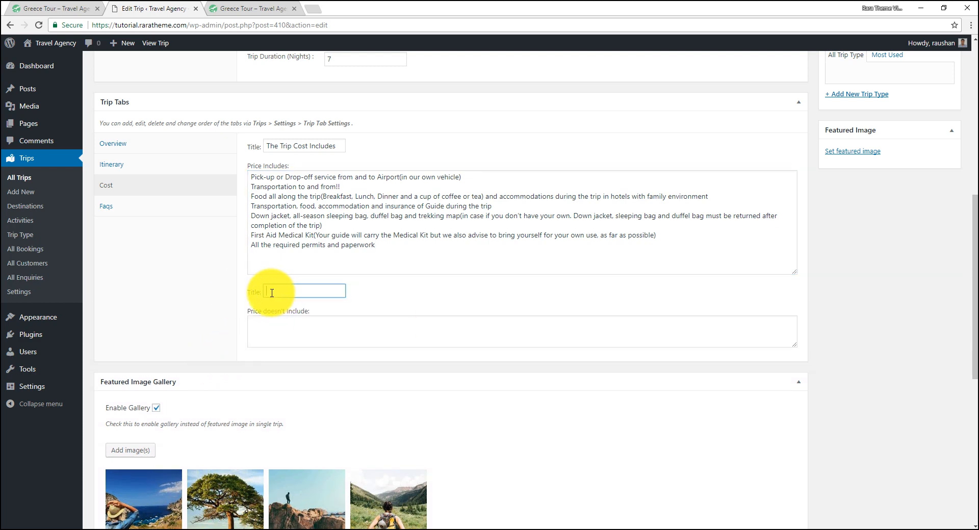
Set the price-excludes title in the trip's Cost section to "The Trip Cost Excludes", copied from the demo tour
{"action": "left_click", "coordinate": [51, 9]}
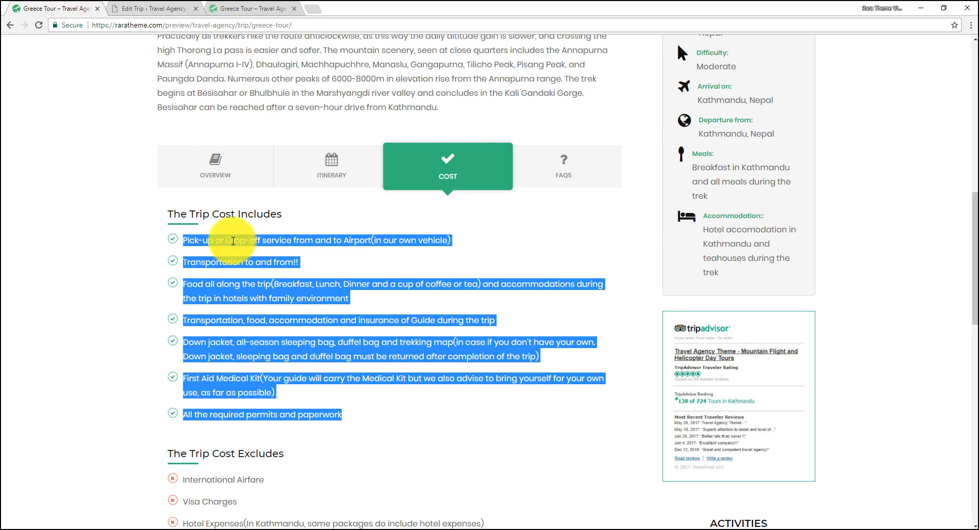
{"action": "left_click", "coordinate": [179, 203]}
{"action": "scroll", "coordinate": [189, 246], "scroll_direction": "down", "scroll_amount": 3}
{"action": "left_click_drag", "start_coordinate": [167, 253], "coordinate": [286, 255]}
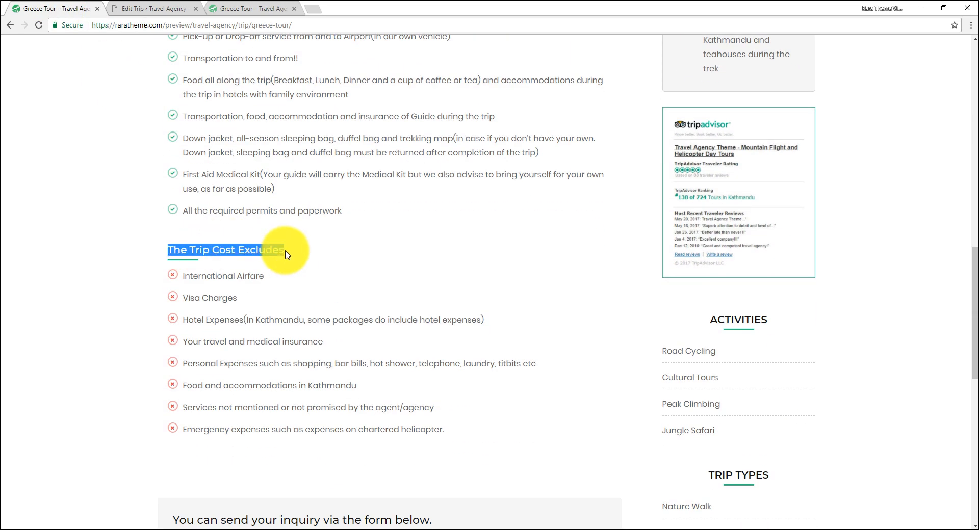
{"action": "left_click", "coordinate": [290, 256]}
{"action": "left_click", "coordinate": [137, 9]}
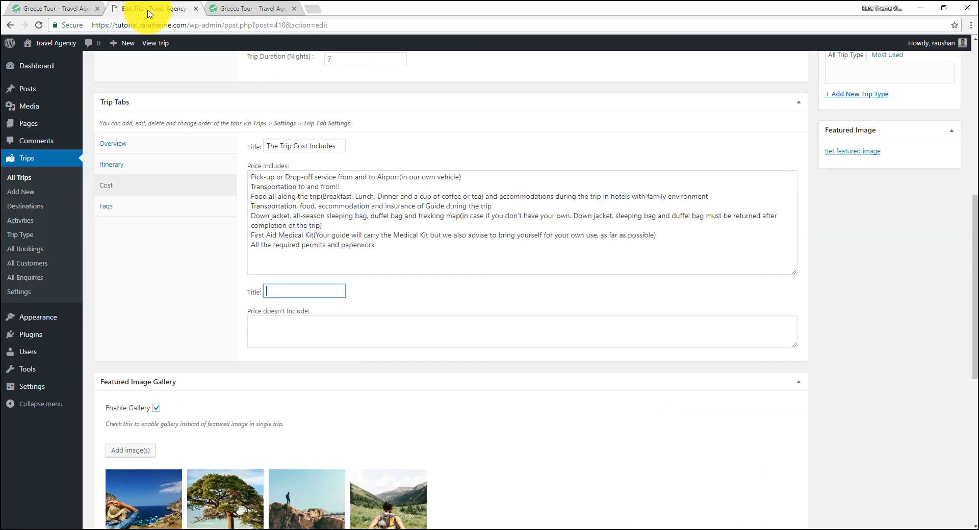
{"action": "right_click", "coordinate": [287, 294]}
{"action": "left_click", "coordinate": [324, 369]}
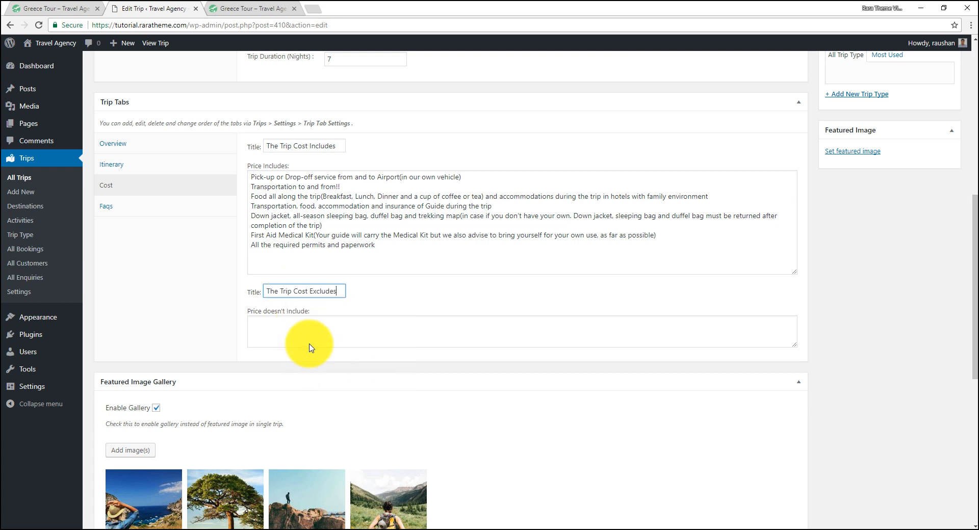
Copy the demo tour's cost-excludes list, from International Airfare to emergency helicopter expenses, into Price doesn't Include and update the trip
{"action": "left_click", "coordinate": [66, 6]}
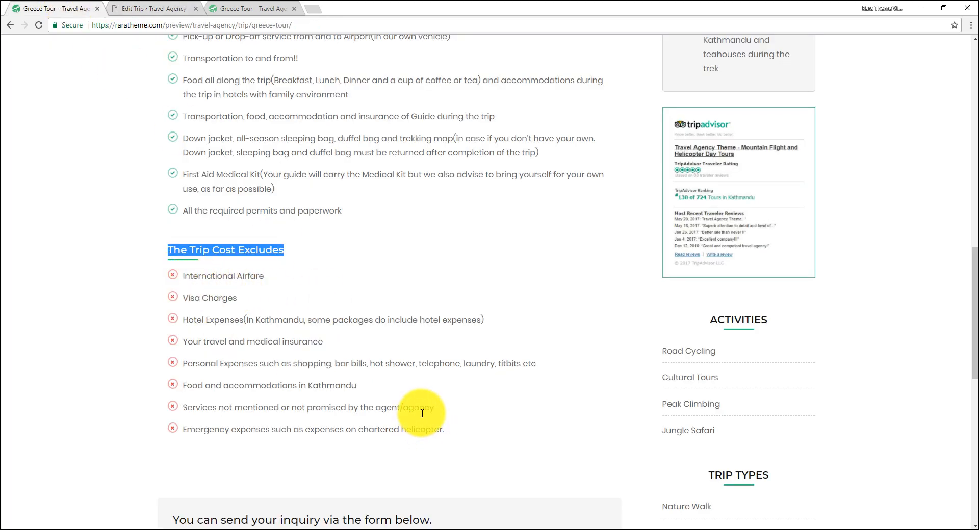
{"action": "left_click", "coordinate": [435, 425]}
{"action": "left_click_drag", "start_coordinate": [435, 425], "coordinate": [194, 274]}
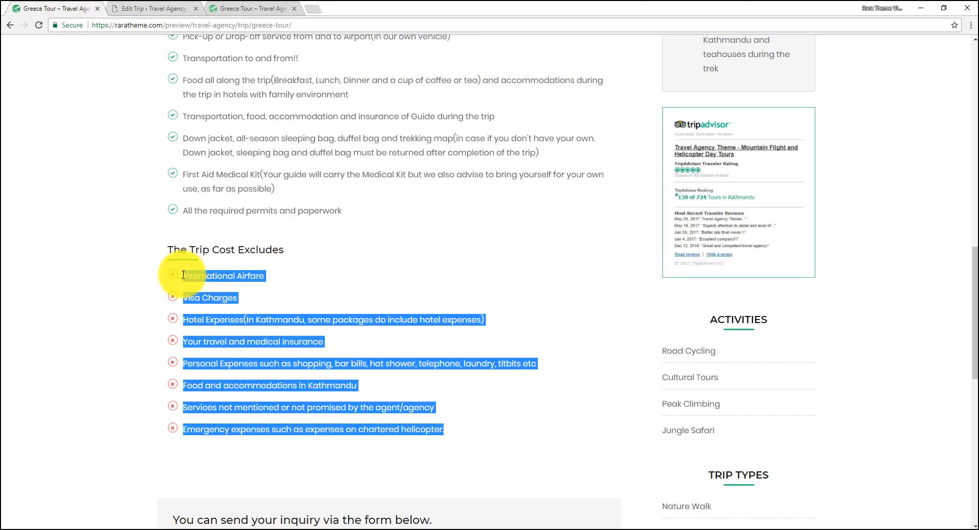
{"action": "right_click", "coordinate": [203, 276]}
{"action": "left_click", "coordinate": [225, 281]}
{"action": "left_click", "coordinate": [189, 8]}
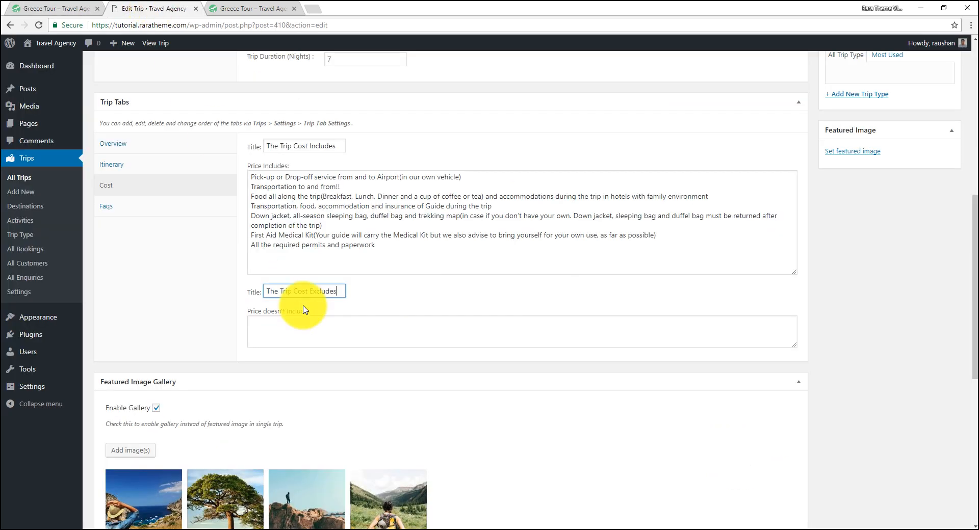
{"action": "left_click", "coordinate": [298, 330]}
{"action": "right_click", "coordinate": [298, 330]}
{"action": "left_click", "coordinate": [323, 393]}
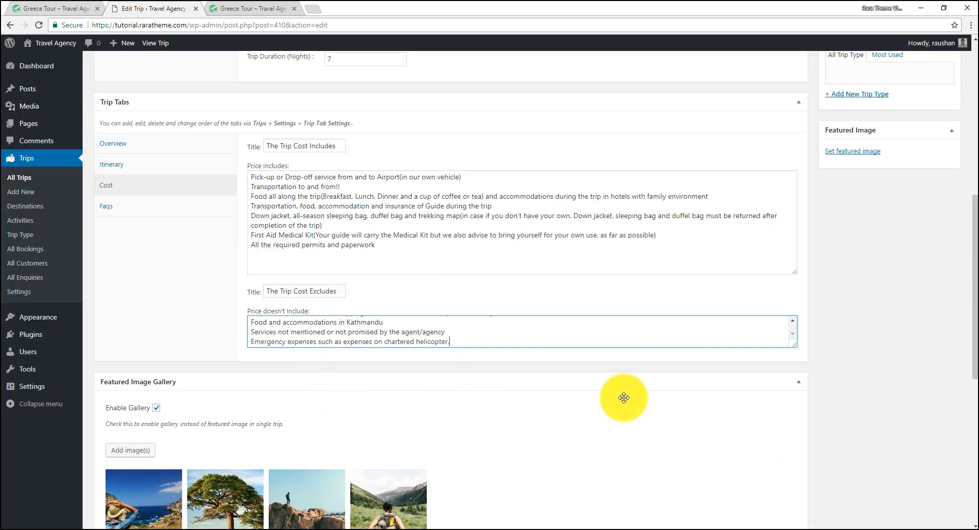
{"action": "left_click_drag", "start_coordinate": [794, 347], "coordinate": [798, 413]}
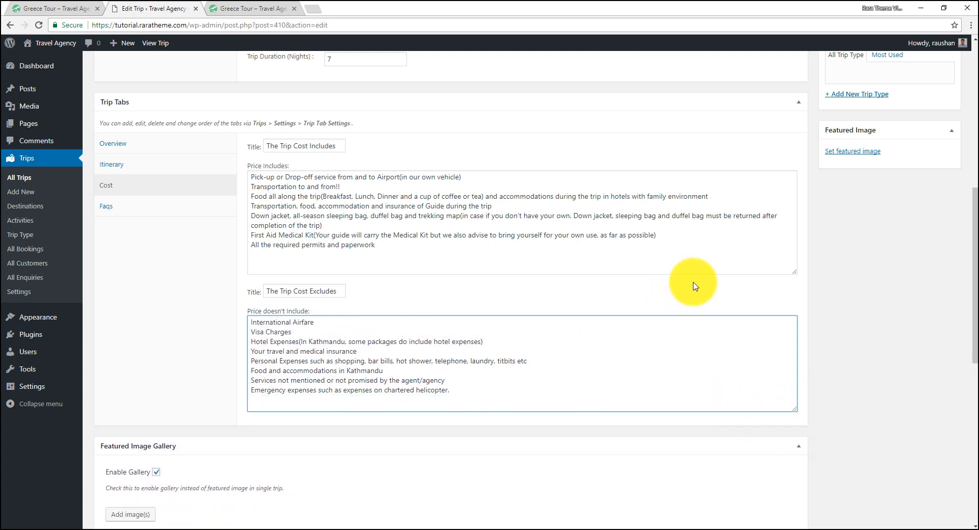
{"action": "scroll", "coordinate": [693, 285], "scroll_direction": "up", "scroll_amount": 7}
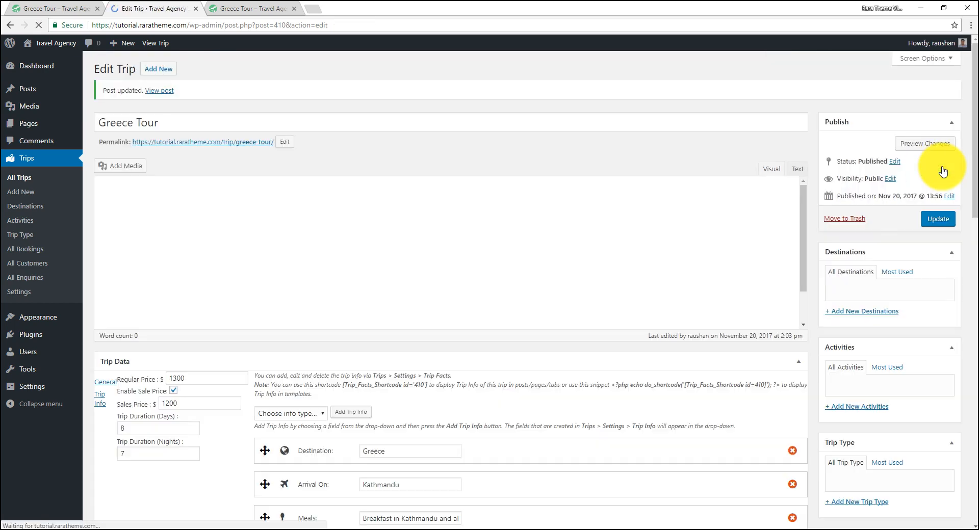
Review the overview, itinerary and cost content on the published Greece Tour page
{"action": "left_click", "coordinate": [266, 8]}
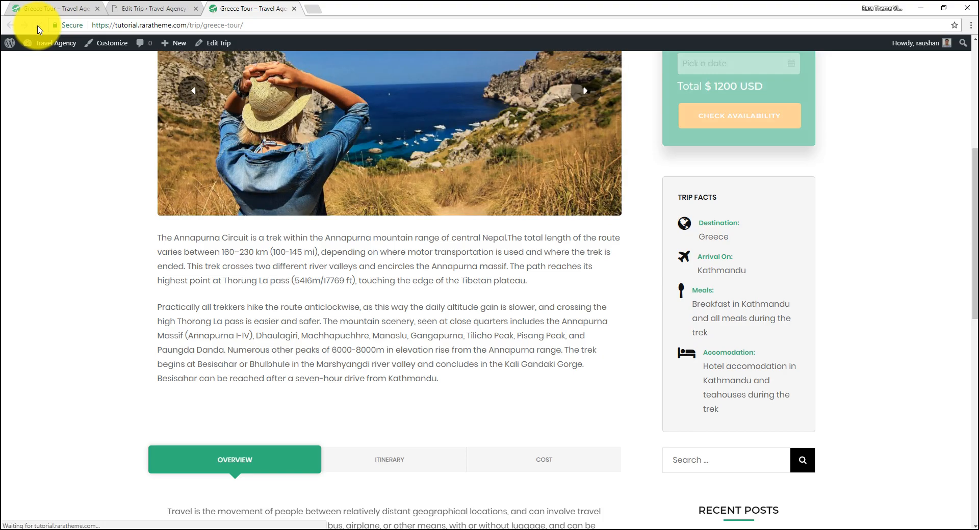
{"action": "scroll", "coordinate": [360, 214], "scroll_direction": "down", "scroll_amount": 3}
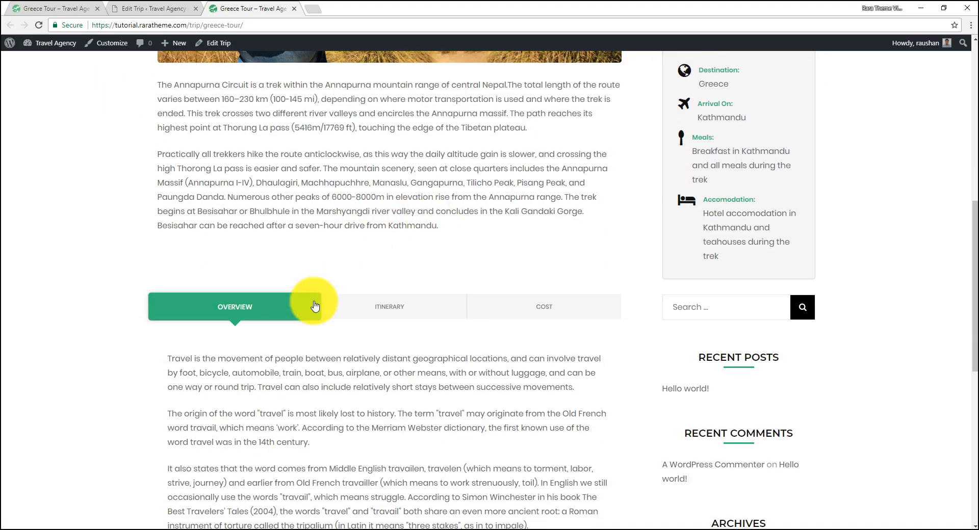
{"action": "left_click", "coordinate": [223, 306]}
{"action": "scroll", "coordinate": [569, 203], "scroll_direction": "down", "scroll_amount": 2}
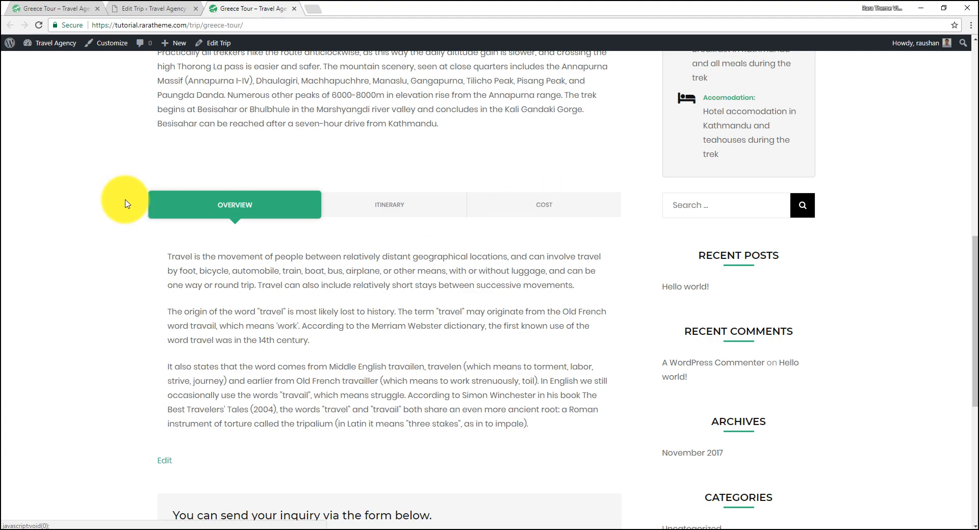
{"action": "left_click_drag", "start_coordinate": [163, 264], "coordinate": [439, 424]}
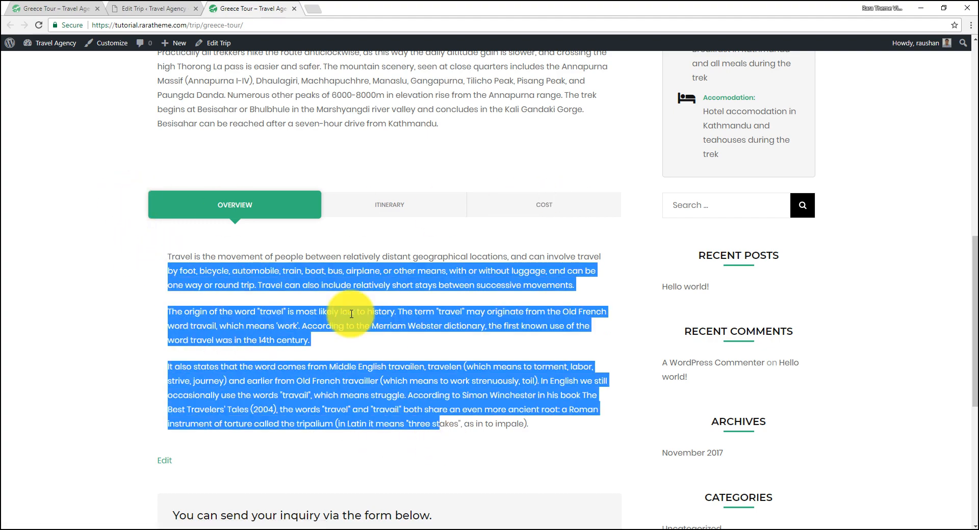
{"action": "left_click", "coordinate": [350, 208]}
{"action": "scroll", "coordinate": [393, 326], "scroll_direction": "down", "scroll_amount": 2}
{"action": "scroll", "coordinate": [412, 304], "scroll_direction": "down", "scroll_amount": 3}
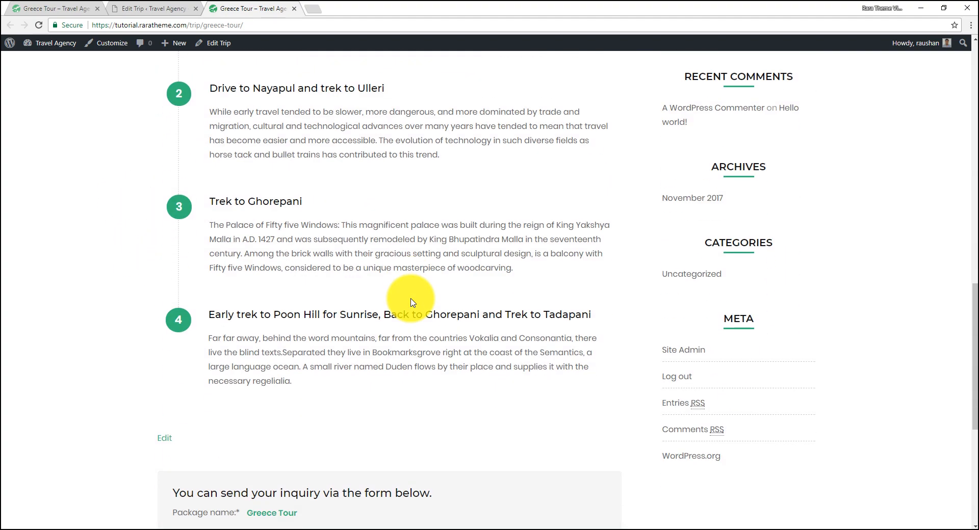
{"action": "scroll", "coordinate": [403, 300], "scroll_direction": "up", "scroll_amount": 4}
{"action": "left_click", "coordinate": [533, 162]}
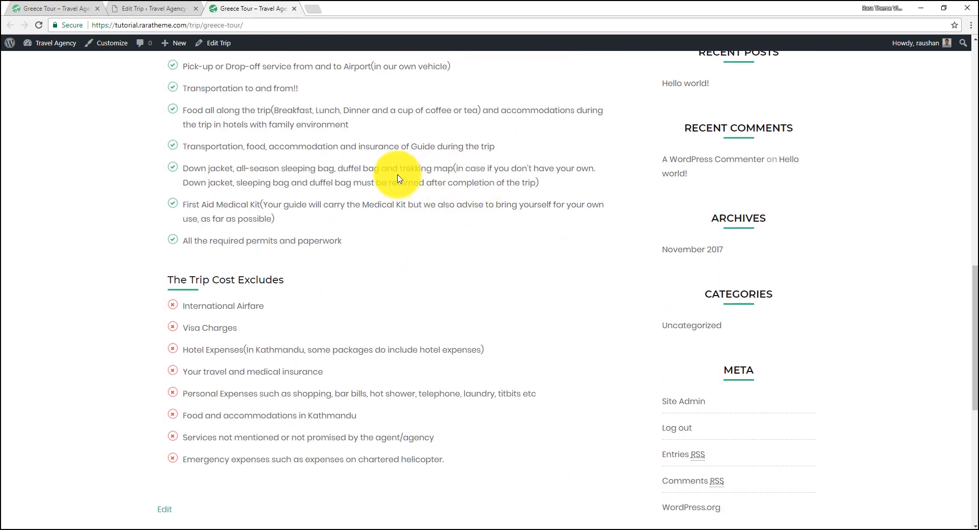
{"action": "scroll", "coordinate": [398, 179], "scroll_direction": "up", "scroll_amount": 2}
{"action": "scroll", "coordinate": [399, 179], "scroll_direction": "up", "scroll_amount": 1}
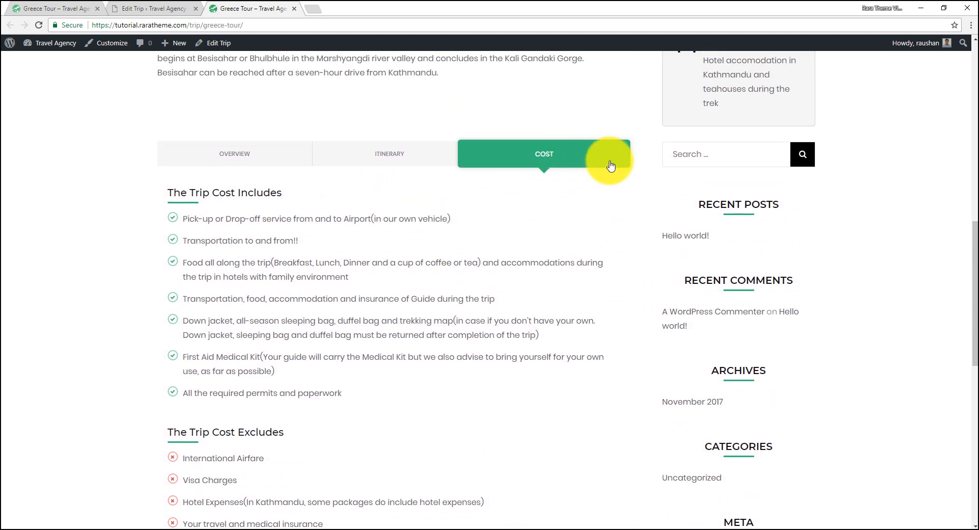
Set the title of the trip's Faqs section to "Frequently asked Questions", copied from the demo tour's FAQs
{"action": "left_click", "coordinate": [117, 10]}
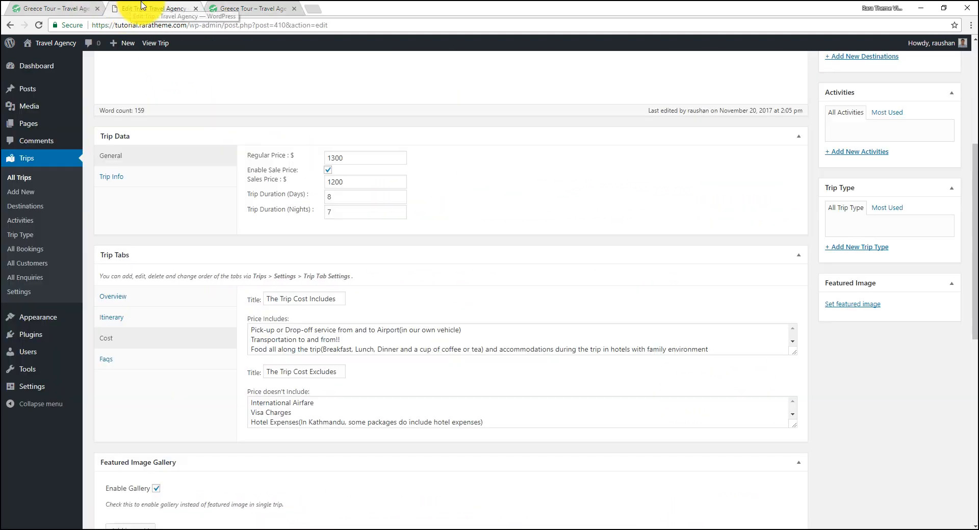
{"action": "left_click", "coordinate": [122, 367]}
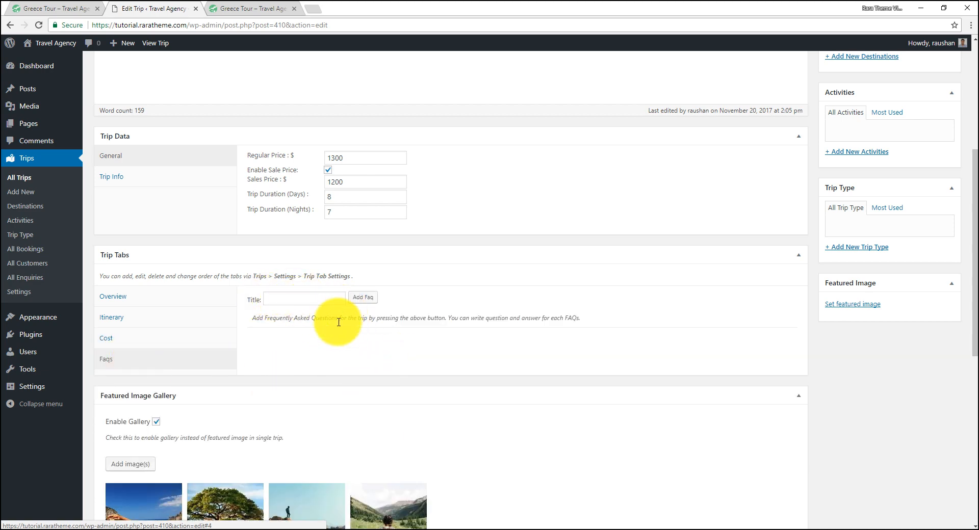
{"action": "left_click", "coordinate": [66, 8]}
{"action": "scroll", "coordinate": [357, 178], "scroll_direction": "up", "scroll_amount": 5}
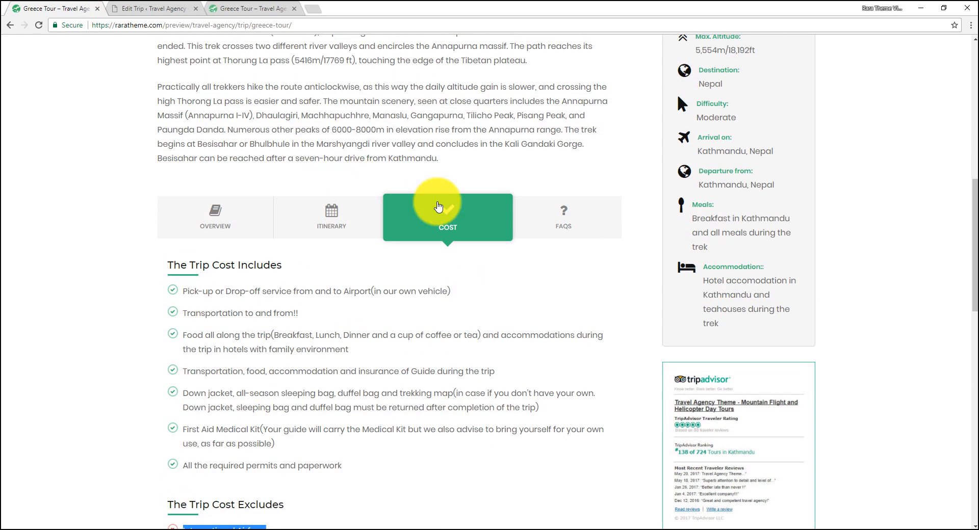
{"action": "left_click", "coordinate": [548, 217]}
{"action": "left_click_drag", "start_coordinate": [156, 288], "coordinate": [313, 287]}
{"action": "right_click", "coordinate": [297, 286]}
{"action": "left_click", "coordinate": [316, 293]}
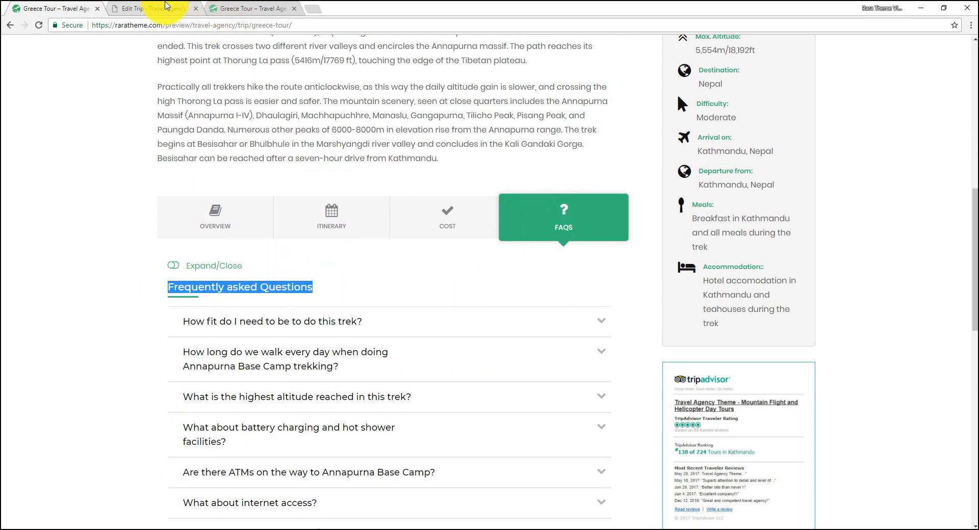
{"action": "left_click", "coordinate": [166, 7]}
{"action": "right_click", "coordinate": [302, 300]}
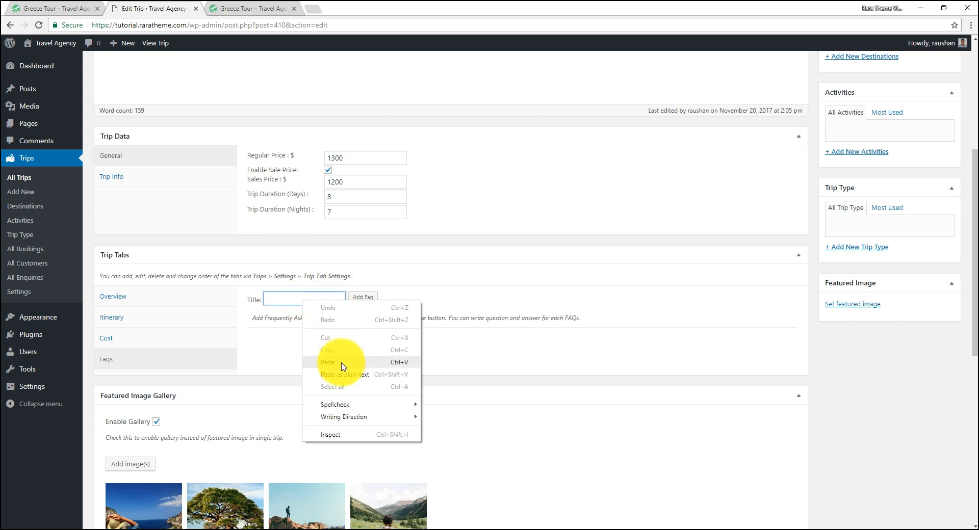
{"action": "left_click", "coordinate": [343, 363]}
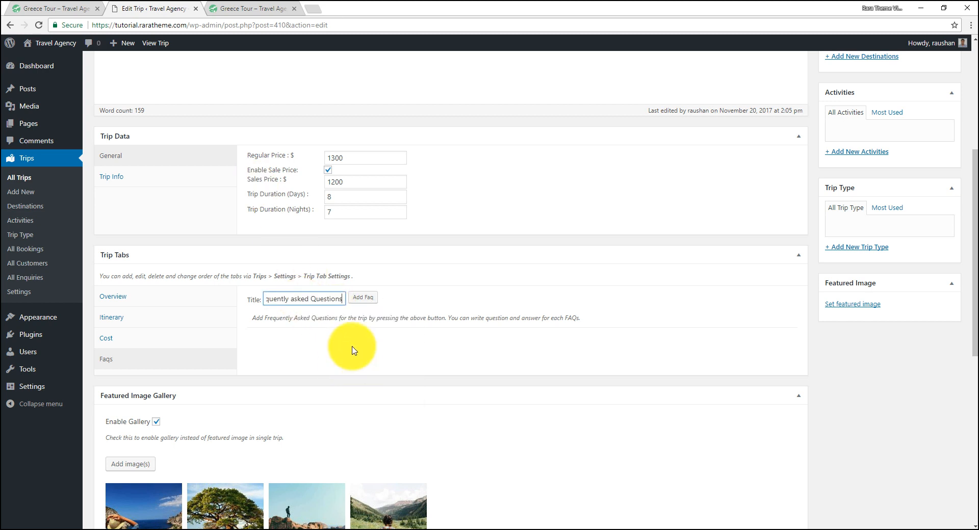
Add a first FAQ entry with the question "How long is this trip?"
{"action": "left_click", "coordinate": [363, 299]}
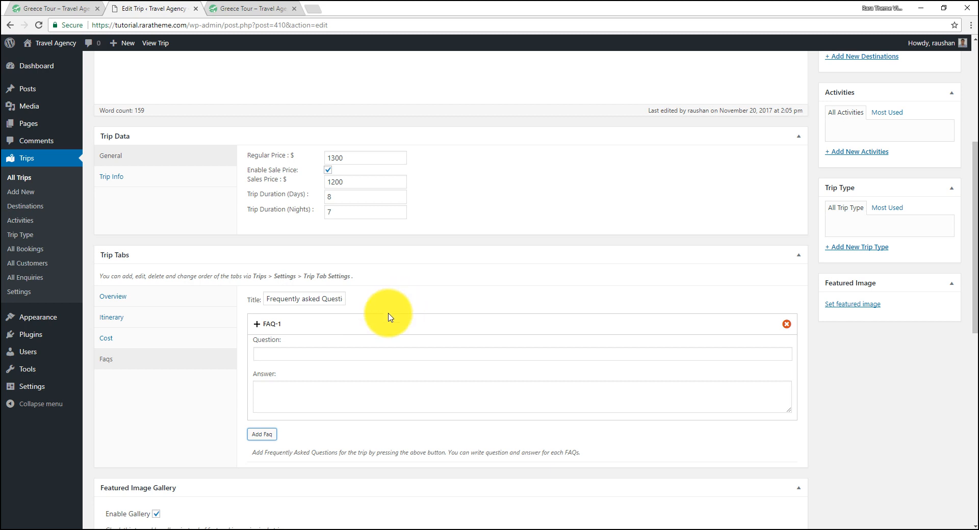
{"action": "left_click", "coordinate": [270, 356]}
{"action": "left_click", "coordinate": [289, 389]}
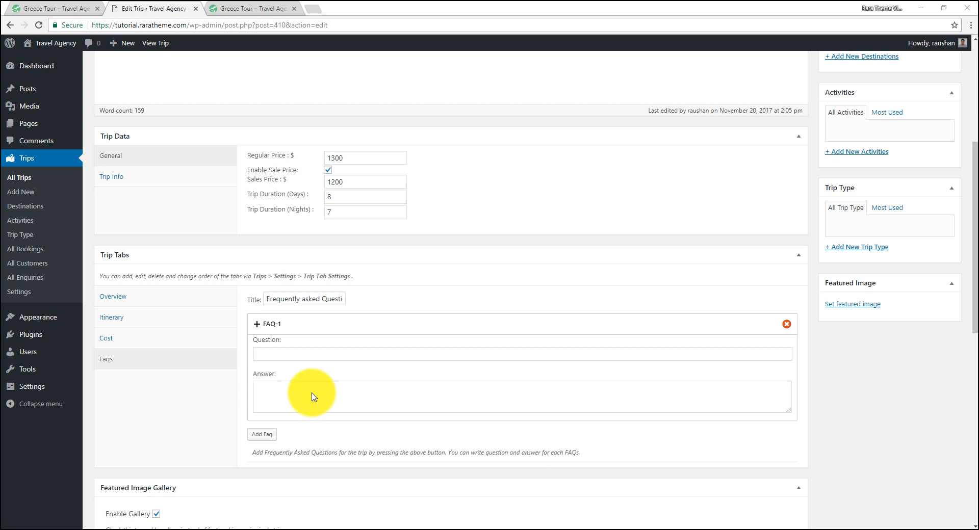
{"action": "left_click", "coordinate": [284, 351]}
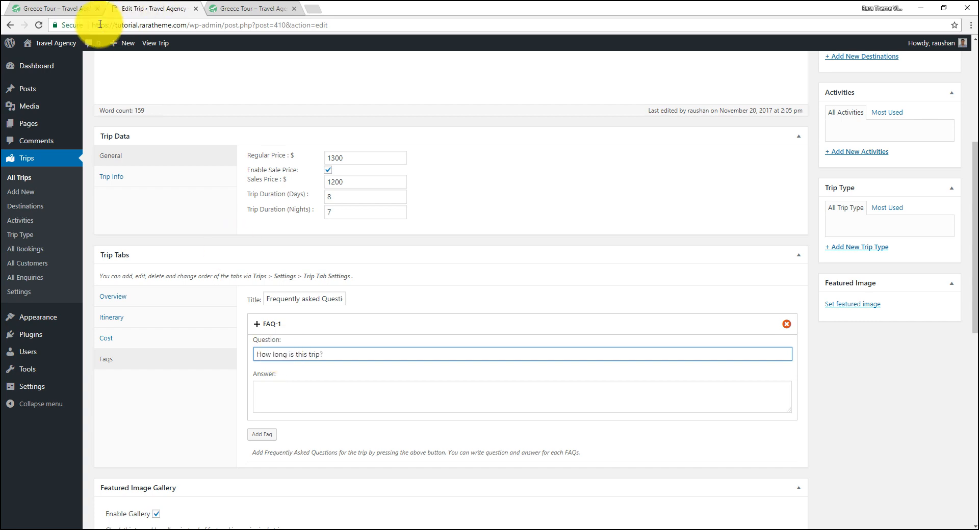
Copy the demo tour's answer beginning "Annapurna Base Camp is a Grade B" into the answer of the "How long is this trip?" FAQ
{"action": "left_click", "coordinate": [65, 9]}
{"action": "left_click", "coordinate": [256, 277]}
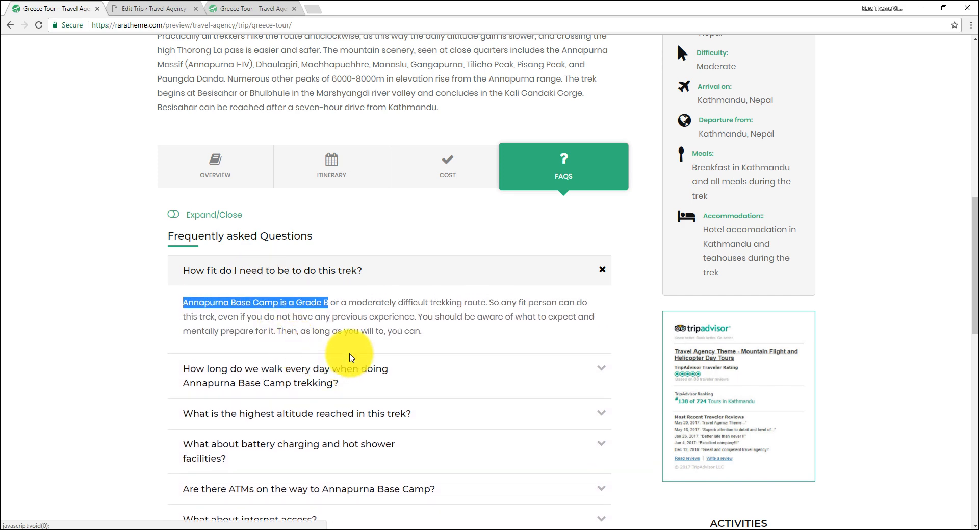
{"action": "left_click_drag", "start_coordinate": [422, 331], "coordinate": [185, 305]}
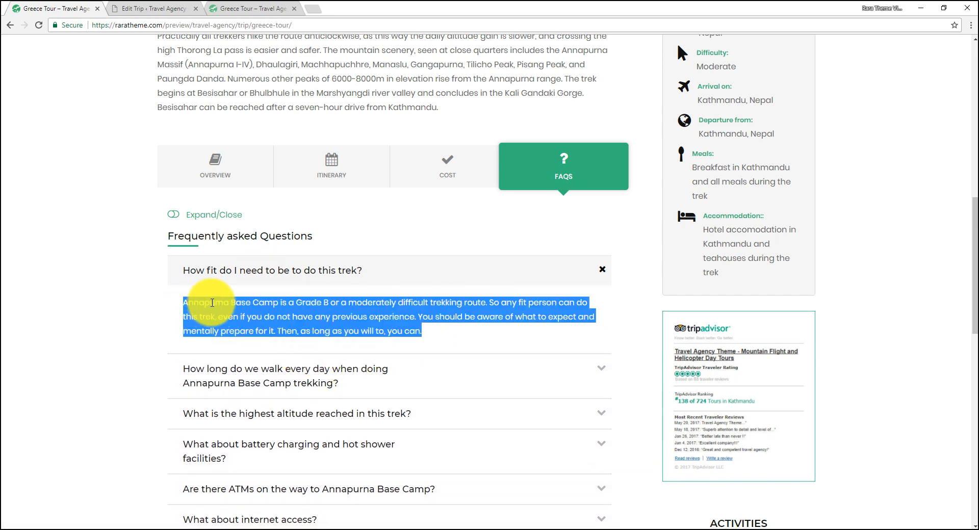
{"action": "right_click", "coordinate": [196, 306]}
{"action": "left_click", "coordinate": [229, 312]}
{"action": "left_click", "coordinate": [168, 9]}
{"action": "left_click", "coordinate": [299, 397]}
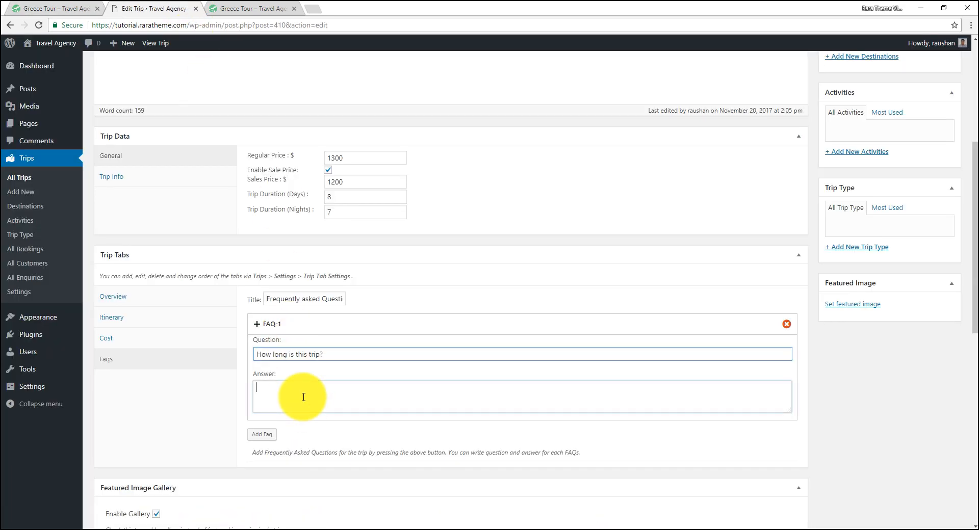
{"action": "right_click", "coordinate": [306, 398]}
{"action": "left_click", "coordinate": [350, 308]}
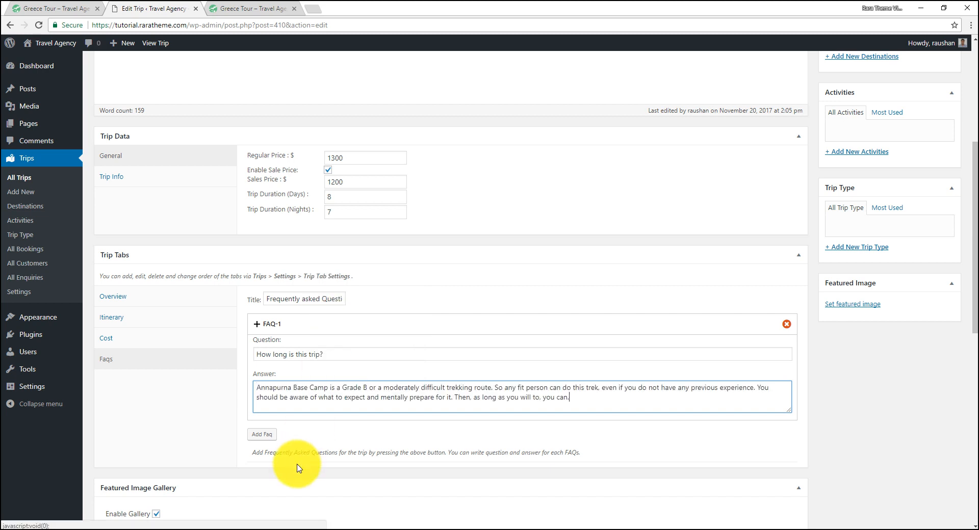
Add a second FAQ with the question "How difficult is this trip?" and the answer copied from the first FAQ
{"action": "left_click", "coordinate": [260, 435]}
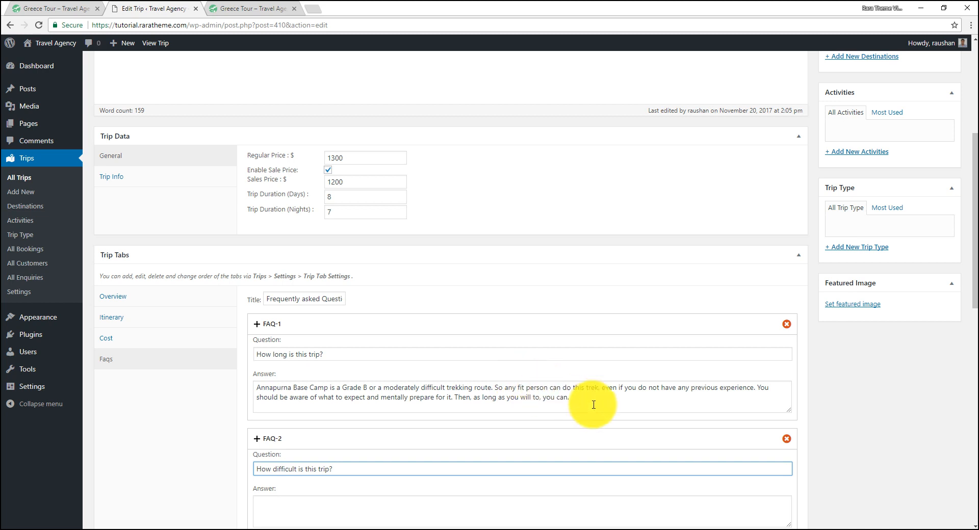
{"action": "left_click_drag", "start_coordinate": [586, 402], "coordinate": [247, 384]}
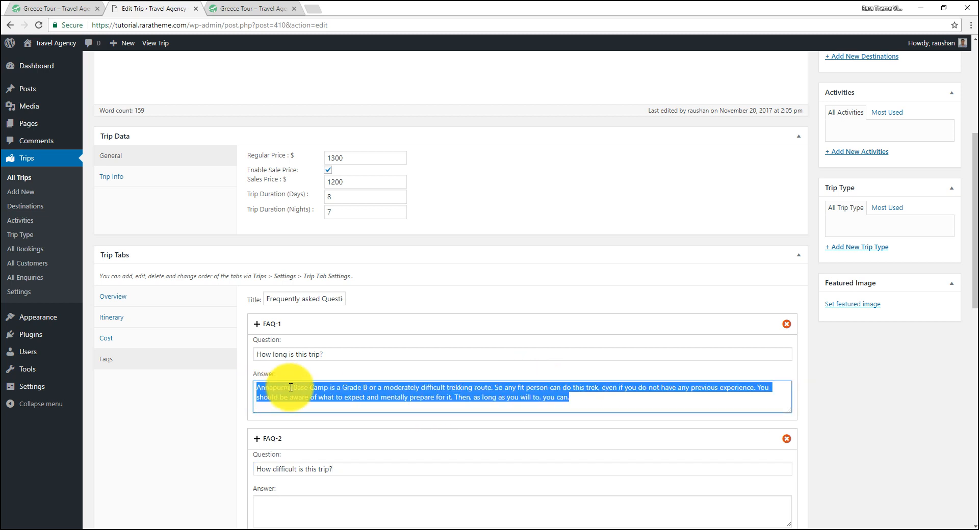
{"action": "right_click", "coordinate": [290, 389]}
{"action": "left_click", "coordinate": [323, 408]}
{"action": "left_click", "coordinate": [333, 507]}
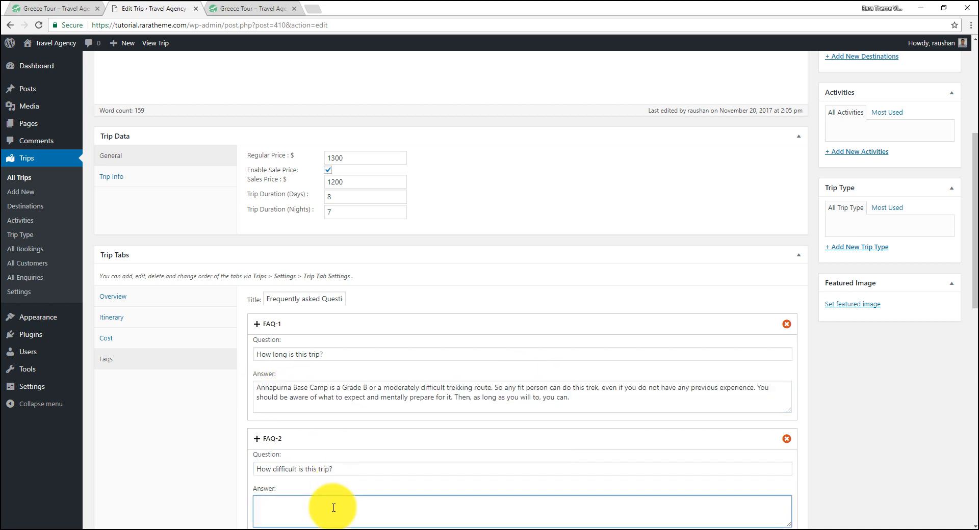
{"action": "scroll", "coordinate": [333, 507], "scroll_direction": "down", "scroll_amount": 2}
{"action": "right_click", "coordinate": [326, 413]}
{"action": "left_click", "coordinate": [349, 332]}
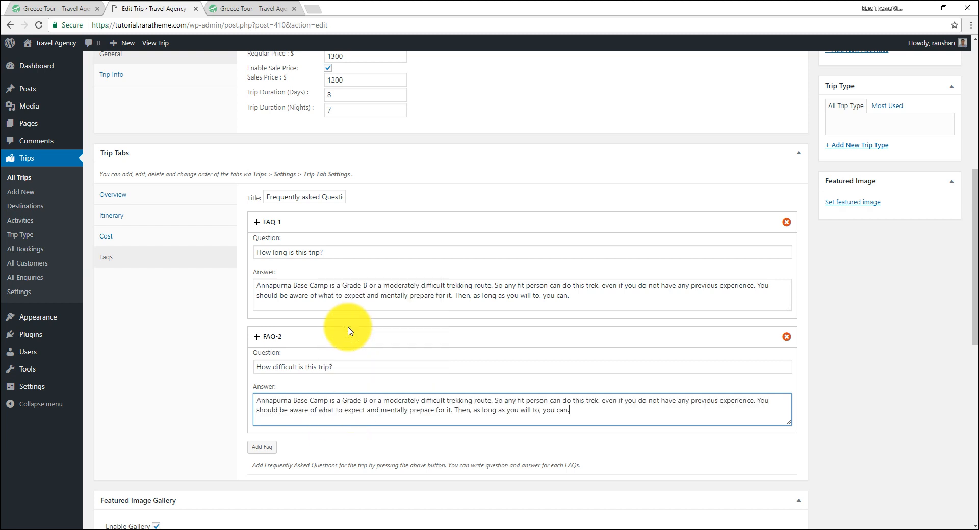
Add a third FAQ with the question "How are the guides?" and the answer copied from the second FAQ
{"action": "left_click", "coordinate": [262, 447]}
{"action": "scroll", "coordinate": [325, 463], "scroll_direction": "down", "scroll_amount": 2}
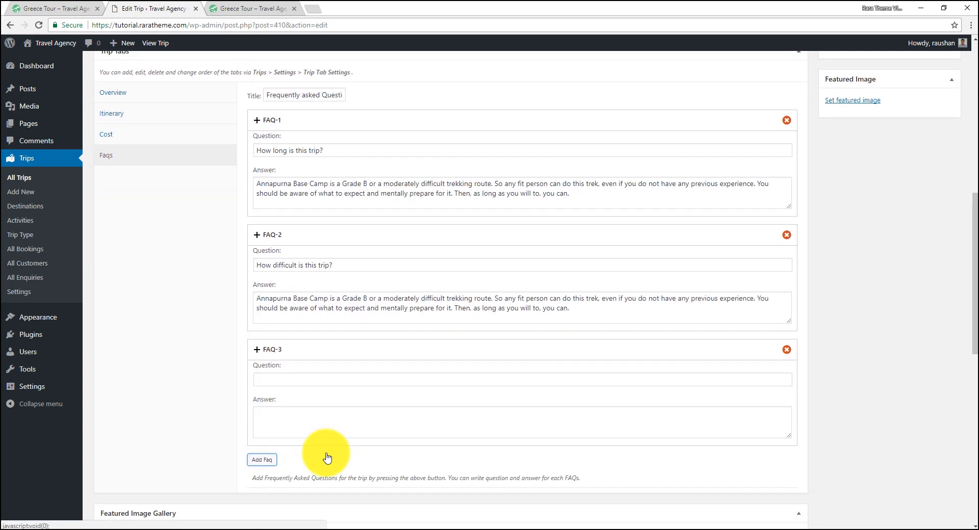
{"action": "left_click", "coordinate": [291, 381]}
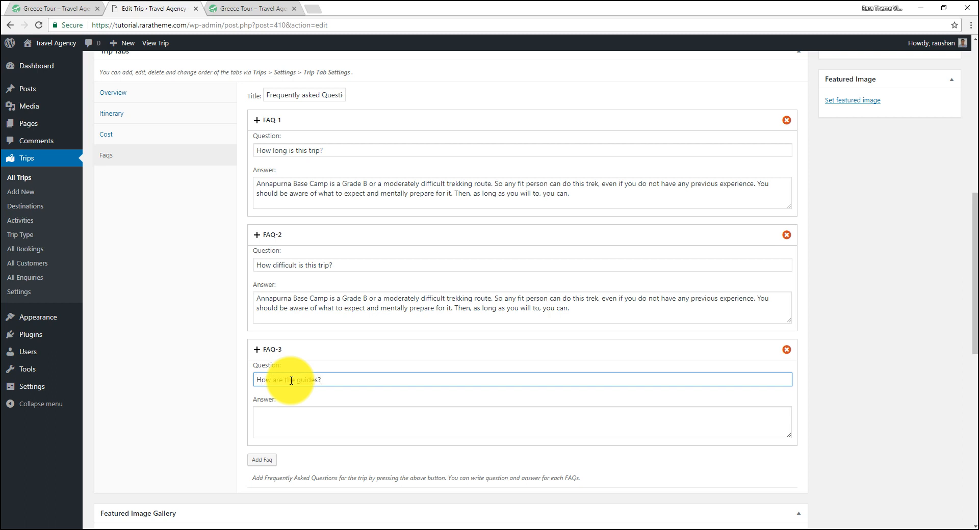
{"action": "left_click_drag", "start_coordinate": [586, 306], "coordinate": [229, 295]}
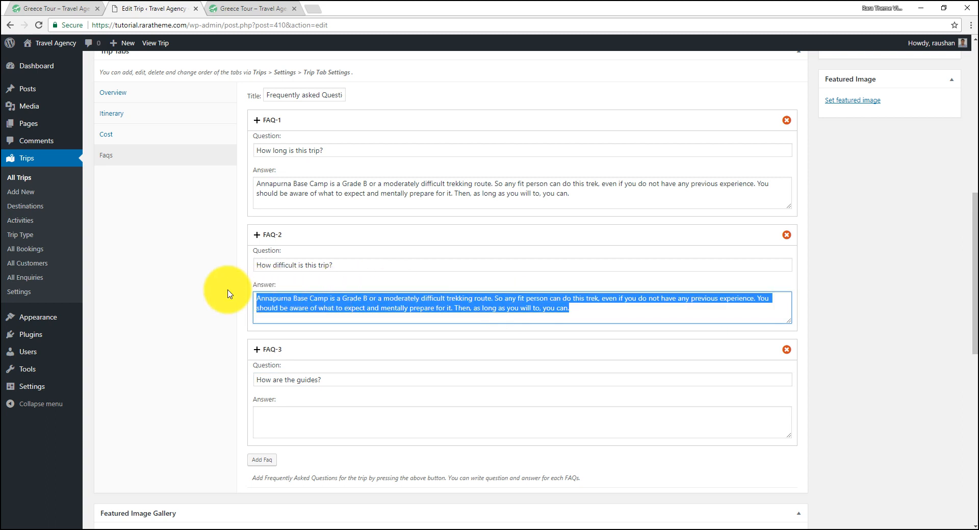
{"action": "right_click", "coordinate": [288, 297]}
{"action": "left_click", "coordinate": [324, 318]}
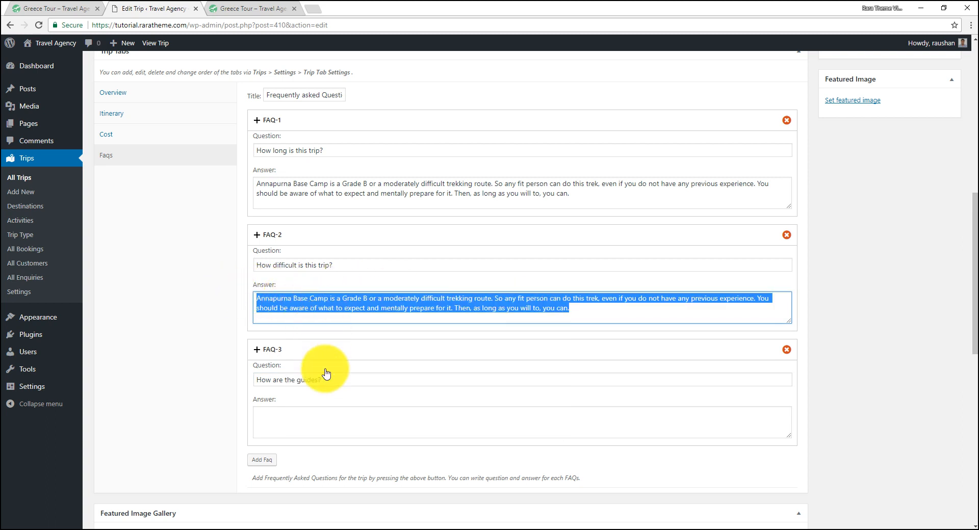
{"action": "right_click", "coordinate": [323, 428]}
{"action": "left_click", "coordinate": [338, 350]}
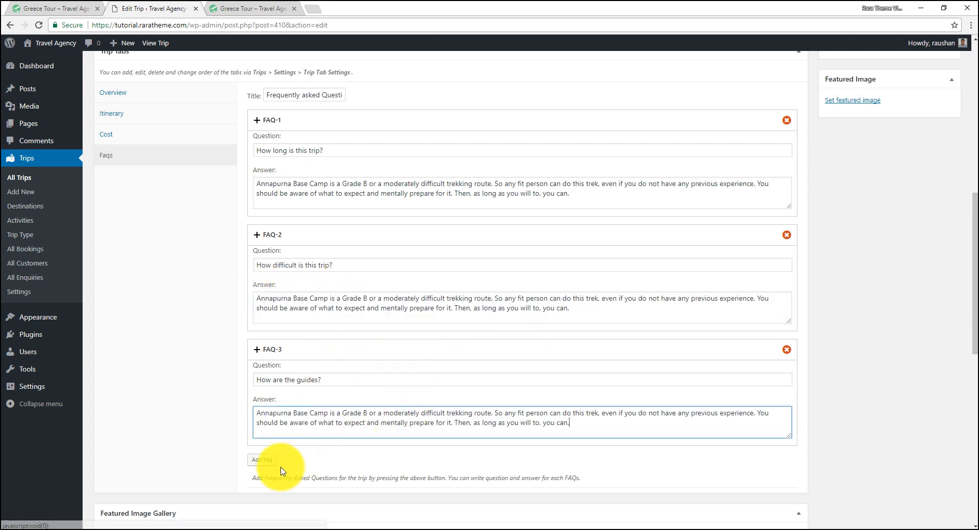
Add a fourth FAQ, "What equipment do I need to bring?", with the answer copied from the third FAQ, and update the trip
{"action": "left_click", "coordinate": [266, 461]}
{"action": "scroll", "coordinate": [350, 389], "scroll_direction": "down", "scroll_amount": 3}
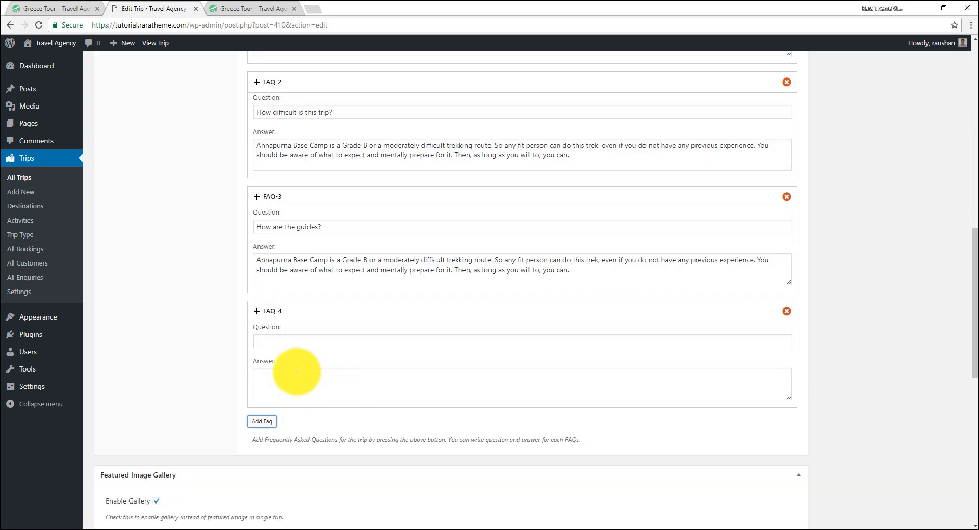
{"action": "left_click", "coordinate": [289, 342]}
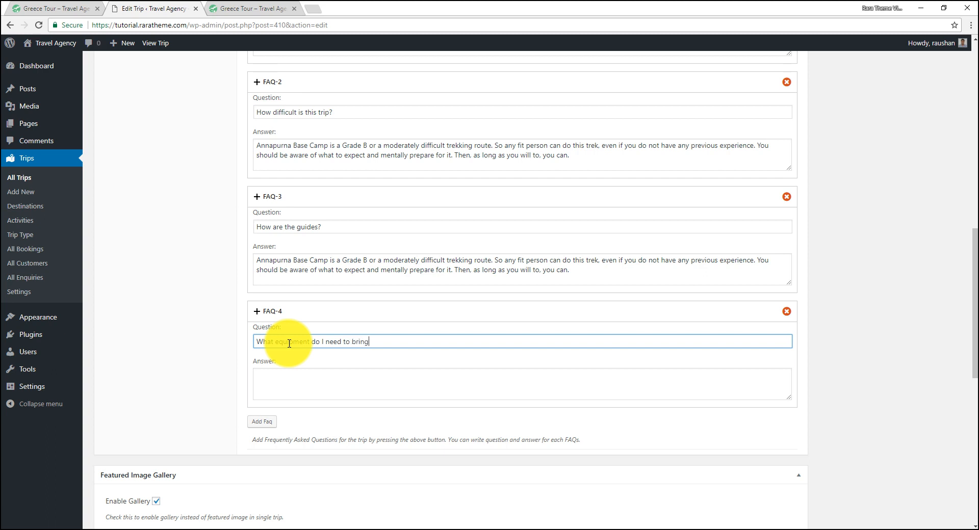
{"action": "left_click_drag", "start_coordinate": [576, 270], "coordinate": [267, 234]}
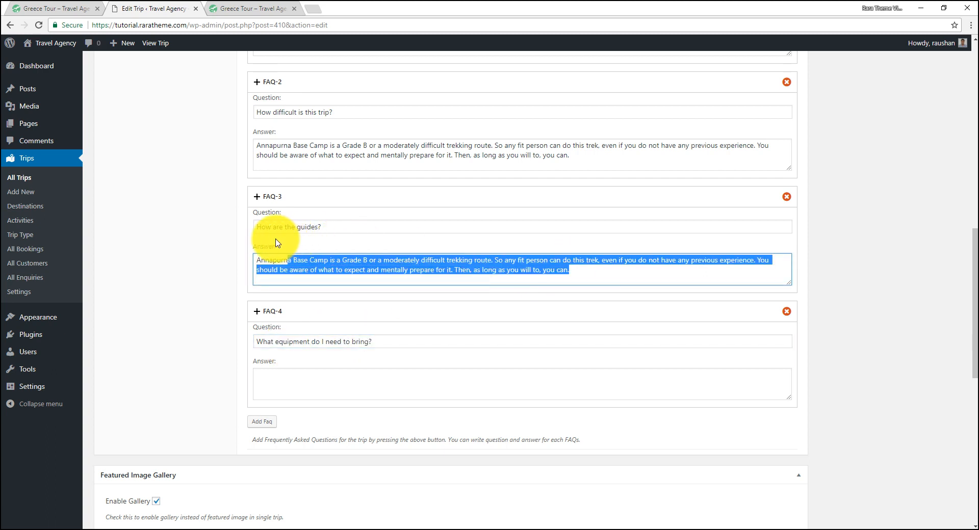
{"action": "right_click", "coordinate": [330, 278]}
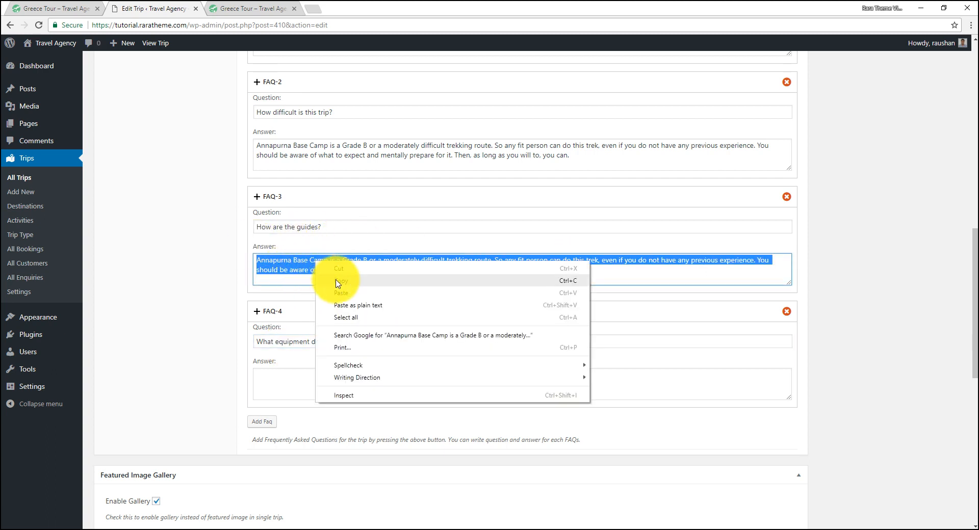
{"action": "left_click", "coordinate": [352, 341]}
{"action": "right_click", "coordinate": [326, 369]}
{"action": "left_click", "coordinate": [363, 433]}
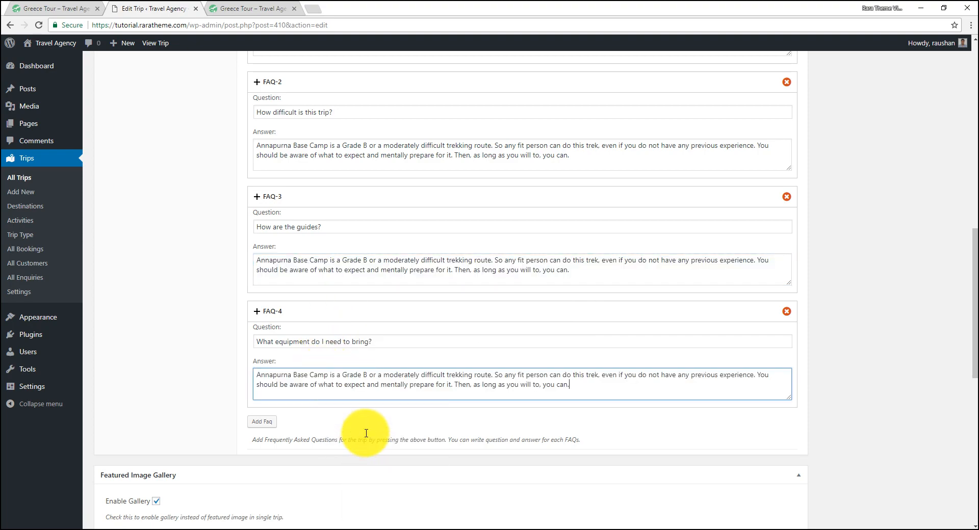
{"action": "scroll", "coordinate": [439, 306], "scroll_direction": "up", "scroll_amount": 7}
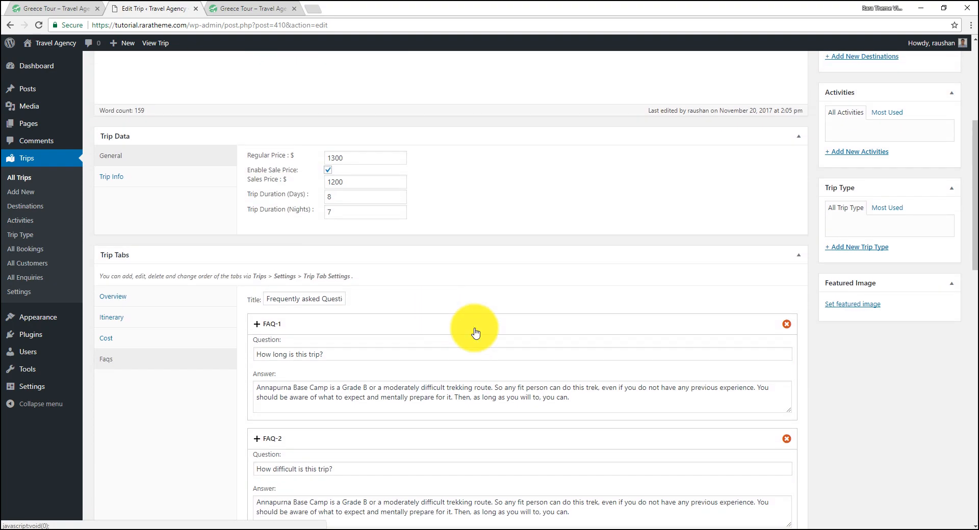
{"action": "scroll", "coordinate": [628, 267], "scroll_direction": "up", "scroll_amount": 5}
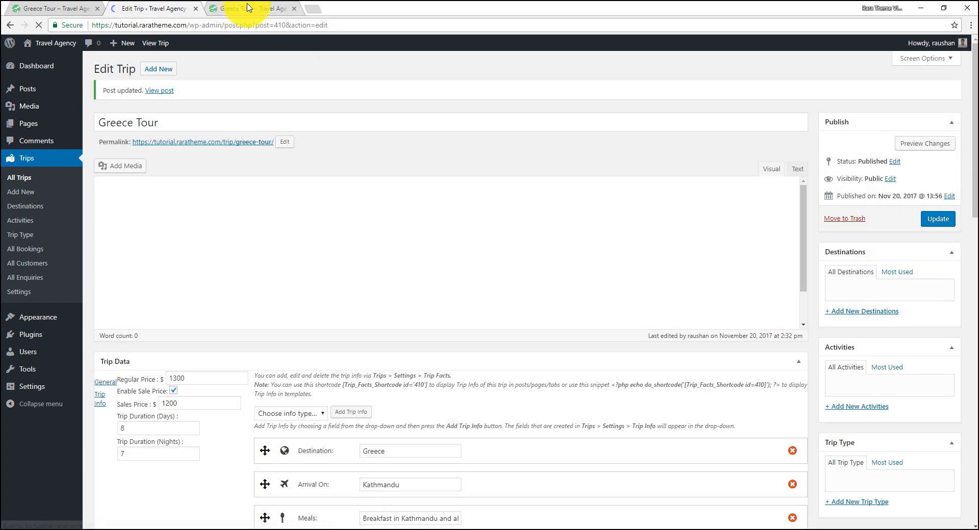
Review the FAQ entries, their expanding and collapsing, and the other trip sections on the published Greece Tour page
{"action": "left_click", "coordinate": [249, 7]}
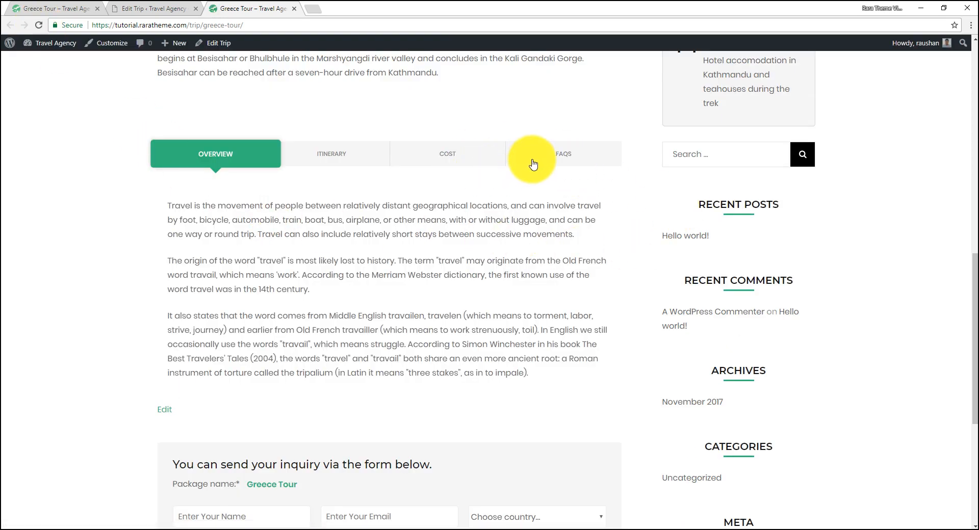
{"action": "left_click", "coordinate": [576, 159]}
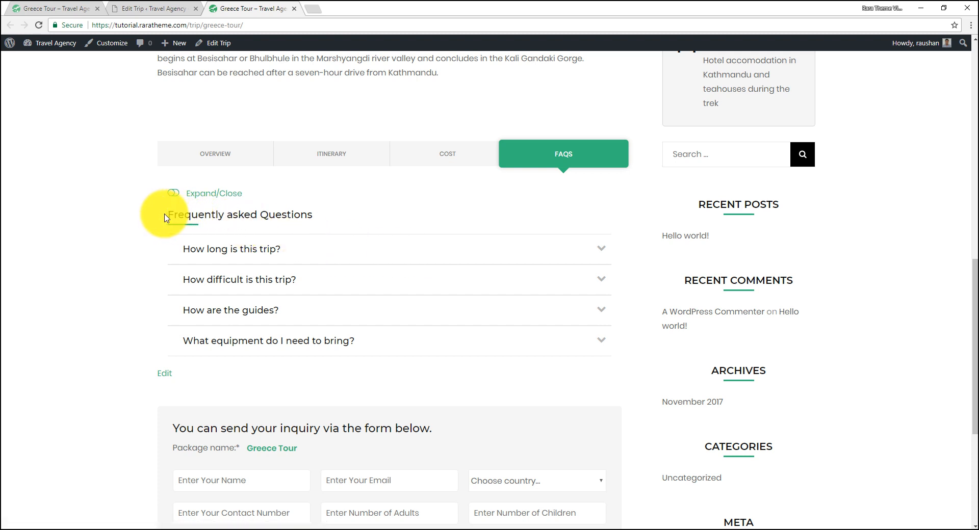
{"action": "left_click", "coordinate": [313, 253]}
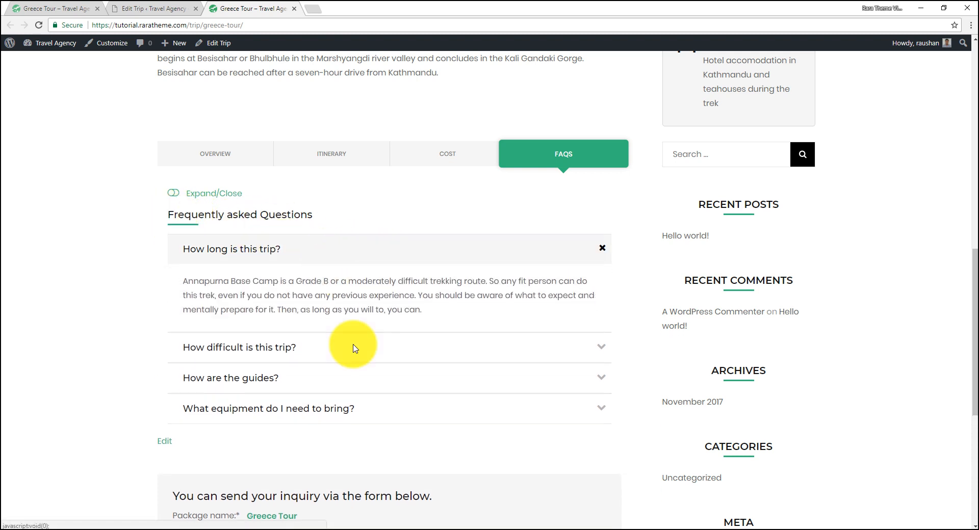
{"action": "left_click", "coordinate": [334, 248]}
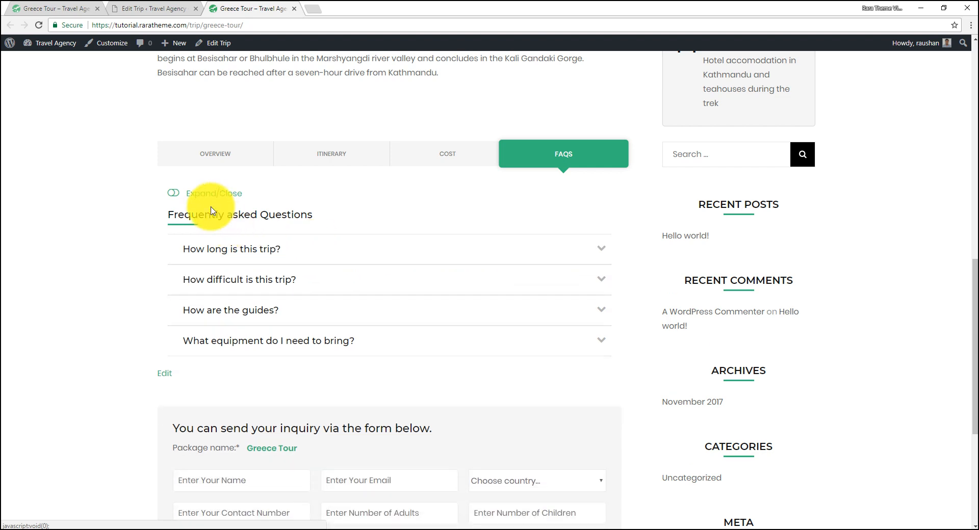
{"action": "left_click", "coordinate": [174, 194]}
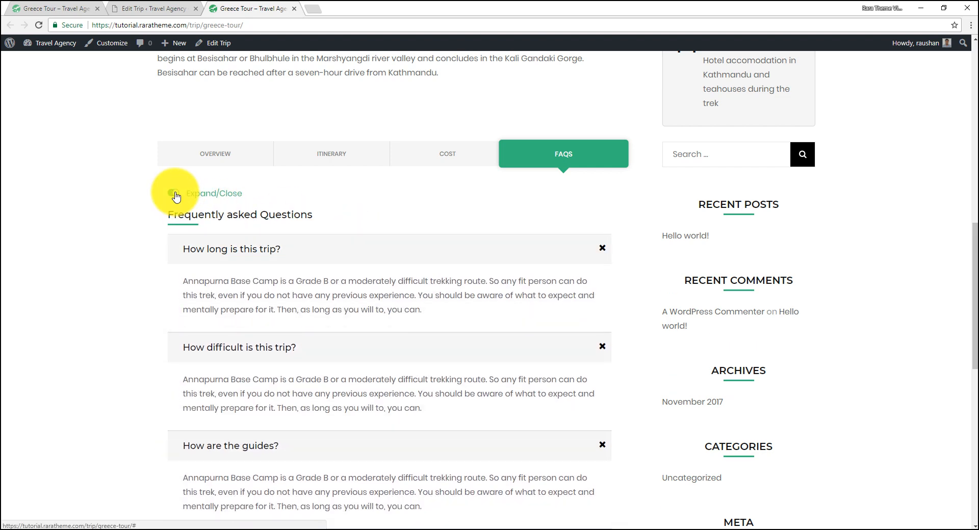
{"action": "left_click", "coordinate": [174, 194]}
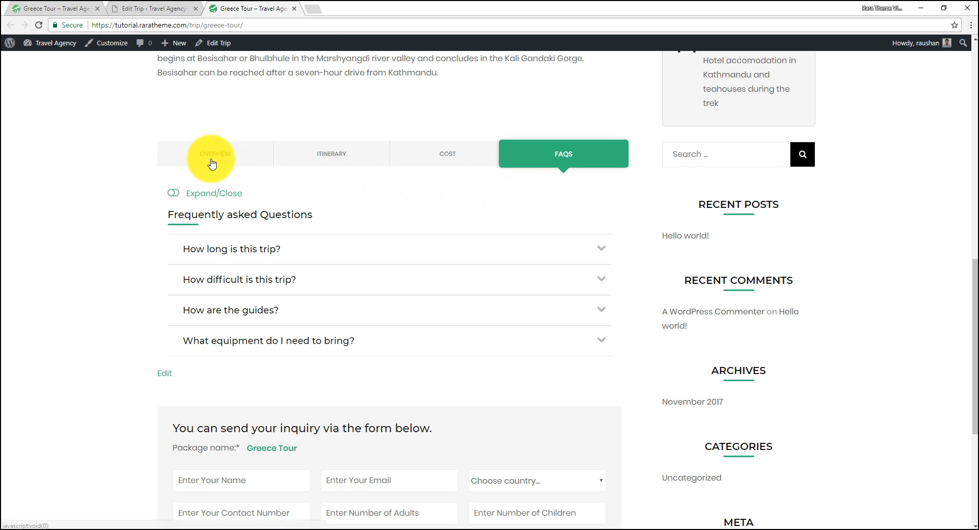
{"action": "left_click", "coordinate": [211, 159]}
{"action": "left_click", "coordinate": [312, 163]}
{"action": "left_click", "coordinate": [423, 162]}
{"action": "left_click", "coordinate": [548, 155]}
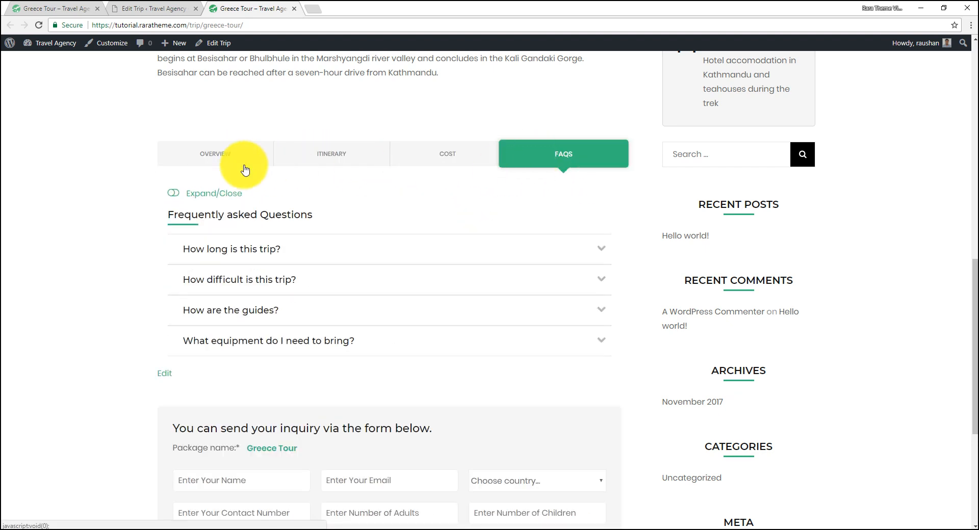
{"action": "left_click", "coordinate": [220, 159]}
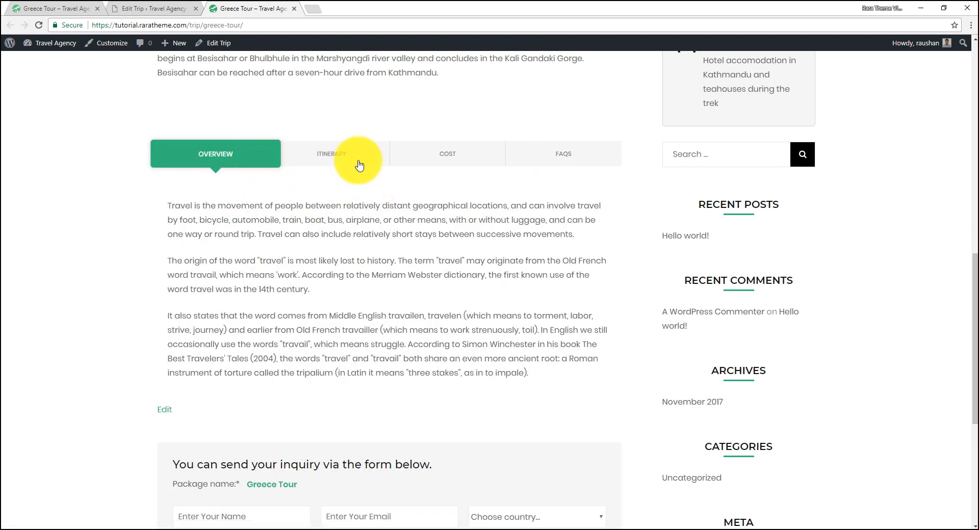
Check the section icons on the demo tour and set the Overview tab's icon to fa fa-book in the Trip Tabs Settings
{"action": "left_click", "coordinate": [51, 8]}
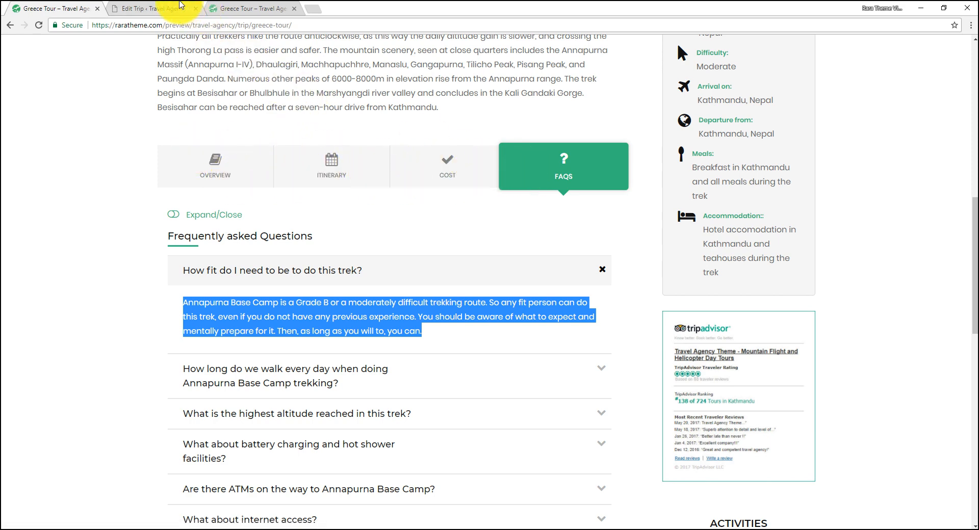
{"action": "left_click", "coordinate": [153, 8]}
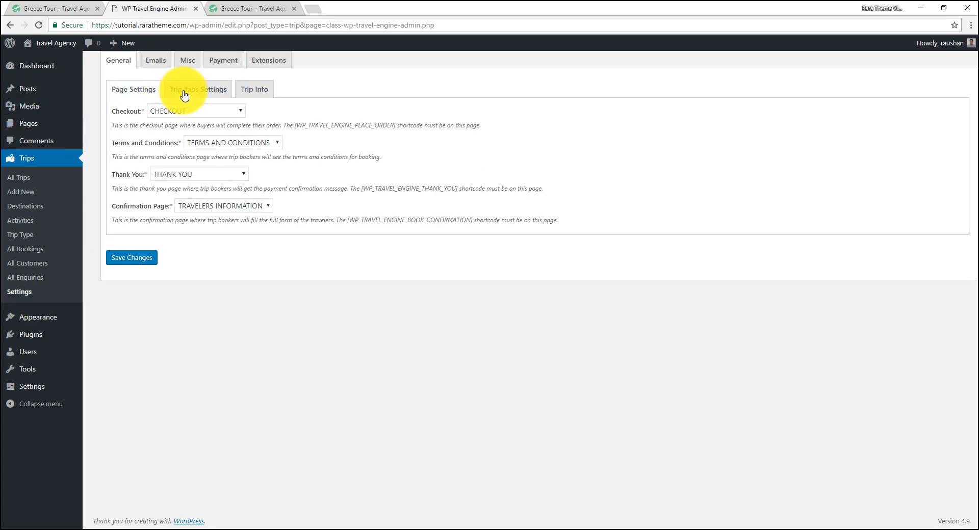
{"action": "left_click", "coordinate": [194, 90]}
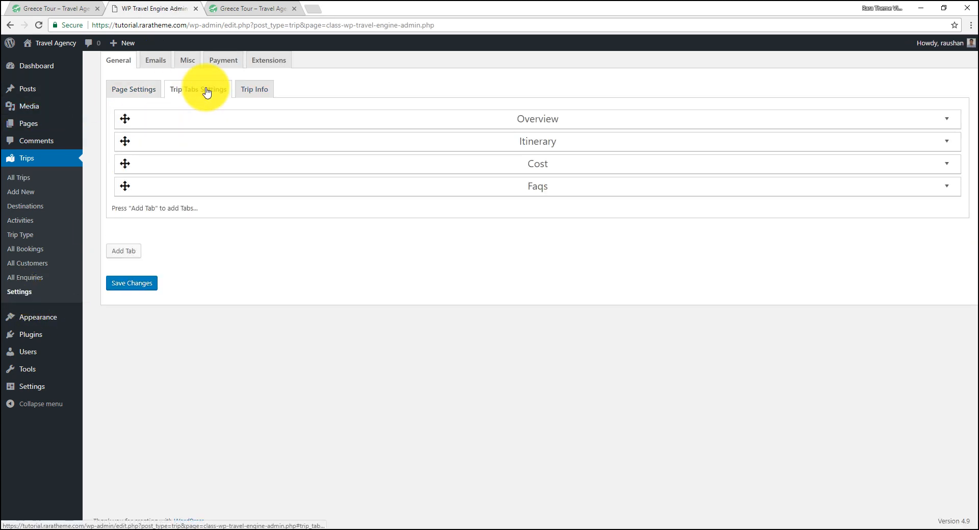
{"action": "left_click", "coordinate": [208, 122]}
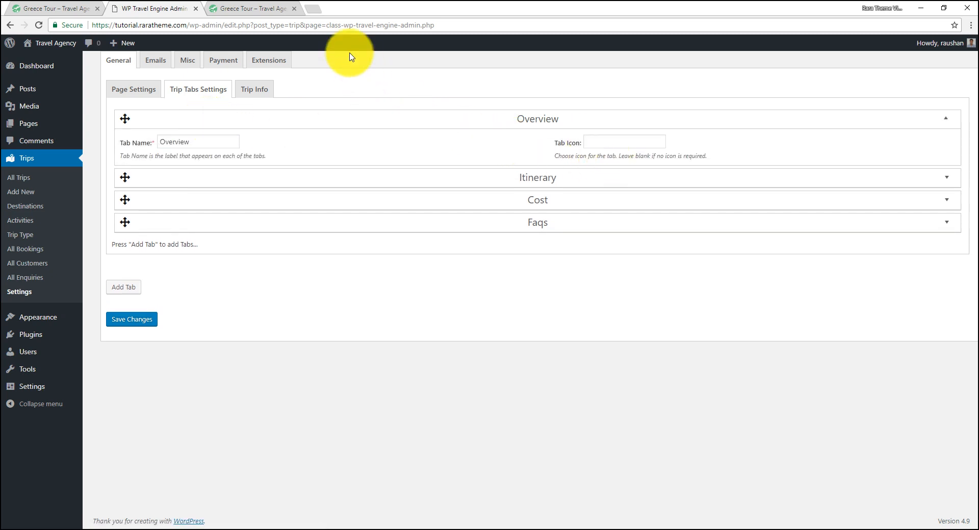
{"action": "left_click", "coordinate": [589, 143]}
{"action": "type", "text": "book"}
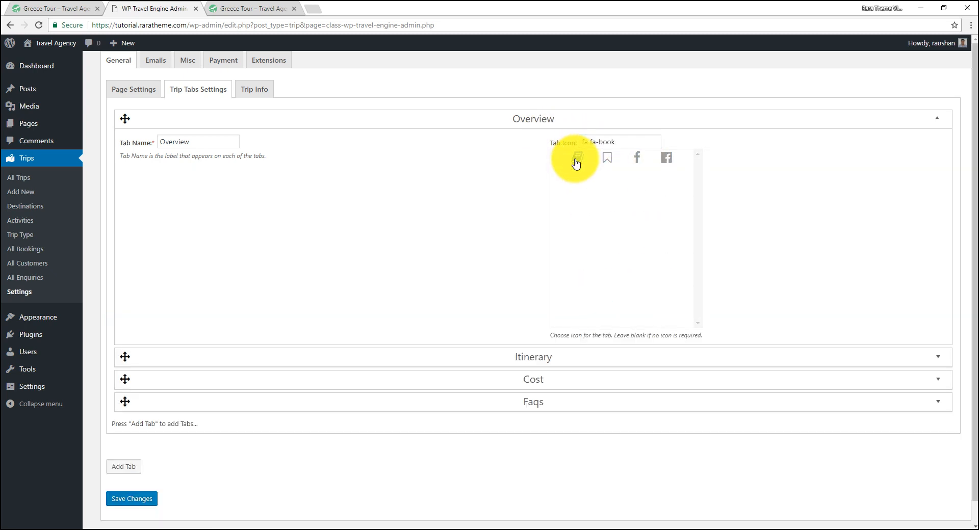
{"action": "left_click", "coordinate": [576, 163]}
Check the demo's Itinerary icon and set the Itinerary tab's icon to fa fa-calendar-check-o
{"action": "left_click", "coordinate": [527, 181]}
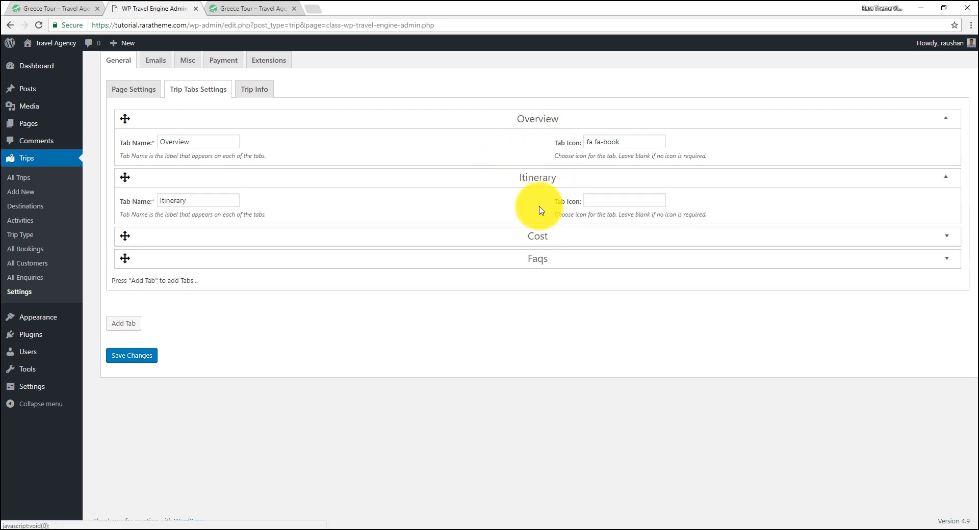
{"action": "left_click", "coordinate": [46, 6]}
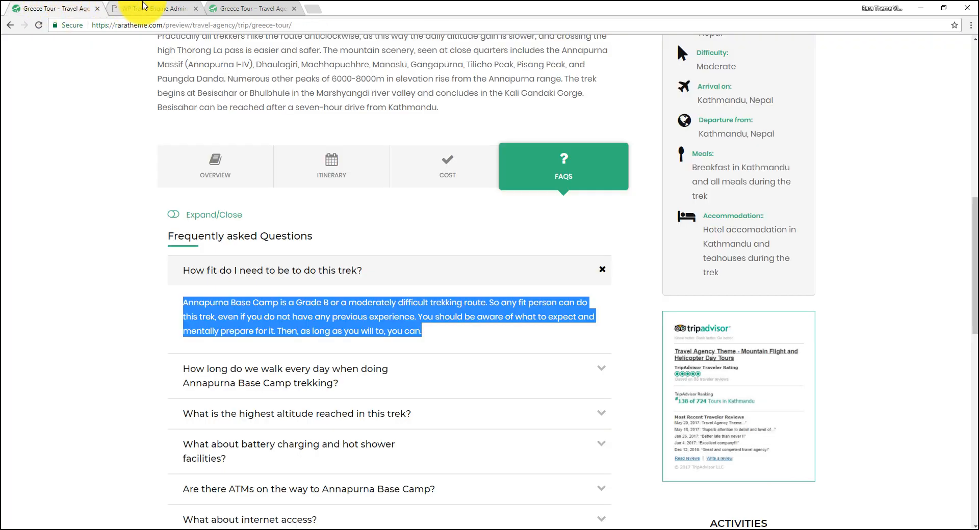
{"action": "left_click", "coordinate": [128, 8]}
{"action": "left_click", "coordinate": [617, 201]}
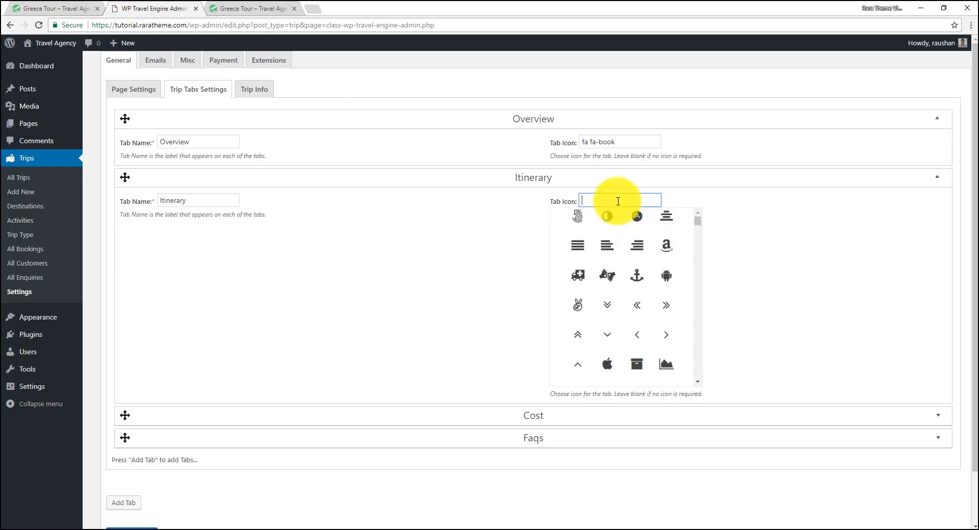
{"action": "type", "text": "calendar-check-o"}
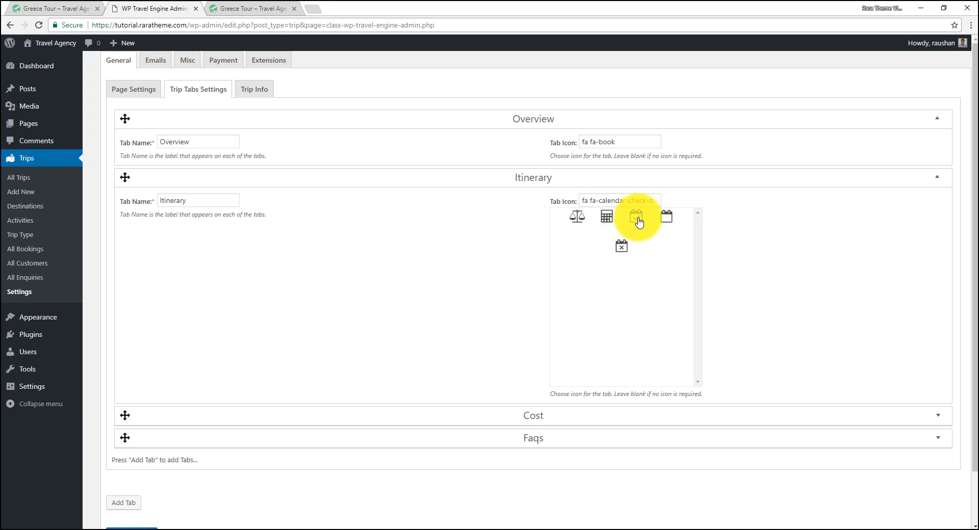
{"action": "left_click", "coordinate": [638, 218]}
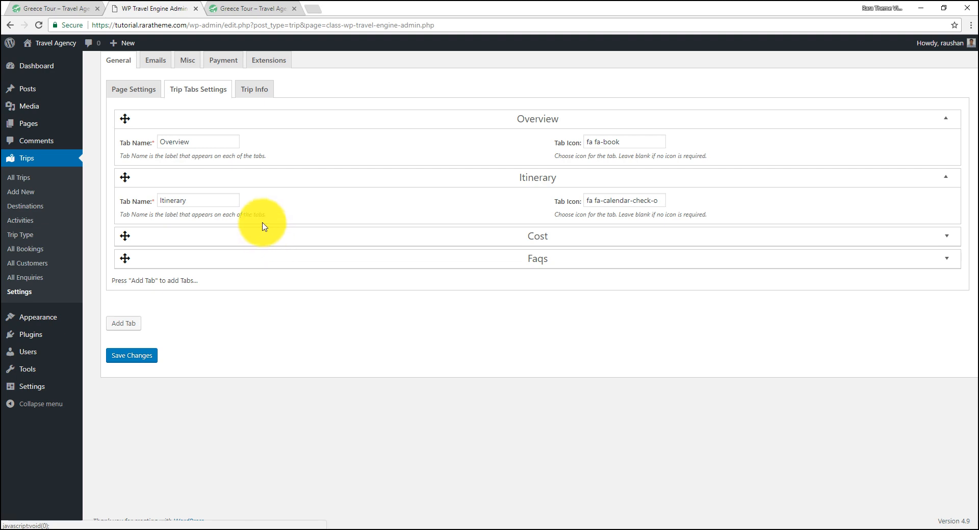
Check the demo's Cost icon and set the Cost tab's icon to fa fa-check
{"action": "left_click", "coordinate": [71, 8]}
{"action": "left_click", "coordinate": [165, 6]}
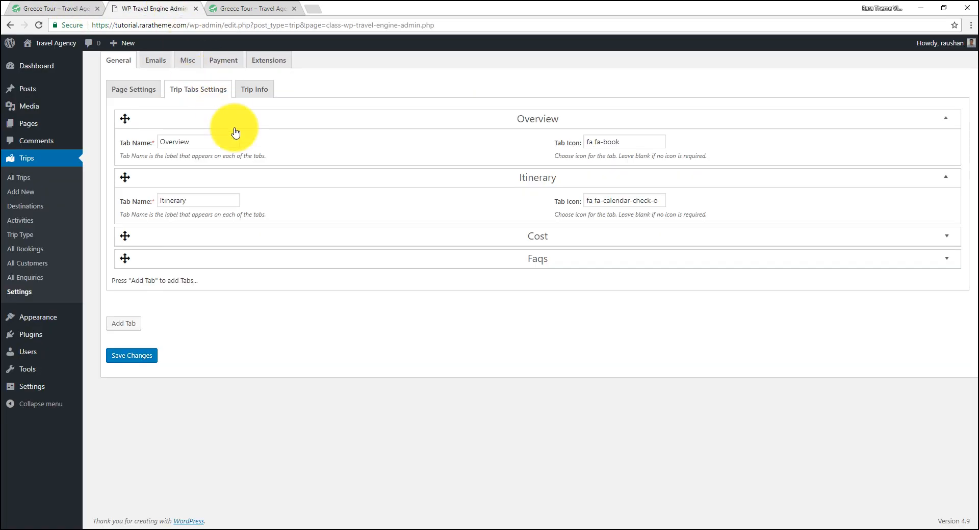
{"action": "left_click", "coordinate": [245, 244]}
{"action": "left_click", "coordinate": [599, 261]}
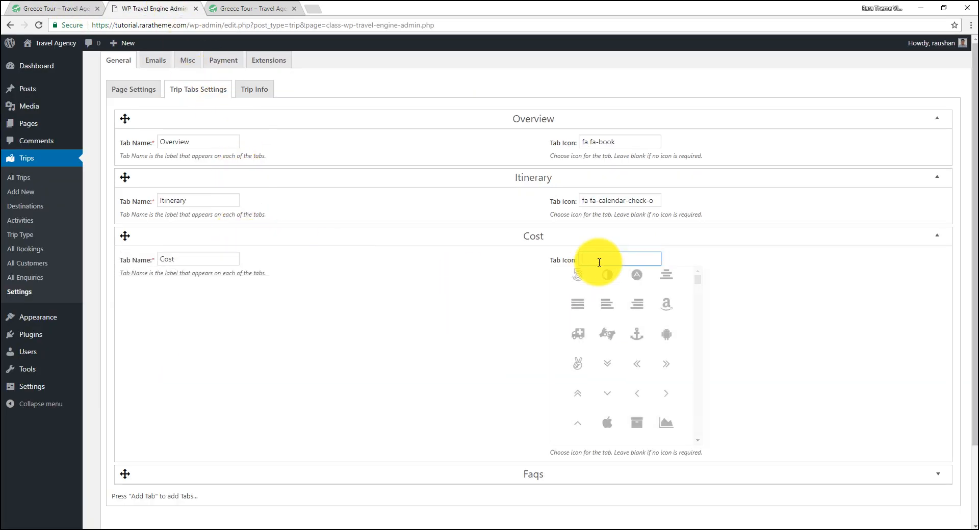
{"action": "scroll", "coordinate": [643, 404], "scroll_direction": "down", "scroll_amount": 5}
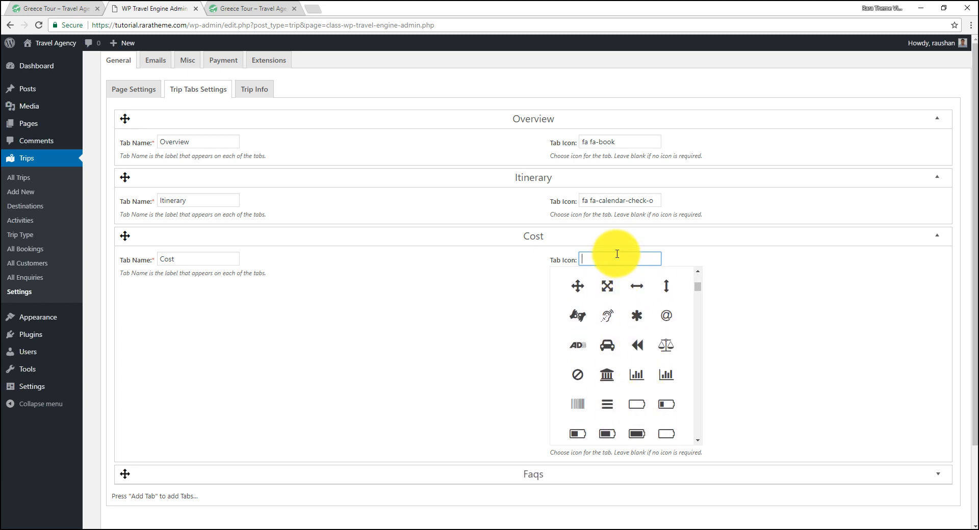
{"action": "type", "text": "che"}
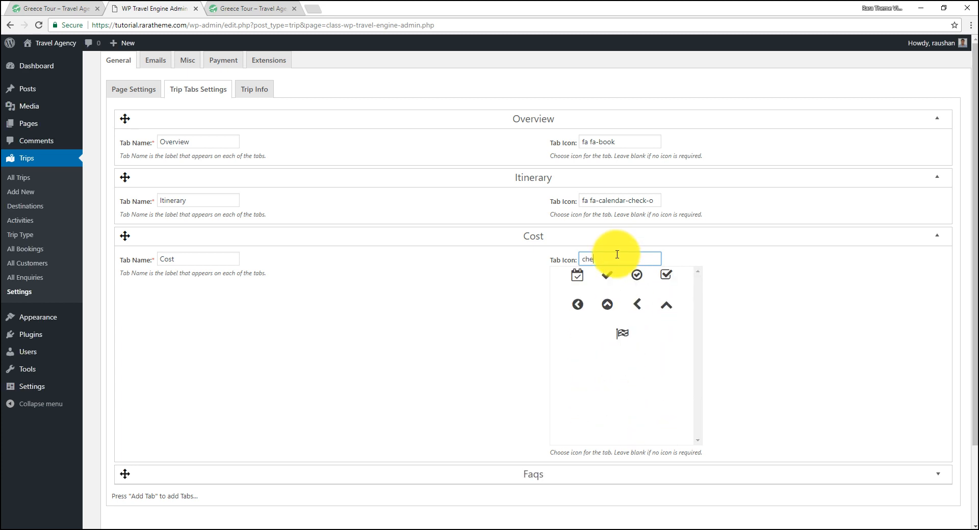
{"action": "left_click", "coordinate": [607, 275]}
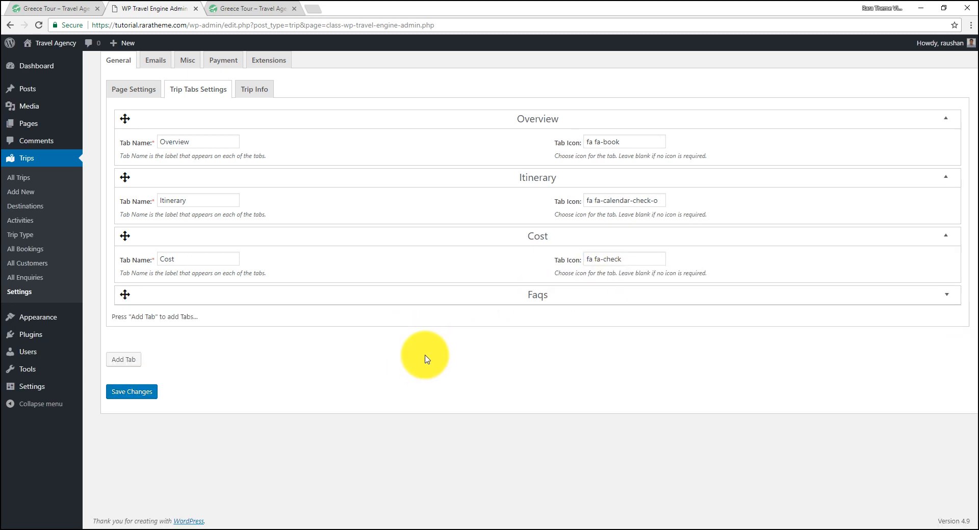
Set the Faqs tab's icon to fa fa-question, save the settings and reopen the Trip Tabs Settings
{"action": "left_click", "coordinate": [328, 297]}
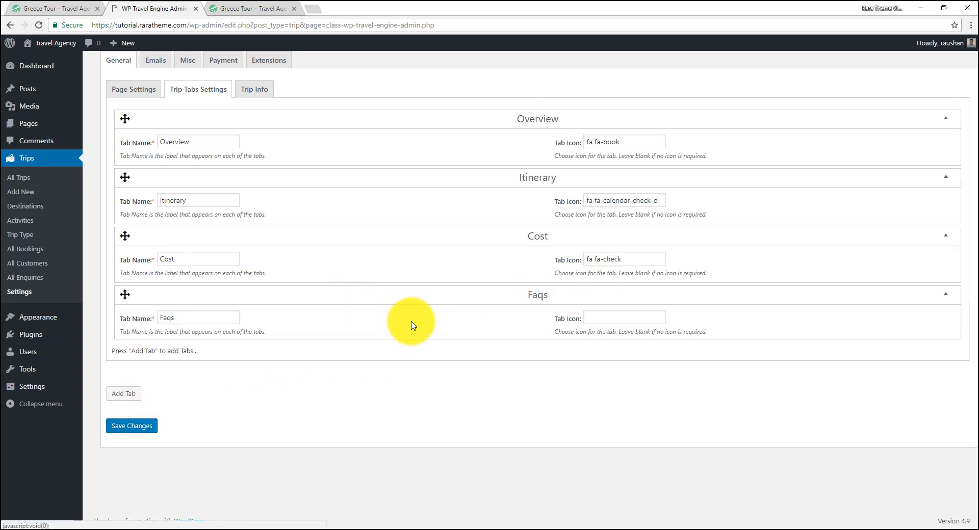
{"action": "left_click", "coordinate": [611, 316]}
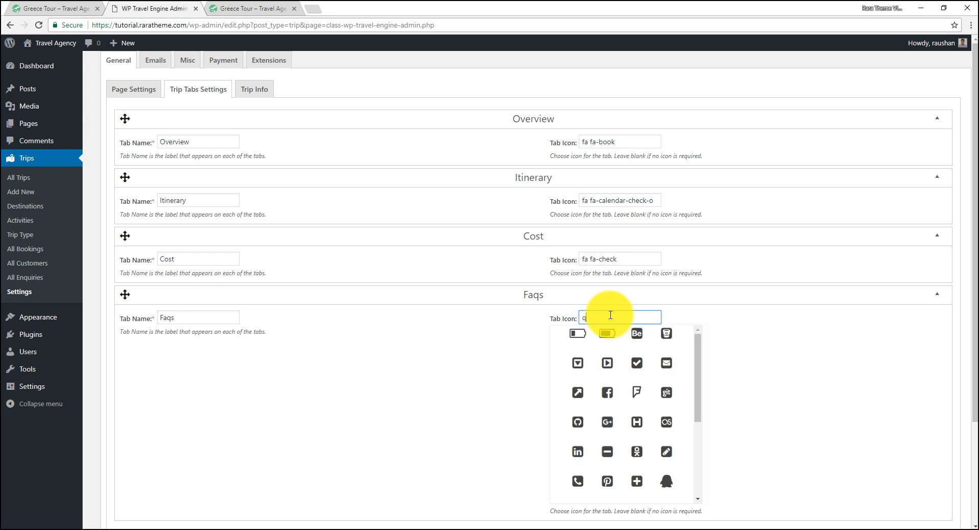
{"action": "type", "text": "question"}
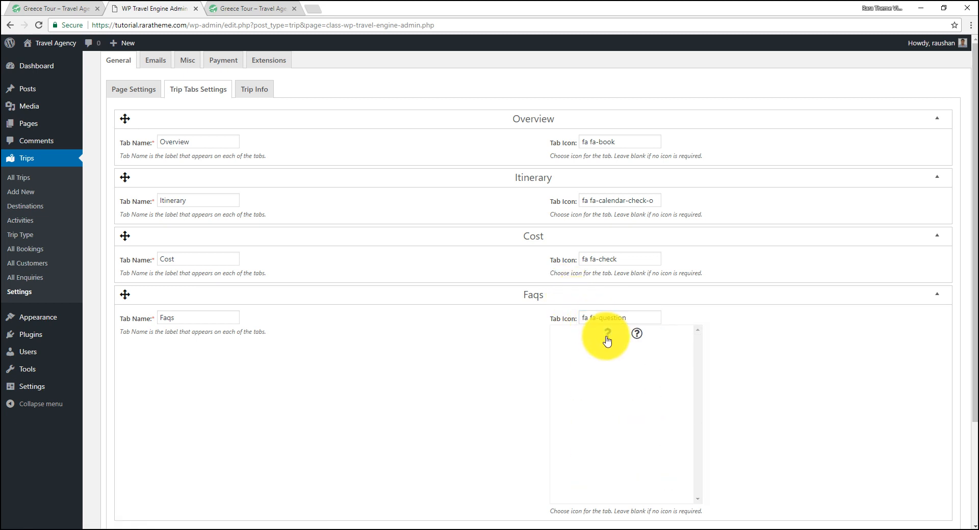
{"action": "left_click", "coordinate": [607, 333]}
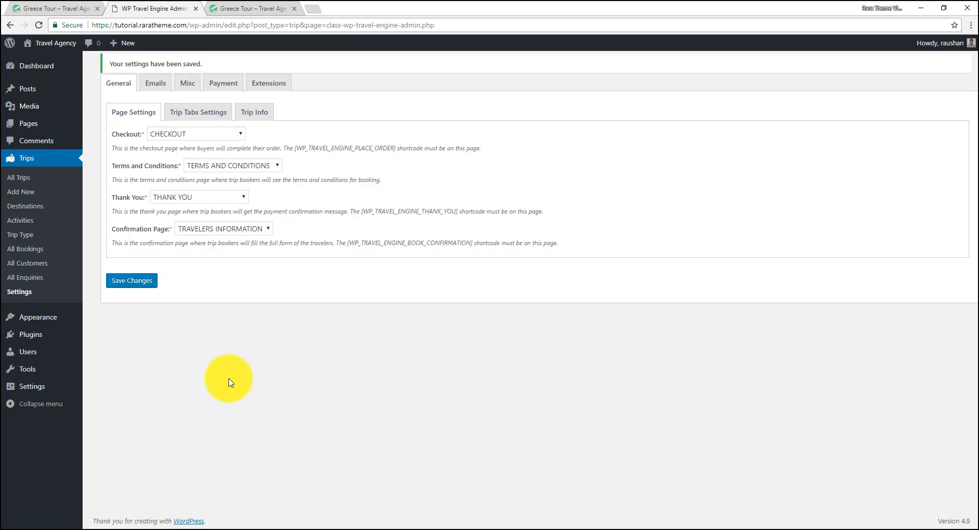
{"action": "left_click", "coordinate": [198, 113]}
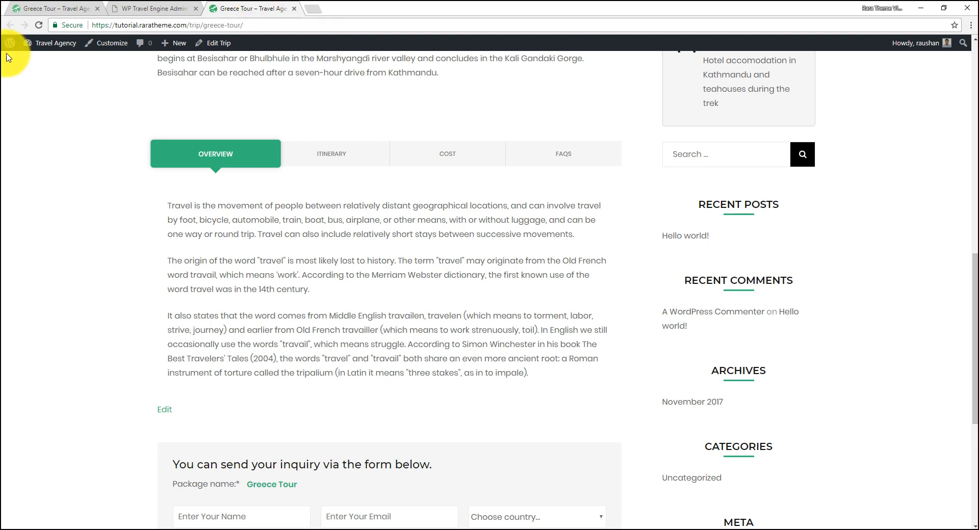
Reload the published Greece Tour page and check the icons on its trip tabs
{"action": "left_click", "coordinate": [41, 25]}
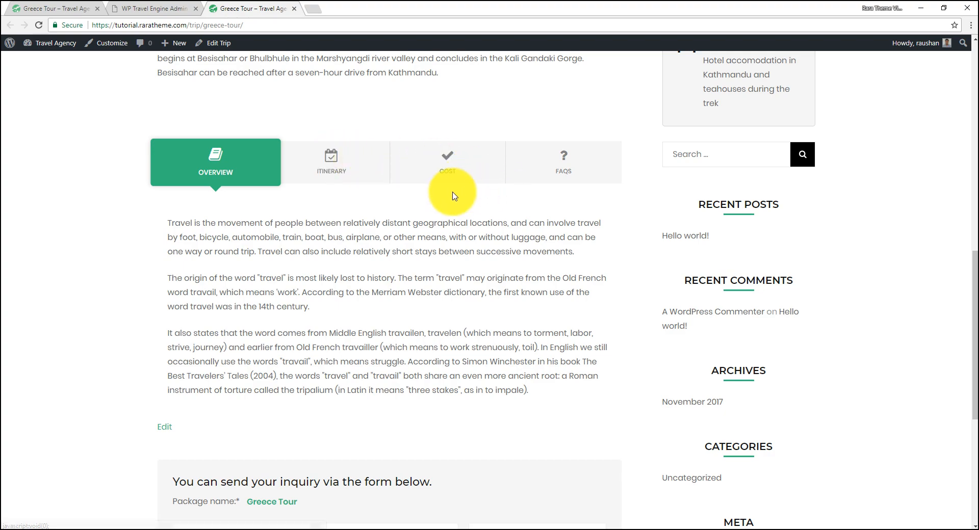
{"action": "scroll", "coordinate": [448, 191], "scroll_direction": "up", "scroll_amount": 4}
{"action": "scroll", "coordinate": [448, 265], "scroll_direction": "up", "scroll_amount": 6}
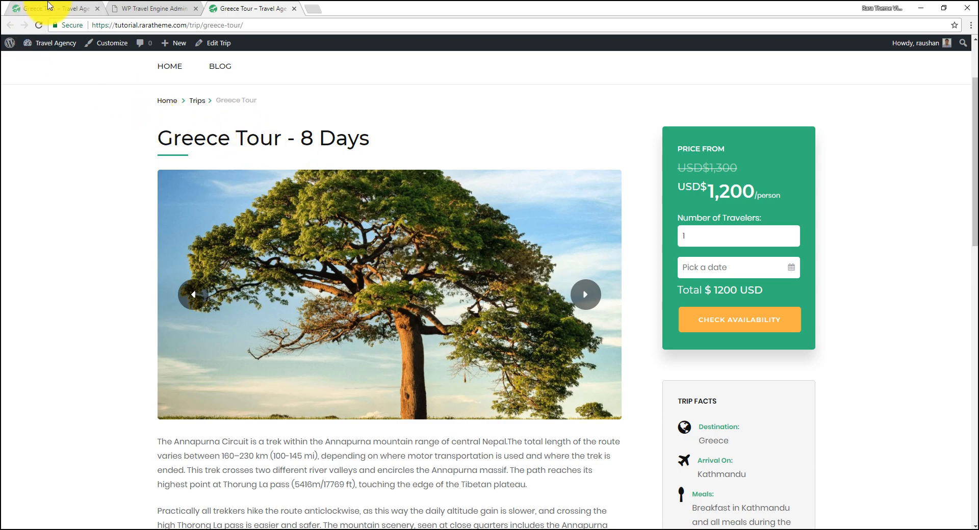
Review the demo Greece Tour page's title, gallery, description, Overview, Itinerary, Cost and FAQs sections, and inquiry form
{"action": "left_click", "coordinate": [48, 8]}
{"action": "scroll", "coordinate": [331, 163], "scroll_direction": "up", "scroll_amount": 10}
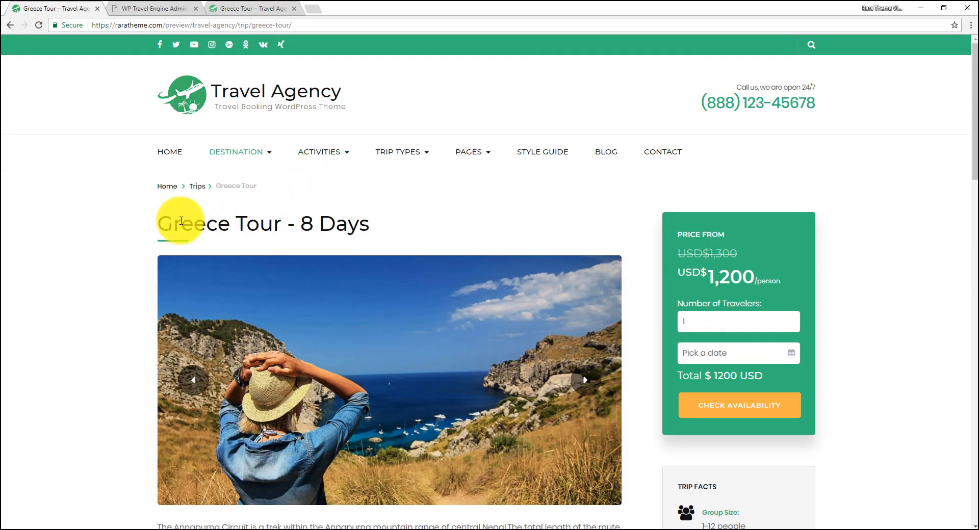
{"action": "left_click_drag", "start_coordinate": [158, 223], "coordinate": [372, 222]}
{"action": "scroll", "coordinate": [438, 265], "scroll_direction": "down", "scroll_amount": 2}
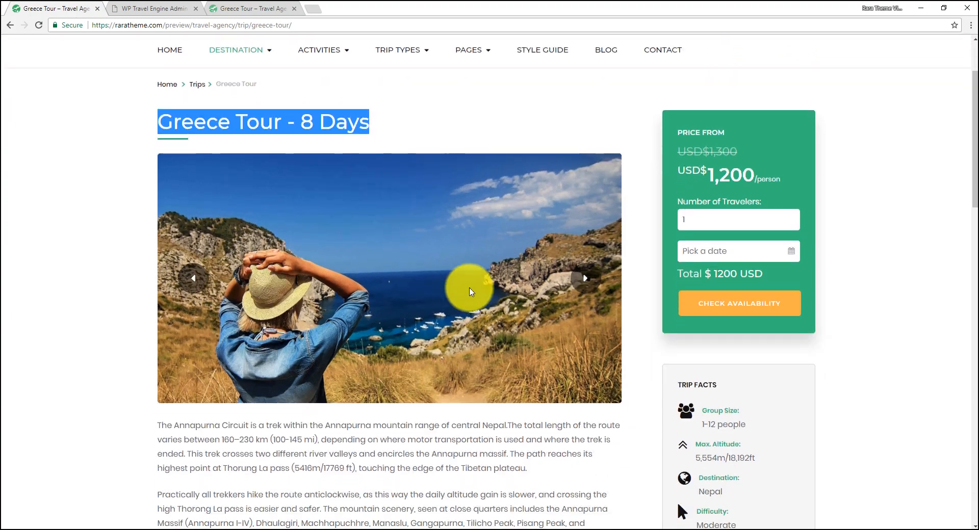
{"action": "scroll", "coordinate": [571, 204], "scroll_direction": "down", "scroll_amount": 3}
{"action": "left_click", "coordinate": [585, 125]}
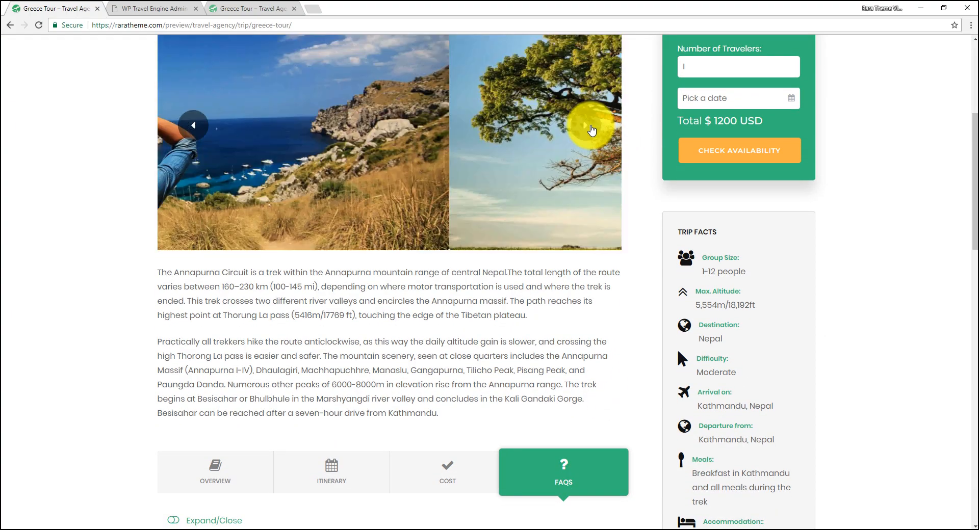
{"action": "scroll", "coordinate": [448, 241], "scroll_direction": "down", "scroll_amount": 2}
{"action": "left_click_drag", "start_coordinate": [150, 168], "coordinate": [491, 310]}
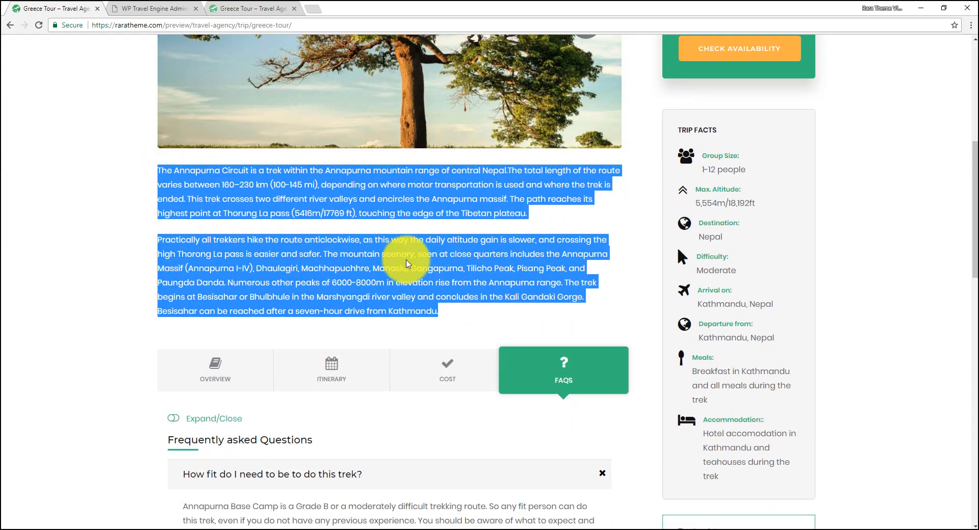
{"action": "scroll", "coordinate": [393, 258], "scroll_direction": "down", "scroll_amount": 3}
{"action": "left_click", "coordinate": [213, 224]}
{"action": "left_click", "coordinate": [332, 224]}
{"action": "left_click", "coordinate": [448, 219]}
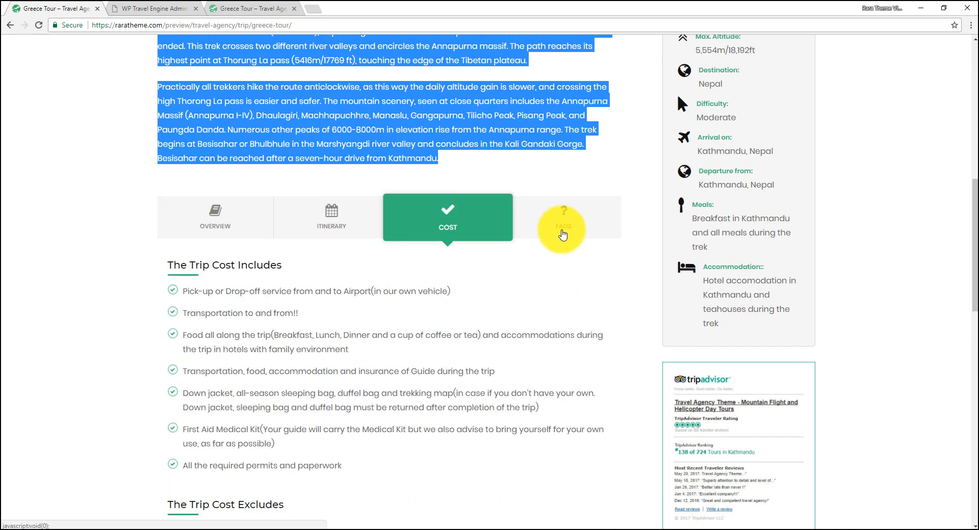
{"action": "left_click", "coordinate": [563, 220]}
{"action": "scroll", "coordinate": [306, 240], "scroll_direction": "down", "scroll_amount": 6}
{"action": "scroll", "coordinate": [299, 250], "scroll_direction": "down", "scroll_amount": 4}
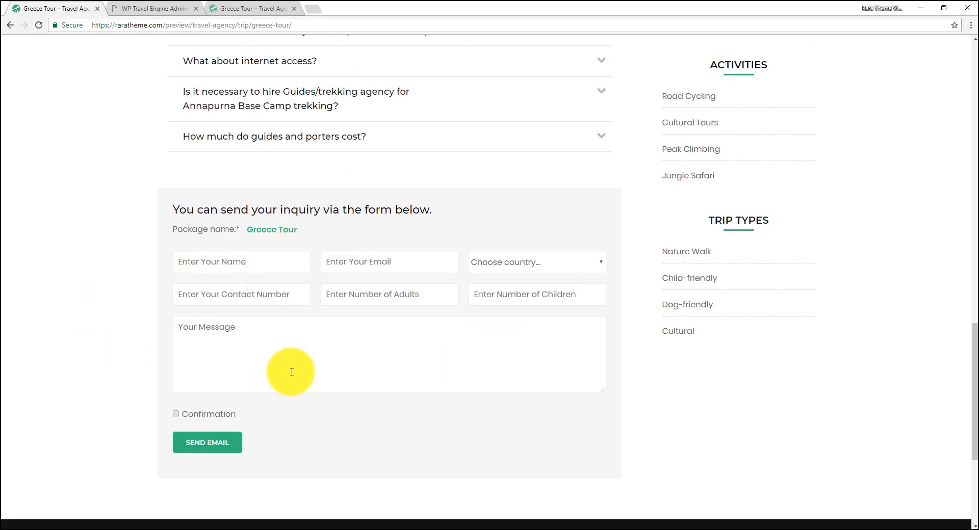
{"action": "scroll", "coordinate": [292, 372], "scroll_direction": "up", "scroll_amount": 8}
{"action": "scroll", "coordinate": [290, 196], "scroll_direction": "up", "scroll_amount": 12}
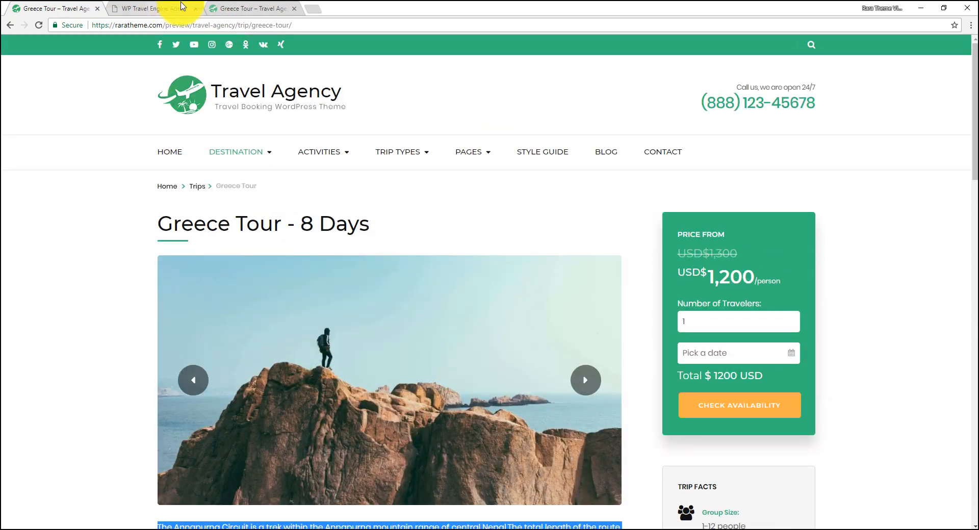
Review the same title, gallery, description, trip sections and inquiry form on the published Greece Tour page for comparison with the demo
{"action": "left_click", "coordinate": [250, 8]}
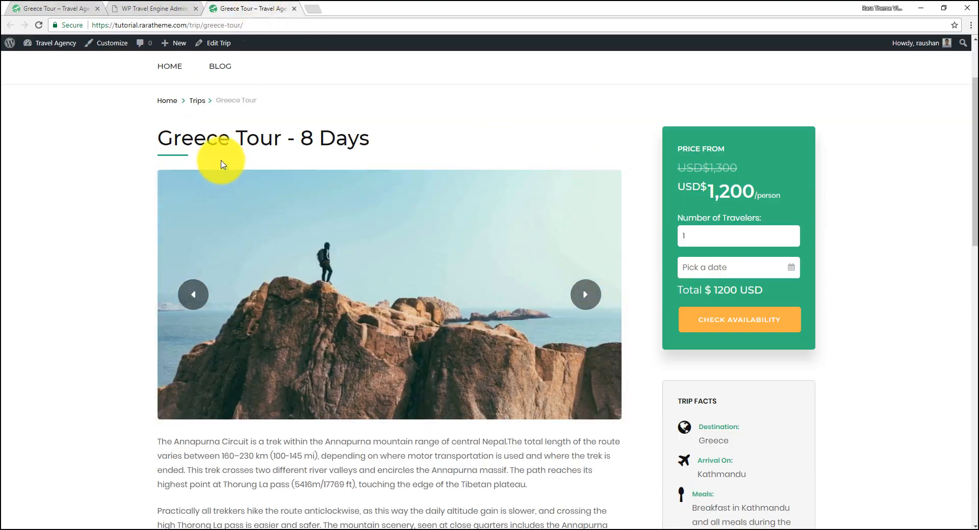
{"action": "scroll", "coordinate": [222, 146], "scroll_direction": "up", "scroll_amount": 2}
{"action": "left_click_drag", "start_coordinate": [143, 246], "coordinate": [372, 246]}
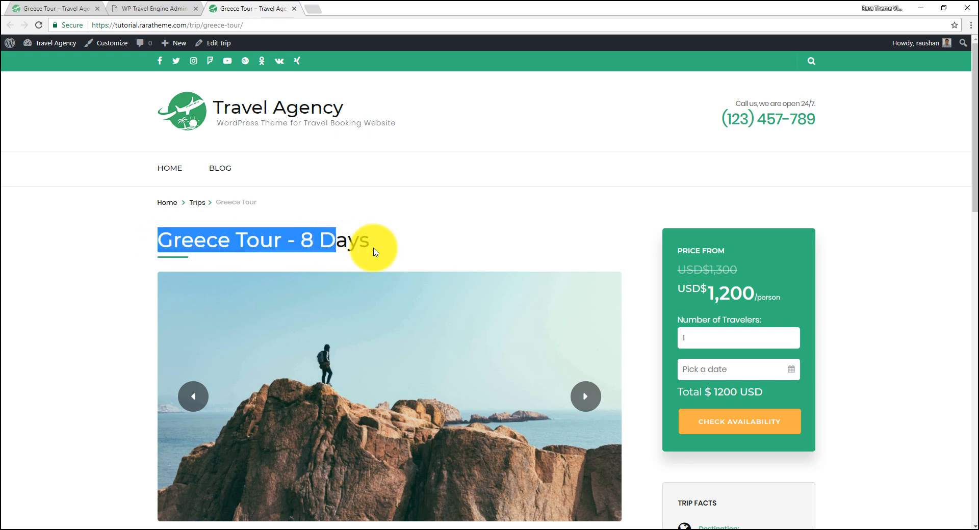
{"action": "left_click", "coordinate": [364, 270]}
{"action": "scroll", "coordinate": [361, 280], "scroll_direction": "down", "scroll_amount": 4}
{"action": "left_click", "coordinate": [586, 186]}
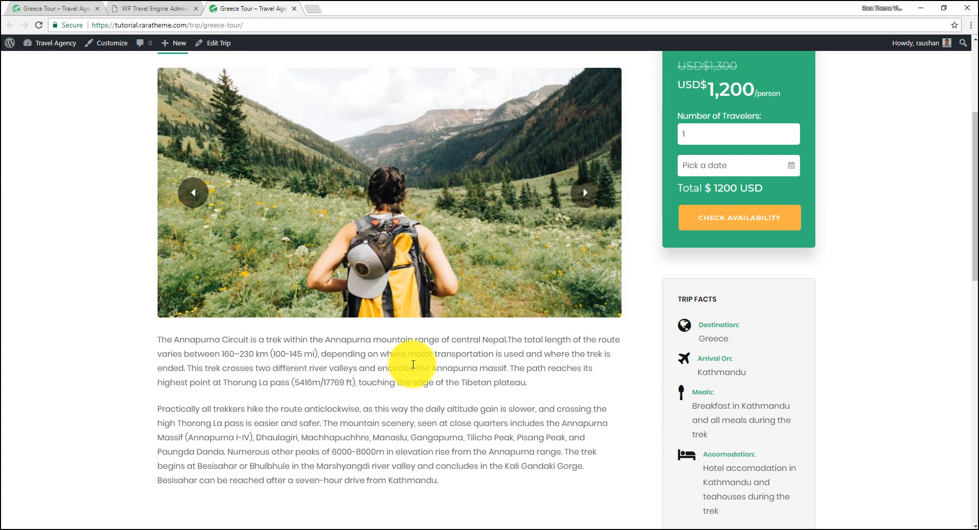
{"action": "scroll", "coordinate": [411, 363], "scroll_direction": "down", "scroll_amount": 3}
{"action": "left_click_drag", "start_coordinate": [158, 187], "coordinate": [167, 201]}
{"action": "left_click_drag", "start_coordinate": [354, 289], "coordinate": [406, 316]}
{"action": "scroll", "coordinate": [306, 321], "scroll_direction": "down", "scroll_amount": 4}
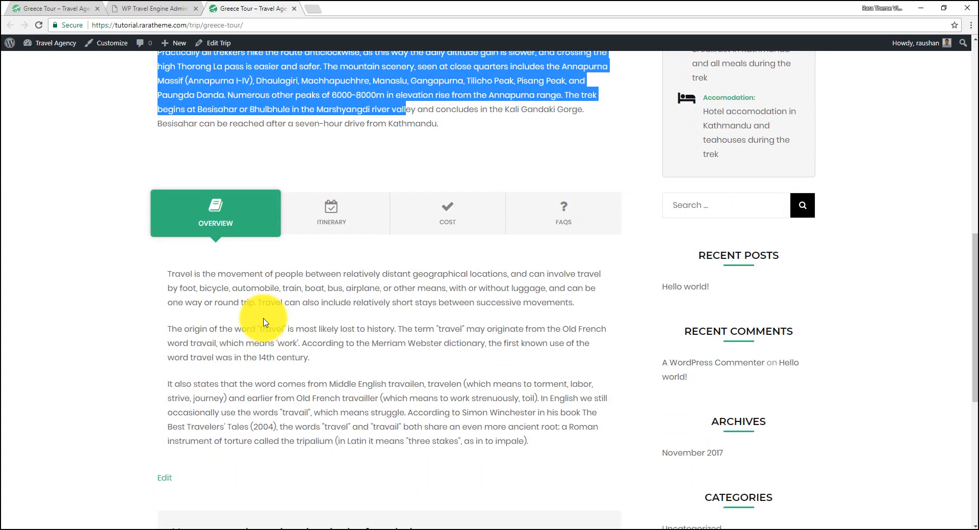
{"action": "left_click", "coordinate": [331, 217]}
{"action": "left_click", "coordinate": [430, 217]}
{"action": "left_click", "coordinate": [550, 238]}
{"action": "scroll", "coordinate": [275, 327], "scroll_direction": "down", "scroll_amount": 5}
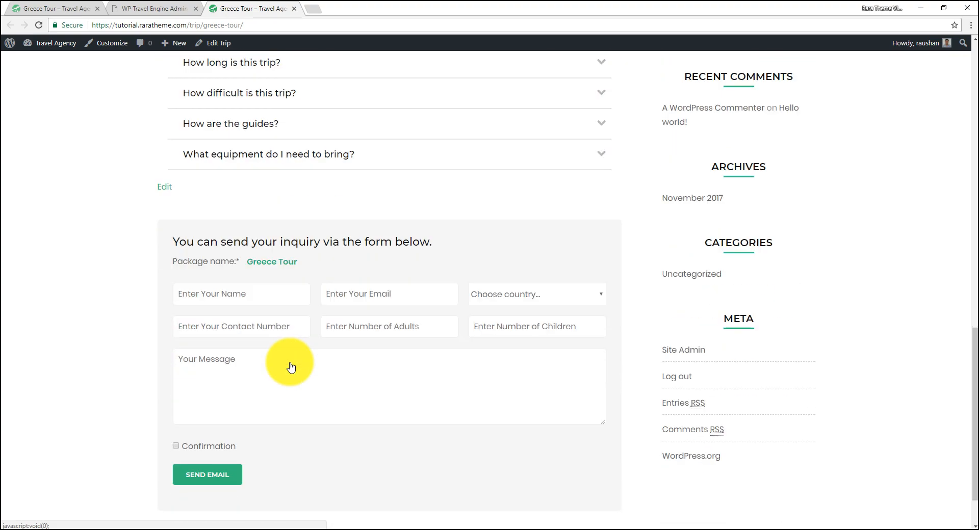
{"action": "scroll", "coordinate": [350, 314], "scroll_direction": "up", "scroll_amount": 15}
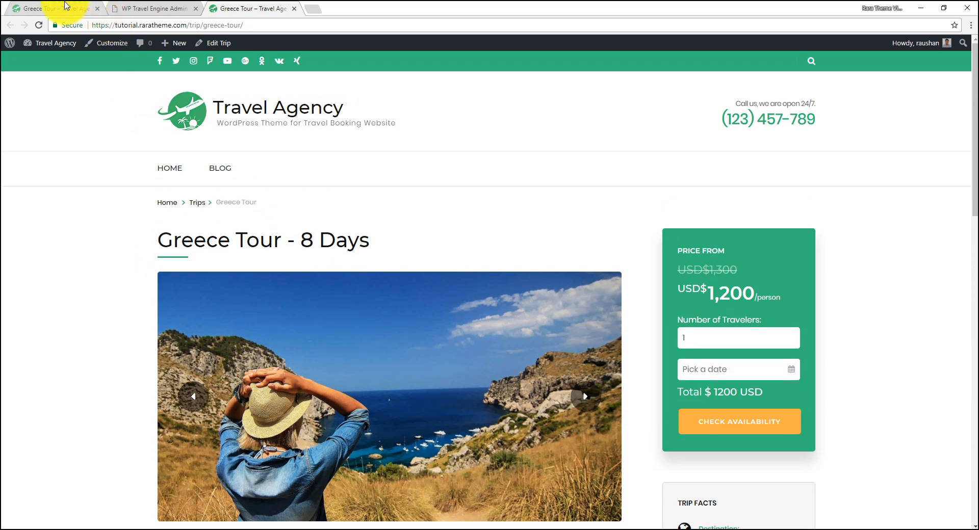
Compare the price box and Trip Facts between the demo tour and the published Greece Tour page
{"action": "left_click", "coordinate": [65, 7]}
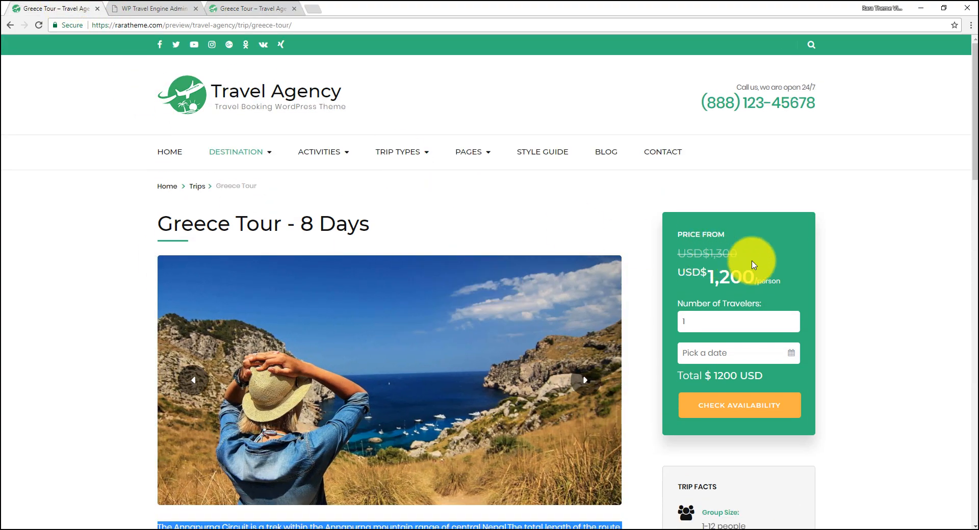
{"action": "scroll", "coordinate": [721, 389], "scroll_direction": "down", "scroll_amount": 6}
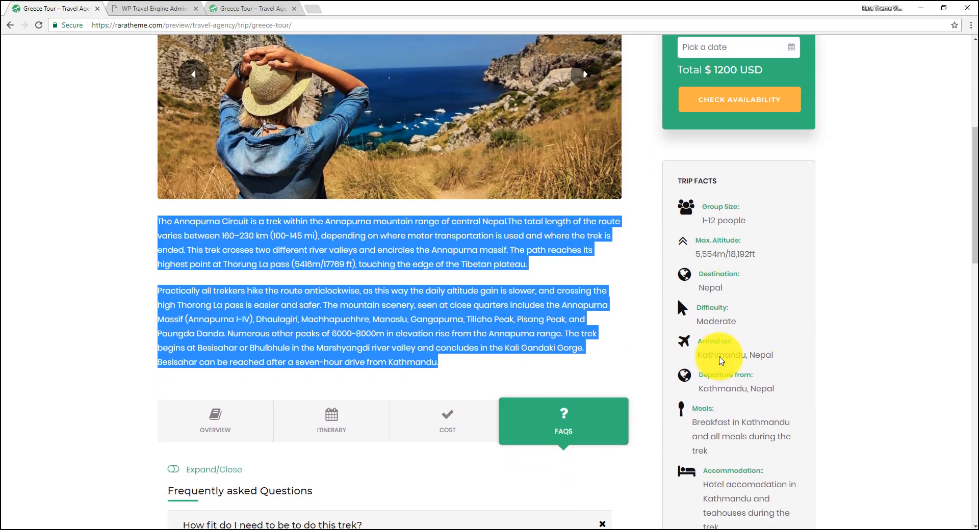
{"action": "left_click", "coordinate": [234, 7]}
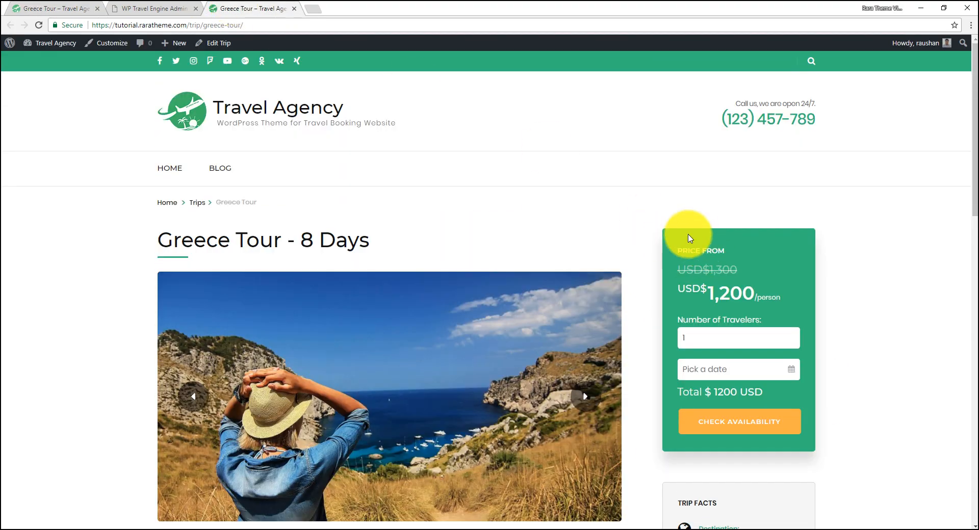
{"action": "scroll", "coordinate": [775, 344], "scroll_direction": "down", "scroll_amount": 10}
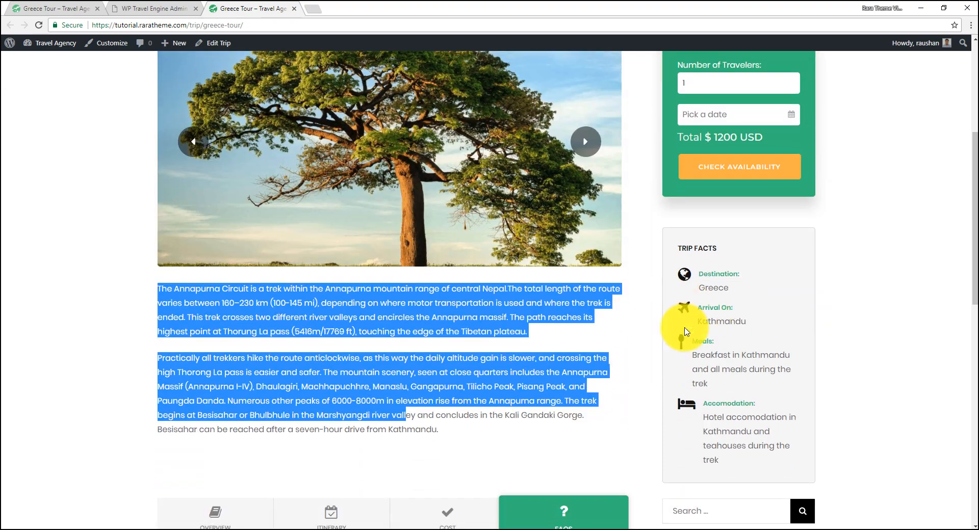
{"action": "scroll", "coordinate": [857, 331], "scroll_direction": "down", "scroll_amount": 3}
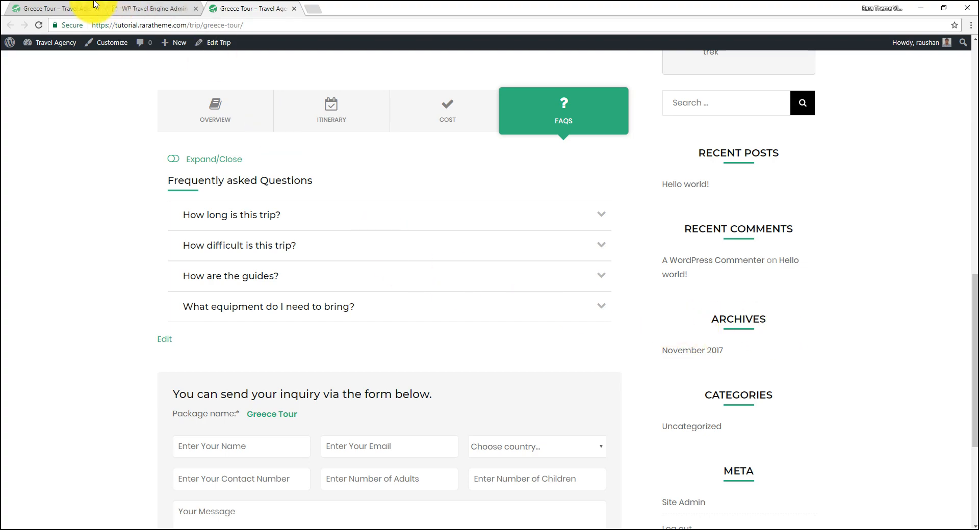
Review the sidebar of the demo Greece Tour page, including the TripAdvisor image, Activities and Trip Types lists
{"action": "left_click", "coordinate": [72, 6]}
{"action": "scroll", "coordinate": [415, 193], "scroll_direction": "down", "scroll_amount": 10}
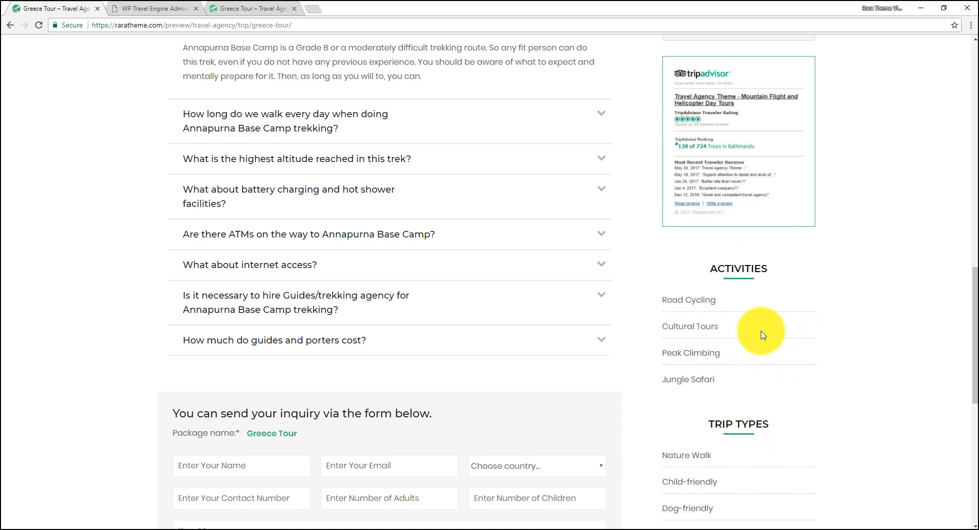
{"action": "scroll", "coordinate": [760, 332], "scroll_direction": "up", "scroll_amount": 15}
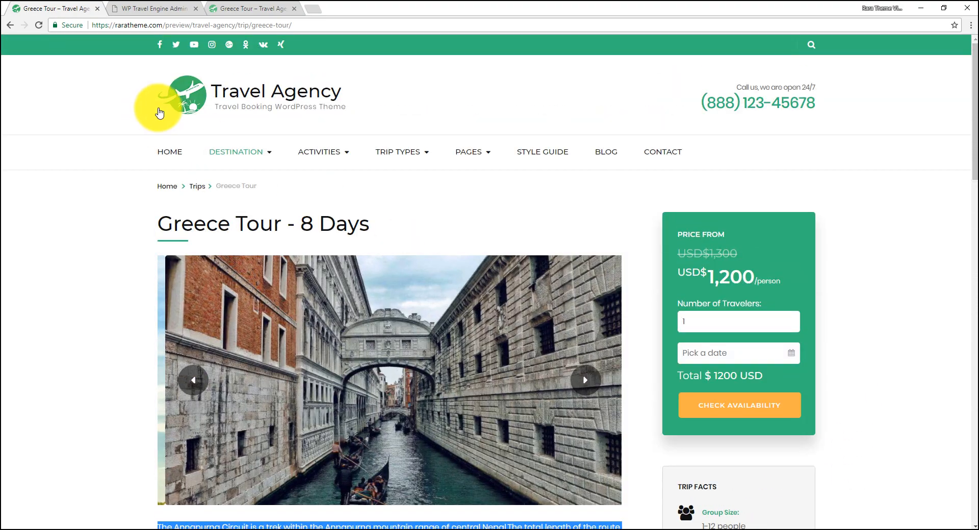
Open the site's Widgets management page and check the published Greece Tour sidebar against the WTE Widget Sidebar
{"action": "left_click", "coordinate": [149, 6]}
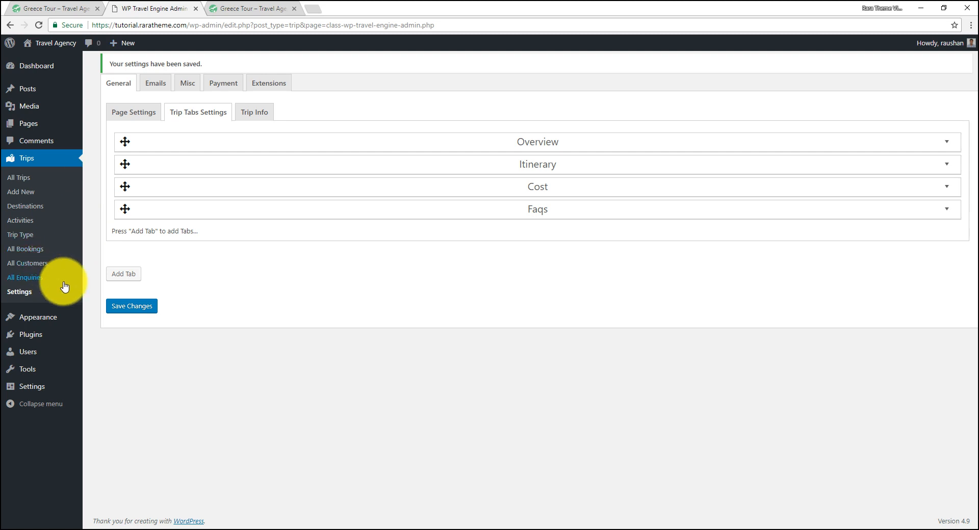
{"action": "mouse_move", "coordinate": [45, 326]}
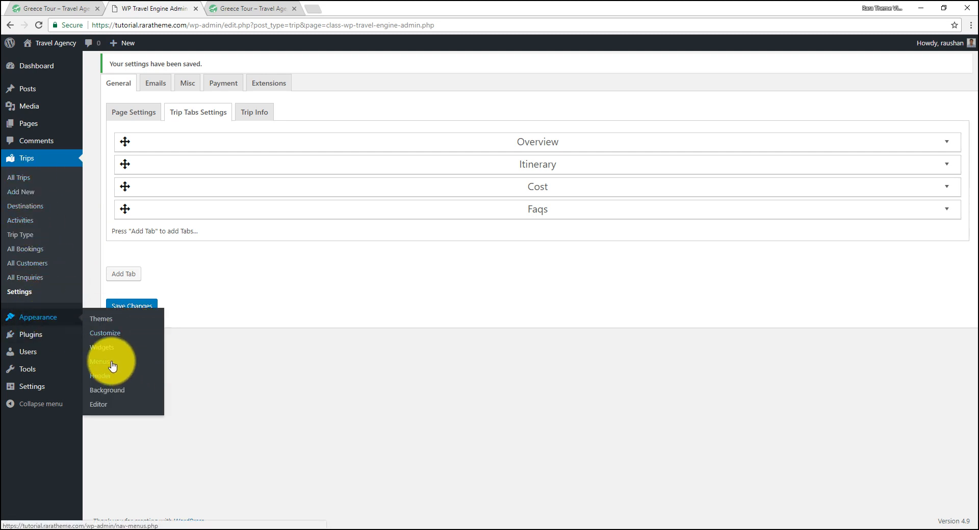
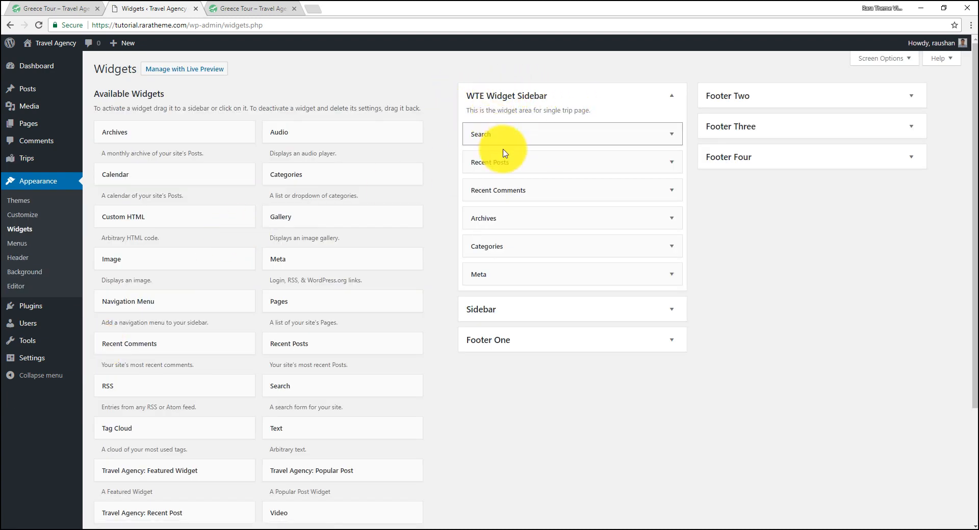
{"action": "left_click", "coordinate": [256, 7]}
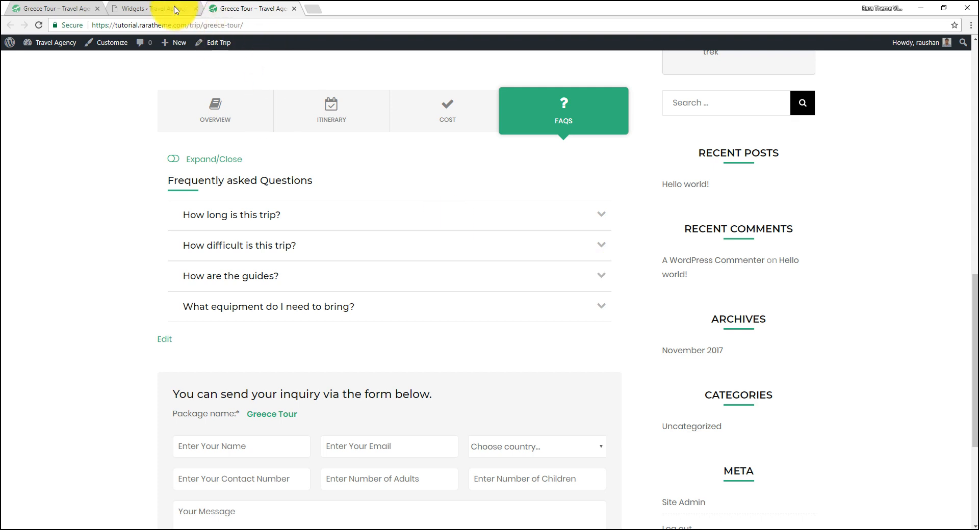
{"action": "left_click", "coordinate": [151, 5]}
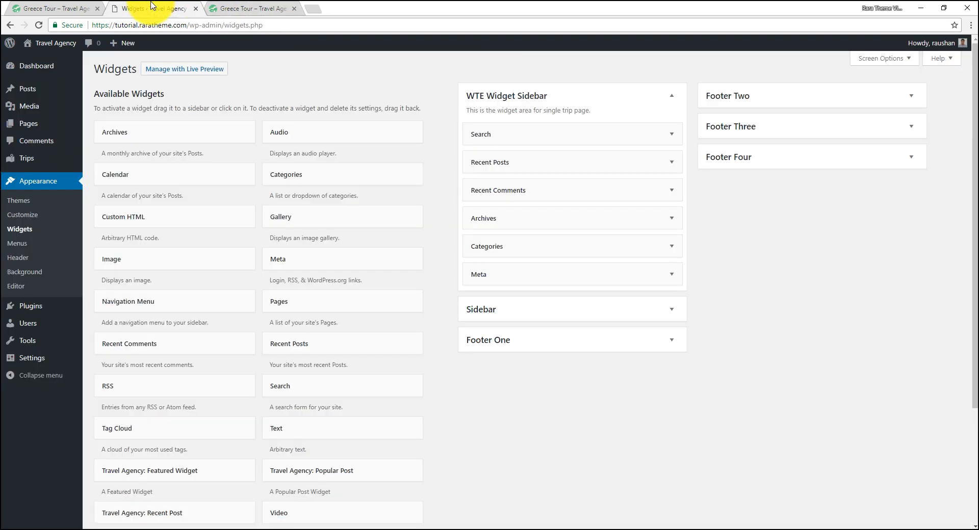
Delete the Search, Recent Posts, Recent Comments, Archives, Meta and Categories widgets from the WTE Widget Sidebar
{"action": "left_click", "coordinate": [671, 138]}
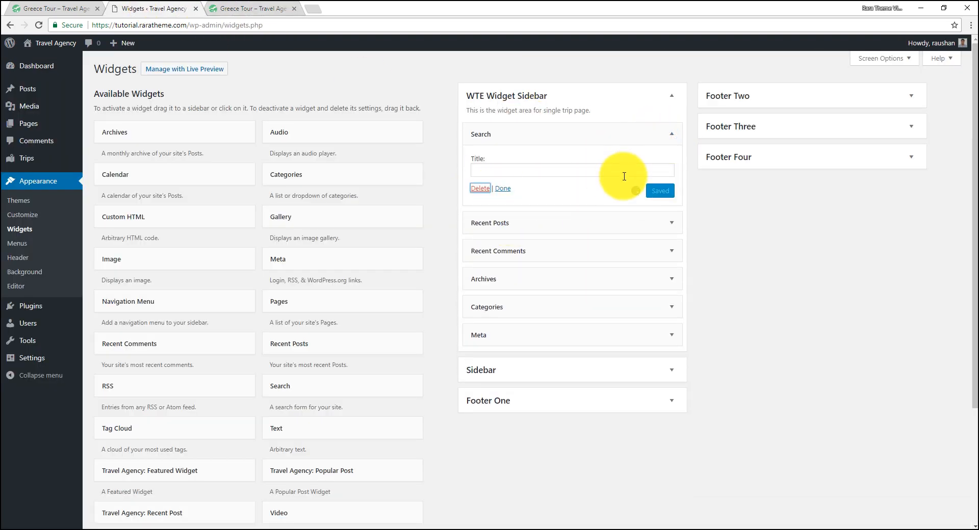
{"action": "left_click", "coordinate": [671, 137]}
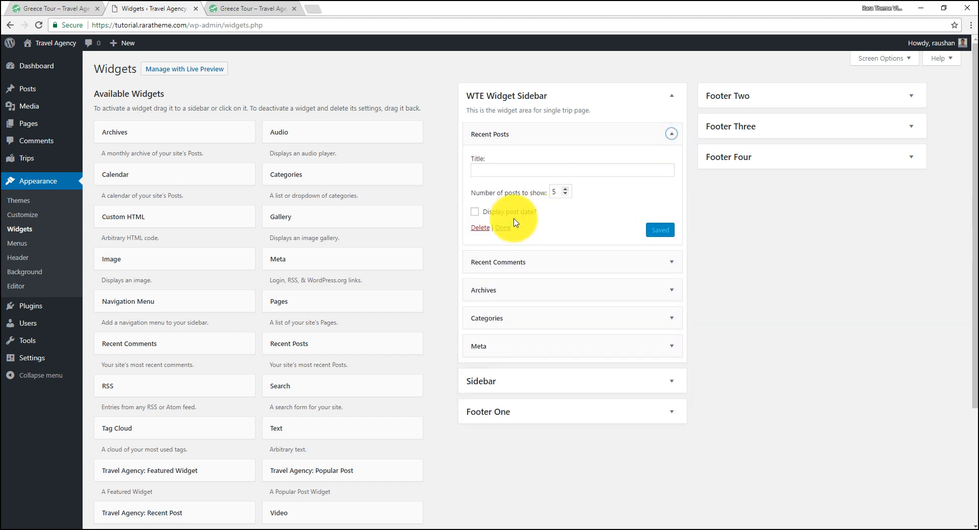
{"action": "left_click", "coordinate": [484, 232]}
{"action": "left_click", "coordinate": [671, 136]}
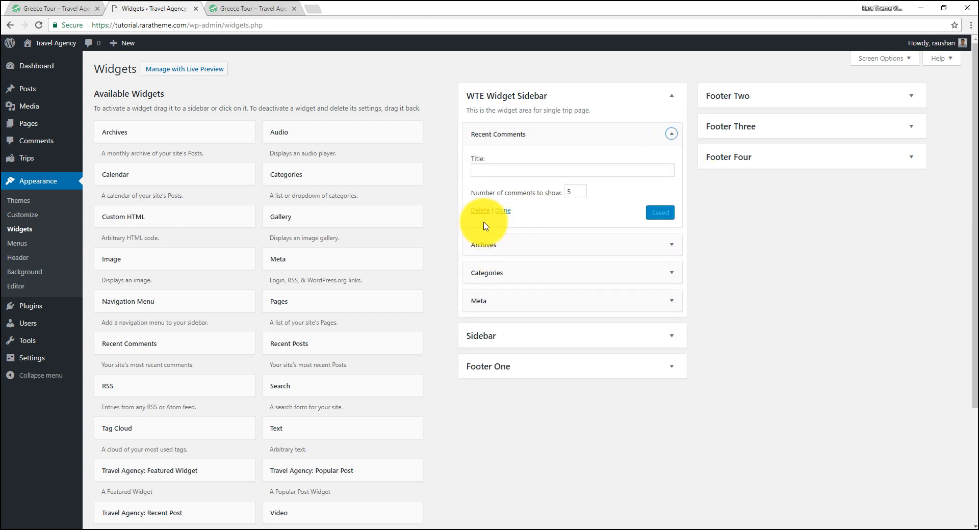
{"action": "left_click", "coordinate": [671, 135]}
{"action": "left_click", "coordinate": [487, 220]}
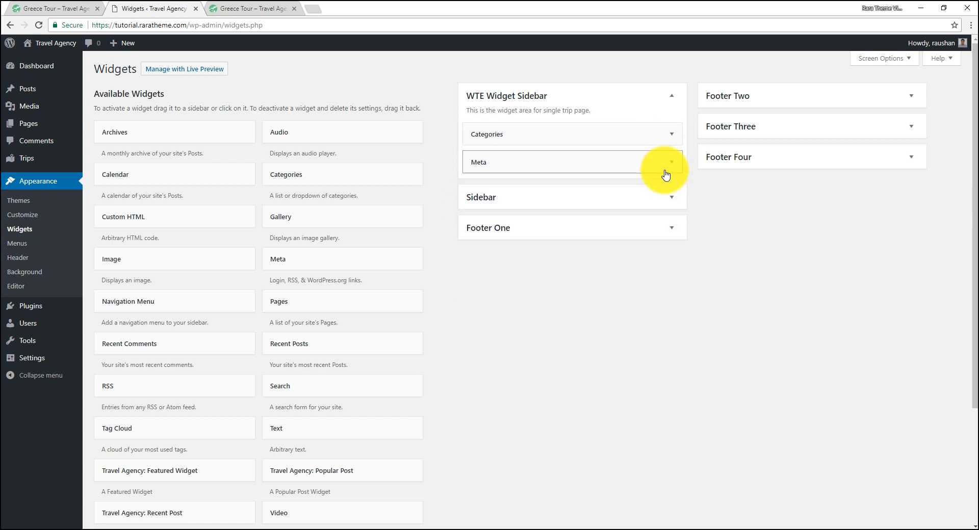
{"action": "left_click", "coordinate": [662, 164]}
{"action": "left_click", "coordinate": [479, 216]}
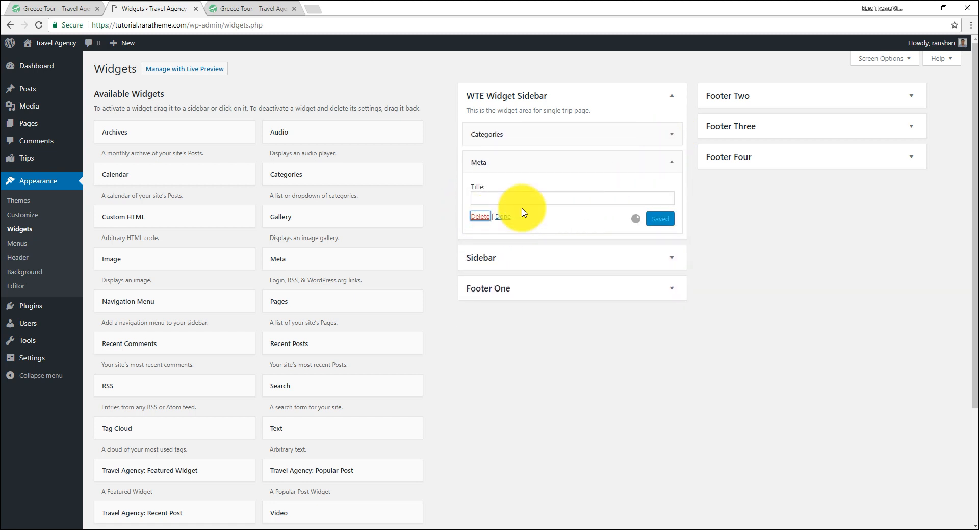
{"action": "left_click", "coordinate": [671, 135]}
{"action": "left_click", "coordinate": [474, 228]}
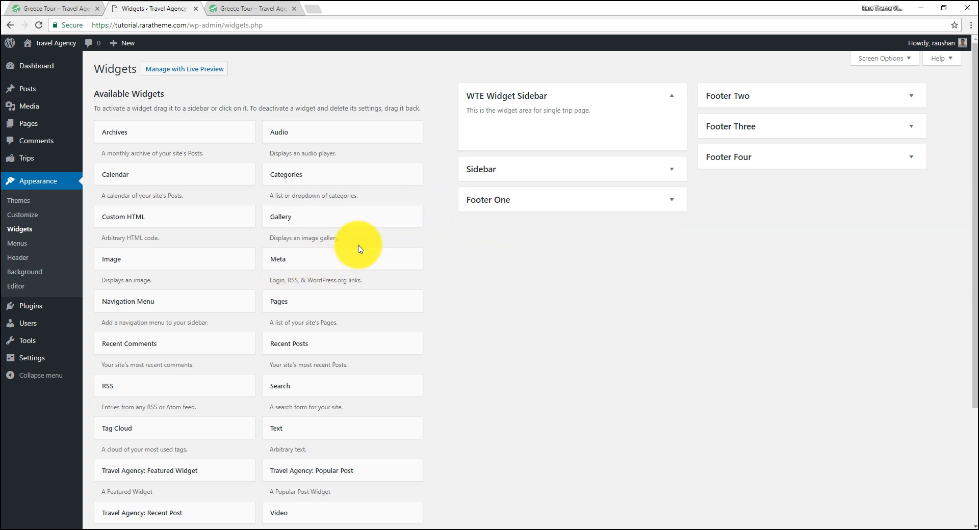
Compare the published Greece Tour sidebar with the demo page's TripAdvisor image below Trip Facts, and return to the Widgets page
{"action": "left_click", "coordinate": [265, 9]}
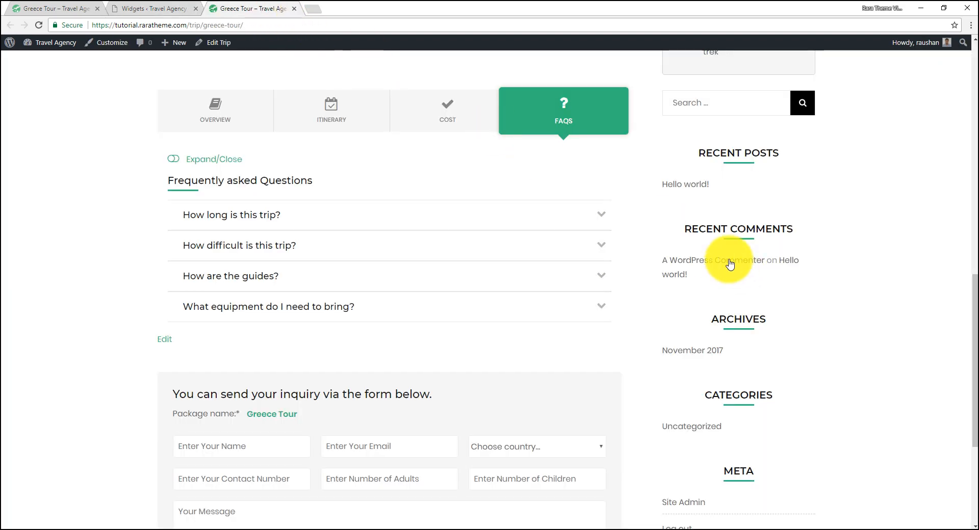
{"action": "left_click", "coordinate": [71, 9]}
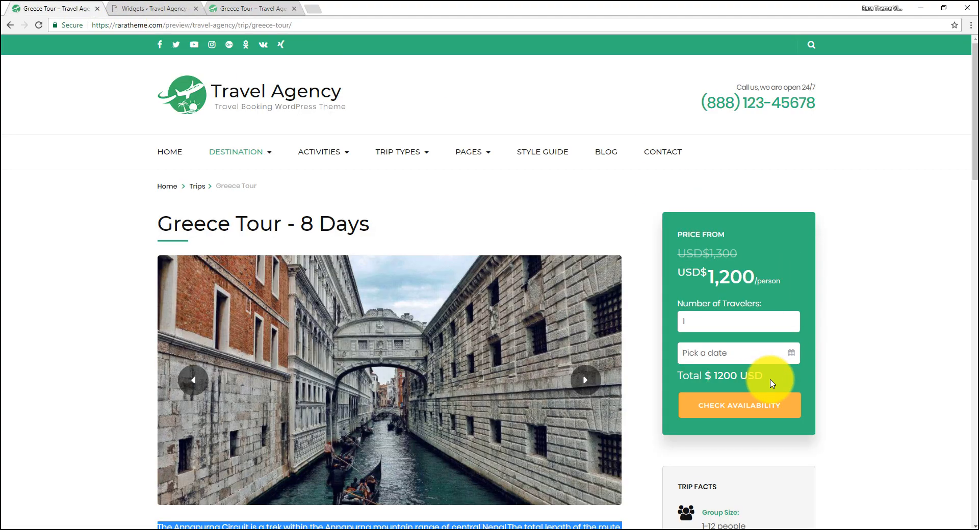
{"action": "scroll", "coordinate": [795, 433], "scroll_direction": "down", "scroll_amount": 4}
{"action": "scroll", "coordinate": [799, 440], "scroll_direction": "down", "scroll_amount": 6}
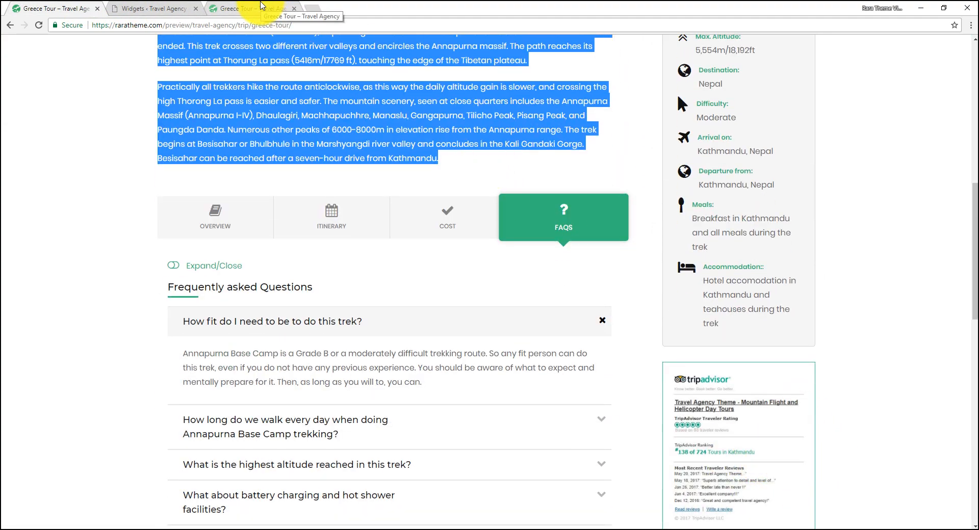
{"action": "left_click", "coordinate": [261, 5]}
{"action": "left_click", "coordinate": [155, 8]}
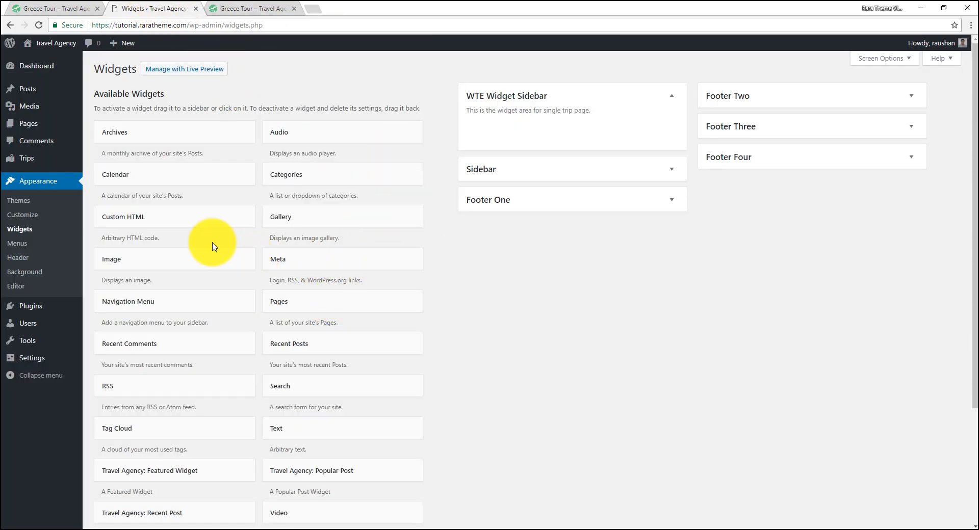
Search the Widgets page for "image" and add an Image widget to the WTE Widget Sidebar
{"action": "scroll", "coordinate": [280, 283], "scroll_direction": "down", "scroll_amount": 2}
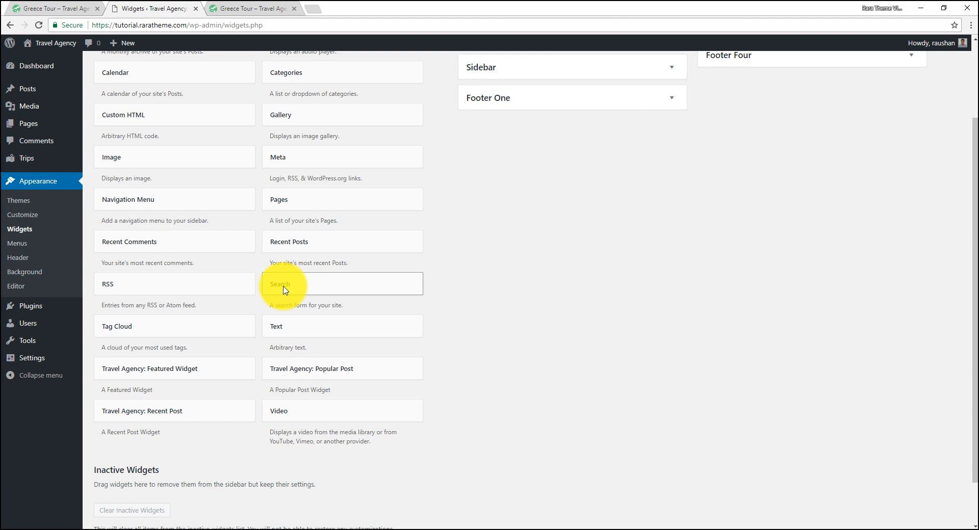
{"action": "key", "text": "ctrl+f"}
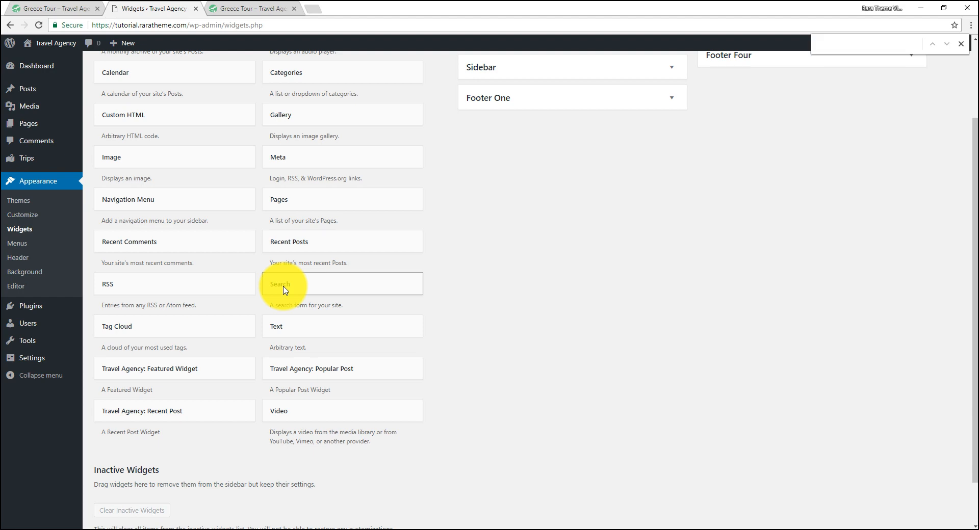
{"action": "type", "text": "image"}
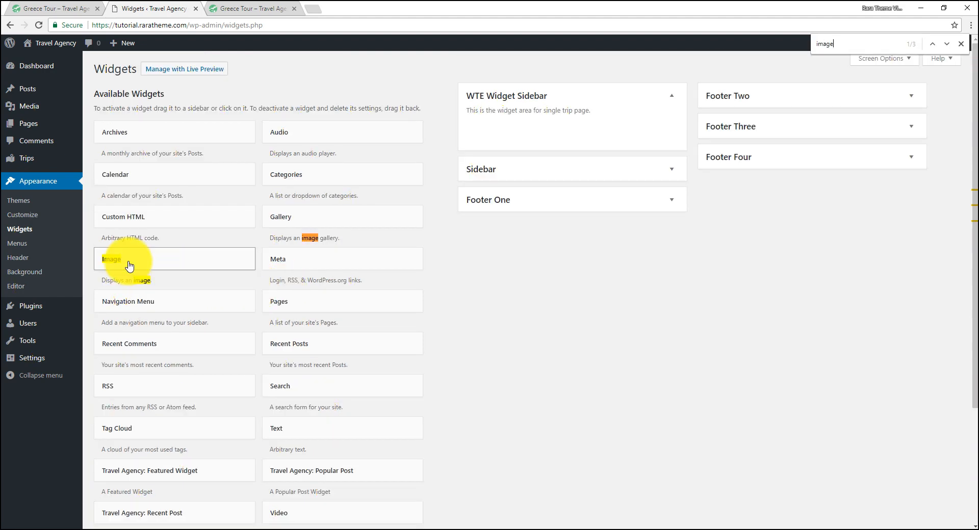
{"action": "left_click", "coordinate": [128, 264]}
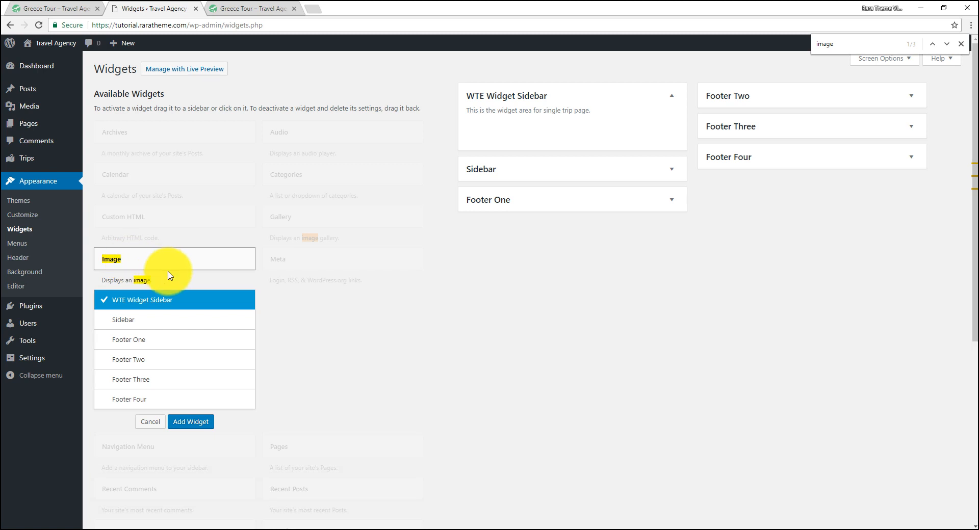
{"action": "left_click", "coordinate": [196, 428]}
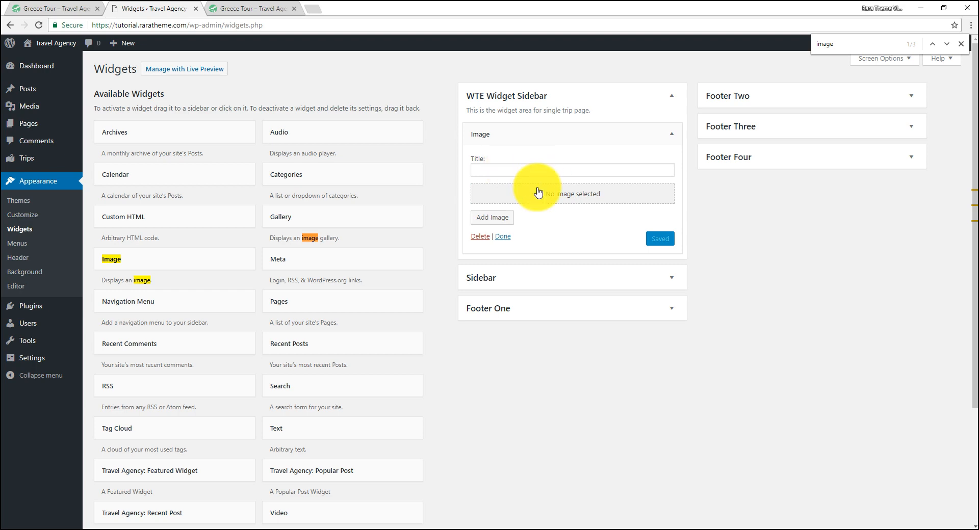
Insert the TripAdvisor image img1.jpg from the media library into the Image widget and save the widget
{"action": "left_click", "coordinate": [501, 224]}
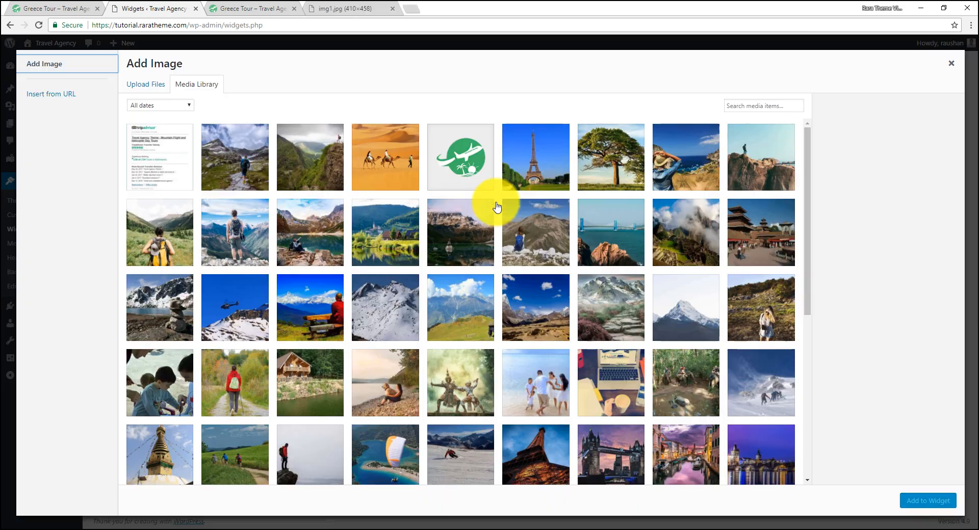
{"action": "left_click", "coordinate": [157, 154]}
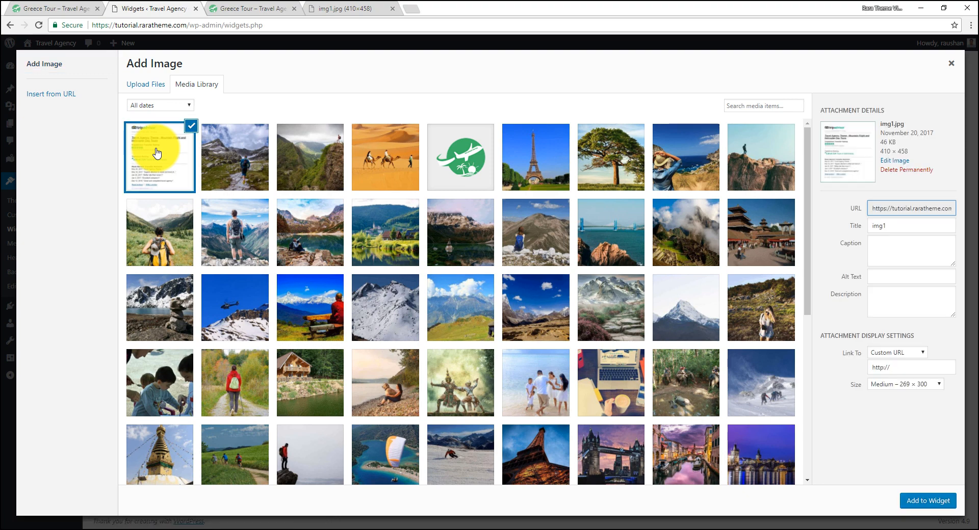
{"action": "left_click", "coordinate": [941, 502]}
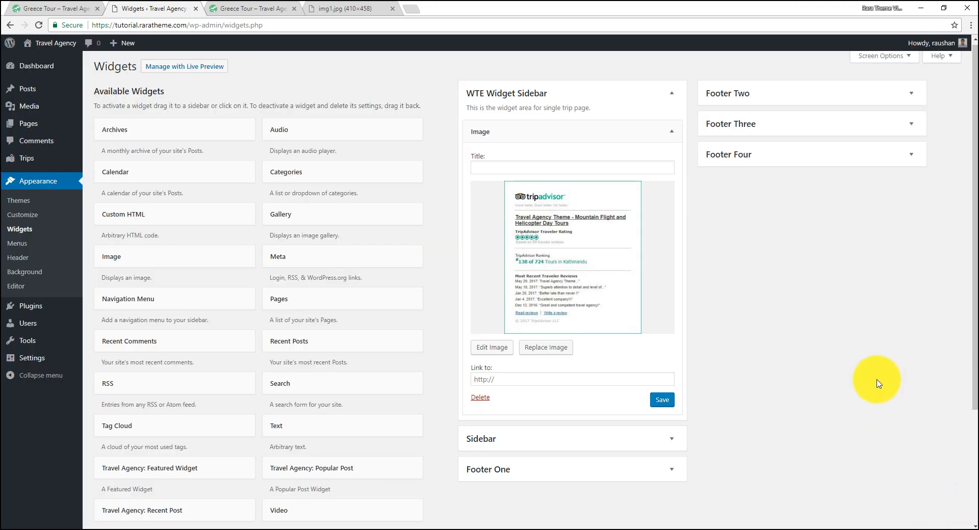
{"action": "left_click", "coordinate": [662, 401]}
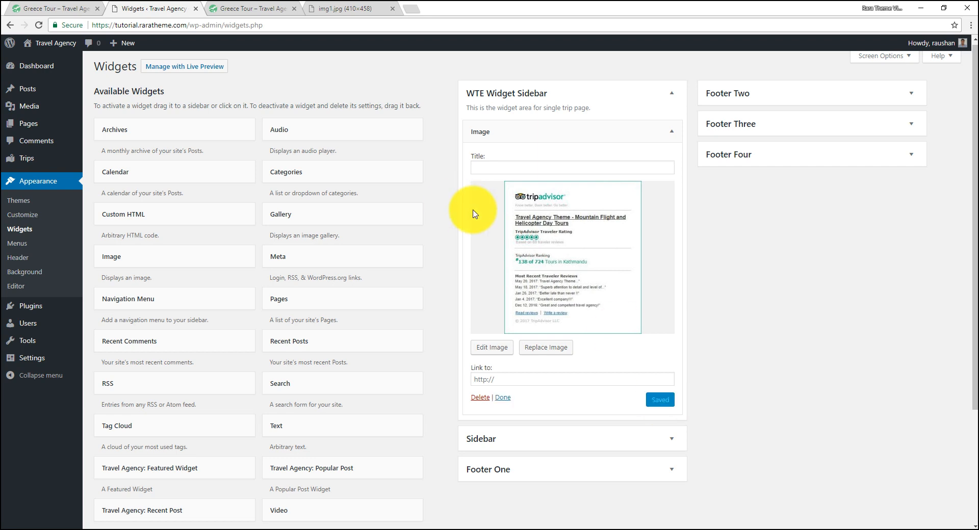
Reload the published Greece Tour page and check the TripAdvisor image in its sidebar
{"action": "left_click", "coordinate": [250, 6]}
{"action": "left_click", "coordinate": [39, 26]}
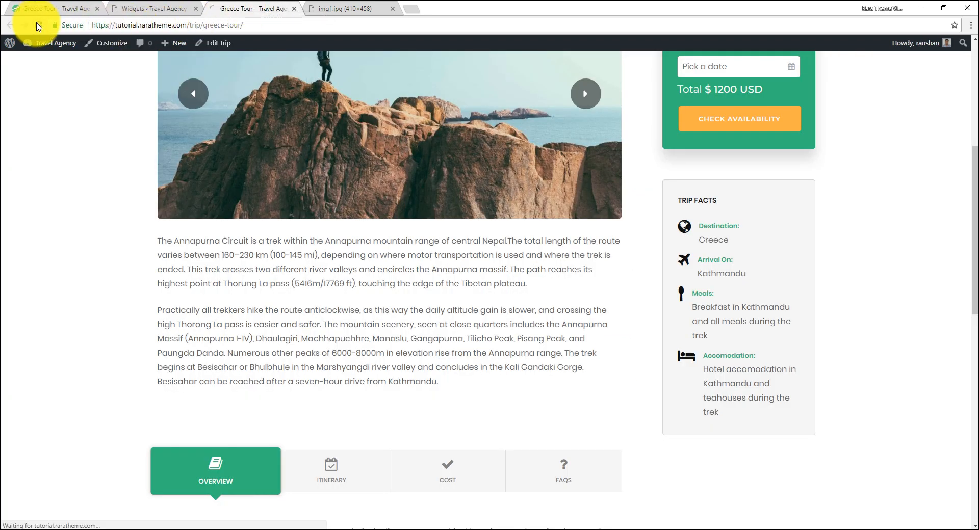
{"action": "scroll", "coordinate": [646, 247], "scroll_direction": "down", "scroll_amount": 5}
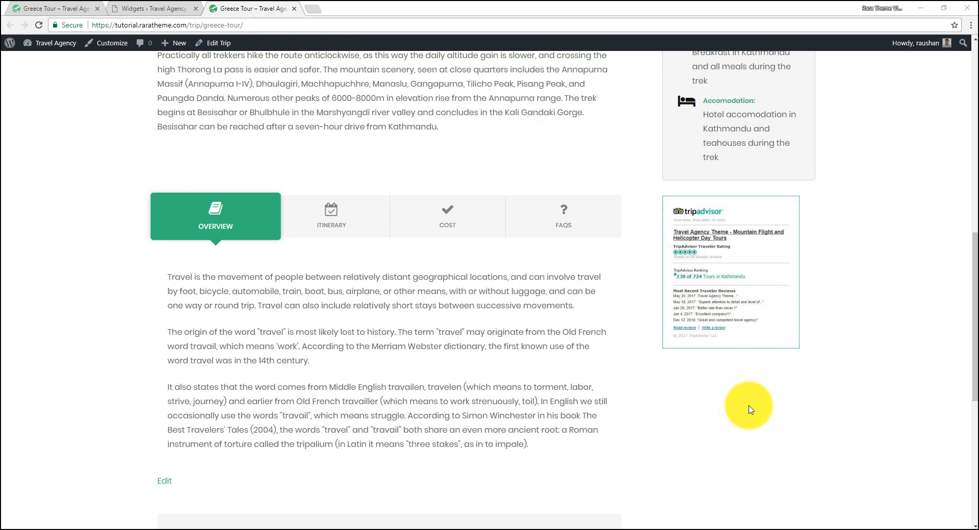
Add an empty Text widget to the WTE Widget Sidebar and delete it again
{"action": "left_click", "coordinate": [174, 5]}
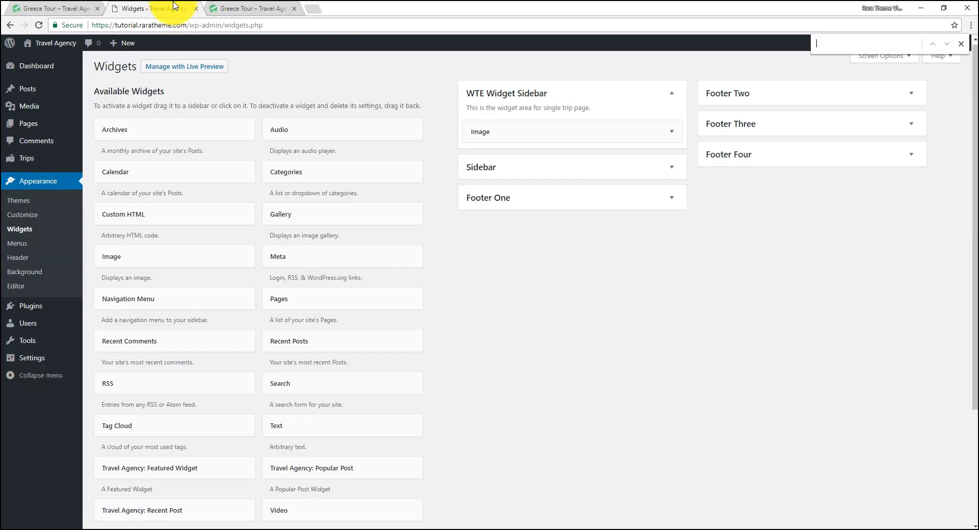
{"action": "left_click", "coordinate": [335, 432]}
{"action": "left_click", "coordinate": [363, 487]}
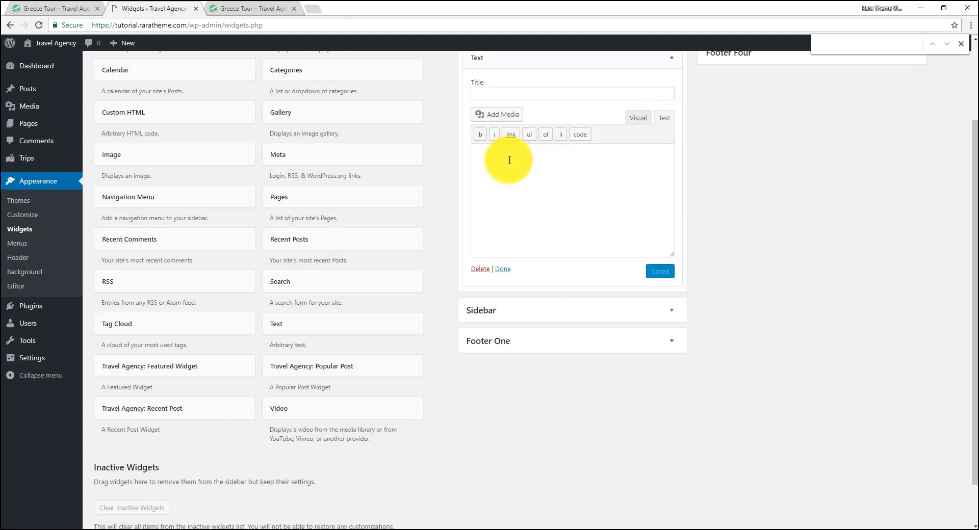
{"action": "left_click", "coordinate": [488, 175]}
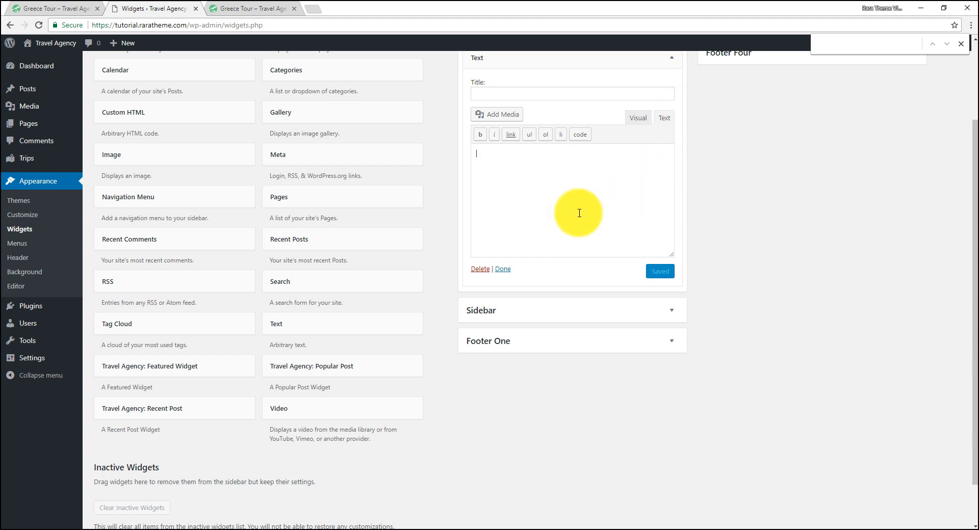
{"action": "left_click", "coordinate": [485, 271]}
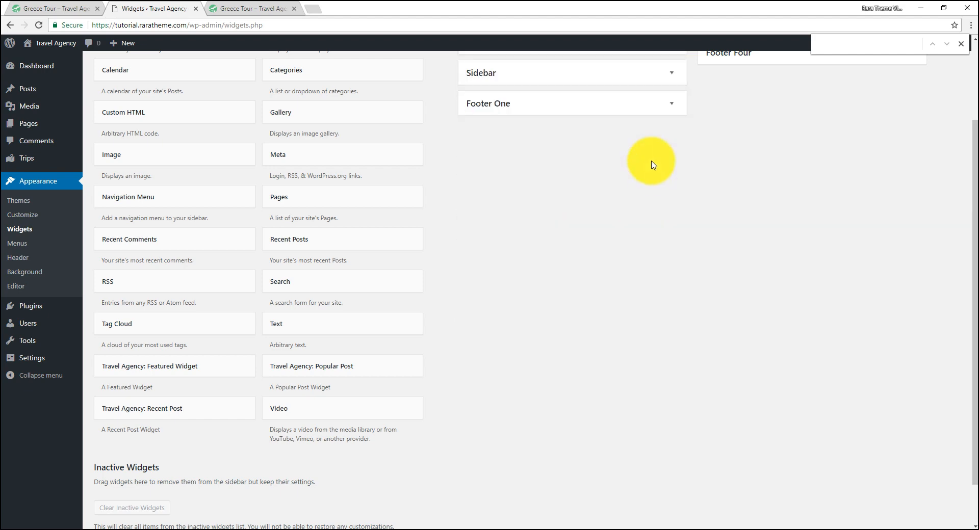
Compare the Activities and Trip Types lists in the demo tour's sidebar with the published Greece Tour sidebar
{"action": "left_click", "coordinate": [55, 6]}
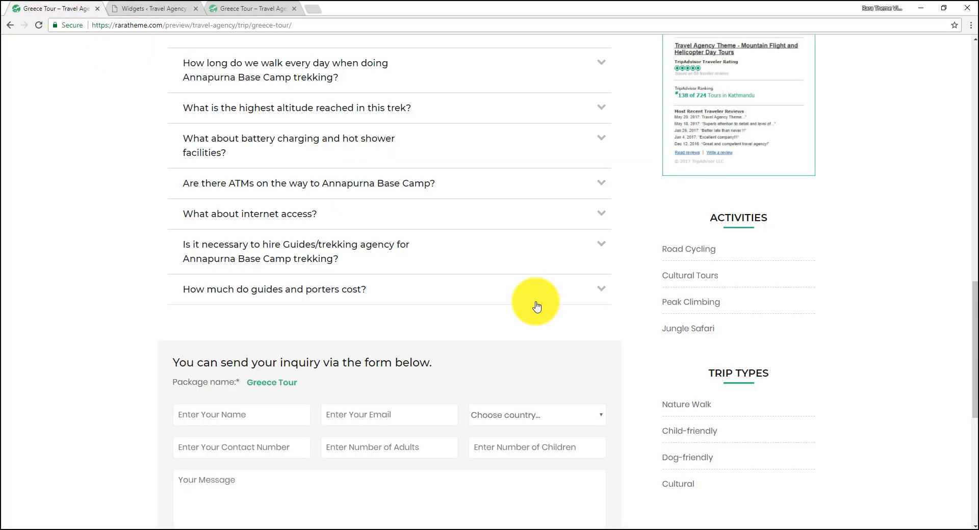
{"action": "scroll", "coordinate": [723, 199], "scroll_direction": "down", "scroll_amount": 1}
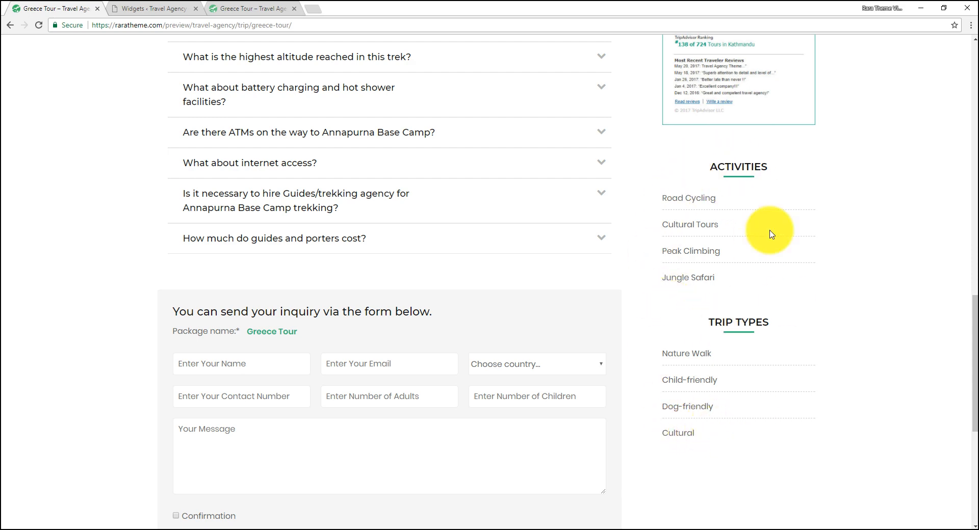
{"action": "left_click", "coordinate": [256, 6]}
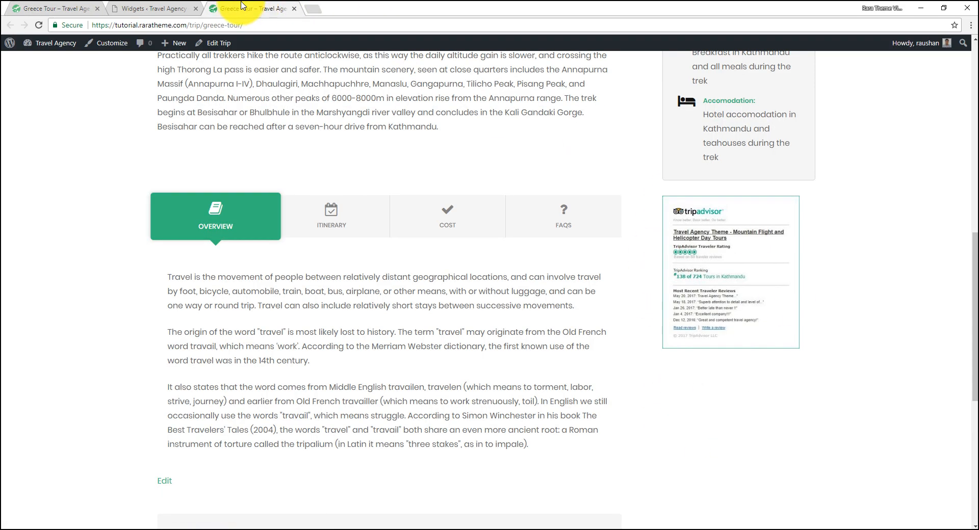
Find the Navigation Menu widget among the available widgets and add it to the WTE Widget Sidebar
{"action": "left_click", "coordinate": [166, 7]}
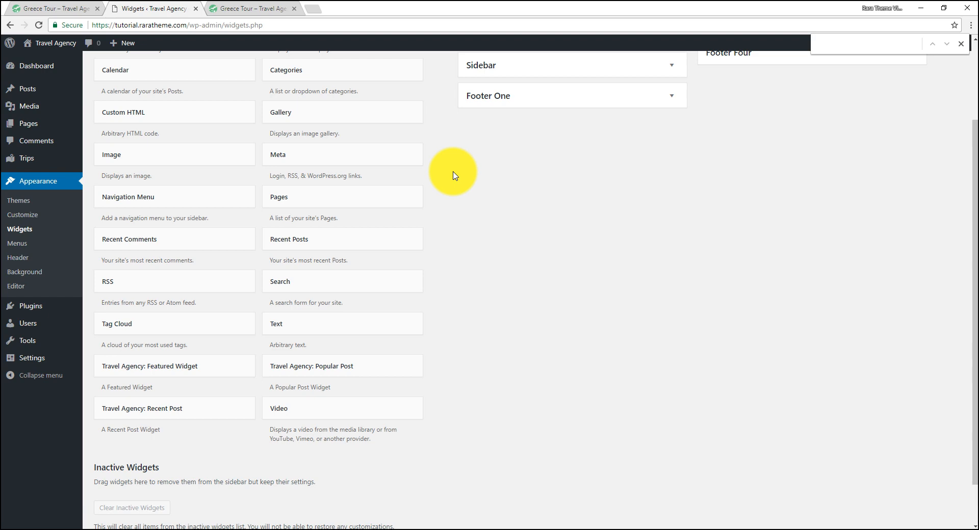
{"action": "type", "text": "menu"}
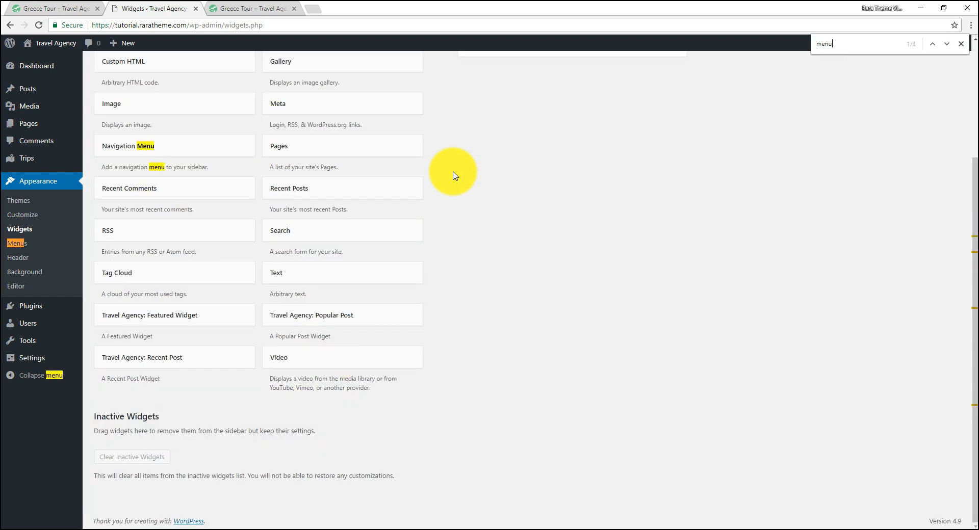
{"action": "left_click", "coordinate": [182, 148]}
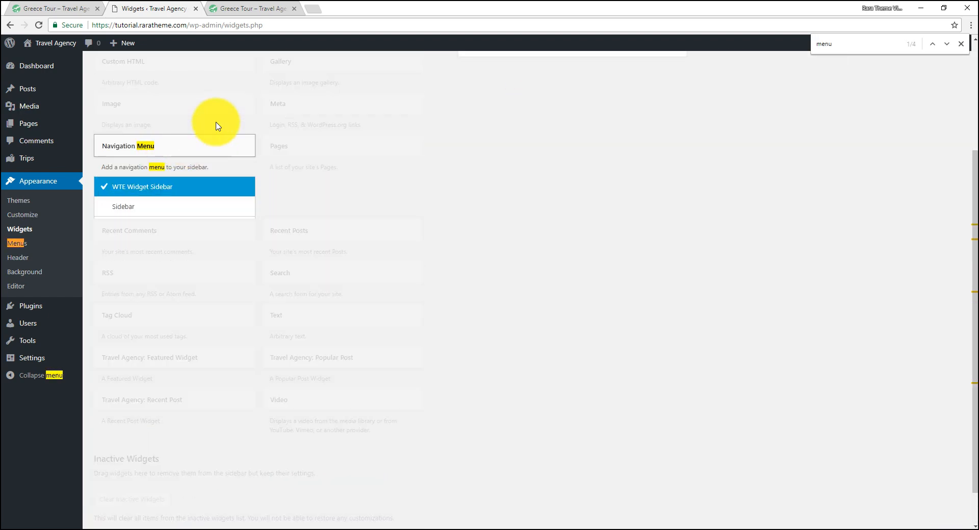
{"action": "left_click", "coordinate": [188, 307]}
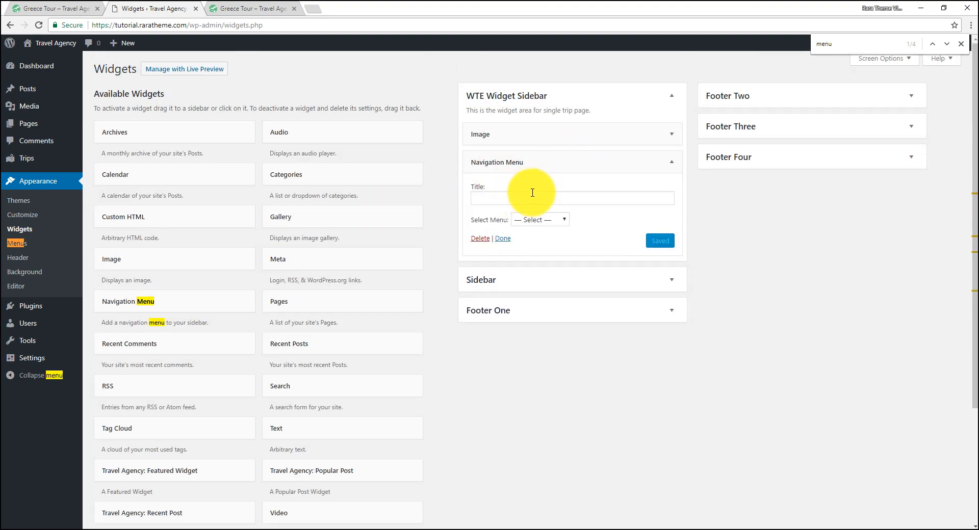
Title the Navigation Menu widget "Important Links", assign it the Primary Menu and save the widget
{"action": "left_click", "coordinate": [247, 5]}
{"action": "scroll", "coordinate": [321, 143], "scroll_direction": "up", "scroll_amount": 10}
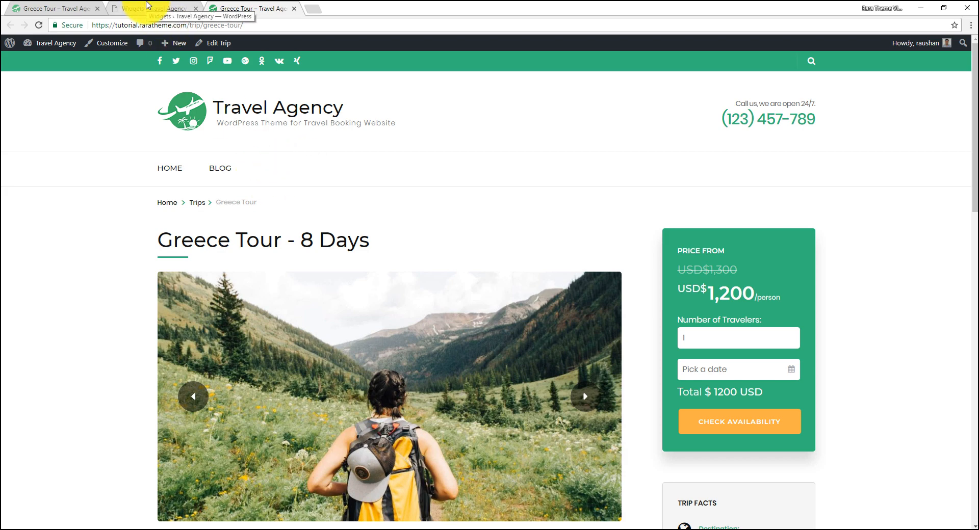
{"action": "left_click", "coordinate": [147, 5]}
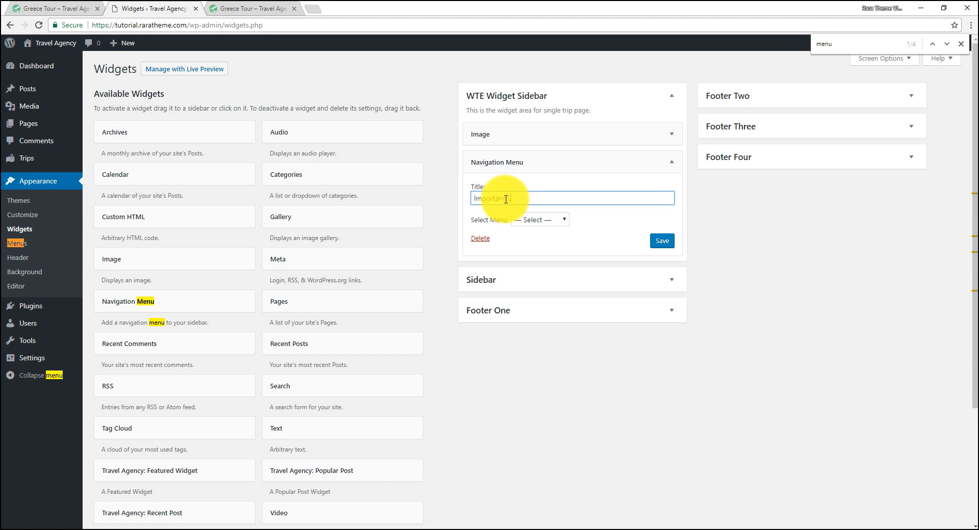
{"action": "left_click", "coordinate": [543, 219]}
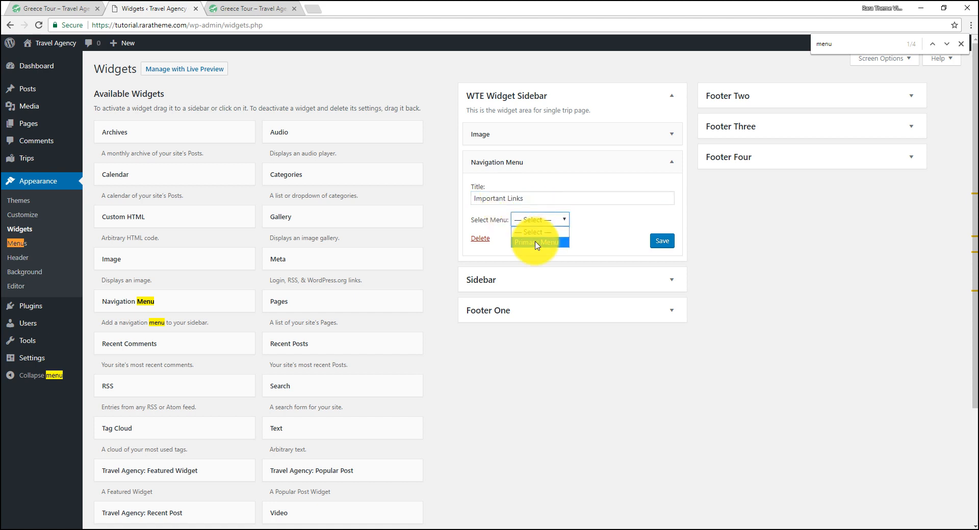
{"action": "left_click", "coordinate": [540, 240]}
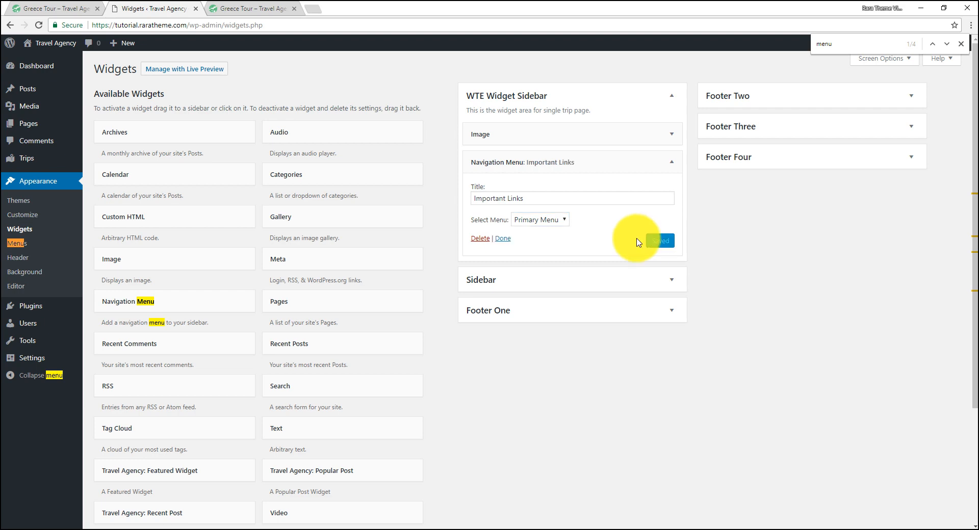
Reload the published Greece Tour page and check the Important Links menu in its sidebar
{"action": "left_click", "coordinate": [242, 8]}
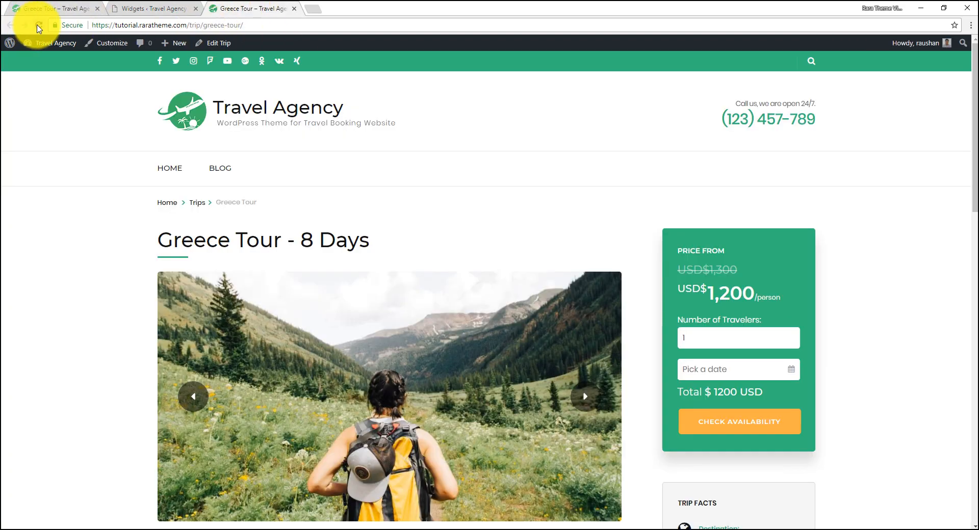
{"action": "left_click", "coordinate": [38, 25]}
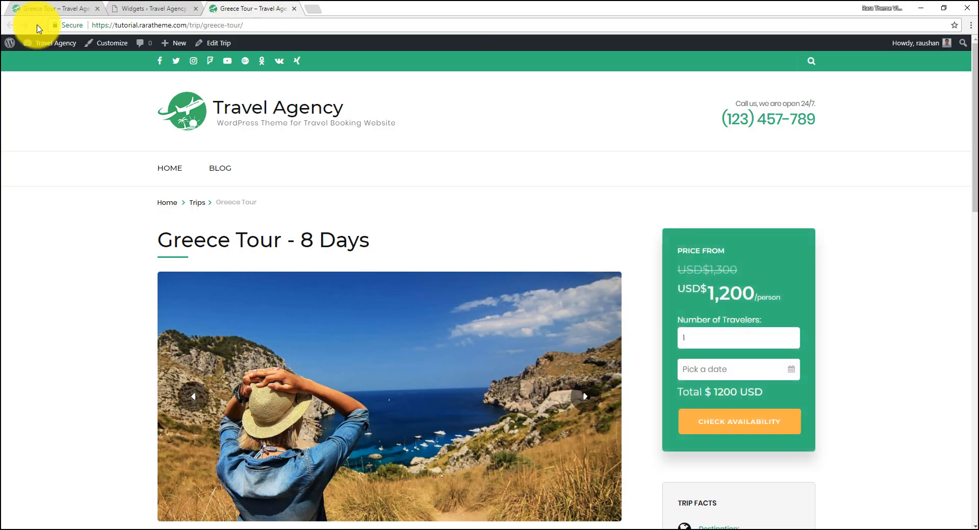
{"action": "scroll", "coordinate": [435, 319], "scroll_direction": "down", "scroll_amount": 15}
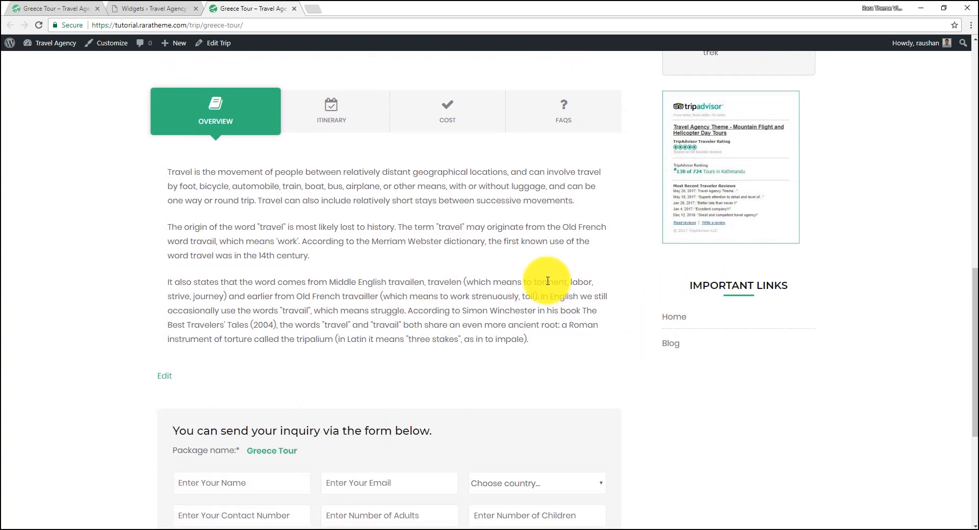
{"action": "scroll", "coordinate": [544, 277], "scroll_direction": "down", "scroll_amount": 5}
{"action": "scroll", "coordinate": [545, 278], "scroll_direction": "up", "scroll_amount": 20}
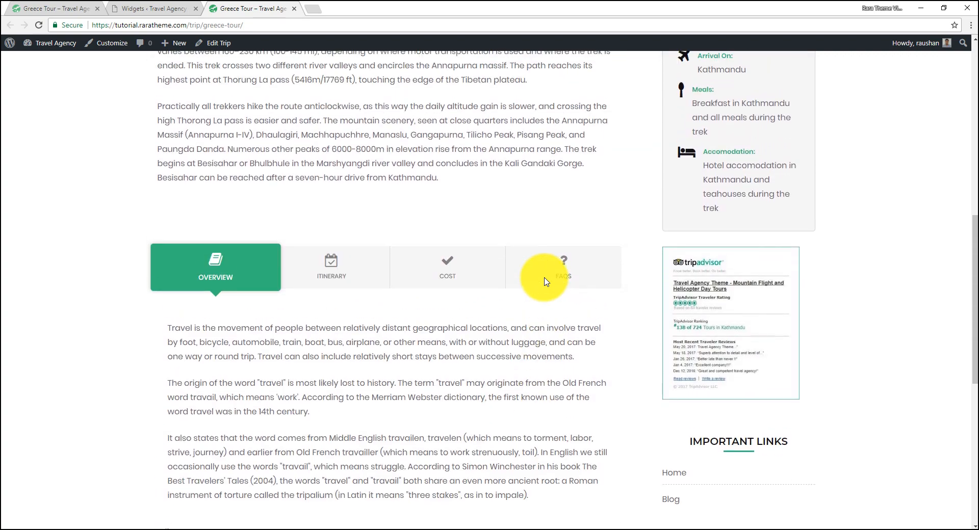
{"action": "scroll", "coordinate": [544, 280], "scroll_direction": "up", "scroll_amount": 2}
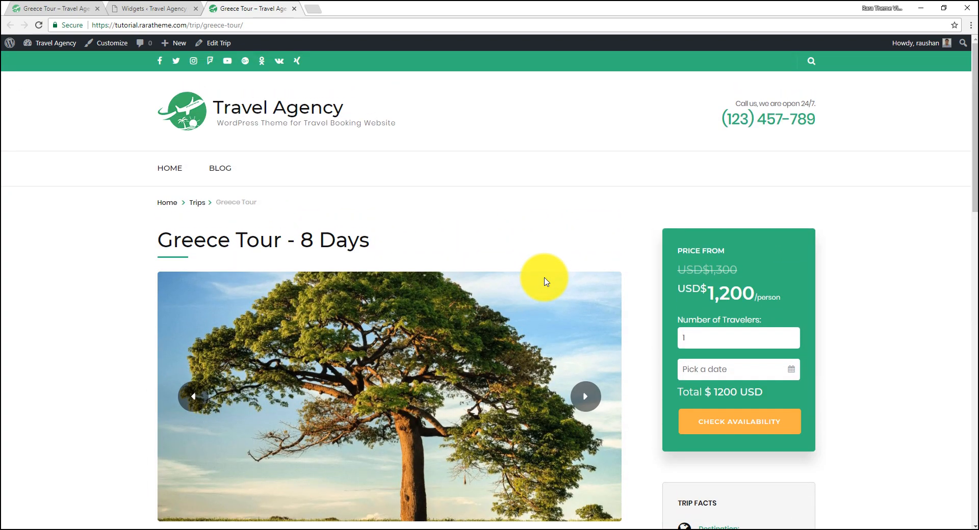
{"action": "scroll", "coordinate": [773, 303], "scroll_direction": "down", "scroll_amount": 15}
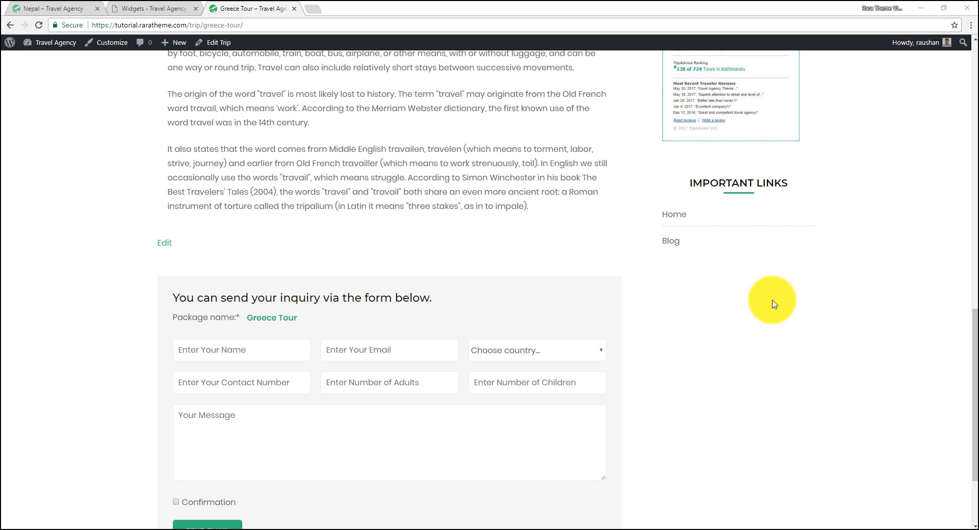
Open the Greece Tour trip for editing and set the cliff-lined blue cove photo from the media library as its featured image
{"action": "left_click", "coordinate": [174, 6]}
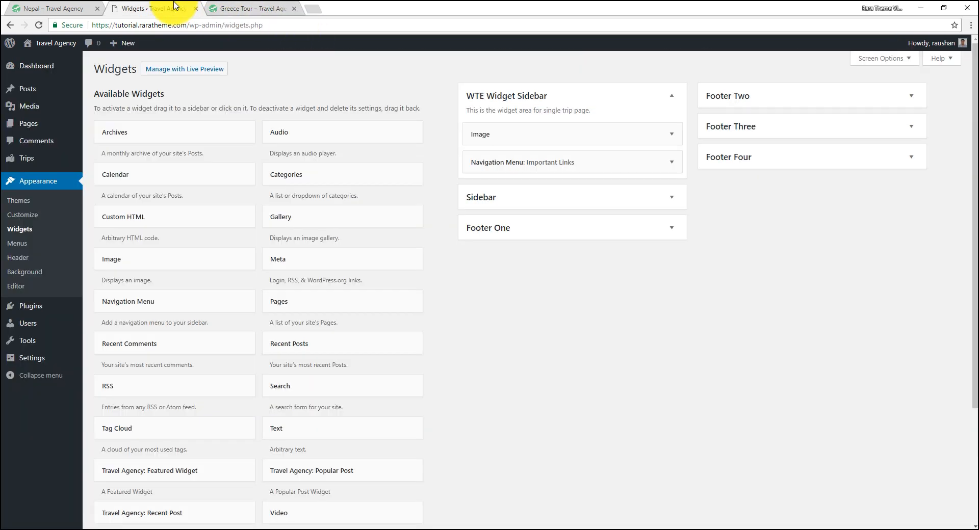
{"action": "mouse_move", "coordinate": [42, 155]}
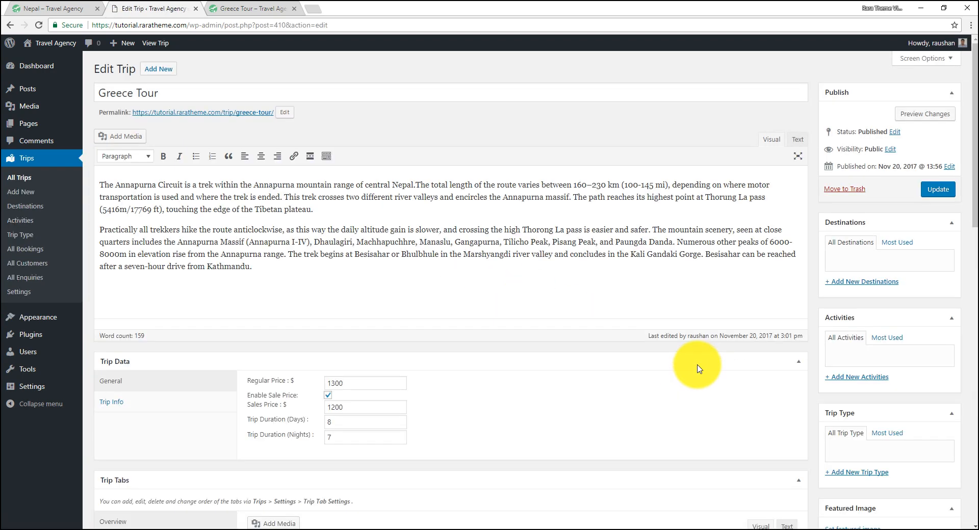
{"action": "scroll", "coordinate": [782, 400], "scroll_direction": "down", "scroll_amount": 6}
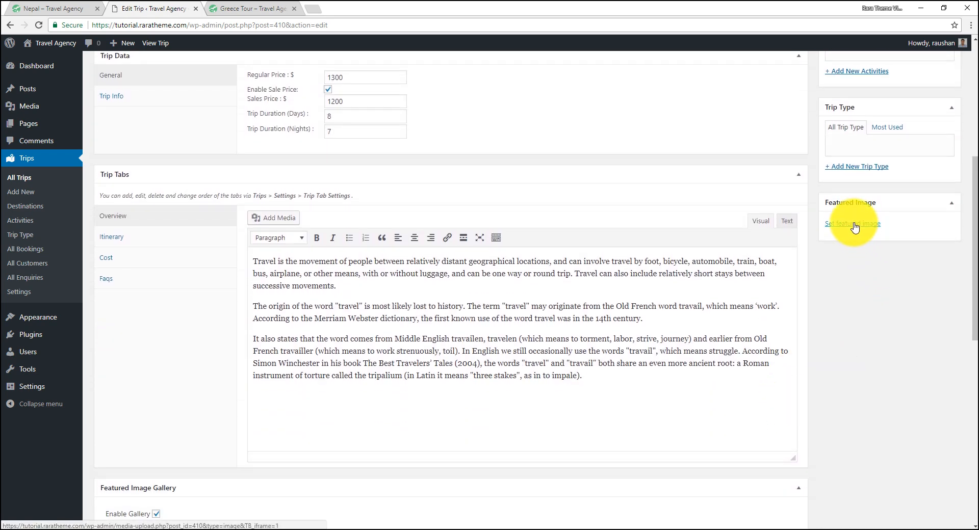
{"action": "left_click", "coordinate": [855, 228]}
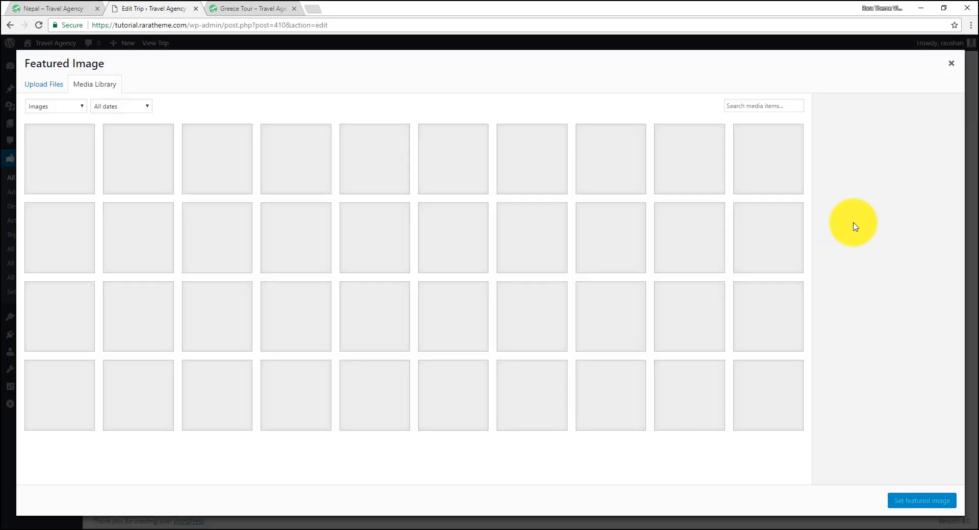
{"action": "scroll", "coordinate": [382, 360], "scroll_direction": "down", "scroll_amount": 10}
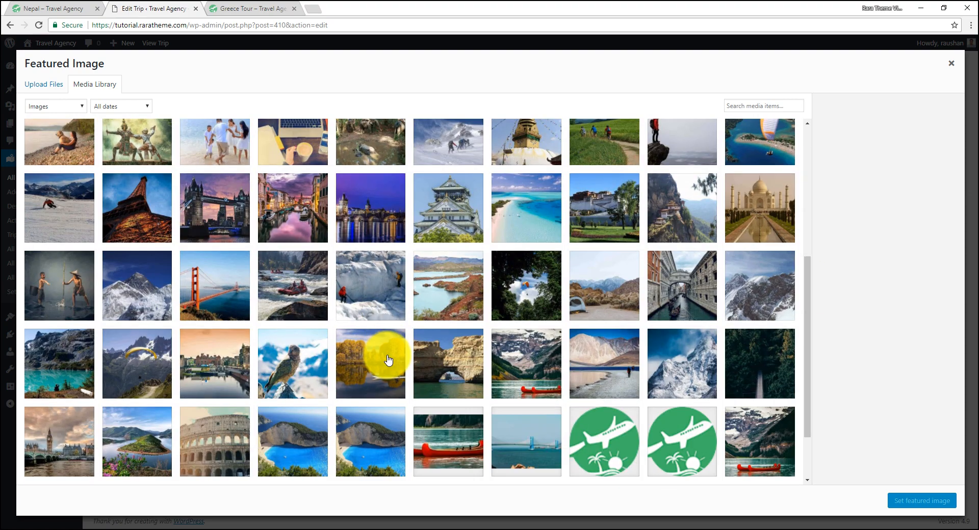
{"action": "left_click", "coordinate": [267, 363]}
{"action": "left_click", "coordinate": [897, 501]}
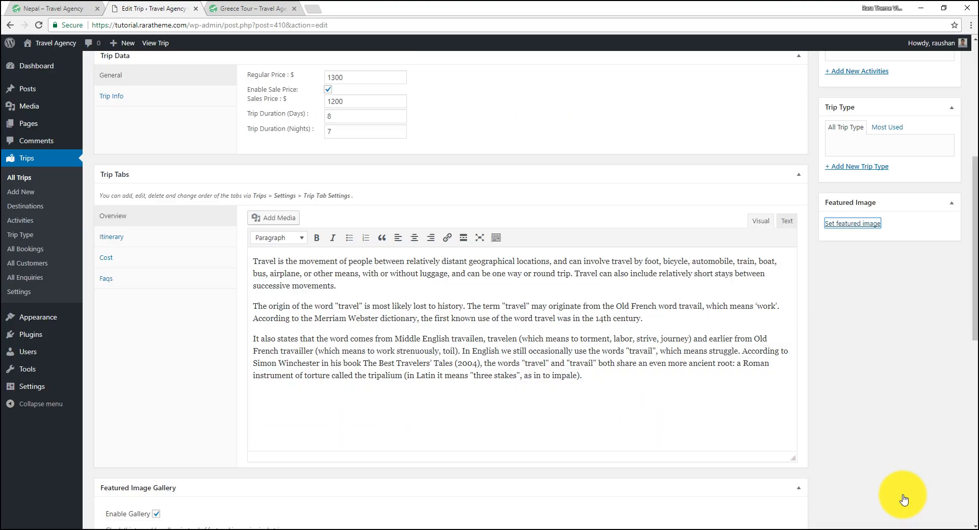
Add a new activity named Hiking to the Greece Tour trip and update the trip
{"action": "scroll", "coordinate": [946, 406], "scroll_direction": "up", "scroll_amount": 5}
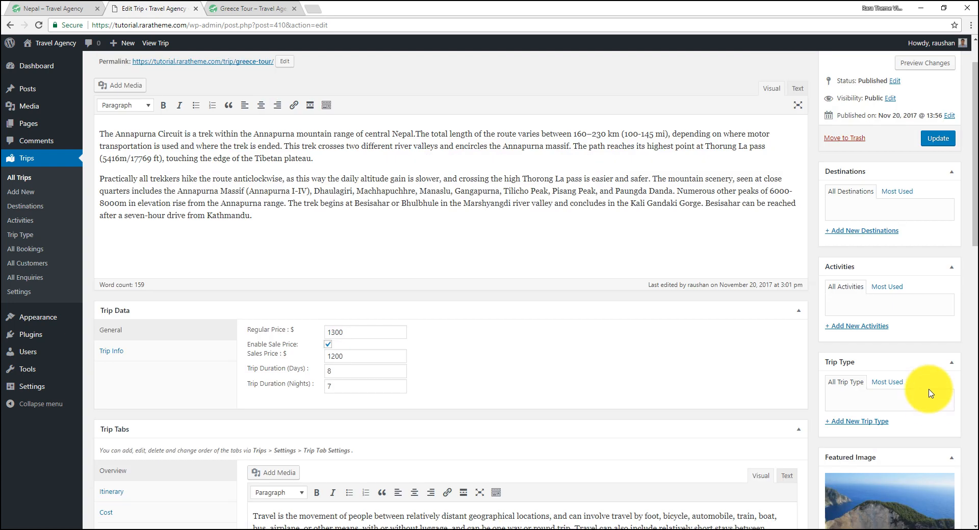
{"action": "left_click", "coordinate": [850, 326]}
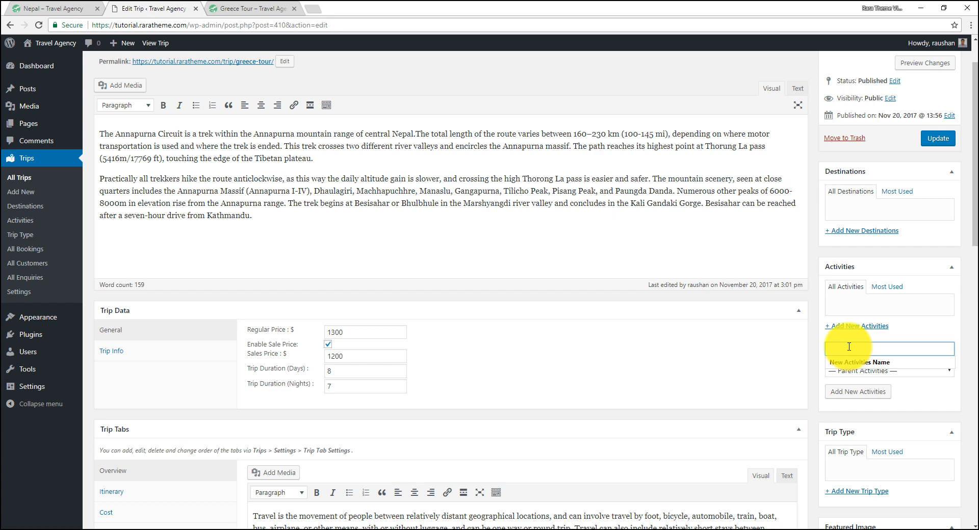
{"action": "left_click", "coordinate": [849, 393]}
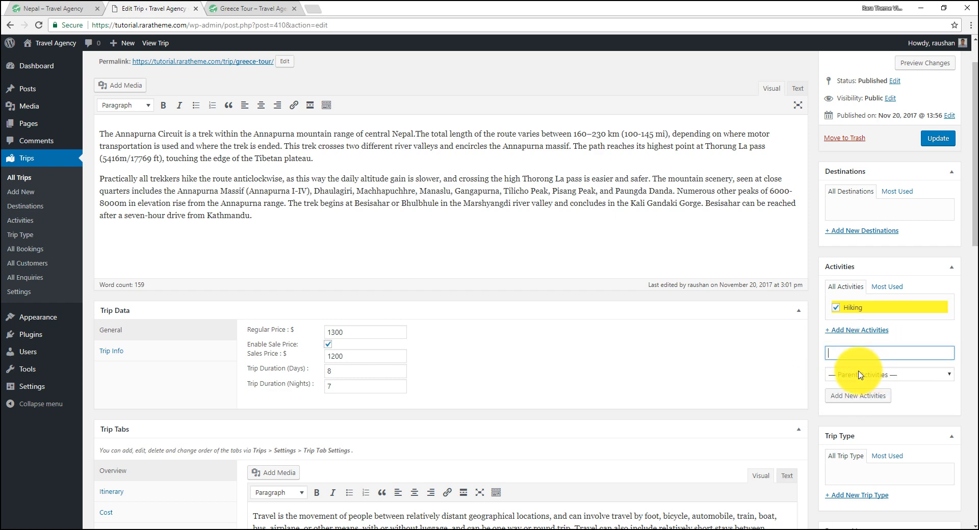
{"action": "left_click", "coordinate": [940, 139]}
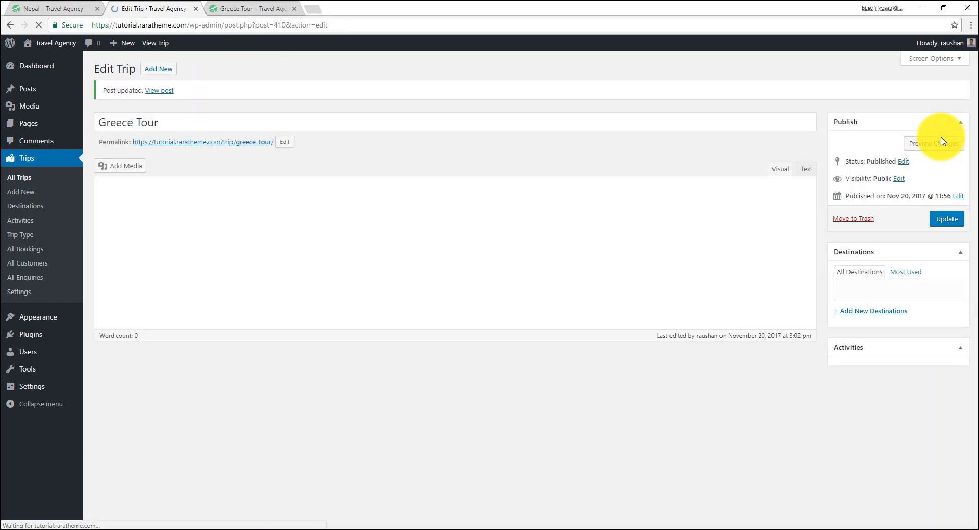
Open the Best Sellers Packages section of the Front Page Settings in the Customizer and disable its demo content
{"action": "mouse_move", "coordinate": [43, 322]}
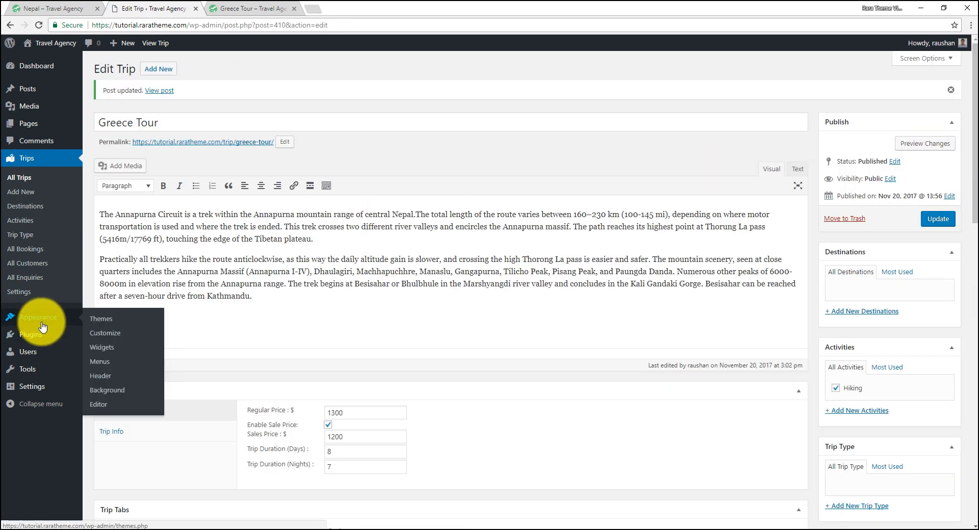
{"action": "left_click", "coordinate": [109, 334]}
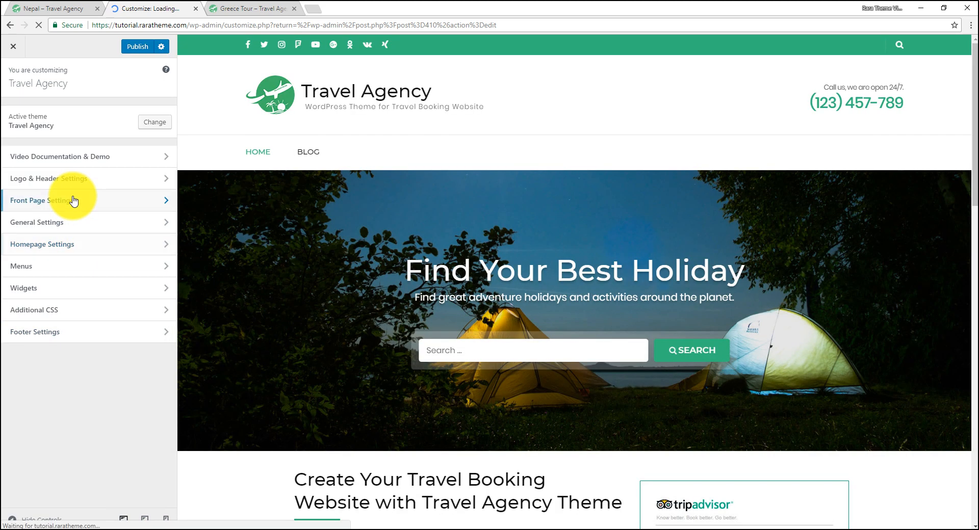
{"action": "left_click", "coordinate": [73, 200]}
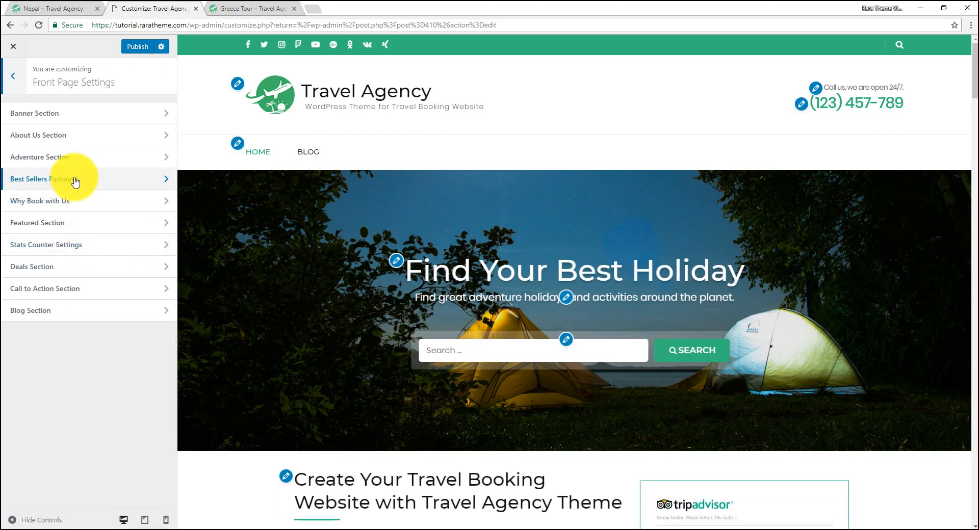
{"action": "left_click", "coordinate": [75, 181]}
{"action": "scroll", "coordinate": [396, 415], "scroll_direction": "down", "scroll_amount": 10}
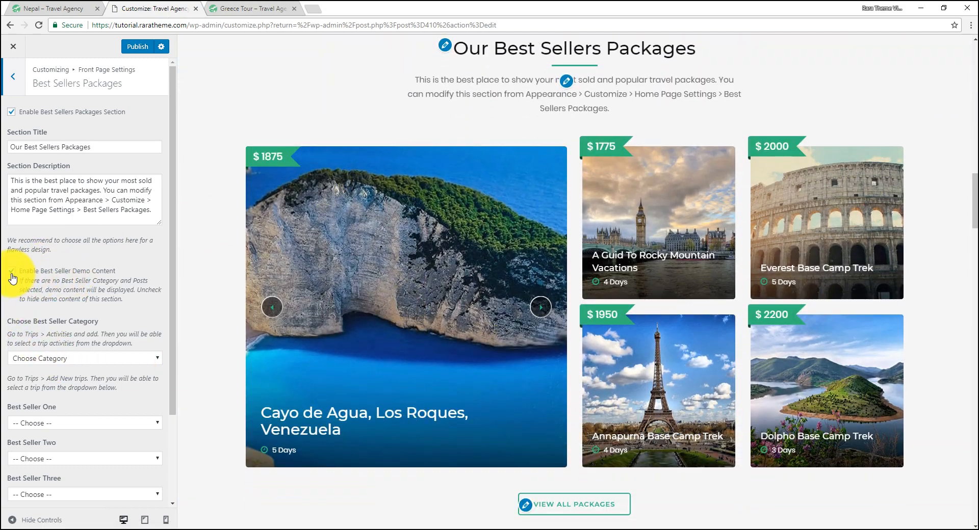
{"action": "left_click", "coordinate": [10, 275]}
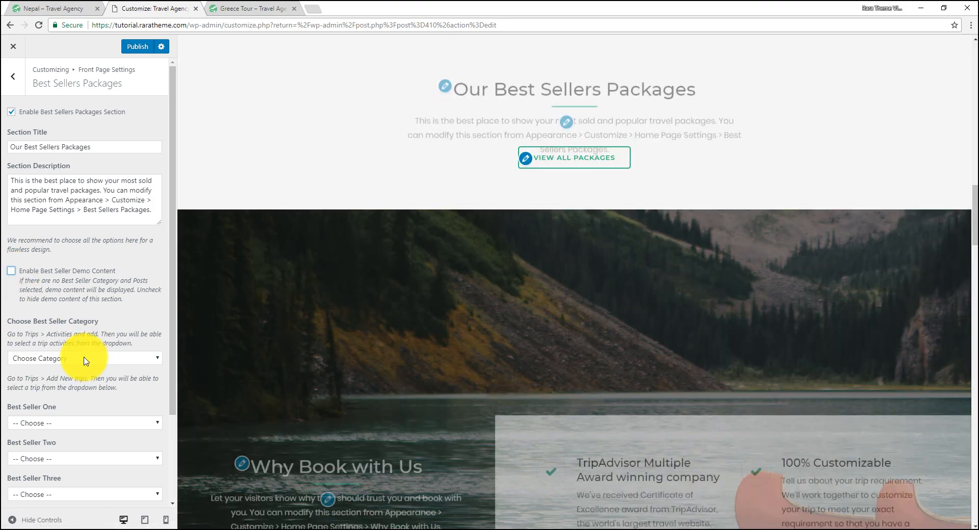
Set the best seller category to Hiking and Best Seller One to Greece Tour, and publish the changes
{"action": "left_click", "coordinate": [85, 360]}
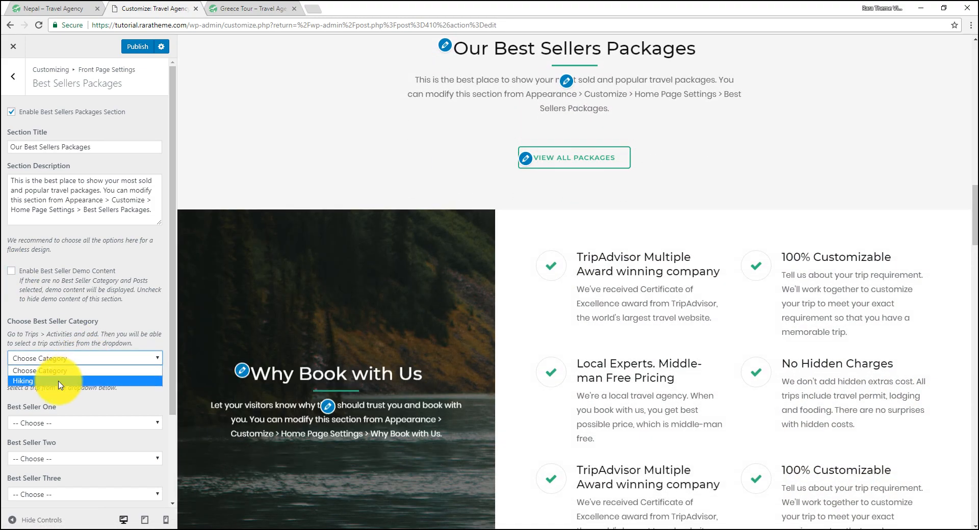
{"action": "left_click", "coordinate": [60, 382]}
{"action": "scroll", "coordinate": [139, 256], "scroll_direction": "down", "scroll_amount": 3}
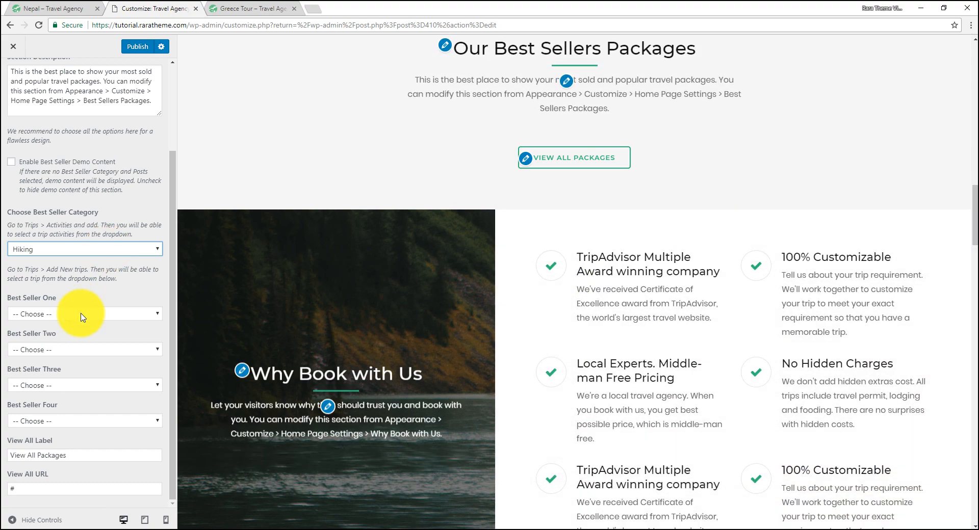
{"action": "left_click", "coordinate": [79, 313]}
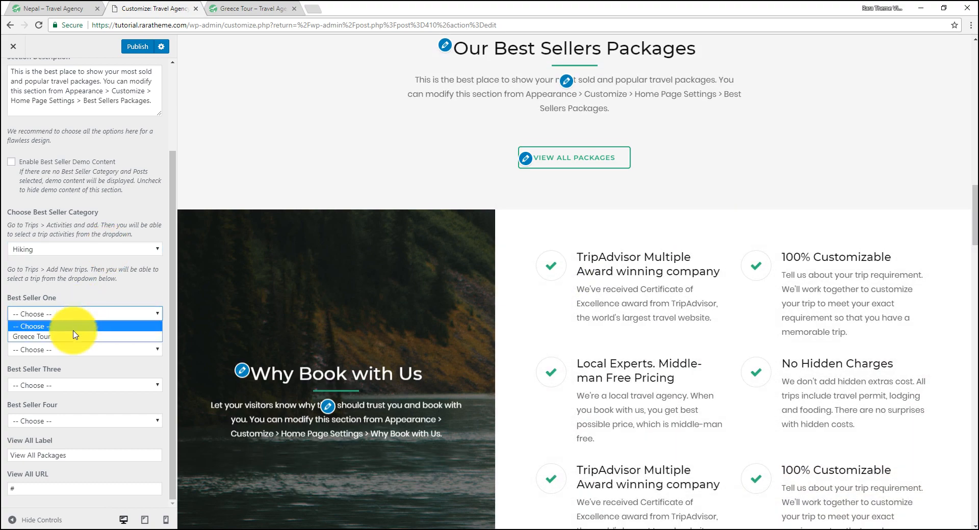
{"action": "left_click", "coordinate": [74, 336]}
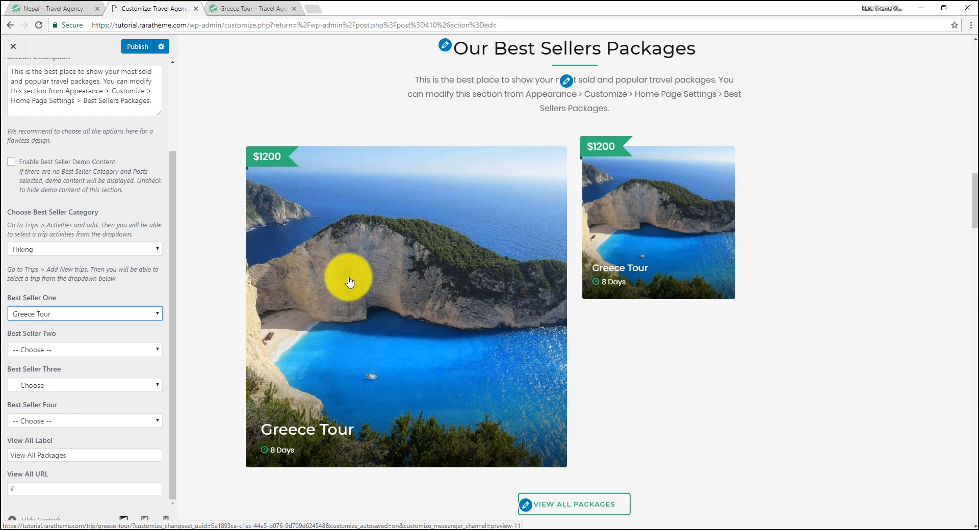
{"action": "left_click", "coordinate": [138, 47]}
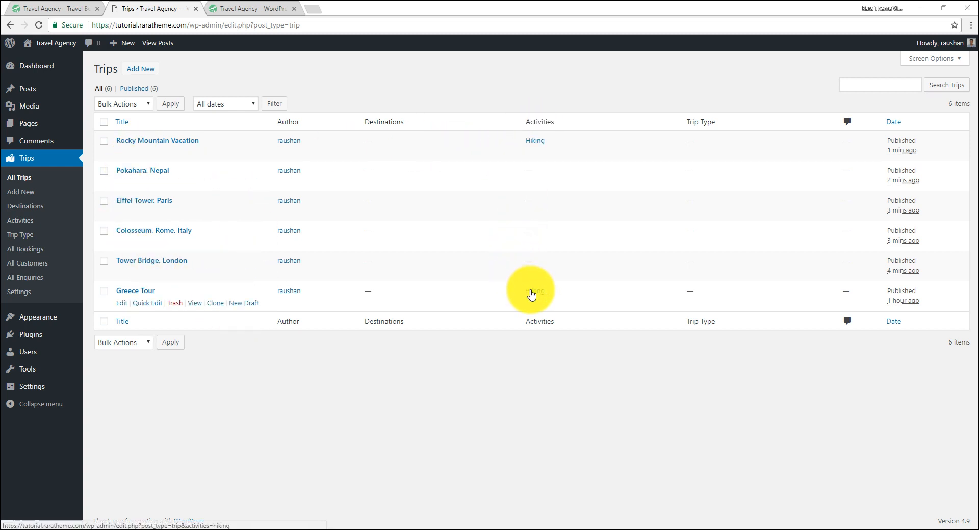
Open the Best Sellers Packages section of the Front Page Settings in the Customizer and bring that section up in the preview
{"action": "mouse_move", "coordinate": [44, 318]}
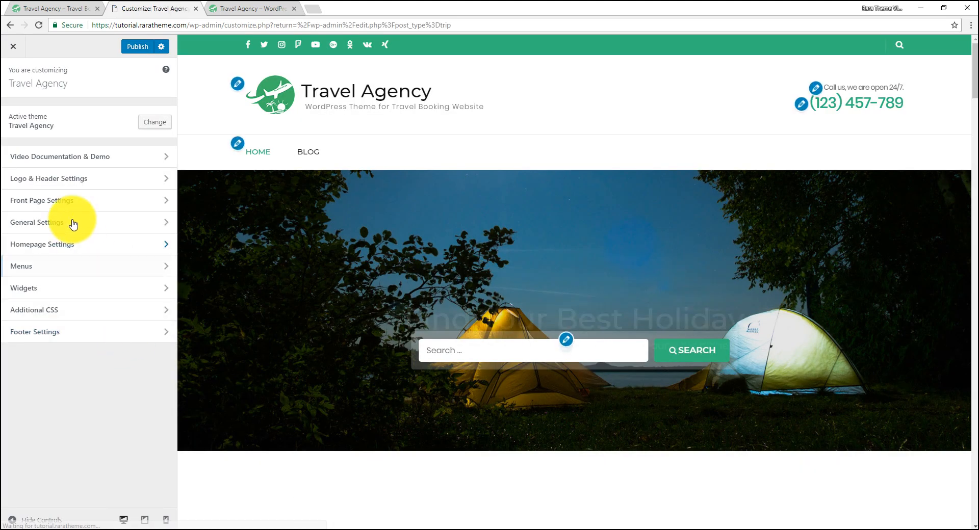
{"action": "left_click", "coordinate": [69, 202]}
{"action": "left_click", "coordinate": [69, 181]}
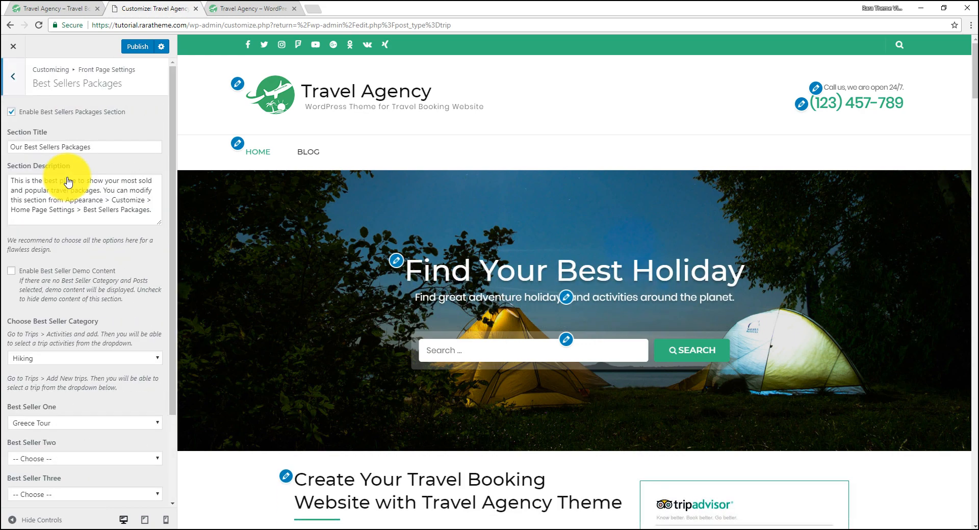
{"action": "scroll", "coordinate": [142, 305], "scroll_direction": "down", "scroll_amount": 2}
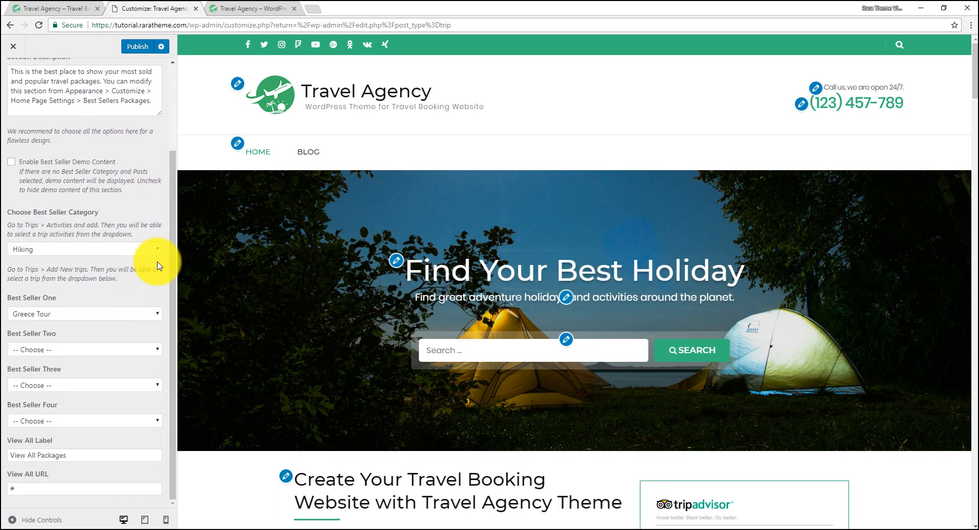
{"action": "scroll", "coordinate": [404, 367], "scroll_direction": "down", "scroll_amount": 15}
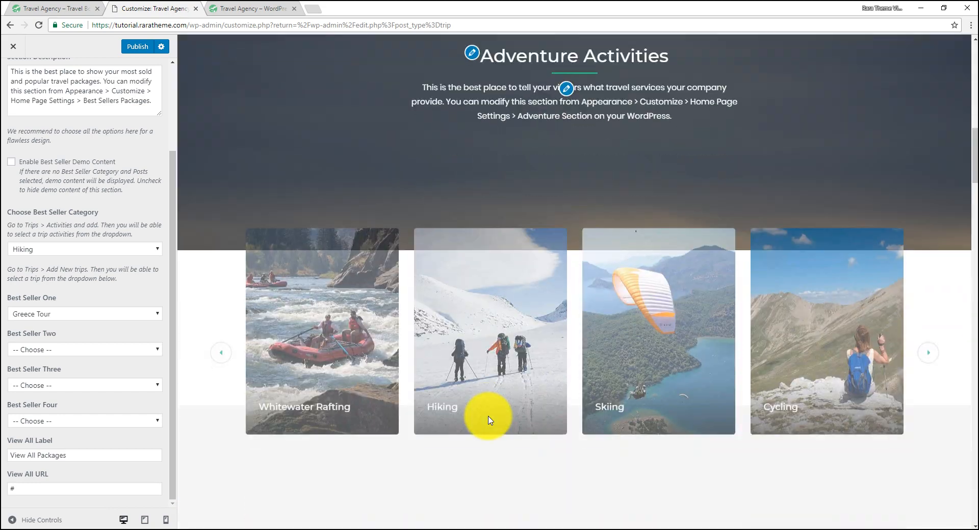
{"action": "scroll", "coordinate": [489, 420], "scroll_direction": "down", "scroll_amount": 8}
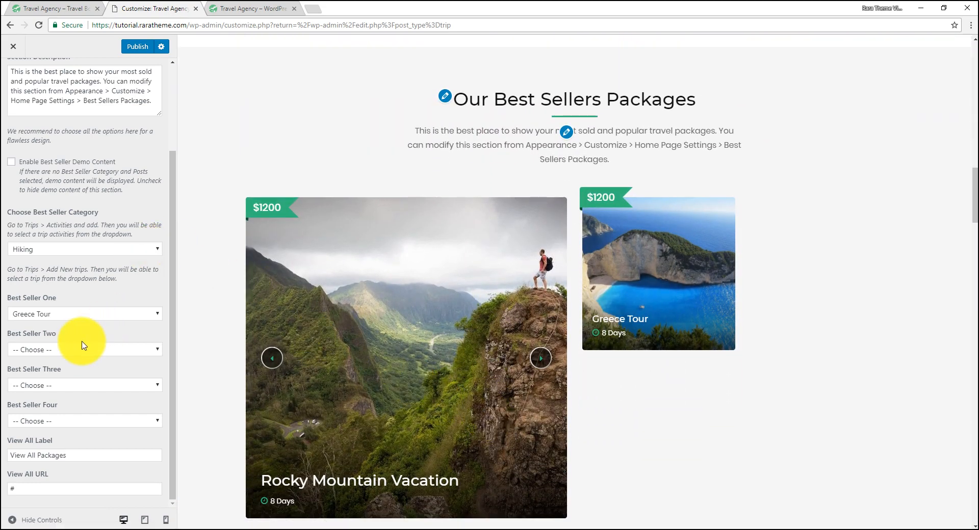
Set Best Sellers One to Four to Tower Bridge, London; Colosseum, Rome, Italy; Eiffel Tower, Paris; and Pokahara, Nepal, in that order
{"action": "left_click", "coordinate": [61, 314]}
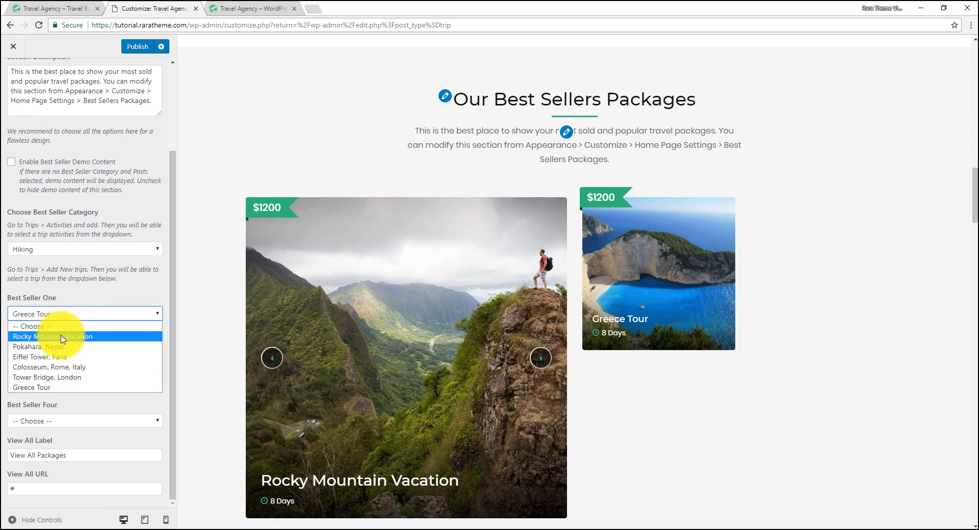
{"action": "left_click", "coordinate": [56, 378]}
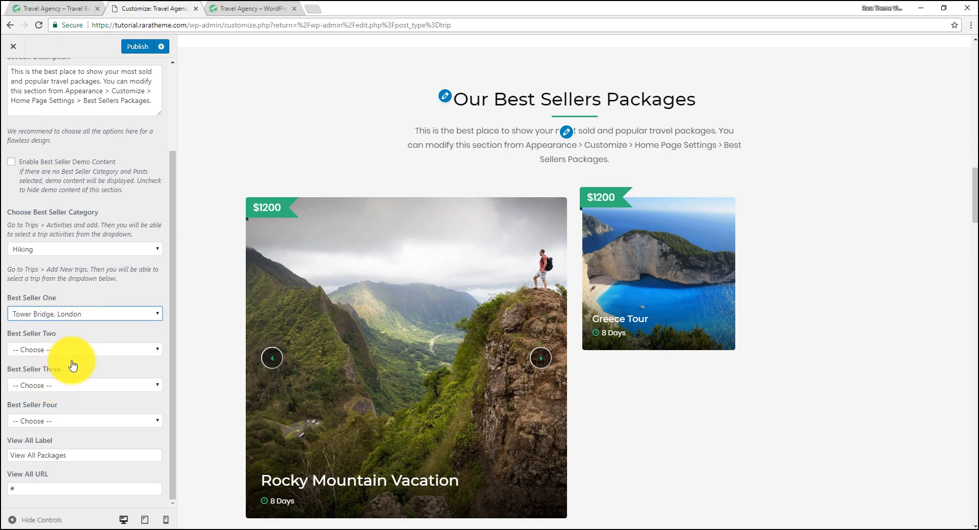
{"action": "left_click", "coordinate": [70, 349]}
{"action": "left_click", "coordinate": [68, 404]}
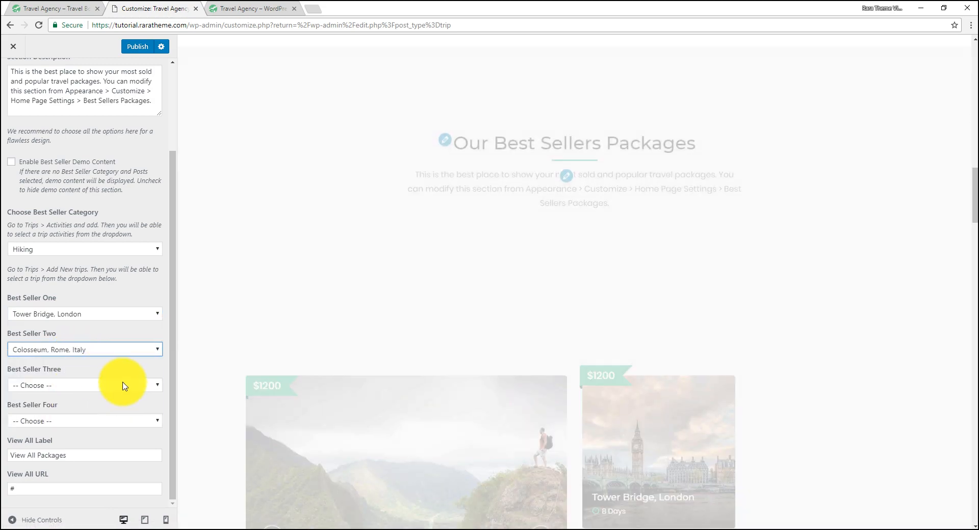
{"action": "left_click", "coordinate": [120, 386]}
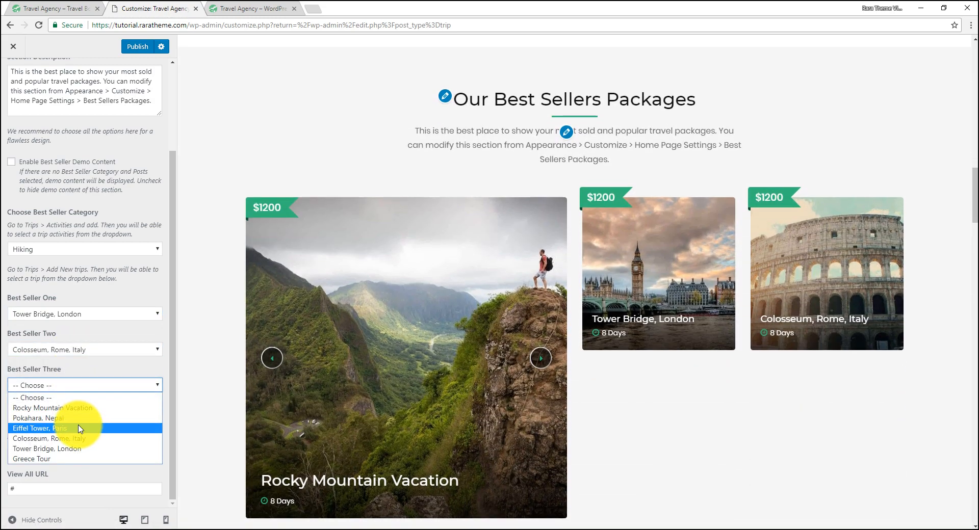
{"action": "left_click", "coordinate": [79, 429]}
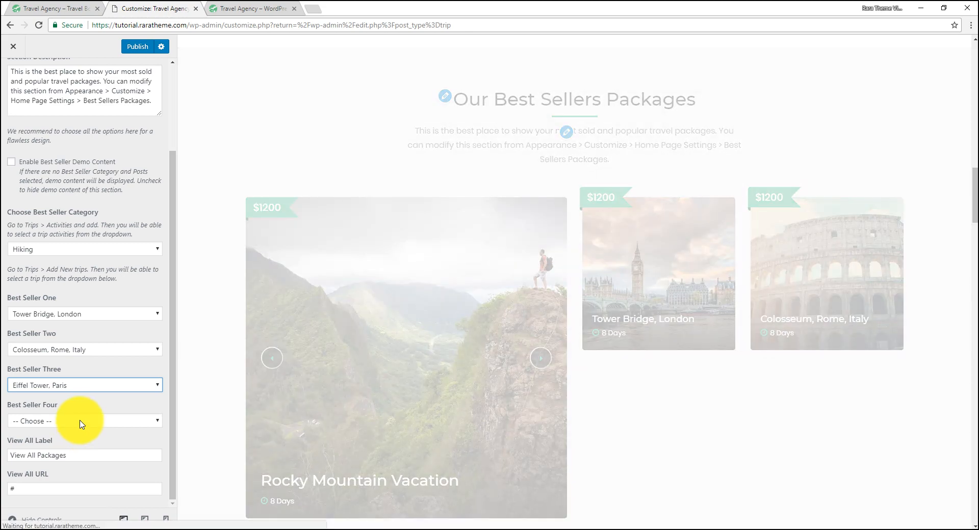
{"action": "left_click", "coordinate": [79, 421]}
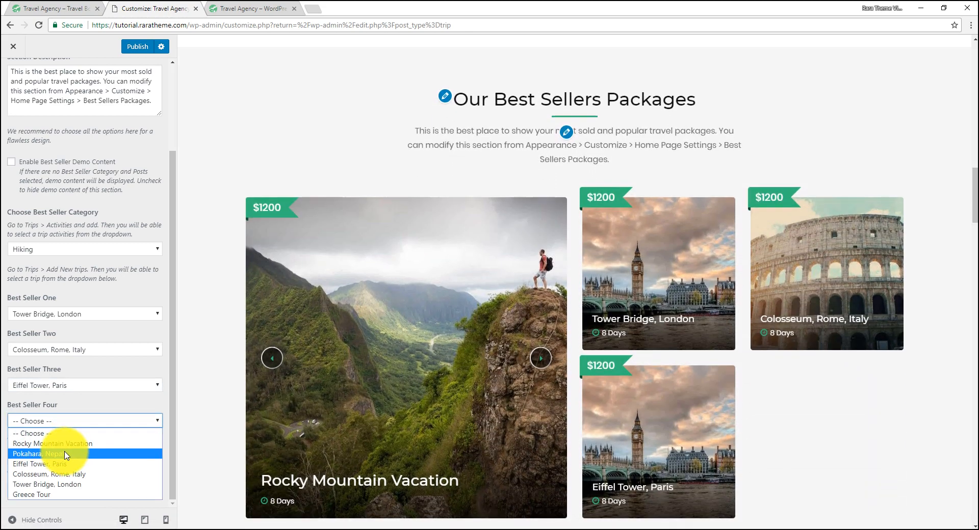
{"action": "left_click", "coordinate": [68, 454]}
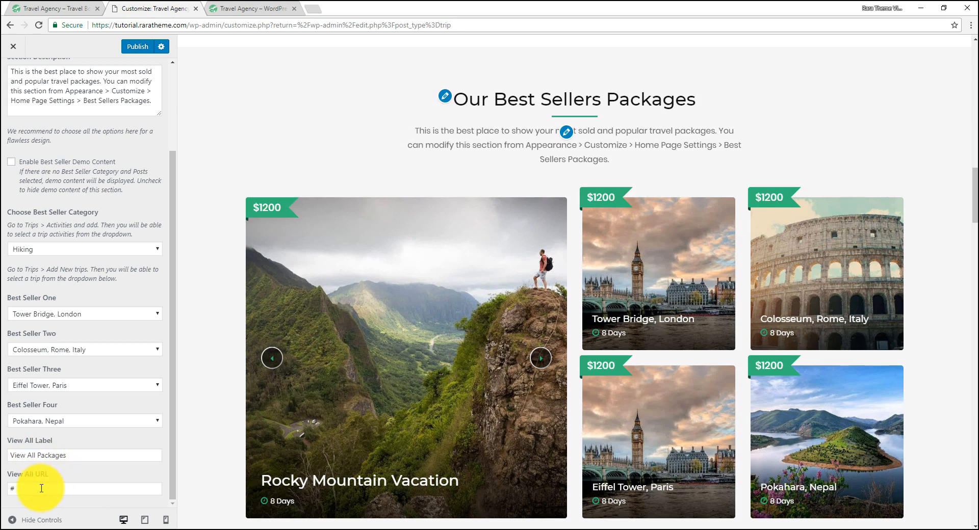
{"action": "left_click", "coordinate": [41, 489]}
{"action": "type", "text": "https"}
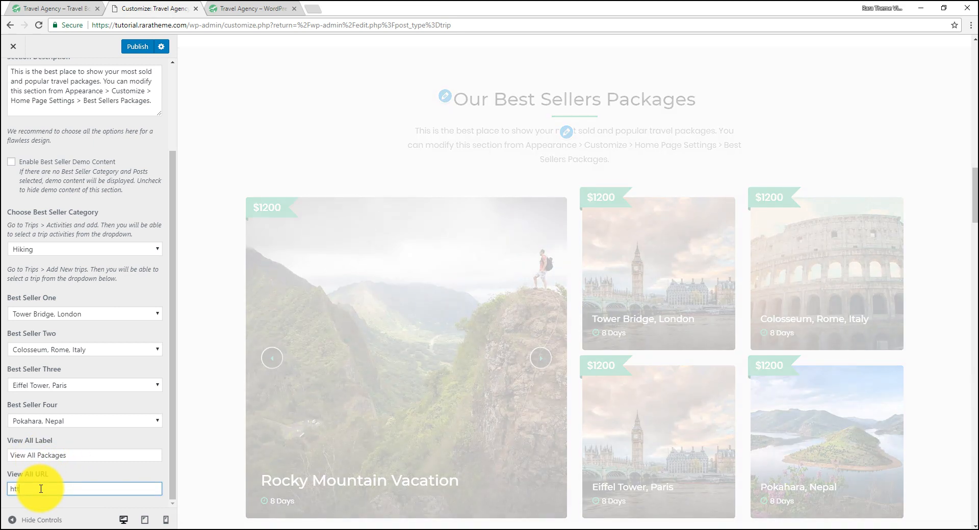
{"action": "type", "text": "\""}
{"action": "key", "text": "BackSpace"}
{"action": "type", "text": ":"}
{"action": "type", "text": "//raratheme.com"}
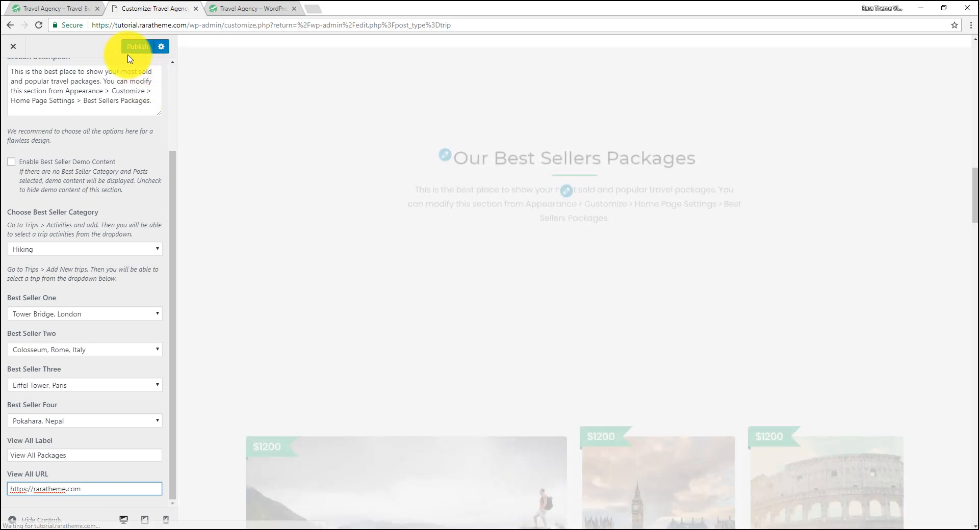
{"action": "left_click", "coordinate": [135, 50]}
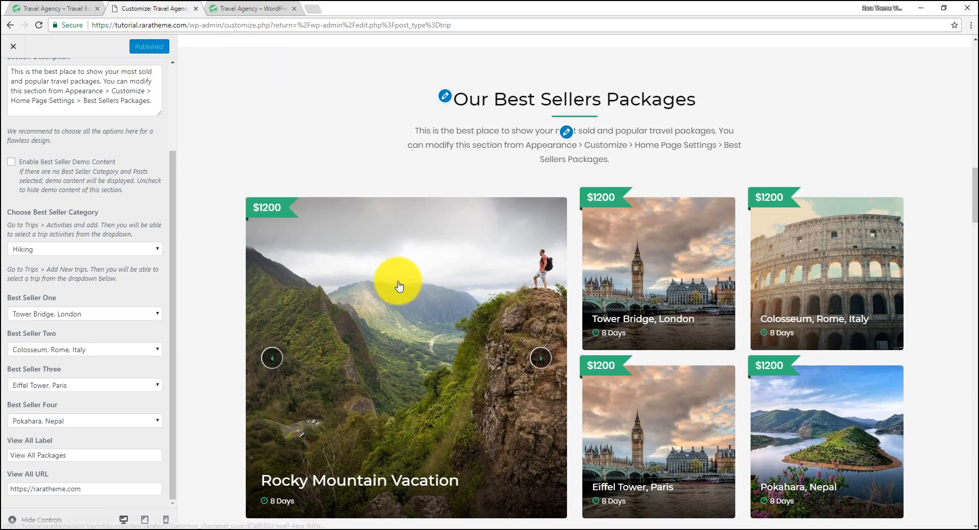
Advance the large best seller slider in the preview and check the trip cards and the View All Packages link
{"action": "left_click", "coordinate": [542, 359]}
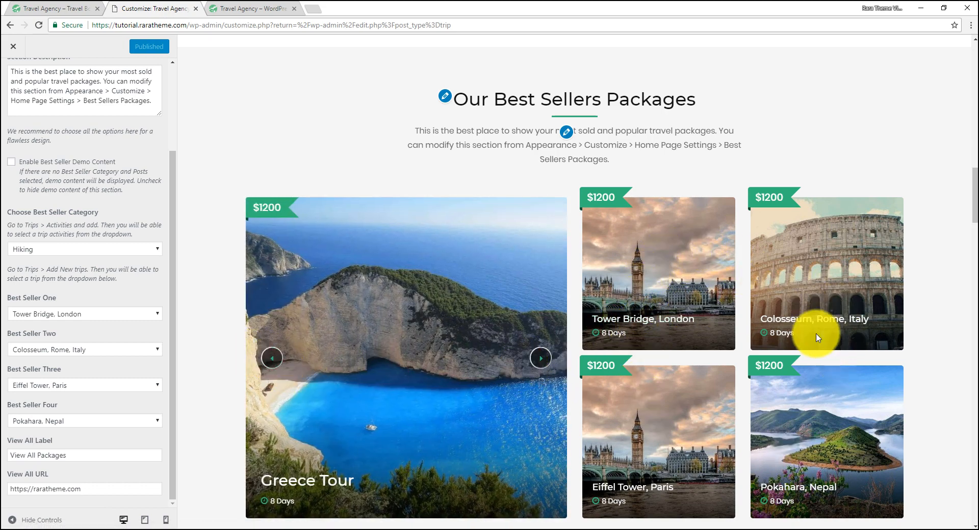
{"action": "scroll", "coordinate": [788, 427], "scroll_direction": "down", "scroll_amount": 2}
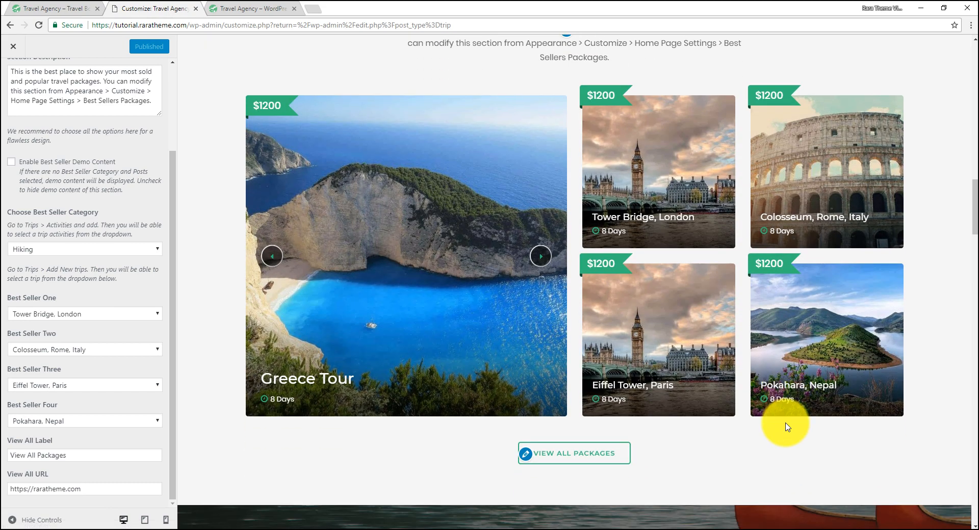
{"action": "scroll", "coordinate": [785, 426], "scroll_direction": "down", "scroll_amount": 3}
{"action": "scroll", "coordinate": [755, 339], "scroll_direction": "up", "scroll_amount": 3}
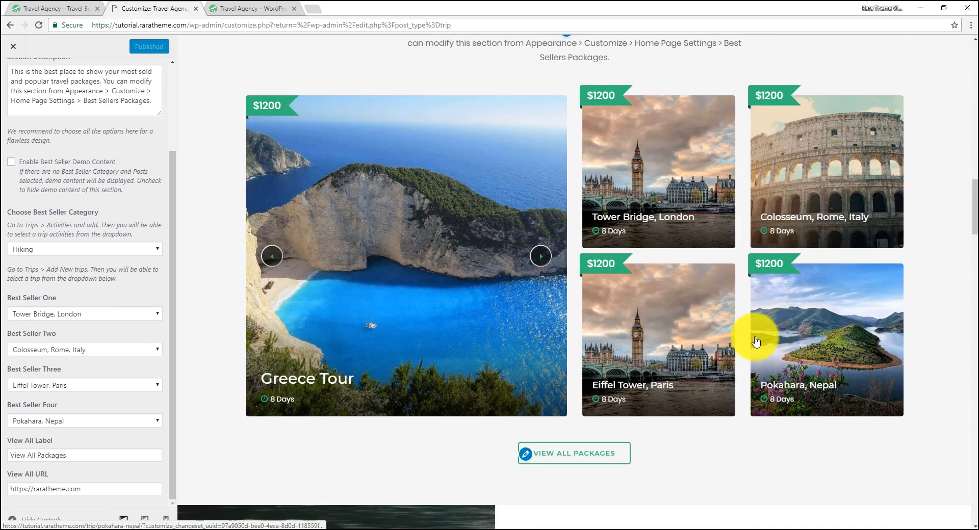
{"action": "scroll", "coordinate": [651, 306], "scroll_direction": "up", "scroll_amount": 3}
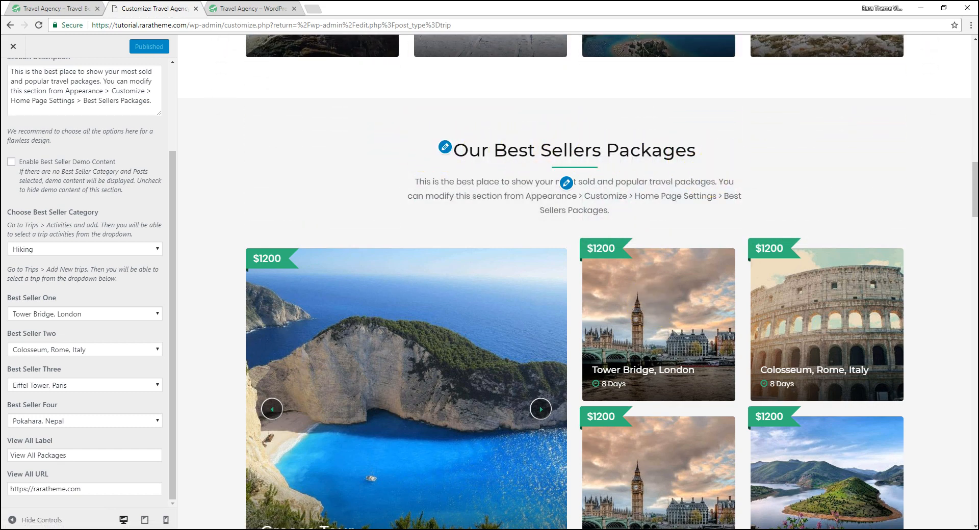
Leave the best sellers settings and open the Why Book with Us section of the Front Page Settings
{"action": "scroll", "coordinate": [466, 269], "scroll_direction": "down", "scroll_amount": 10}
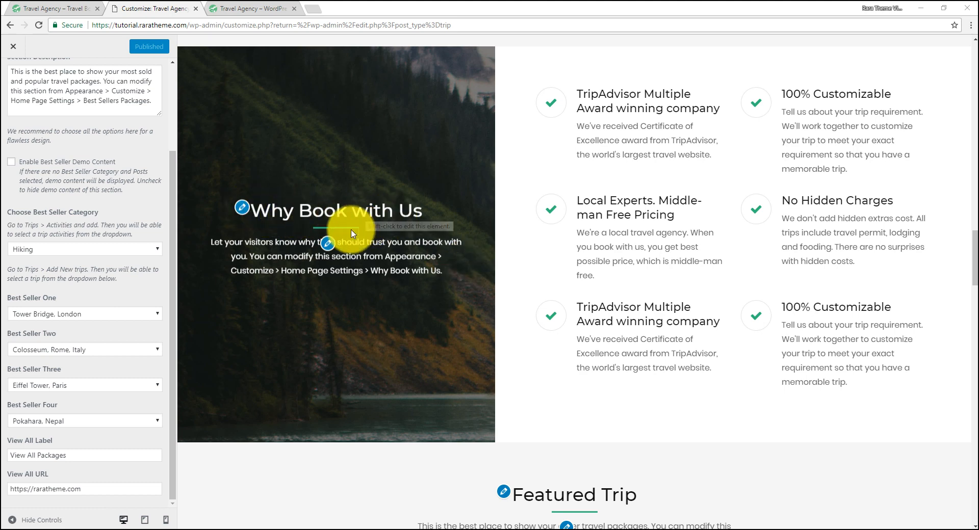
{"action": "scroll", "coordinate": [129, 183], "scroll_direction": "up", "scroll_amount": 2}
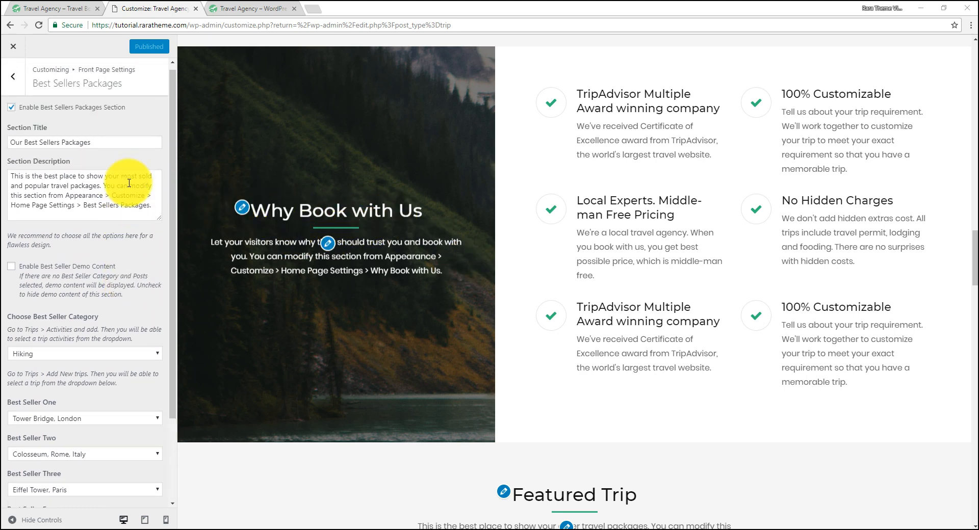
{"action": "left_click", "coordinate": [12, 79]}
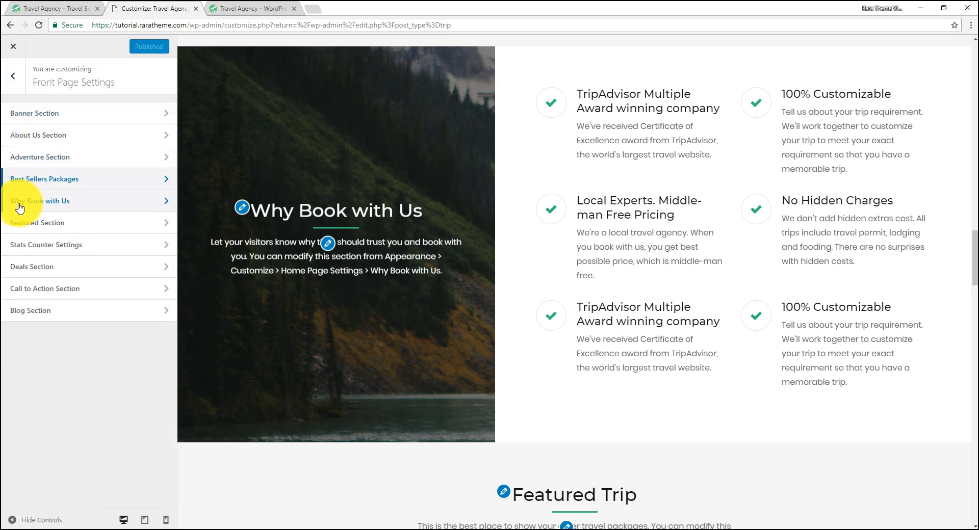
{"action": "left_click", "coordinate": [51, 210]}
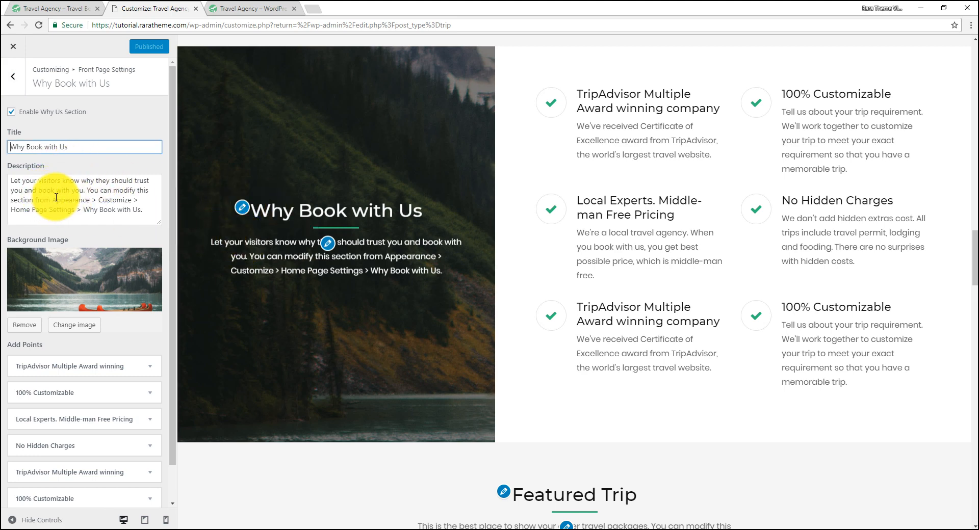
Expand the first TripAdvisor point to examine its icon, title, description and link fields, and collapse it again
{"action": "scroll", "coordinate": [51, 261], "scroll_direction": "down", "scroll_amount": 1}
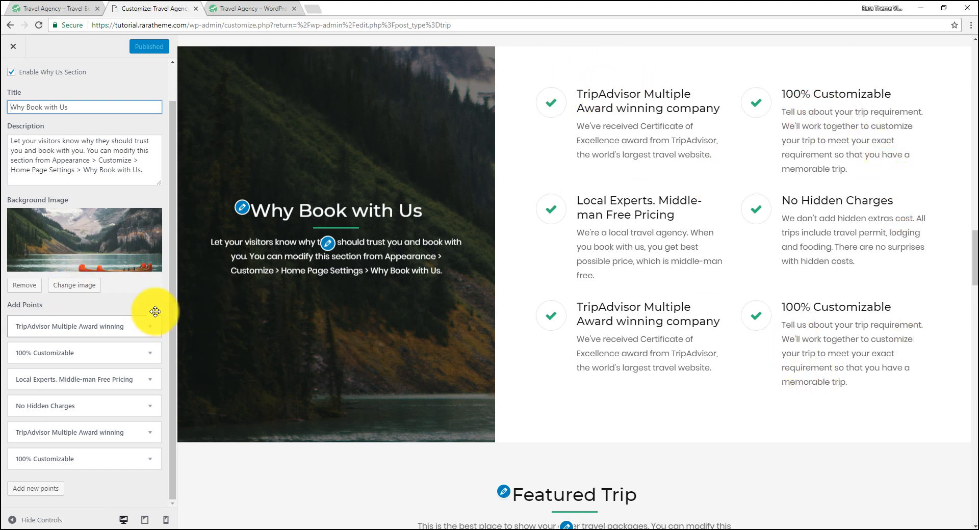
{"action": "left_click", "coordinate": [83, 332]}
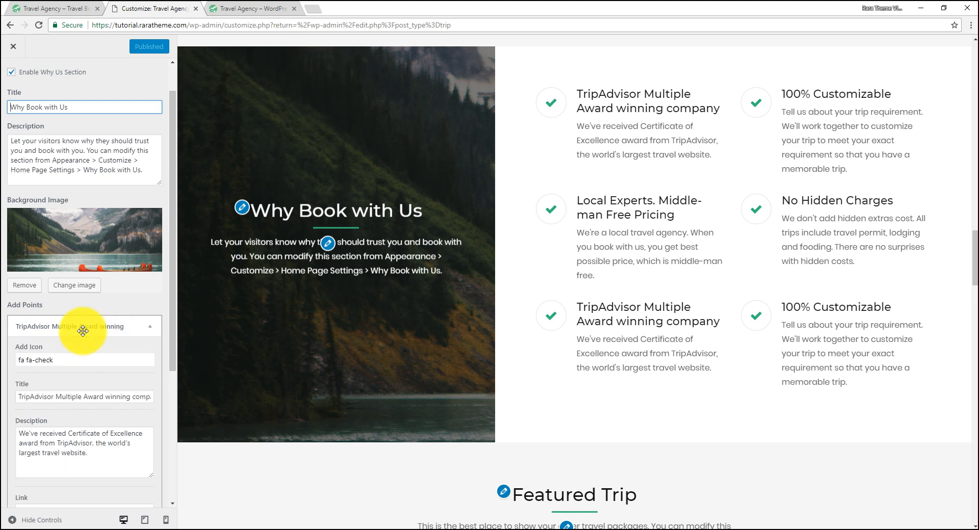
{"action": "scroll", "coordinate": [144, 316], "scroll_direction": "down", "scroll_amount": 2}
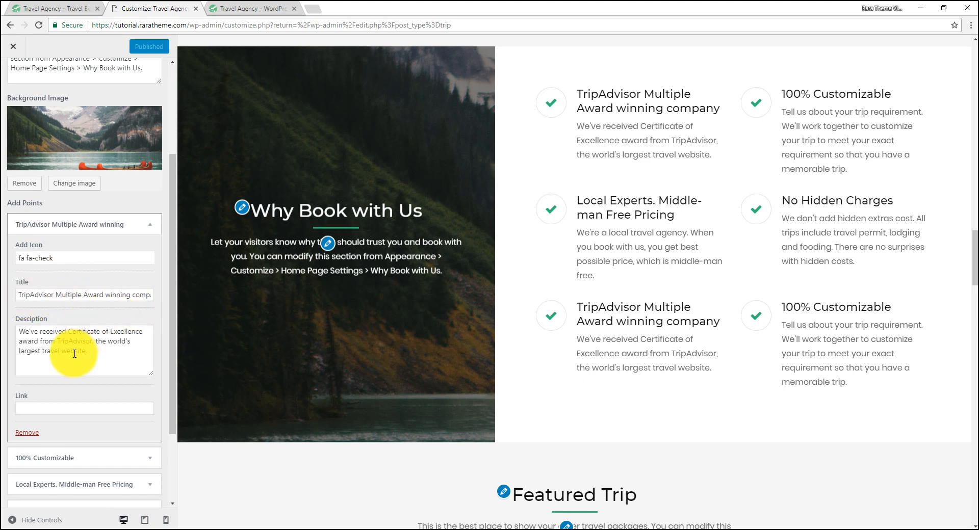
{"action": "scroll", "coordinate": [106, 335], "scroll_direction": "down", "scroll_amount": 2}
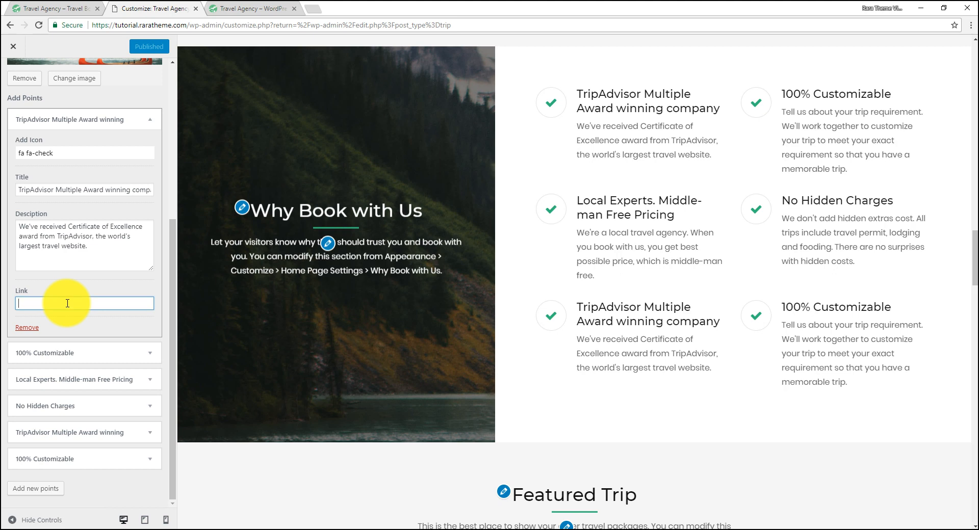
{"action": "left_click", "coordinate": [150, 119]}
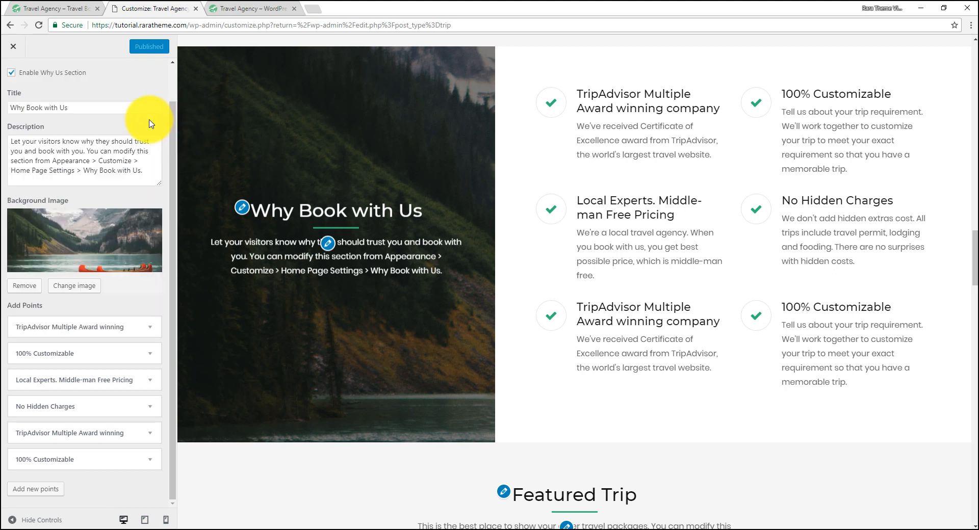
Add a new point to the Why Book with Us section and choose the anchor icon for it
{"action": "left_click", "coordinate": [32, 490]}
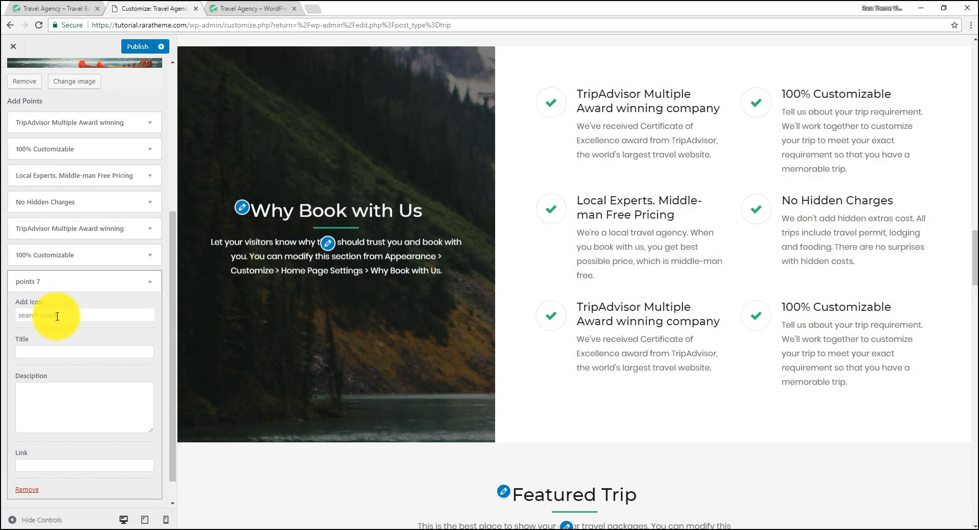
{"action": "left_click", "coordinate": [57, 317]}
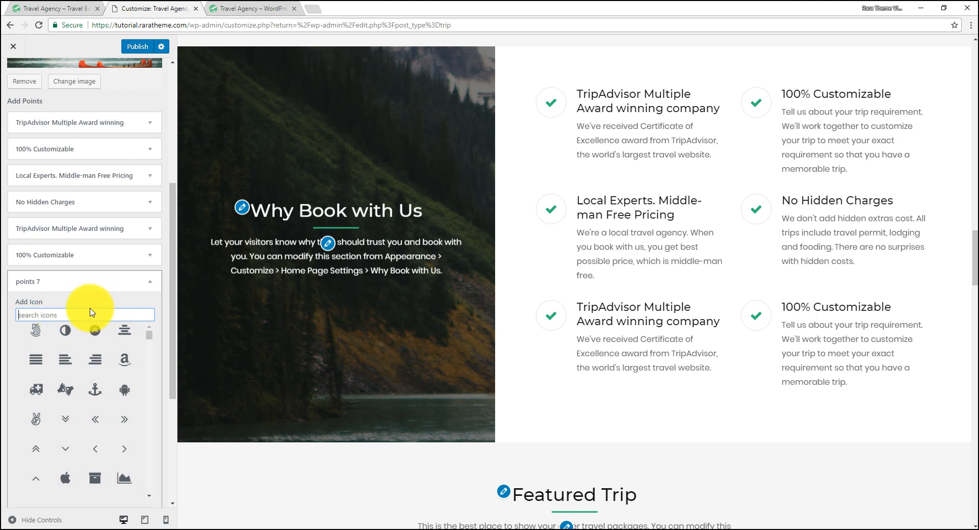
{"action": "left_click", "coordinate": [94, 391]}
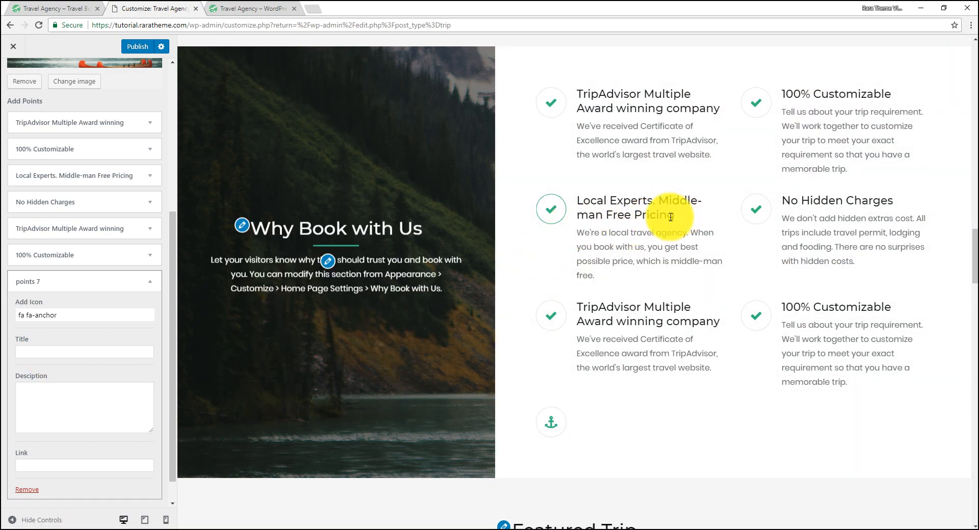
Copy the heading "Local Experts. Middle-man Free Pricing" from the preview into the new point's title
{"action": "left_click_drag", "start_coordinate": [671, 217], "coordinate": [586, 200]}
{"action": "right_click", "coordinate": [596, 202]}
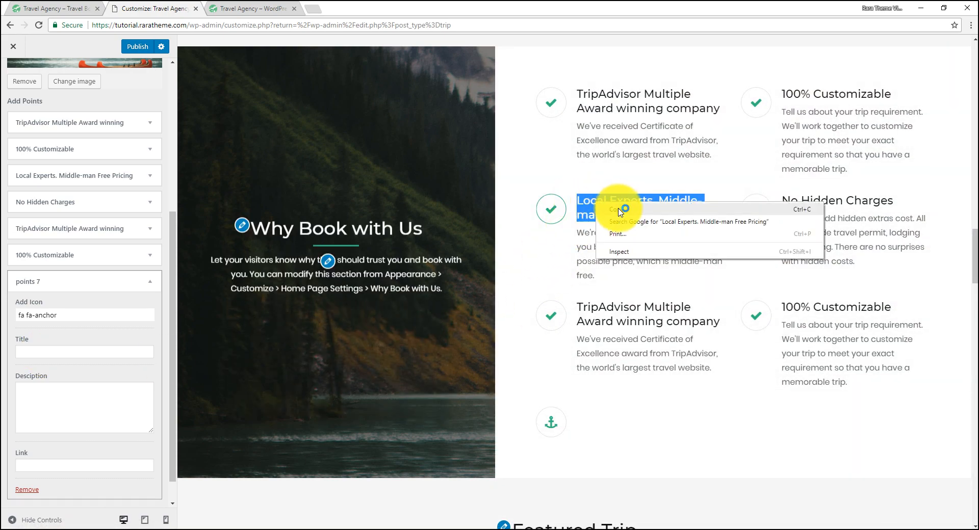
{"action": "left_click", "coordinate": [620, 206]}
{"action": "right_click", "coordinate": [113, 357]}
{"action": "left_click", "coordinate": [149, 432]}
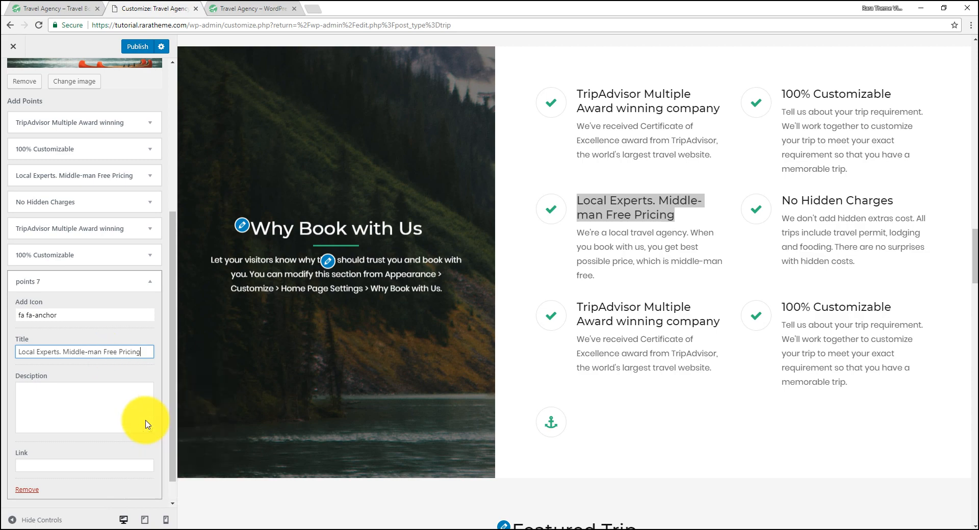
Copy the "We're a local travel agency" paragraph from the preview into the new point's description and publish the changes
{"action": "left_click_drag", "start_coordinate": [609, 277], "coordinate": [580, 239]}
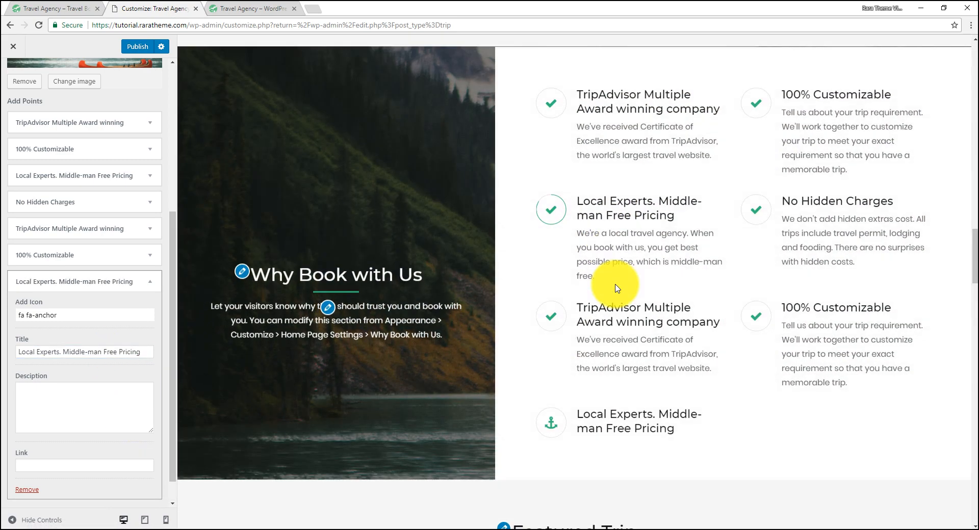
{"action": "left_click_drag", "start_coordinate": [598, 273], "coordinate": [578, 234]}
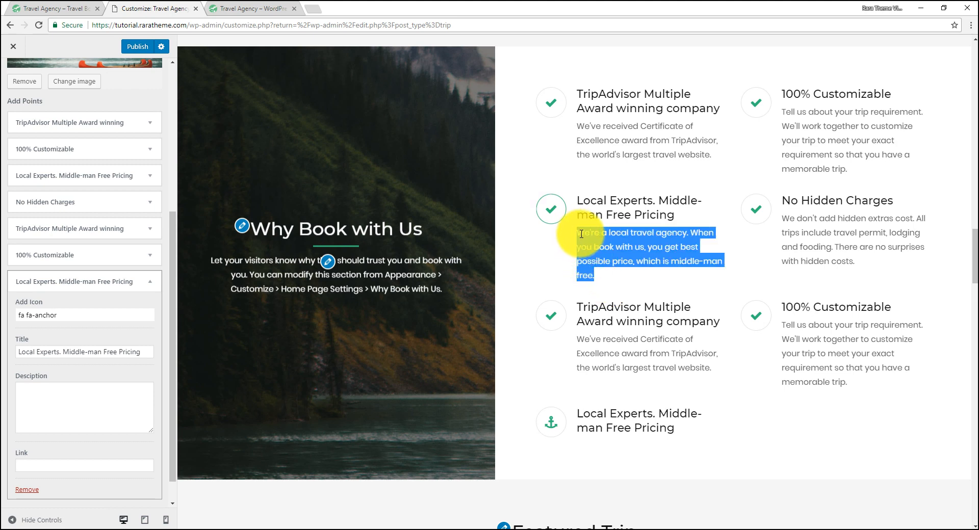
{"action": "right_click", "coordinate": [582, 234]}
{"action": "left_click", "coordinate": [596, 239]}
{"action": "right_click", "coordinate": [95, 396]}
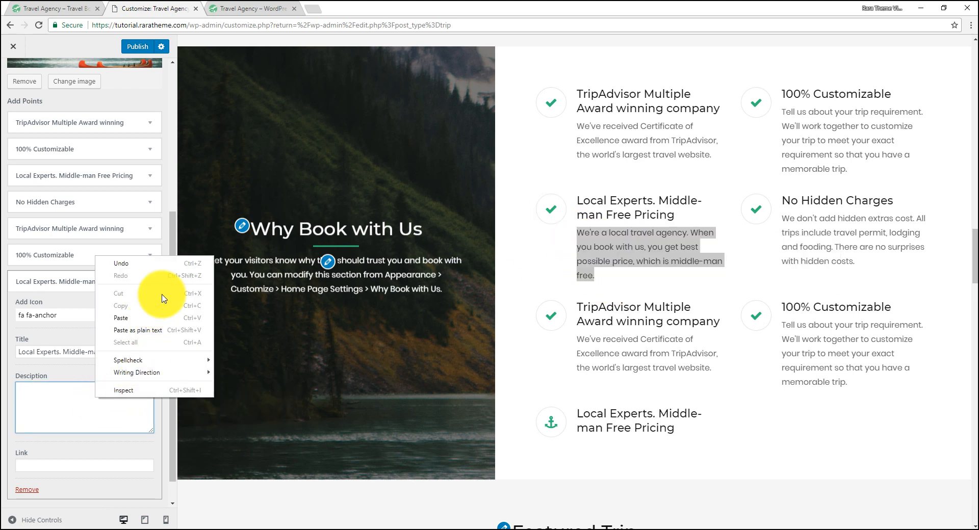
{"action": "left_click", "coordinate": [121, 317]}
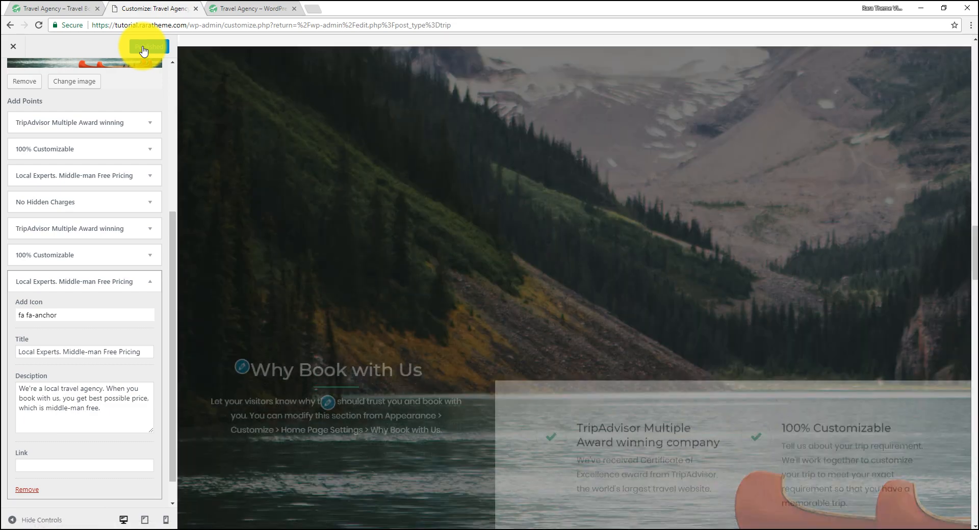
{"action": "scroll", "coordinate": [603, 389], "scroll_direction": "down", "scroll_amount": 1}
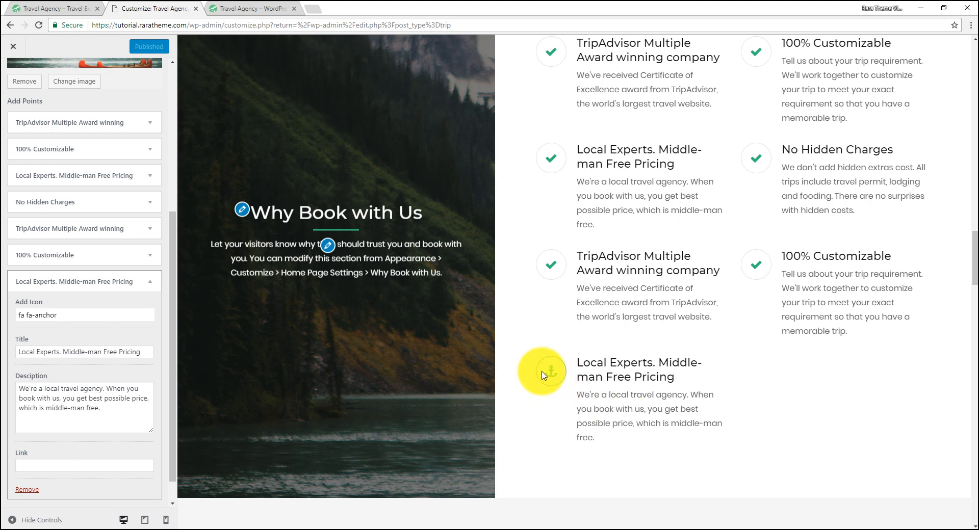
Remove the added anchor-icon point from the Why Book with Us section and publish the change
{"action": "left_click", "coordinate": [30, 491]}
{"action": "left_click", "coordinate": [142, 48]}
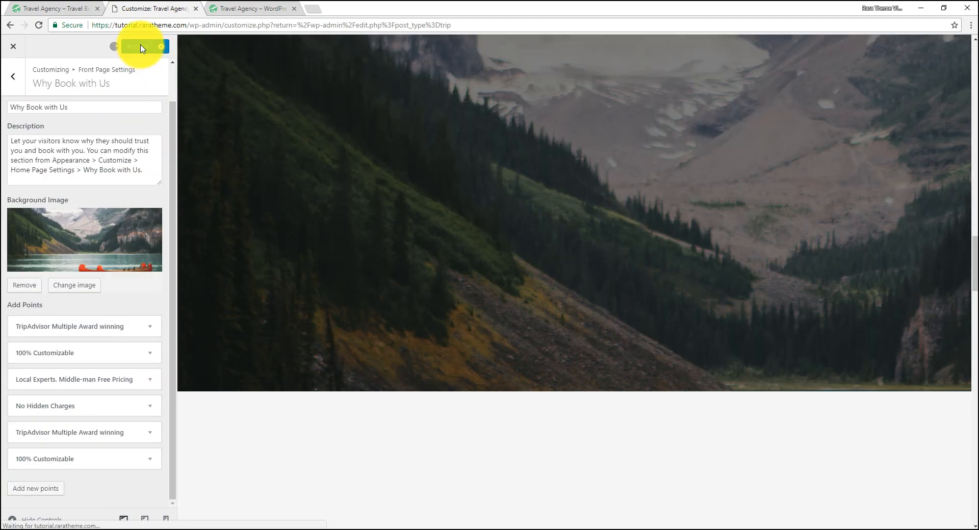
Leave the Why Book with Us settings, open the Featured Section settings and disable the featured demo content
{"action": "scroll", "coordinate": [345, 192], "scroll_direction": "down", "scroll_amount": 6}
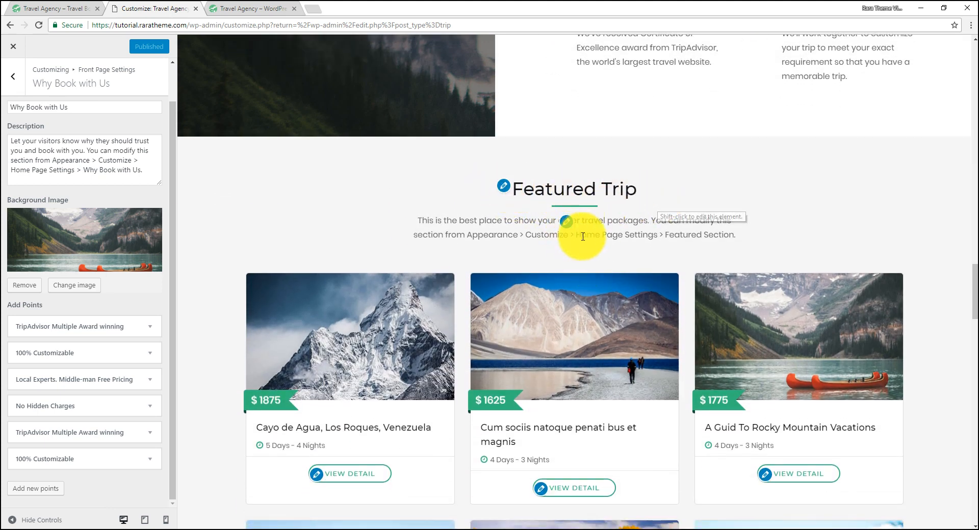
{"action": "scroll", "coordinate": [11, 121], "scroll_direction": "up", "scroll_amount": 1}
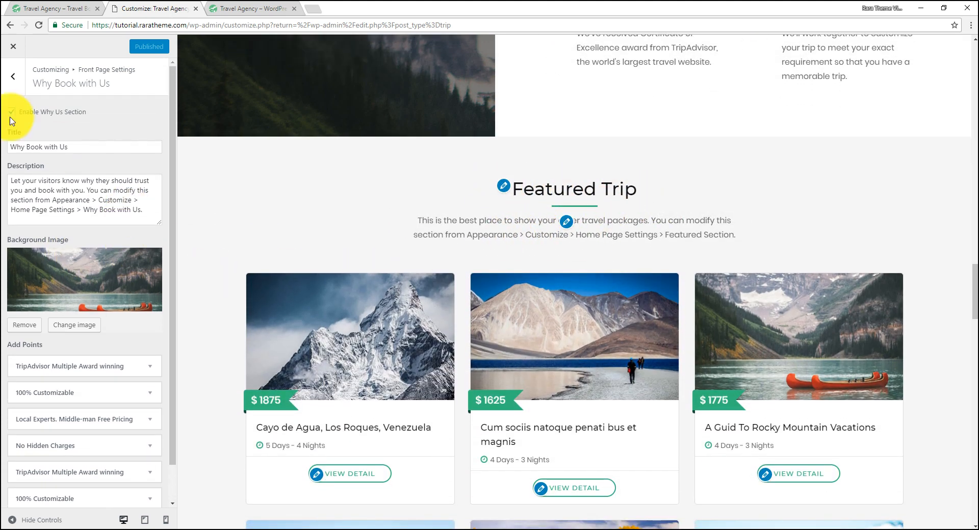
{"action": "left_click", "coordinate": [14, 78]}
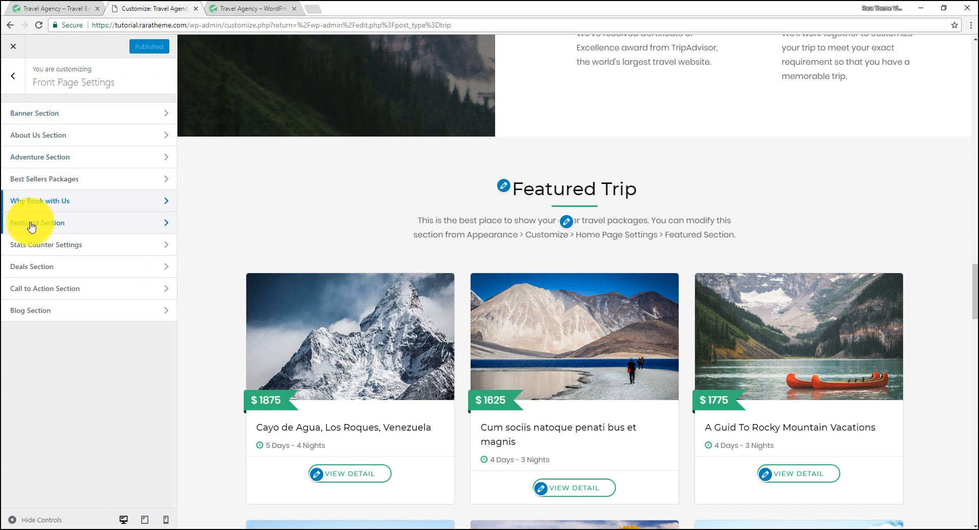
{"action": "left_click", "coordinate": [55, 226]}
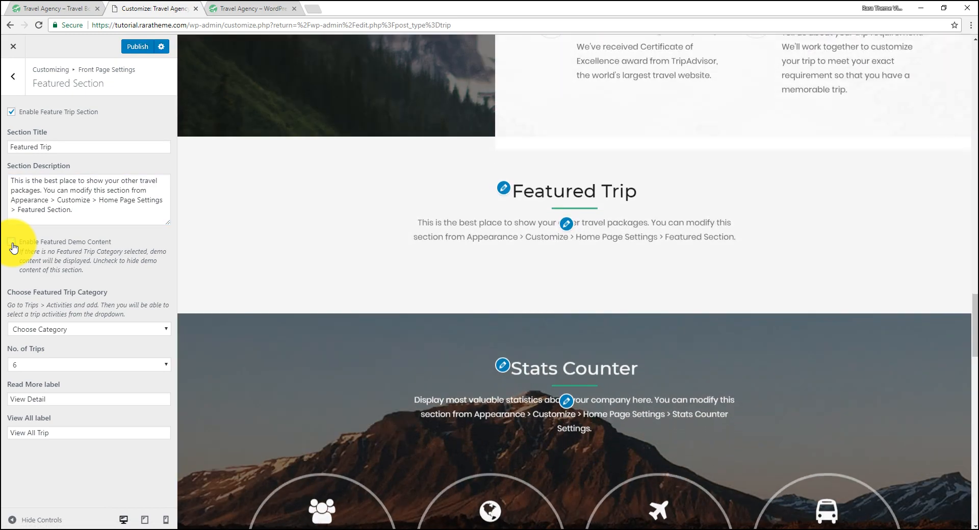
Choose Hiking as the featured trip category
{"action": "scroll", "coordinate": [359, 332], "scroll_direction": "down", "scroll_amount": 1}
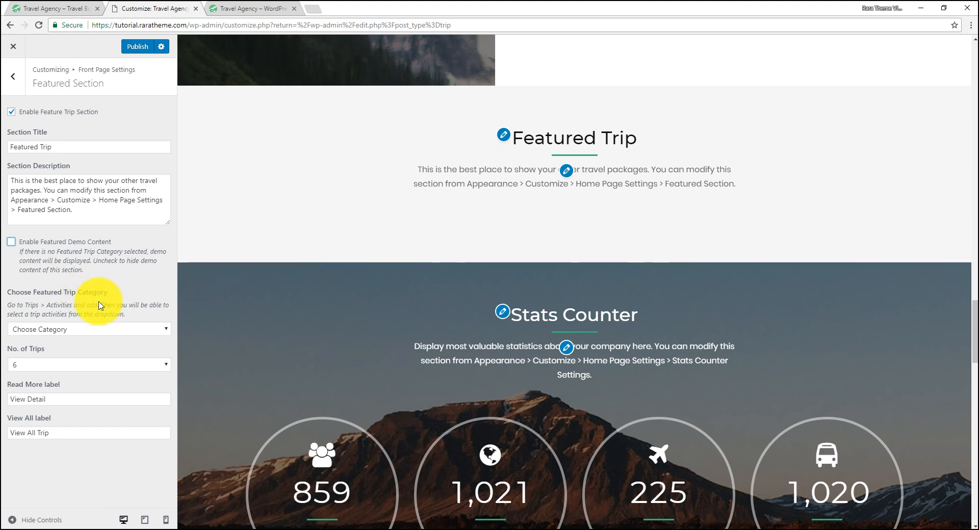
{"action": "left_click", "coordinate": [87, 330]}
{"action": "left_click", "coordinate": [62, 351]}
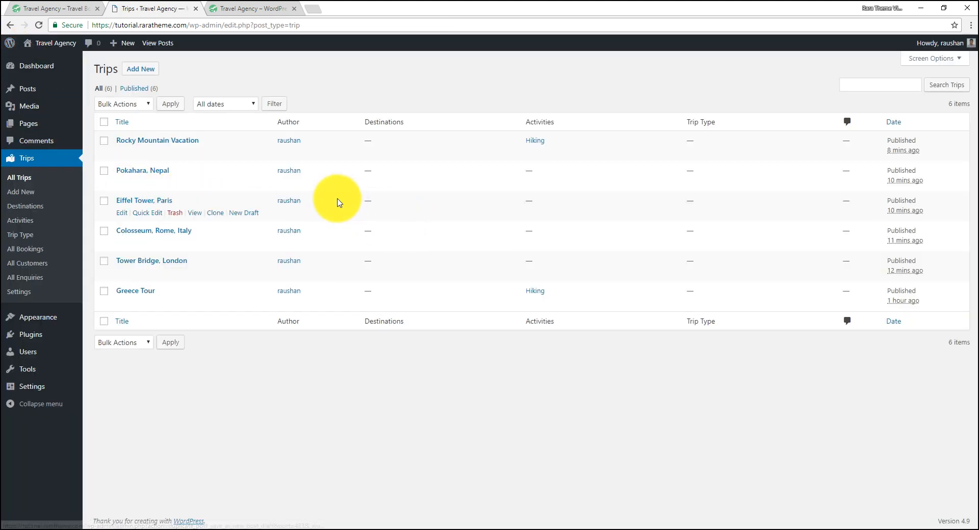
Bulk edit all six trips in the Trips list to assign the Hiking activity and update them
{"action": "left_click", "coordinate": [130, 104]}
{"action": "left_click", "coordinate": [133, 127]}
{"action": "left_click", "coordinate": [171, 103]}
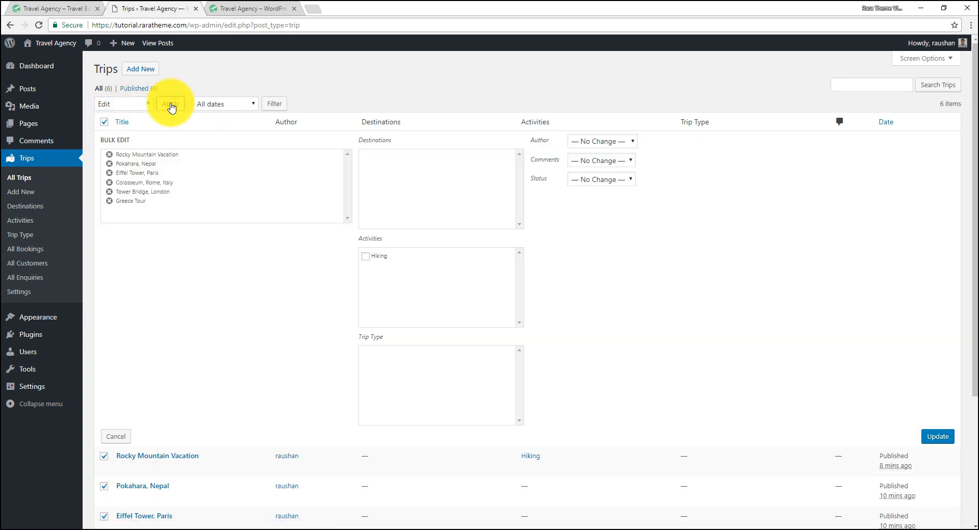
{"action": "left_click", "coordinate": [367, 258]}
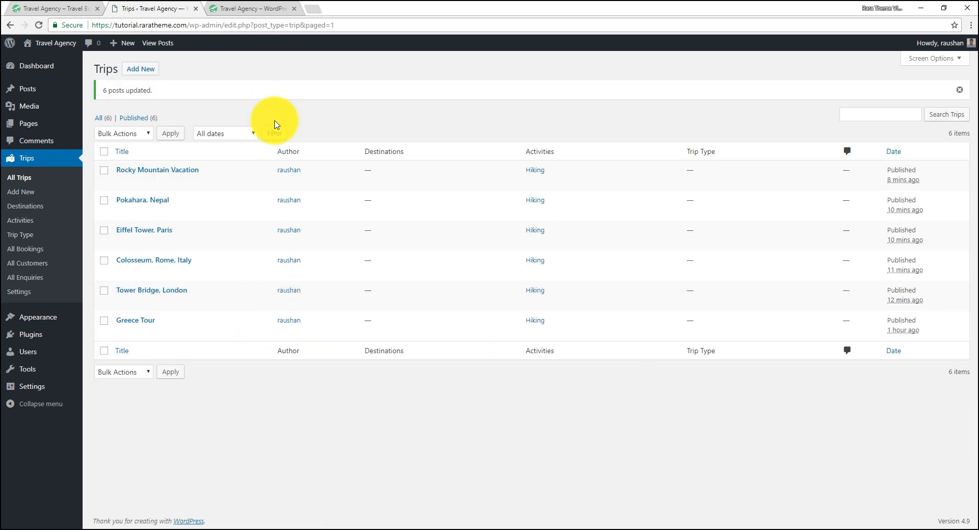
Reload the site's front page and examine the Featured Trip and Stats Counter sections
{"action": "left_click", "coordinate": [240, 7]}
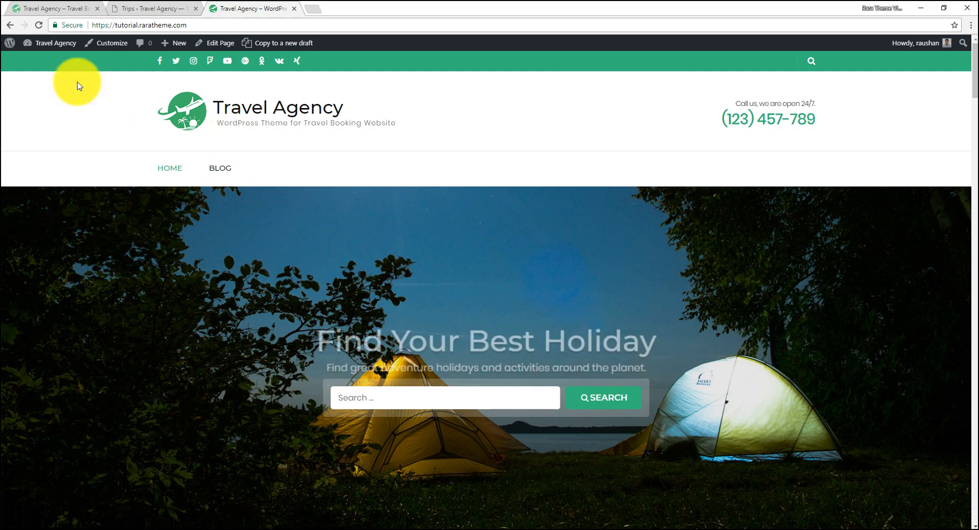
{"action": "left_click", "coordinate": [39, 25]}
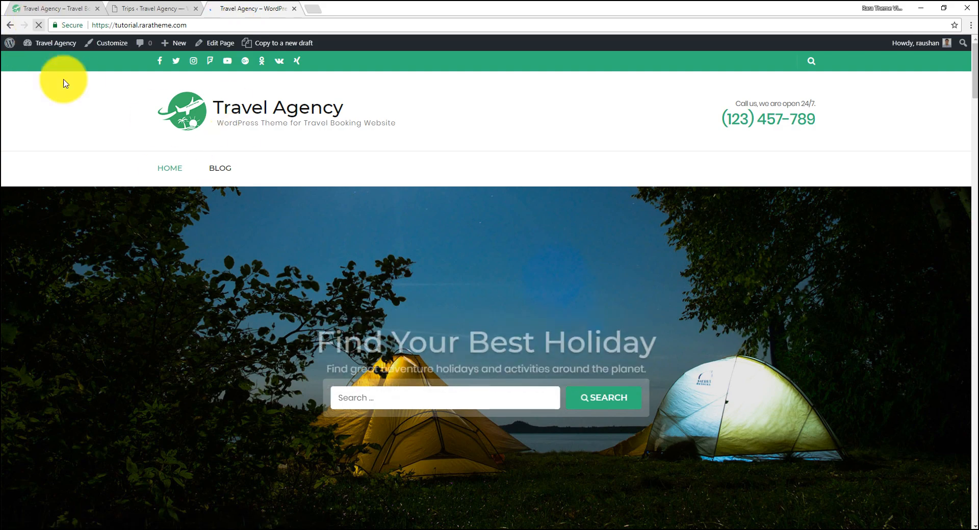
{"action": "scroll", "coordinate": [514, 302], "scroll_direction": "down", "scroll_amount": 4}
{"action": "scroll", "coordinate": [513, 301], "scroll_direction": "down", "scroll_amount": 20}
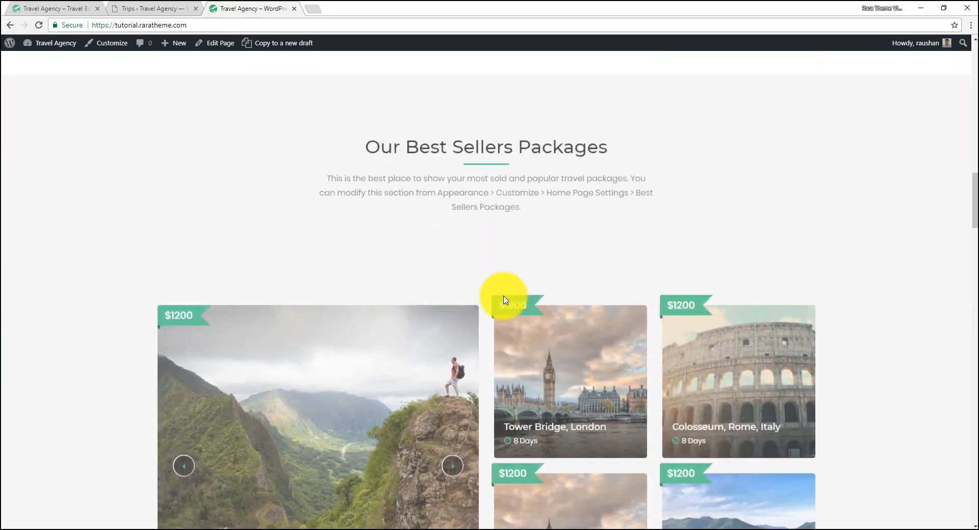
{"action": "scroll", "coordinate": [504, 301], "scroll_direction": "down", "scroll_amount": 13}
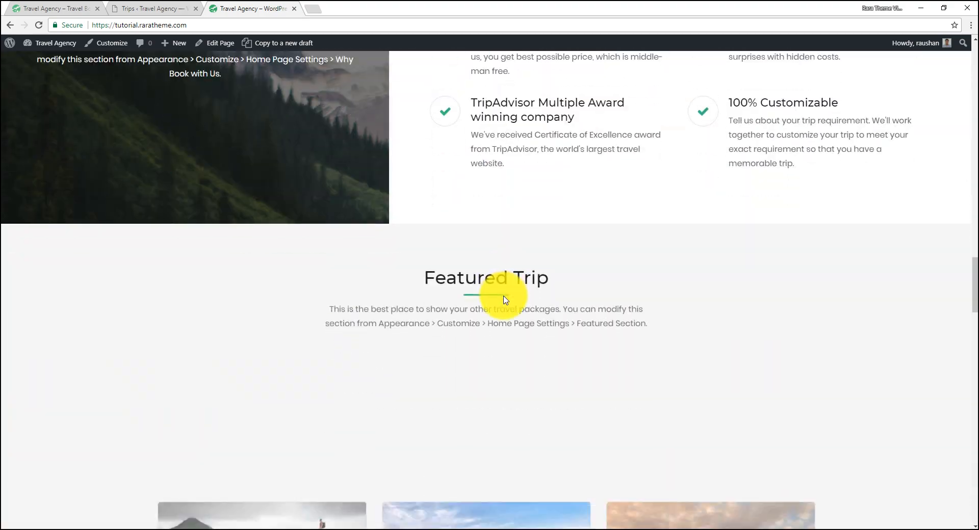
{"action": "scroll", "coordinate": [504, 300], "scroll_direction": "down", "scroll_amount": 6}
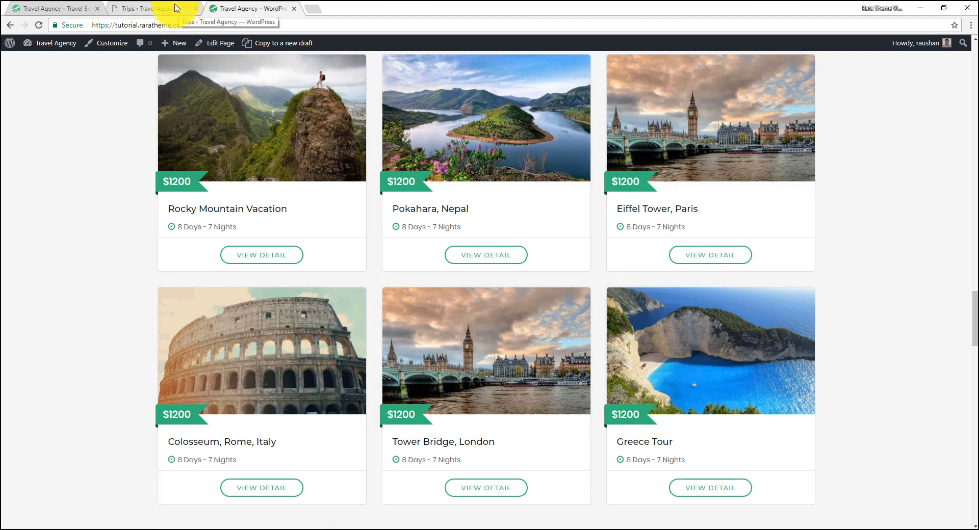
{"action": "scroll", "coordinate": [457, 252], "scroll_direction": "up", "scroll_amount": 2}
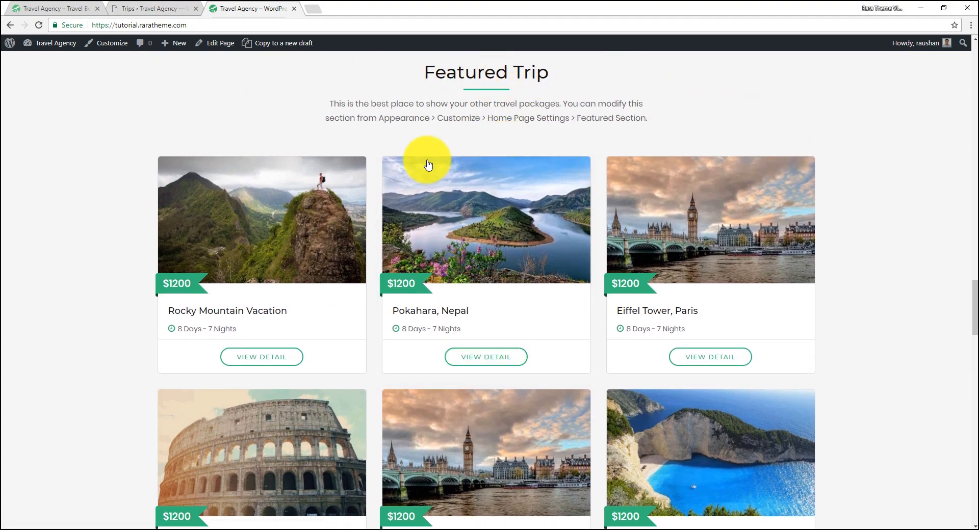
{"action": "scroll", "coordinate": [410, 166], "scroll_direction": "down", "scroll_amount": 5}
{"action": "scroll", "coordinate": [412, 166], "scroll_direction": "down", "scroll_amount": 4}
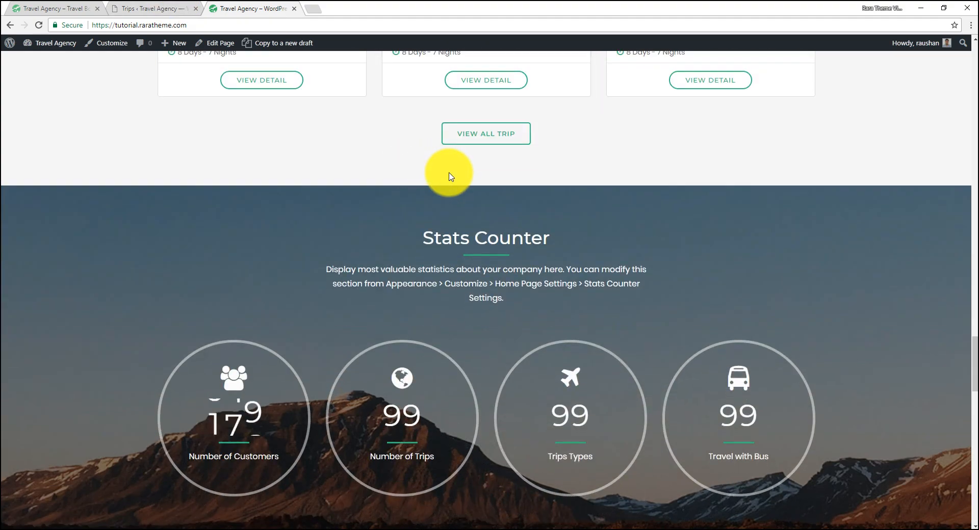
{"action": "scroll", "coordinate": [516, 130], "scroll_direction": "down", "scroll_amount": 2}
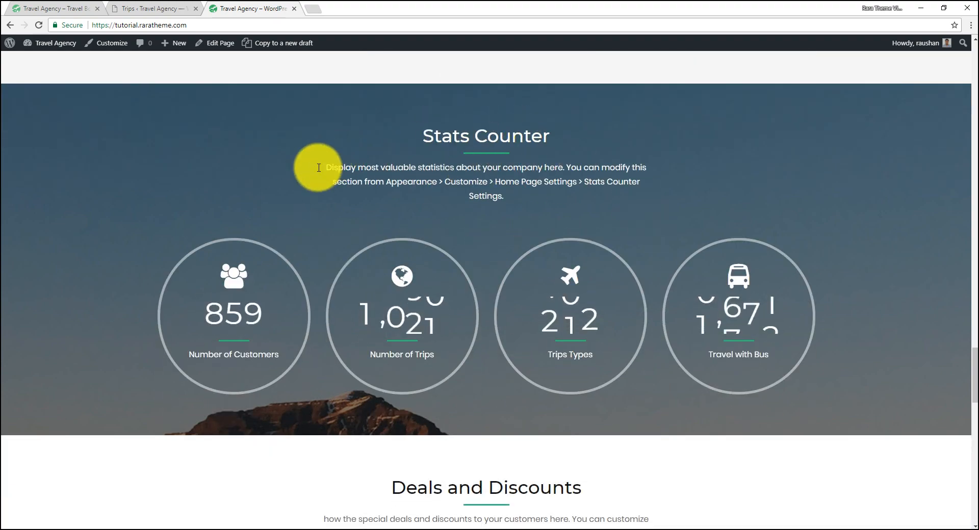
Go back to the Trips admin page, open the Customizer and open the Stats Counter Settings under Front Page Settings
{"action": "left_click", "coordinate": [159, 5]}
{"action": "mouse_move", "coordinate": [52, 319]}
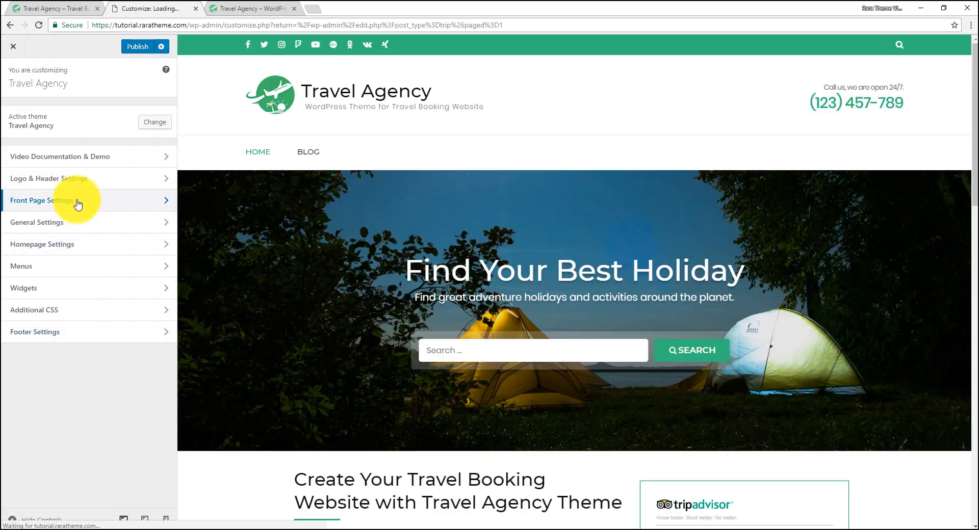
{"action": "left_click", "coordinate": [78, 204]}
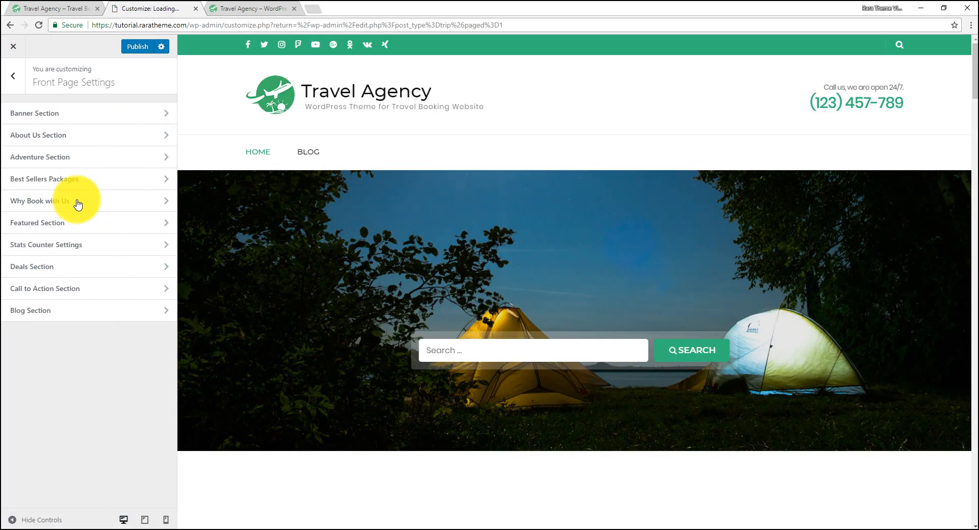
{"action": "left_click", "coordinate": [50, 246]}
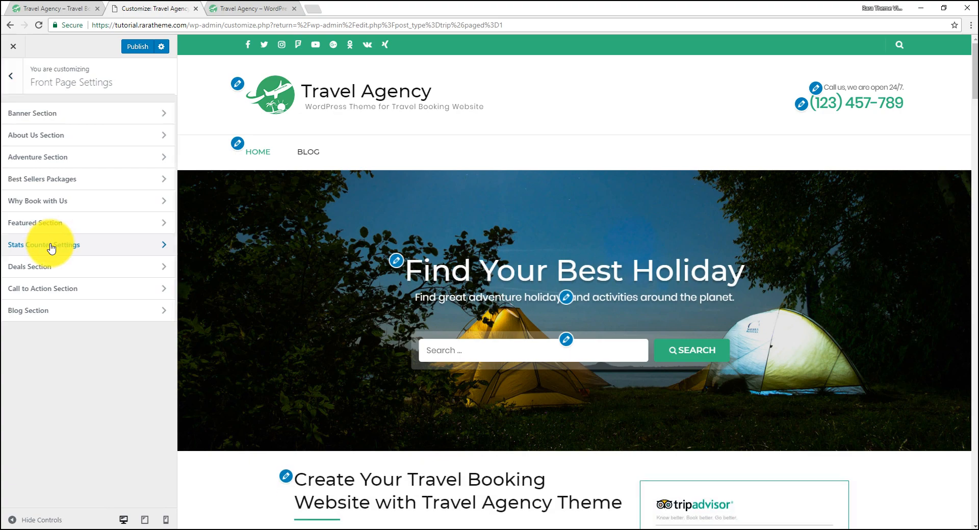
Examine the Stats Counter section in the preview and the Number of Customers counter's icon, title and number fields, then collapse it
{"action": "scroll", "coordinate": [507, 301], "scroll_direction": "down", "scroll_amount": 10}
{"action": "scroll", "coordinate": [505, 302], "scroll_direction": "down", "scroll_amount": 15}
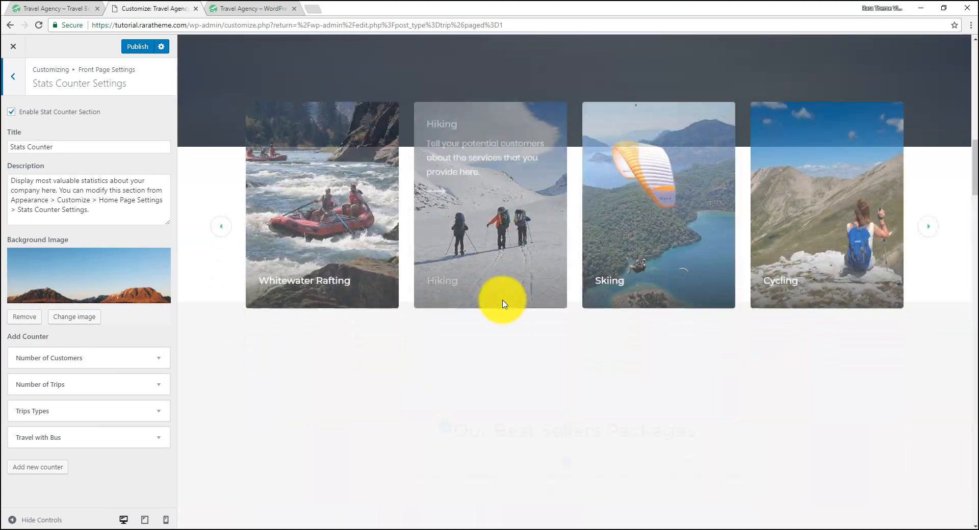
{"action": "scroll", "coordinate": [500, 306], "scroll_direction": "down", "scroll_amount": 9}
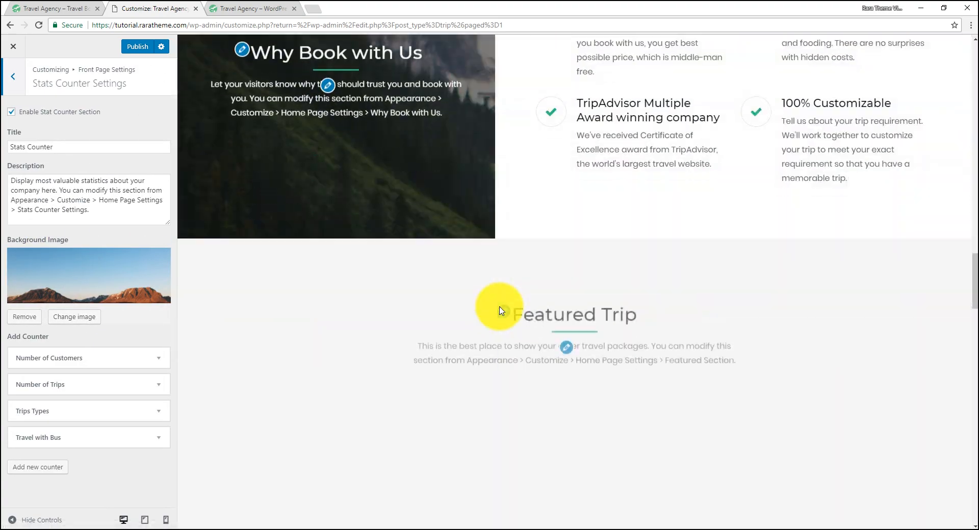
{"action": "scroll", "coordinate": [507, 299], "scroll_direction": "up", "scroll_amount": 2}
{"action": "scroll", "coordinate": [510, 215], "scroll_direction": "down", "scroll_amount": 3}
{"action": "scroll", "coordinate": [510, 211], "scroll_direction": "down", "scroll_amount": 7}
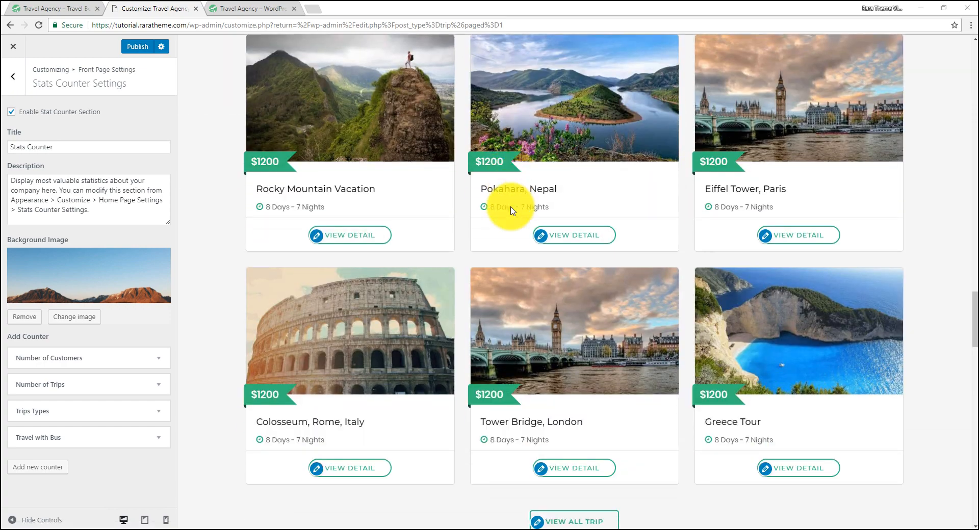
{"action": "scroll", "coordinate": [518, 244], "scroll_direction": "down", "scroll_amount": 2}
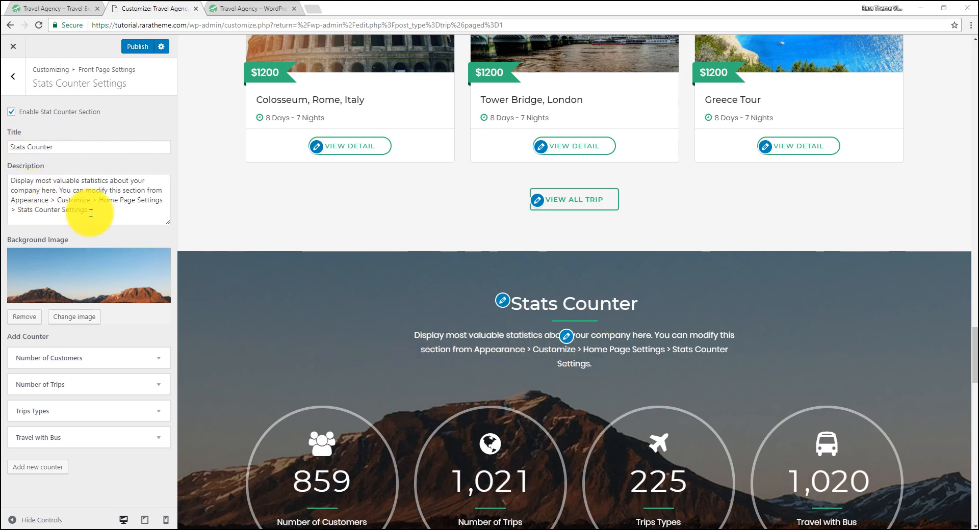
{"action": "scroll", "coordinate": [270, 279], "scroll_direction": "down", "scroll_amount": 2}
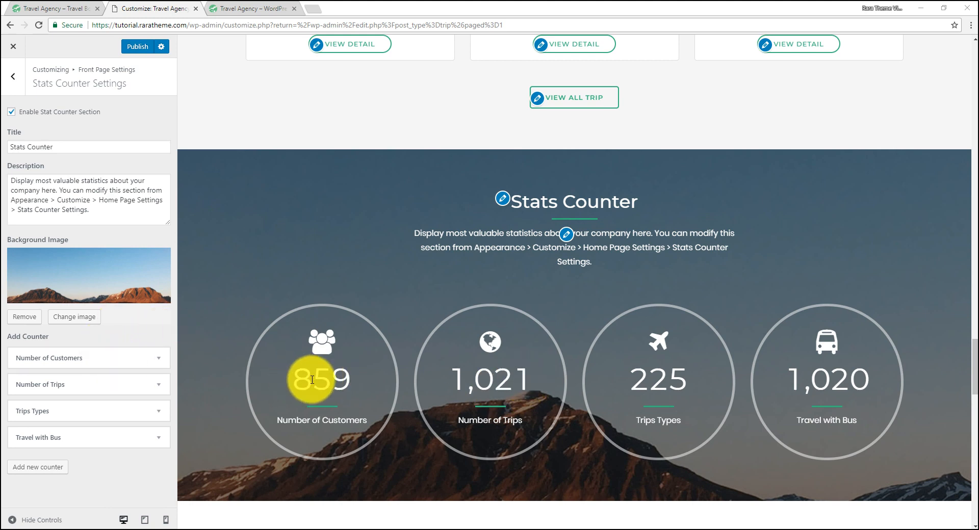
{"action": "left_click", "coordinate": [140, 357]}
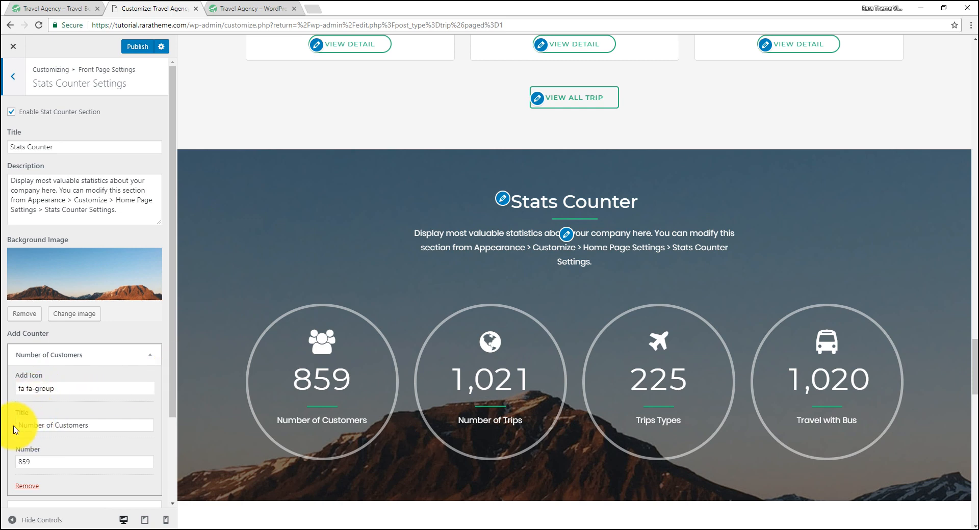
{"action": "left_click", "coordinate": [148, 357]}
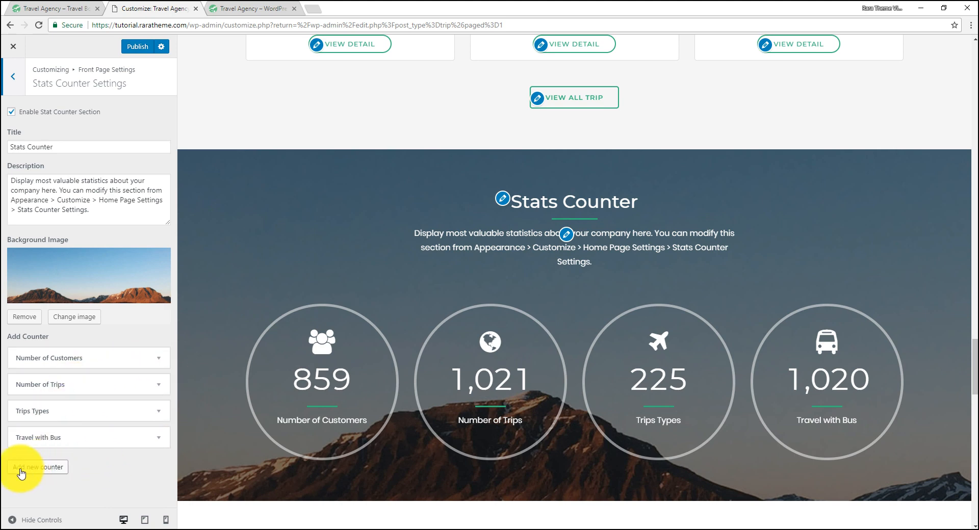
Add a new counter in Stats Counter Settings and give it the fa fa-group icon
{"action": "left_click", "coordinate": [39, 468]}
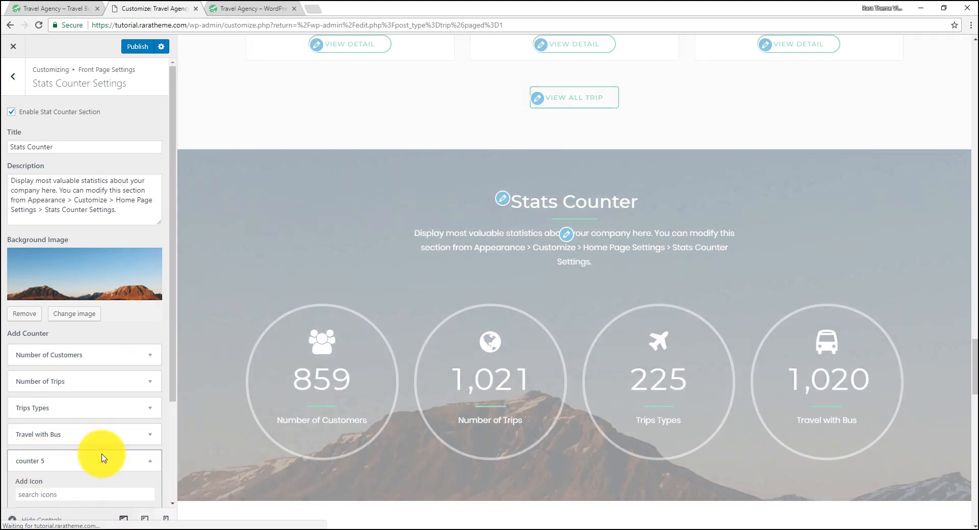
{"action": "scroll", "coordinate": [97, 444], "scroll_direction": "down", "scroll_amount": 3}
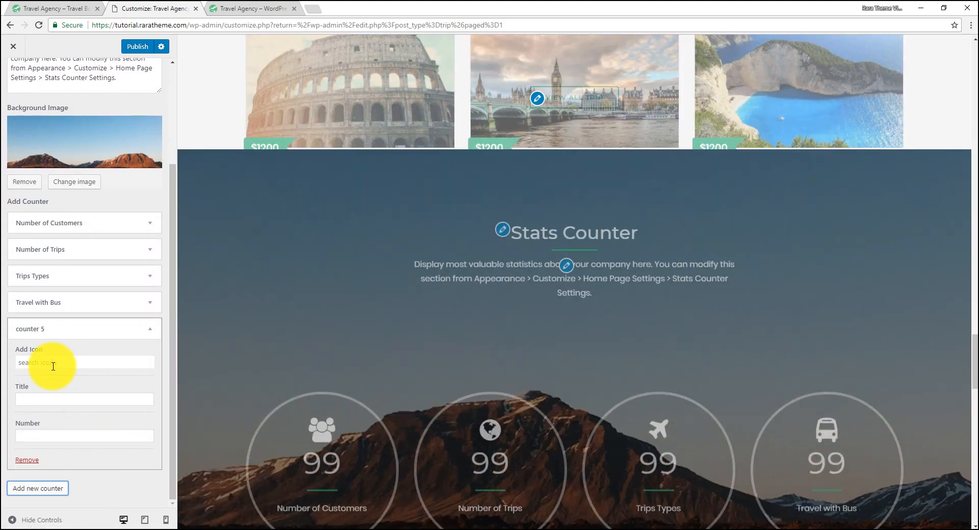
{"action": "left_click", "coordinate": [52, 363]}
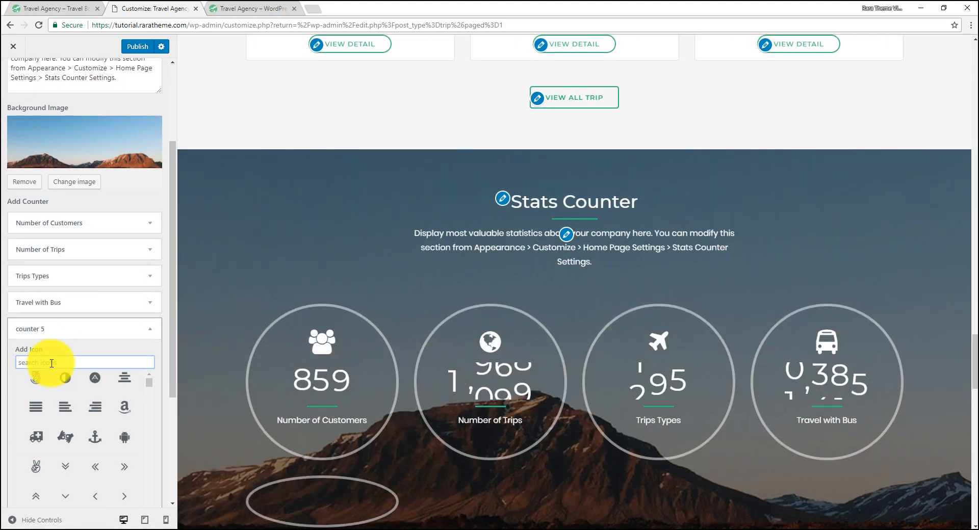
{"action": "type", "text": "grou"}
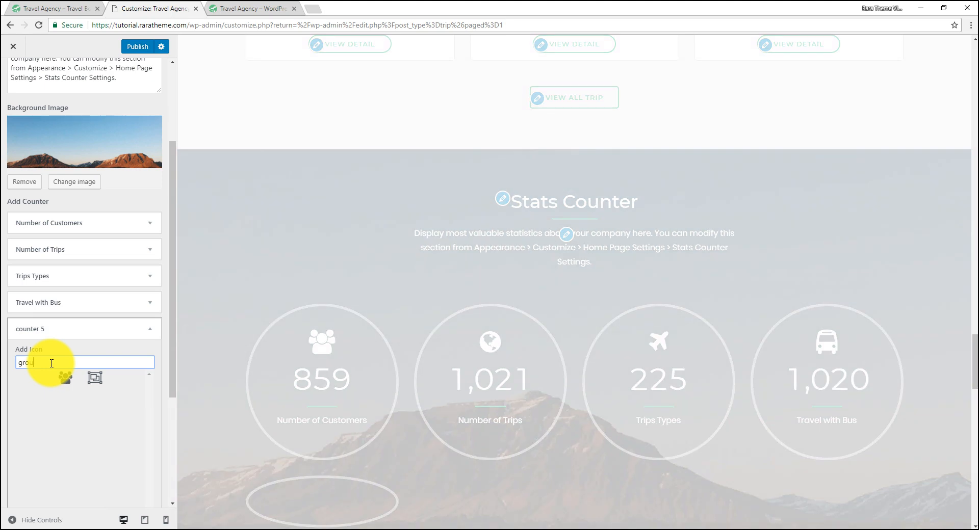
{"action": "left_click", "coordinate": [65, 378]}
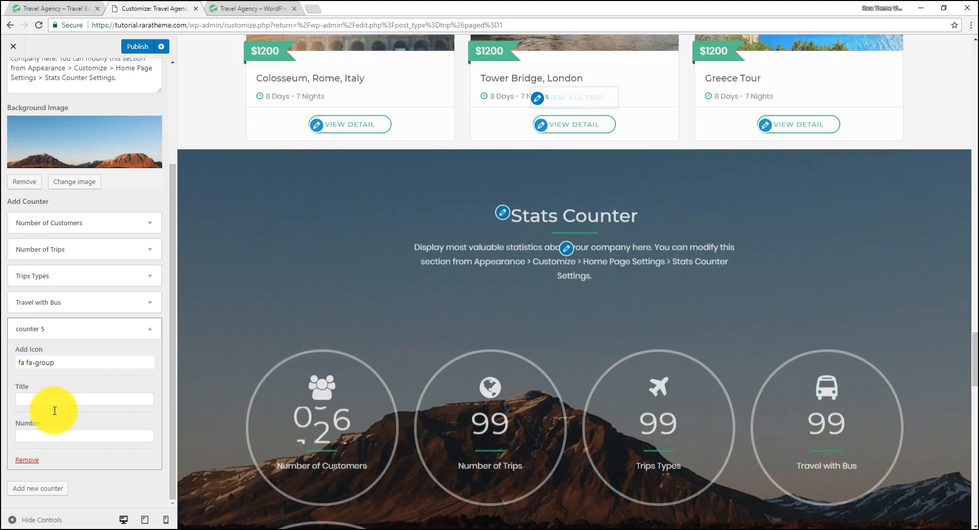
Title the new counter "Number of Trips" and set its number to 99
{"action": "scroll", "coordinate": [223, 384], "scroll_direction": "down", "scroll_amount": 2}
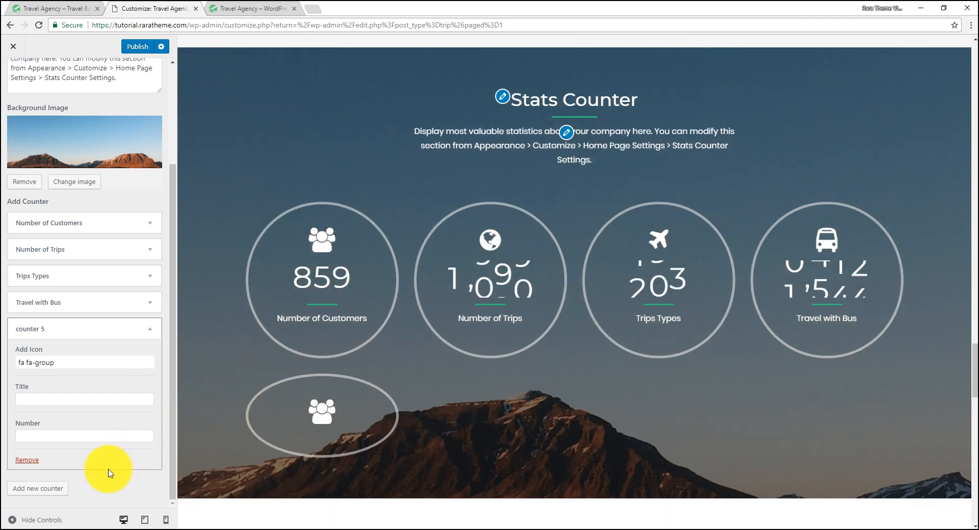
{"action": "left_click", "coordinate": [41, 400]}
{"action": "type", "text": "Nu"}
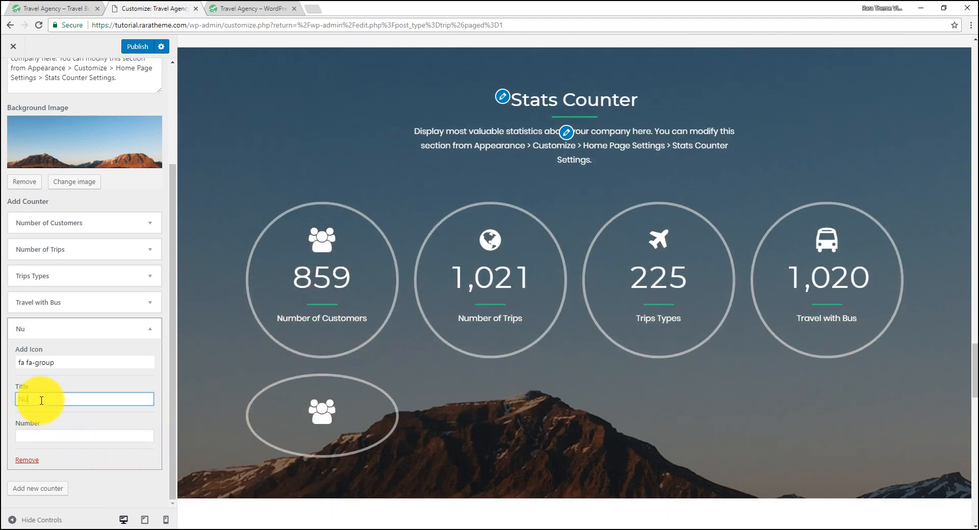
{"action": "type", "text": "mber of Trips"}
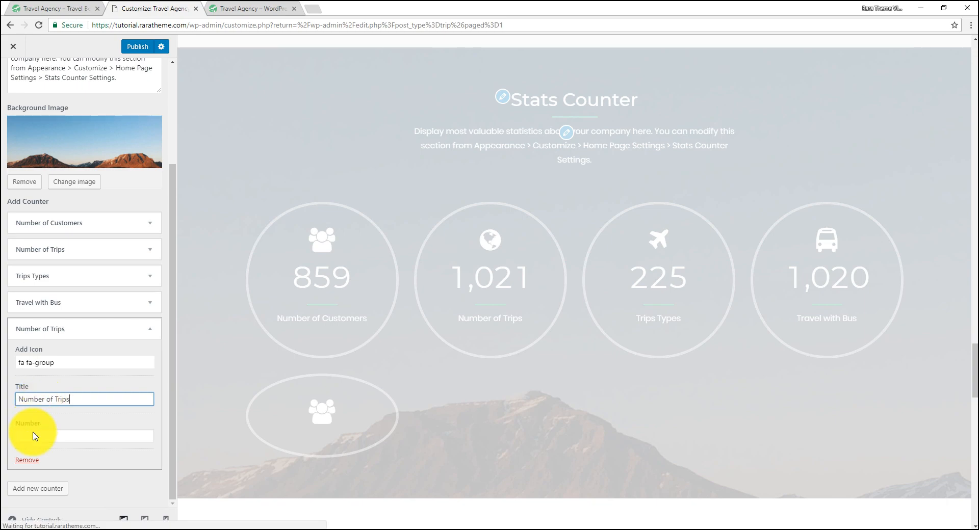
{"action": "left_click", "coordinate": [34, 434]}
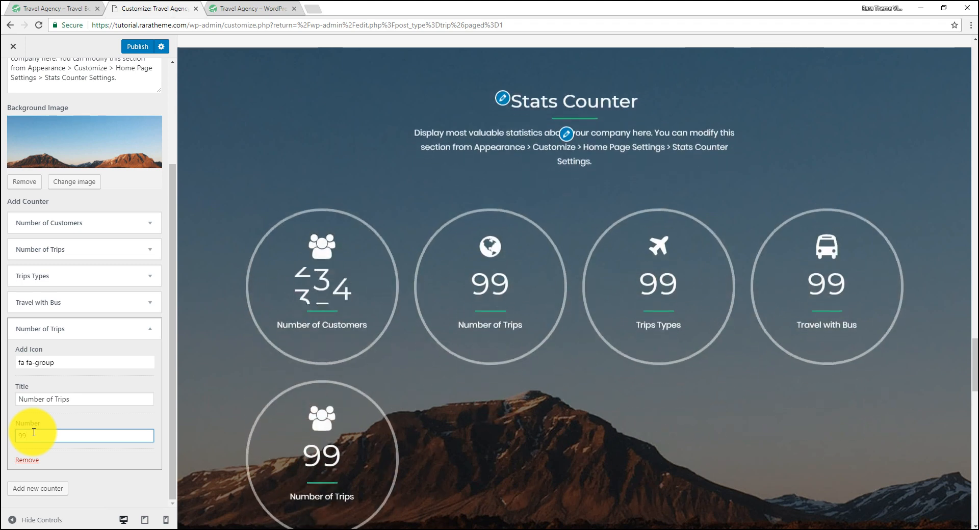
{"action": "type", "text": "99"}
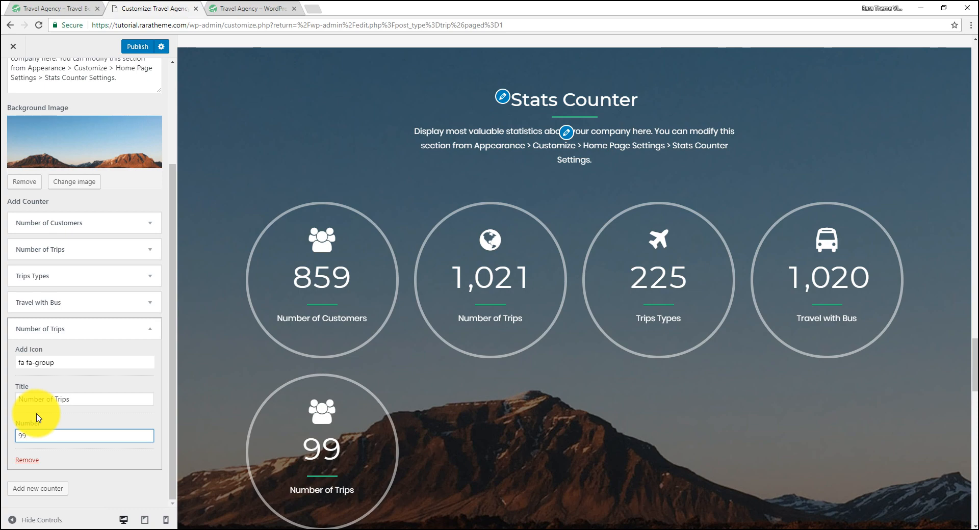
Remove the newly added Number of Trips counter with the group icon and publish the Customizer changes
{"action": "left_click", "coordinate": [28, 461]}
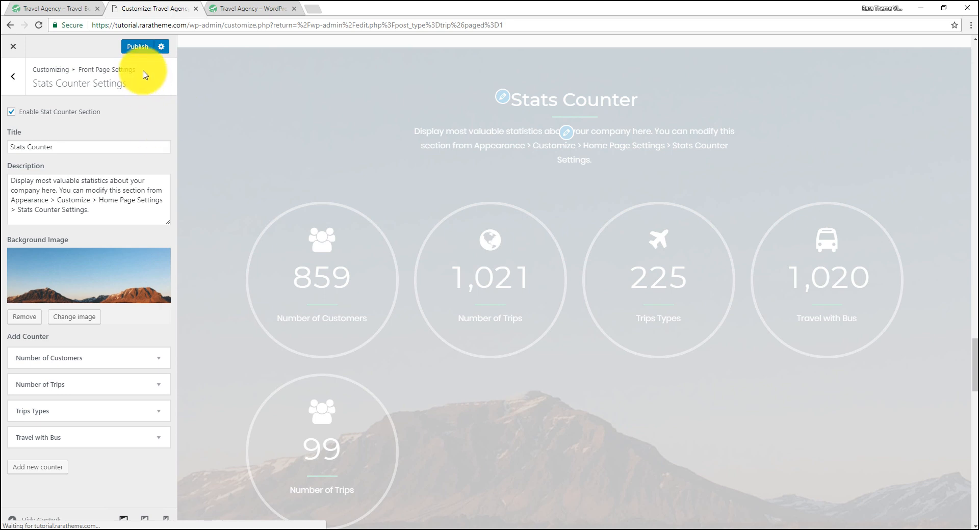
{"action": "left_click", "coordinate": [138, 47]}
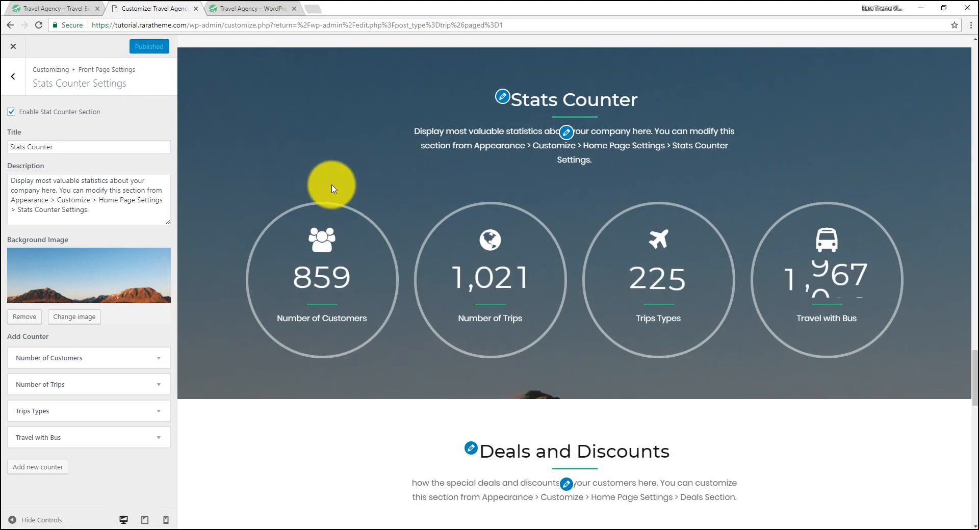
Open the Deals Section under Front Page Settings and disable its deal demo content
{"action": "scroll", "coordinate": [331, 187], "scroll_direction": "down", "scroll_amount": 4}
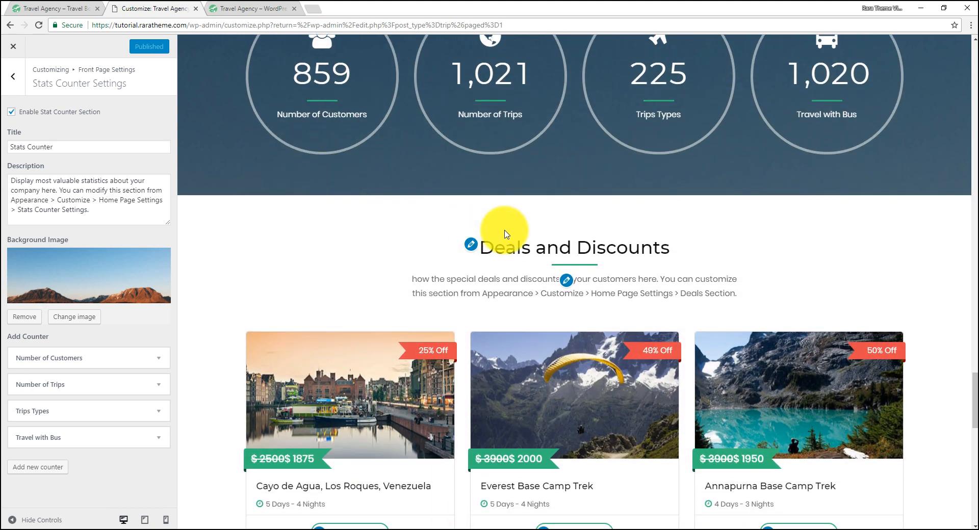
{"action": "scroll", "coordinate": [523, 217], "scroll_direction": "down", "scroll_amount": 1}
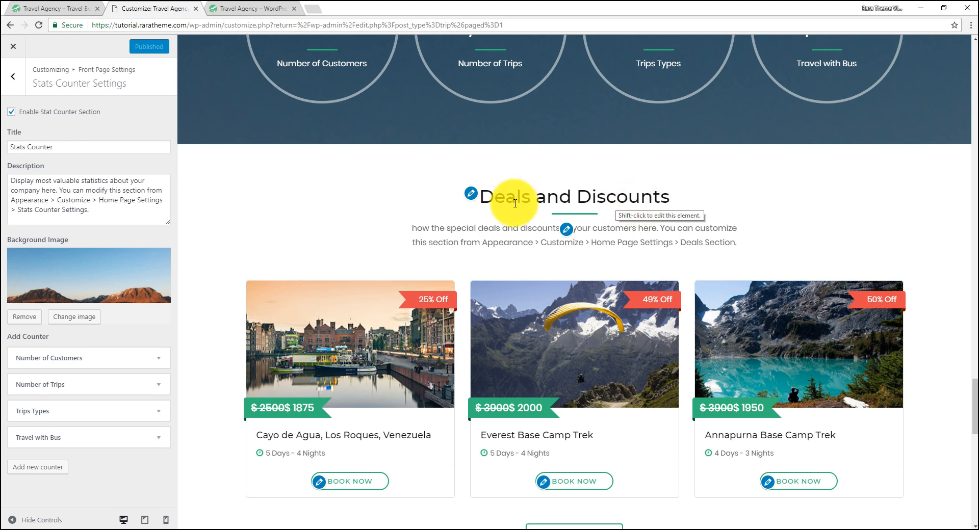
{"action": "left_click", "coordinate": [472, 195]}
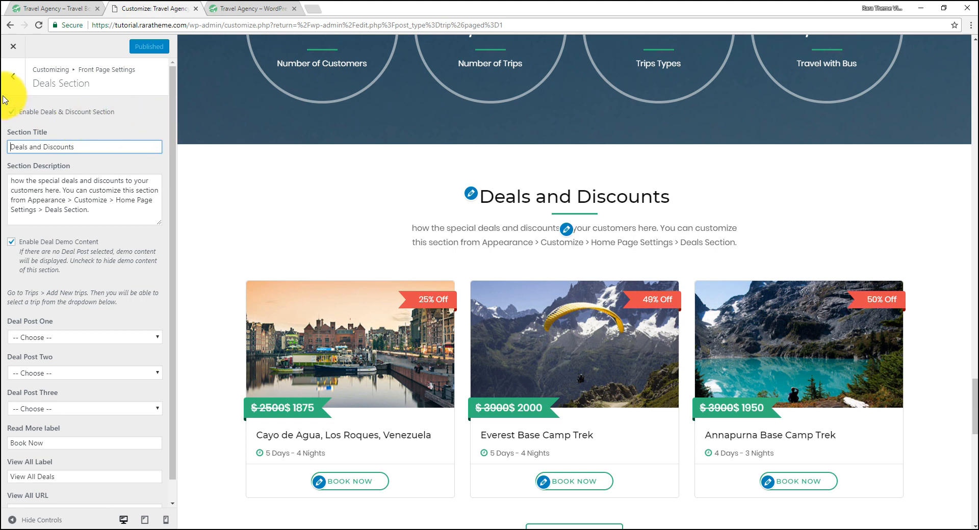
{"action": "left_click", "coordinate": [11, 79]}
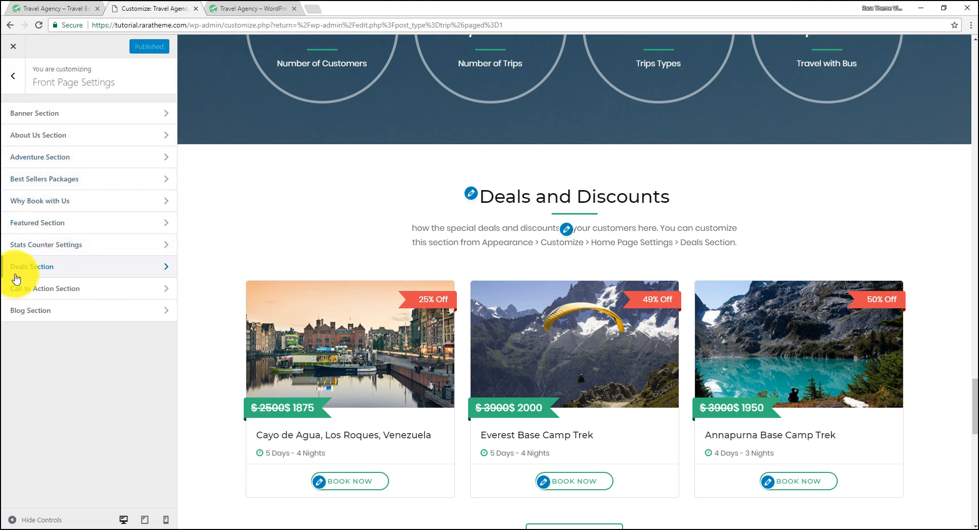
{"action": "left_click", "coordinate": [76, 272]}
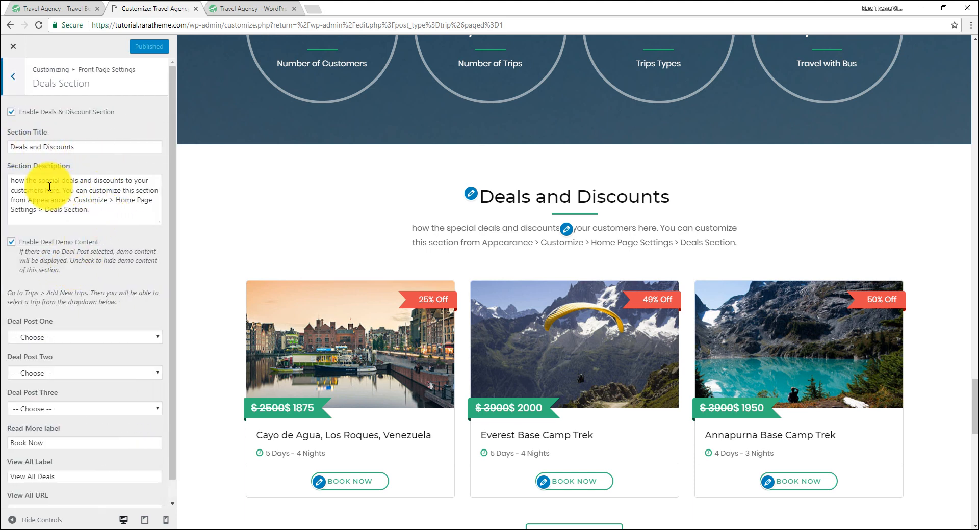
{"action": "scroll", "coordinate": [695, 324], "scroll_direction": "down", "scroll_amount": 2}
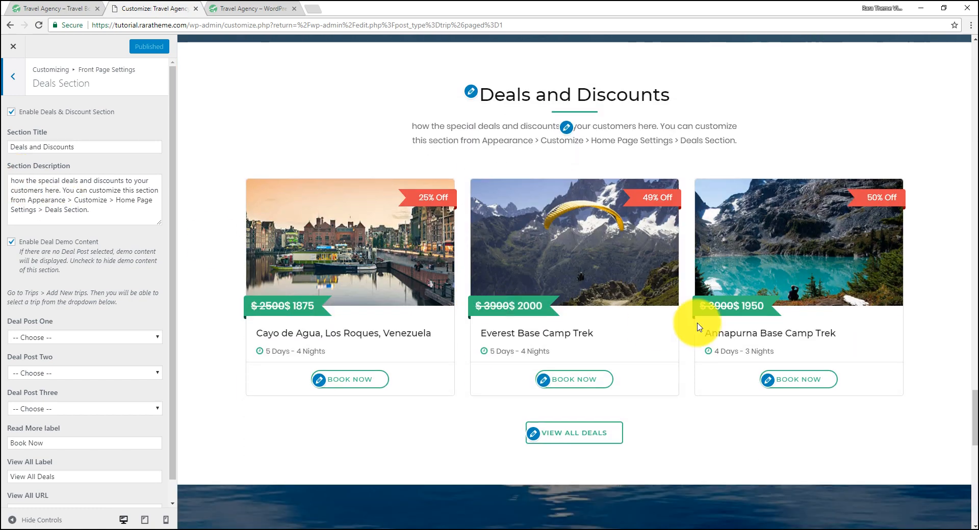
{"action": "left_click", "coordinate": [12, 243]}
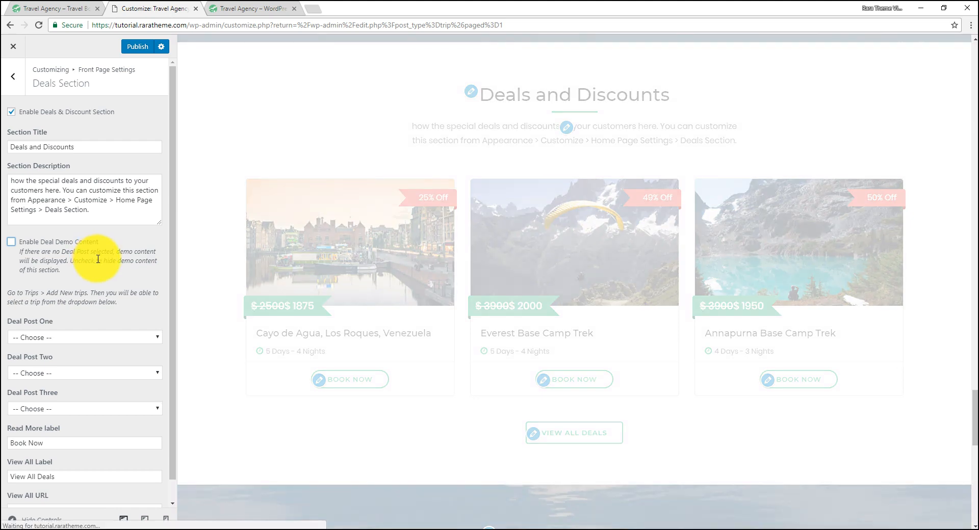
Set Deal Post One to Eiffel Tower, Paris, Deal Post Two to Colosseum, Rome, Italy, and Deal Post Three to Tower Bridge, London
{"action": "scroll", "coordinate": [92, 260], "scroll_direction": "down", "scroll_amount": 1}
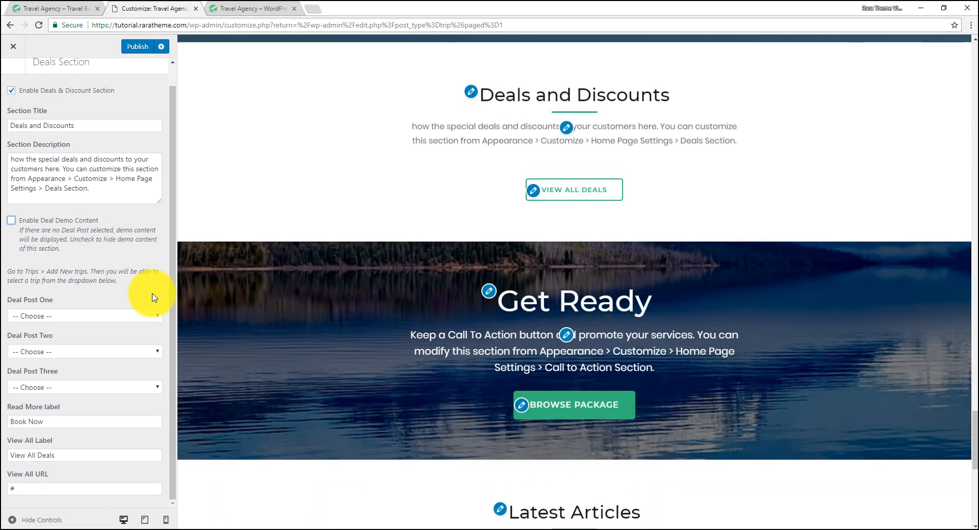
{"action": "left_click", "coordinate": [112, 315]}
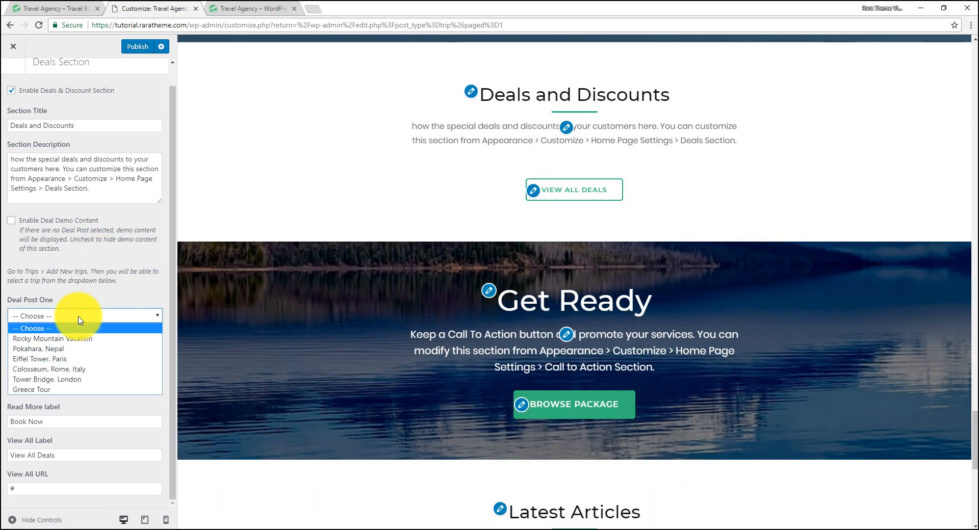
{"action": "left_click", "coordinate": [72, 359]}
{"action": "left_click", "coordinate": [59, 352]}
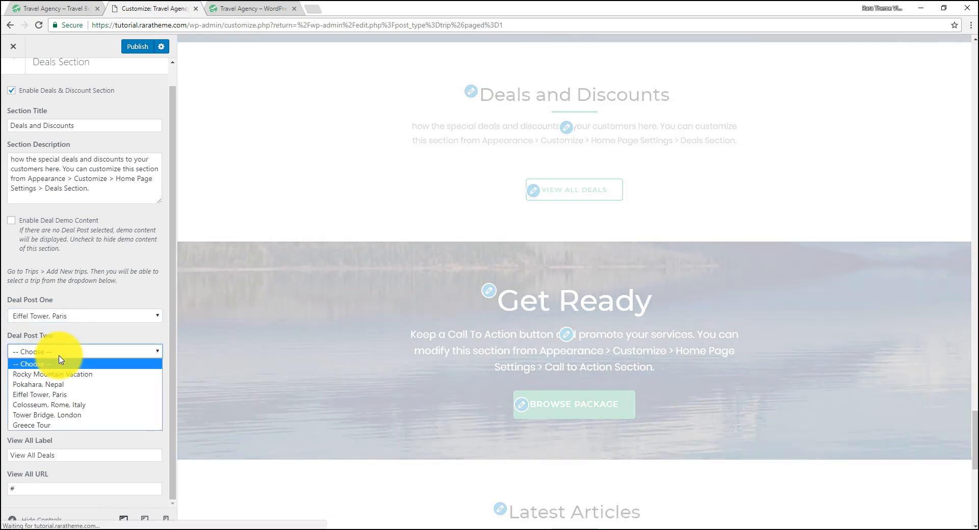
{"action": "left_click", "coordinate": [60, 407]}
{"action": "left_click", "coordinate": [71, 389]}
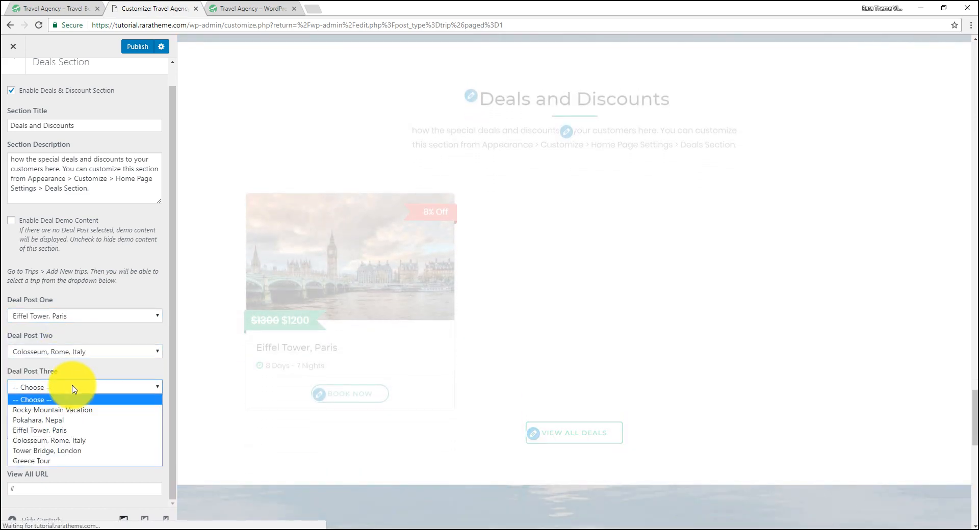
{"action": "left_click", "coordinate": [65, 452]}
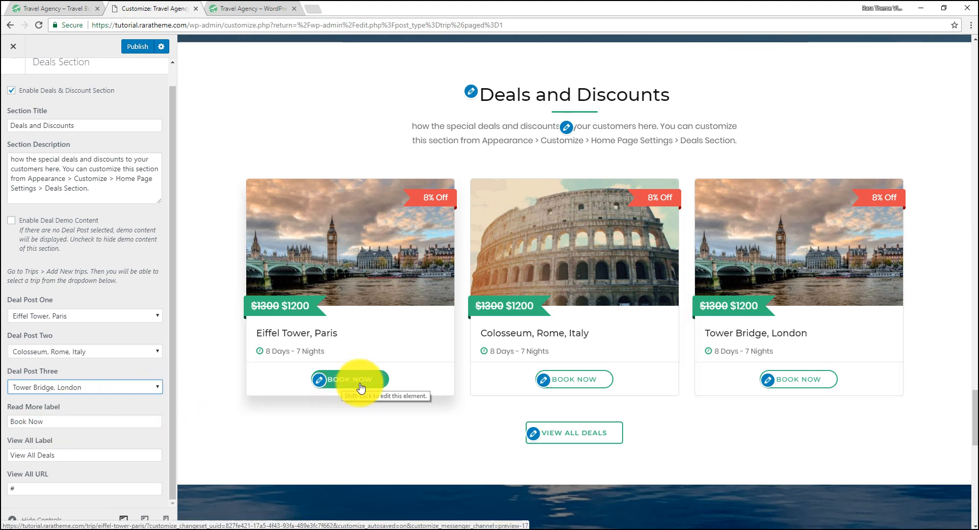
{"action": "left_click_drag", "start_coordinate": [51, 422], "coordinate": [5, 421]}
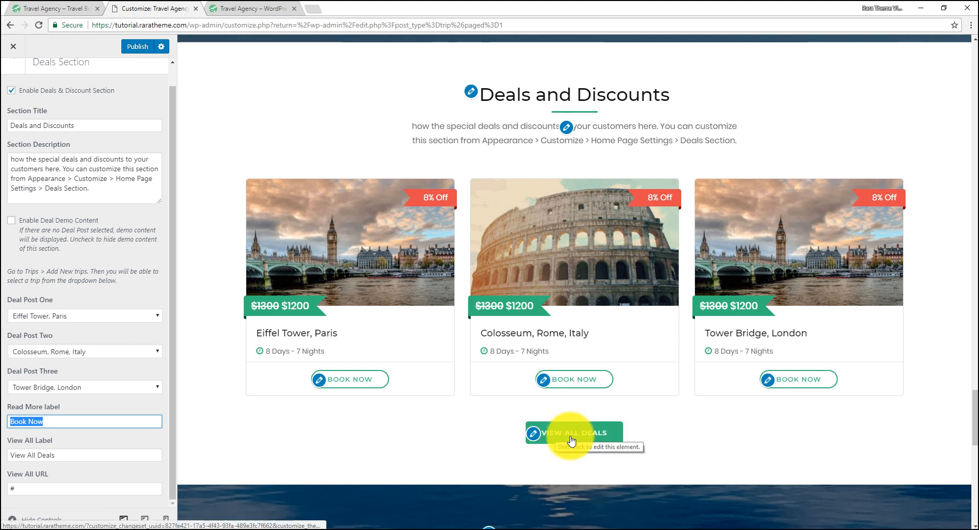
{"action": "left_click_drag", "start_coordinate": [94, 456], "coordinate": [3, 449]}
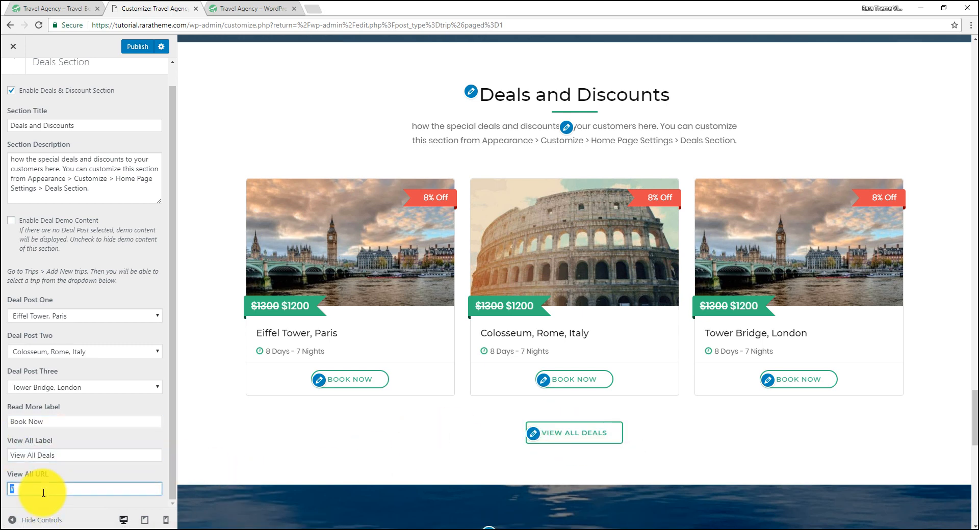
{"action": "type", "text": "https"}
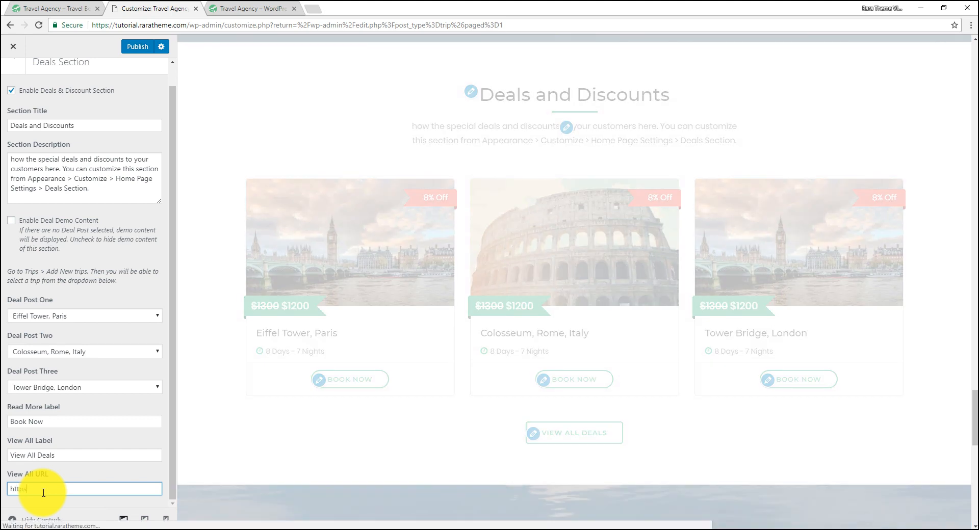
{"action": "type", "text": "://raratheme.com"}
Open the Call to Action Section under Front Page Settings and examine its title, description, Read More label, link and background image
{"action": "scroll", "coordinate": [443, 344], "scroll_direction": "down", "scroll_amount": 2}
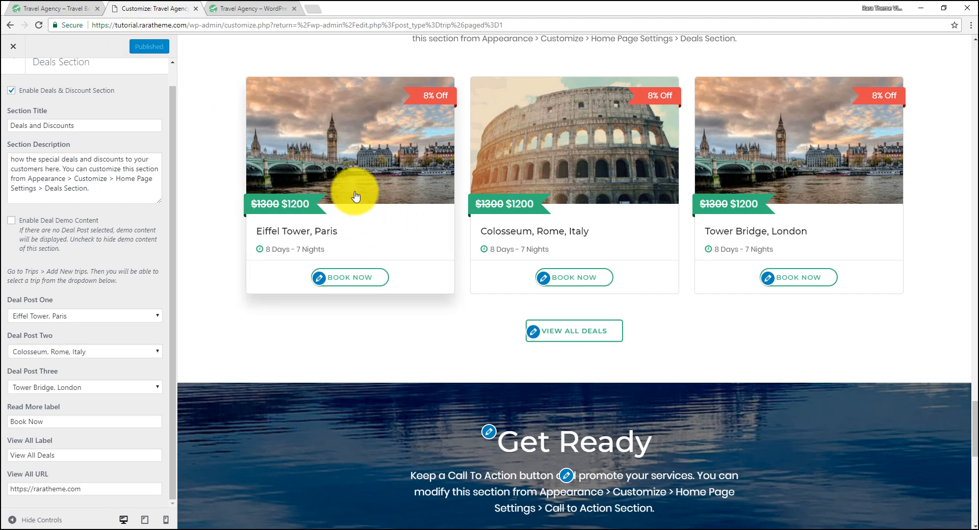
{"action": "scroll", "coordinate": [356, 197], "scroll_direction": "down", "scroll_amount": 3}
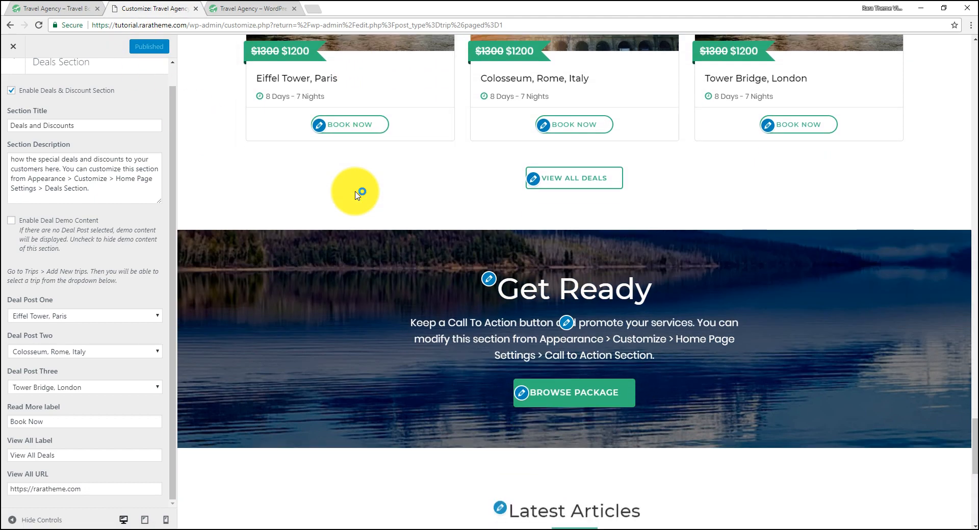
{"action": "scroll", "coordinate": [563, 284], "scroll_direction": "down", "scroll_amount": 1}
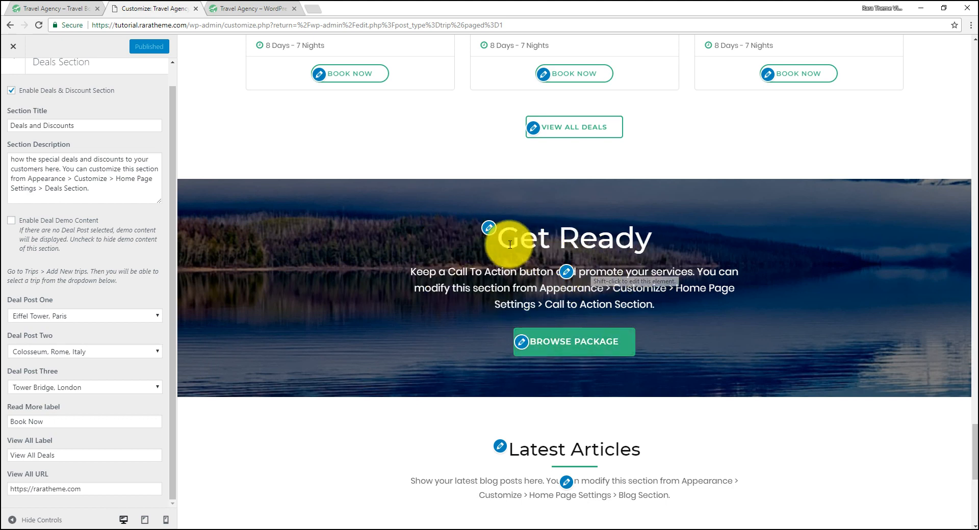
{"action": "left_click", "coordinate": [489, 228]}
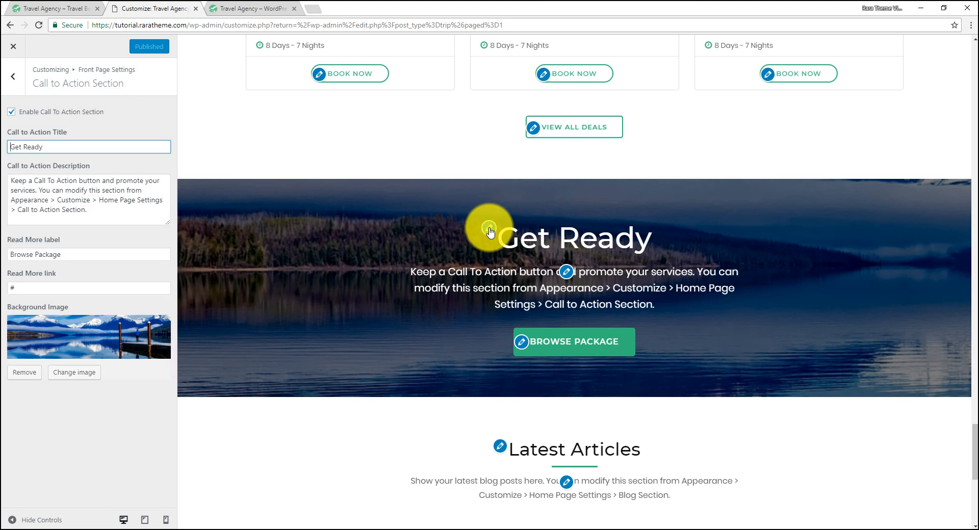
{"action": "left_click", "coordinate": [9, 86]}
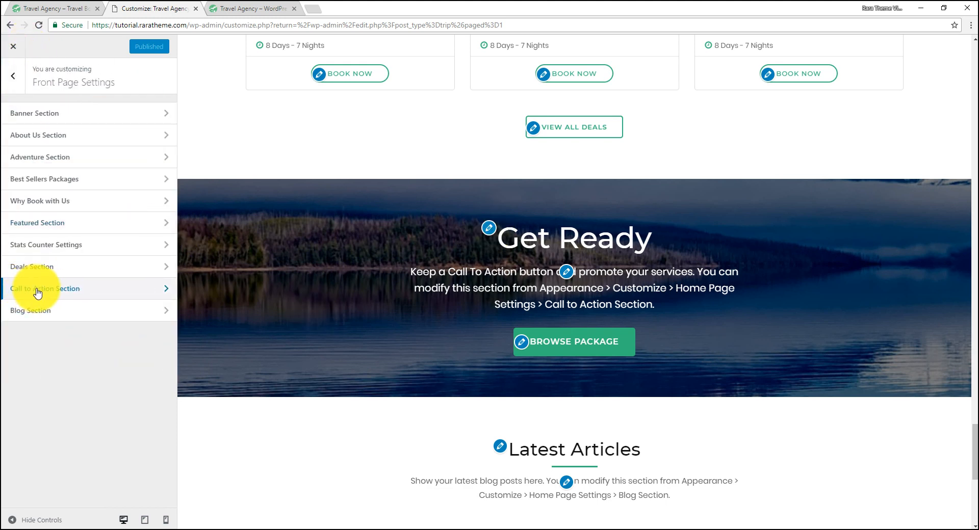
{"action": "left_click", "coordinate": [98, 292]}
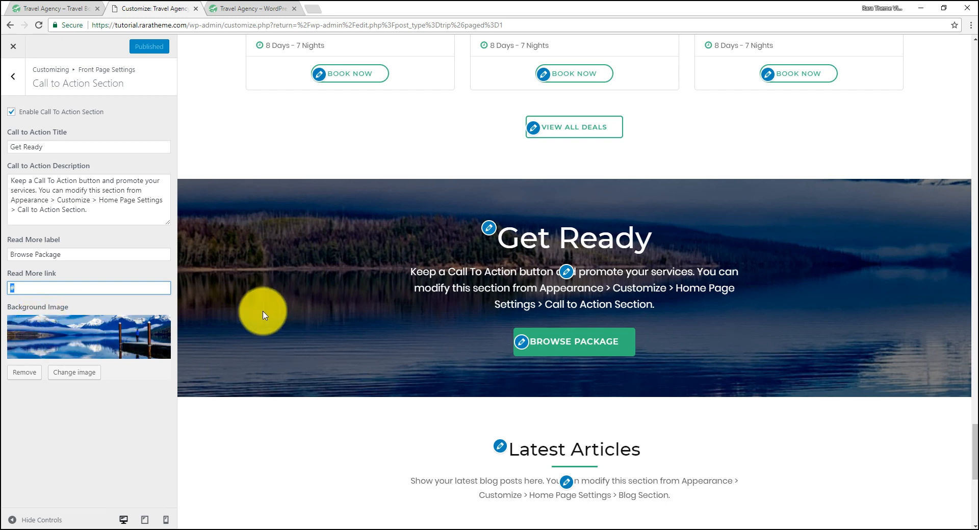
Open the Blog Section settings from the preview and examine the Latest Articles section down to the page footer
{"action": "scroll", "coordinate": [264, 315], "scroll_direction": "down", "scroll_amount": 4}
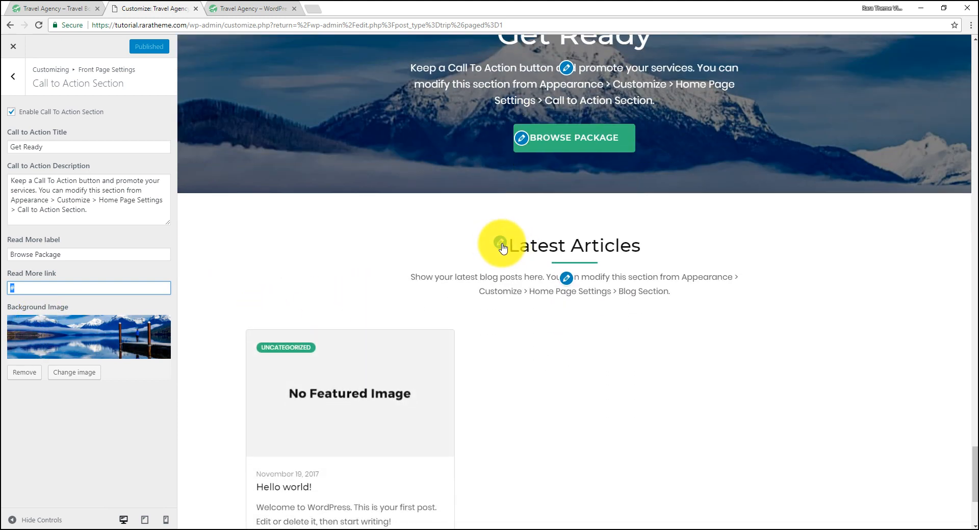
{"action": "left_click", "coordinate": [501, 242]}
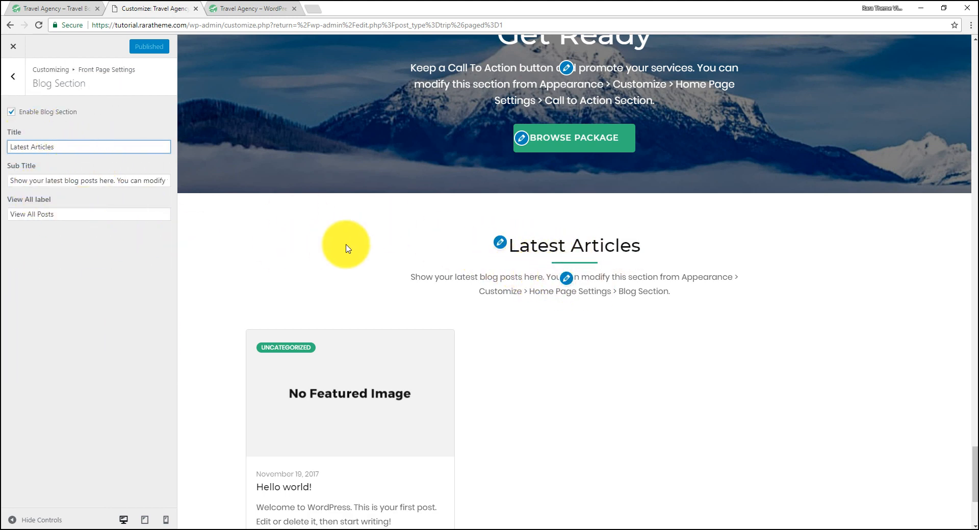
{"action": "scroll", "coordinate": [349, 249], "scroll_direction": "down", "scroll_amount": 4}
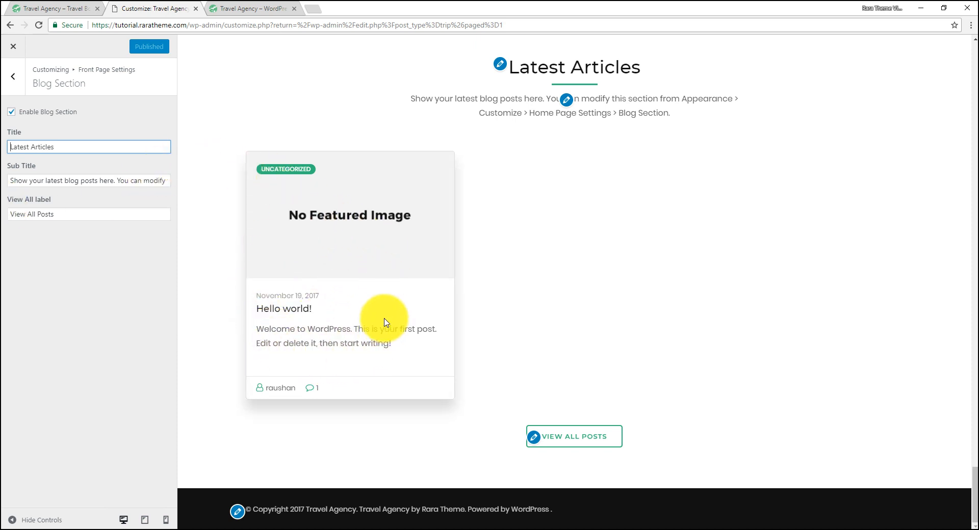
Close the Customizer and start a new blog post from the admin area
{"action": "left_click", "coordinate": [9, 48]}
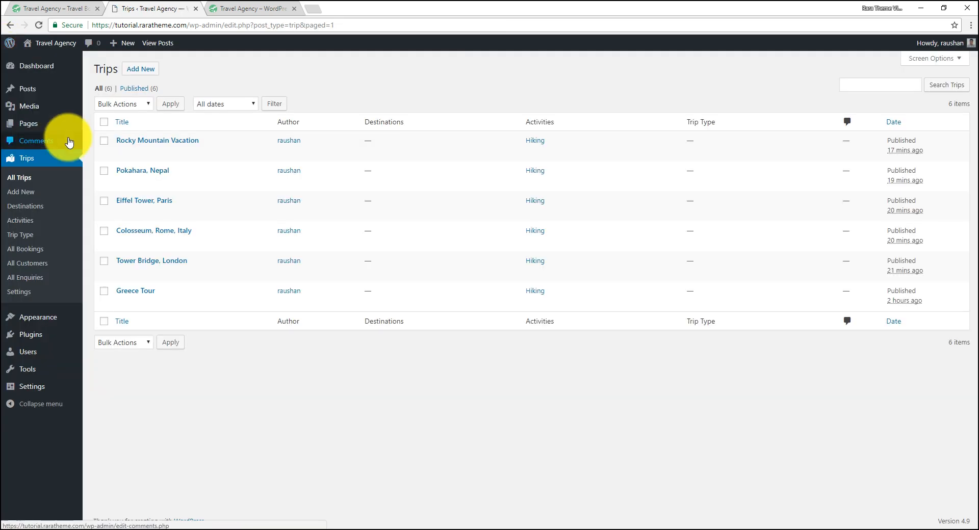
{"action": "mouse_move", "coordinate": [34, 106]}
{"action": "mouse_move", "coordinate": [46, 89]}
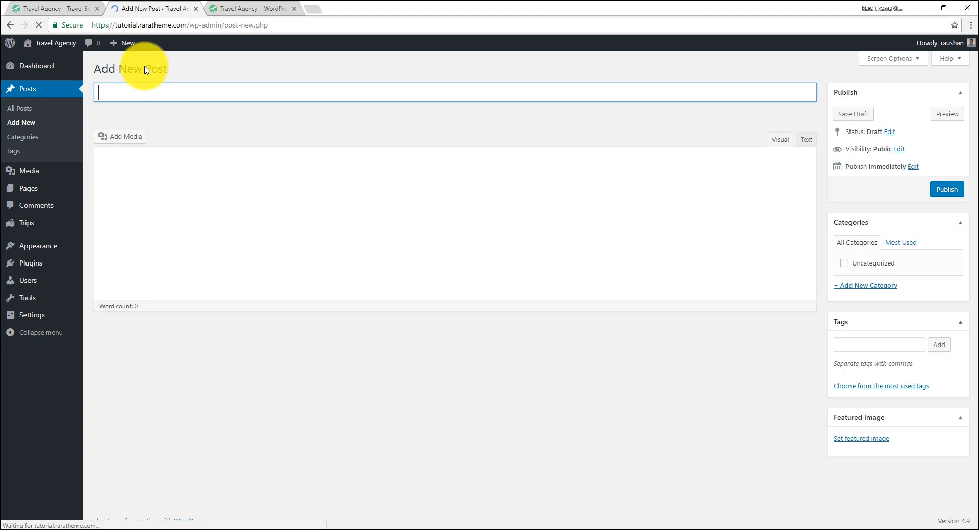
Copy the title "Mountain Climbing in the Himalayas" from the demo site's article and paste it as the new post's title
{"action": "left_click", "coordinate": [39, 9]}
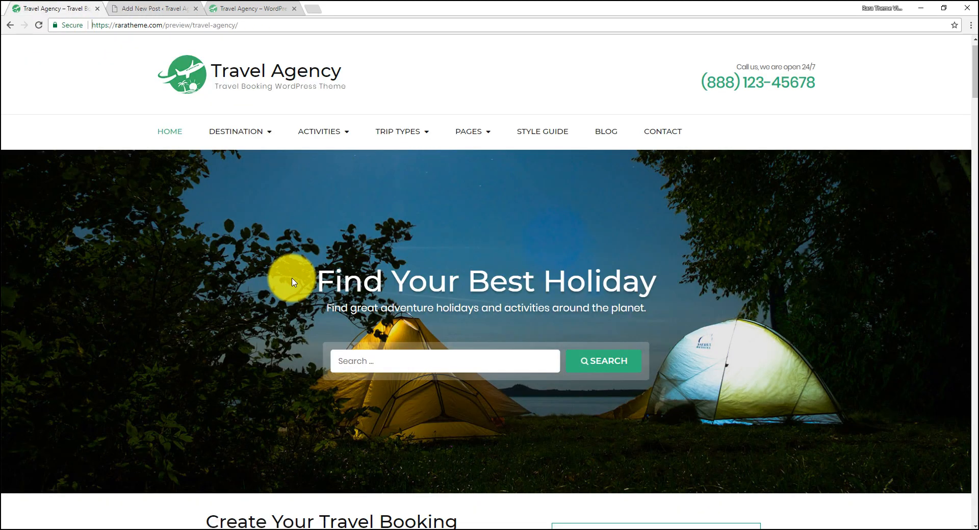
{"action": "scroll", "coordinate": [293, 282], "scroll_direction": "down", "scroll_amount": 20}
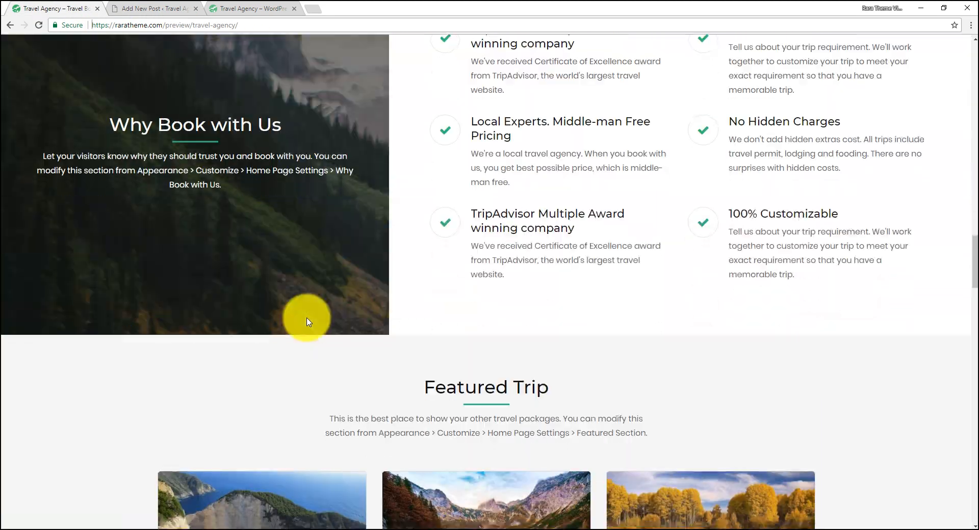
{"action": "scroll", "coordinate": [308, 321], "scroll_direction": "down", "scroll_amount": 20}
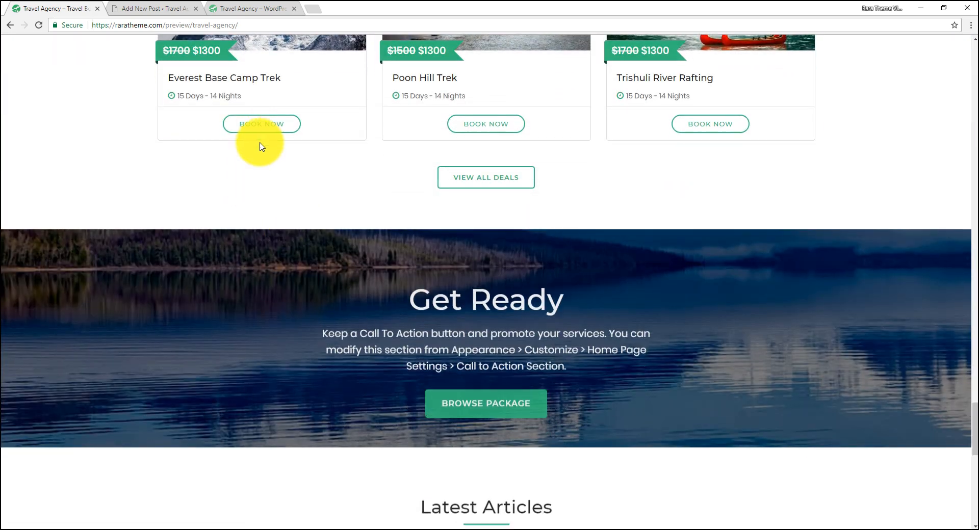
{"action": "scroll", "coordinate": [247, 233], "scroll_direction": "down", "scroll_amount": 10}
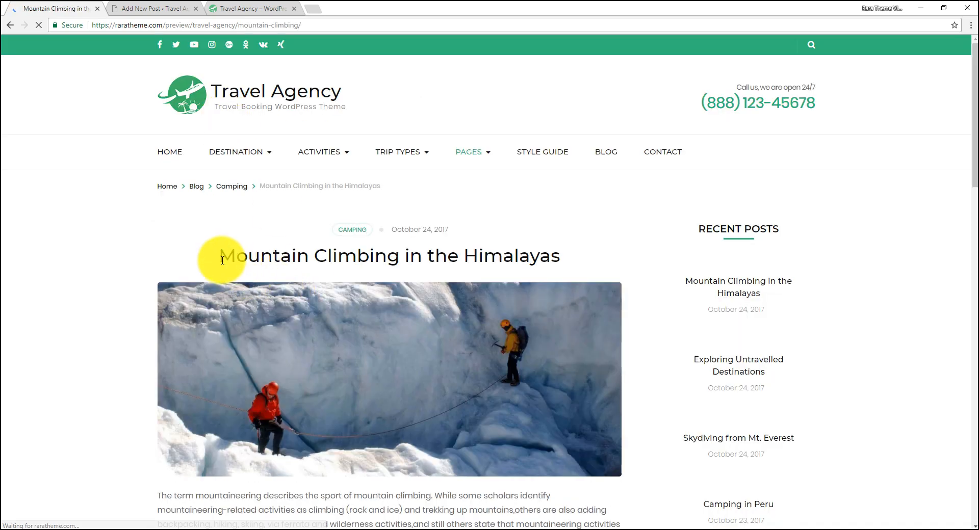
{"action": "left_click_drag", "start_coordinate": [219, 255], "coordinate": [561, 255]}
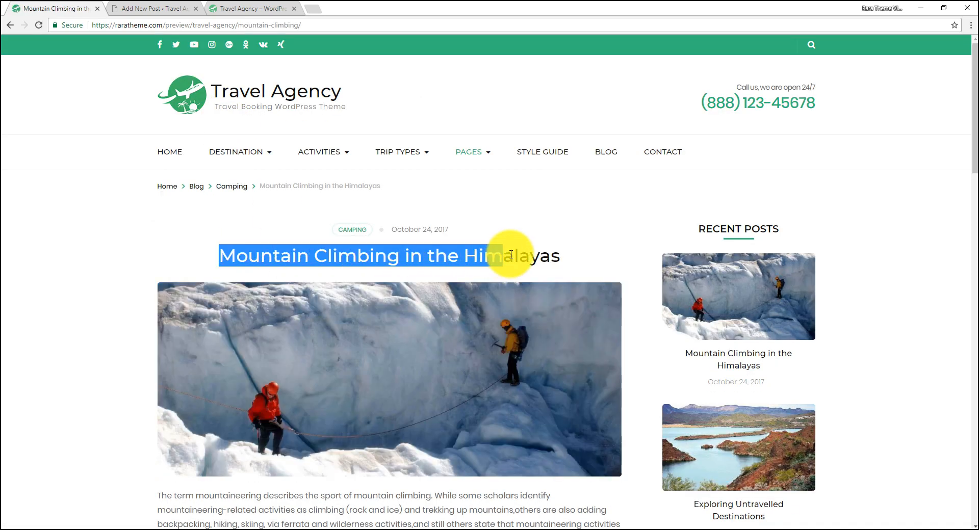
{"action": "right_click", "coordinate": [473, 261]}
{"action": "left_click", "coordinate": [490, 268]}
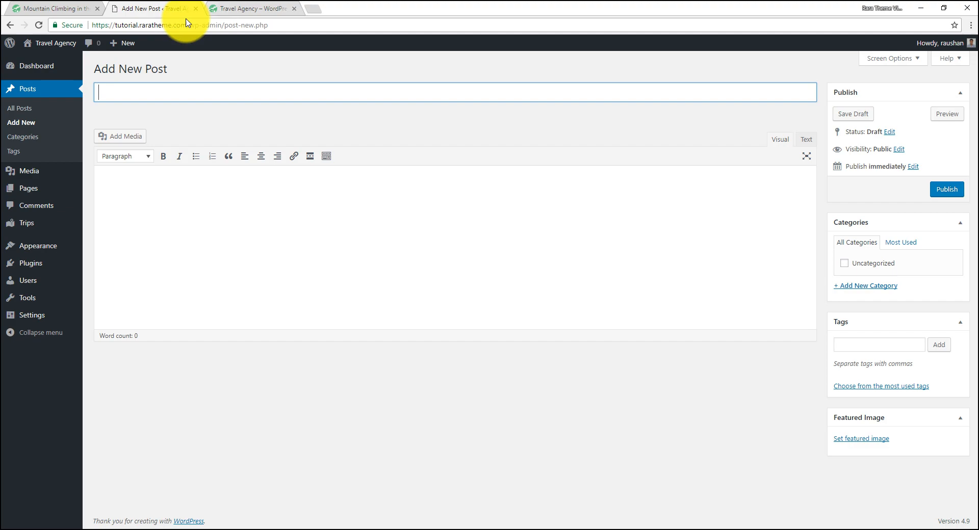
{"action": "right_click", "coordinate": [193, 88]}
{"action": "left_click", "coordinate": [231, 153]}
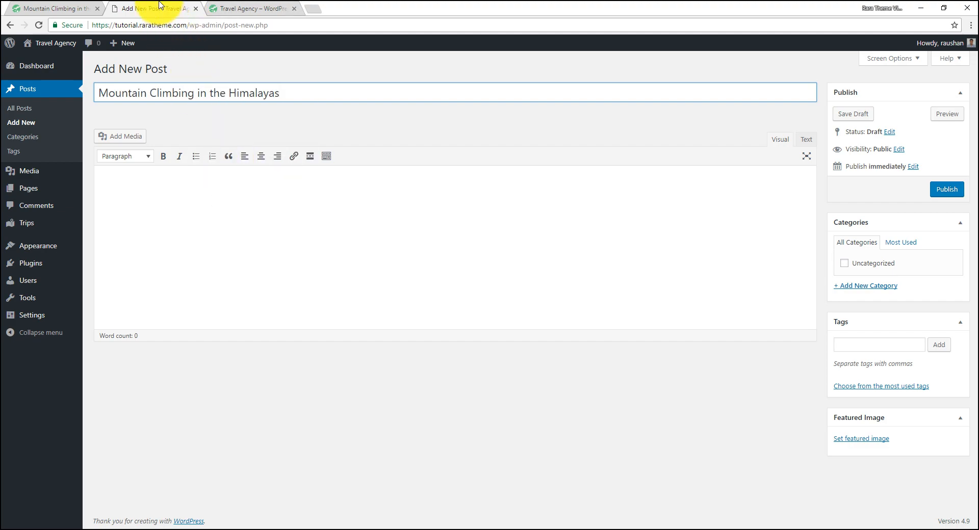
Copy the first five paragraphs of the demo's mountain climbing article into the new post's content
{"action": "left_click", "coordinate": [56, 8]}
{"action": "scroll", "coordinate": [415, 295], "scroll_direction": "down", "scroll_amount": 7}
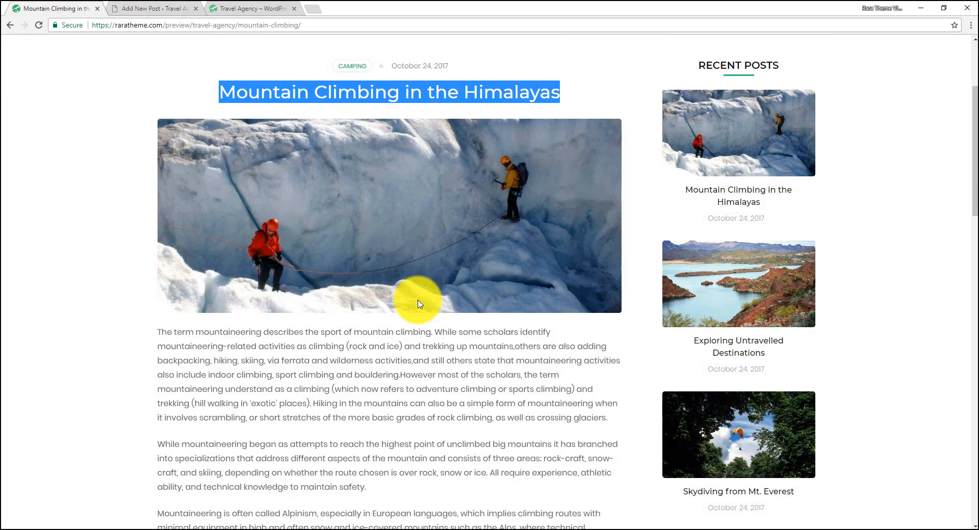
{"action": "left_click_drag", "start_coordinate": [155, 138], "coordinate": [532, 488]}
{"action": "right_click", "coordinate": [392, 229]}
{"action": "left_click", "coordinate": [404, 203]}
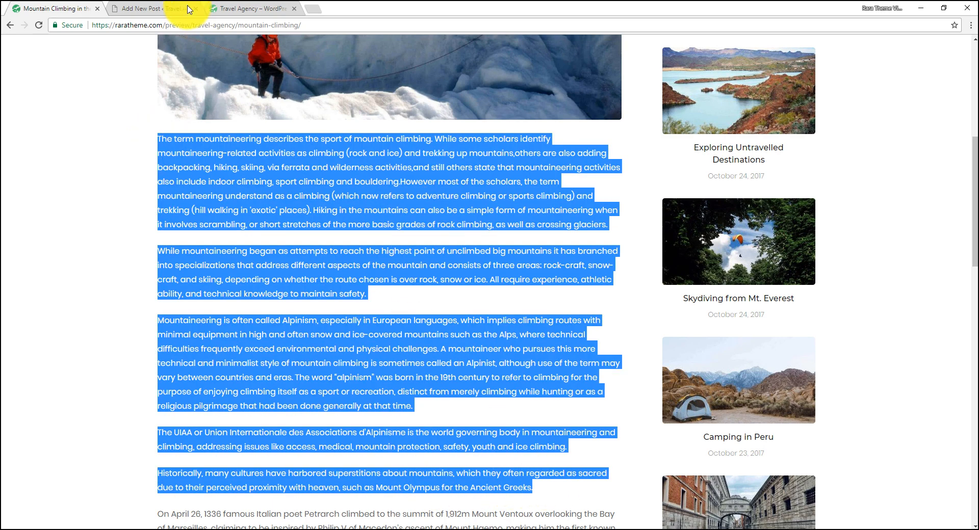
{"action": "left_click", "coordinate": [192, 8]}
{"action": "right_click", "coordinate": [169, 192]}
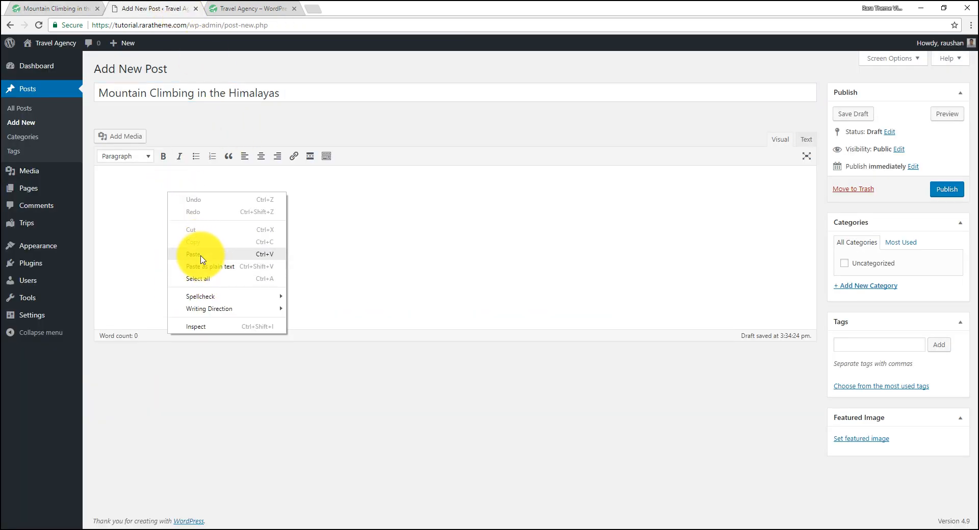
{"action": "left_click", "coordinate": [204, 257]}
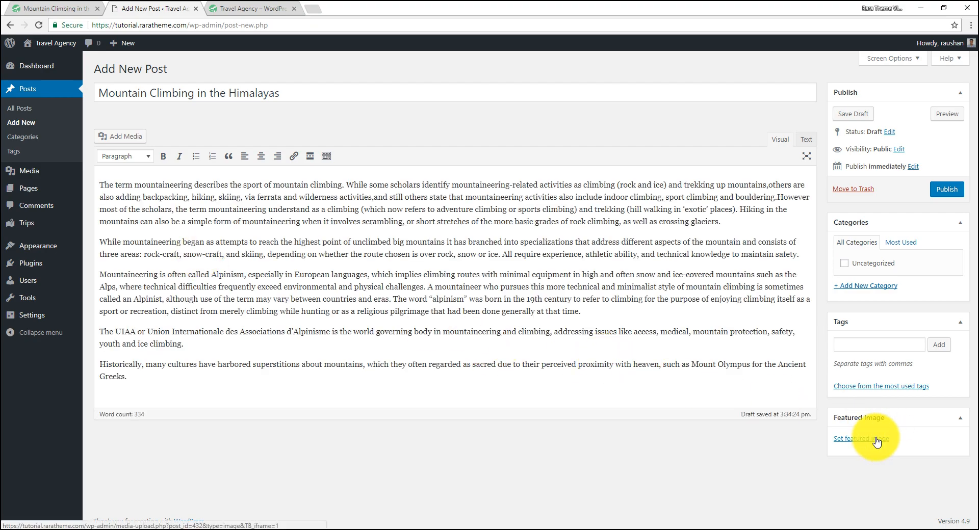
Set the autumn lake photo with yellow trees from the media library as the featured image and publish the post
{"action": "left_click", "coordinate": [877, 442]}
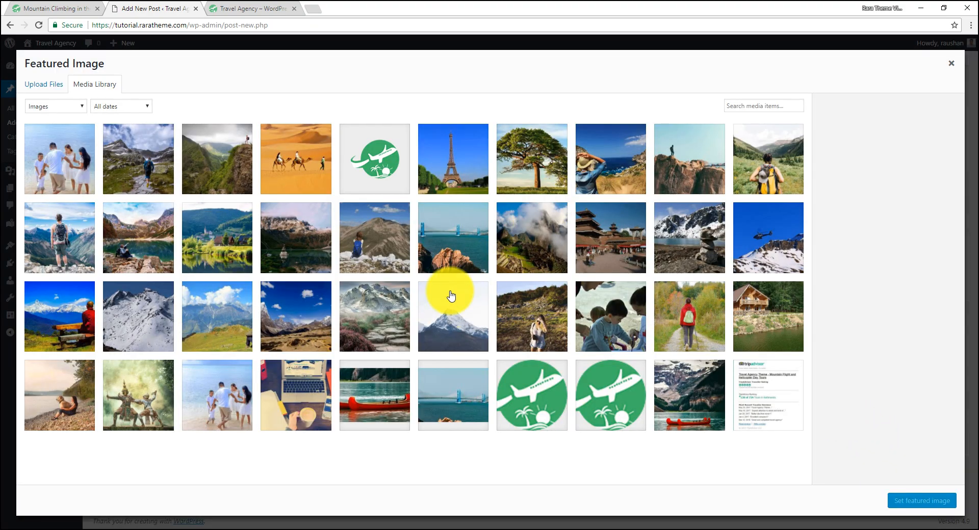
{"action": "scroll", "coordinate": [453, 312], "scroll_direction": "down", "scroll_amount": 6}
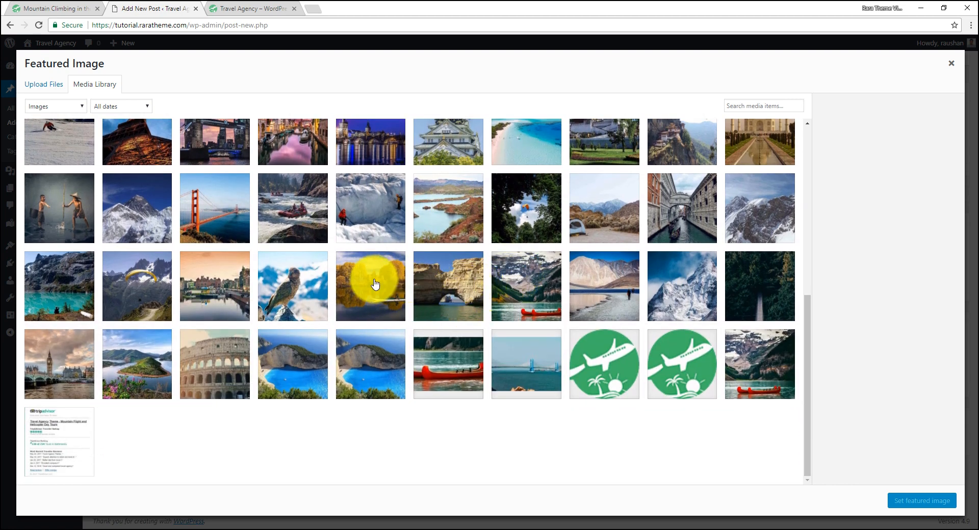
{"action": "left_click", "coordinate": [375, 284]}
{"action": "left_click", "coordinate": [921, 500]}
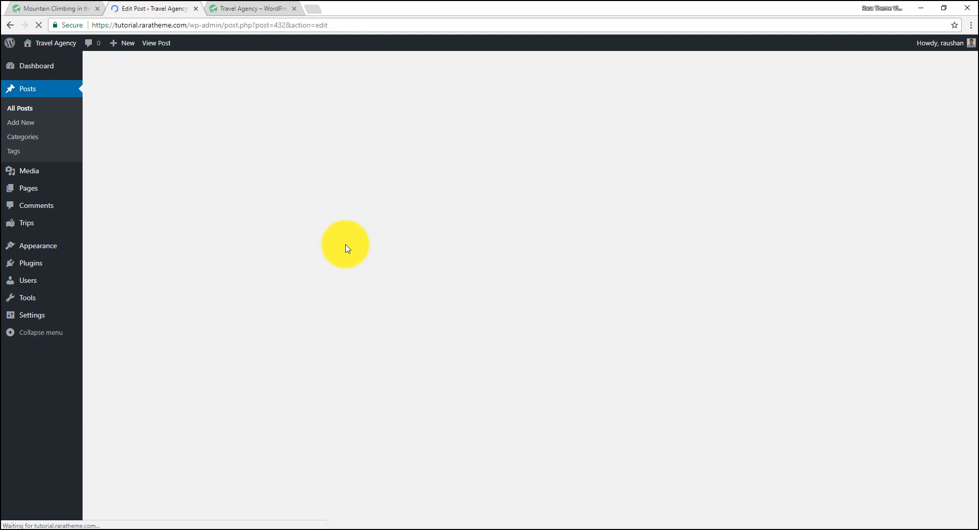
Return to the dashboard, open the site's home page and look through its sections down to the latest articles
{"action": "mouse_move", "coordinate": [51, 44]}
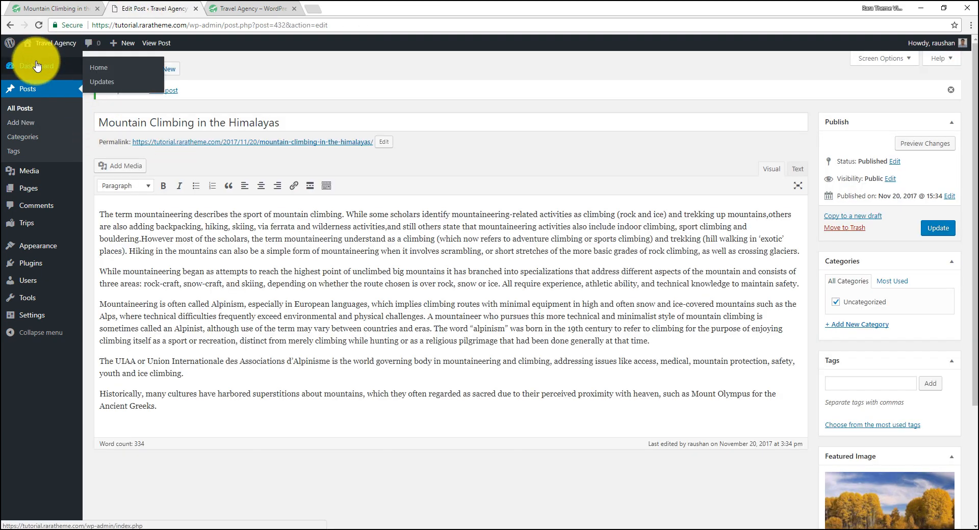
{"action": "left_click", "coordinate": [36, 66]}
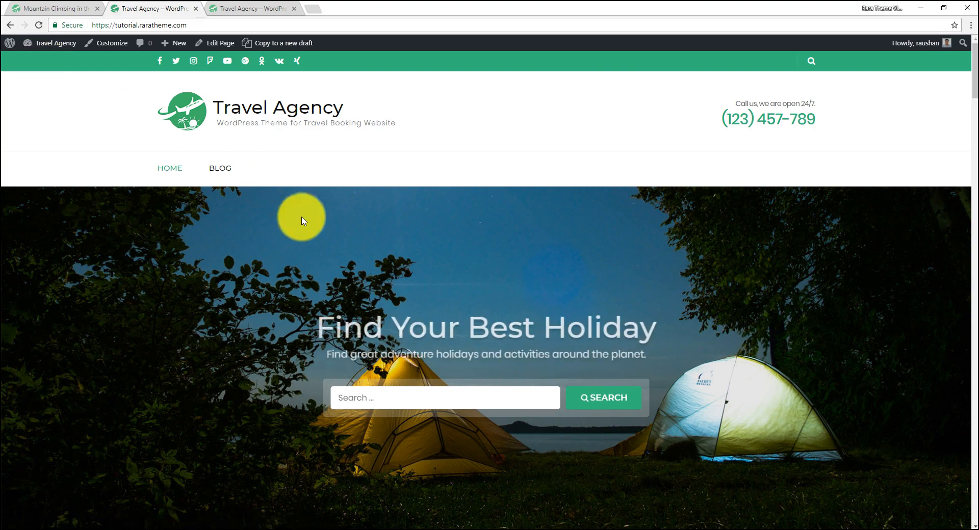
{"action": "scroll", "coordinate": [357, 225], "scroll_direction": "down", "scroll_amount": 10}
{"action": "scroll", "coordinate": [376, 249], "scroll_direction": "down", "scroll_amount": 20}
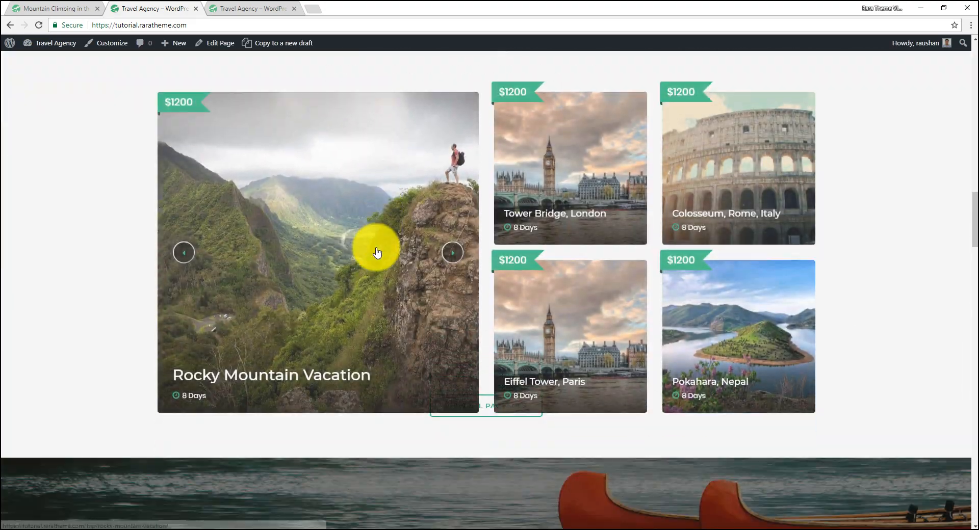
{"action": "scroll", "coordinate": [368, 254], "scroll_direction": "down", "scroll_amount": 20}
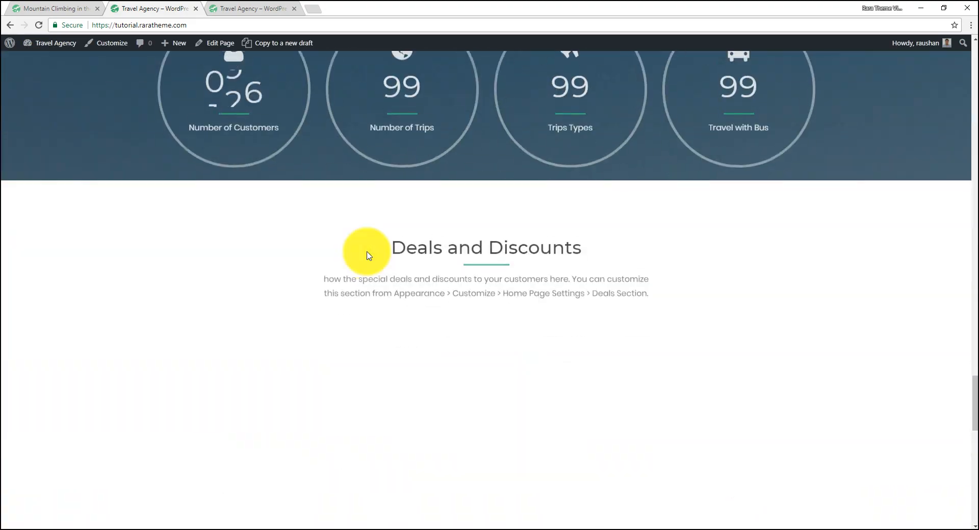
{"action": "scroll", "coordinate": [368, 256], "scroll_direction": "down", "scroll_amount": 5}
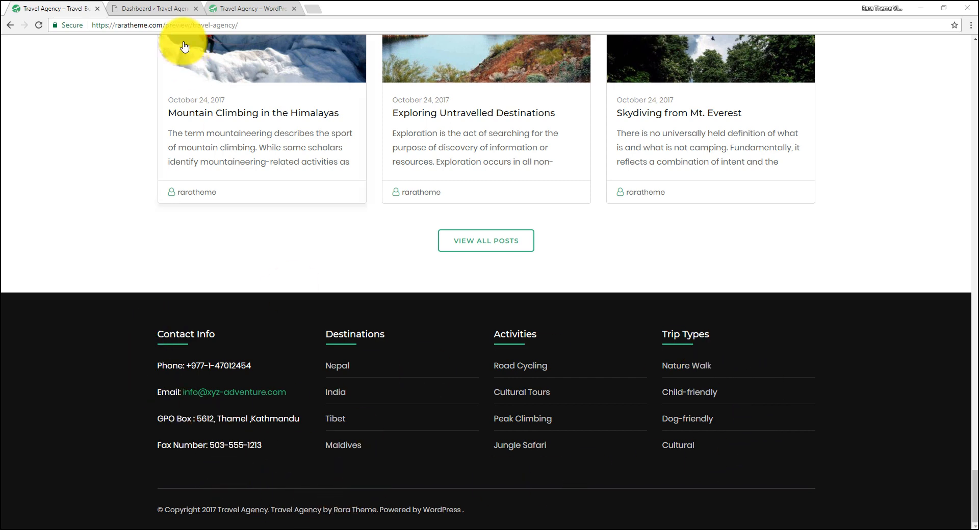
Open the widget settings, check the demo's footer layout and add a Text widget to the Footer One area
{"action": "left_click", "coordinate": [149, 6]}
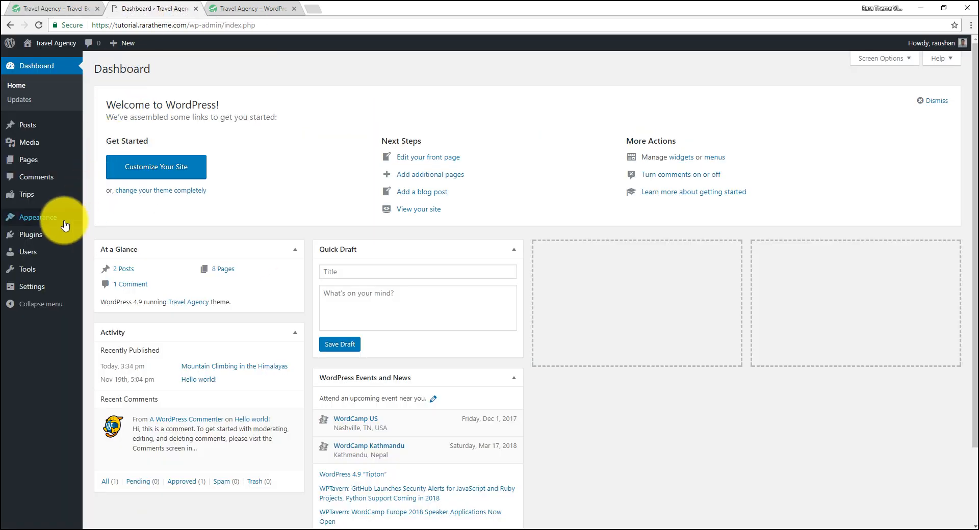
{"action": "mouse_move", "coordinate": [42, 219]}
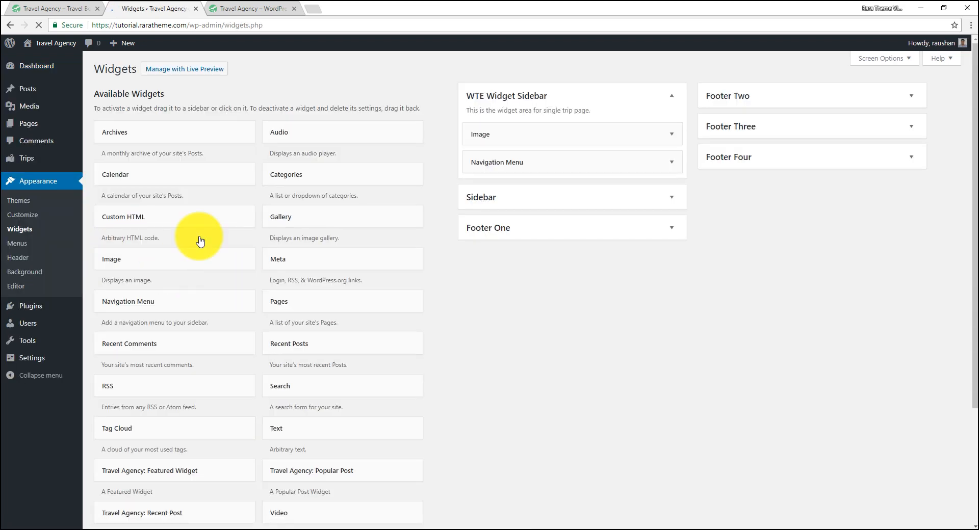
{"action": "left_click", "coordinate": [46, 8]}
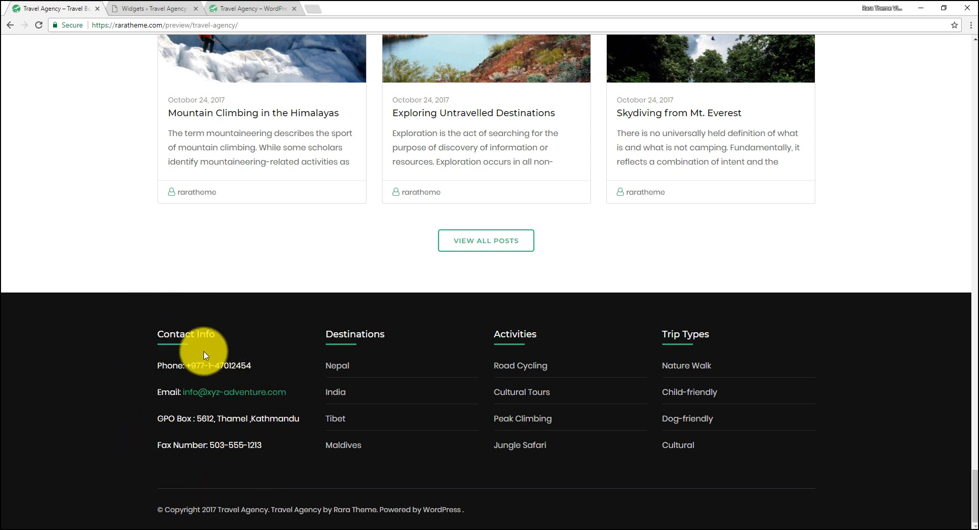
{"action": "left_click", "coordinate": [153, 5]}
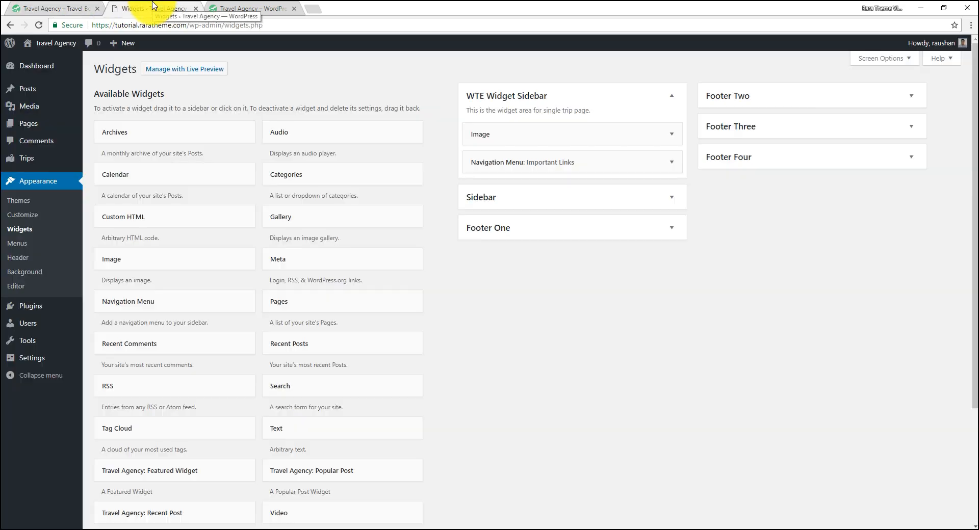
{"action": "left_click", "coordinate": [547, 230]}
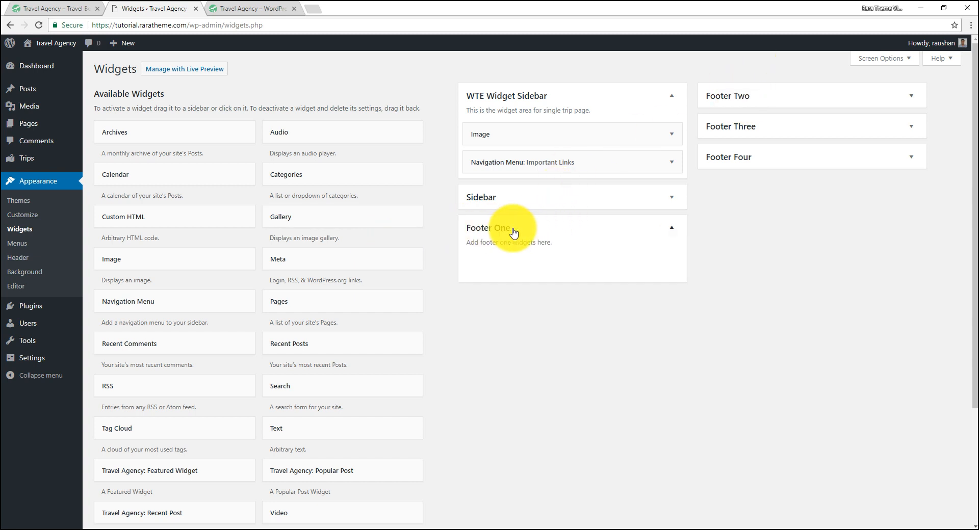
{"action": "left_click_drag", "start_coordinate": [349, 431], "coordinate": [533, 282]}
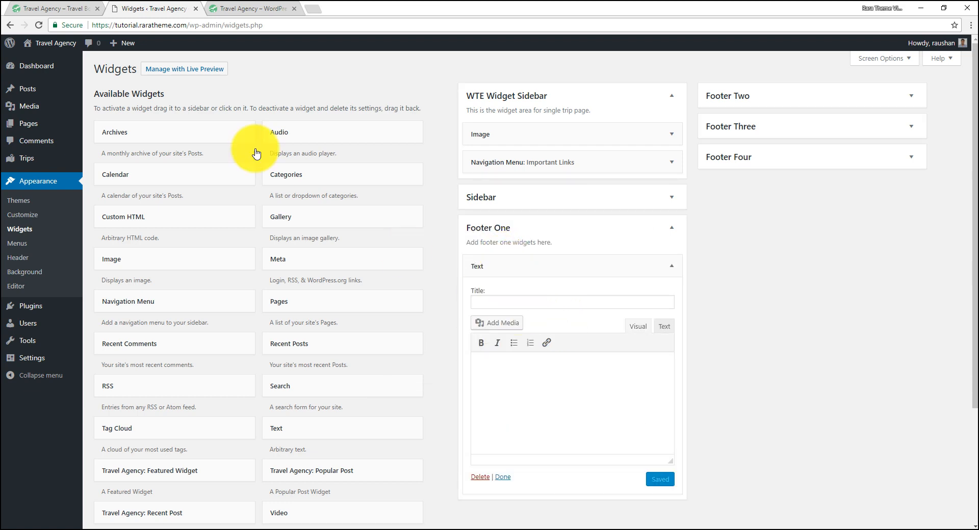
Copy the phone, email, address and fax lines from the demo's footer into the Footer One text widget's content
{"action": "left_click", "coordinate": [89, 9]}
{"action": "left_click_drag", "start_coordinate": [278, 454], "coordinate": [174, 368]}
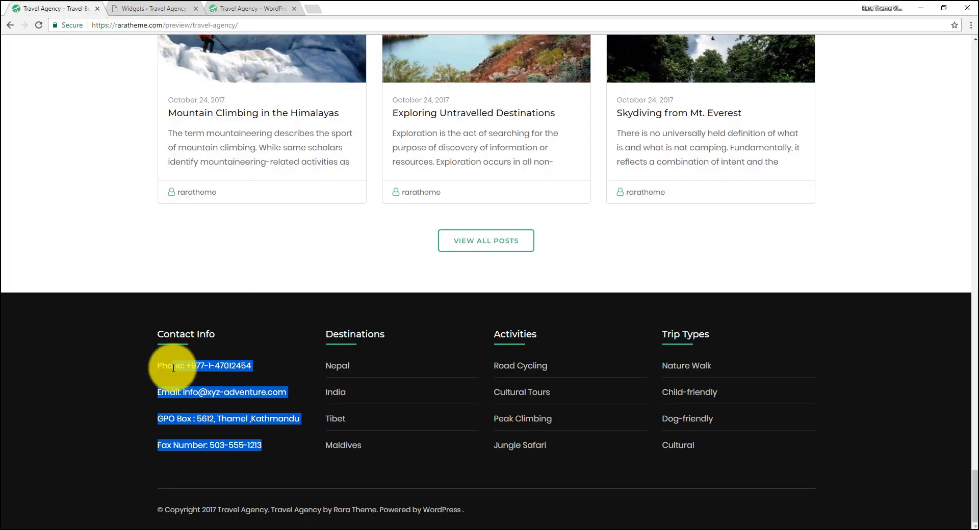
{"action": "right_click", "coordinate": [174, 368]}
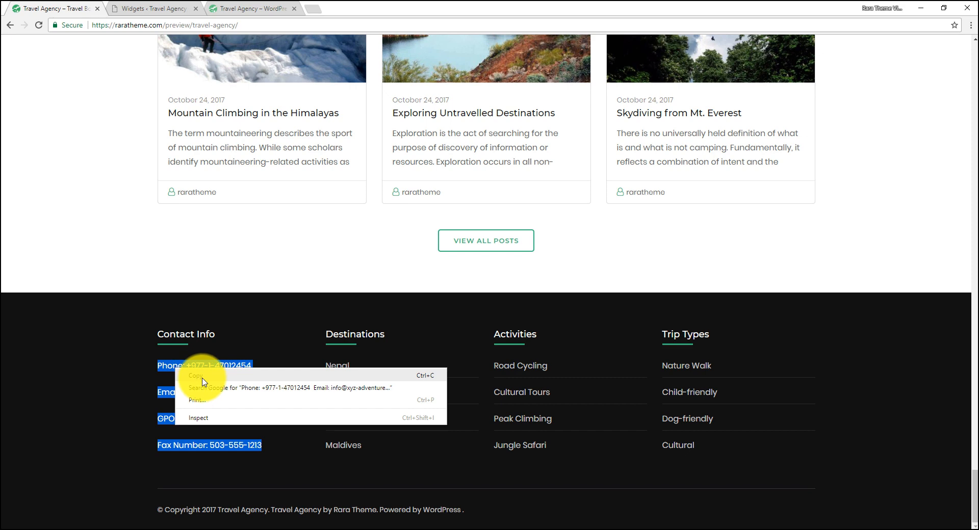
{"action": "left_click", "coordinate": [199, 376]}
{"action": "left_click", "coordinate": [122, 9]}
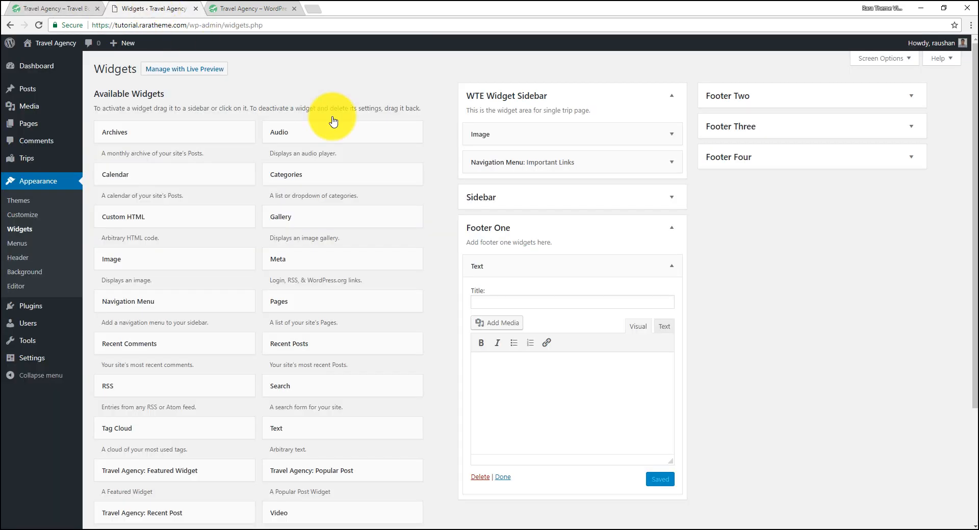
{"action": "right_click", "coordinate": [512, 368]}
{"action": "left_click", "coordinate": [536, 430]}
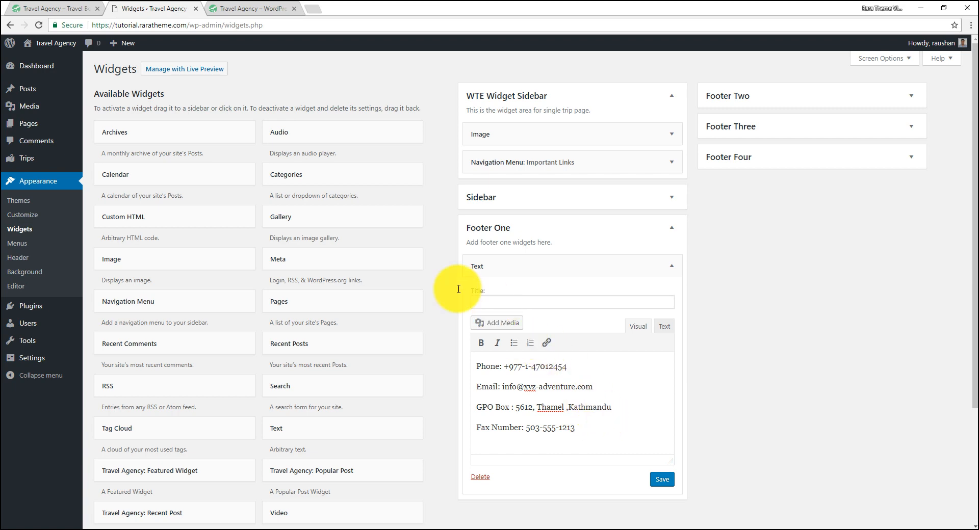
Copy the demo's "Contact Info" heading into the text widget's title, save the widget and compare the site's footer with the demo
{"action": "left_click", "coordinate": [56, 8]}
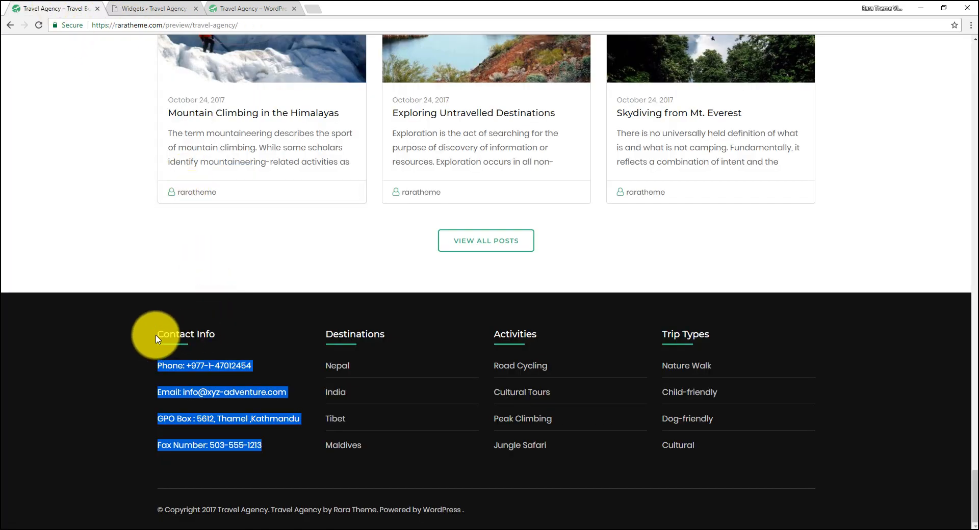
{"action": "left_click_drag", "start_coordinate": [156, 339], "coordinate": [225, 335]}
{"action": "right_click", "coordinate": [224, 322]}
{"action": "left_click", "coordinate": [253, 327]}
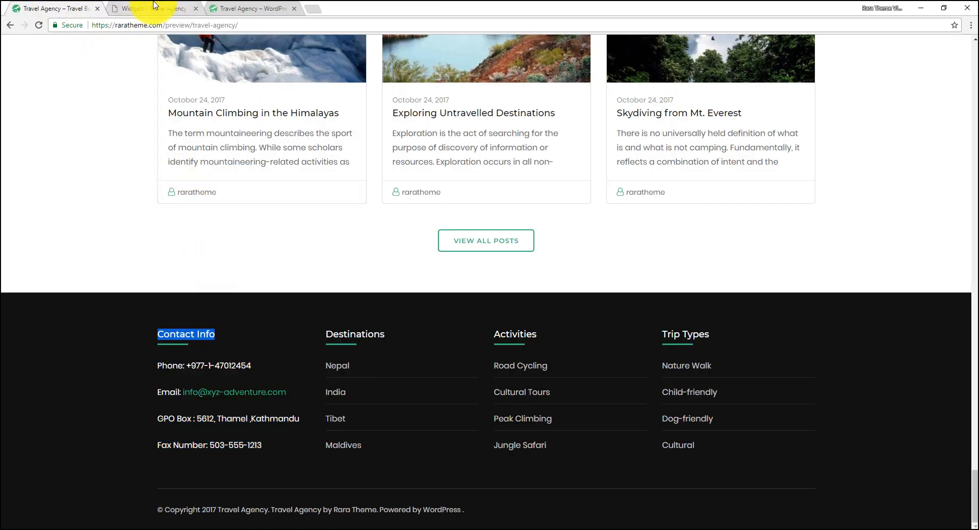
{"action": "left_click", "coordinate": [150, 9]}
{"action": "right_click", "coordinate": [479, 302]}
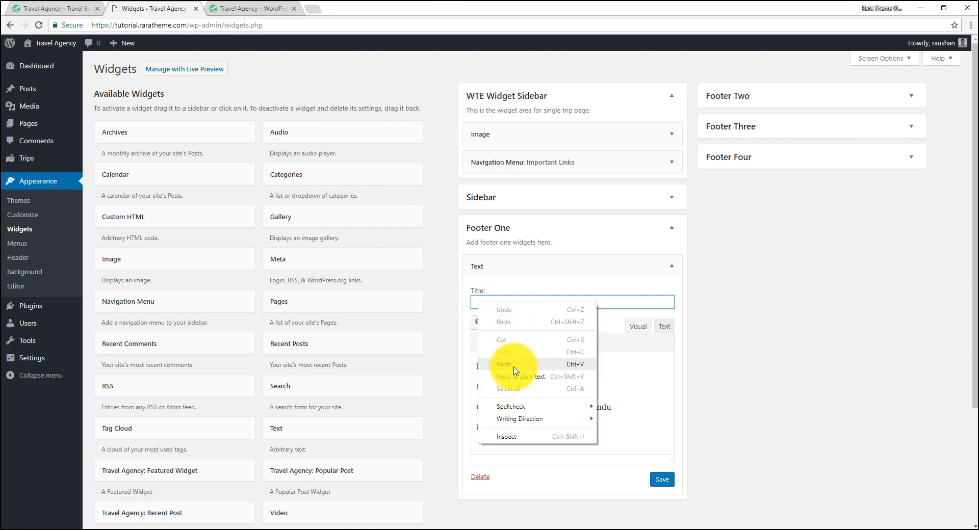
{"action": "left_click", "coordinate": [515, 365]}
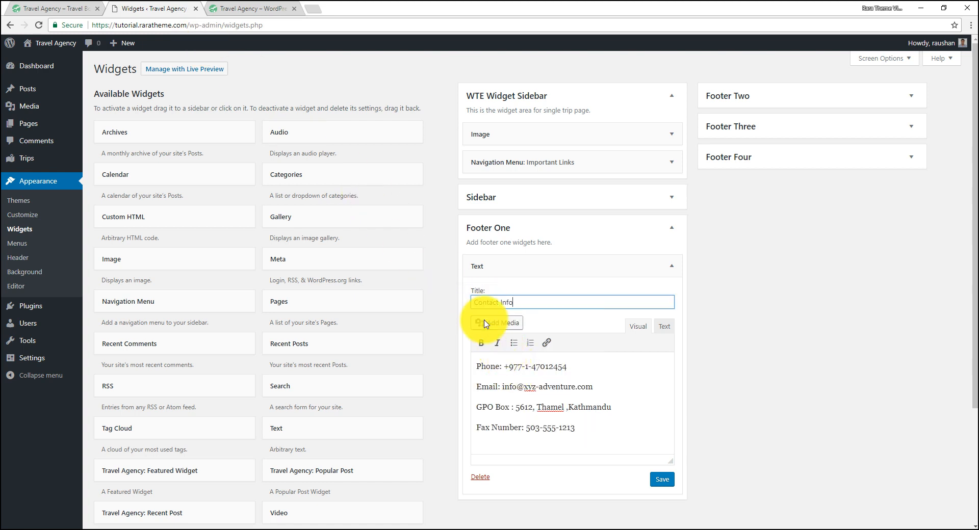
{"action": "left_click", "coordinate": [660, 479]}
{"action": "left_click", "coordinate": [249, 9]}
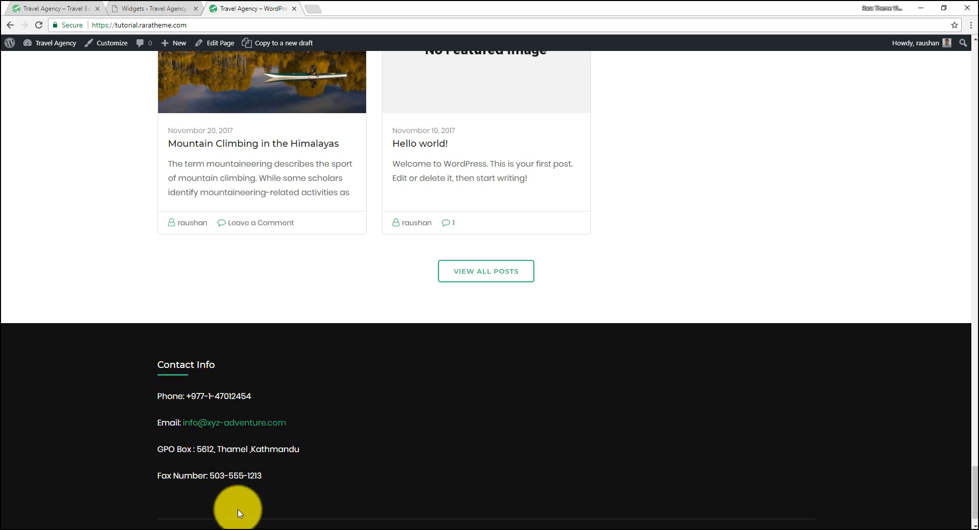
{"action": "left_click", "coordinate": [45, 9]}
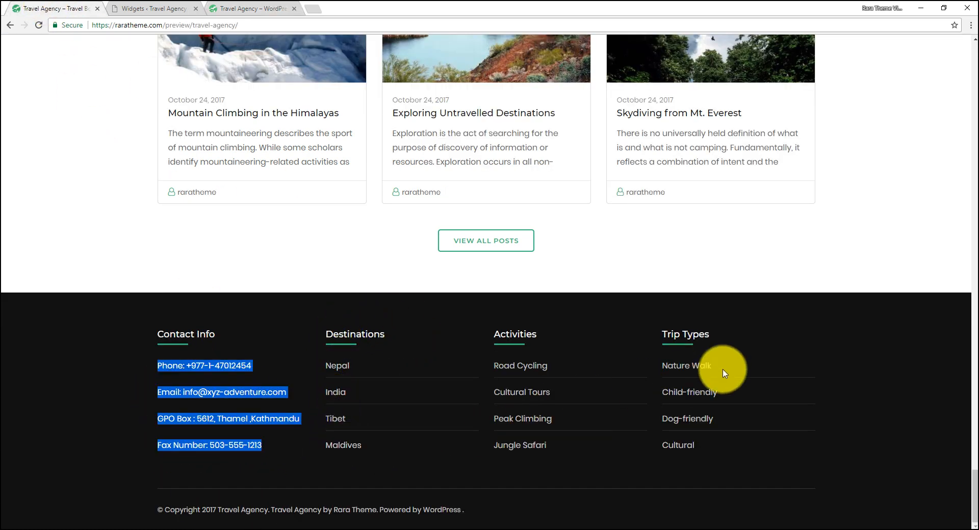
Return to the site's widget settings, find the Navigation Menu widget and add it to the Footer Two area
{"action": "left_click", "coordinate": [151, 6]}
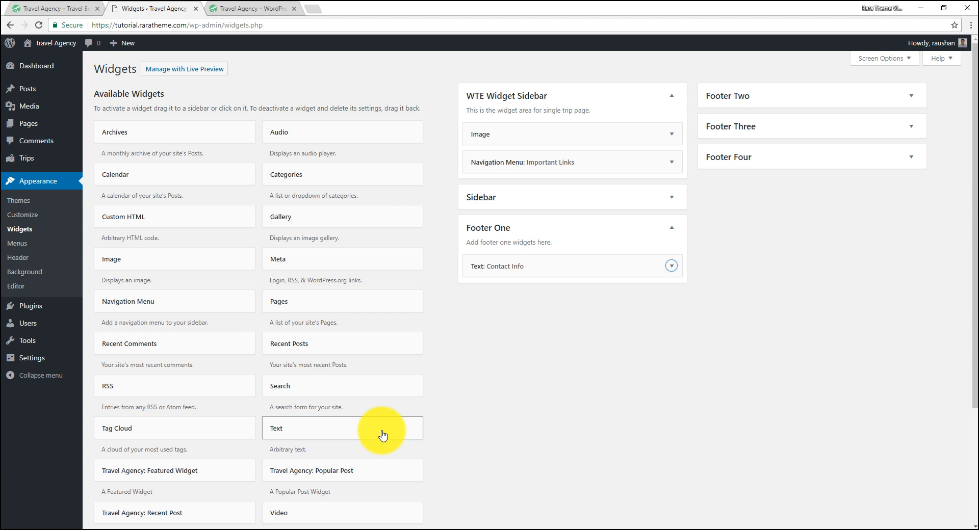
{"action": "key", "text": "ctrl+f"}
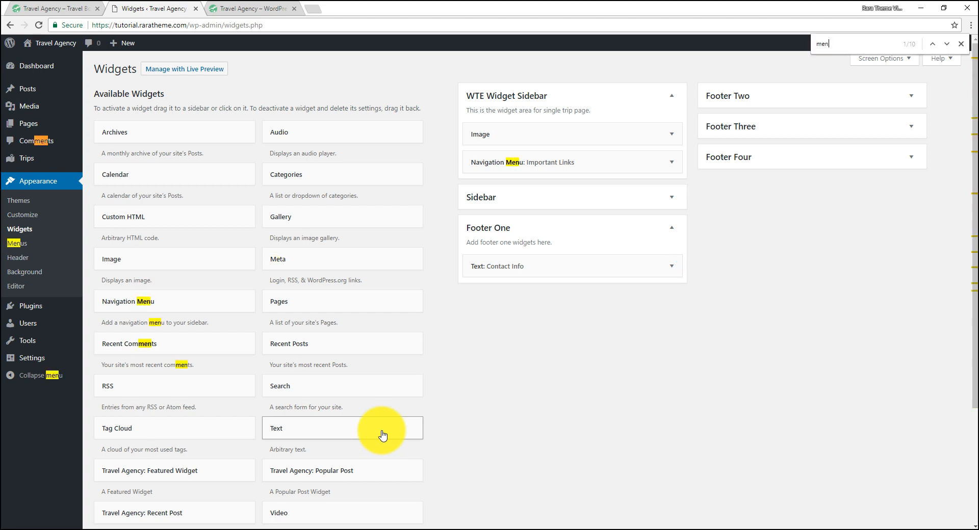
{"action": "left_click", "coordinate": [164, 305]}
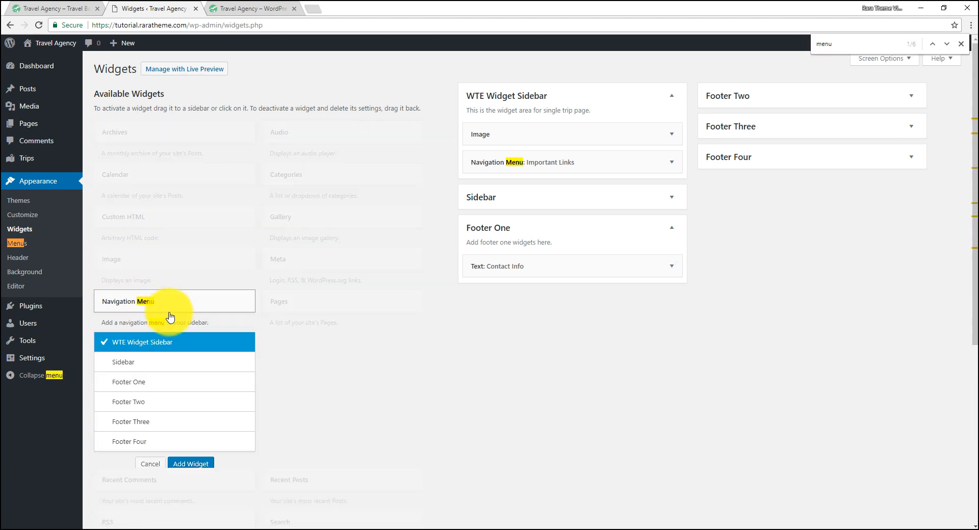
{"action": "left_click", "coordinate": [144, 406]}
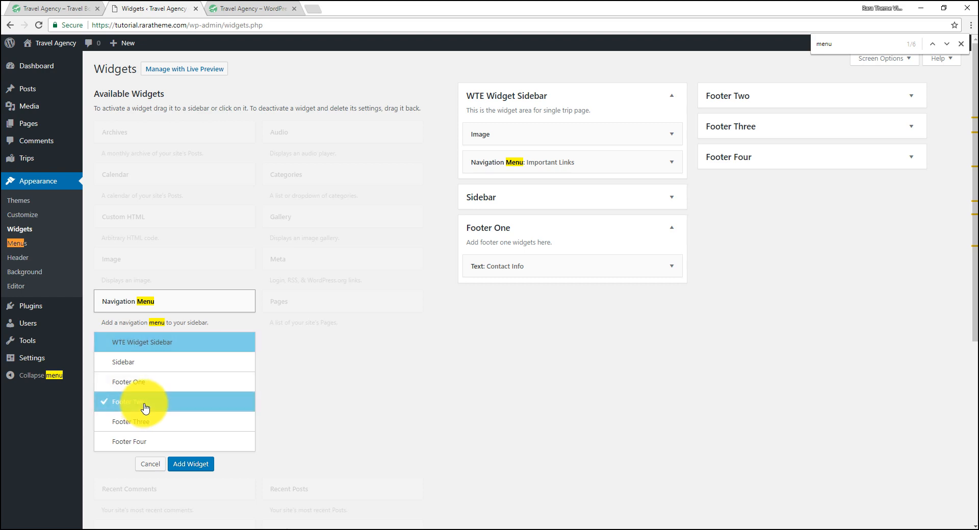
{"action": "left_click", "coordinate": [204, 464]}
Add a Navigation Menu widget to the Footer Three area and another to the Footer Four area
{"action": "left_click", "coordinate": [157, 316]}
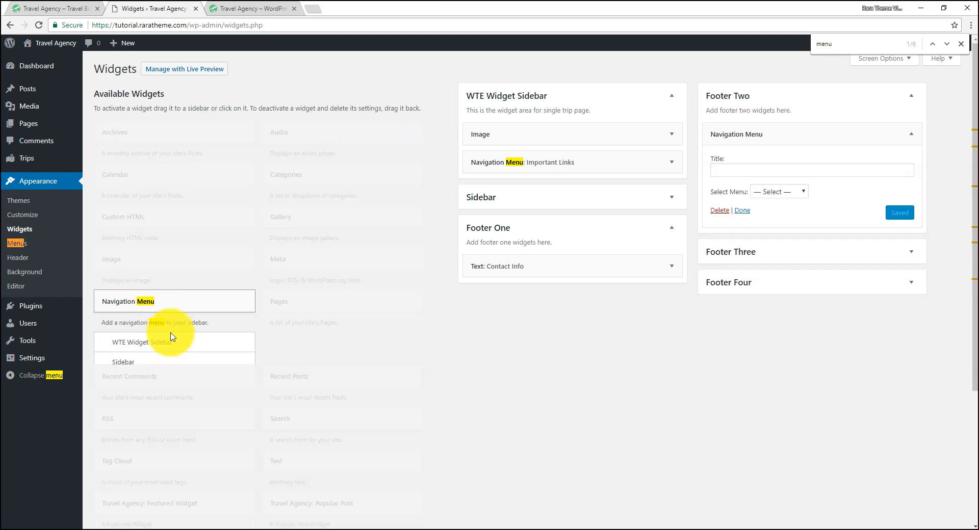
{"action": "left_click", "coordinate": [172, 424]}
{"action": "left_click", "coordinate": [193, 468]}
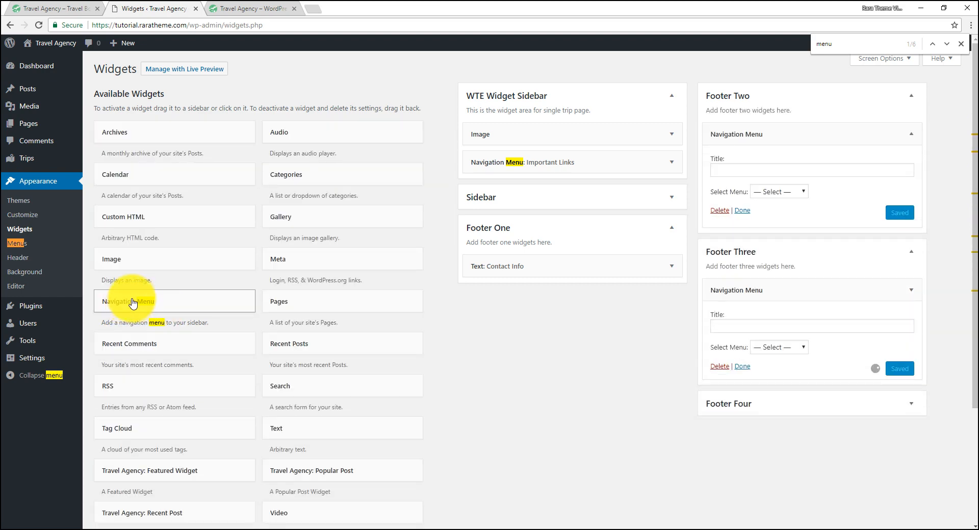
{"action": "left_click", "coordinate": [136, 302]}
{"action": "left_click", "coordinate": [154, 442]}
{"action": "left_click", "coordinate": [184, 472]}
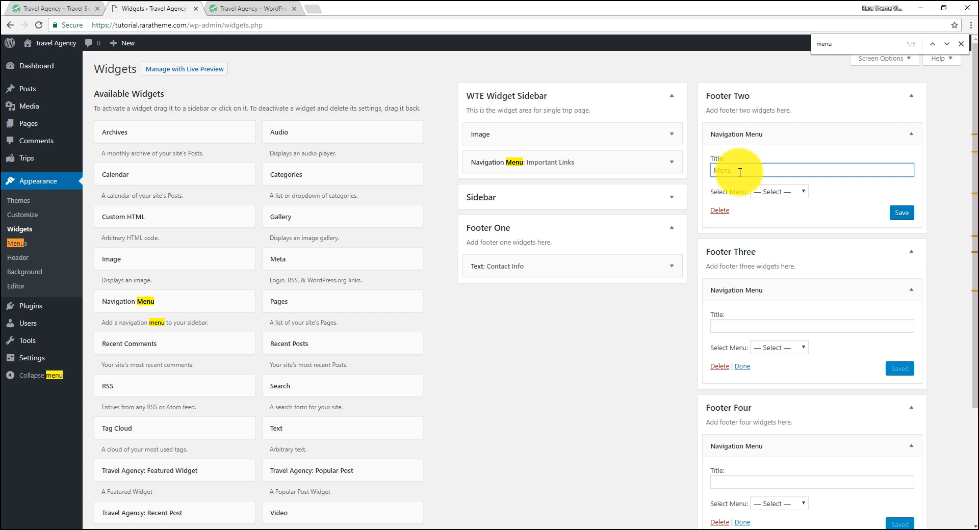
Title the Footer Two, Three and Four menu widgets "Menu 1", "Menu 2" and "Menu 3", assign Primary Menu to each and save them
{"action": "left_click", "coordinate": [758, 194]}
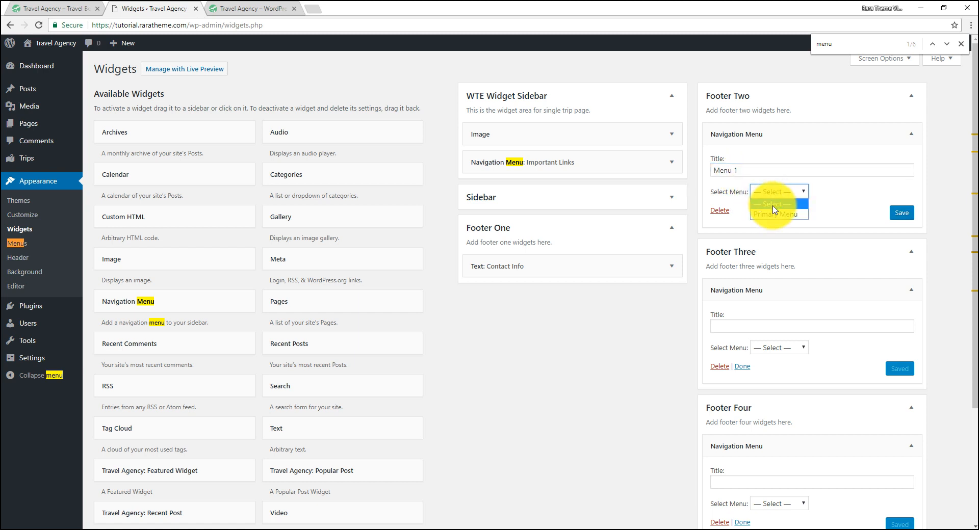
{"action": "left_click", "coordinate": [774, 214]}
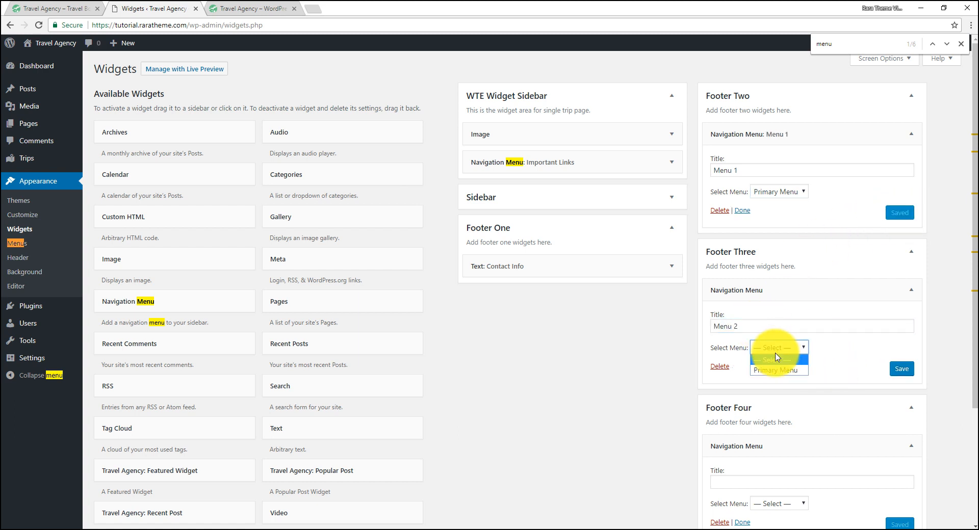
{"action": "left_click", "coordinate": [770, 371]}
{"action": "left_click", "coordinate": [900, 369]}
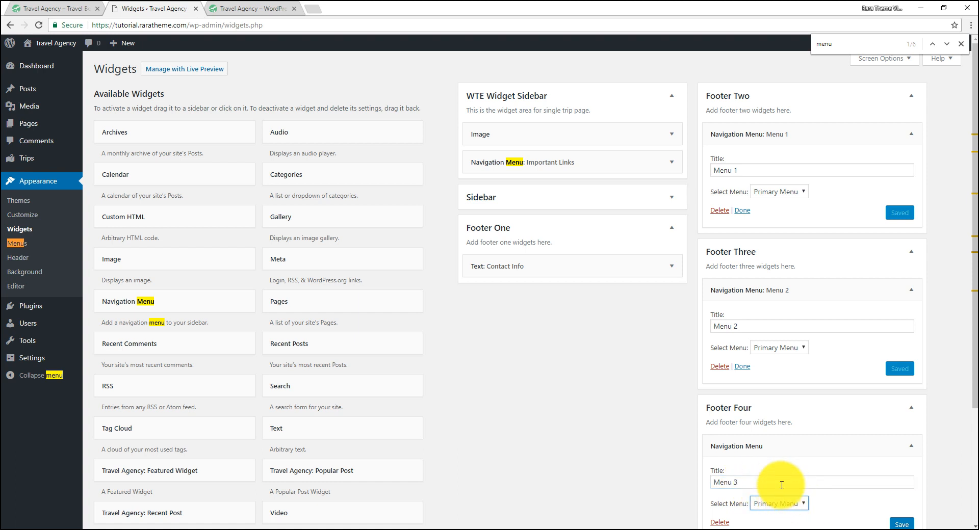
{"action": "scroll", "coordinate": [836, 476], "scroll_direction": "down", "scroll_amount": 2}
{"action": "left_click", "coordinate": [901, 423]}
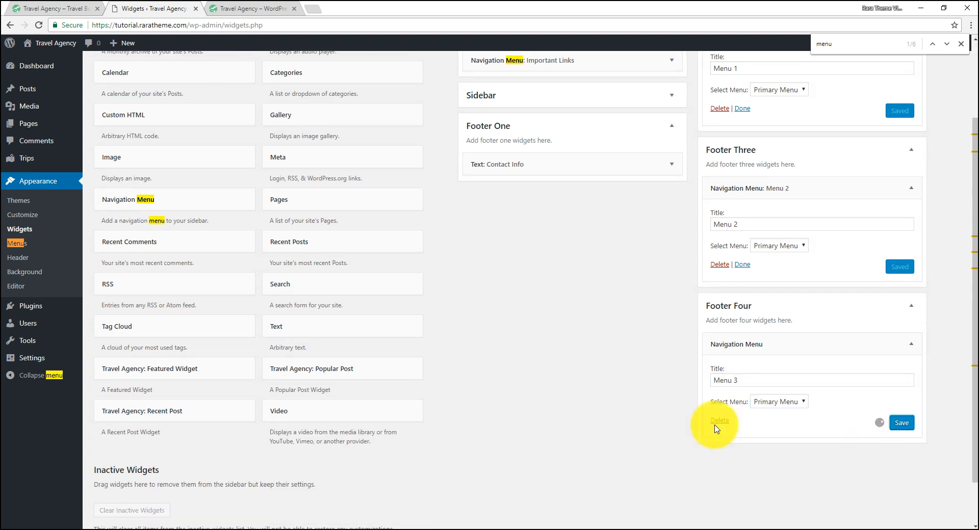
Reload the site's home page, check the footer menu columns and review the page's sections from the header down to the footer
{"action": "left_click", "coordinate": [237, 6]}
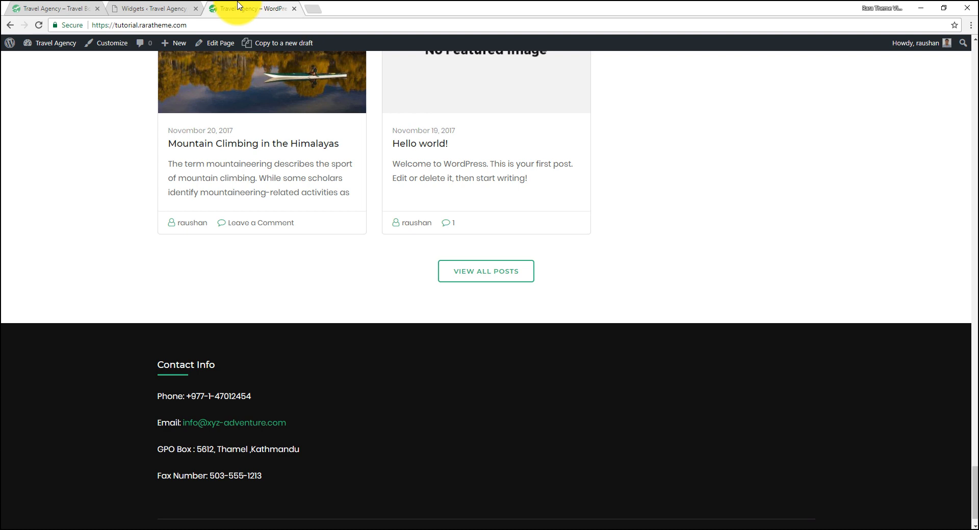
{"action": "left_click", "coordinate": [38, 25]}
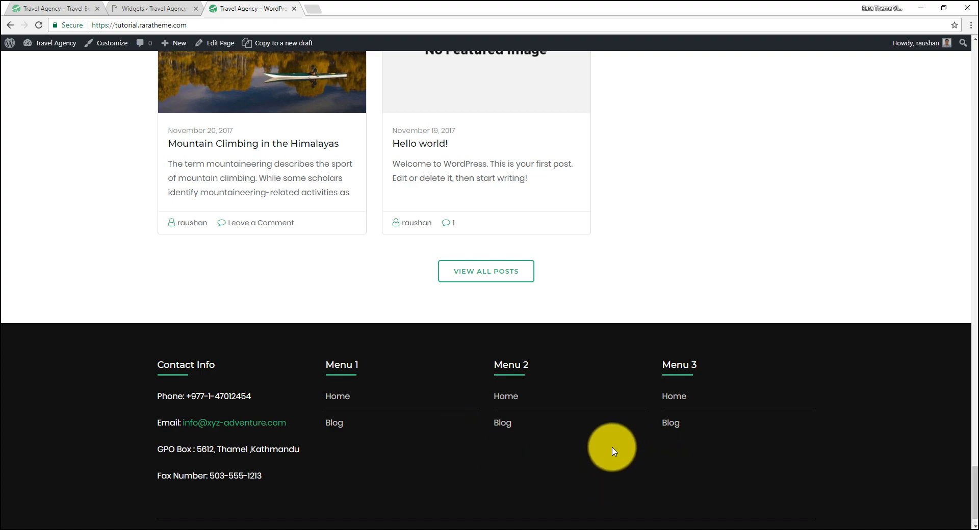
{"action": "scroll", "coordinate": [613, 451], "scroll_direction": "up", "scroll_amount": 15}
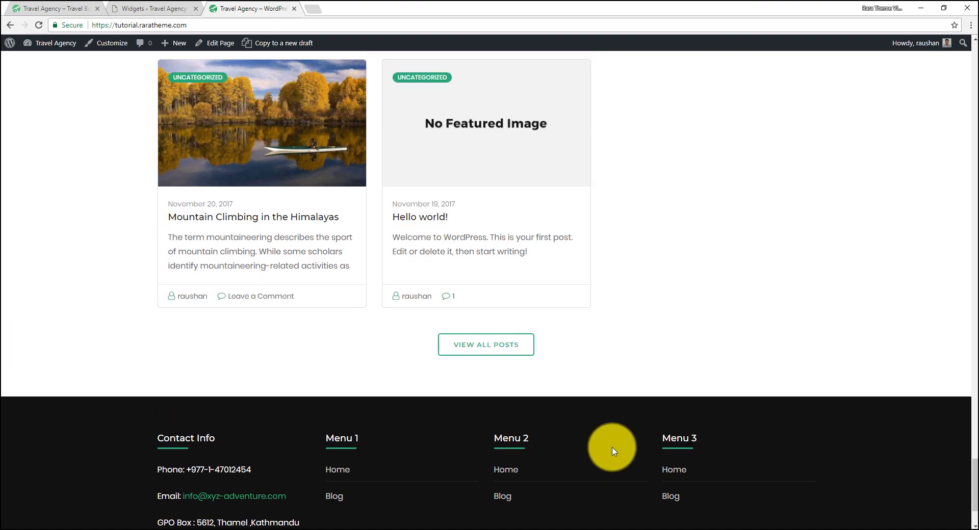
{"action": "scroll", "coordinate": [613, 452], "scroll_direction": "up", "scroll_amount": 15}
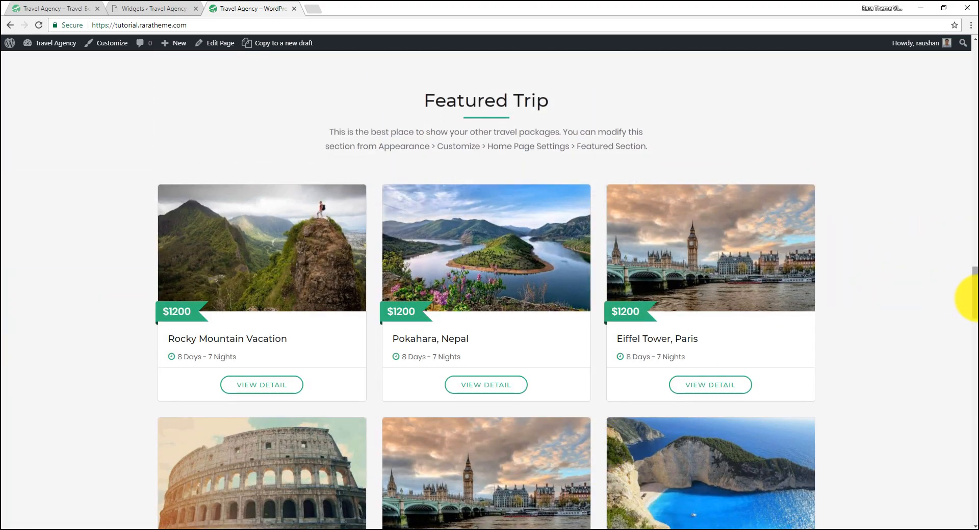
{"action": "left_click_drag", "start_coordinate": [974, 294], "coordinate": [957, 63]}
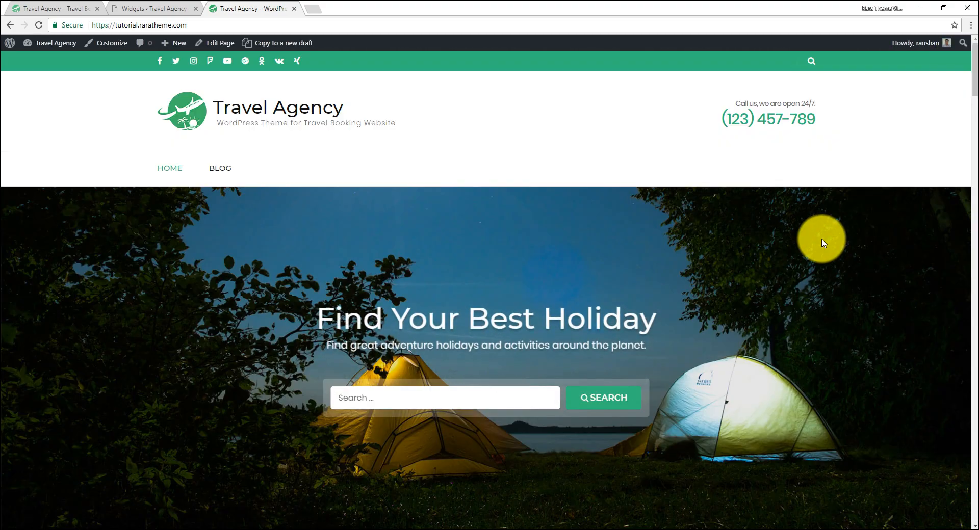
{"action": "scroll", "coordinate": [823, 241], "scroll_direction": "down", "scroll_amount": 10}
{"action": "scroll", "coordinate": [823, 240], "scroll_direction": "down", "scroll_amount": 20}
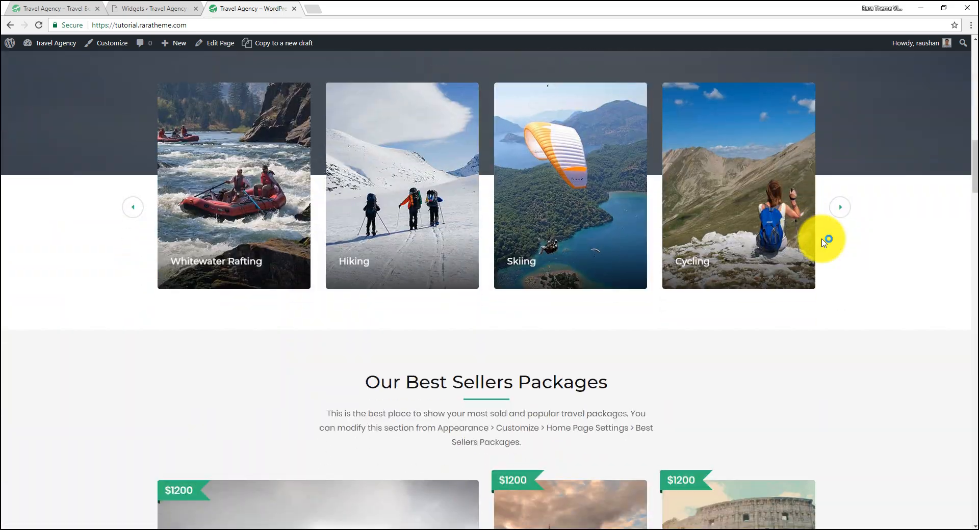
{"action": "scroll", "coordinate": [822, 241], "scroll_direction": "down", "scroll_amount": 20}
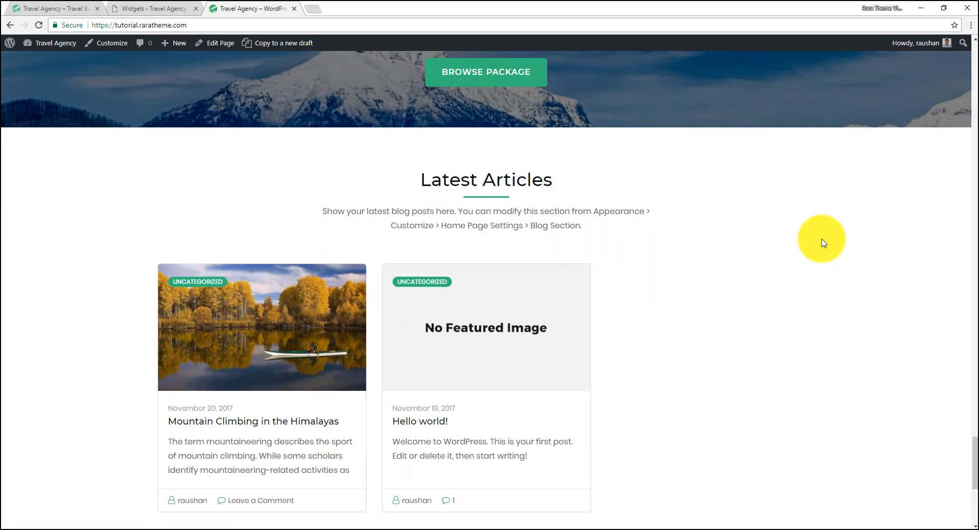
{"action": "scroll", "coordinate": [822, 241], "scroll_direction": "down", "scroll_amount": 6}
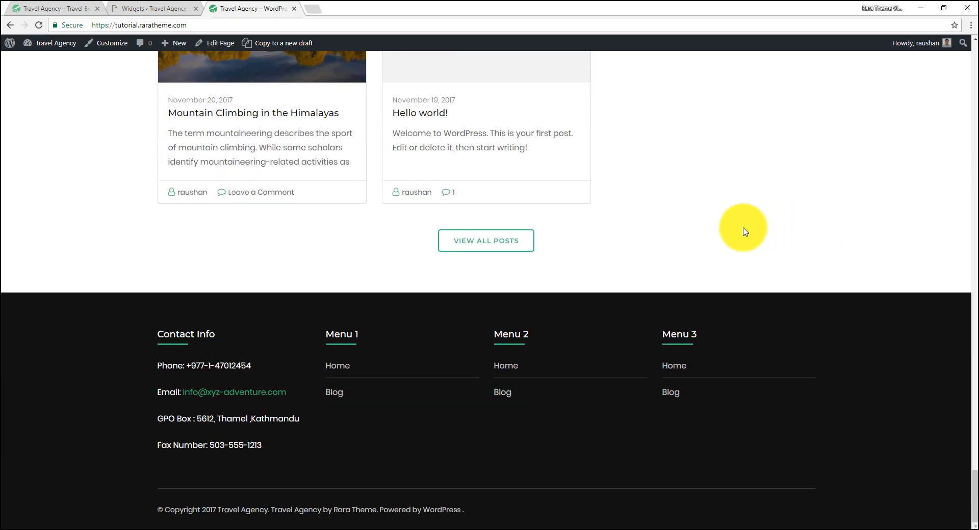
On the theme demo, open the Destination page, look through its destination tiles and examine the Nepal page
{"action": "left_click", "coordinate": [58, 7]}
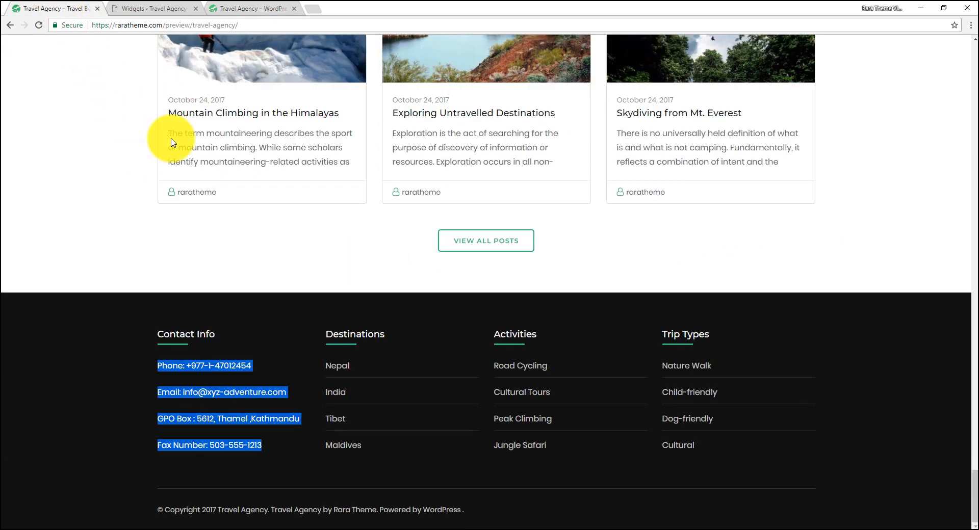
{"action": "scroll", "coordinate": [324, 218], "scroll_direction": "up", "scroll_amount": 15}
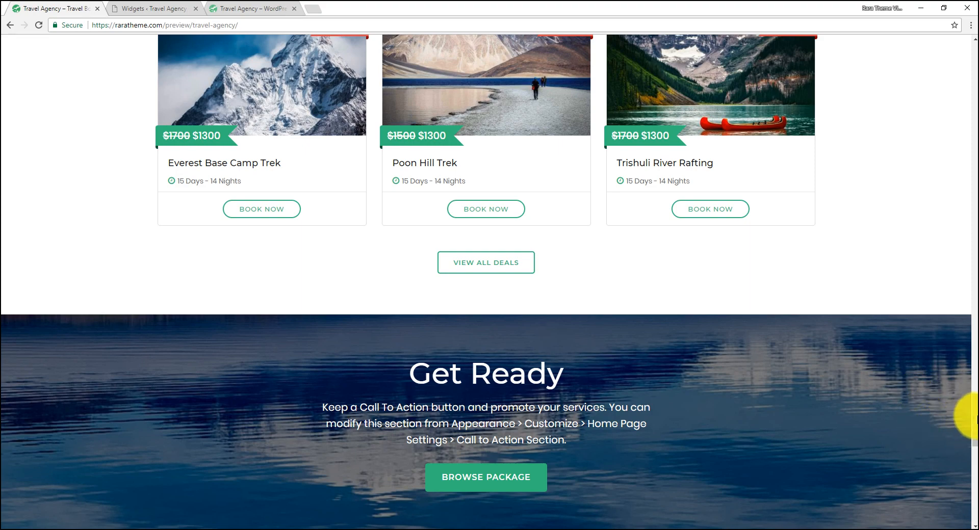
{"action": "left_click_drag", "start_coordinate": [971, 412], "coordinate": [972, 51]}
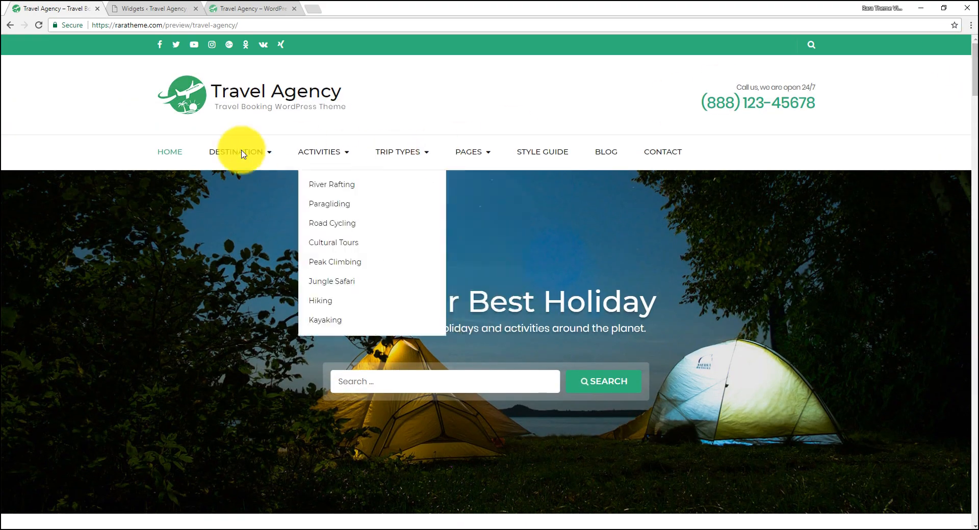
{"action": "mouse_move", "coordinate": [218, 149]}
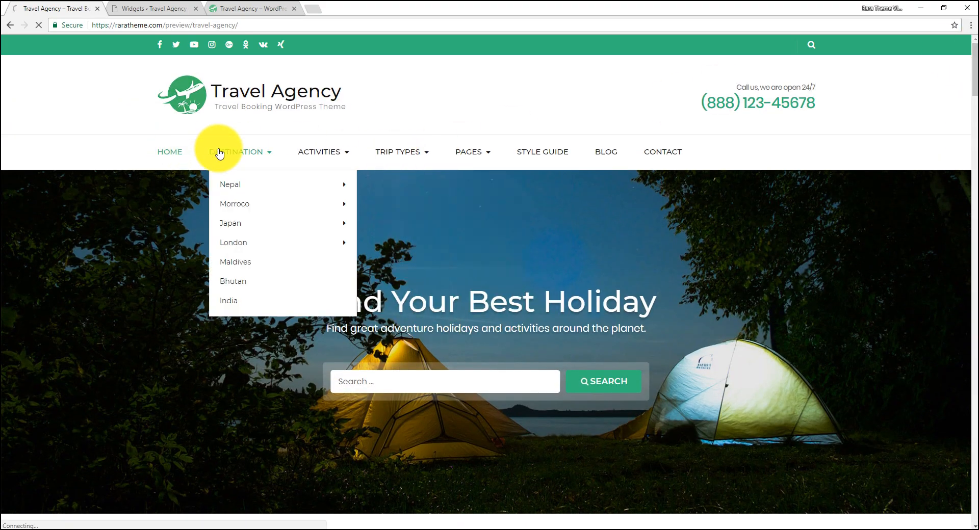
{"action": "scroll", "coordinate": [376, 361], "scroll_direction": "down", "scroll_amount": 15}
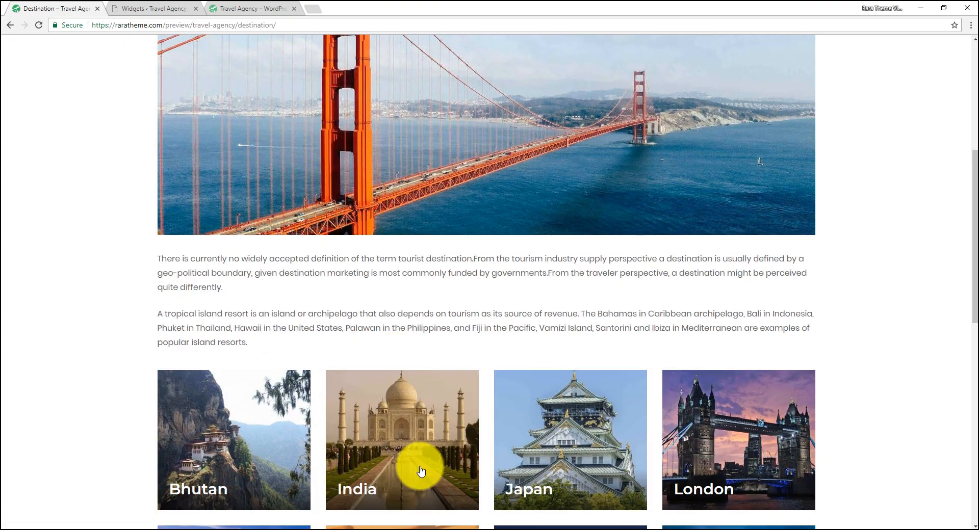
{"action": "scroll", "coordinate": [420, 439], "scroll_direction": "down", "scroll_amount": 5}
{"action": "scroll", "coordinate": [419, 403], "scroll_direction": "up", "scroll_amount": 7}
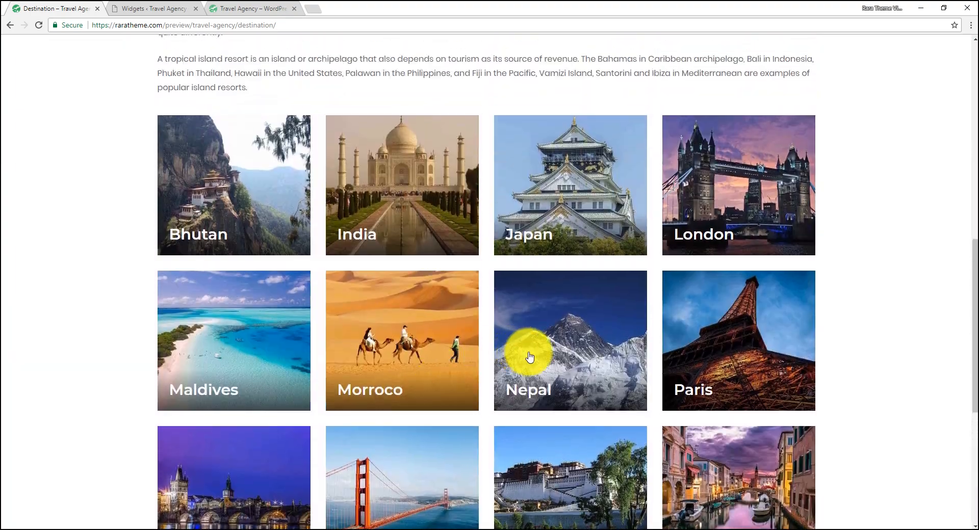
{"action": "left_click", "coordinate": [552, 342]}
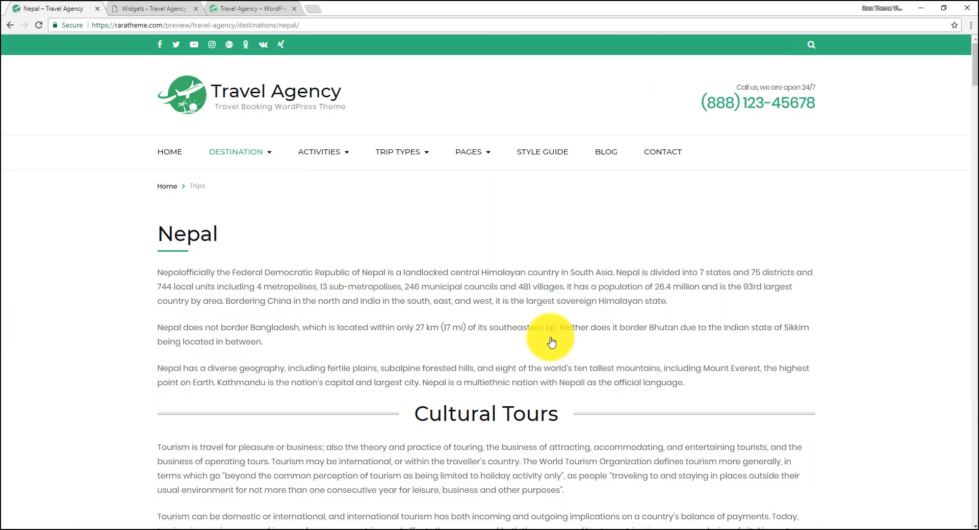
{"action": "scroll", "coordinate": [491, 408], "scroll_direction": "down", "scroll_amount": 15}
{"action": "scroll", "coordinate": [488, 434], "scroll_direction": "up", "scroll_amount": 15}
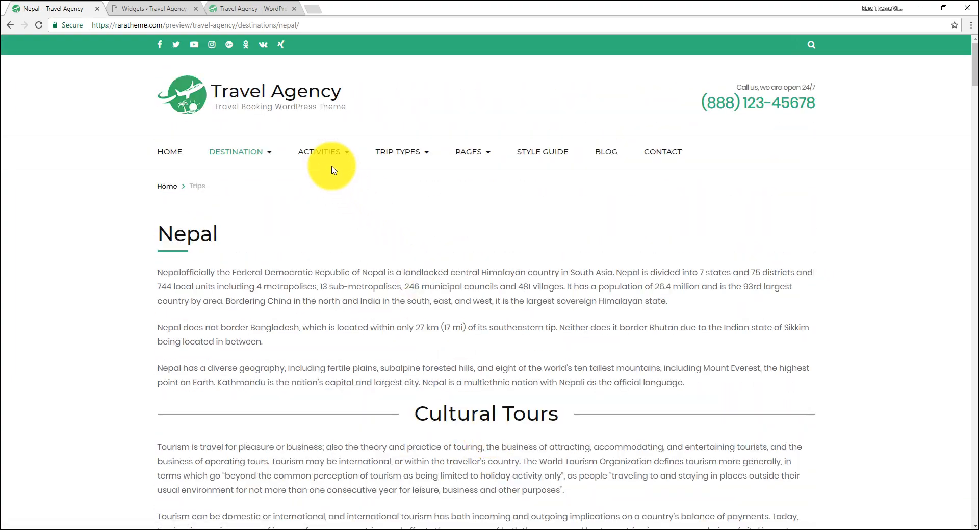
Open the demo's Activities page and look through the trips listed under Cultural Tours
{"action": "mouse_move", "coordinate": [316, 152]}
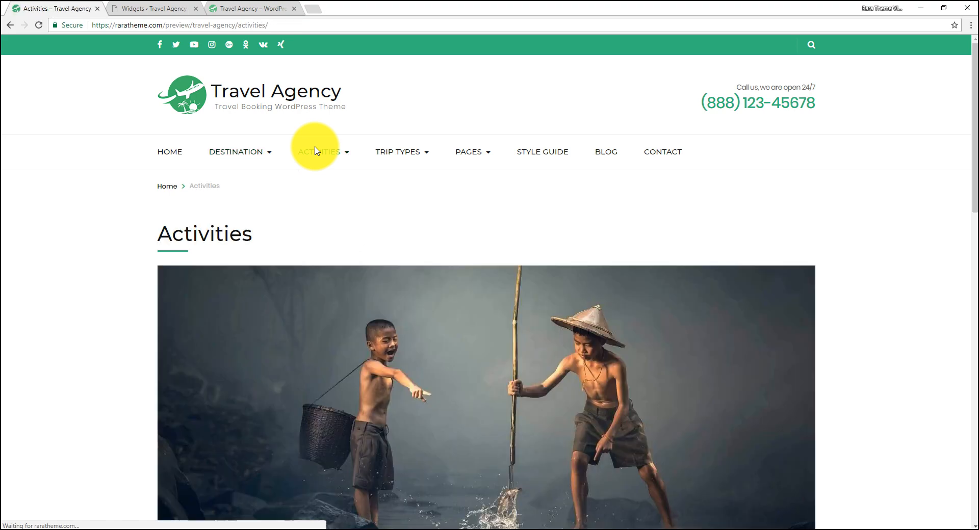
{"action": "scroll", "coordinate": [437, 386], "scroll_direction": "down", "scroll_amount": 10}
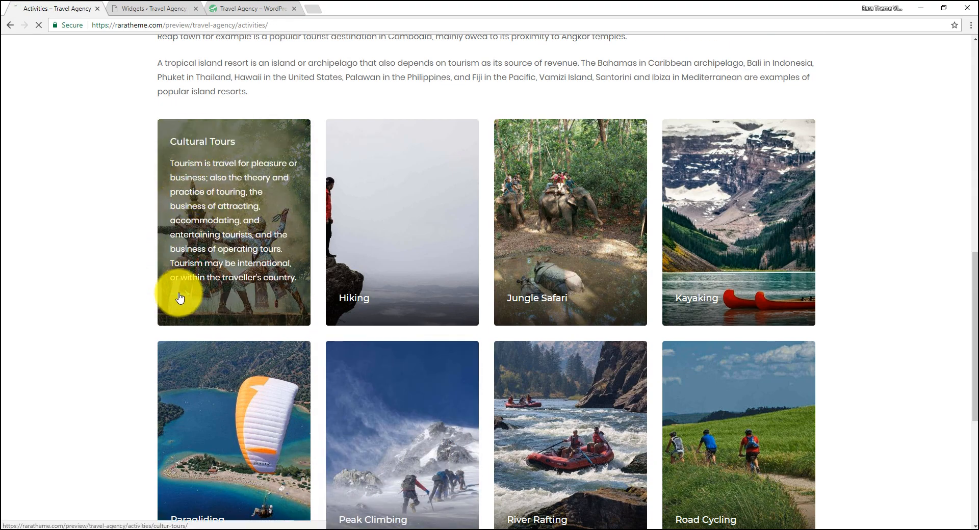
{"action": "scroll", "coordinate": [454, 375], "scroll_direction": "down", "scroll_amount": 8}
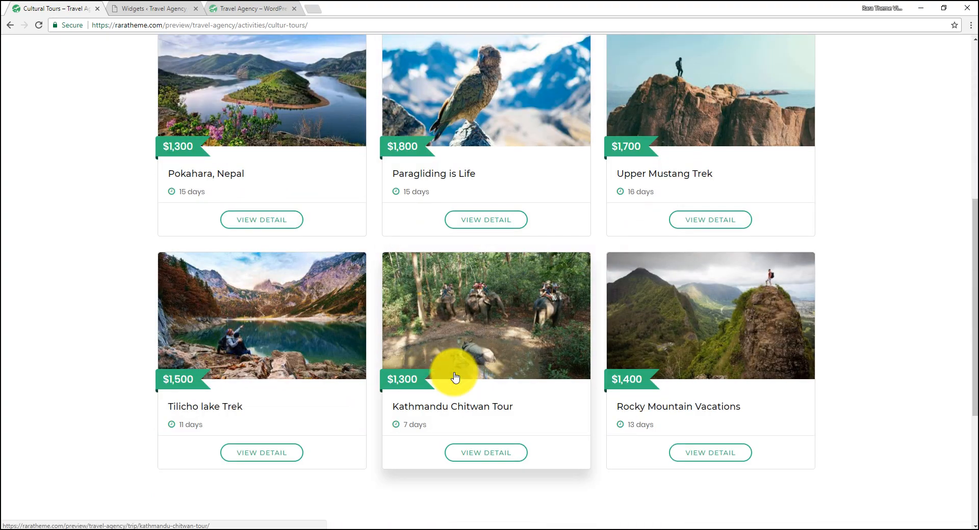
{"action": "scroll", "coordinate": [408, 178], "scroll_direction": "up", "scroll_amount": 8}
Look through the demo's Trip Types and Budget travel pages, and return to the Destination page to examine its destination tiles
{"action": "mouse_move", "coordinate": [385, 152]}
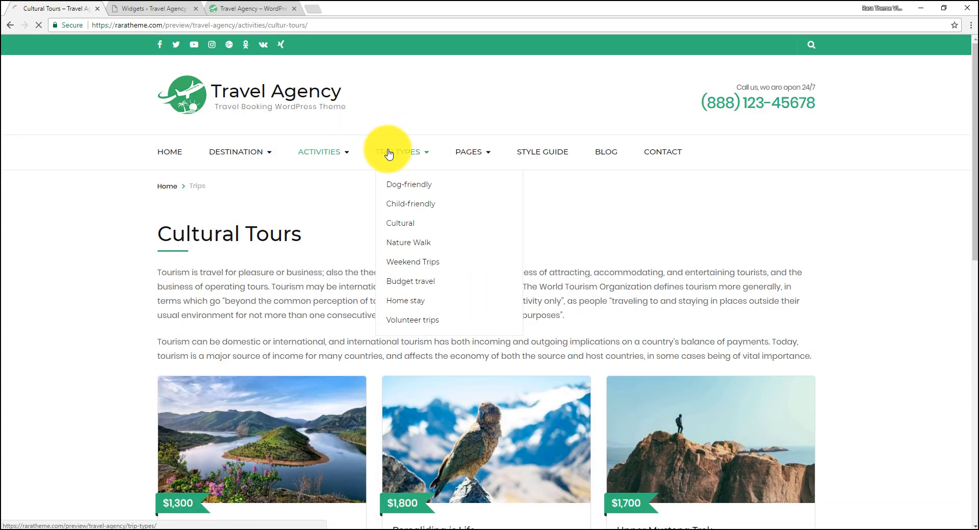
{"action": "scroll", "coordinate": [502, 408], "scroll_direction": "down", "scroll_amount": 10}
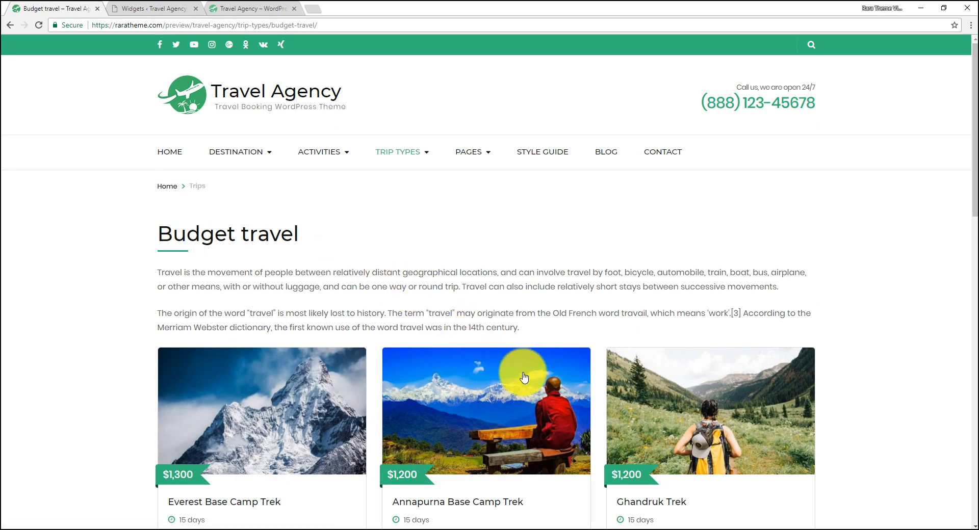
{"action": "scroll", "coordinate": [313, 247], "scroll_direction": "down", "scroll_amount": 4}
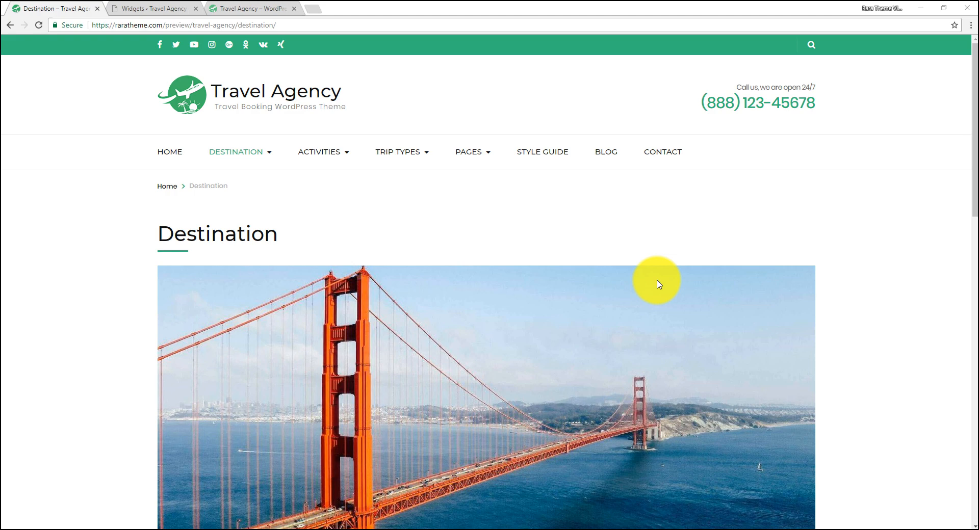
{"action": "scroll", "coordinate": [658, 284], "scroll_direction": "down", "scroll_amount": 9}
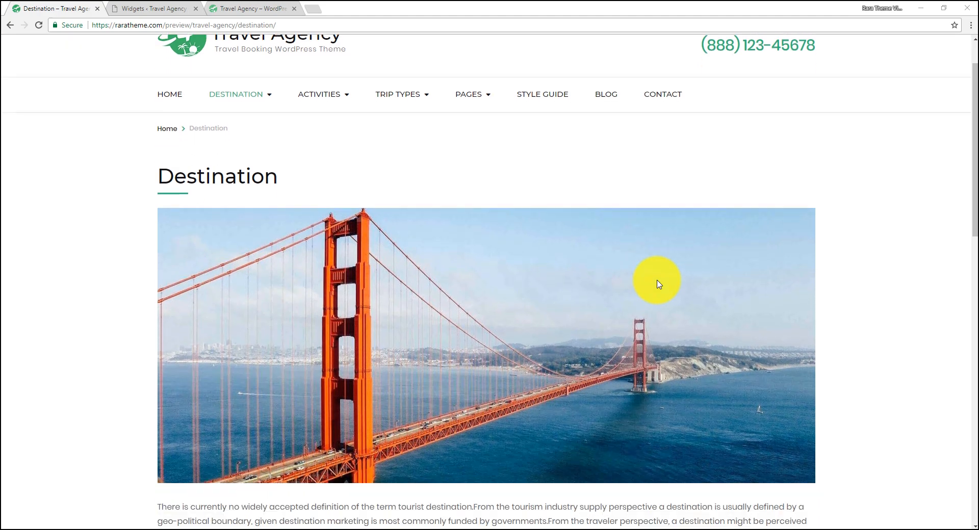
{"action": "scroll", "coordinate": [660, 284], "scroll_direction": "down", "scroll_amount": 7}
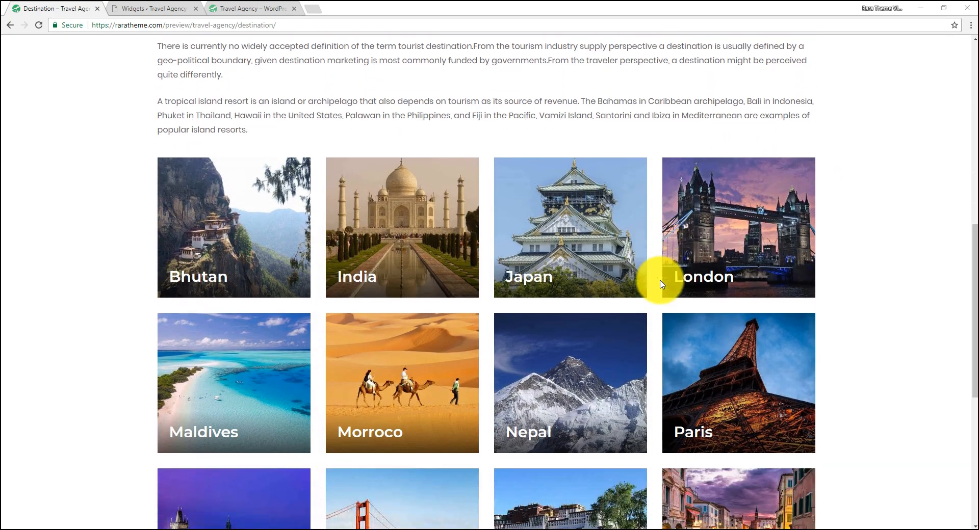
Examine the demo's Destination page from its title and banner image through the intro paragraphs to the destination tiles
{"action": "scroll", "coordinate": [658, 285], "scroll_direction": "up", "scroll_amount": 4}
{"action": "scroll", "coordinate": [657, 284], "scroll_direction": "up", "scroll_amount": 10}
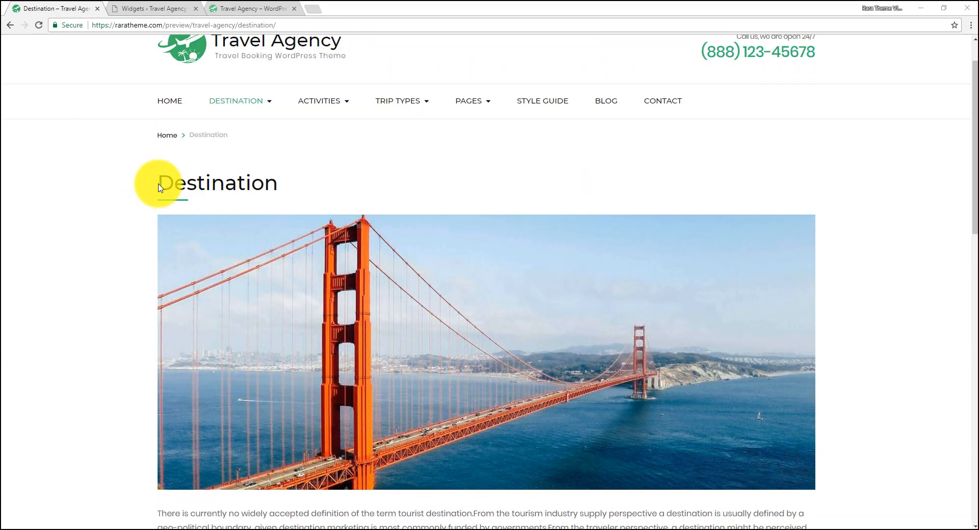
{"action": "scroll", "coordinate": [541, 258], "scroll_direction": "down", "scroll_amount": 6}
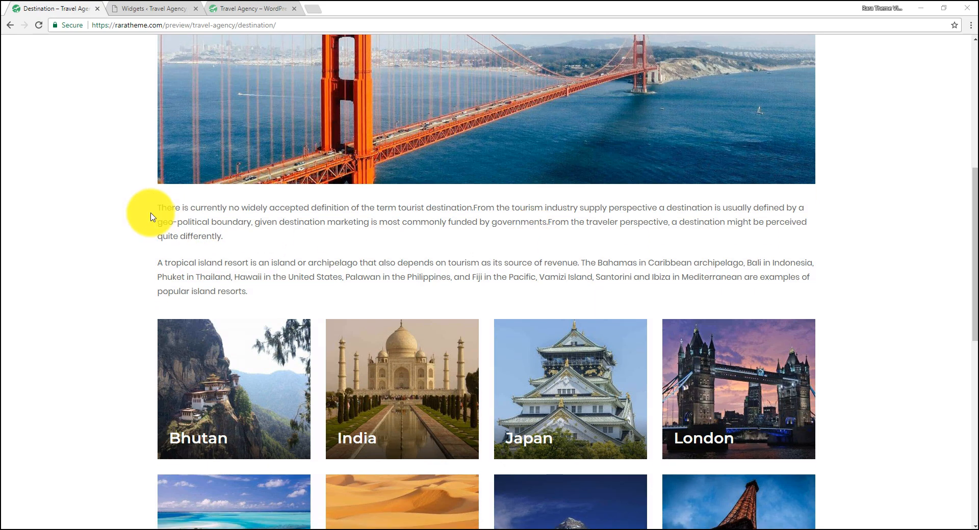
{"action": "left_click_drag", "start_coordinate": [153, 209], "coordinate": [269, 290]}
{"action": "scroll", "coordinate": [344, 265], "scroll_direction": "down", "scroll_amount": 4}
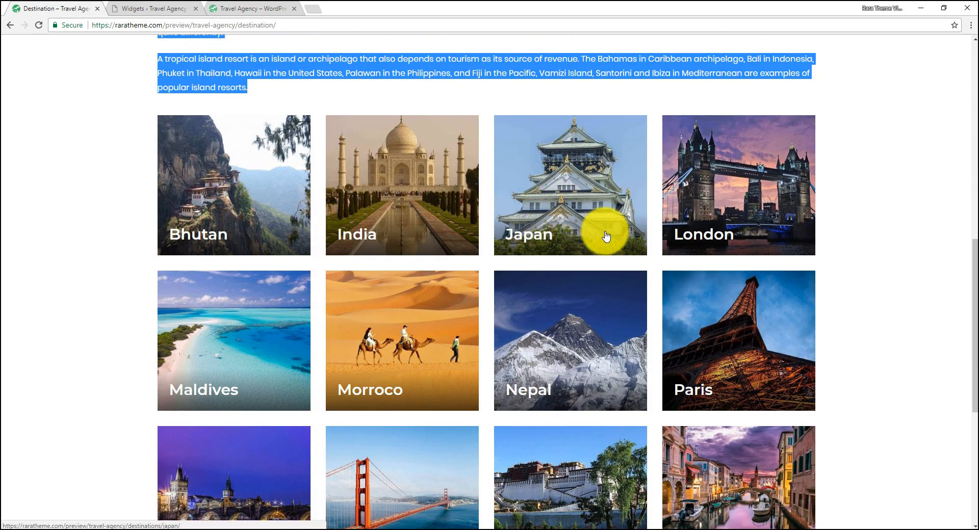
{"action": "scroll", "coordinate": [498, 234], "scroll_direction": "down", "scroll_amount": 1}
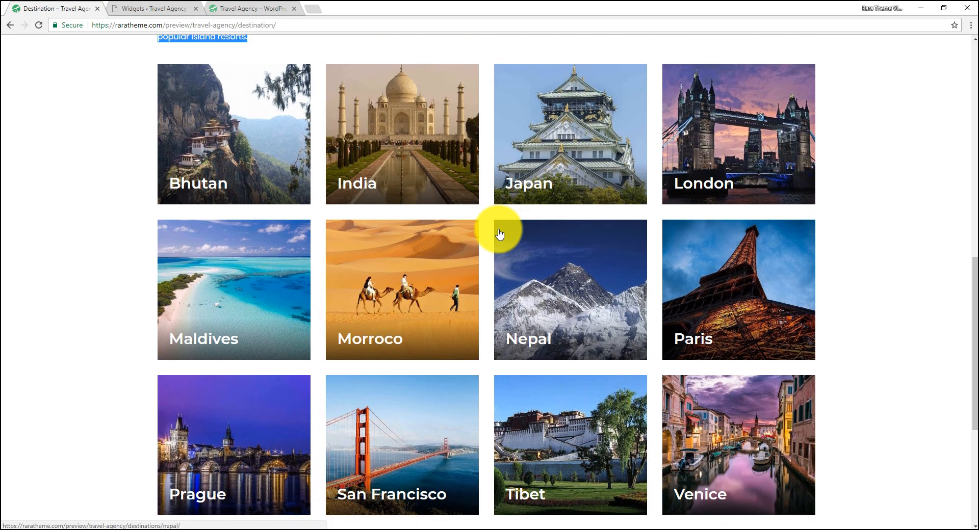
{"action": "scroll", "coordinate": [402, 211], "scroll_direction": "up", "scroll_amount": 7}
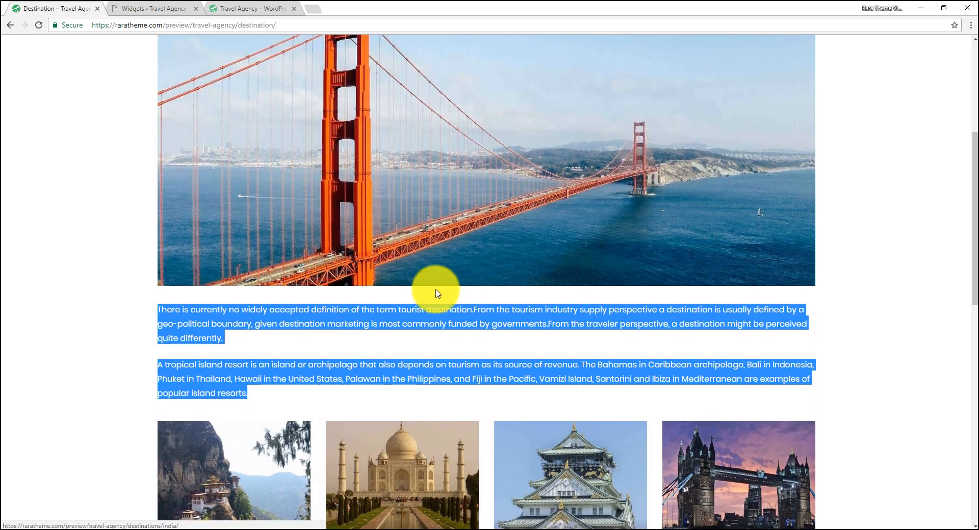
{"action": "left_click", "coordinate": [421, 308]}
{"action": "scroll", "coordinate": [429, 275], "scroll_direction": "up", "scroll_amount": 3}
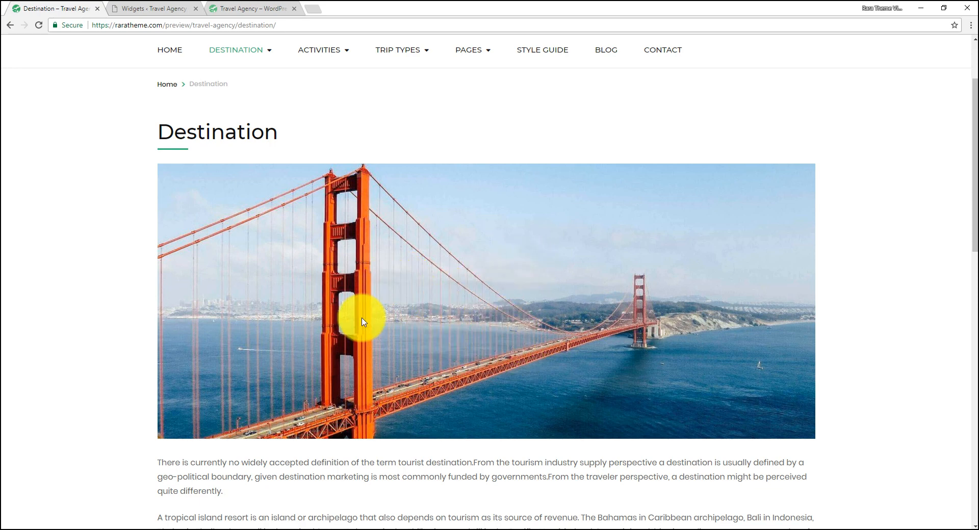
In the site's WordPress admin, add a new page titled "Destination"
{"action": "left_click", "coordinate": [163, 7]}
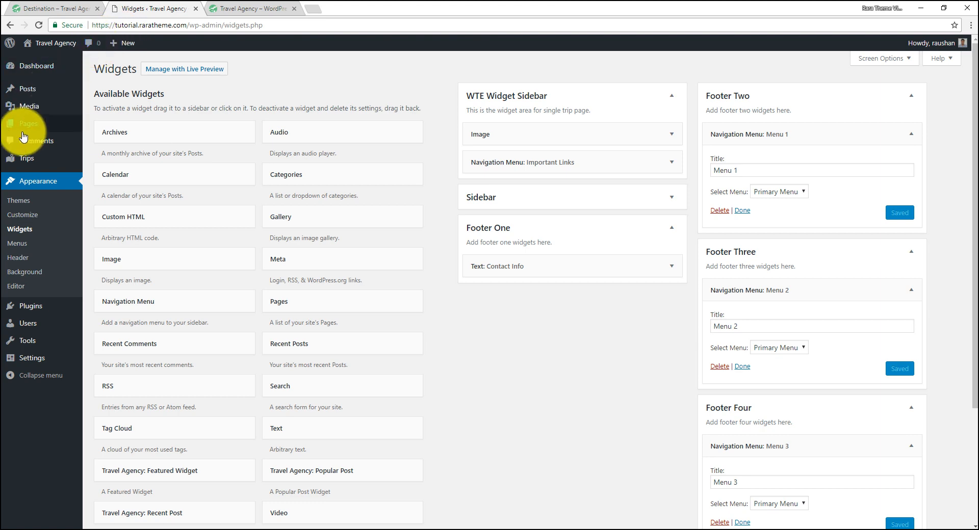
{"action": "mouse_move", "coordinate": [26, 125]}
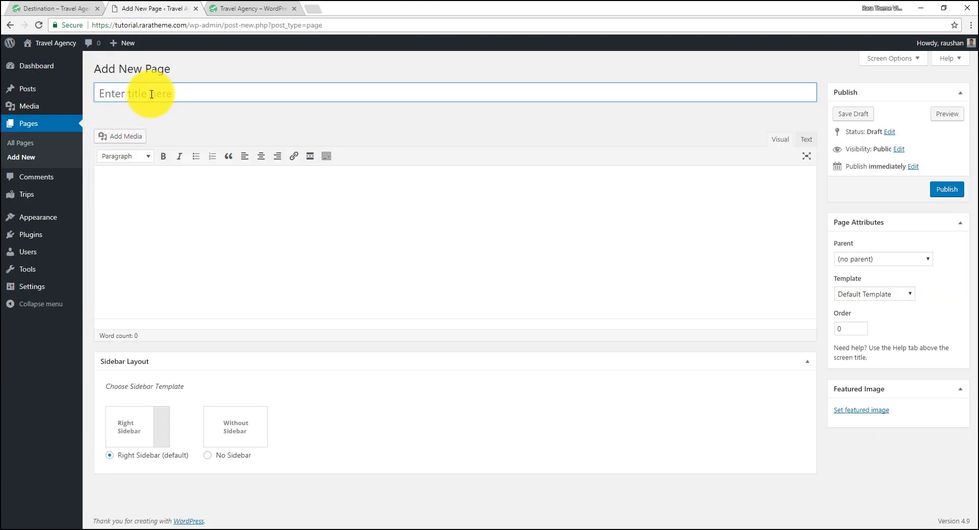
{"action": "left_click", "coordinate": [152, 93]}
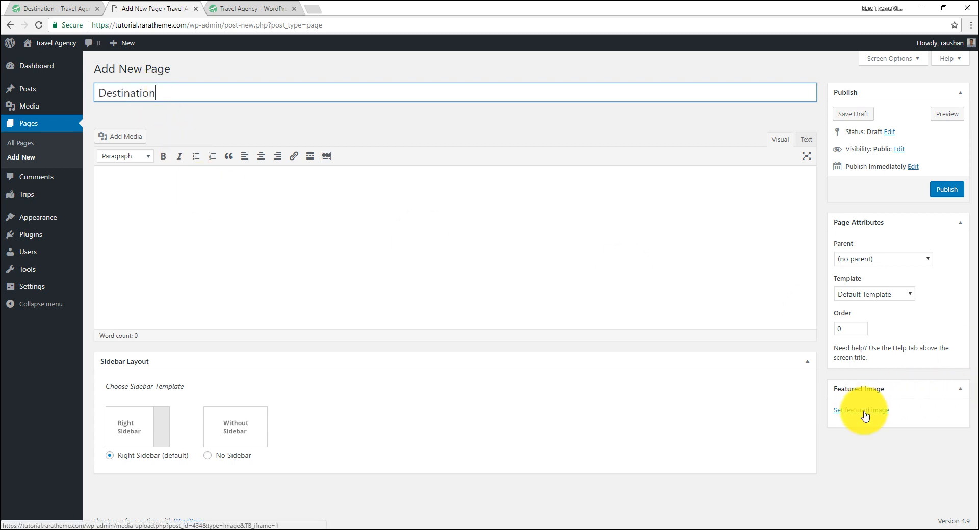
Set the Golden Gate Bridge photo from the media library as the page's featured image, matching the demo's banner
{"action": "left_click", "coordinate": [60, 7]}
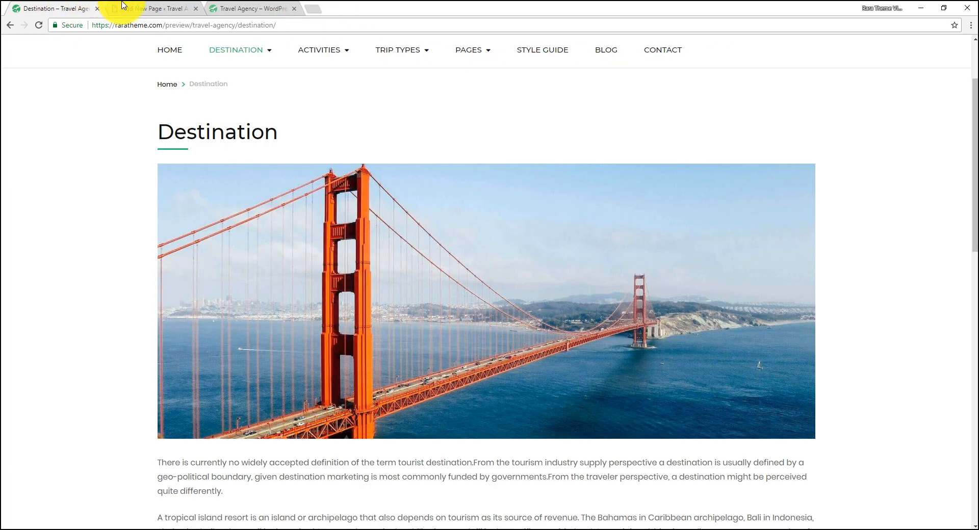
{"action": "left_click", "coordinate": [153, 6]}
{"action": "left_click", "coordinate": [884, 414]}
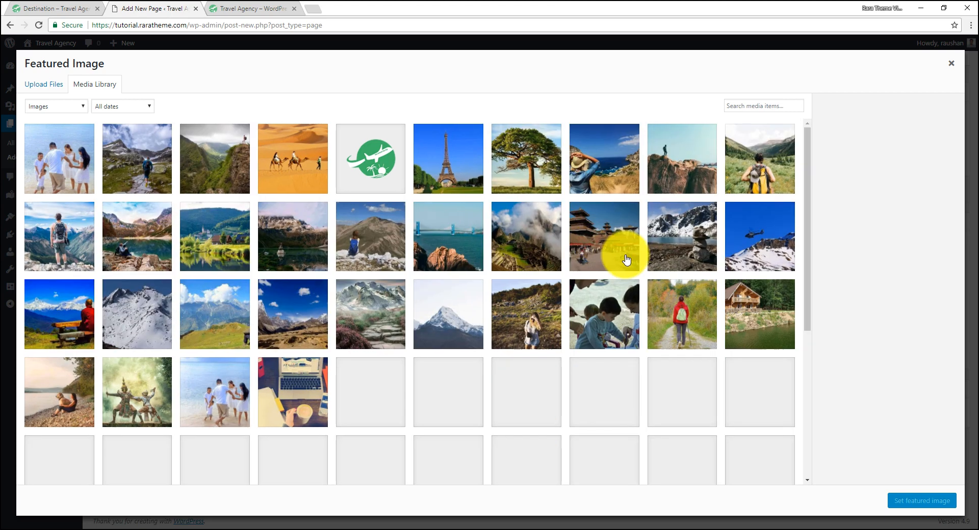
{"action": "scroll", "coordinate": [623, 258], "scroll_direction": "down", "scroll_amount": 5}
{"action": "left_click", "coordinate": [228, 218]}
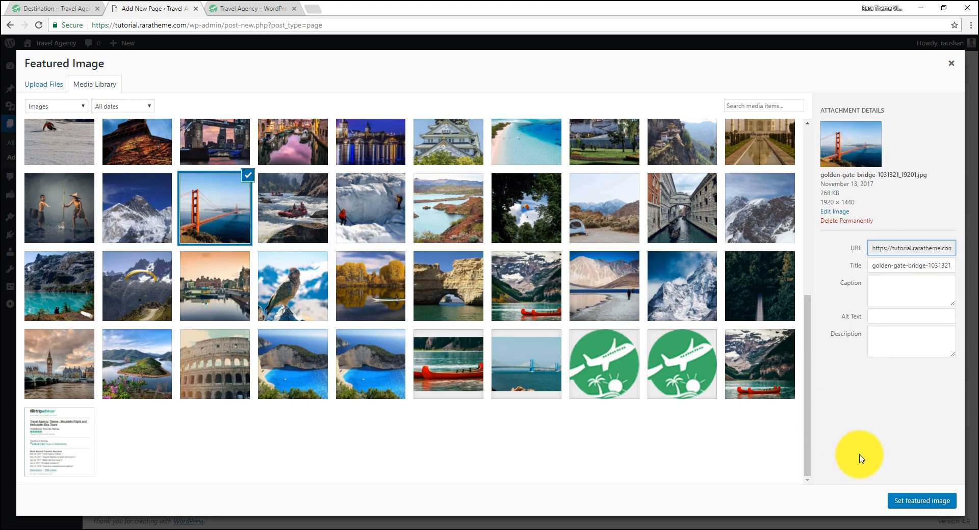
{"action": "left_click", "coordinate": [920, 499]}
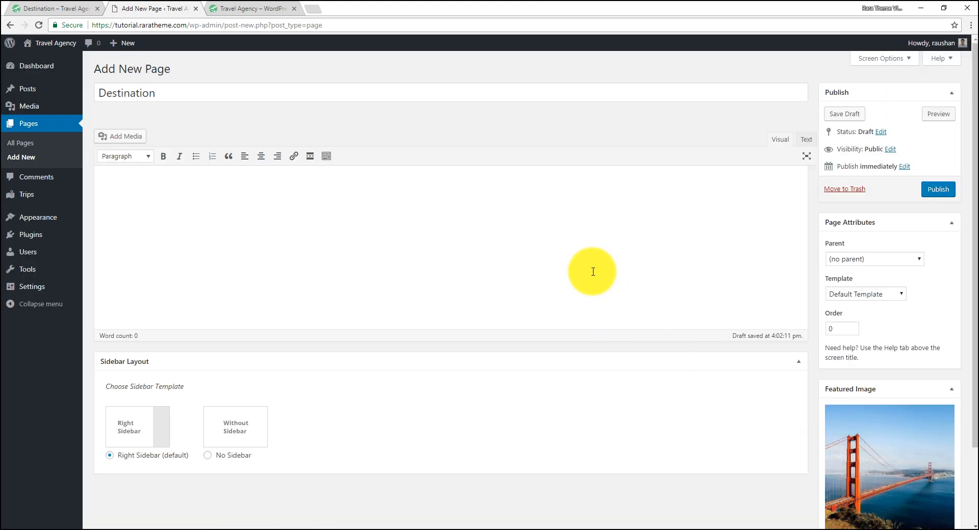
Copy the two intro paragraphs from the demo's Destination page into the new page's content and publish the page
{"action": "left_click", "coordinate": [45, 5]}
{"action": "scroll", "coordinate": [481, 345], "scroll_direction": "down", "scroll_amount": 4}
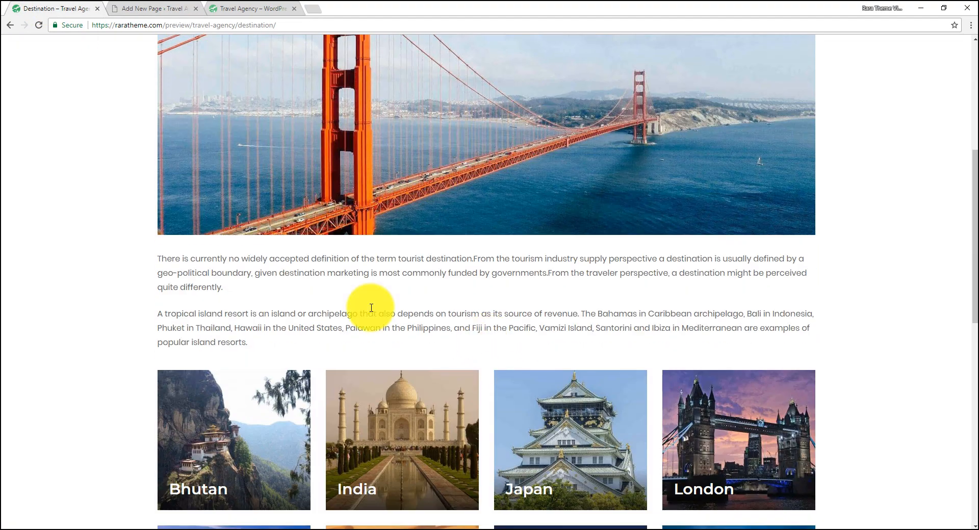
{"action": "left_click_drag", "start_coordinate": [145, 259], "coordinate": [252, 345]}
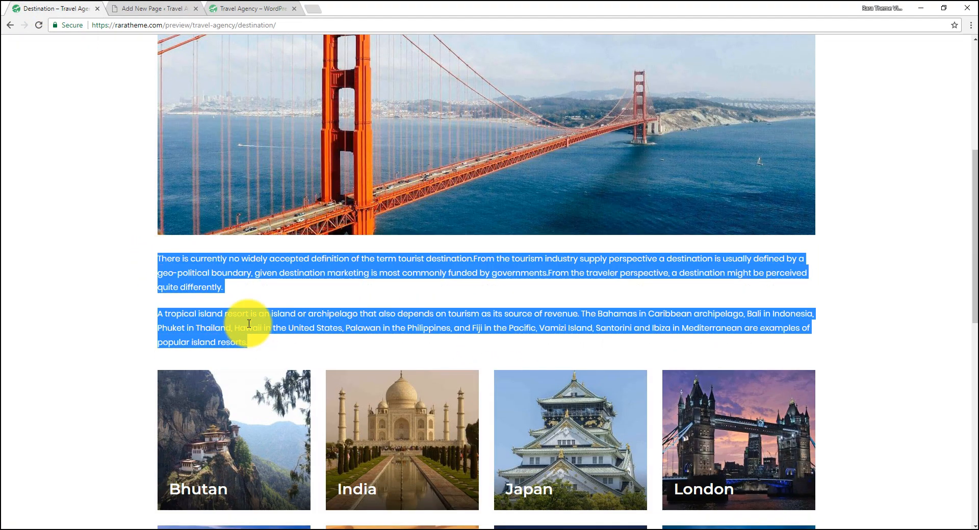
{"action": "right_click", "coordinate": [249, 324]}
{"action": "left_click", "coordinate": [271, 330]}
{"action": "left_click", "coordinate": [156, 7]}
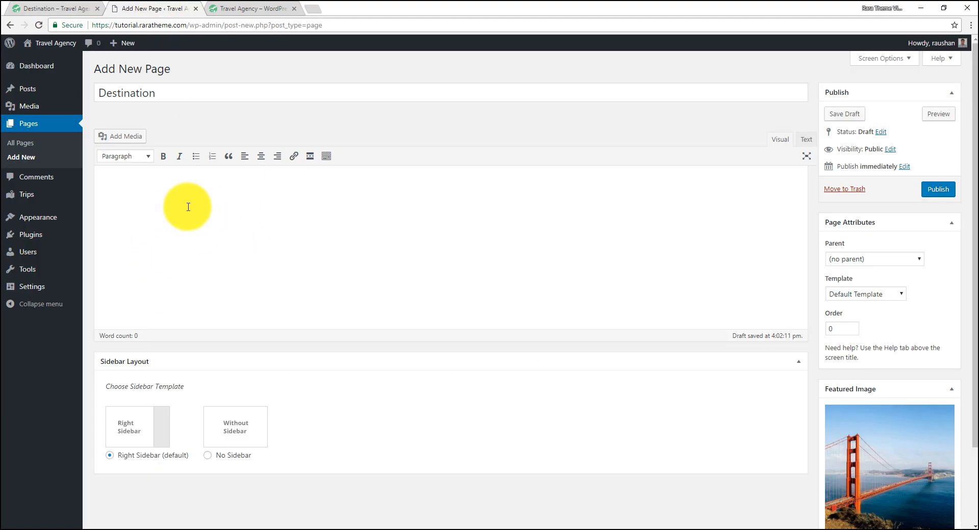
{"action": "left_click", "coordinate": [188, 206]}
{"action": "key", "text": "ctrl+v"}
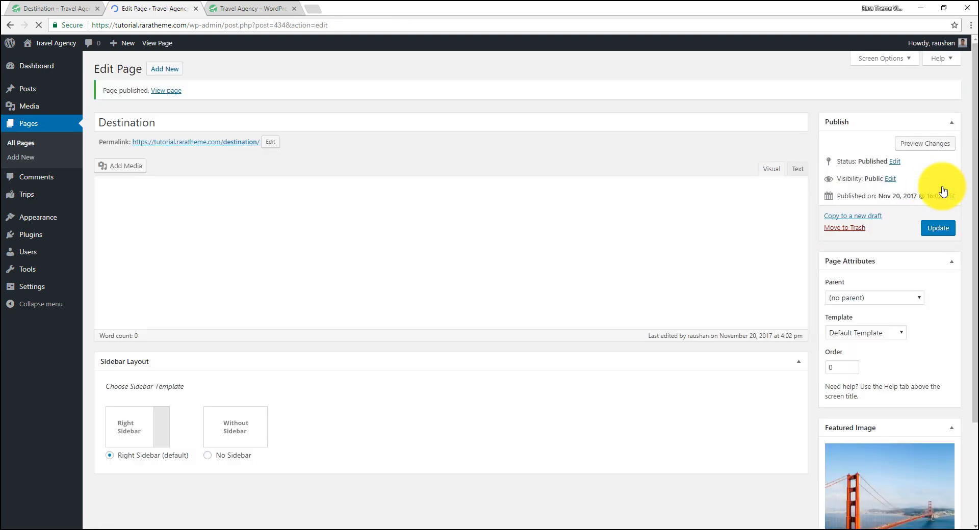
Assign the Destination Template to the Destination page and update it
{"action": "left_click", "coordinate": [865, 335]}
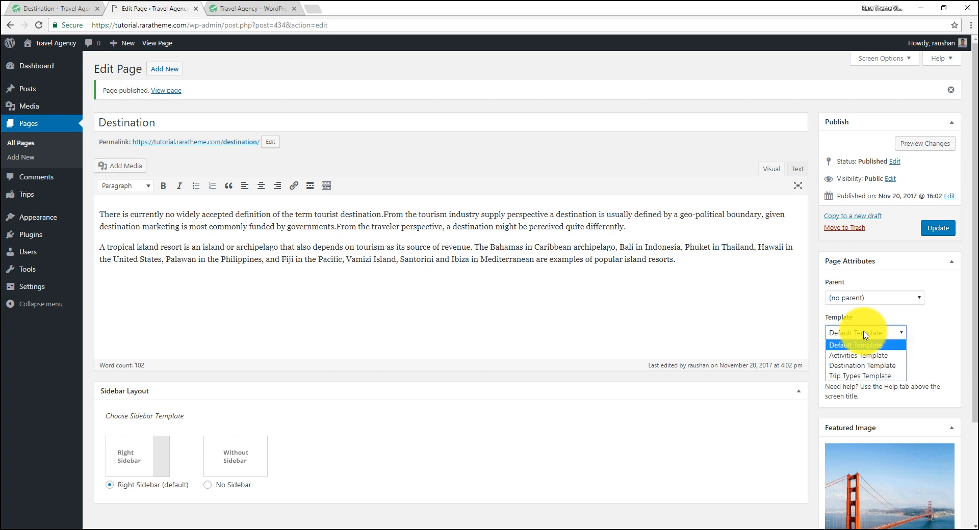
{"action": "left_click", "coordinate": [867, 365]}
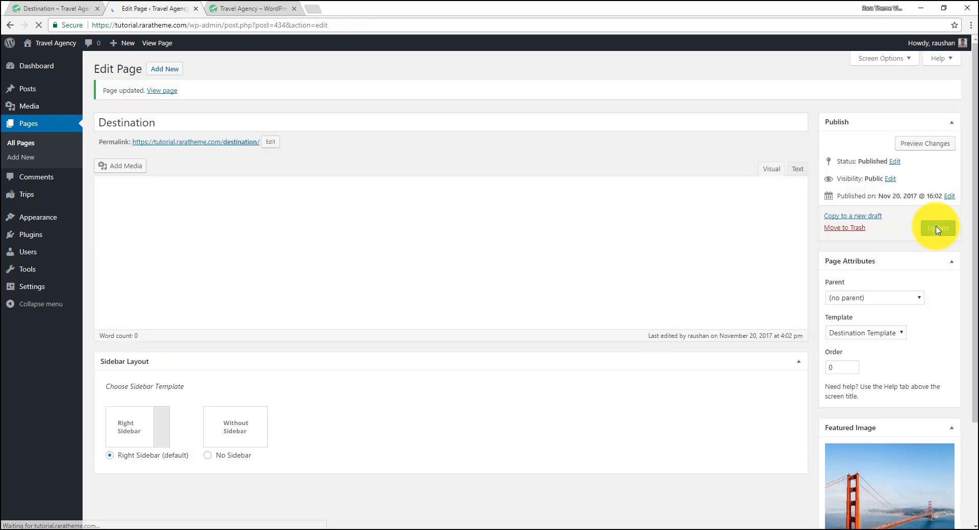
Open the site's Destination page in a new tab and compare its content with the demo's destination tiles
{"action": "right_click", "coordinate": [222, 148]}
{"action": "left_click", "coordinate": [252, 153]}
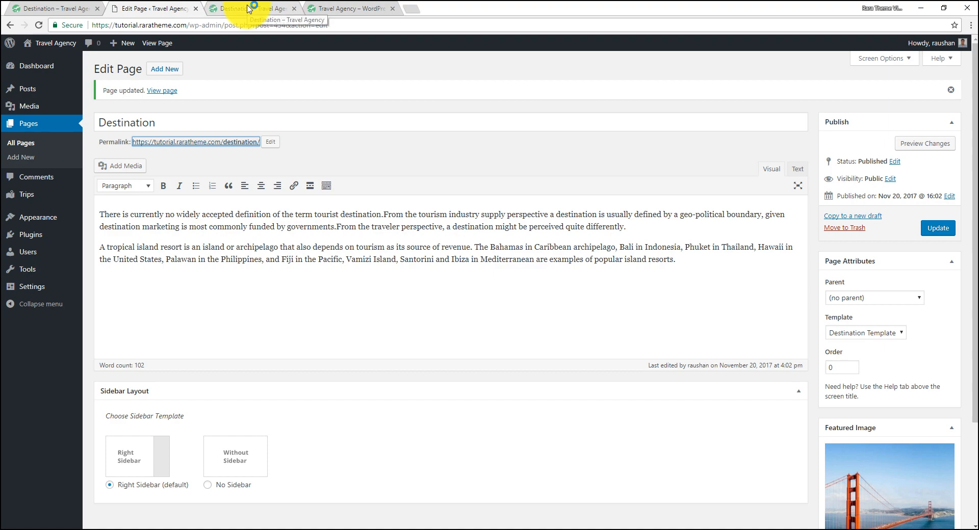
{"action": "left_click", "coordinate": [248, 9]}
{"action": "scroll", "coordinate": [440, 258], "scroll_direction": "down", "scroll_amount": 3}
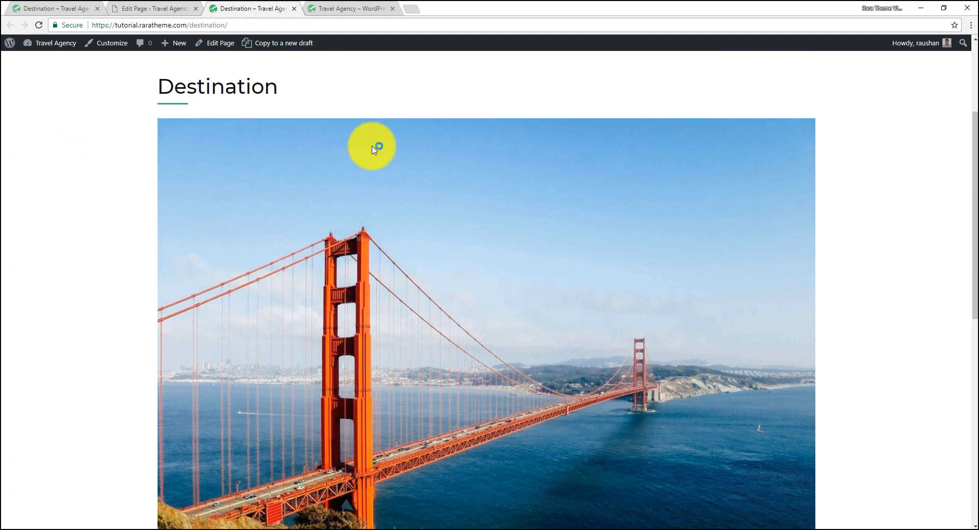
{"action": "scroll", "coordinate": [374, 148], "scroll_direction": "down", "scroll_amount": 6}
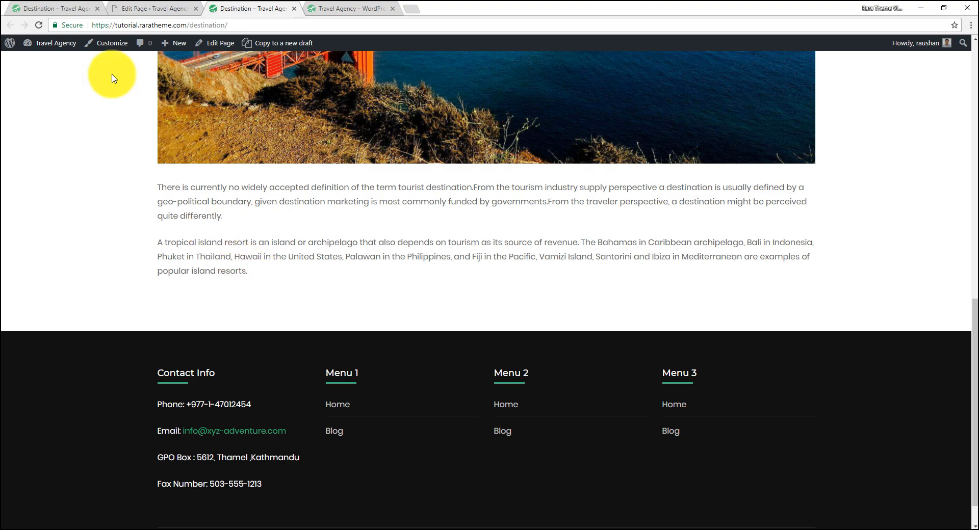
{"action": "left_click", "coordinate": [64, 5]}
{"action": "scroll", "coordinate": [464, 380], "scroll_direction": "down", "scroll_amount": 4}
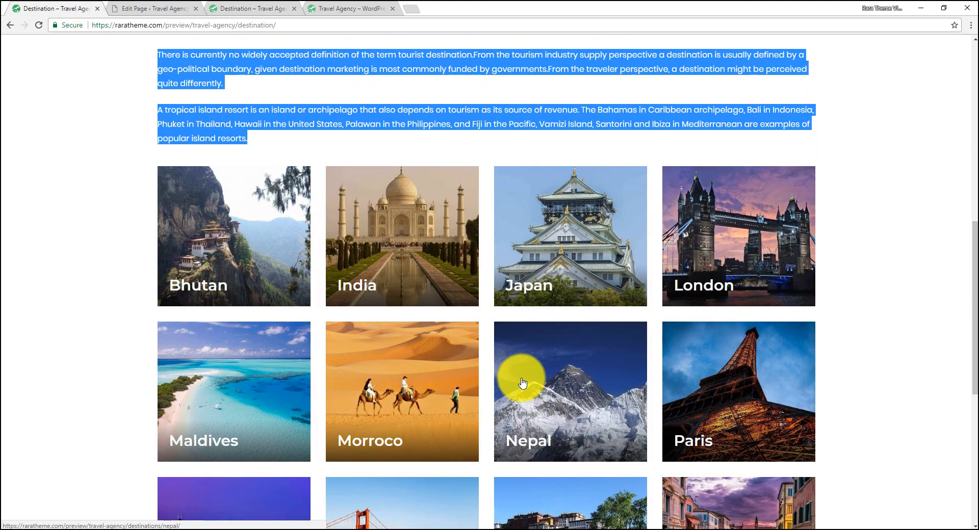
{"action": "scroll", "coordinate": [521, 376], "scroll_direction": "down", "scroll_amount": 1}
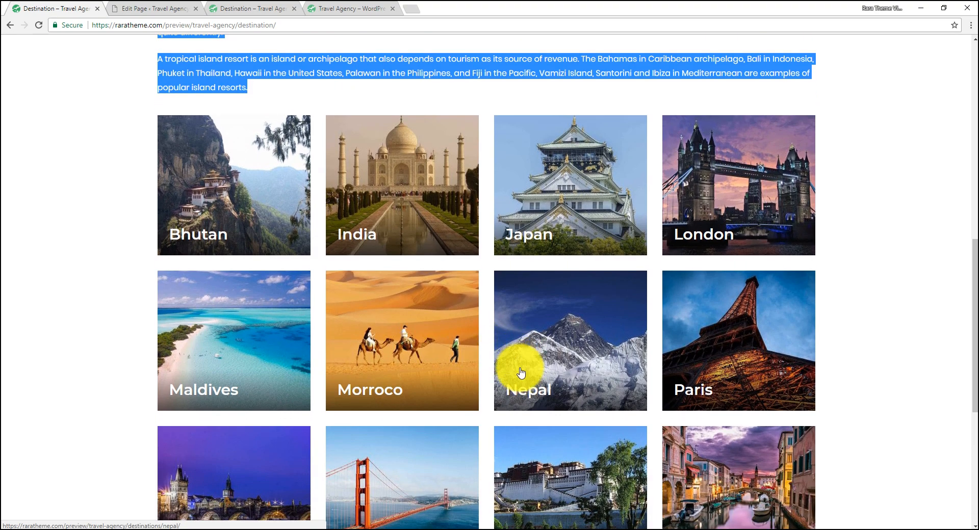
{"action": "left_click", "coordinate": [242, 6]}
Open the Destinations taxonomy under Trips, check the demo's destination tiles, and name the new destination "Tibet"
{"action": "left_click", "coordinate": [177, 6]}
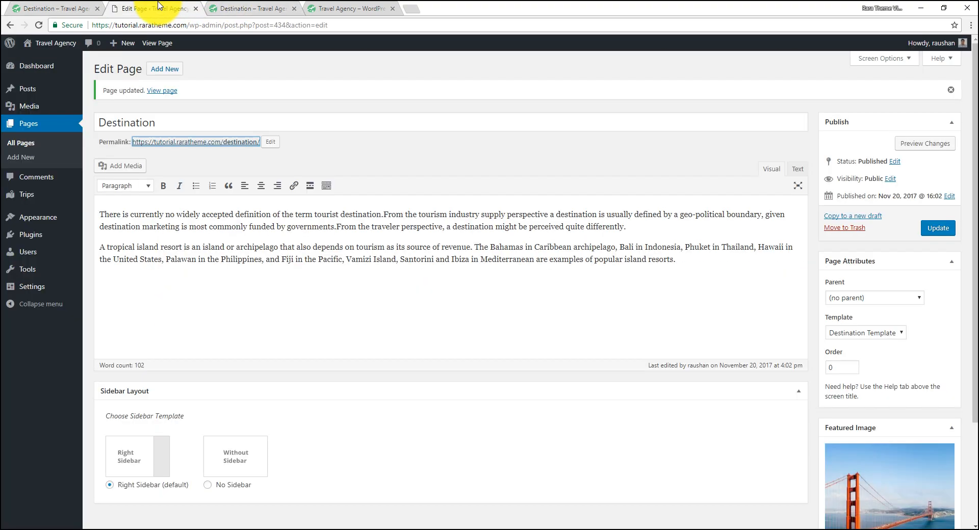
{"action": "mouse_move", "coordinate": [20, 194]}
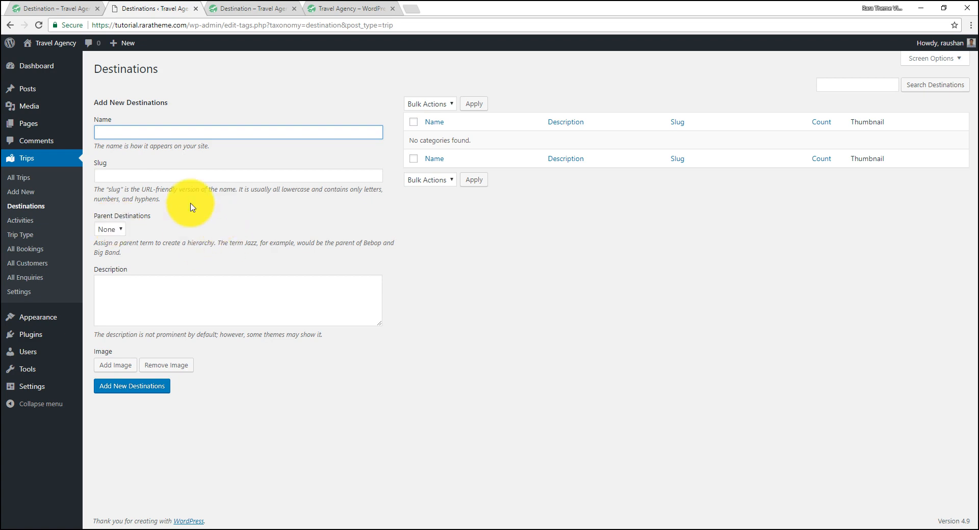
{"action": "left_click", "coordinate": [71, 8]}
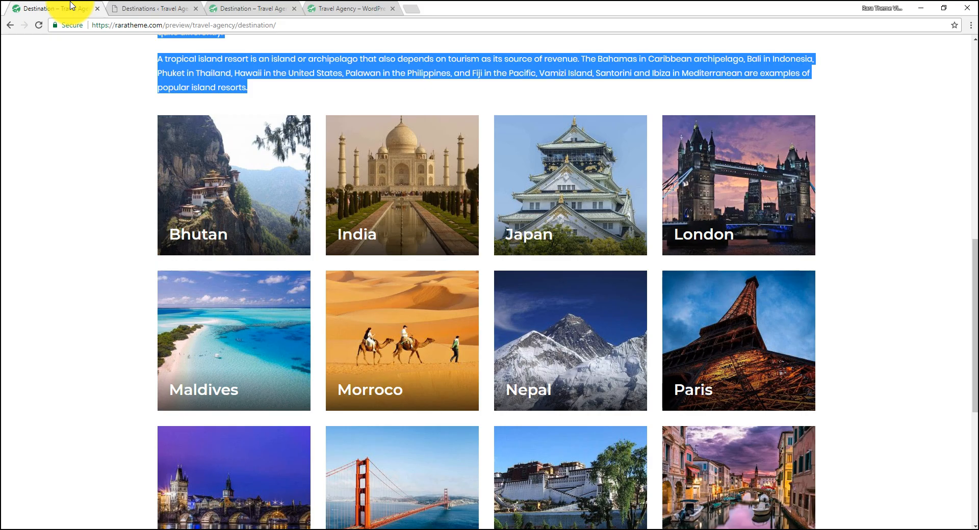
{"action": "scroll", "coordinate": [267, 290], "scroll_direction": "down", "scroll_amount": 4}
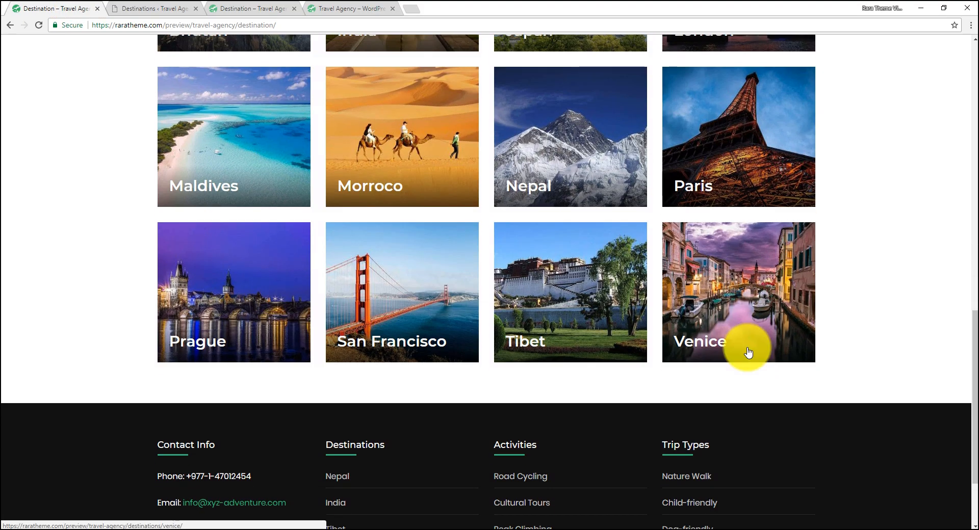
{"action": "left_click", "coordinate": [164, 11]}
{"action": "left_click", "coordinate": [207, 133]}
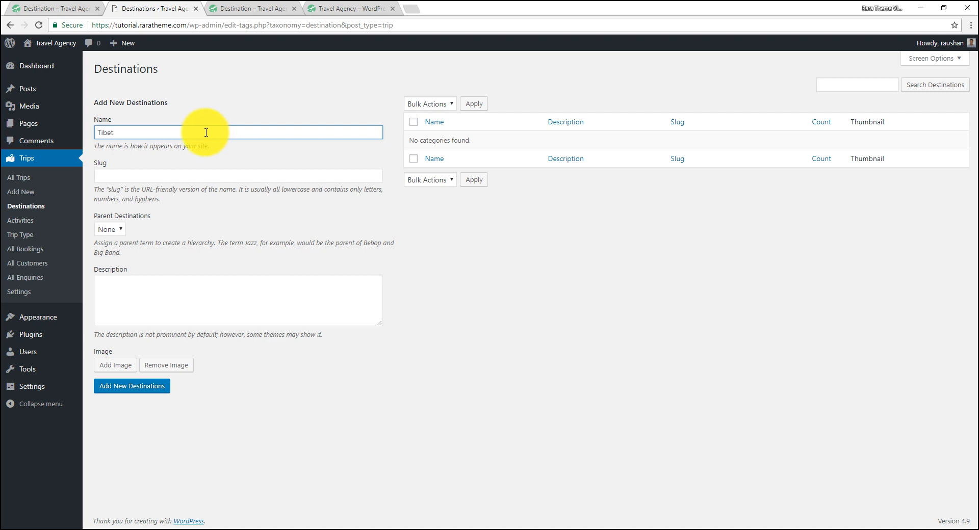
Copy the two description paragraphs from the demo's Tibet page into the new Tibet destination's description
{"action": "left_click", "coordinate": [131, 291]}
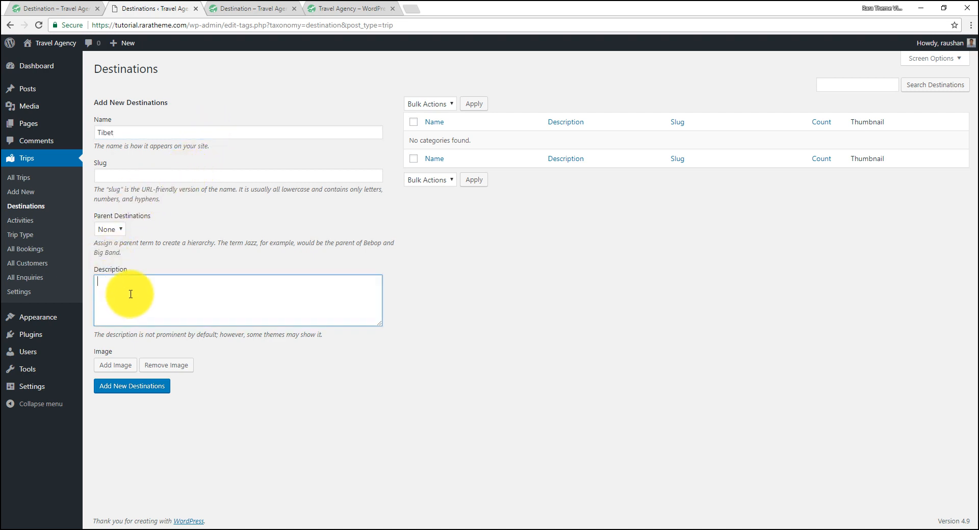
{"action": "left_click", "coordinate": [59, 8]}
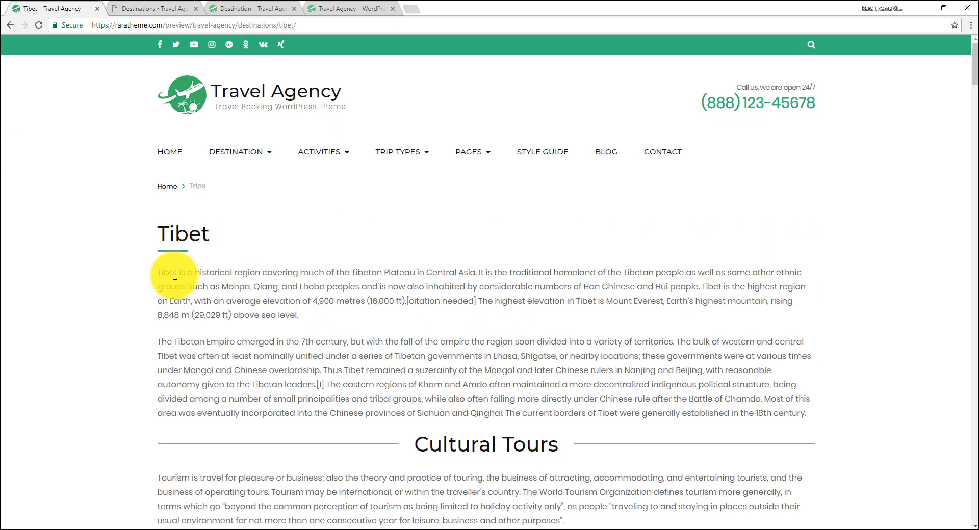
{"action": "left_click_drag", "start_coordinate": [157, 269], "coordinate": [813, 418]}
{"action": "key", "text": "ctrl+c"}
{"action": "right_click", "coordinate": [498, 284]}
{"action": "left_click", "coordinate": [505, 289]}
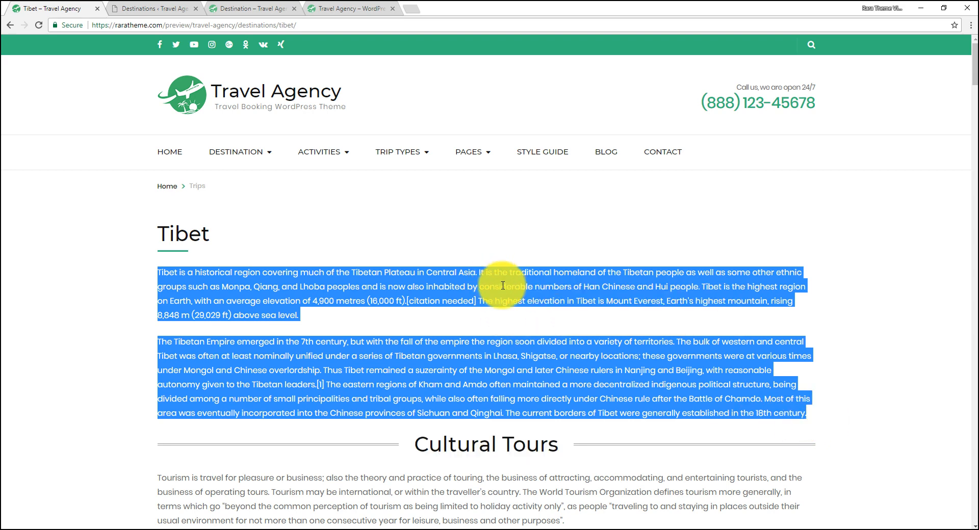
{"action": "left_click", "coordinate": [160, 5]}
{"action": "right_click", "coordinate": [130, 295]}
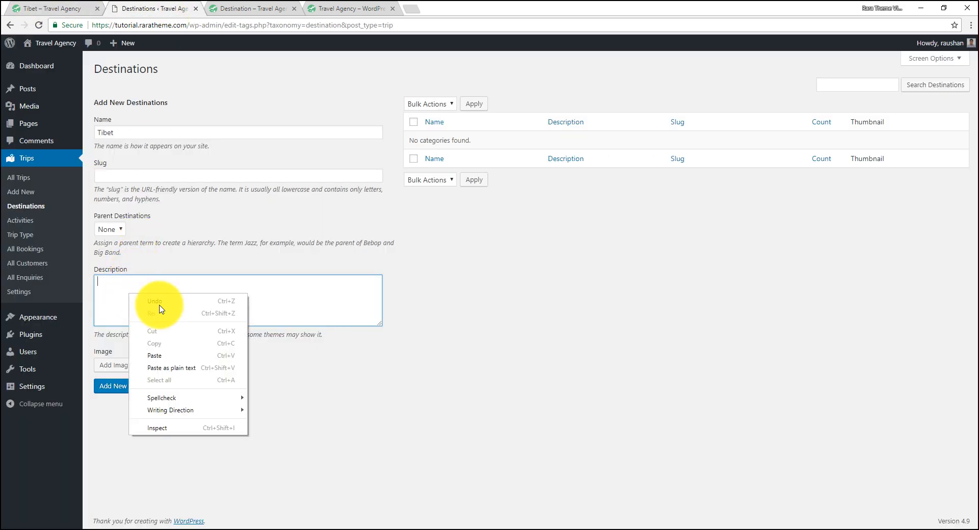
{"action": "left_click", "coordinate": [181, 356]}
Set the tibet-1090906_19201.jpg palace photo from the media library as the Tibet destination's image and add the destination
{"action": "left_click", "coordinate": [114, 366]}
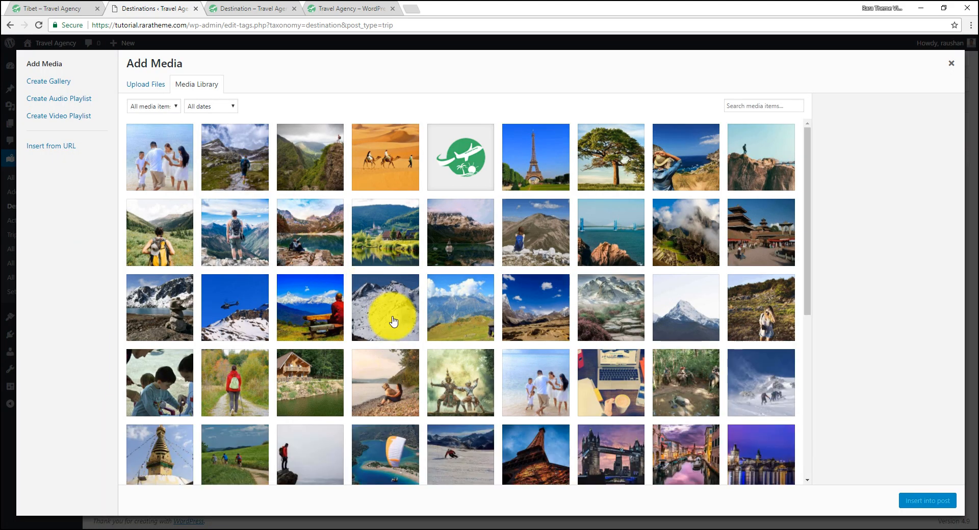
{"action": "scroll", "coordinate": [393, 322], "scroll_direction": "down", "scroll_amount": 1}
{"action": "scroll", "coordinate": [394, 321], "scroll_direction": "down", "scroll_amount": 2}
{"action": "scroll", "coordinate": [394, 321], "scroll_direction": "down", "scroll_amount": 3}
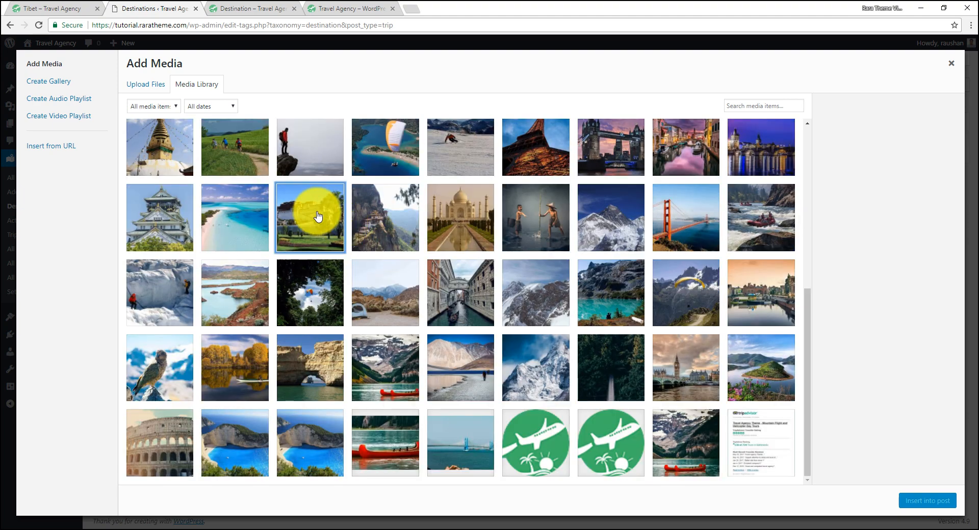
{"action": "left_click", "coordinate": [317, 212]}
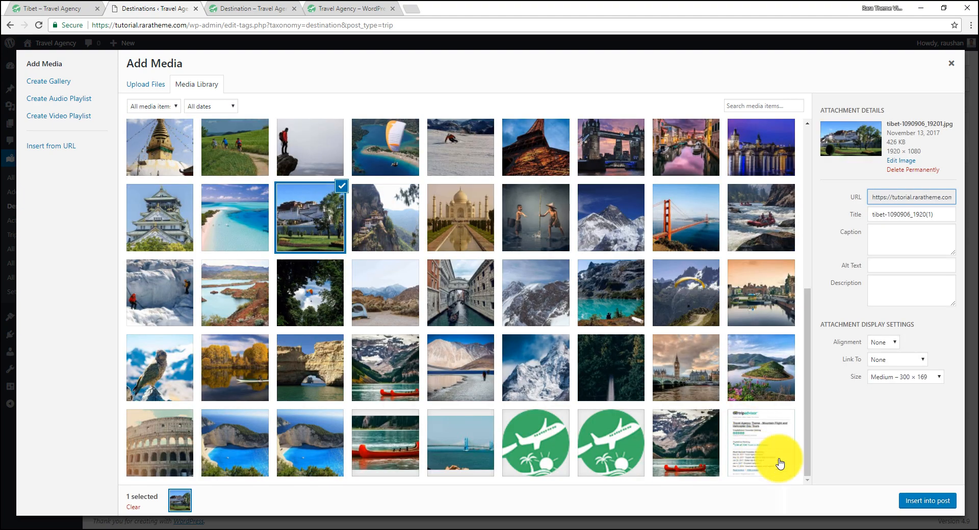
{"action": "left_click", "coordinate": [934, 501]}
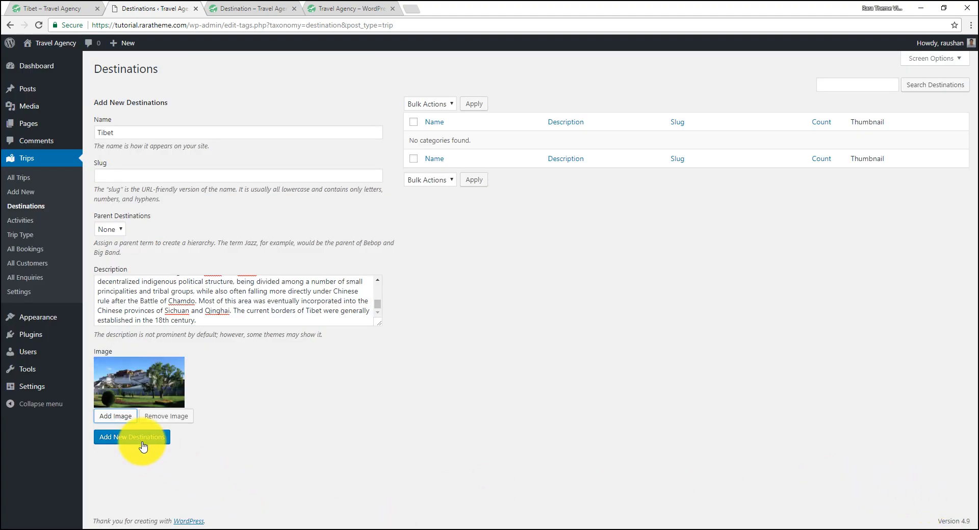
{"action": "left_click", "coordinate": [140, 439]}
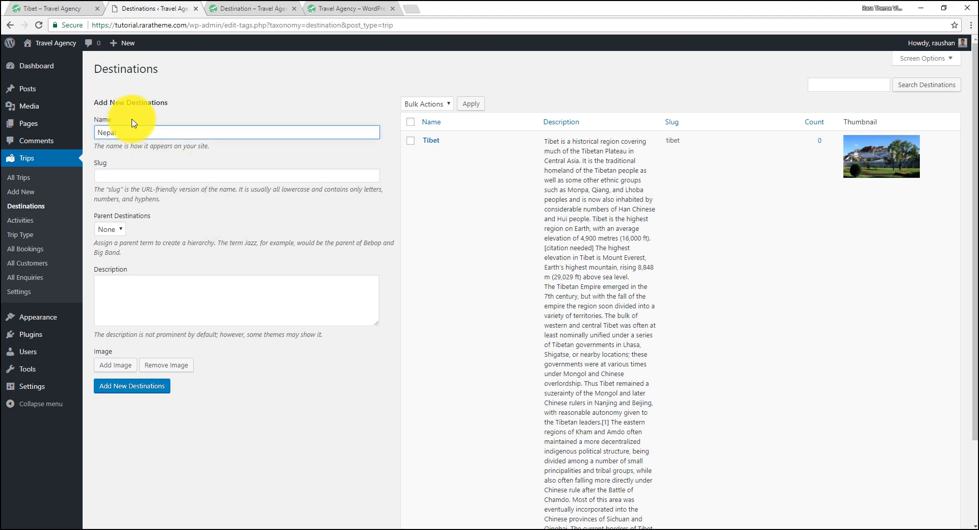
Add a "Nepal" destination with the copied Tibet description and the ama-dablam-2064522_1920.jpg mountain photo as its image
{"action": "left_click", "coordinate": [164, 291]}
{"action": "right_click", "coordinate": [164, 295]}
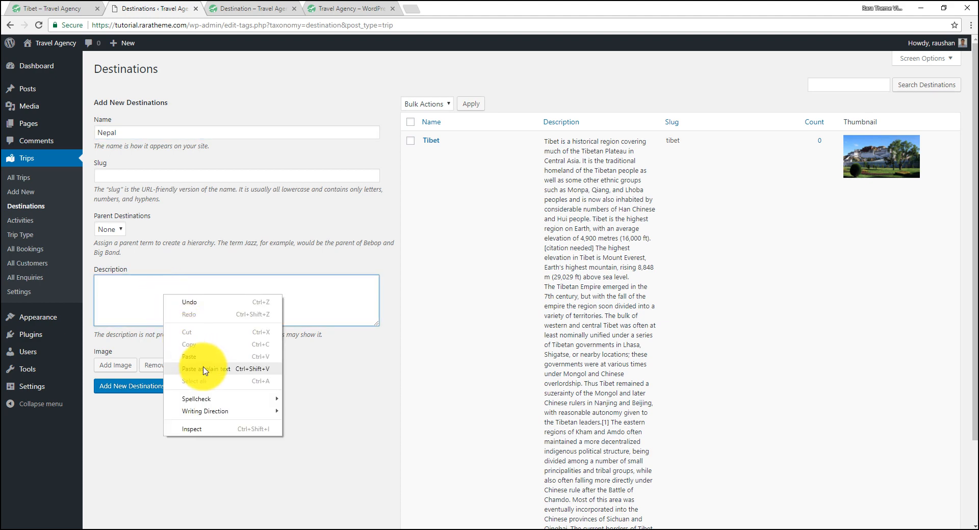
{"action": "left_click", "coordinate": [198, 357]}
{"action": "left_click", "coordinate": [116, 366]}
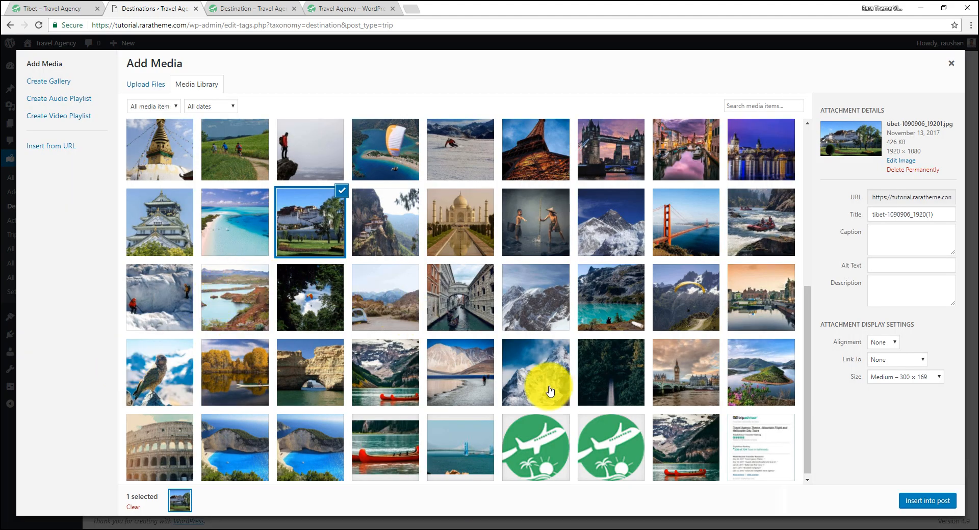
{"action": "left_click", "coordinate": [549, 390]}
{"action": "left_click", "coordinate": [927, 499]}
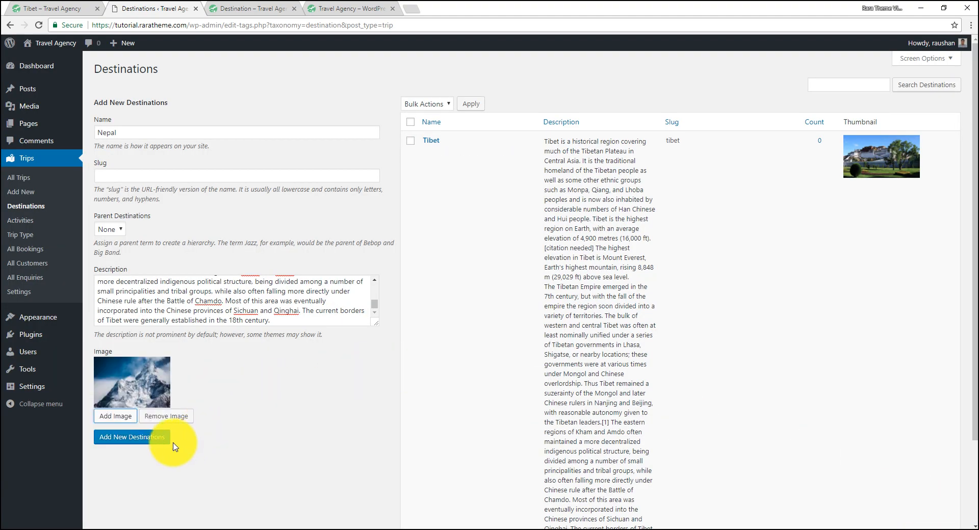
{"action": "left_click", "coordinate": [142, 443]}
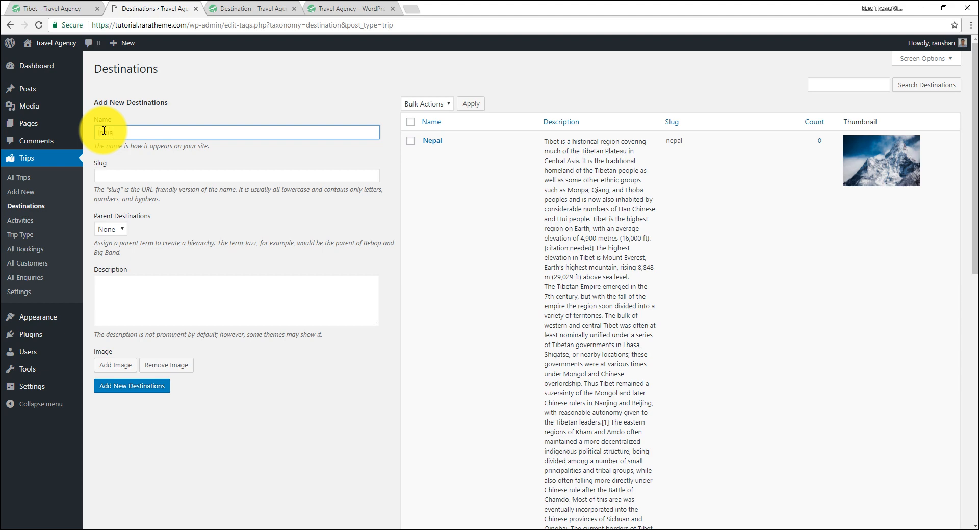
Add an "India" destination with the copied Tibet description and the taj-mahal-43781.jpg photo as its image
{"action": "right_click", "coordinate": [133, 294]}
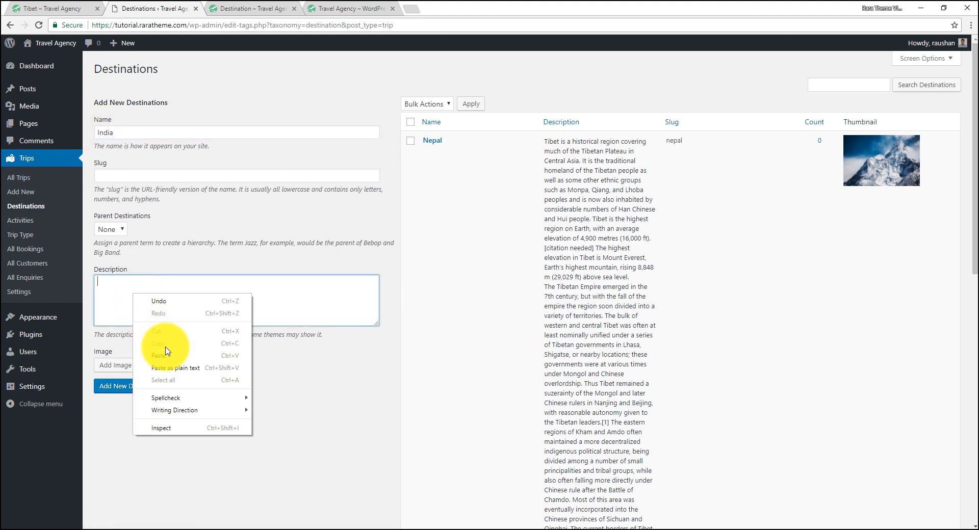
{"action": "left_click", "coordinate": [168, 355]}
{"action": "left_click", "coordinate": [117, 365]}
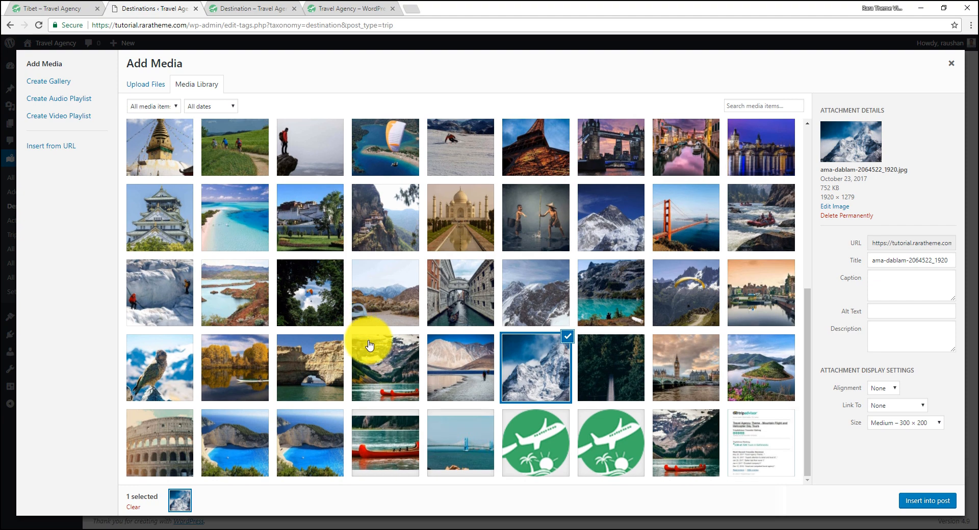
{"action": "left_click", "coordinate": [455, 208]}
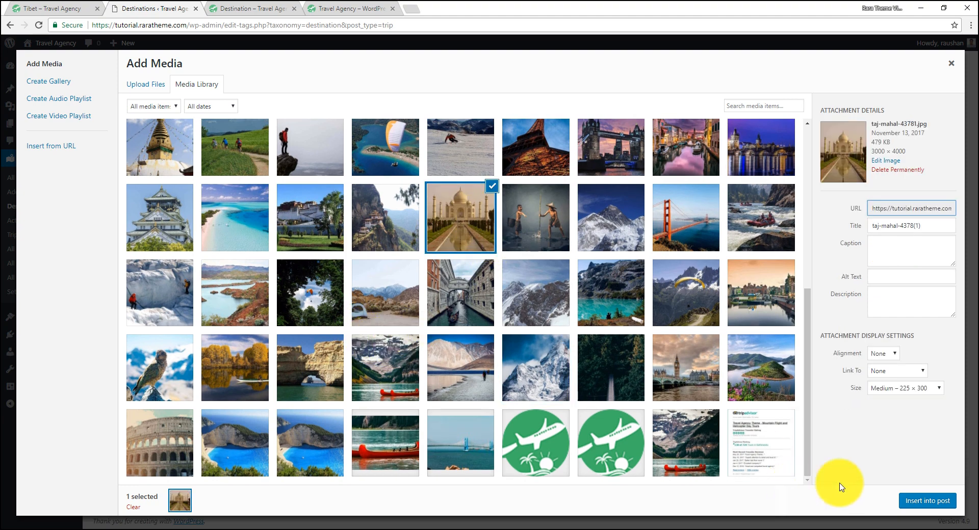
{"action": "left_click", "coordinate": [910, 500]}
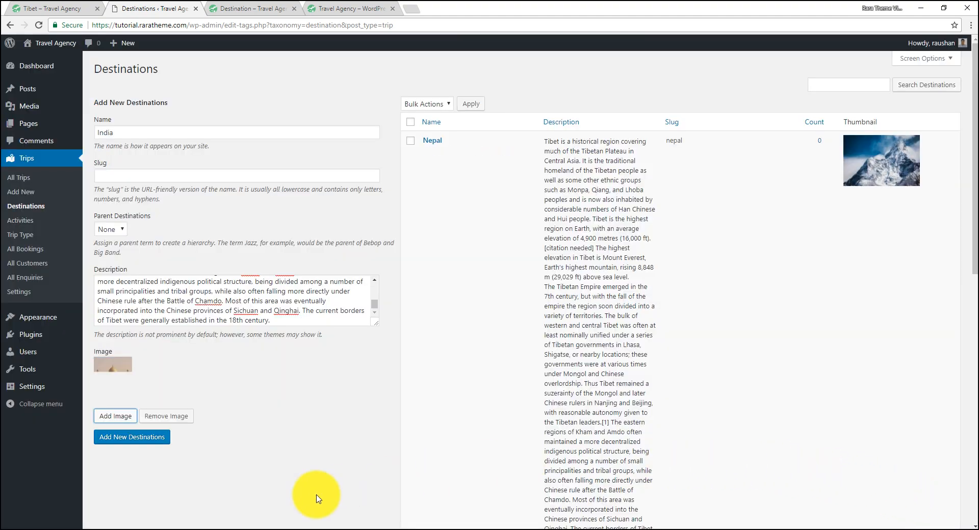
{"action": "left_click", "coordinate": [144, 442]}
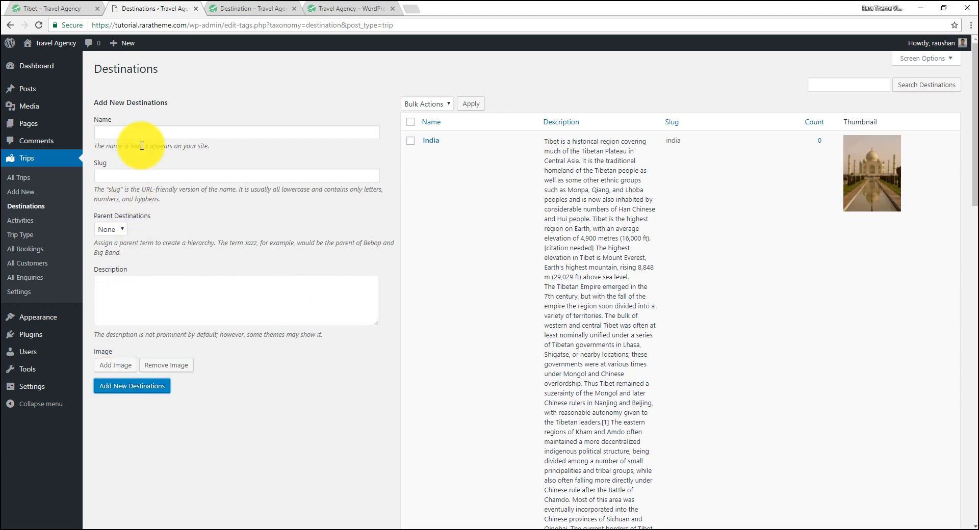
Check the destination tiles on the demo's Destination page and name the new destination "Japan"
{"action": "left_click", "coordinate": [28, 9]}
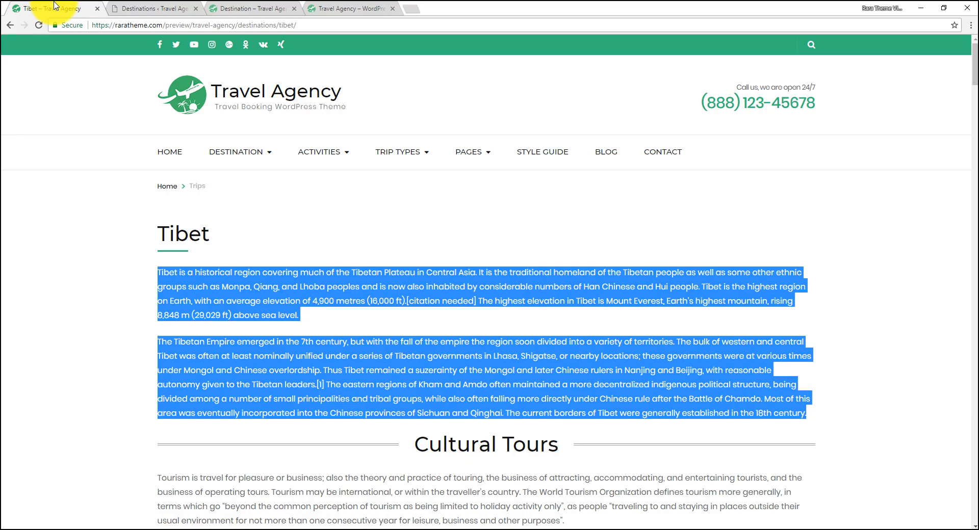
{"action": "mouse_move", "coordinate": [230, 150]}
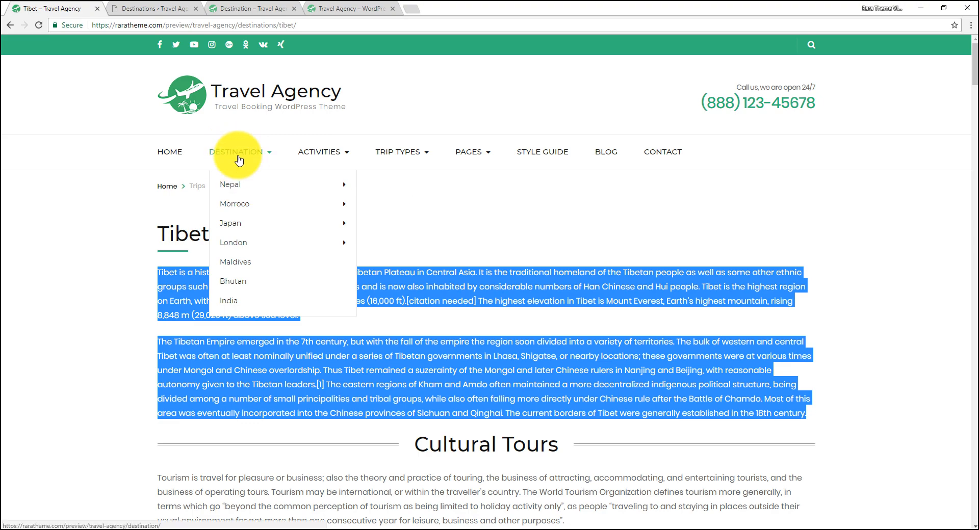
{"action": "scroll", "coordinate": [563, 470], "scroll_direction": "down", "scroll_amount": 12}
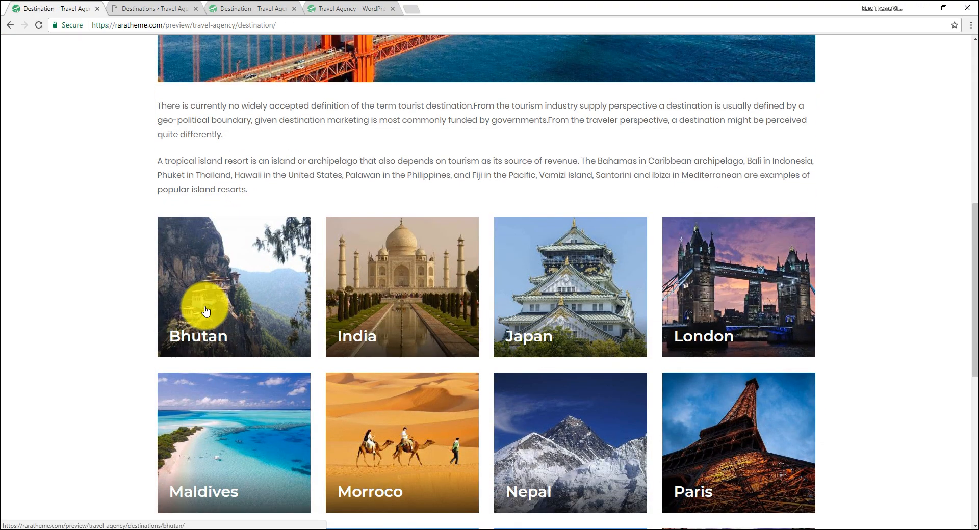
{"action": "left_click", "coordinate": [146, 9]}
{"action": "left_click", "coordinate": [160, 131]}
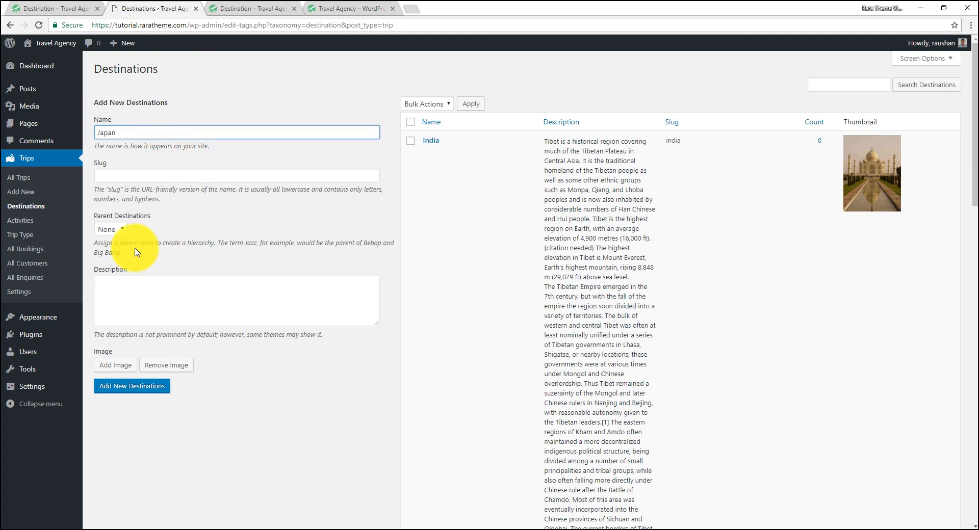
Add the Japan destination with the copied description and the Japanese castle photo, and reload the site's Destination page
{"action": "left_click", "coordinate": [131, 290]}
{"action": "right_click", "coordinate": [129, 292]}
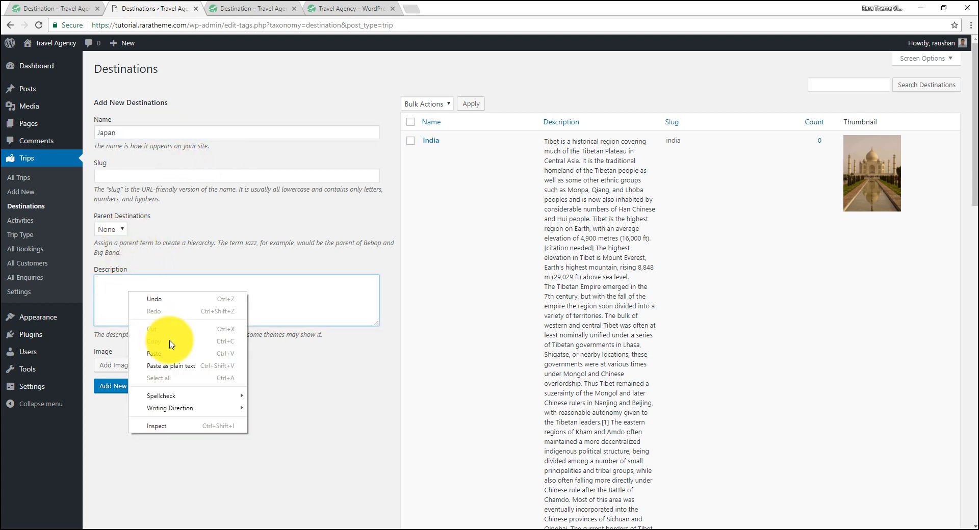
{"action": "left_click", "coordinate": [171, 365]}
{"action": "left_click", "coordinate": [123, 365]}
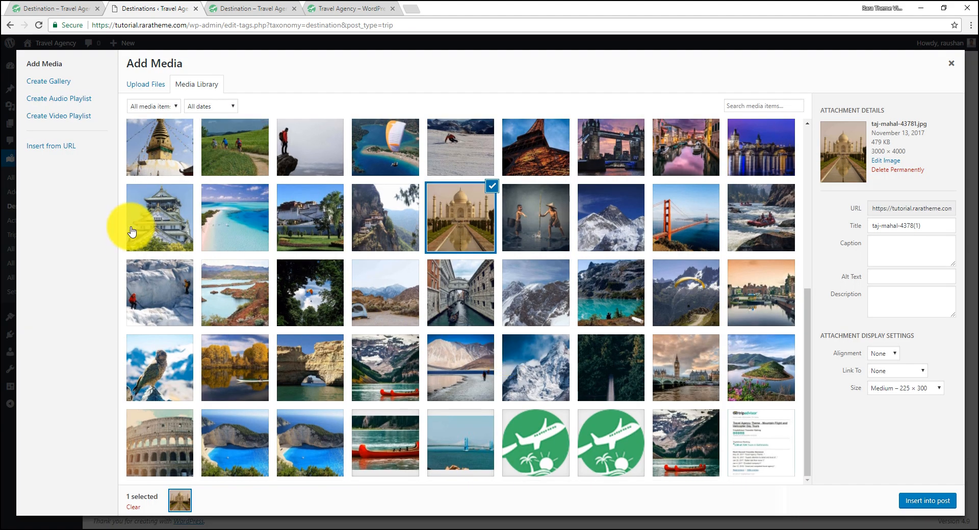
{"action": "left_click", "coordinate": [132, 225]}
{"action": "left_click", "coordinate": [916, 502]}
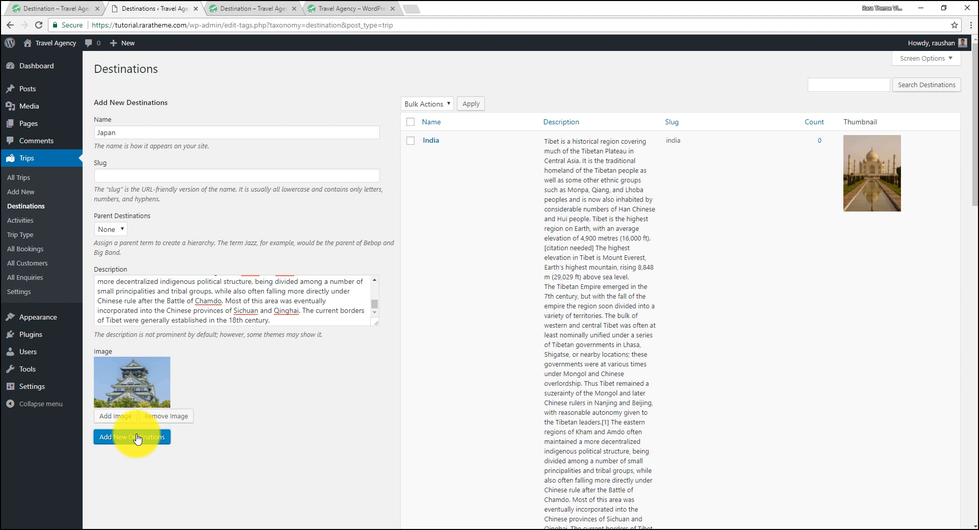
{"action": "left_click", "coordinate": [136, 438]}
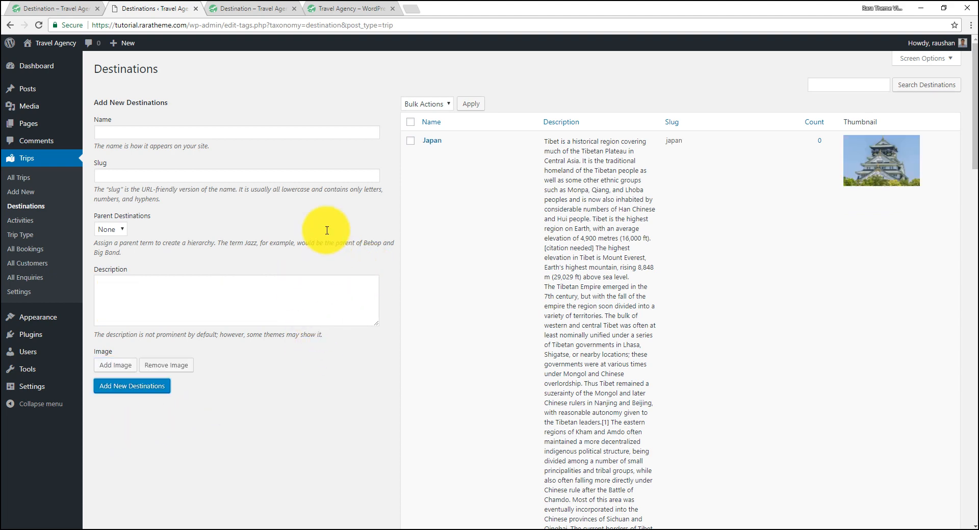
{"action": "left_click", "coordinate": [258, 6]}
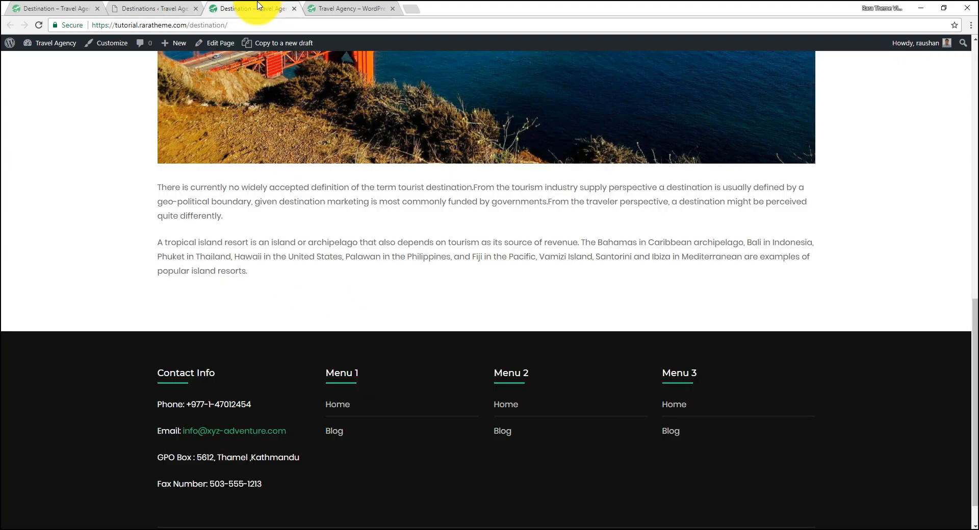
{"action": "left_click", "coordinate": [37, 25]}
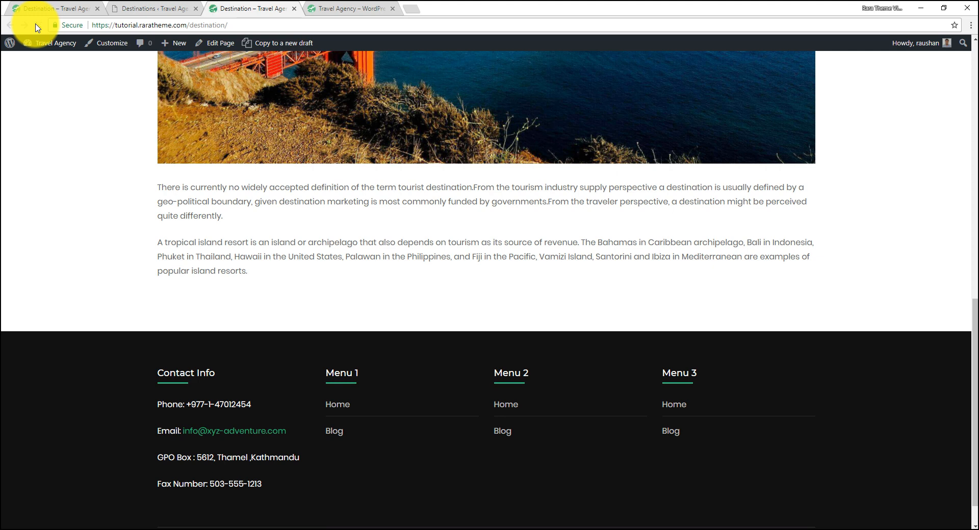
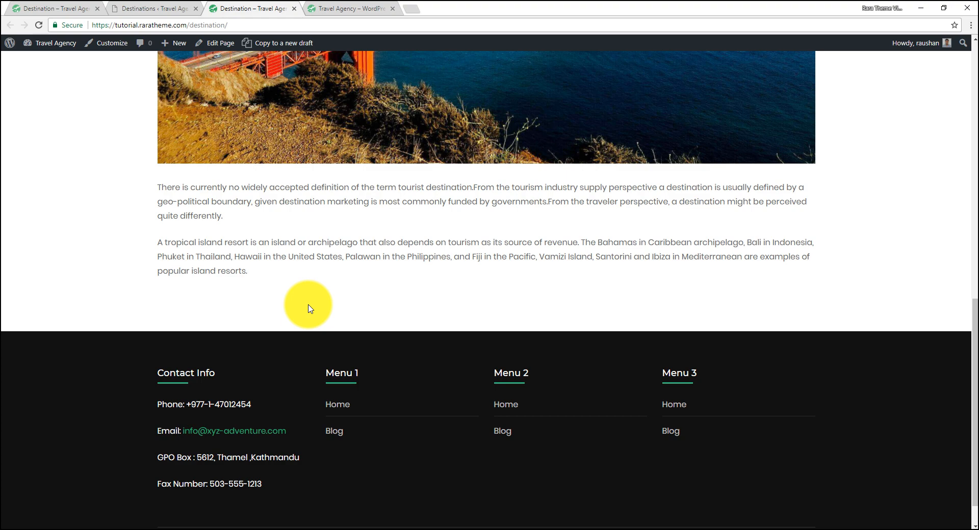
Quick edit the Rocky Mountain Vacation trip to assign the destinations India, Japan, Nepal and Tibet, and update it
{"action": "left_click", "coordinate": [158, 8]}
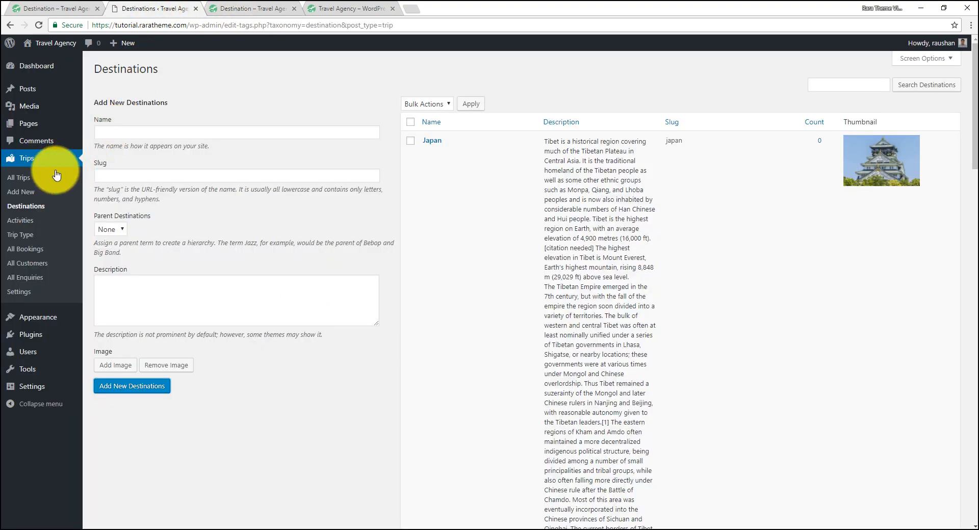
{"action": "left_click", "coordinate": [16, 179]}
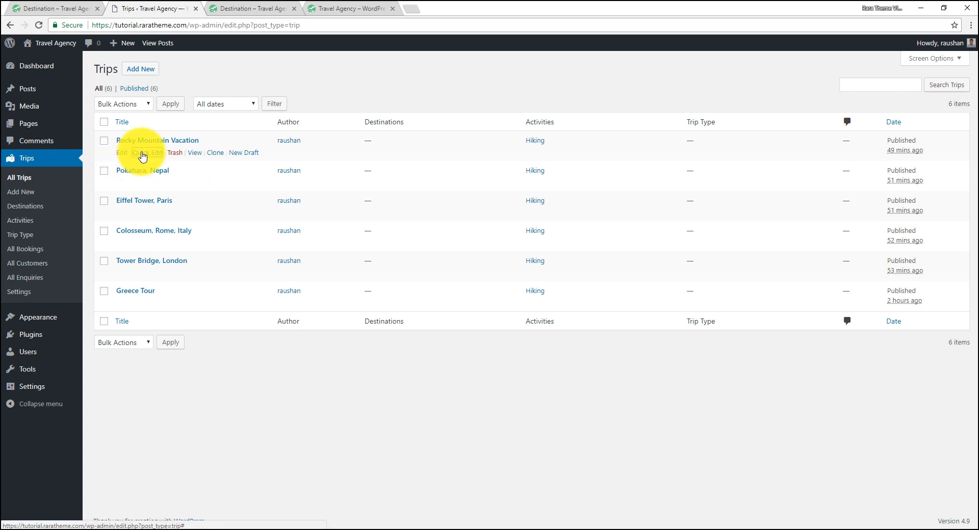
{"action": "left_click", "coordinate": [143, 155]}
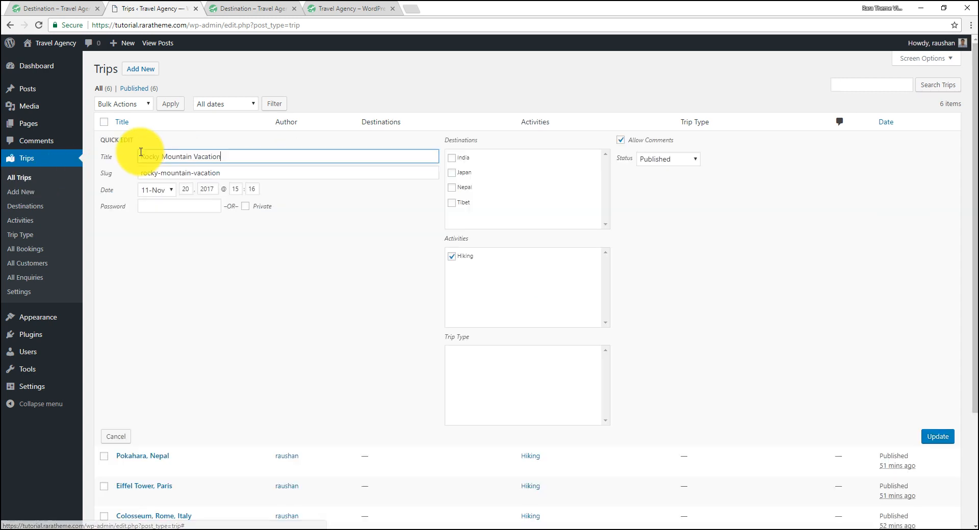
{"action": "left_click", "coordinate": [451, 159]}
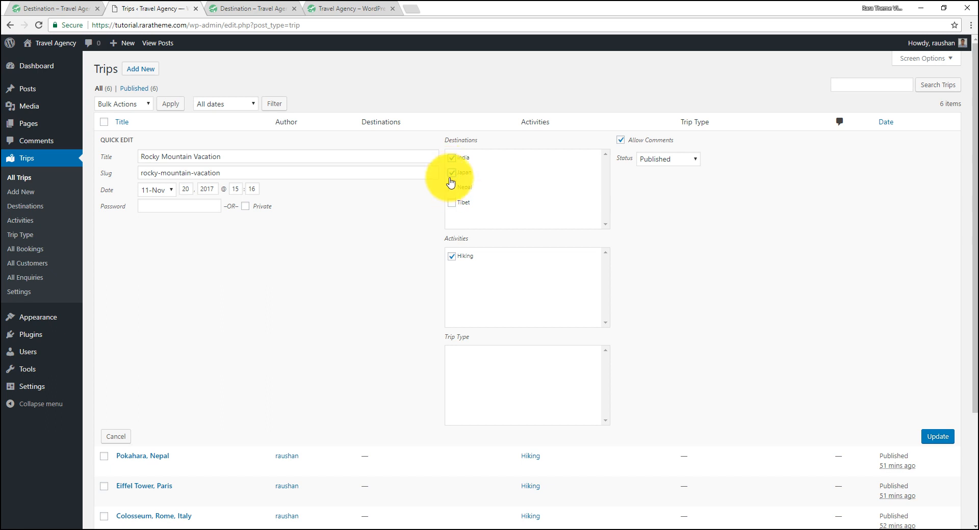
{"action": "left_click", "coordinate": [451, 187]}
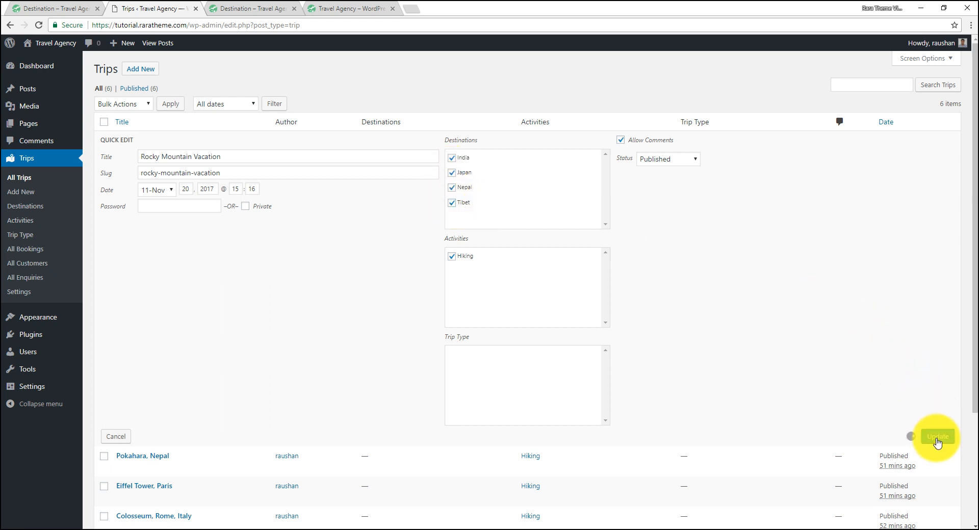
Reload the site's Destination page and examine the destination tiles below the text
{"action": "left_click", "coordinate": [263, 6]}
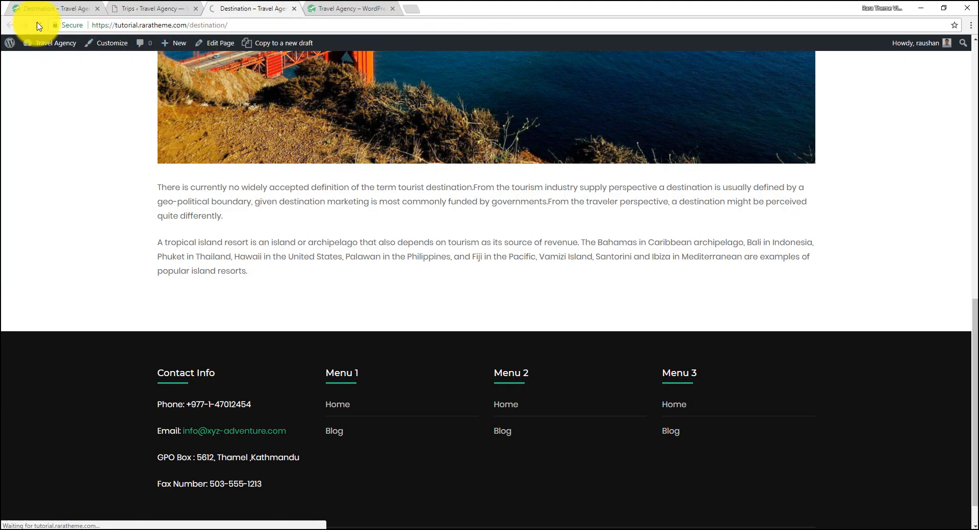
{"action": "scroll", "coordinate": [394, 305], "scroll_direction": "down", "scroll_amount": 6}
{"action": "scroll", "coordinate": [393, 305], "scroll_direction": "down", "scroll_amount": 3}
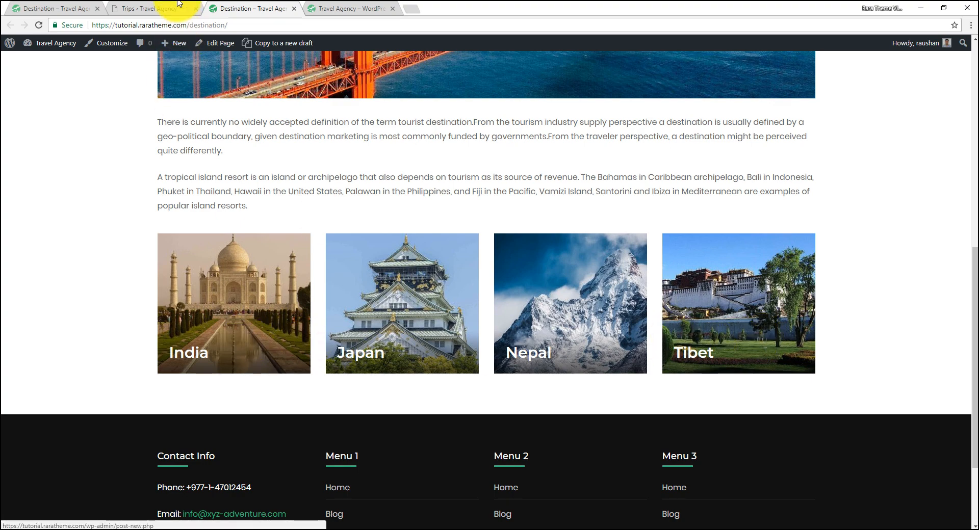
Quick edit the Rocky Mountain Vacation trip to clear India and Tibet from its destinations, and update it
{"action": "left_click", "coordinate": [162, 8]}
{"action": "left_click", "coordinate": [150, 154]}
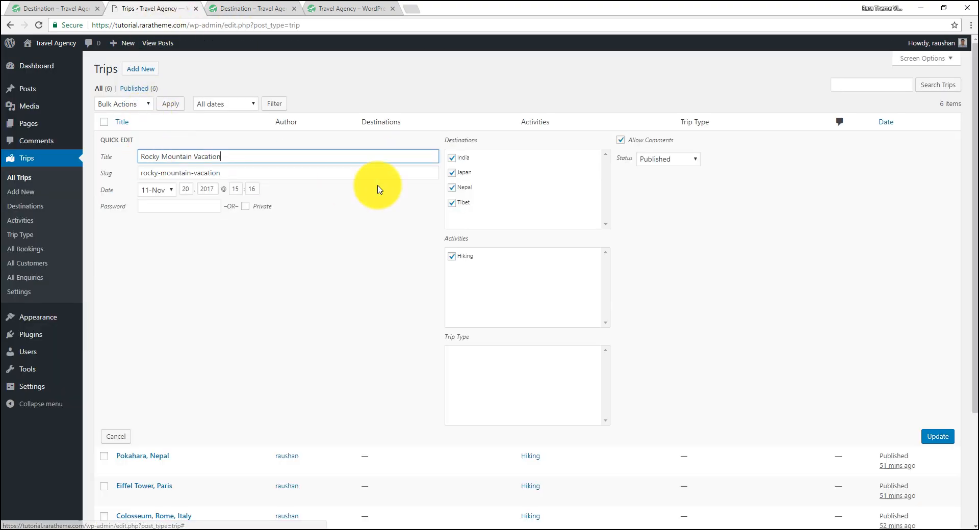
{"action": "left_click", "coordinate": [450, 159]}
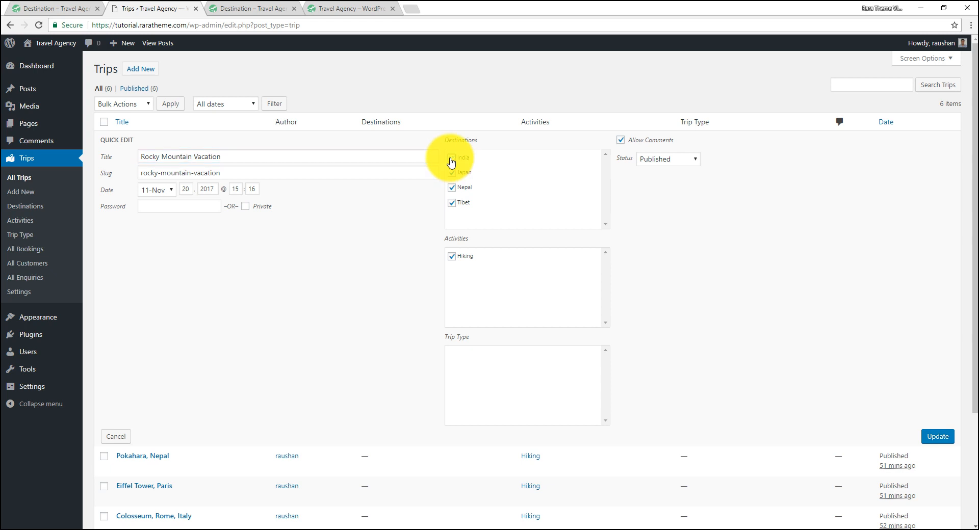
{"action": "left_click", "coordinate": [461, 203]}
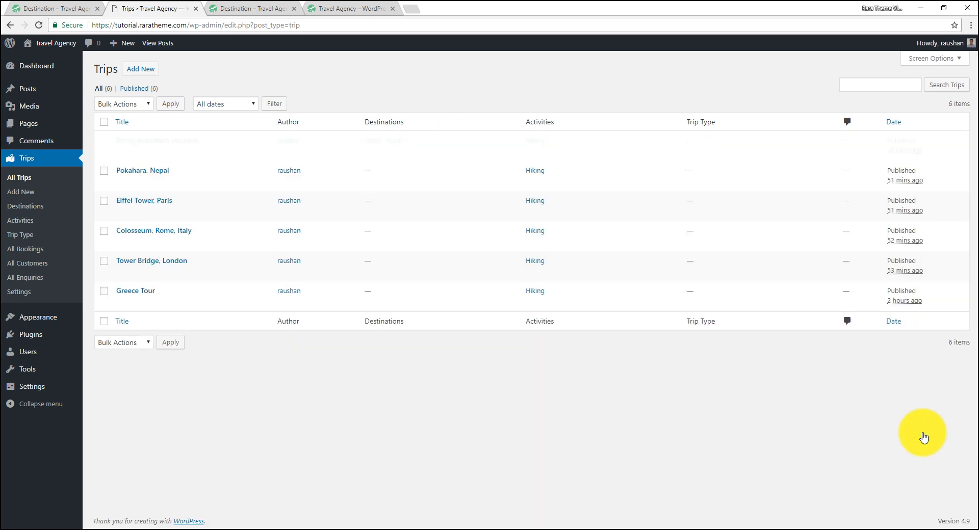
Check the tiles on the site's Destination page, and quick edit the Rocky Mountain Vacation trip to add the destinations India and Tibet
{"action": "left_click", "coordinate": [240, 9]}
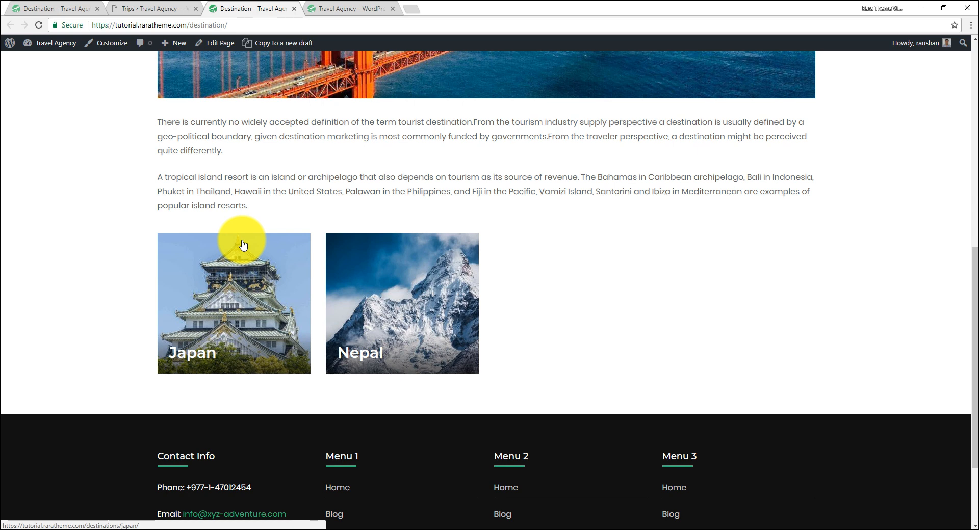
{"action": "left_click", "coordinate": [158, 9]}
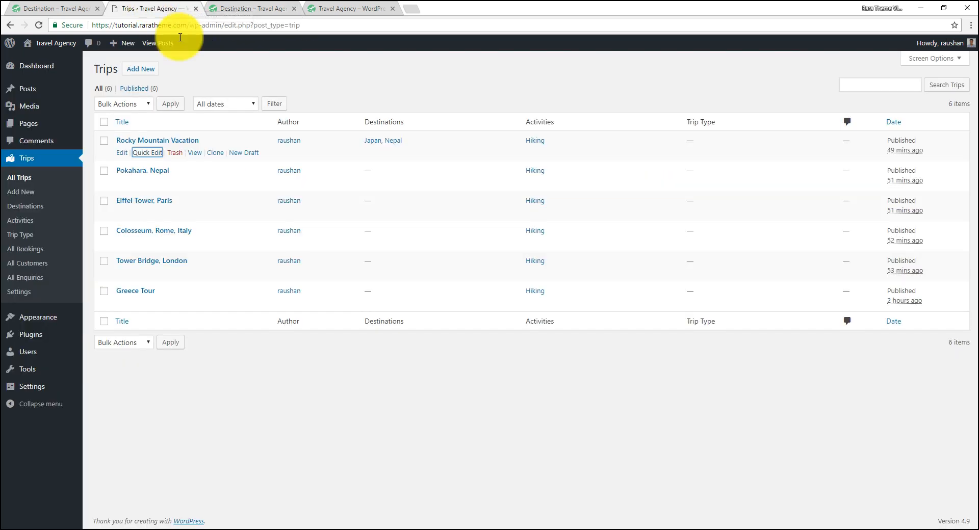
{"action": "left_click", "coordinate": [147, 152]}
{"action": "left_click", "coordinate": [452, 203]}
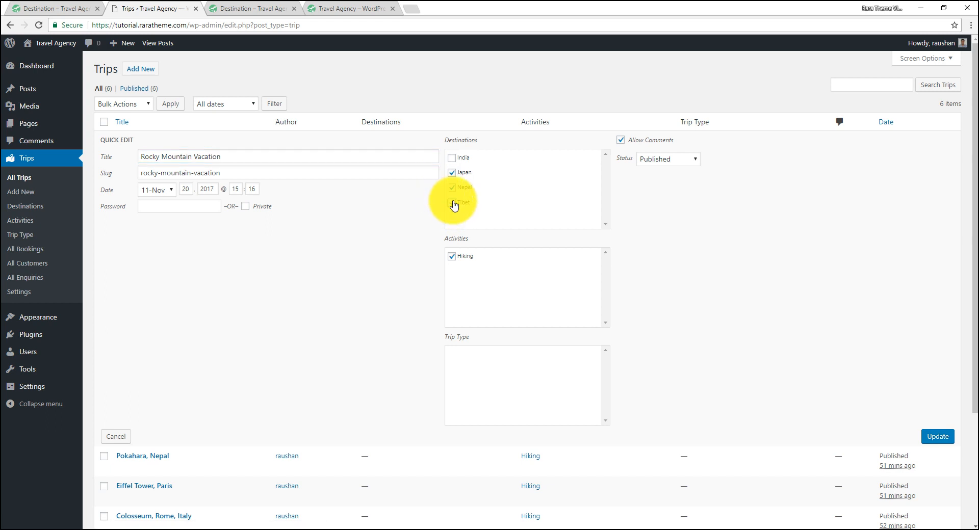
{"action": "left_click", "coordinate": [451, 158]}
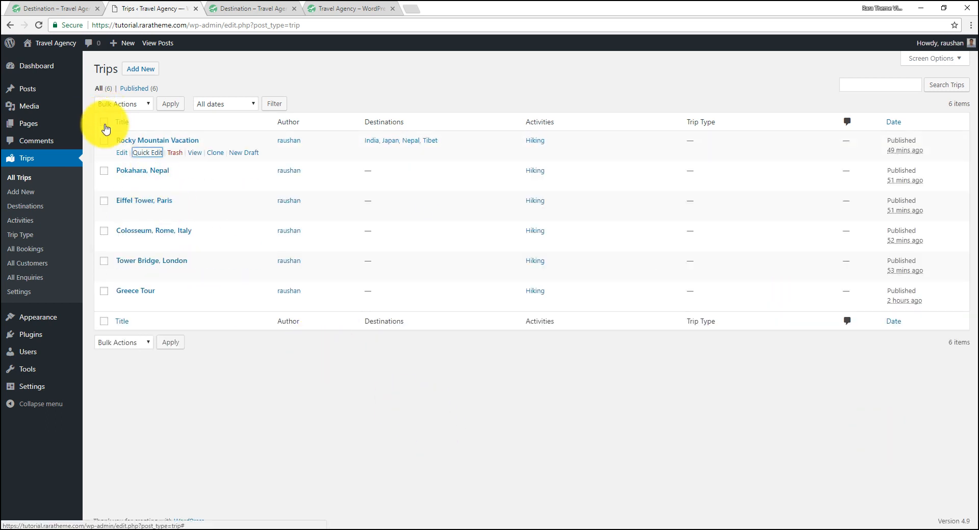
Bulk edit all the trips to assign the destinations India, Japan, Nepal and Tibet, and update them
{"action": "left_click", "coordinate": [125, 104]}
{"action": "left_click", "coordinate": [115, 121]}
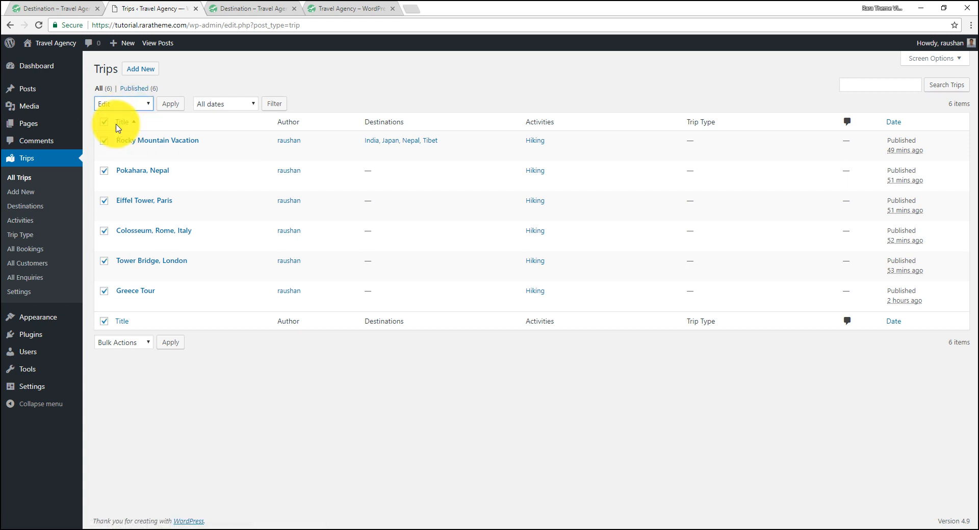
{"action": "left_click", "coordinate": [167, 105]}
{"action": "left_click", "coordinate": [366, 157]}
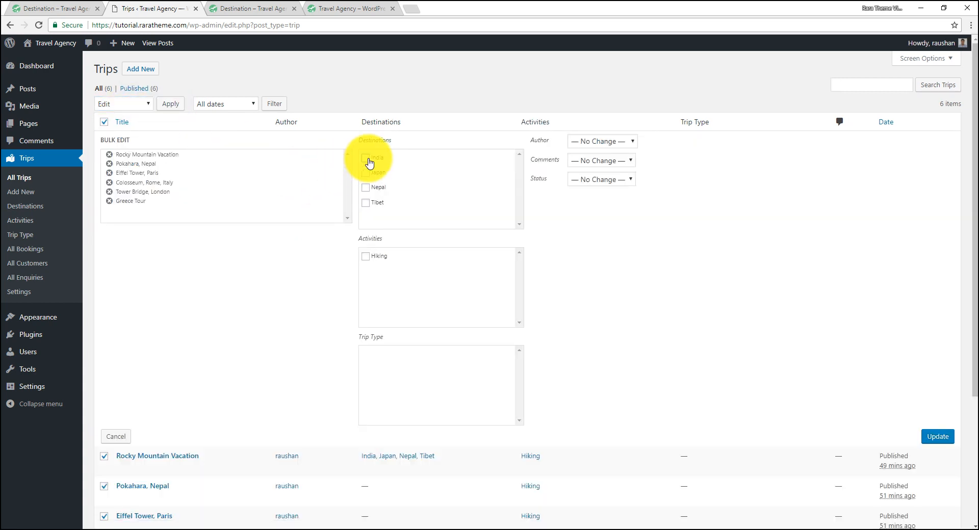
{"action": "left_click", "coordinate": [366, 203]}
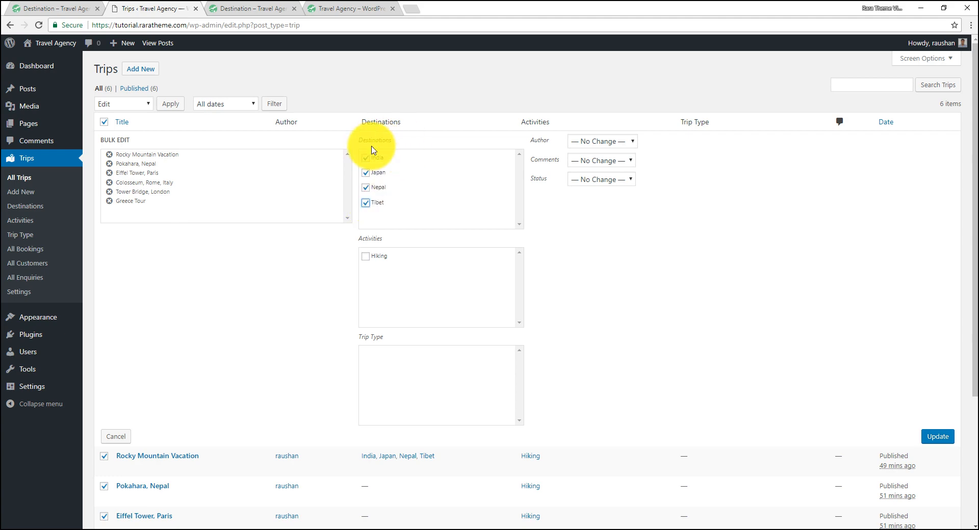
{"action": "left_click", "coordinate": [944, 441]}
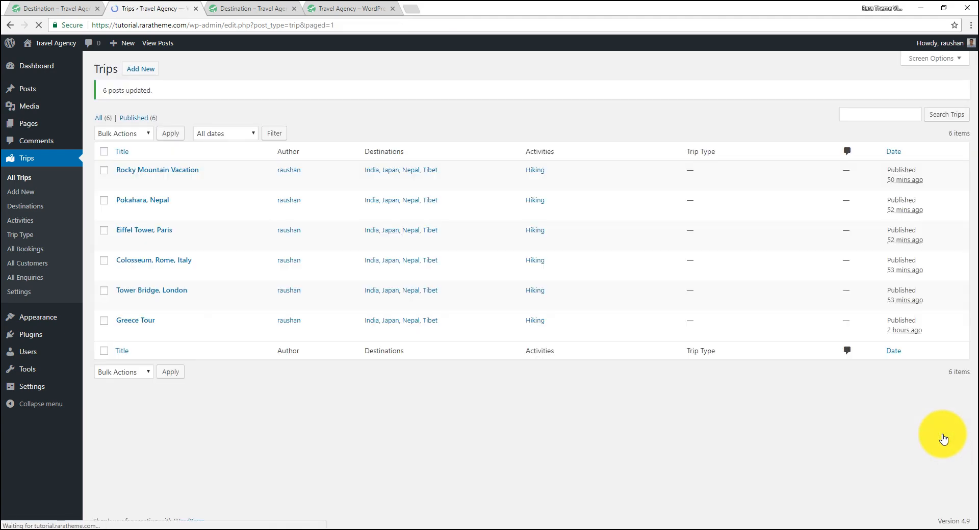
Open the Nepal destination on the site and examine its title, description and the trips grouped under Hiking
{"action": "left_click", "coordinate": [254, 6]}
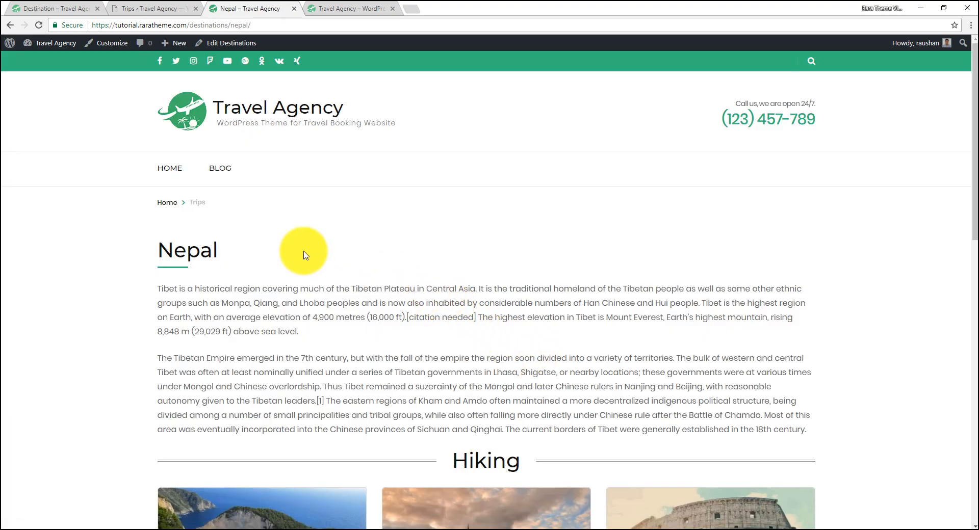
{"action": "scroll", "coordinate": [229, 219], "scroll_direction": "down", "scroll_amount": 2}
{"action": "left_click_drag", "start_coordinate": [156, 153], "coordinate": [230, 152]}
{"action": "left_click_drag", "start_coordinate": [158, 187], "coordinate": [279, 231]}
{"action": "left_click_drag", "start_coordinate": [330, 256], "coordinate": [797, 321]}
{"action": "scroll", "coordinate": [478, 256], "scroll_direction": "down", "scroll_amount": 3}
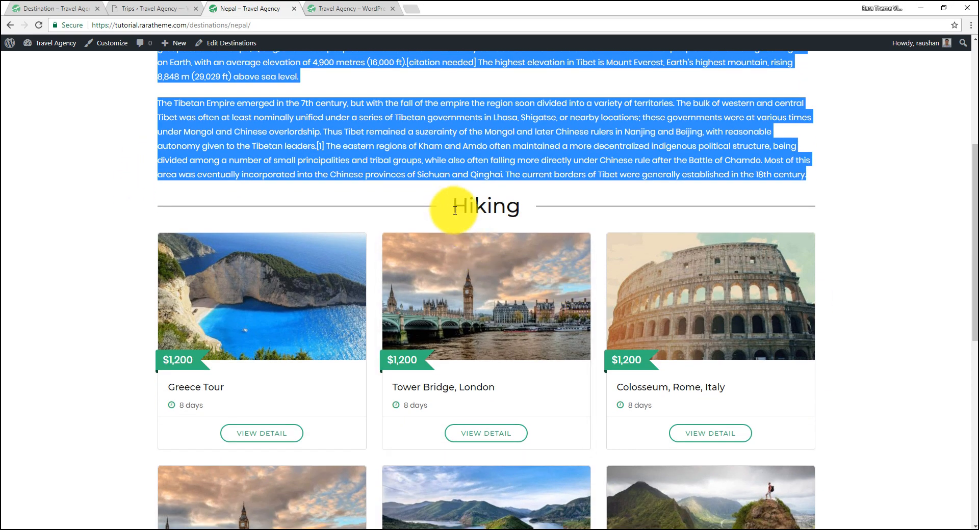
{"action": "left_click_drag", "start_coordinate": [452, 206], "coordinate": [526, 209]}
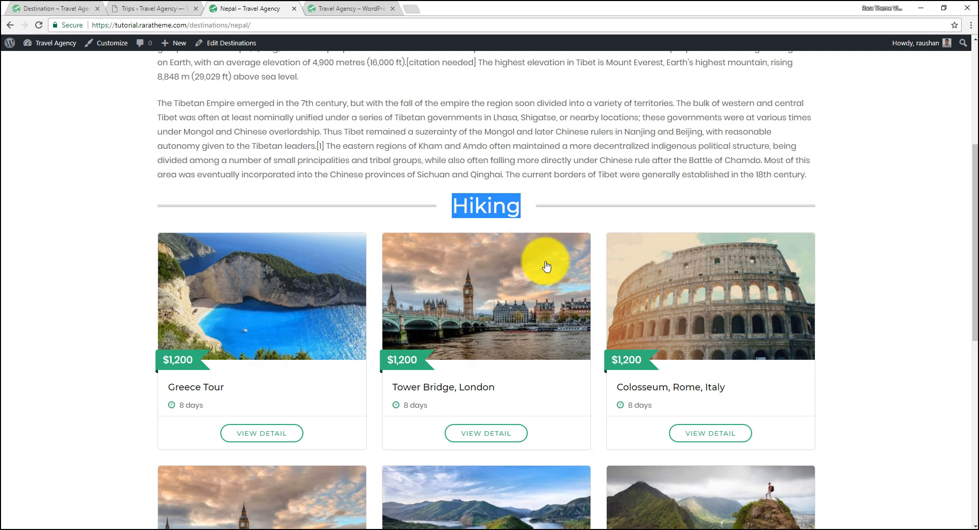
{"action": "scroll", "coordinate": [525, 262], "scroll_direction": "down", "scroll_amount": 2}
{"action": "scroll", "coordinate": [451, 250], "scroll_direction": "down", "scroll_amount": 2}
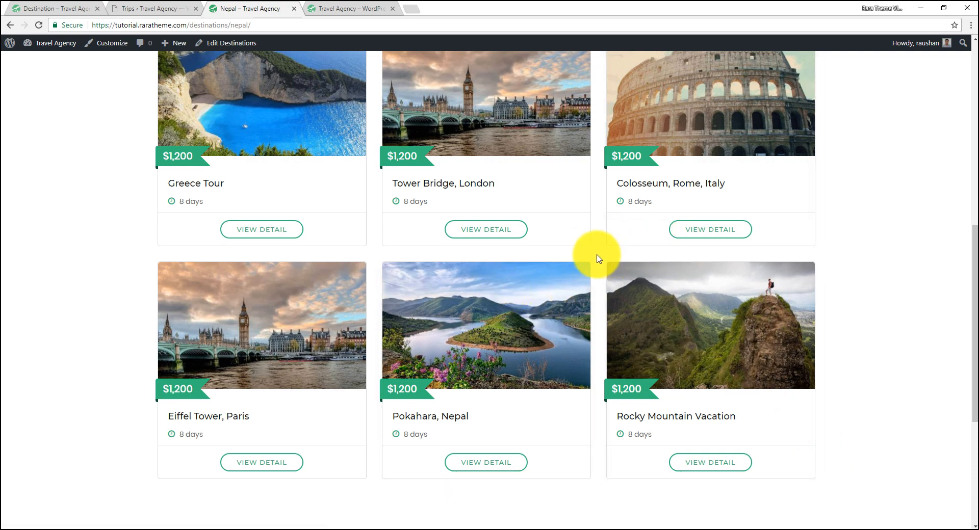
{"action": "scroll", "coordinate": [598, 259], "scroll_direction": "up", "scroll_amount": 3}
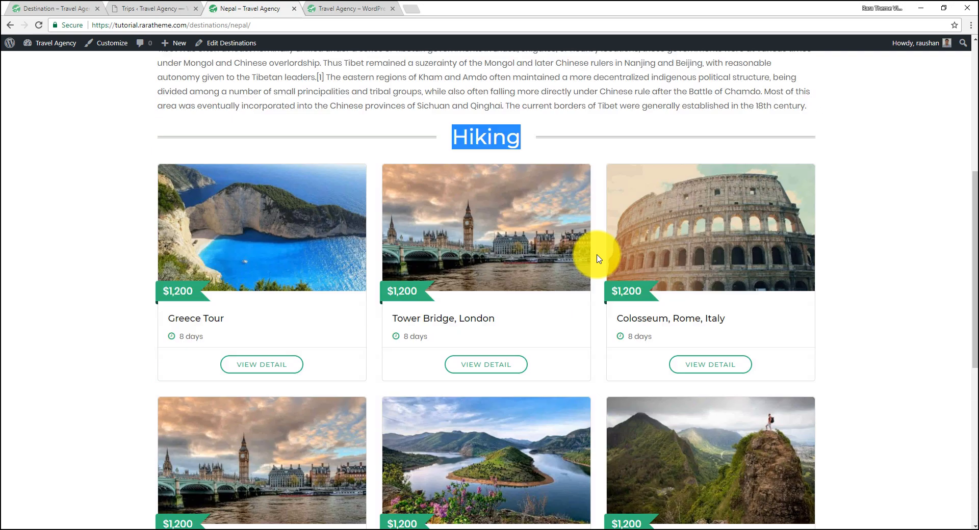
{"action": "left_click_drag", "start_coordinate": [451, 155], "coordinate": [519, 157]}
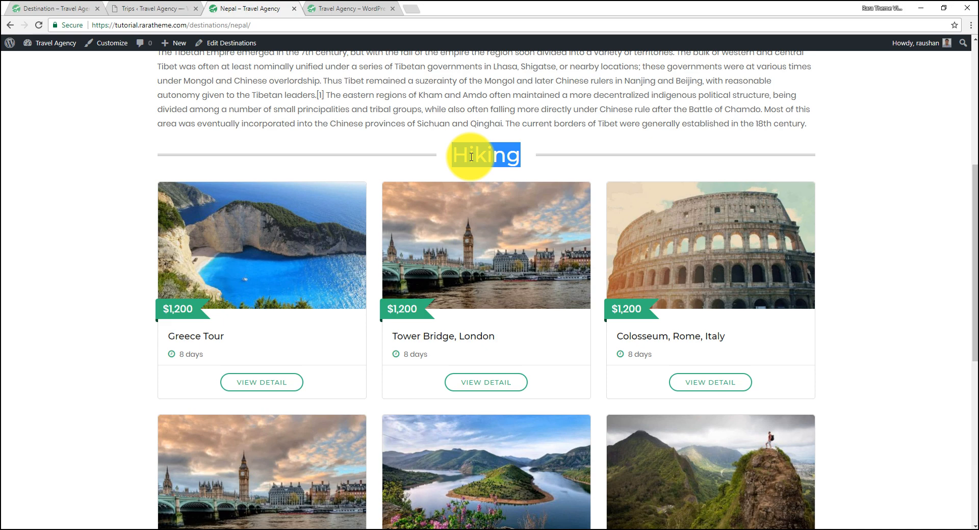
{"action": "scroll", "coordinate": [543, 179], "scroll_direction": "up", "scroll_amount": 4}
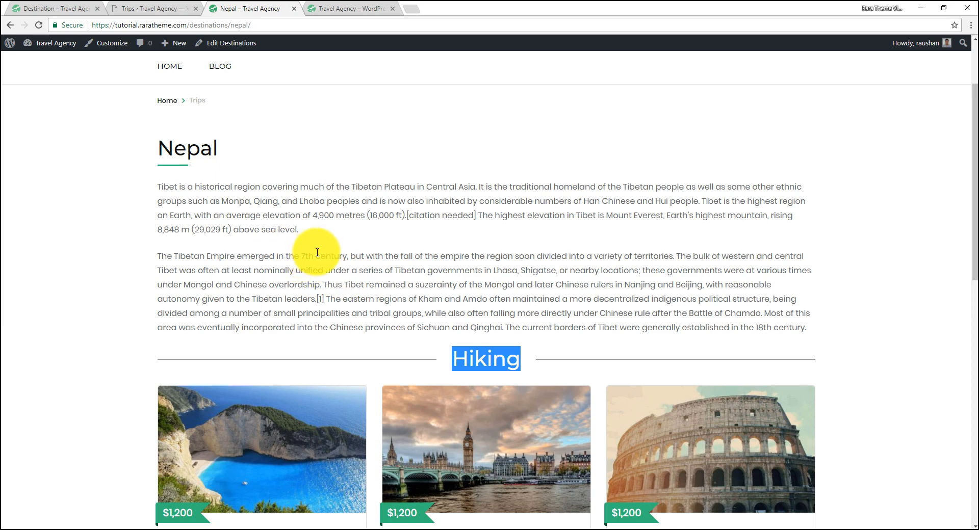
Add the activity Cultural Tours with the copied Tibet description and the costumed dancers image
{"action": "left_click", "coordinate": [168, 7]}
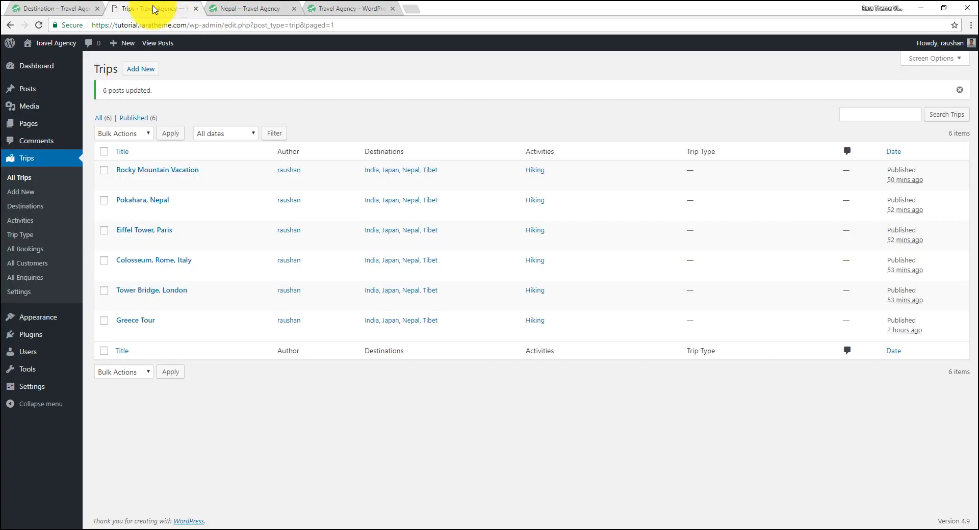
{"action": "left_click", "coordinate": [21, 223]}
{"action": "left_click", "coordinate": [131, 134]}
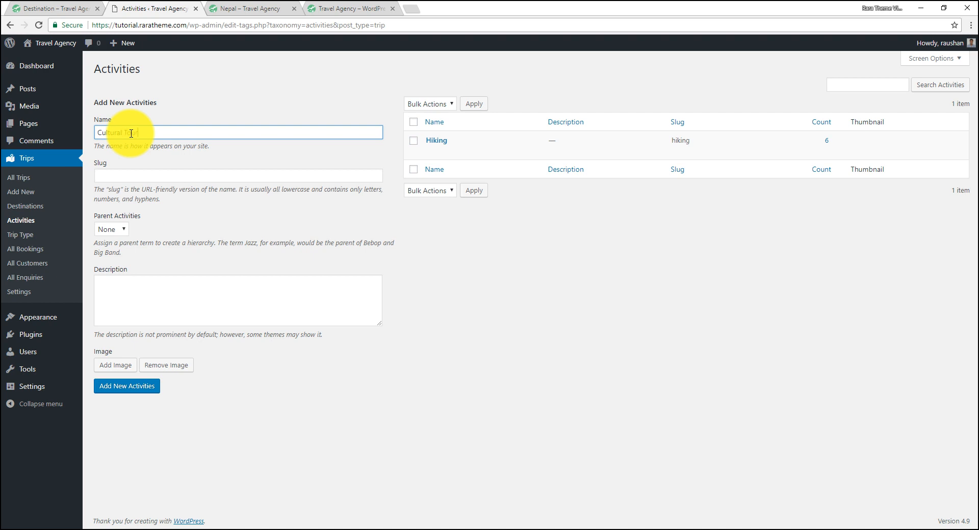
{"action": "type", "text": "Cultural Tours"}
{"action": "left_click", "coordinate": [170, 287]}
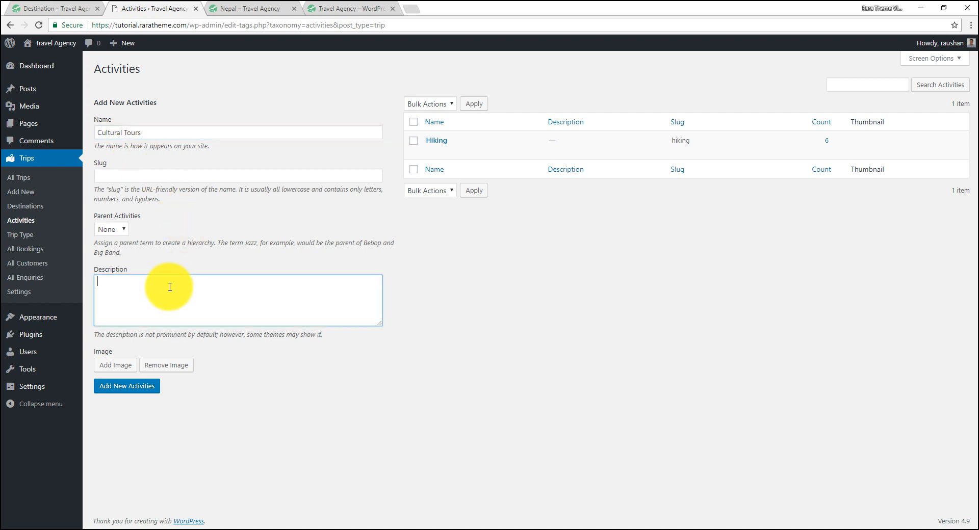
{"action": "key", "text": "ctrl+v"}
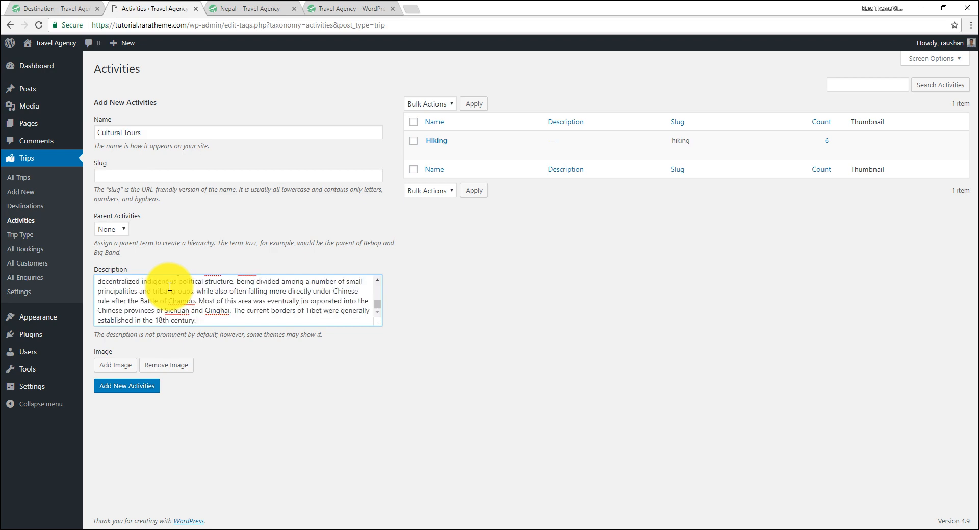
{"action": "left_click", "coordinate": [120, 371]}
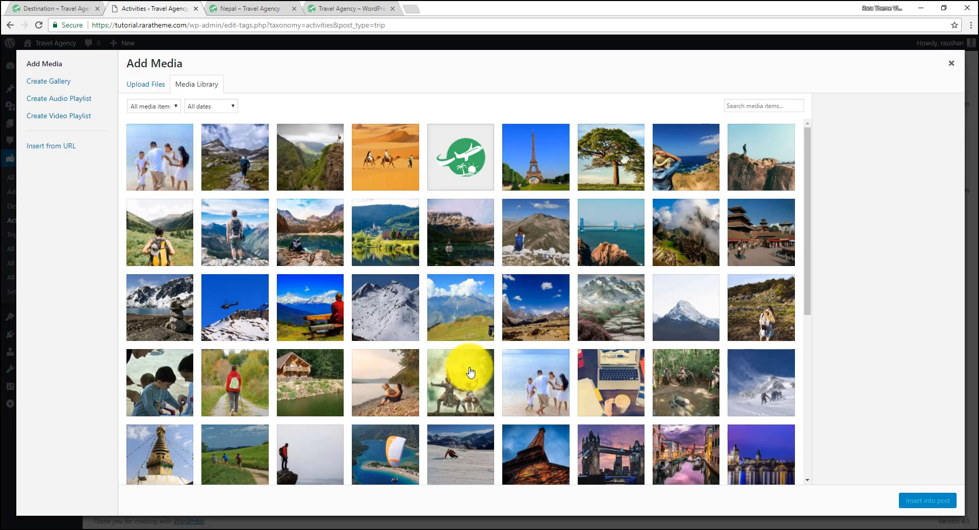
{"action": "left_click", "coordinate": [461, 369]}
{"action": "left_click", "coordinate": [921, 503]}
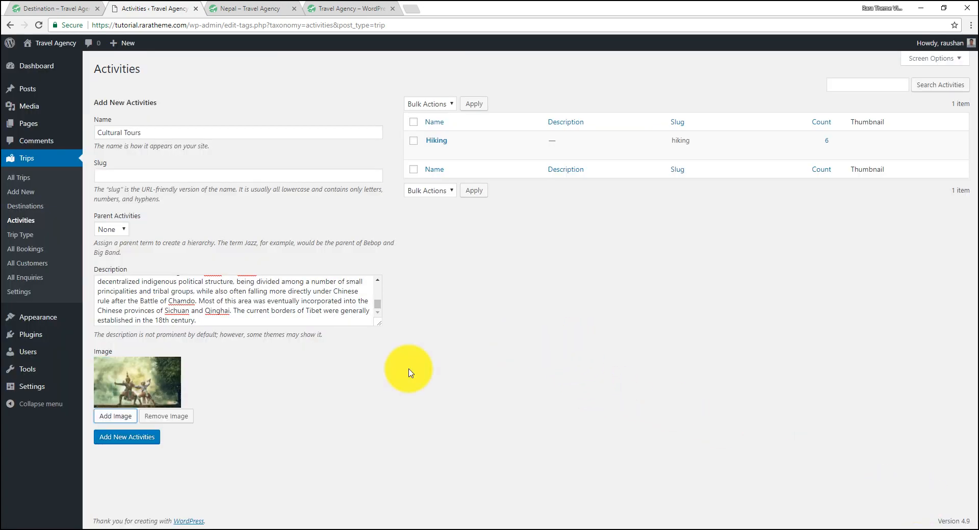
{"action": "left_click", "coordinate": [129, 438]}
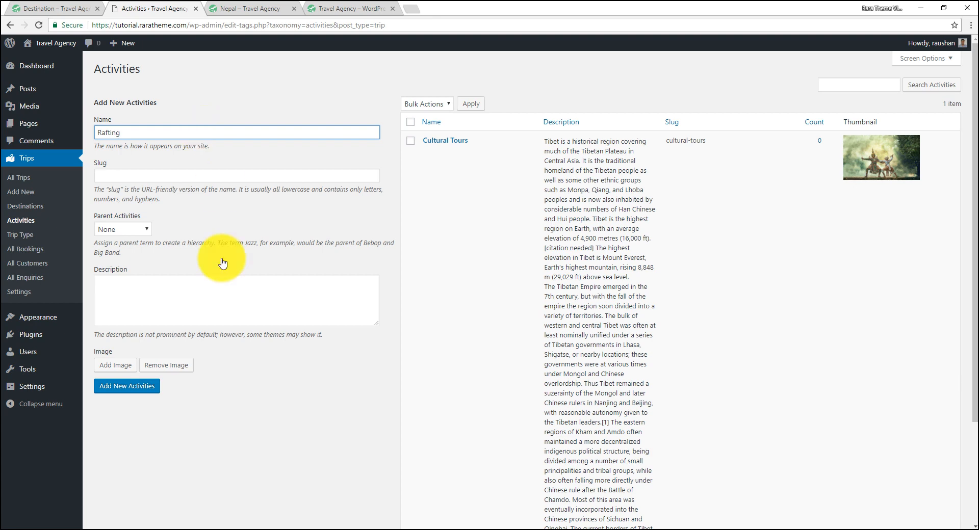
Add the activity Rafting with the copied Tibet description and the river rafting photo
{"action": "left_click", "coordinate": [157, 298]}
{"action": "right_click", "coordinate": [156, 297]}
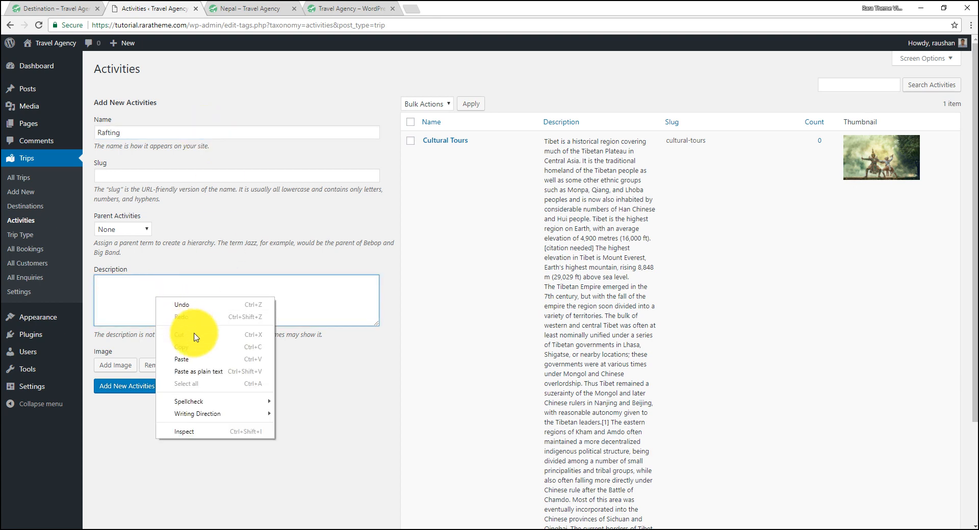
{"action": "left_click", "coordinate": [194, 364]}
{"action": "left_click", "coordinate": [122, 365]}
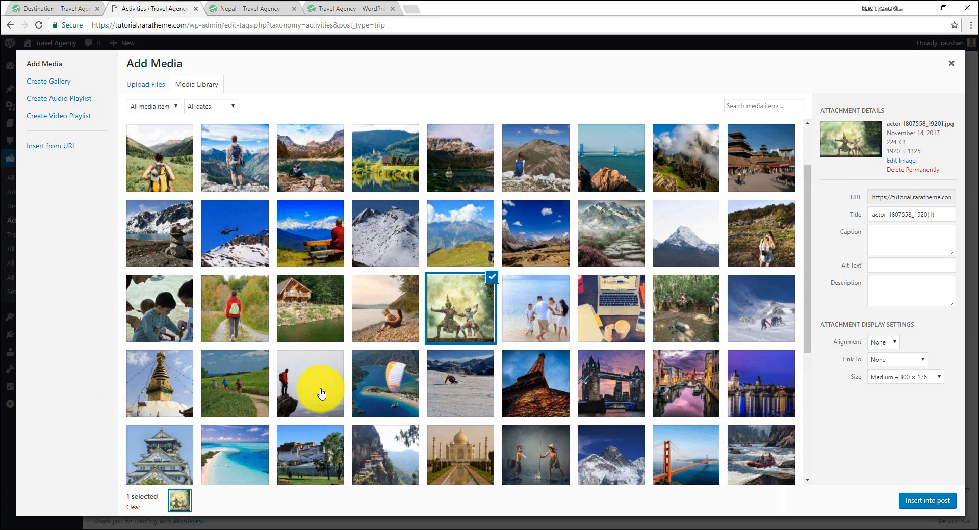
{"action": "scroll", "coordinate": [321, 395], "scroll_direction": "down", "scroll_amount": 5}
{"action": "left_click", "coordinate": [399, 454]}
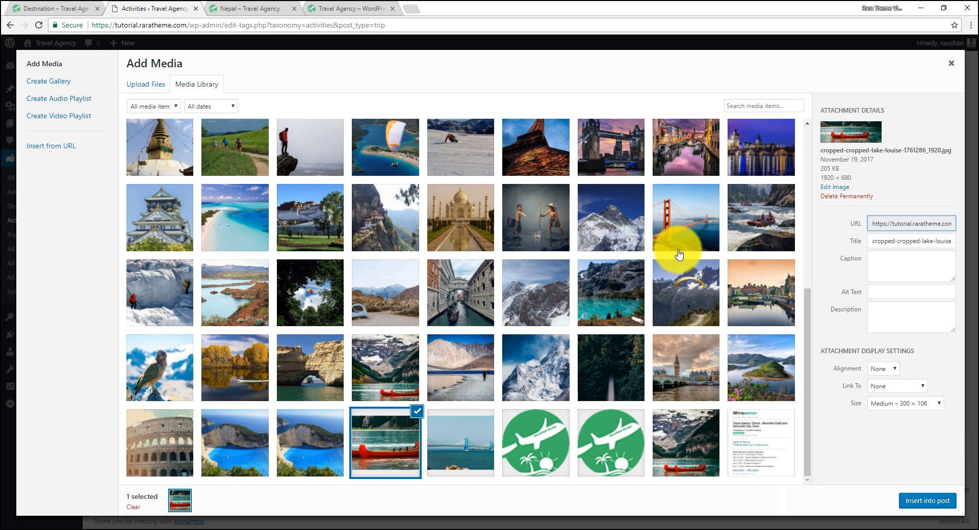
{"action": "left_click", "coordinate": [736, 220]}
{"action": "left_click", "coordinate": [928, 501]}
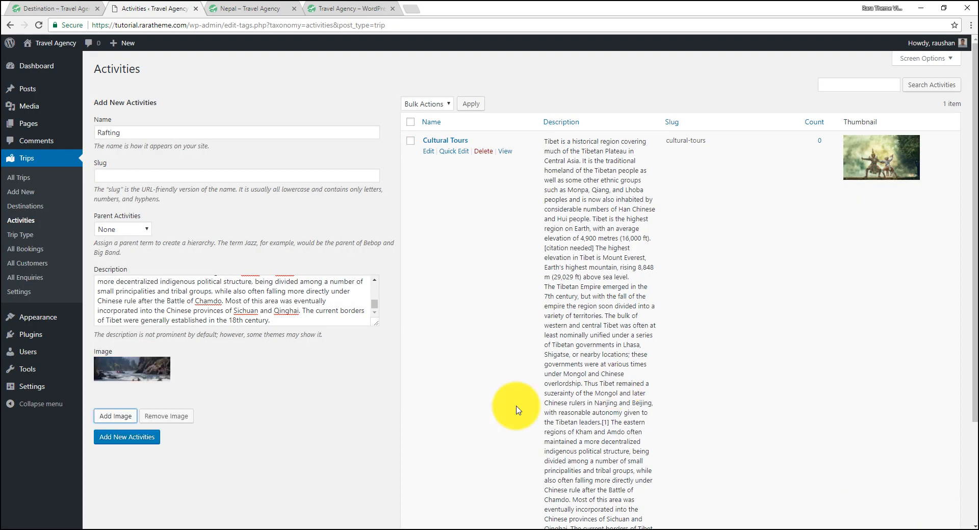
{"action": "left_click", "coordinate": [131, 437]}
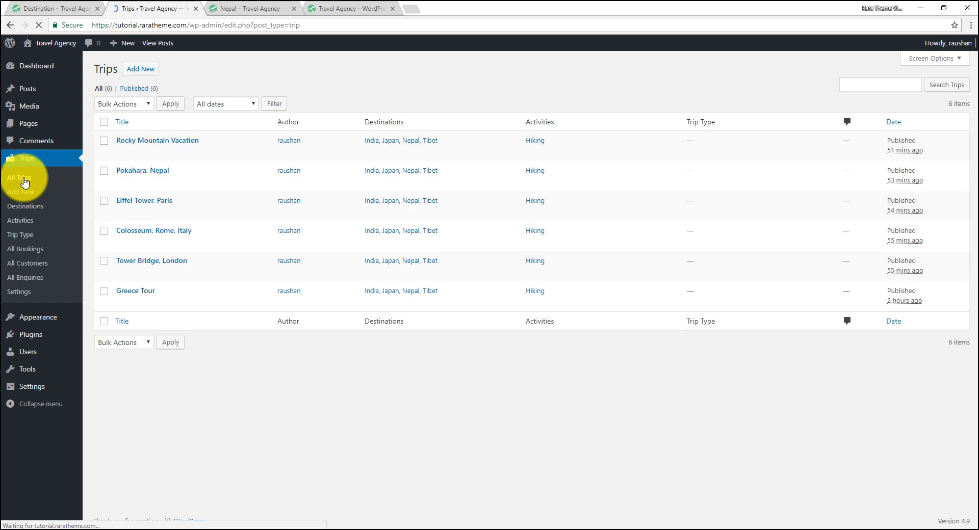
Bulk edit the Eiffel Tower, Colosseum and Tower Bridge trips to assign the Rafting activity, and update them
{"action": "left_click", "coordinate": [104, 230]}
{"action": "left_click", "coordinate": [104, 200]}
{"action": "left_click", "coordinate": [104, 260]}
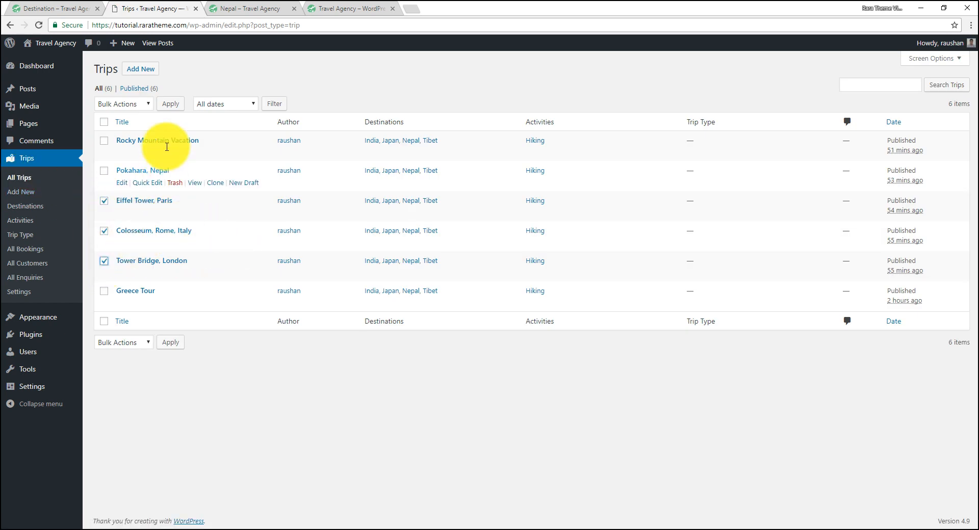
{"action": "left_click", "coordinate": [128, 104]}
{"action": "left_click", "coordinate": [126, 127]}
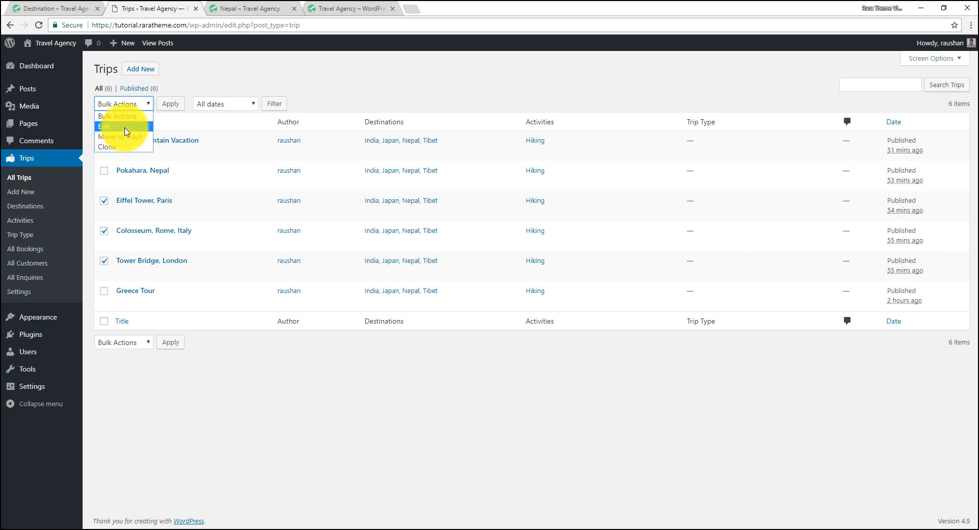
{"action": "left_click", "coordinate": [170, 109]}
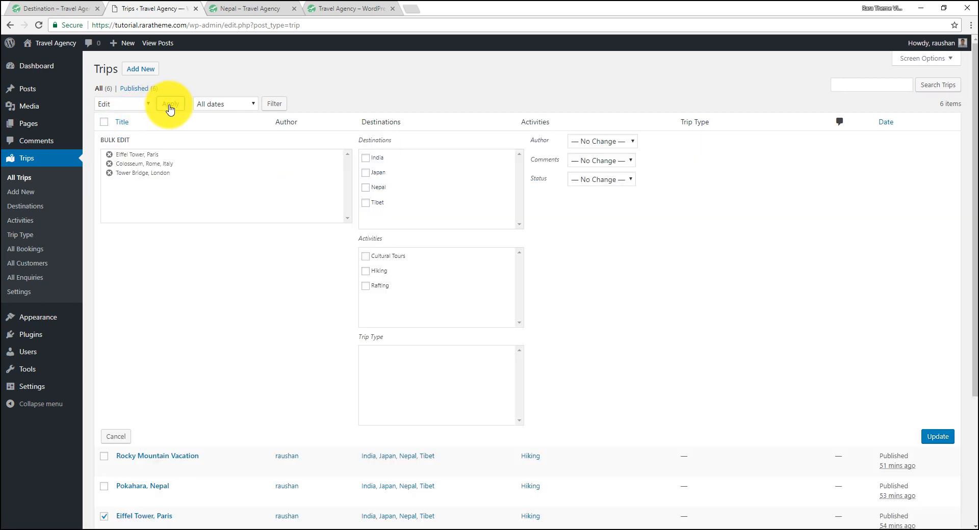
{"action": "left_click", "coordinate": [365, 285]}
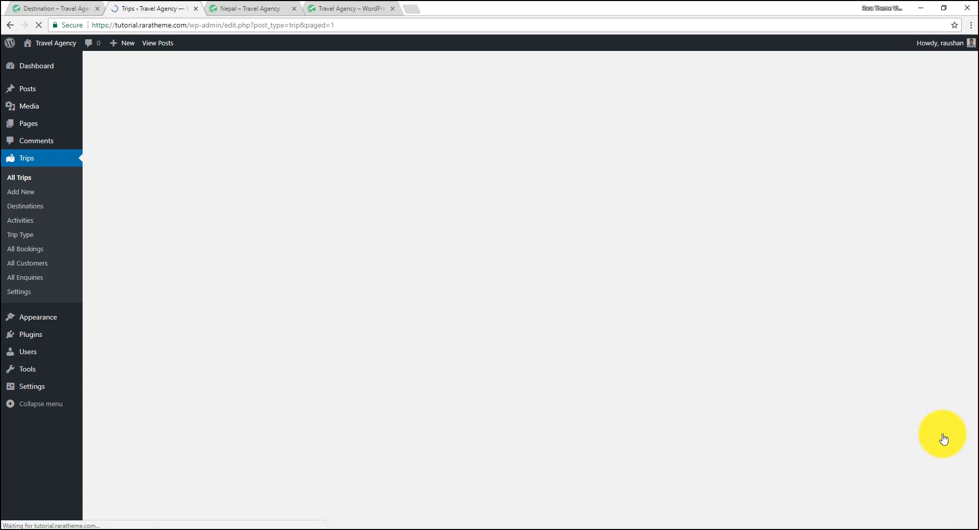
Bulk edit the Rocky Mountain Vacation, Tower Bridge and Greece Tour trips to assign the Cultural Tours activity, and update them
{"action": "left_click", "coordinate": [104, 321]}
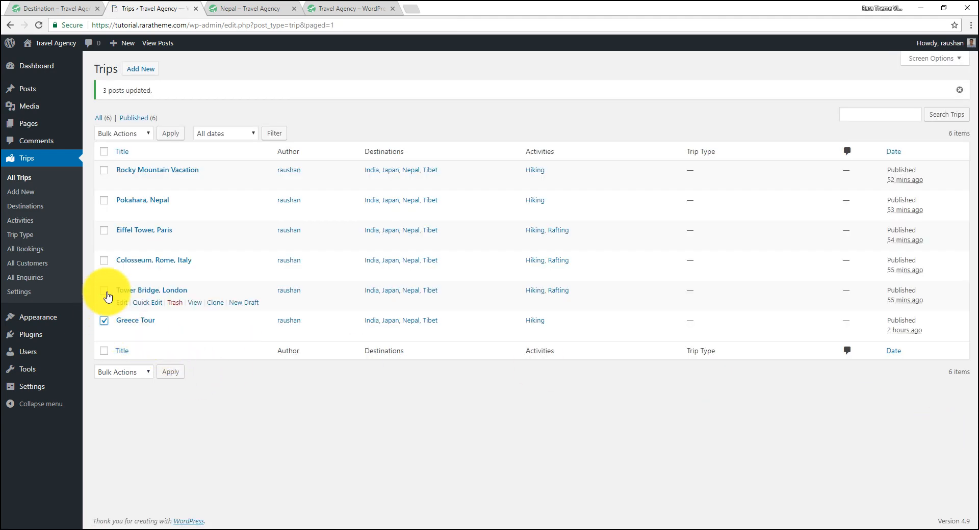
{"action": "left_click", "coordinate": [104, 290]}
{"action": "left_click", "coordinate": [104, 170]}
{"action": "left_click", "coordinate": [130, 133]}
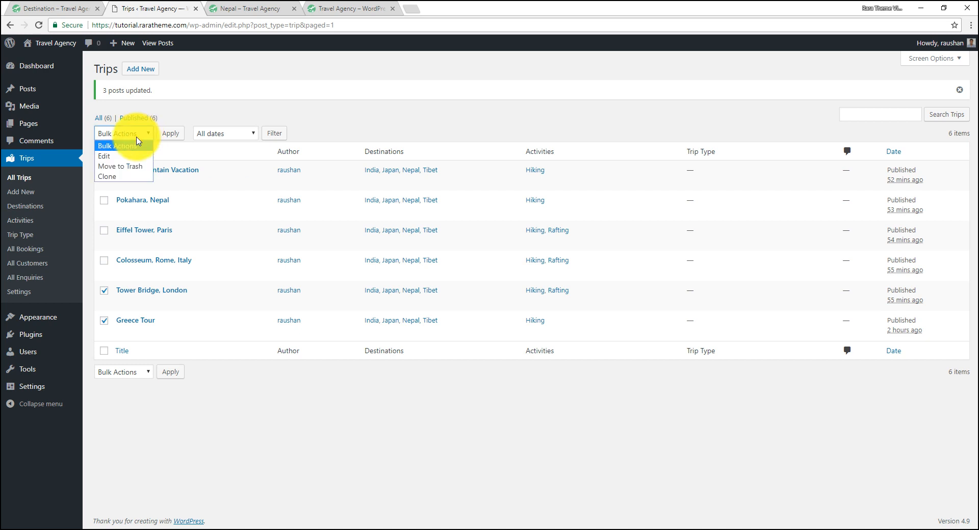
{"action": "left_click", "coordinate": [125, 146]}
{"action": "left_click", "coordinate": [180, 136]}
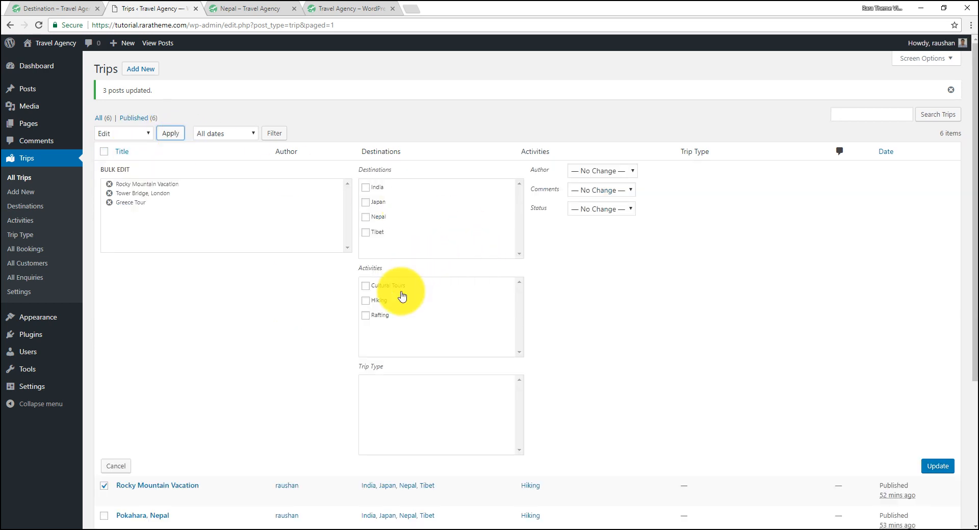
{"action": "left_click", "coordinate": [366, 286]}
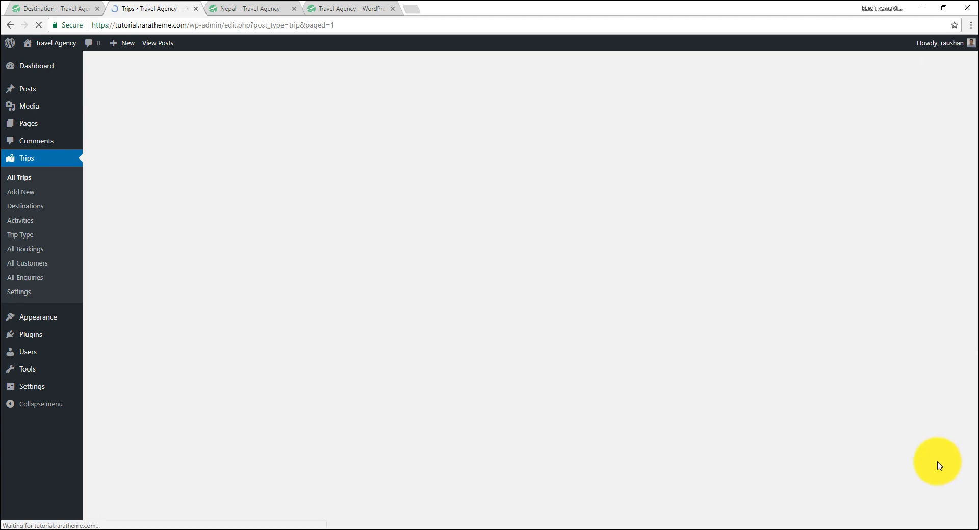
Reload the Nepal destination page and examine its Cultural Tours, Hiking and Rafting sections with their descriptions and trips
{"action": "left_click", "coordinate": [239, 13]}
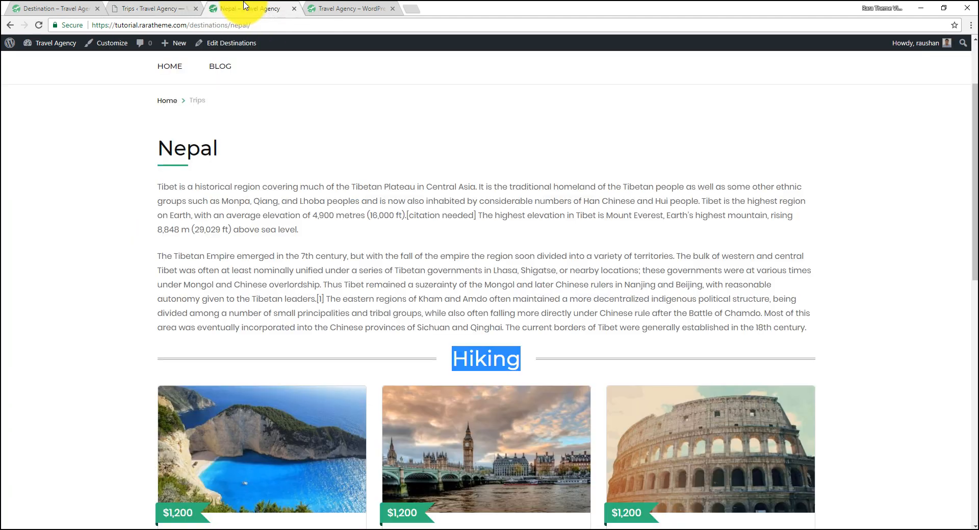
{"action": "left_click", "coordinate": [38, 25]}
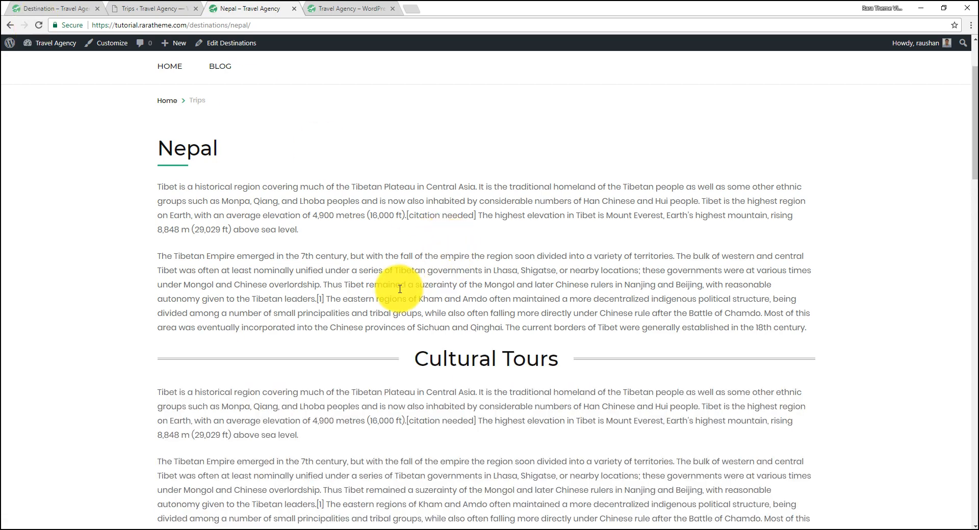
{"action": "scroll", "coordinate": [420, 264], "scroll_direction": "down", "scroll_amount": 3}
{"action": "left_click_drag", "start_coordinate": [403, 206], "coordinate": [560, 207]}
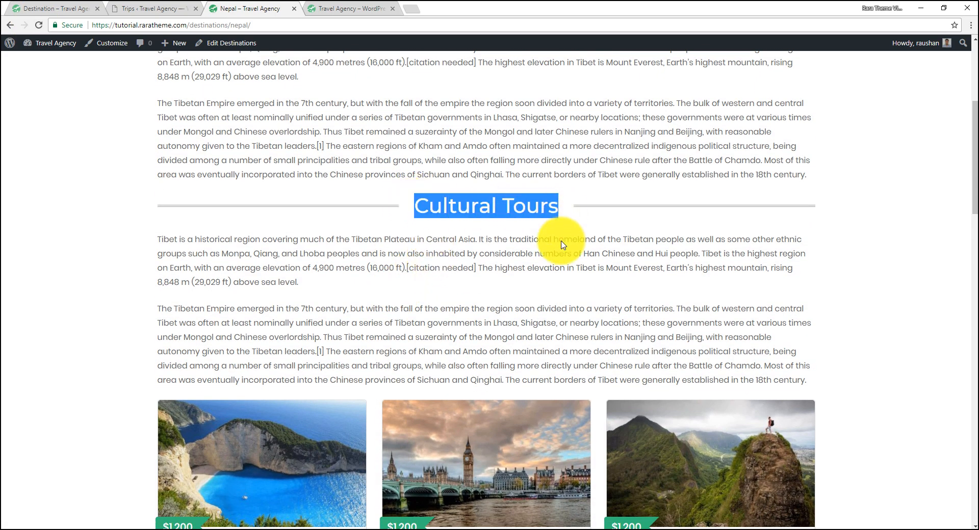
{"action": "scroll", "coordinate": [563, 260], "scroll_direction": "down", "scroll_amount": 4}
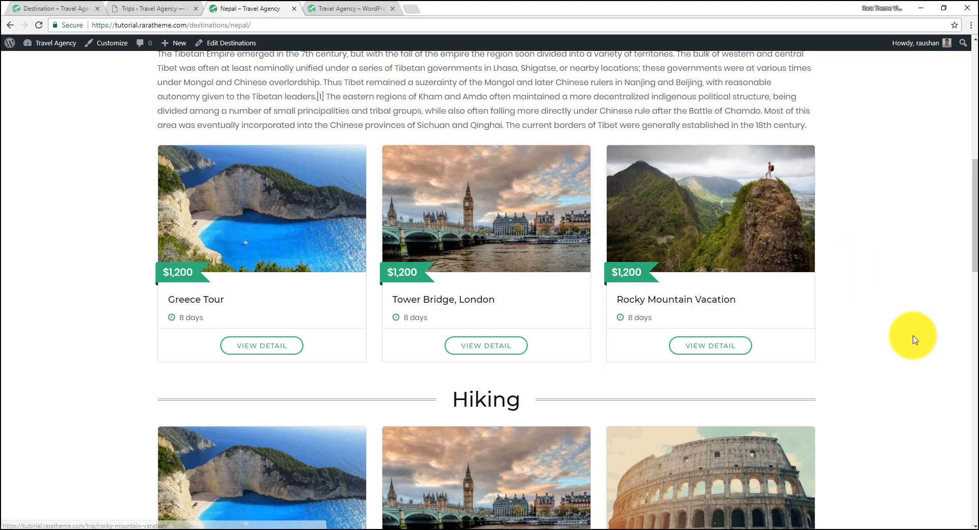
{"action": "scroll", "coordinate": [917, 320], "scroll_direction": "down", "scroll_amount": 2}
{"action": "left_click_drag", "start_coordinate": [448, 195], "coordinate": [533, 214]}
{"action": "scroll", "coordinate": [533, 215], "scroll_direction": "down", "scroll_amount": 5}
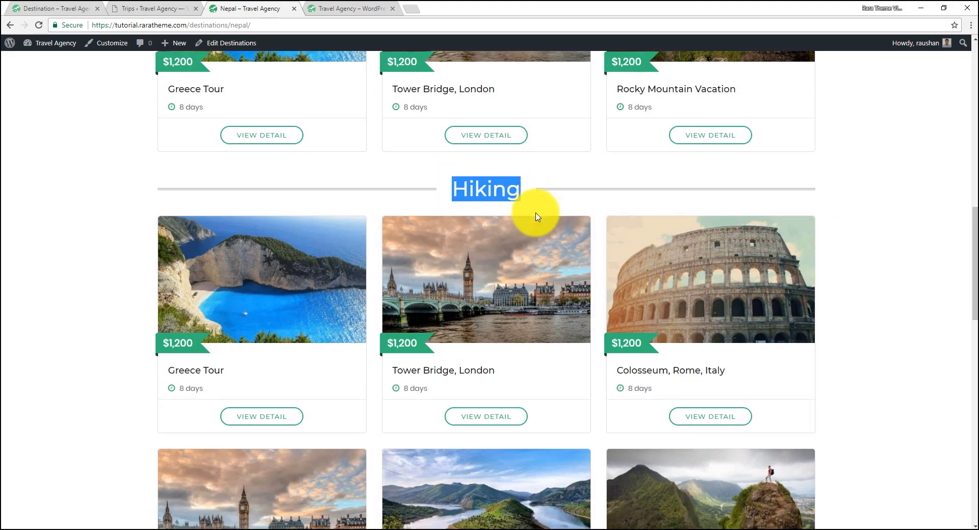
{"action": "scroll", "coordinate": [647, 275], "scroll_direction": "down", "scroll_amount": 7}
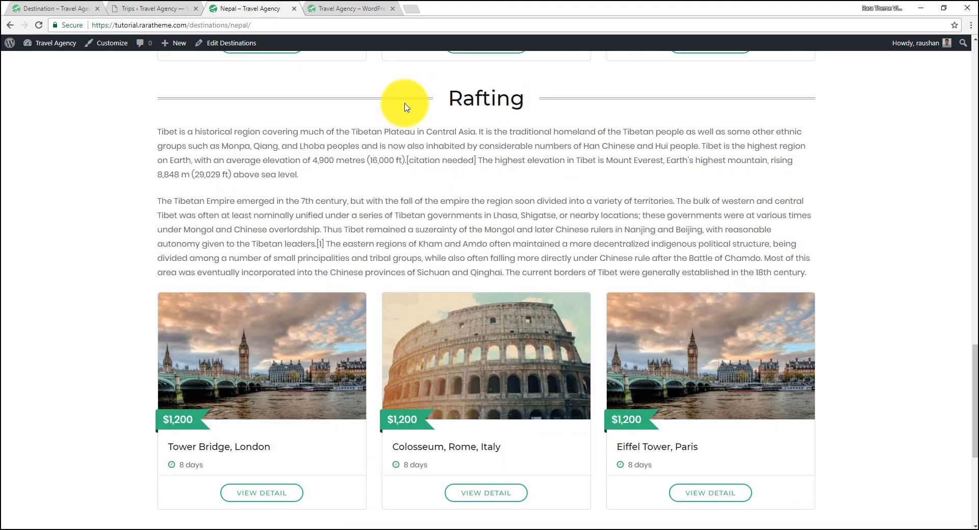
{"action": "left_click_drag", "start_coordinate": [407, 107], "coordinate": [535, 99]}
{"action": "scroll", "coordinate": [544, 157], "scroll_direction": "down", "scroll_amount": 4}
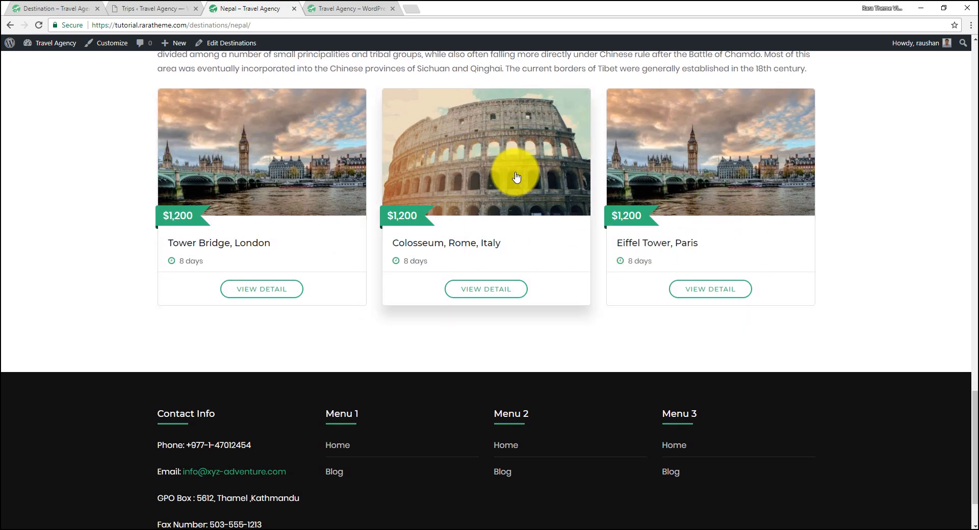
{"action": "scroll", "coordinate": [512, 170], "scroll_direction": "up", "scroll_amount": 5}
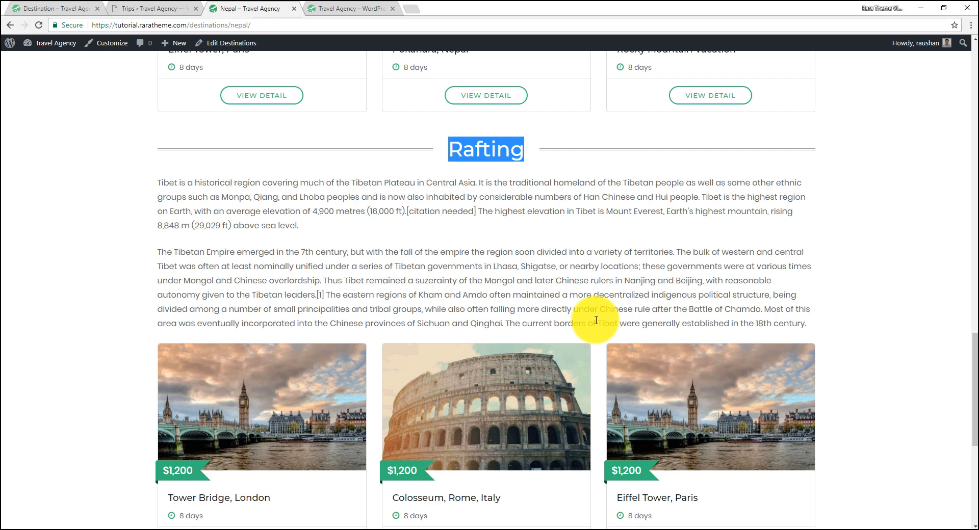
{"action": "scroll", "coordinate": [553, 324], "scroll_direction": "up", "scroll_amount": 15}
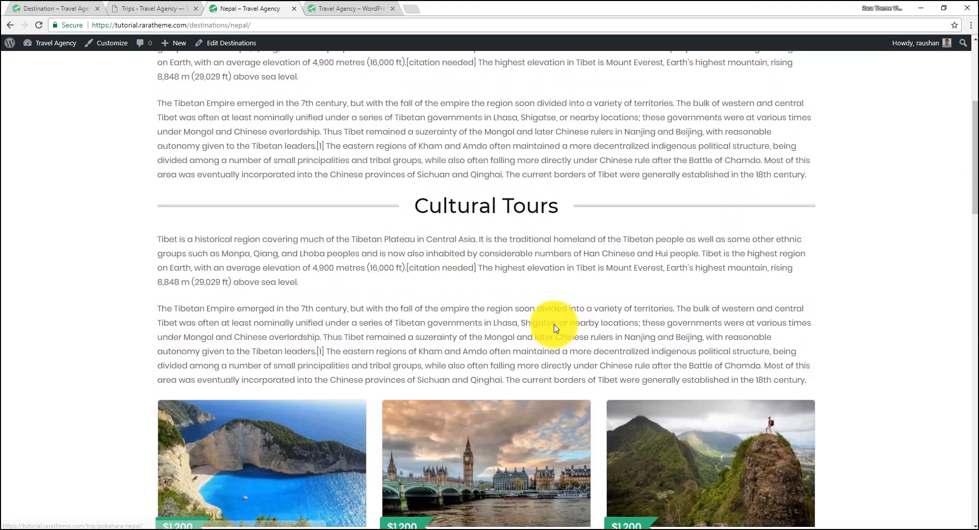
{"action": "scroll", "coordinate": [555, 327], "scroll_direction": "up", "scroll_amount": 5}
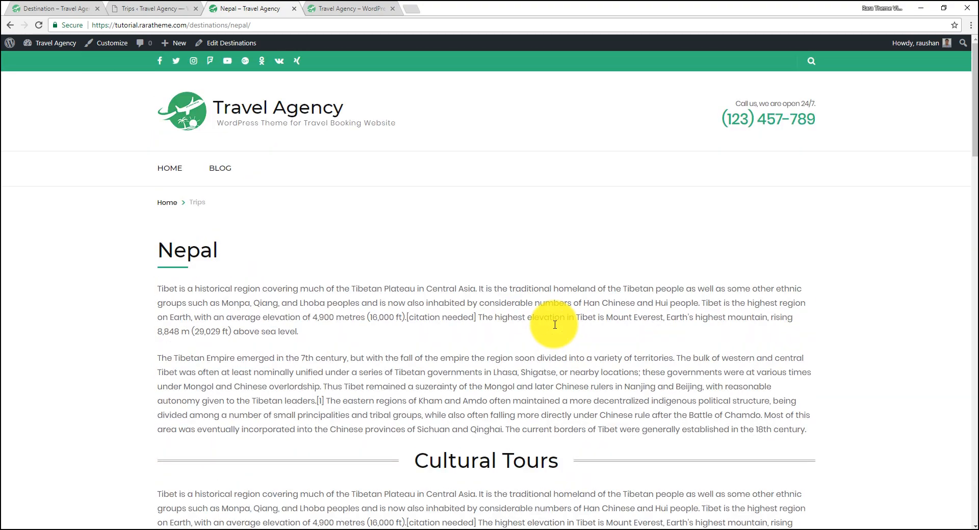
Return to the Destination page, reopen the Nepal destination and look through its trips grouped by activity
{"action": "left_click", "coordinate": [11, 26]}
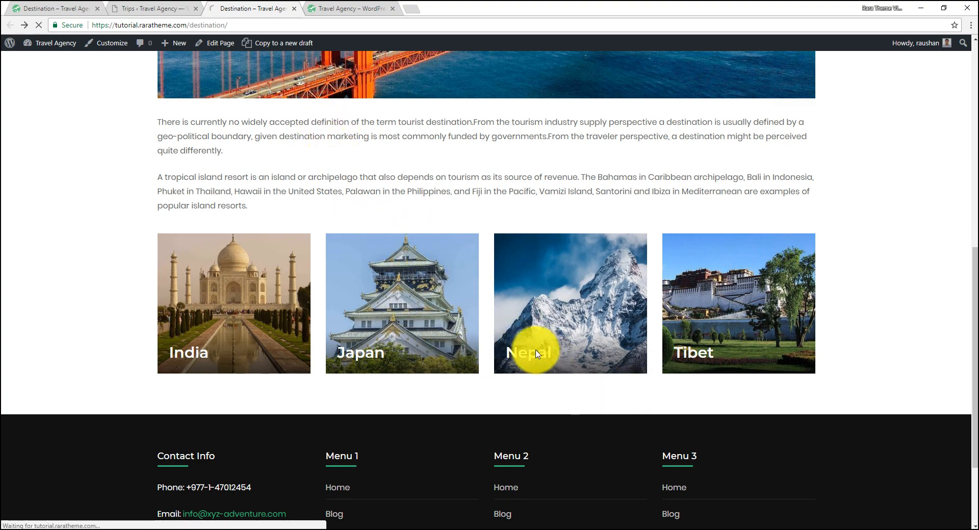
{"action": "scroll", "coordinate": [409, 234], "scroll_direction": "down", "scroll_amount": 13}
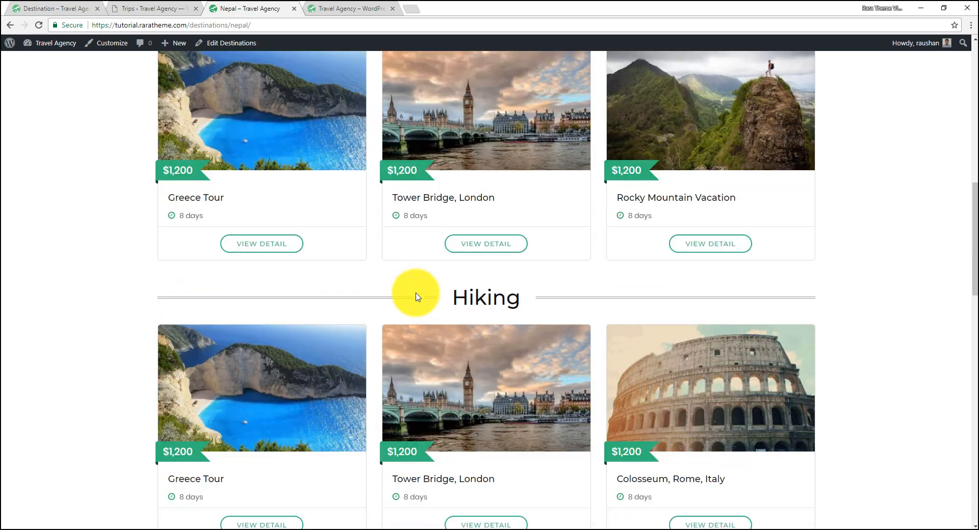
{"action": "scroll", "coordinate": [417, 297], "scroll_direction": "down", "scroll_amount": 8}
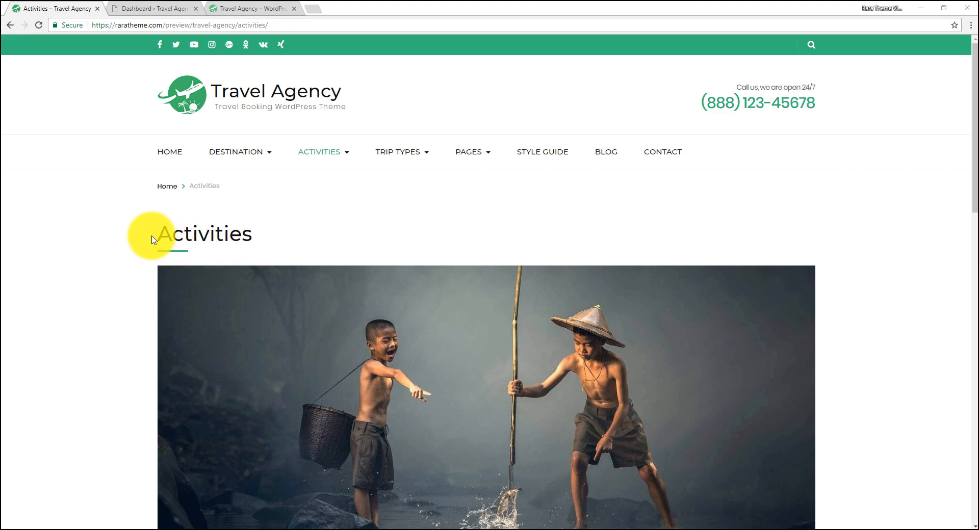
Examine the demo's Activities page: its title, featured image, description paragraphs and grid of activities
{"action": "left_click_drag", "start_coordinate": [146, 234], "coordinate": [258, 236]}
{"action": "scroll", "coordinate": [344, 247], "scroll_direction": "down", "scroll_amount": 2}
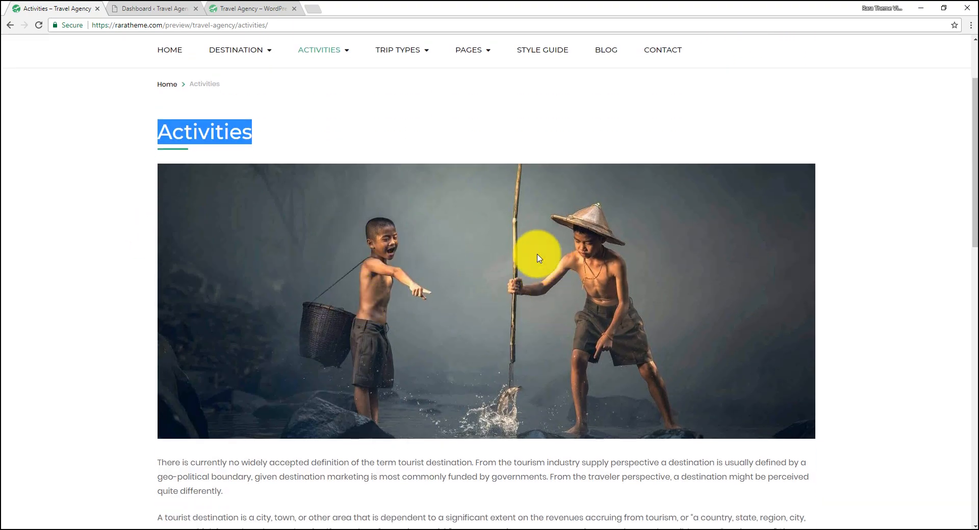
{"action": "scroll", "coordinate": [477, 253], "scroll_direction": "down", "scroll_amount": 5}
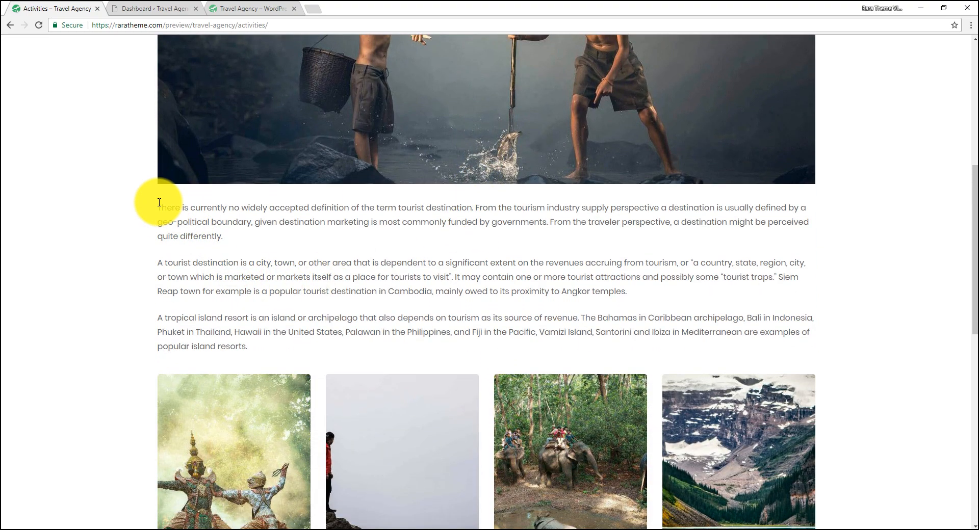
{"action": "left_click_drag", "start_coordinate": [151, 204], "coordinate": [794, 333]}
{"action": "left_click", "coordinate": [515, 293]}
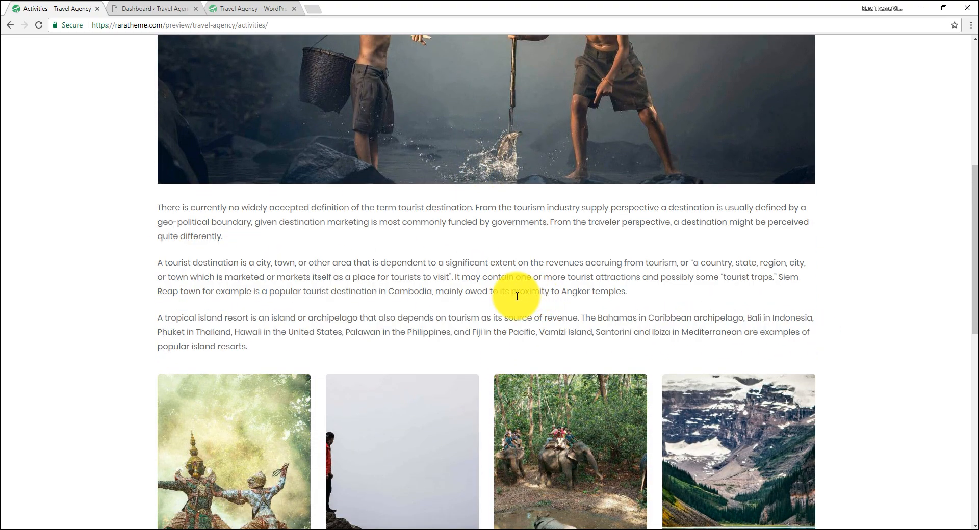
{"action": "scroll", "coordinate": [509, 295], "scroll_direction": "down", "scroll_amount": 2}
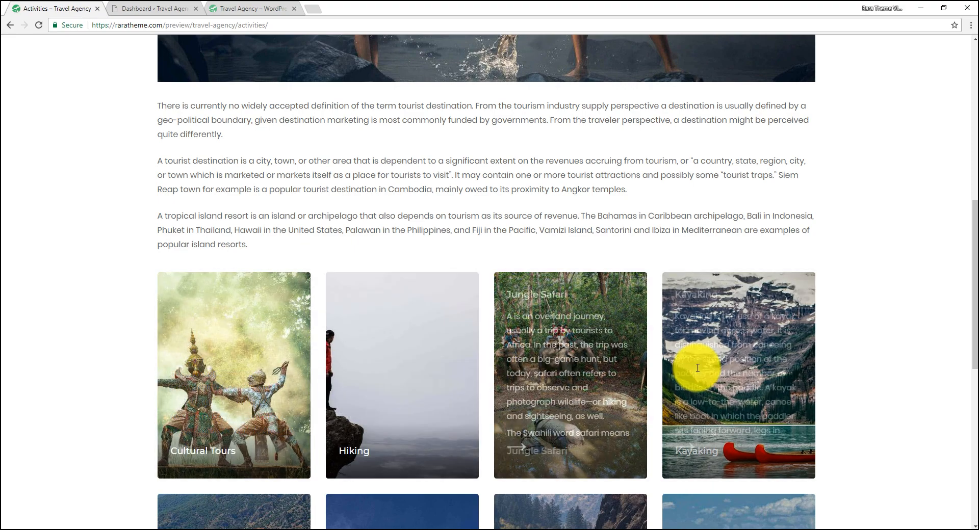
{"action": "scroll", "coordinate": [699, 362], "scroll_direction": "down", "scroll_amount": 6}
{"action": "scroll", "coordinate": [698, 368], "scroll_direction": "up", "scroll_amount": 10}
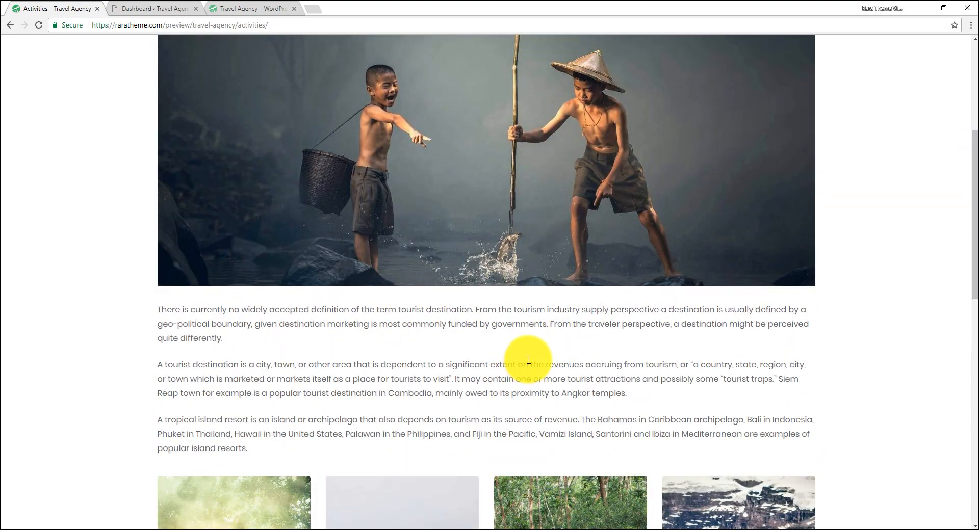
{"action": "scroll", "coordinate": [528, 360], "scroll_direction": "up", "scroll_amount": 2}
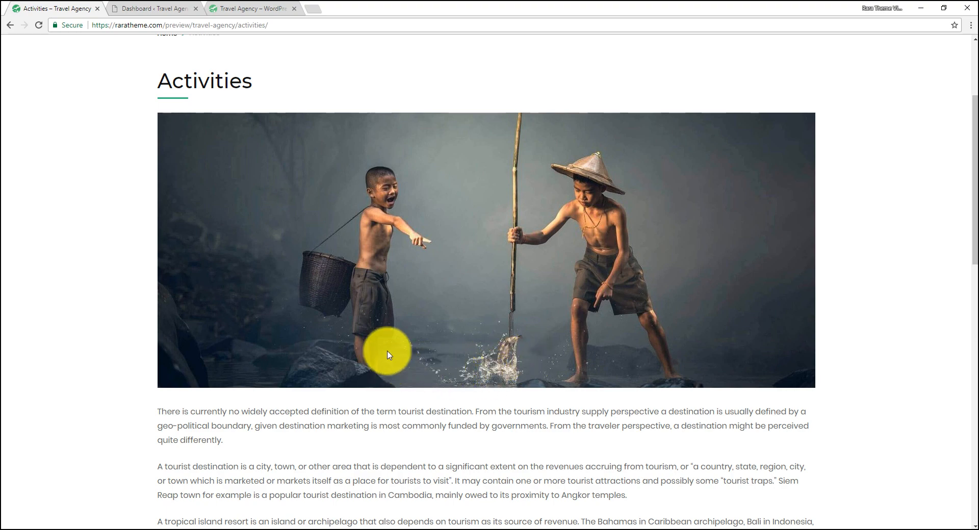
Create a new page in the WordPress dashboard and title it Activities
{"action": "left_click", "coordinate": [163, 5]}
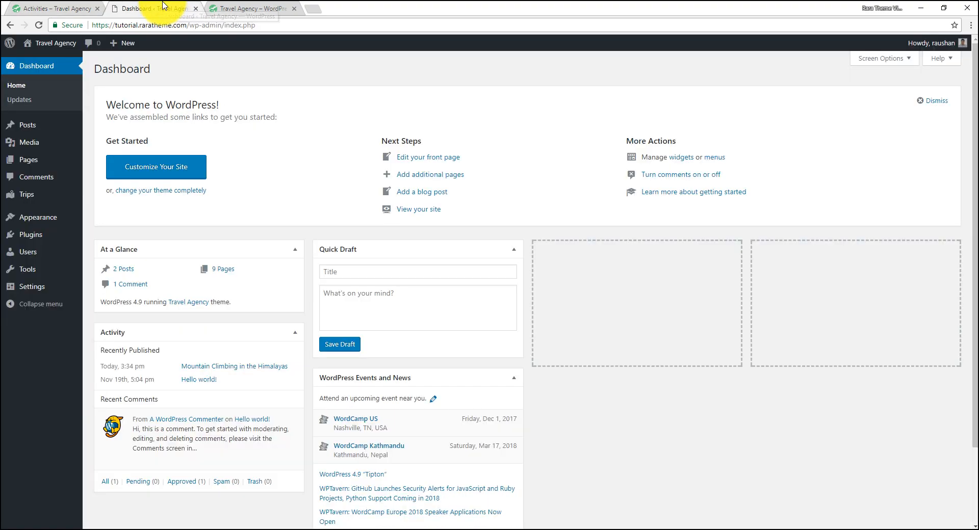
{"action": "mouse_move", "coordinate": [35, 130]}
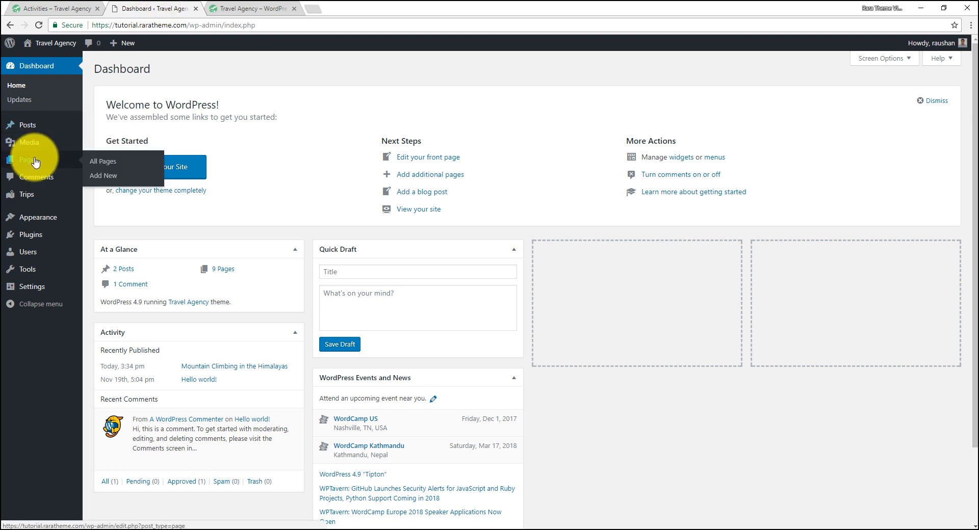
{"action": "mouse_move", "coordinate": [97, 161]}
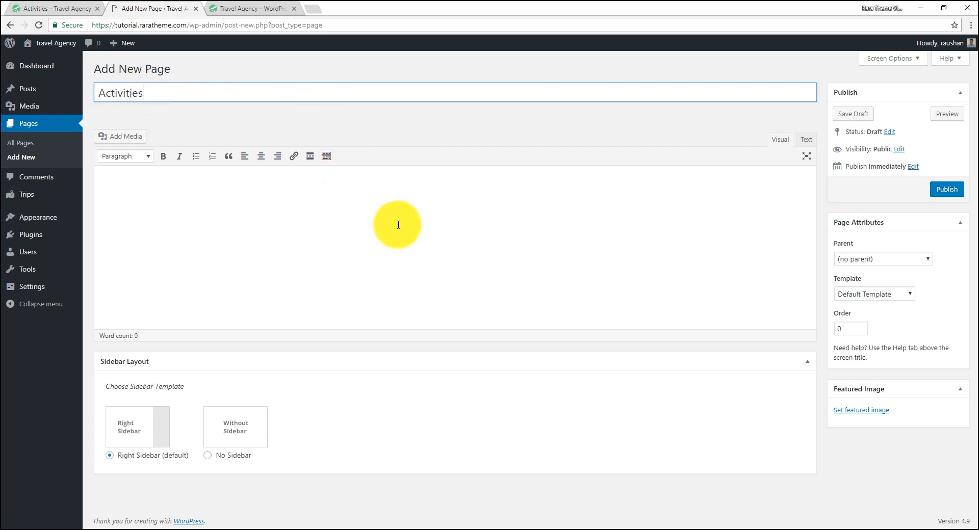
Copy the three description paragraphs from the demo's Activities page into the content of the new Activities page
{"action": "left_click", "coordinate": [218, 5]}
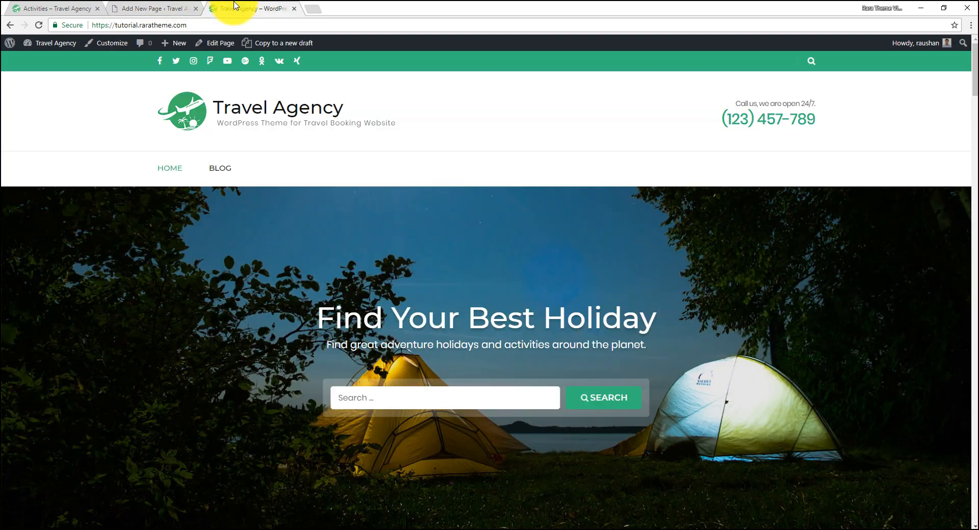
{"action": "left_click", "coordinate": [72, 6]}
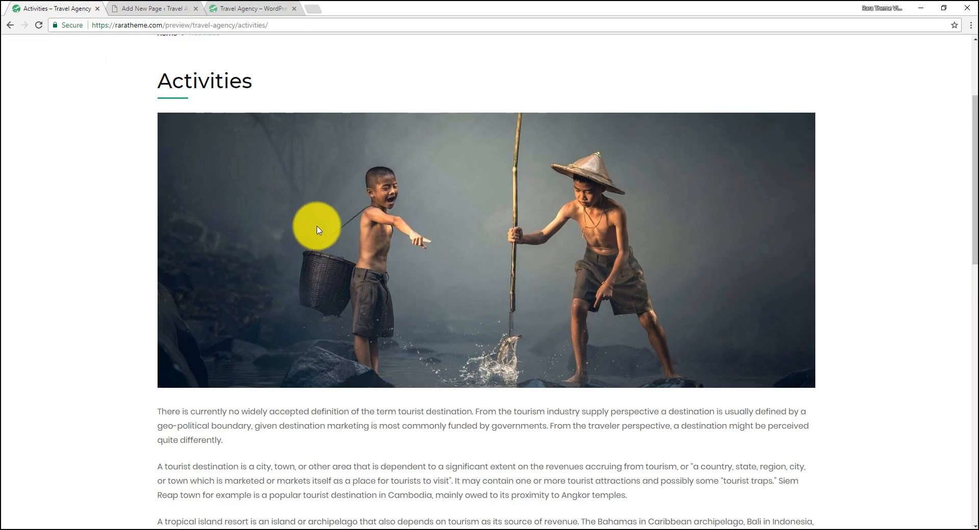
{"action": "scroll", "coordinate": [317, 225], "scroll_direction": "down", "scroll_amount": 2}
{"action": "left_click_drag", "start_coordinate": [158, 305], "coordinate": [290, 443]}
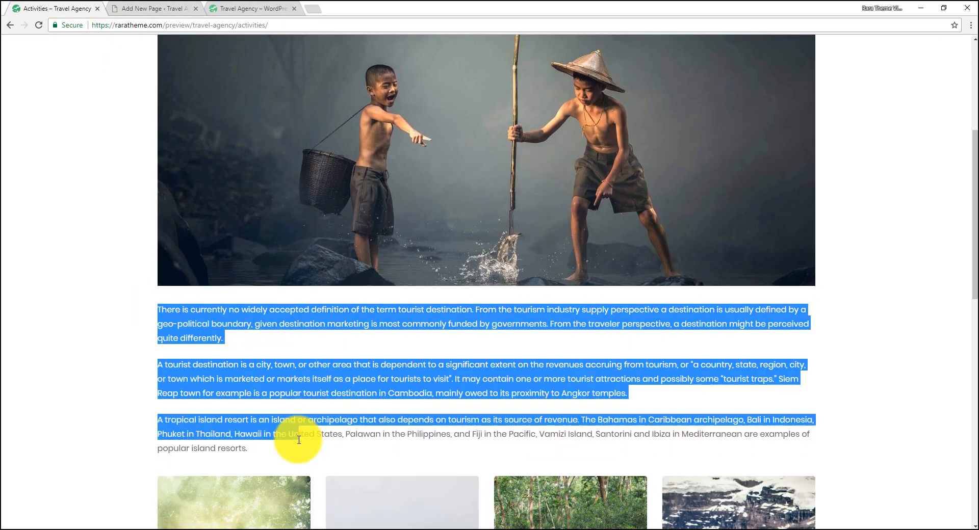
{"action": "right_click", "coordinate": [292, 313]}
{"action": "left_click", "coordinate": [314, 319]}
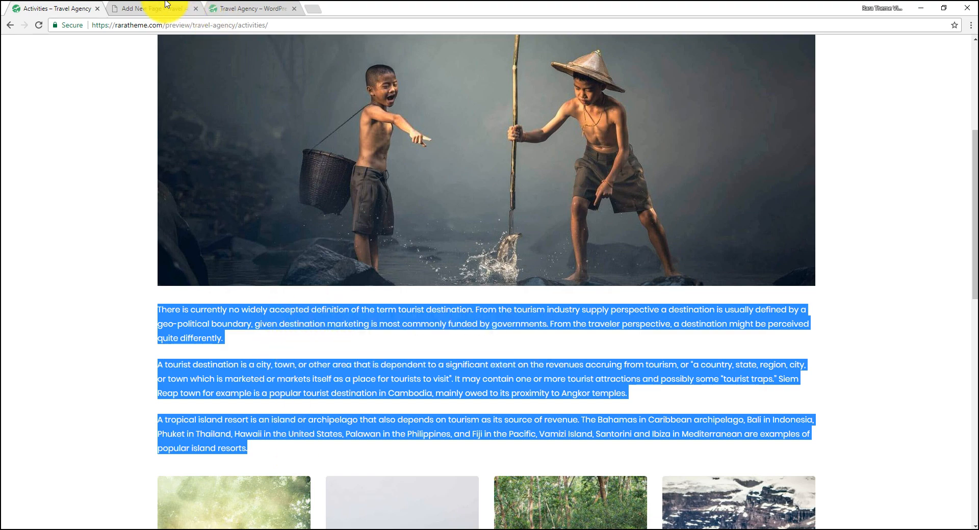
{"action": "left_click", "coordinate": [163, 7]}
{"action": "right_click", "coordinate": [236, 199]}
{"action": "left_click", "coordinate": [285, 261]}
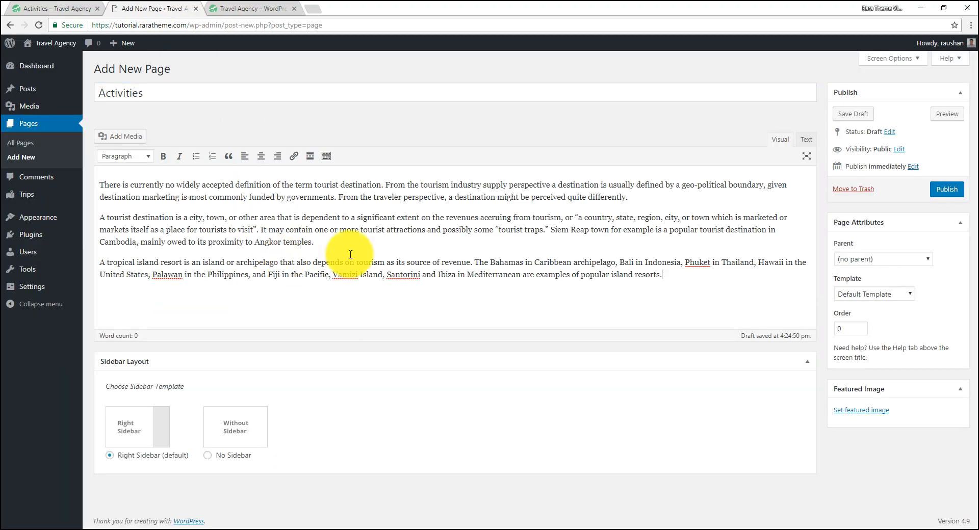
Set the media library photo of two boys fishing, children-1807511_19201.jpg, as the Activities page's featured image
{"action": "left_click", "coordinate": [861, 410]}
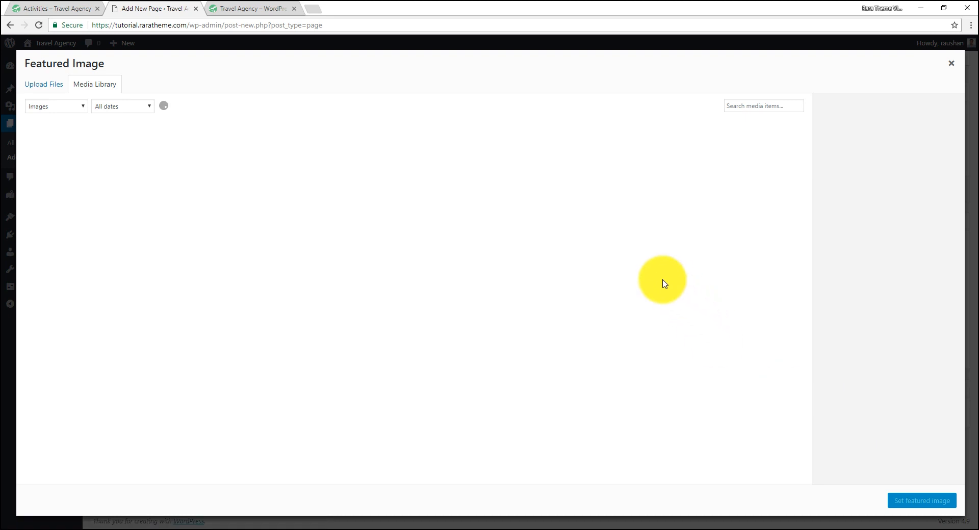
{"action": "scroll", "coordinate": [655, 317], "scroll_direction": "down", "scroll_amount": 3}
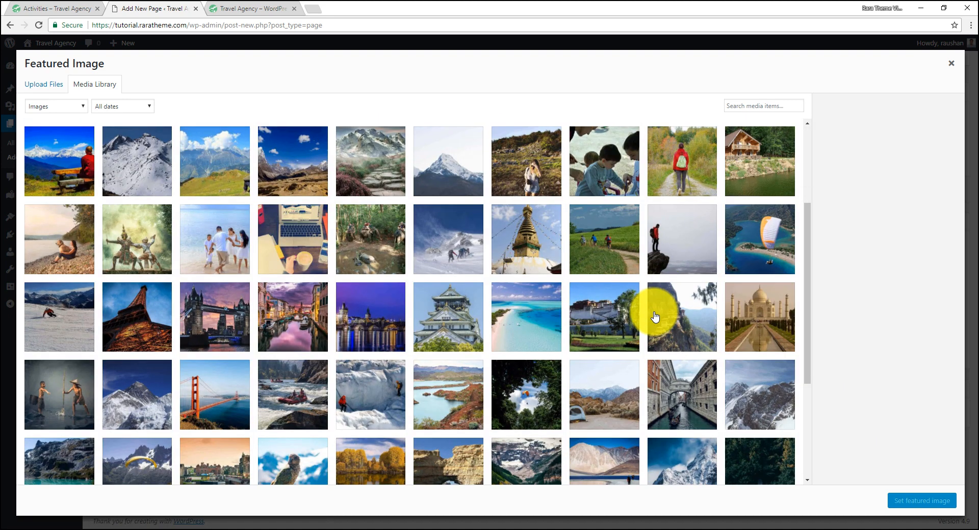
{"action": "left_click", "coordinate": [37, 387]}
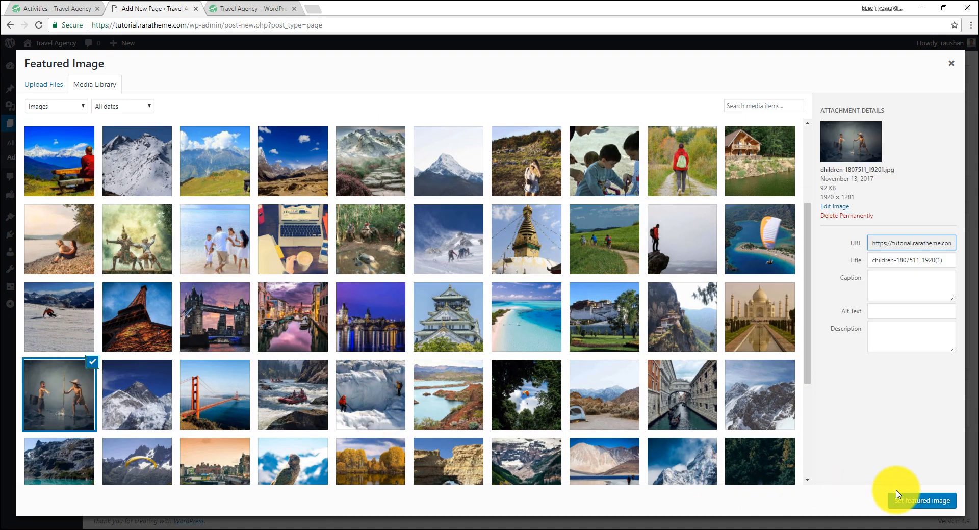
{"action": "left_click", "coordinate": [902, 506]}
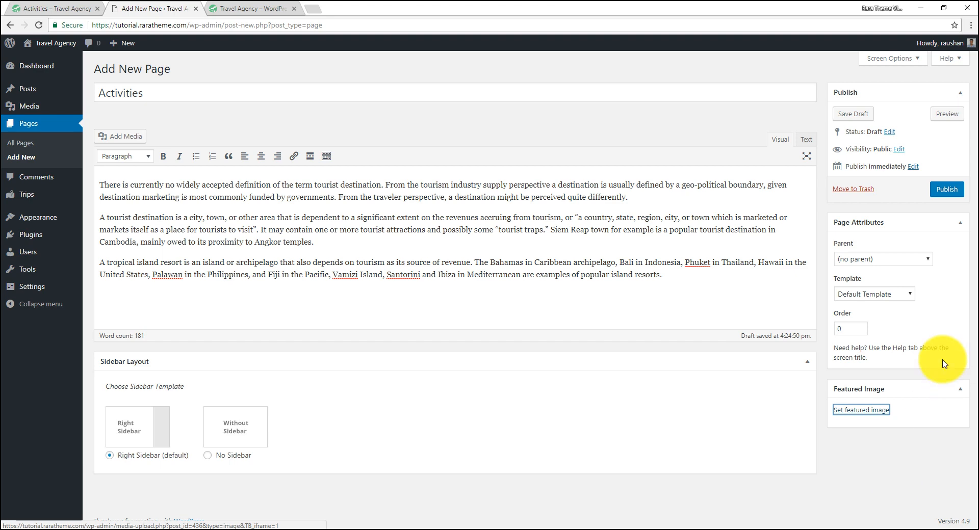
Assign the Activities Template to the Activities page and publish it
{"action": "left_click", "coordinate": [892, 299]}
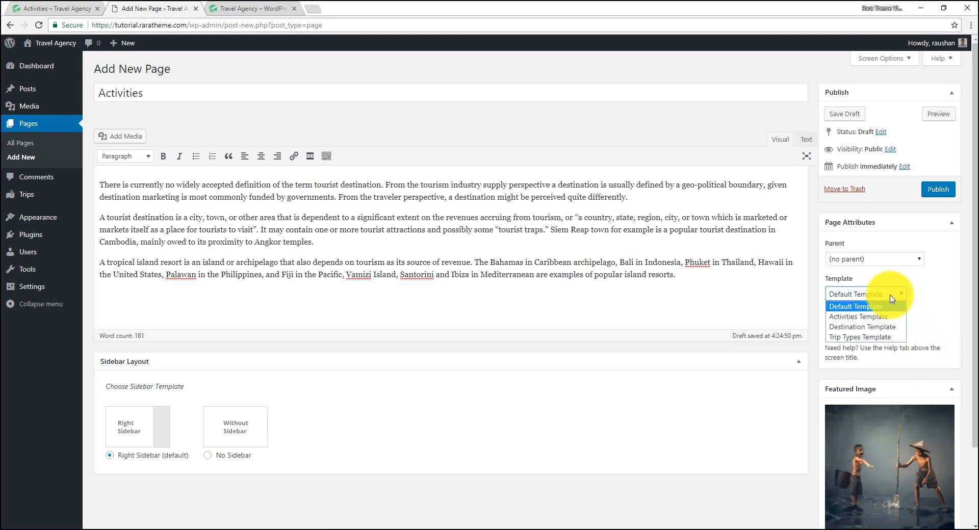
{"action": "left_click", "coordinate": [862, 318]}
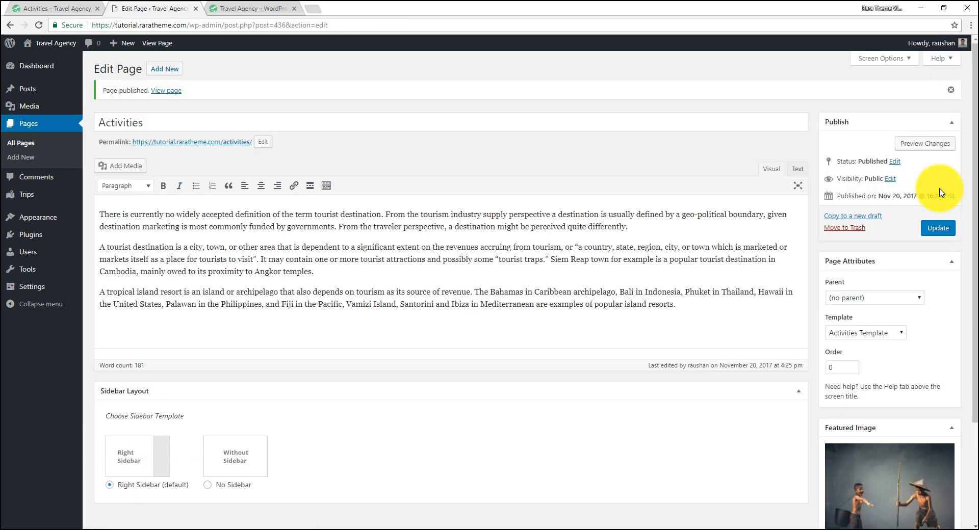
Open the list of trip activities and look through the existing entries and their thumbnails
{"action": "mouse_move", "coordinate": [38, 203]}
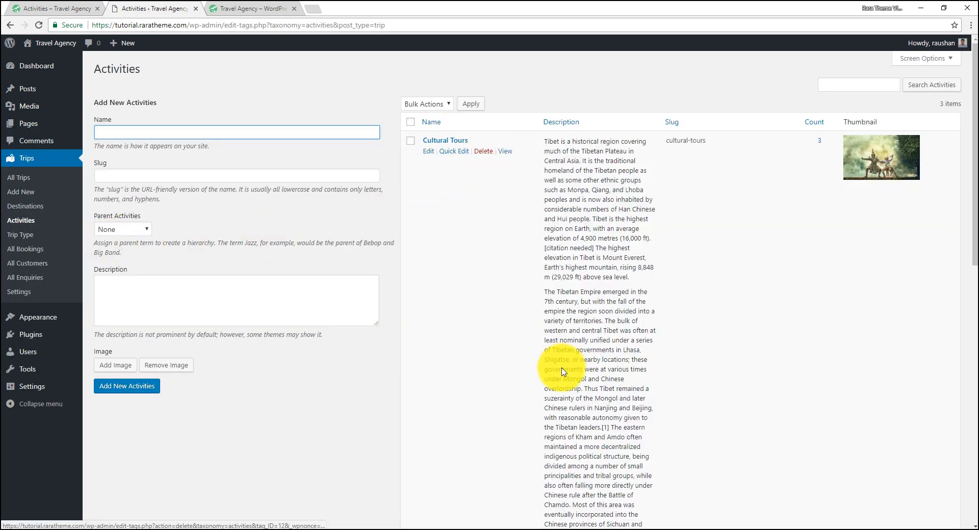
{"action": "scroll", "coordinate": [560, 367], "scroll_direction": "down", "scroll_amount": 6}
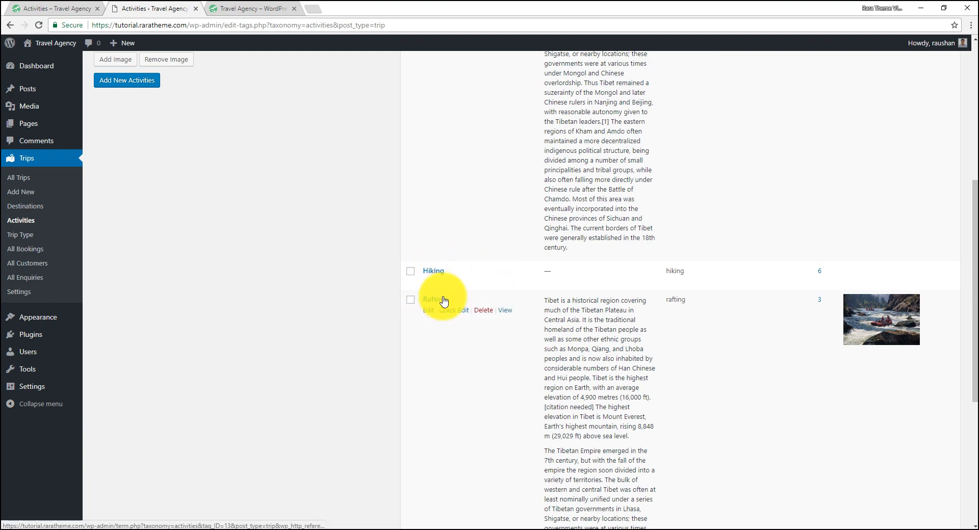
Compare the existing trip activities with the activity cards on the demo's Activities page
{"action": "scroll", "coordinate": [515, 367], "scroll_direction": "down", "scroll_amount": 5}
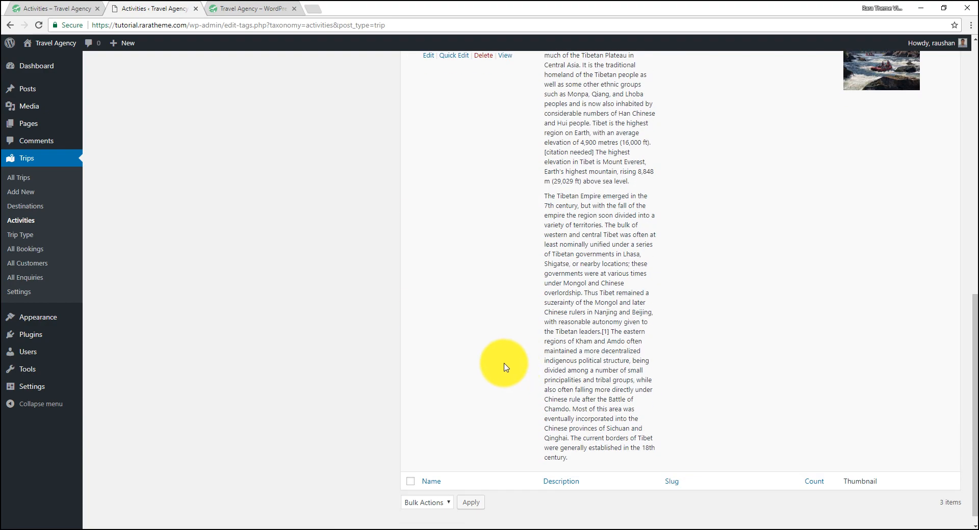
{"action": "scroll", "coordinate": [507, 365], "scroll_direction": "up", "scroll_amount": 11}
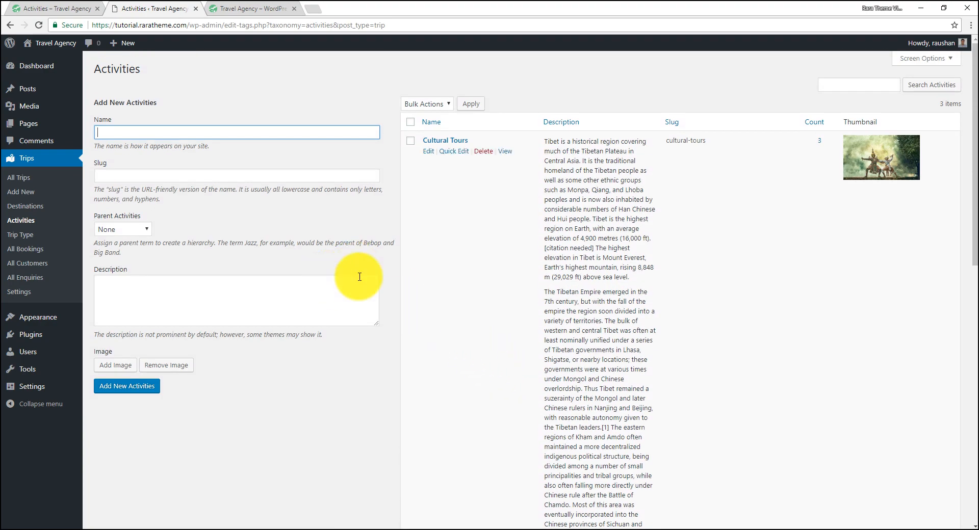
{"action": "left_click", "coordinate": [70, 6]}
{"action": "left_click", "coordinate": [328, 389]}
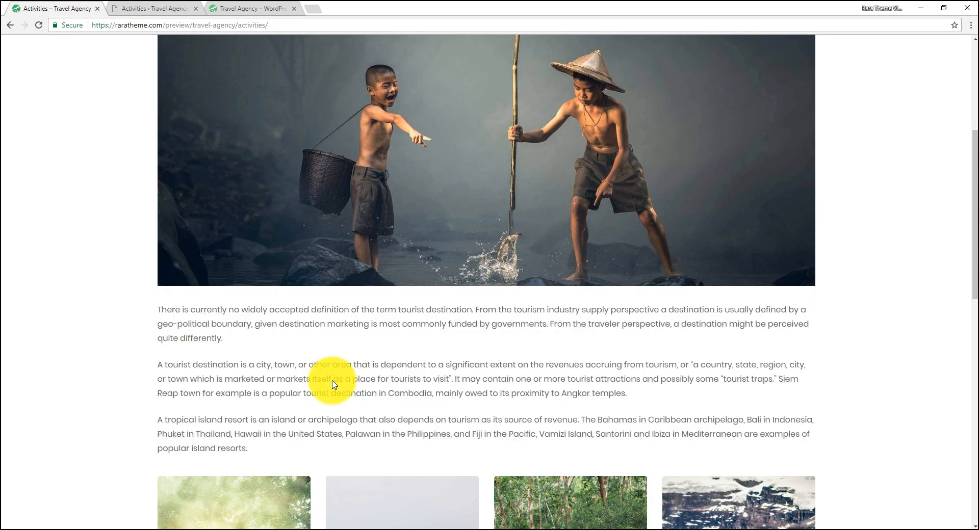
{"action": "scroll", "coordinate": [306, 397], "scroll_direction": "down", "scroll_amount": 4}
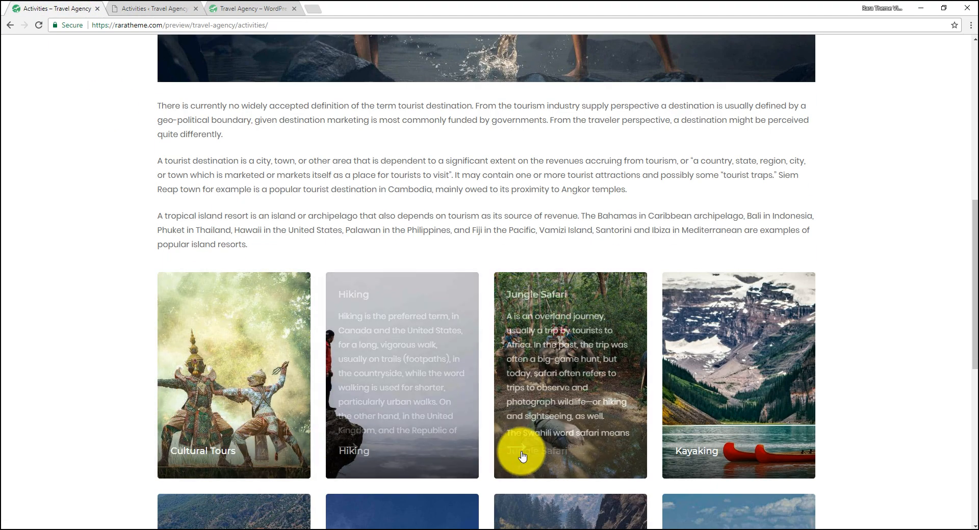
Name a new activity Jungle Safari and copy the first paragraph of the Cultural Tours description into its description
{"action": "left_click", "coordinate": [162, 9]}
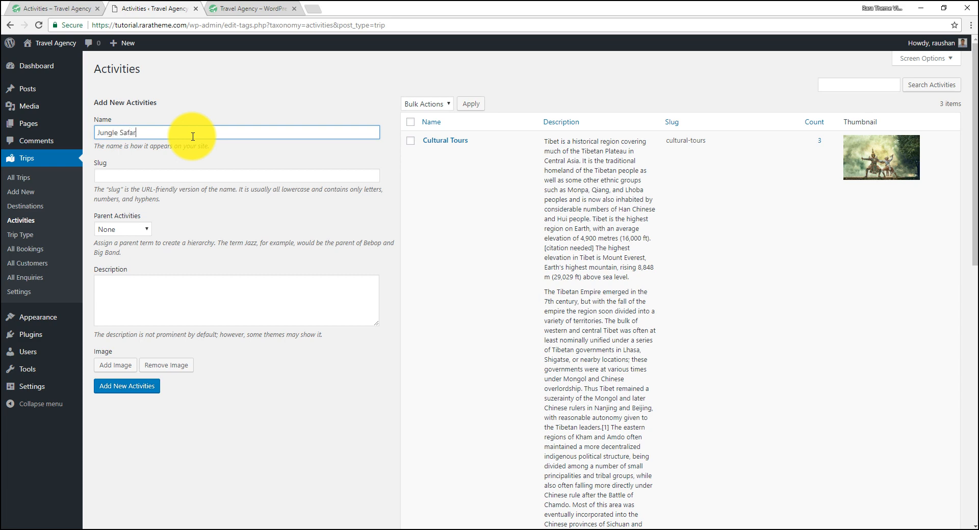
{"action": "left_click", "coordinate": [121, 291]}
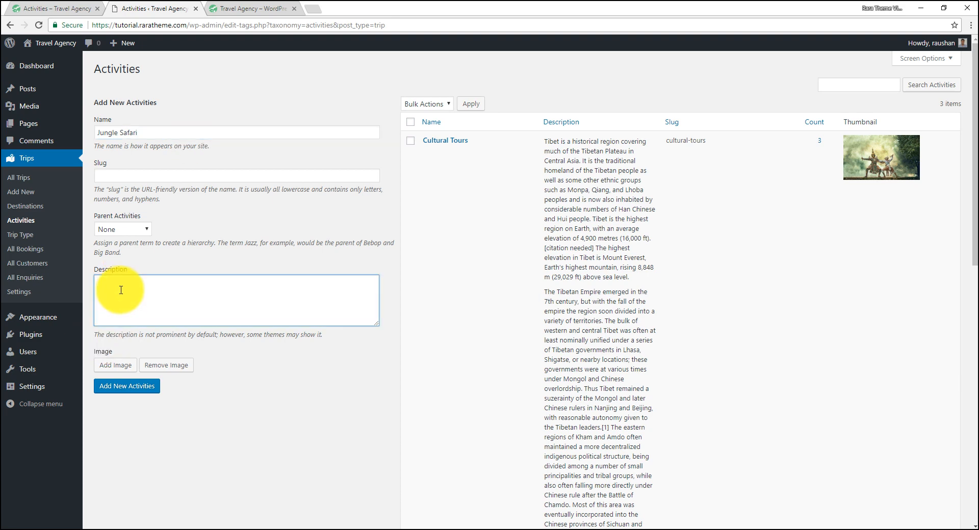
{"action": "left_click_drag", "start_coordinate": [544, 142], "coordinate": [632, 282]}
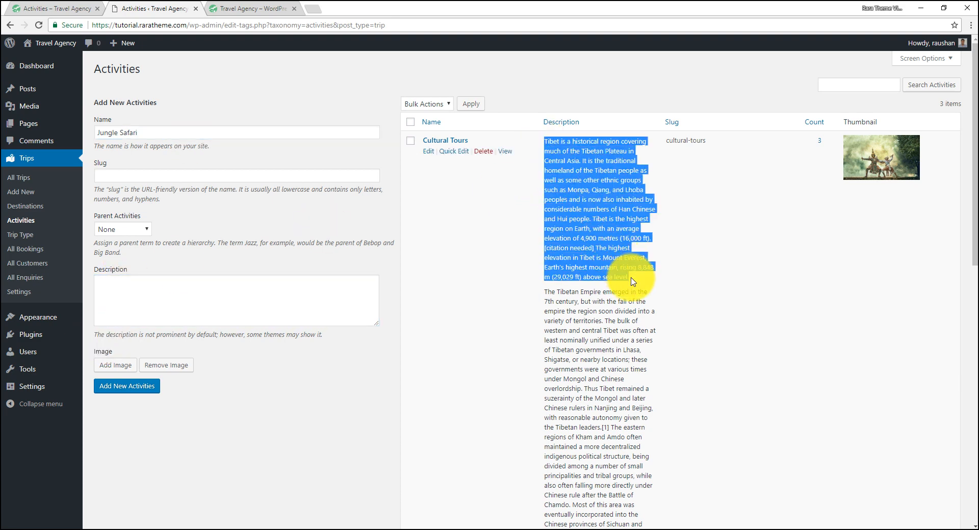
{"action": "right_click", "coordinate": [587, 223]}
{"action": "left_click", "coordinate": [602, 230]}
{"action": "left_click", "coordinate": [269, 282]}
{"action": "right_click", "coordinate": [255, 281]}
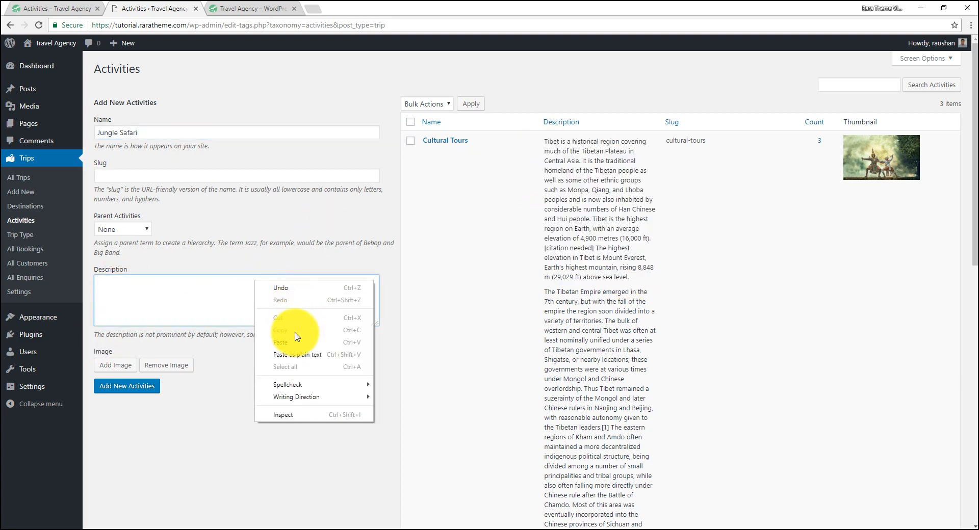
{"action": "left_click", "coordinate": [281, 343]}
Give the new activity the media library's jungle photo with elephants as its image and add the activity
{"action": "left_click", "coordinate": [106, 365]}
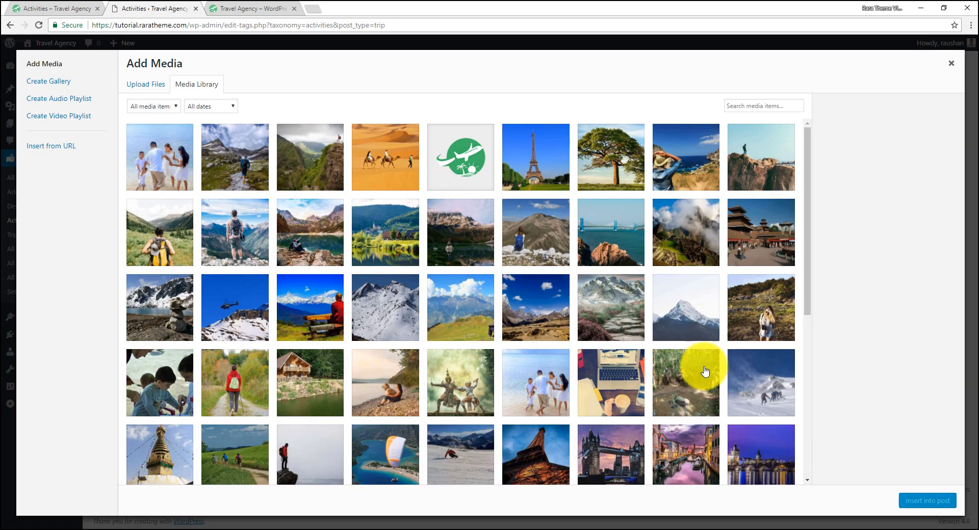
{"action": "left_click", "coordinate": [688, 376]}
{"action": "left_click", "coordinate": [923, 503]}
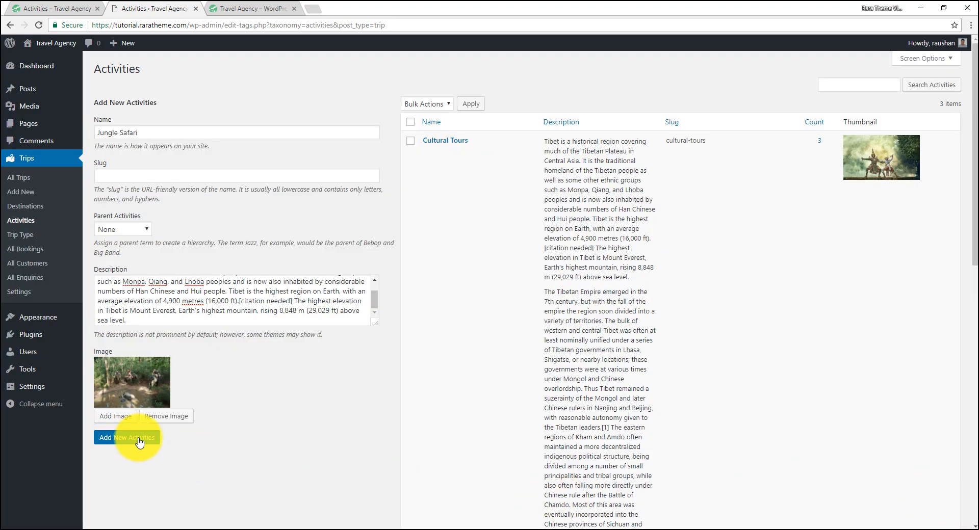
{"action": "left_click", "coordinate": [139, 439]}
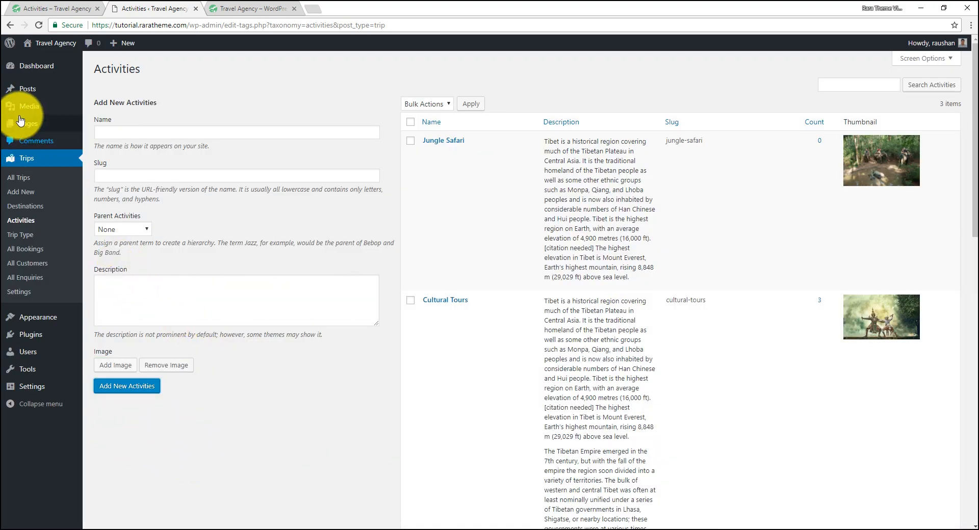
Open the Activities page for editing, then view its live version in a new browser tab down to the activity cards
{"action": "mouse_move", "coordinate": [100, 130]}
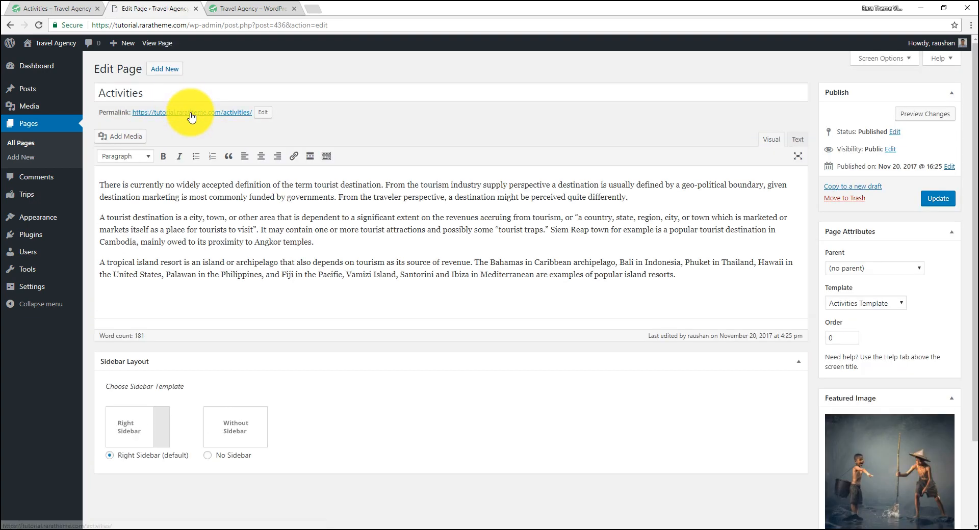
{"action": "right_click", "coordinate": [191, 113]}
{"action": "left_click", "coordinate": [214, 120]}
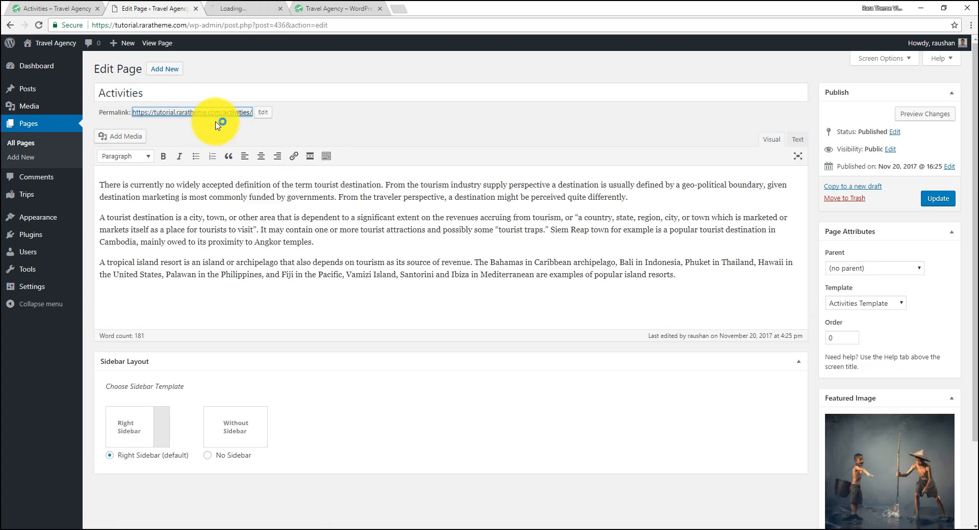
{"action": "left_click", "coordinate": [237, 6]}
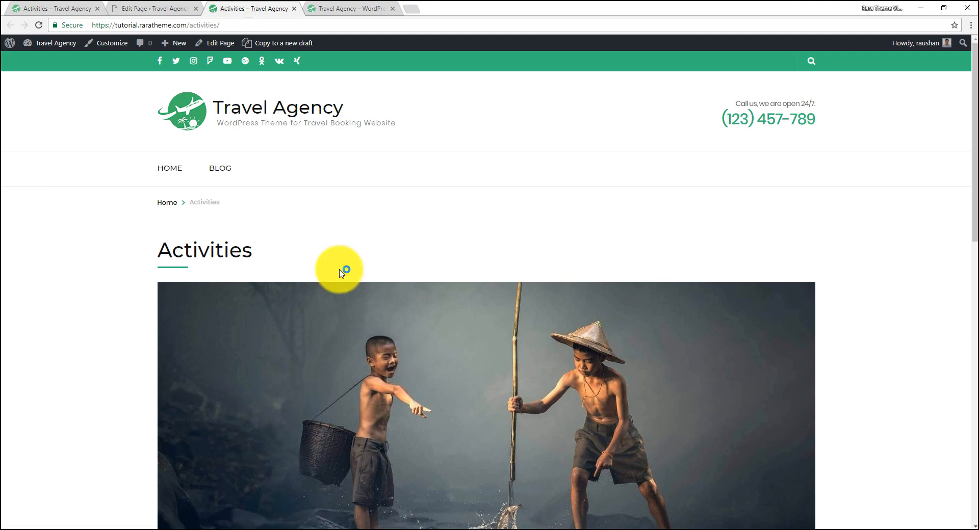
{"action": "scroll", "coordinate": [332, 251], "scroll_direction": "down", "scroll_amount": 7}
{"action": "scroll", "coordinate": [351, 198], "scroll_direction": "down", "scroll_amount": 2}
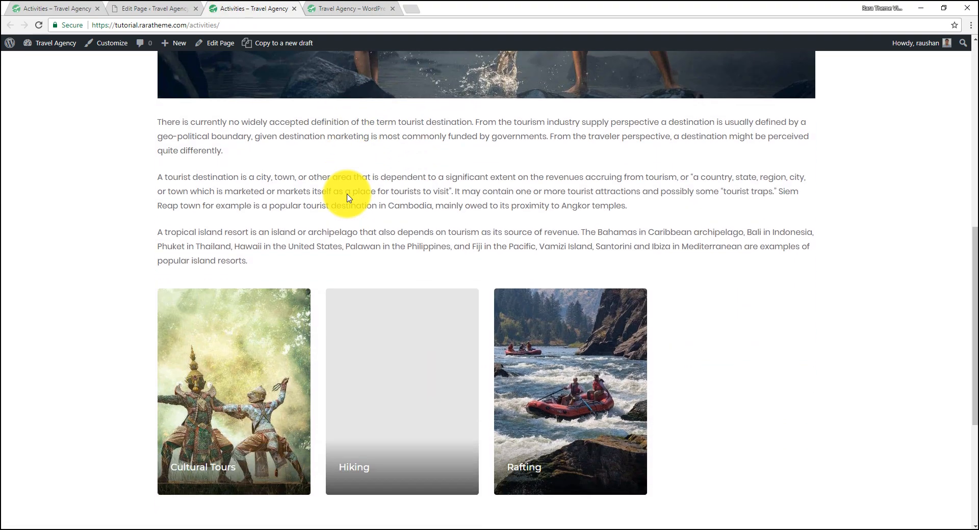
Examine the title and description overlays on the live page's Cultural Tours, Hiking and Rafting cards
{"action": "mouse_move", "coordinate": [306, 332]}
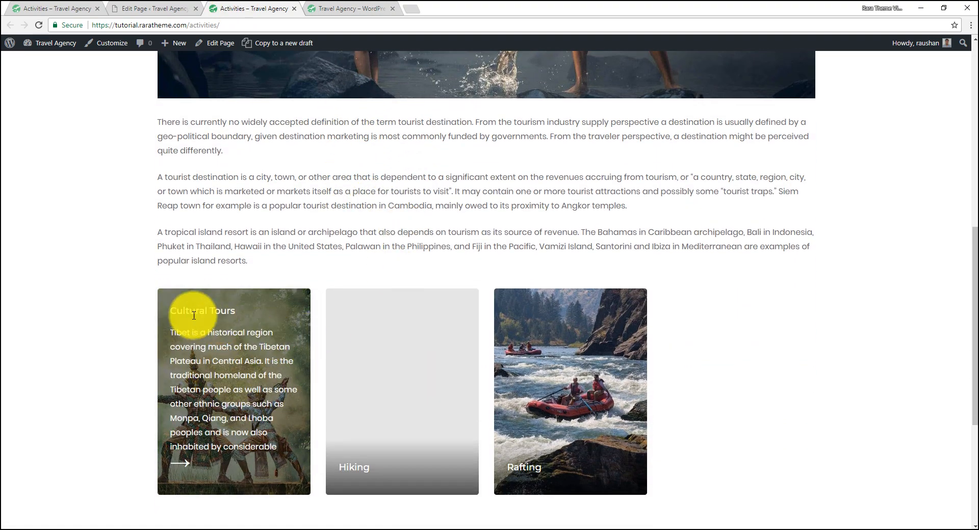
{"action": "mouse_move", "coordinate": [384, 427]}
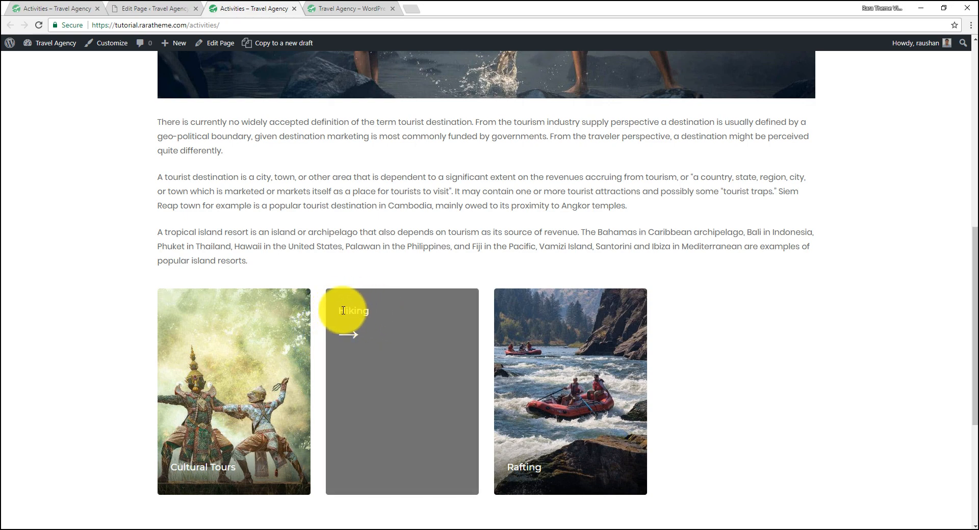
{"action": "left_click_drag", "start_coordinate": [336, 315], "coordinate": [371, 310]}
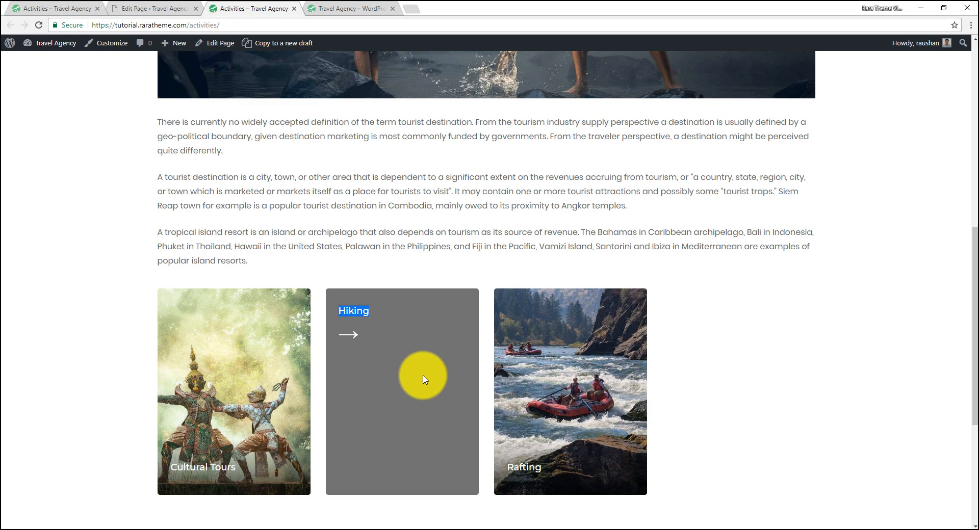
{"action": "mouse_move", "coordinate": [546, 367]}
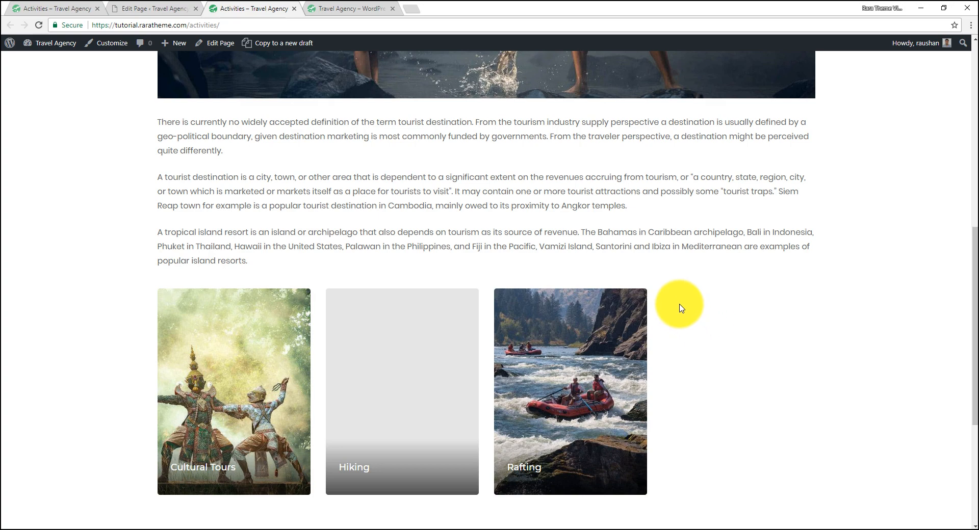
{"action": "double_click", "coordinate": [341, 308]}
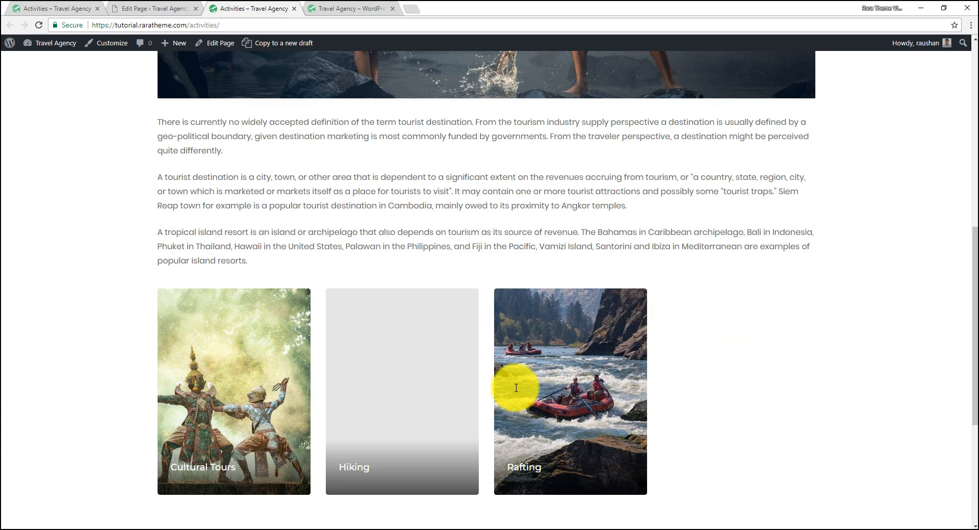
Open the Hiking activity for editing and paste the copied Tibet paragraph into its description
{"action": "left_click", "coordinate": [147, 6]}
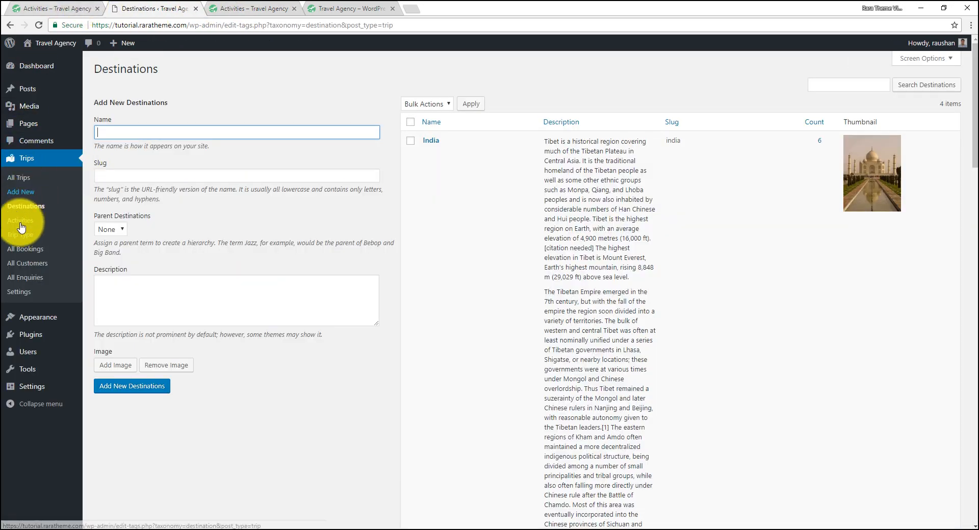
{"action": "left_click", "coordinate": [23, 222]}
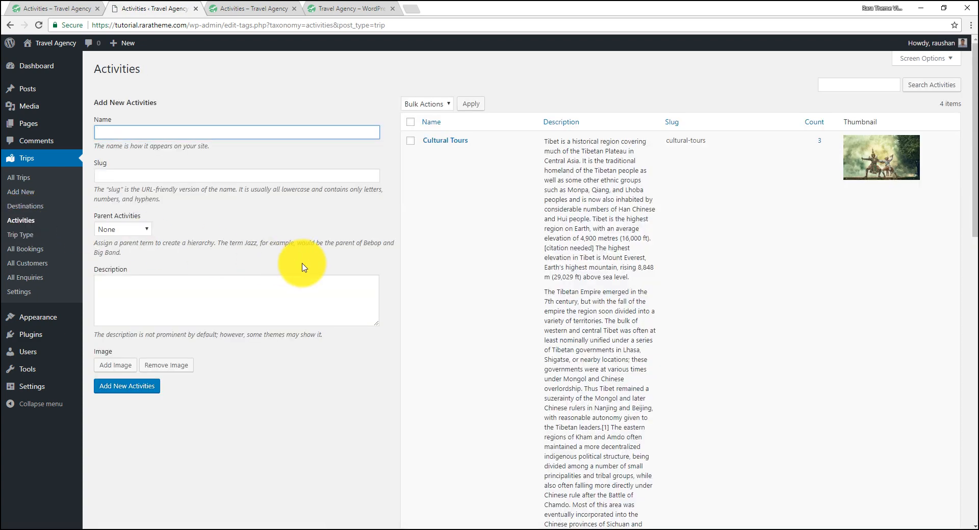
{"action": "scroll", "coordinate": [455, 262], "scroll_direction": "down", "scroll_amount": 5}
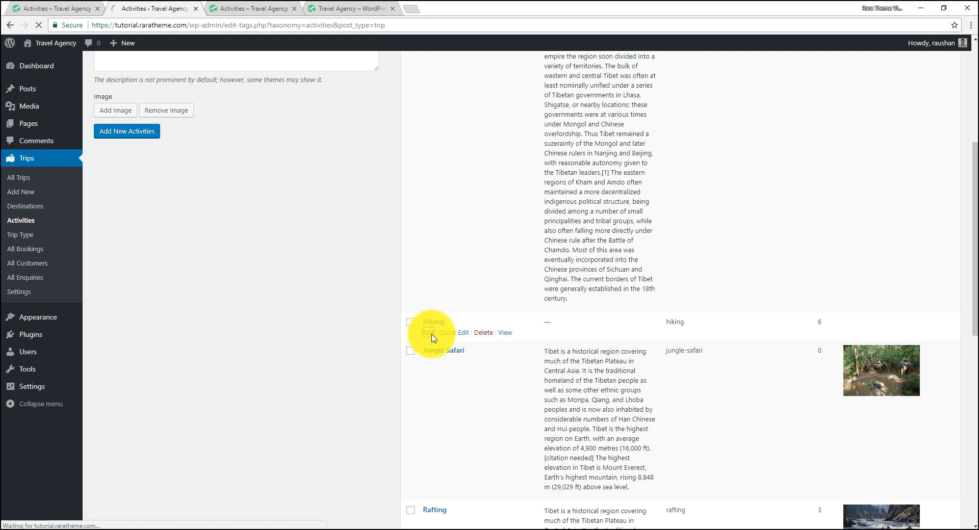
{"action": "left_click", "coordinate": [258, 251]}
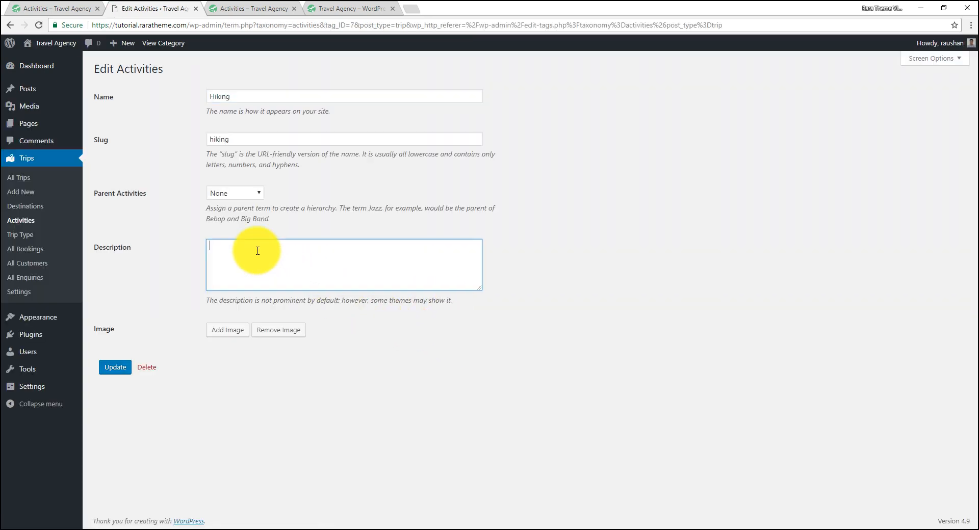
{"action": "right_click", "coordinate": [257, 251]}
{"action": "left_click", "coordinate": [286, 308]}
Set the Hiking activity's image to the photo of a person in red on a cliff edge, update it and check its live card
{"action": "left_click", "coordinate": [228, 396]}
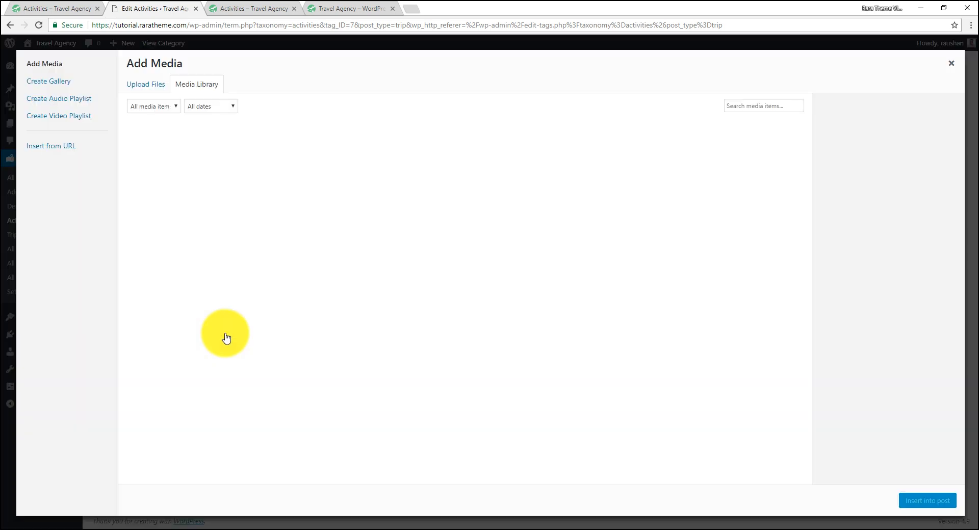
{"action": "scroll", "coordinate": [397, 352], "scroll_direction": "down", "scroll_amount": 1}
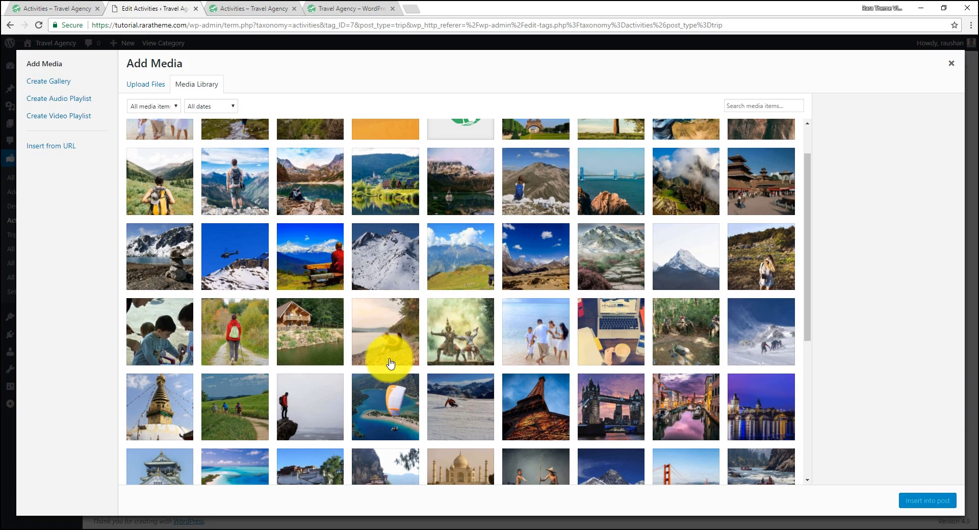
{"action": "left_click", "coordinate": [337, 383]}
{"action": "left_click", "coordinate": [929, 500]}
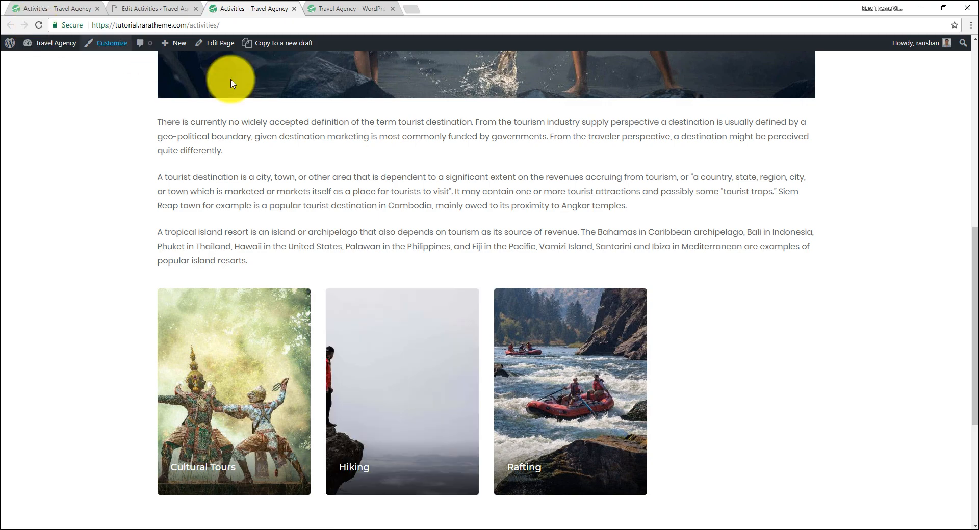
{"action": "mouse_move", "coordinate": [375, 375]}
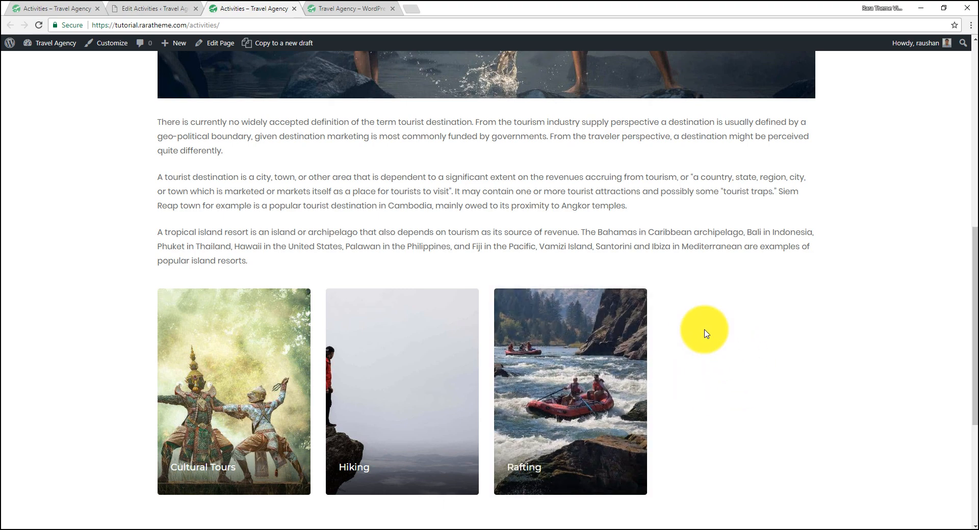
Bulk-edit the Eiffel Tower, Colosseum and Tower Bridge trips to add the Jungle Safari activity, and reload the live Activities page
{"action": "left_click", "coordinate": [146, 8]}
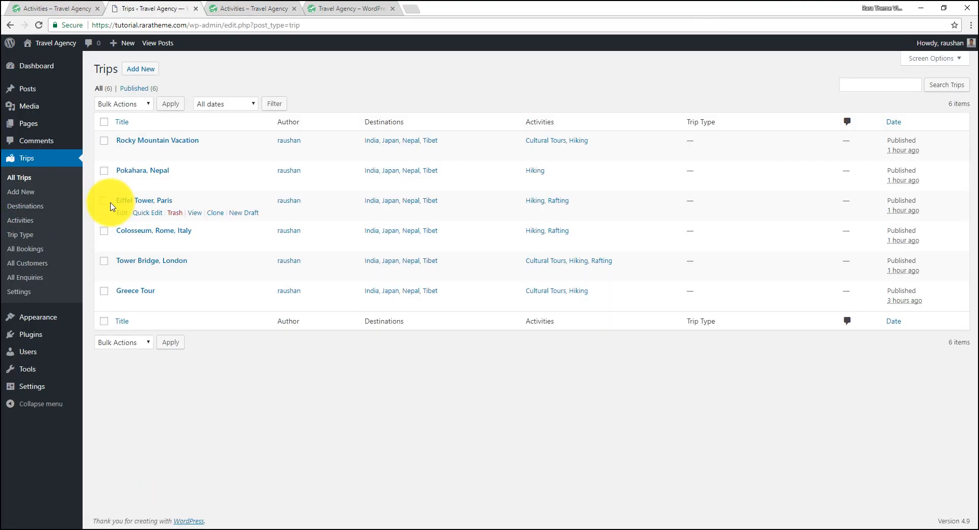
{"action": "left_click", "coordinate": [104, 232]}
{"action": "left_click", "coordinate": [104, 261]}
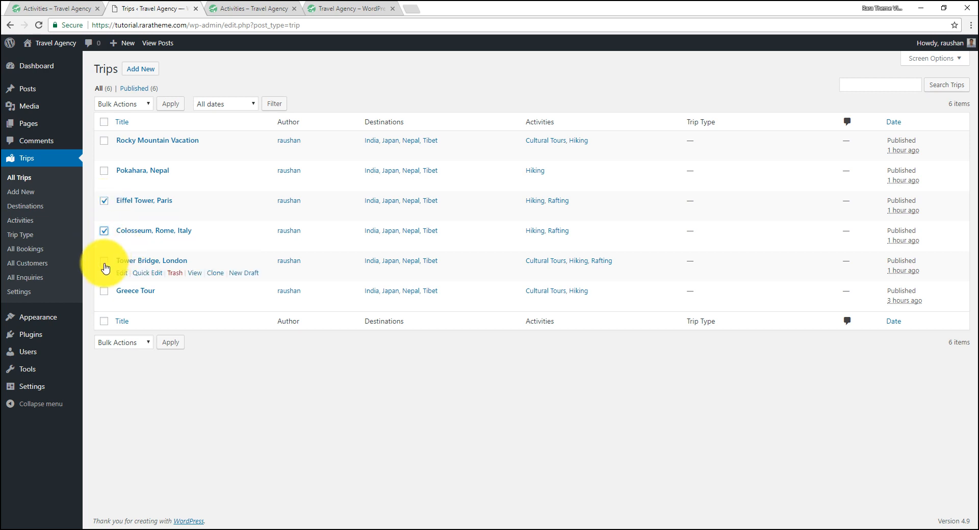
{"action": "left_click", "coordinate": [122, 103]}
{"action": "left_click", "coordinate": [117, 101]}
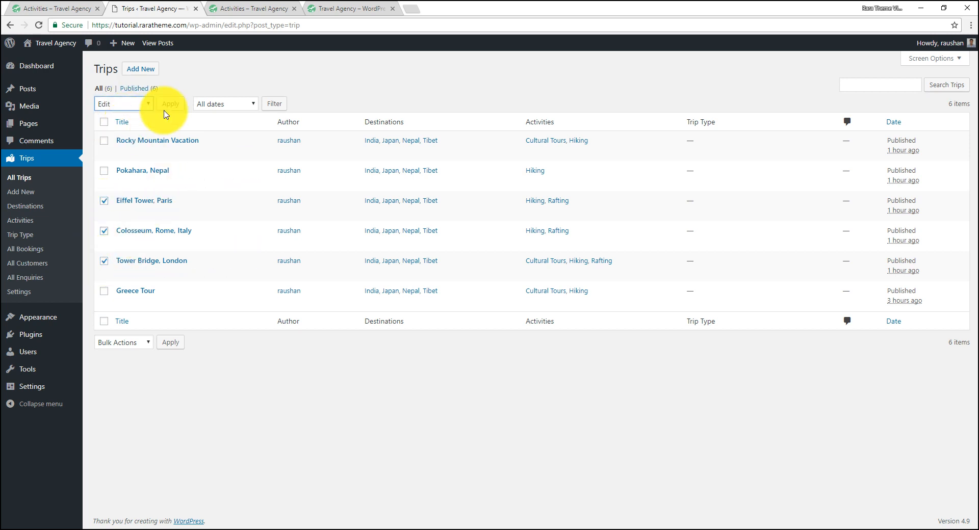
{"action": "left_click", "coordinate": [170, 104]}
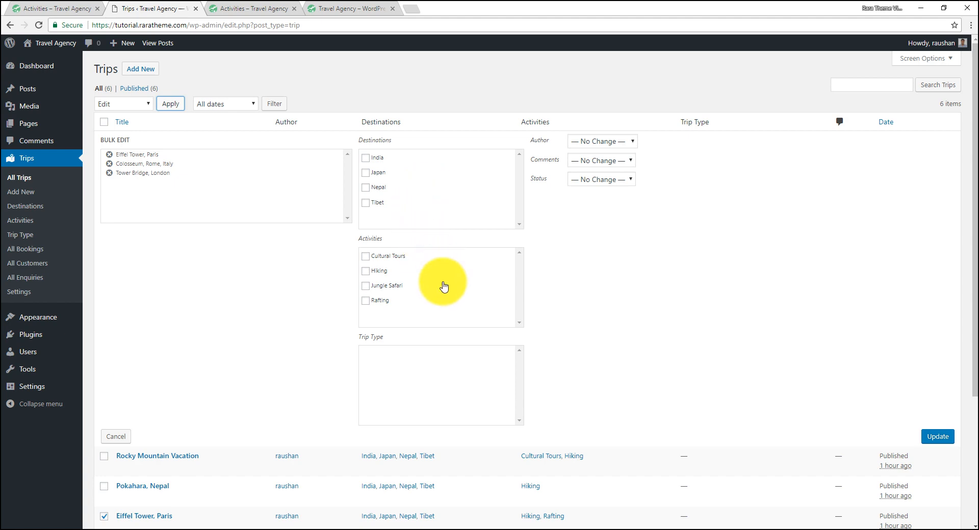
{"action": "left_click", "coordinate": [366, 286]}
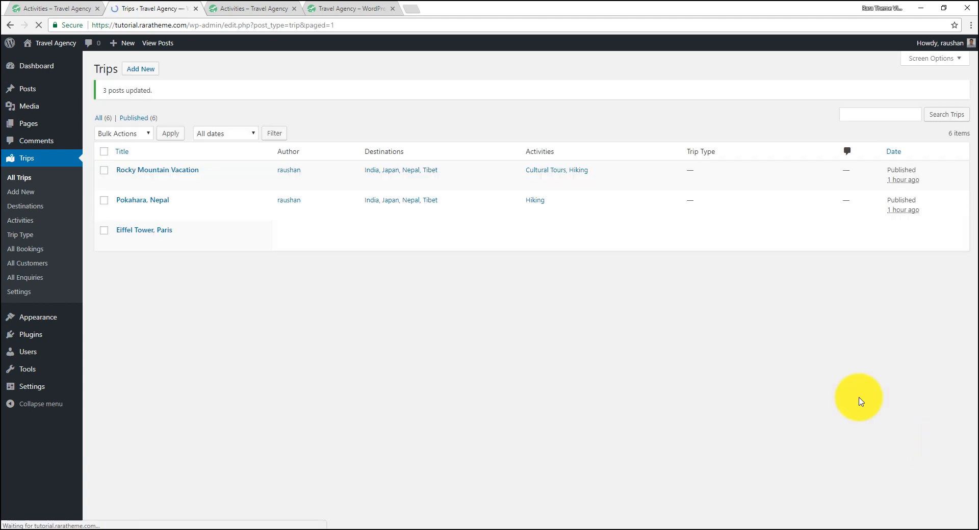
{"action": "left_click", "coordinate": [247, 9]}
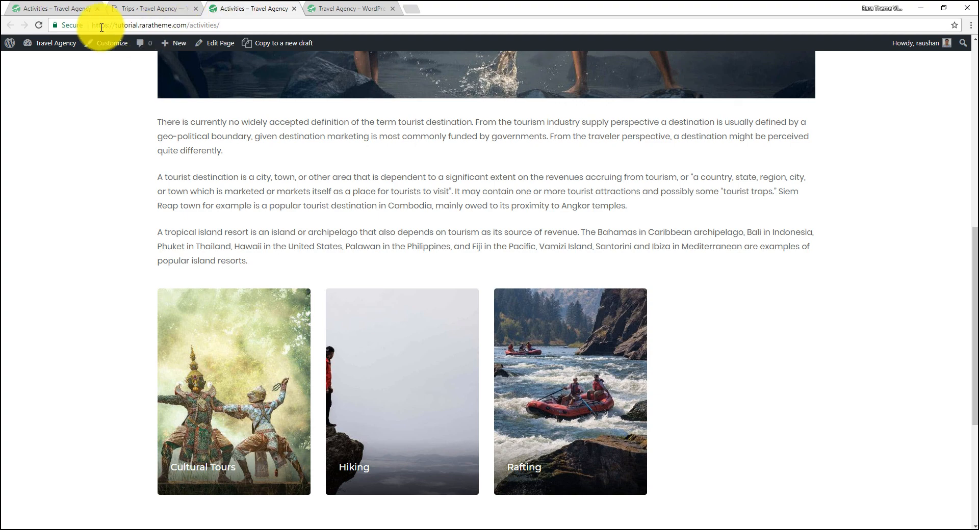
{"action": "left_click", "coordinate": [40, 25]}
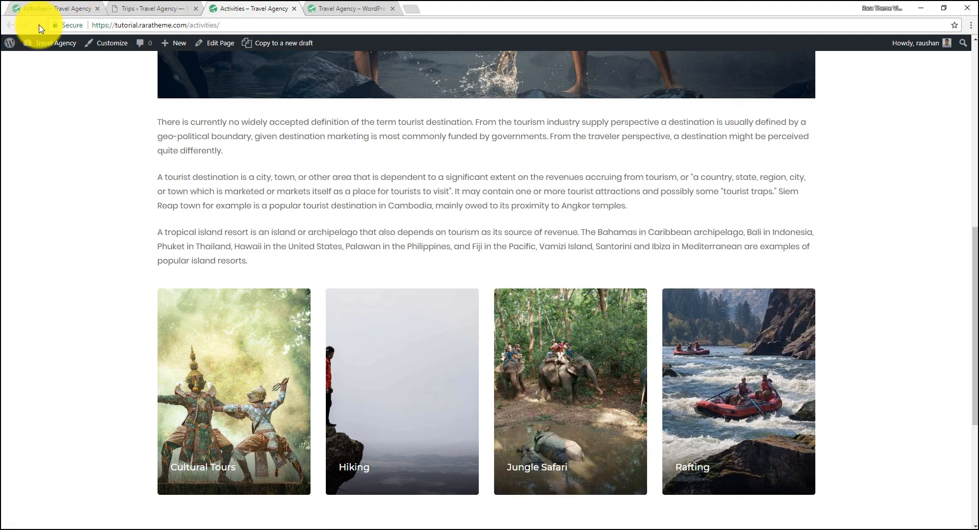
View the Jungle Safari and Hiking card overlays, then examine the Hiking activity's description and trip listings before returning to the Activities page
{"action": "mouse_move", "coordinate": [594, 321]}
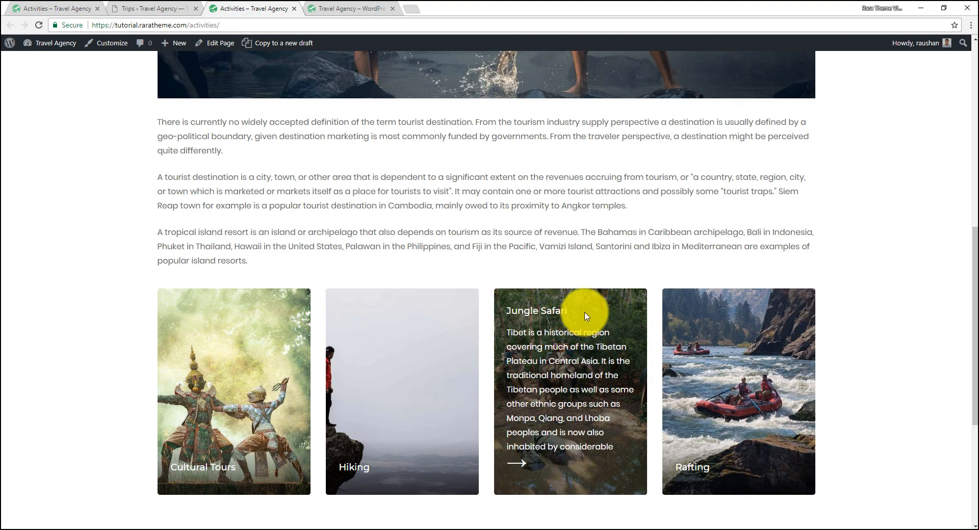
{"action": "mouse_move", "coordinate": [356, 310]}
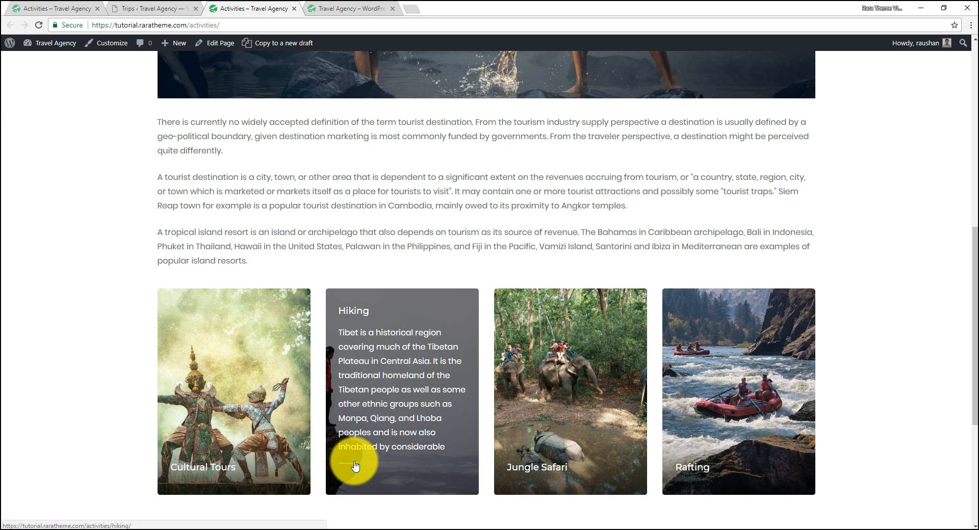
{"action": "scroll", "coordinate": [349, 265], "scroll_direction": "down", "scroll_amount": 5}
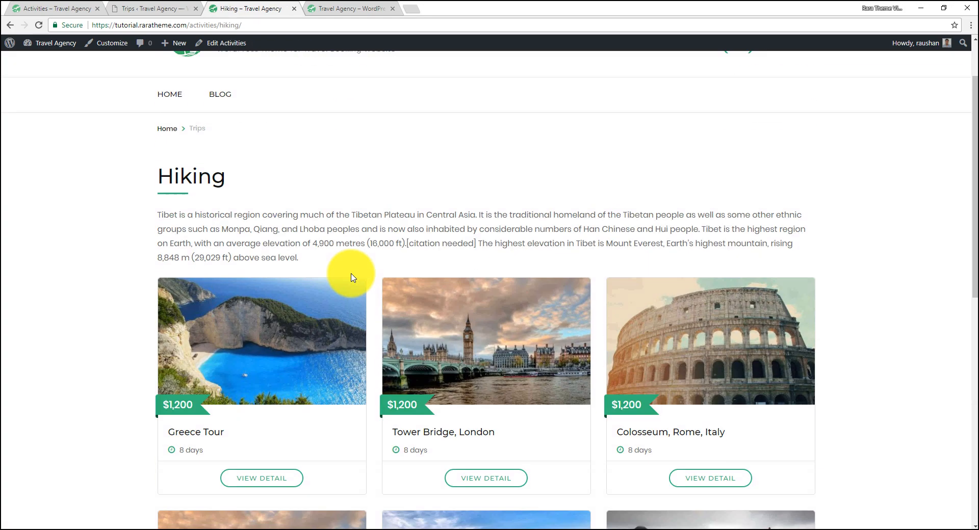
{"action": "scroll", "coordinate": [388, 235], "scroll_direction": "up", "scroll_amount": 2}
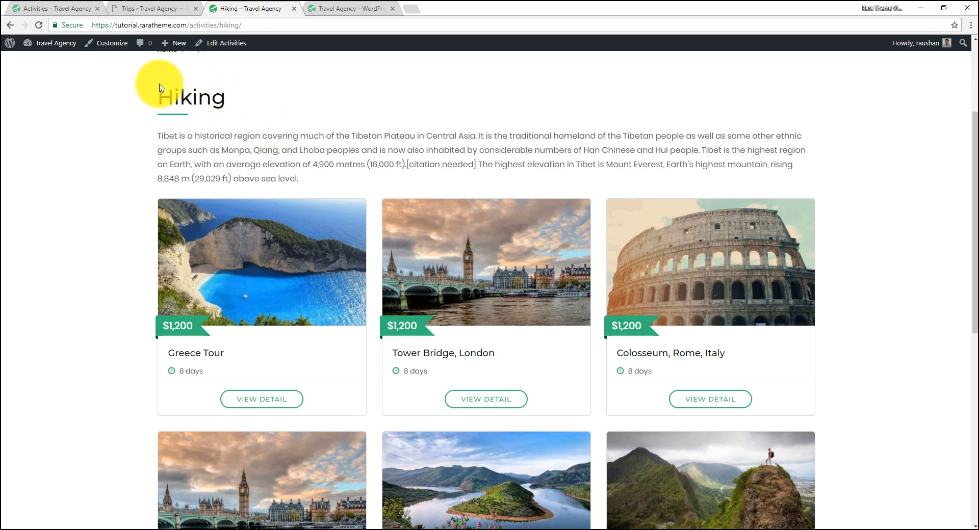
{"action": "left_click_drag", "start_coordinate": [151, 97], "coordinate": [284, 109]}
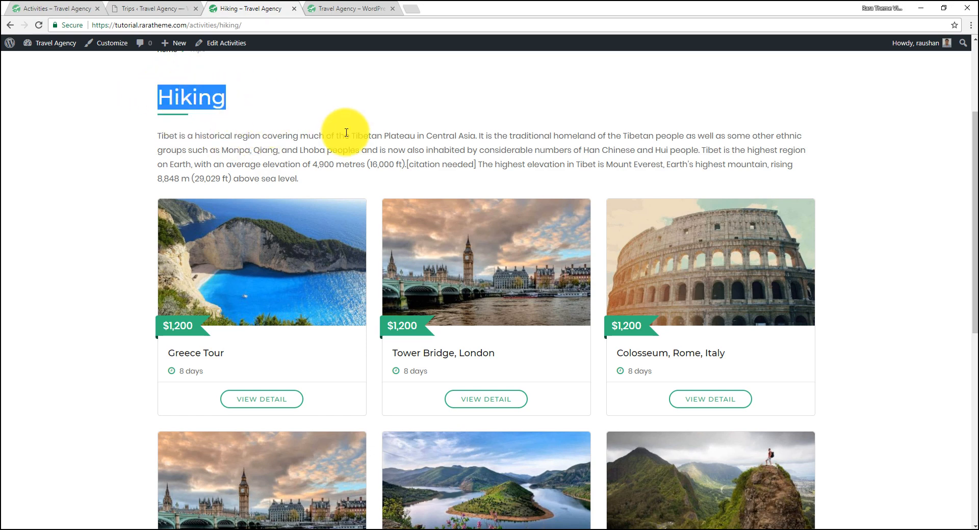
{"action": "scroll", "coordinate": [765, 378], "scroll_direction": "down", "scroll_amount": 3}
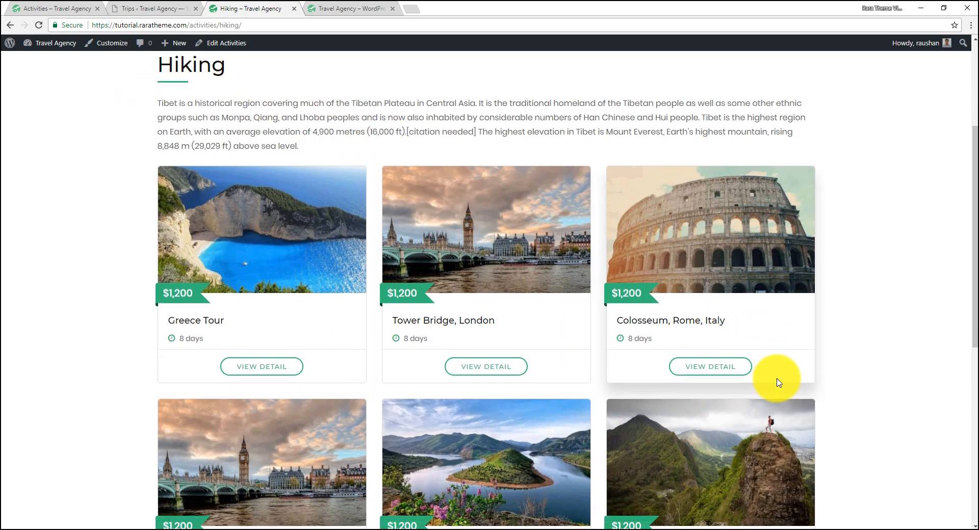
{"action": "scroll", "coordinate": [459, 316], "scroll_direction": "up", "scroll_amount": 5}
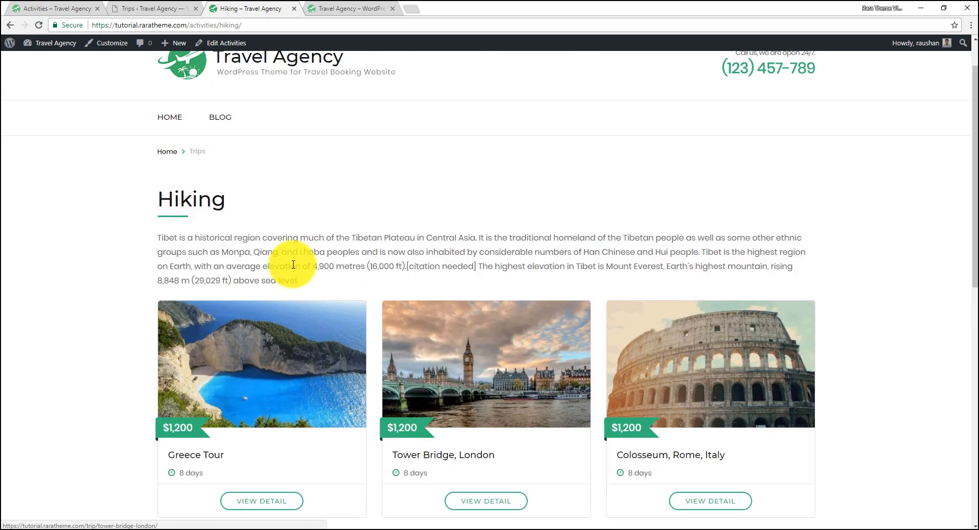
{"action": "left_click_drag", "start_coordinate": [158, 204], "coordinate": [307, 215]}
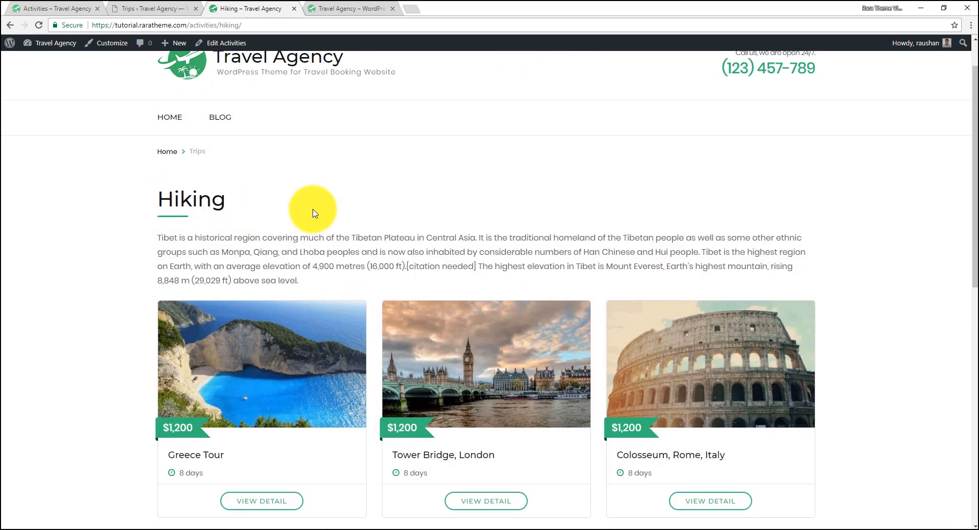
{"action": "left_click", "coordinate": [13, 26]}
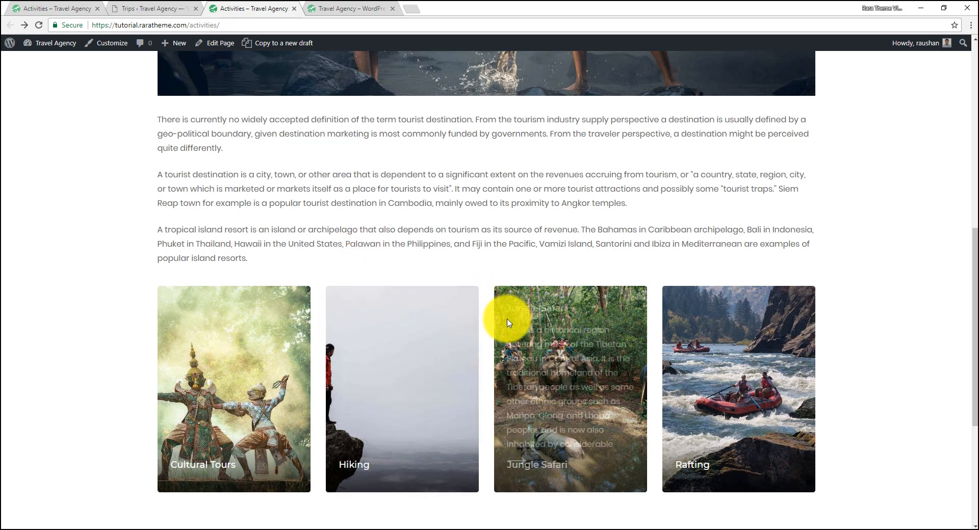
Open the Jungle Safari activity from its card and examine its title, description and listed trips
{"action": "scroll", "coordinate": [507, 316], "scroll_direction": "down", "scroll_amount": 3}
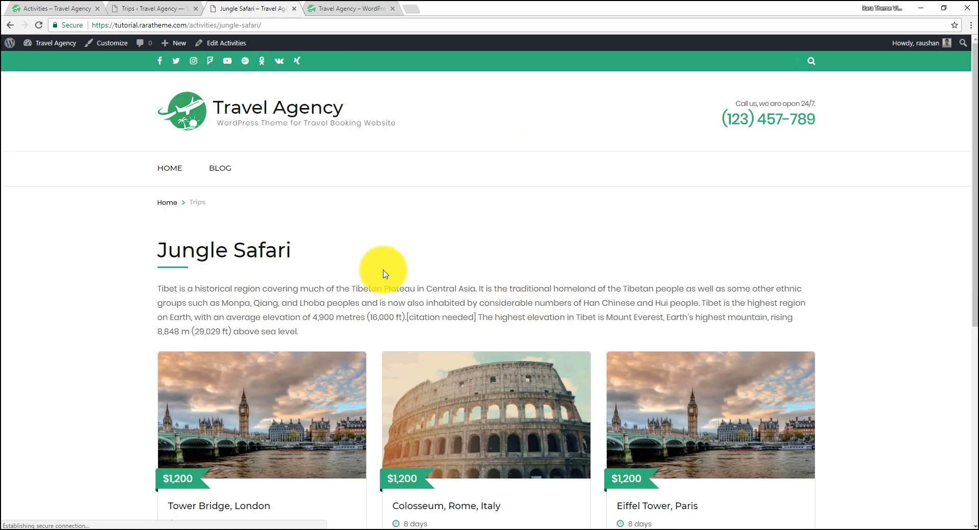
{"action": "scroll", "coordinate": [408, 275], "scroll_direction": "down", "scroll_amount": 3}
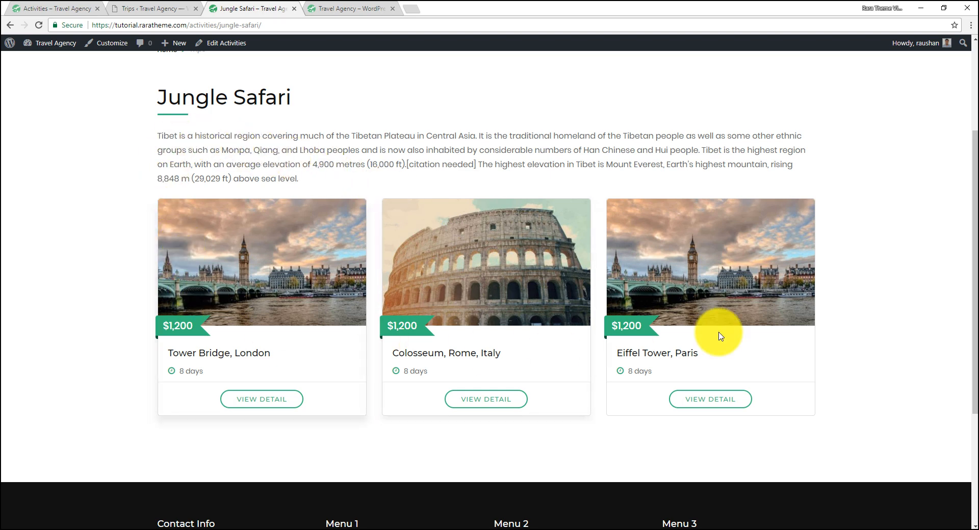
{"action": "triple_click", "coordinate": [278, 101]}
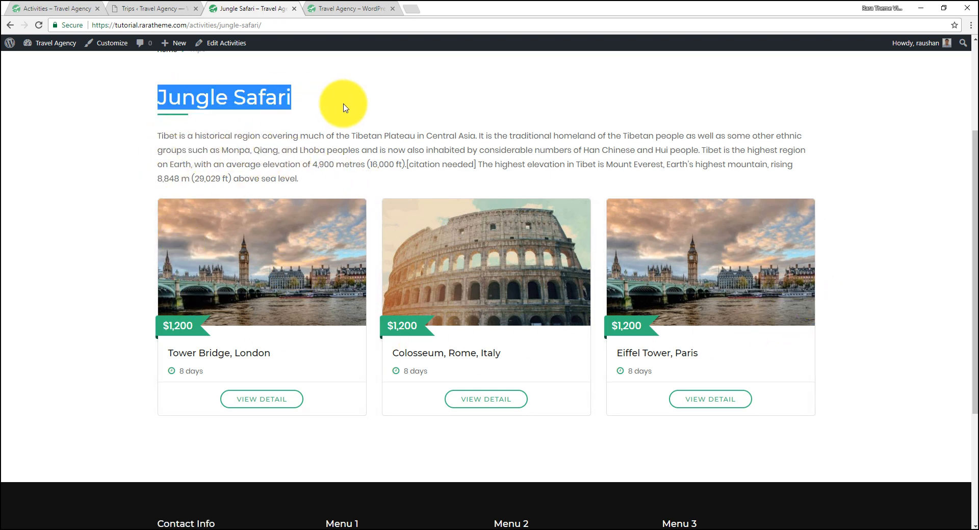
{"action": "left_click", "coordinate": [344, 108]}
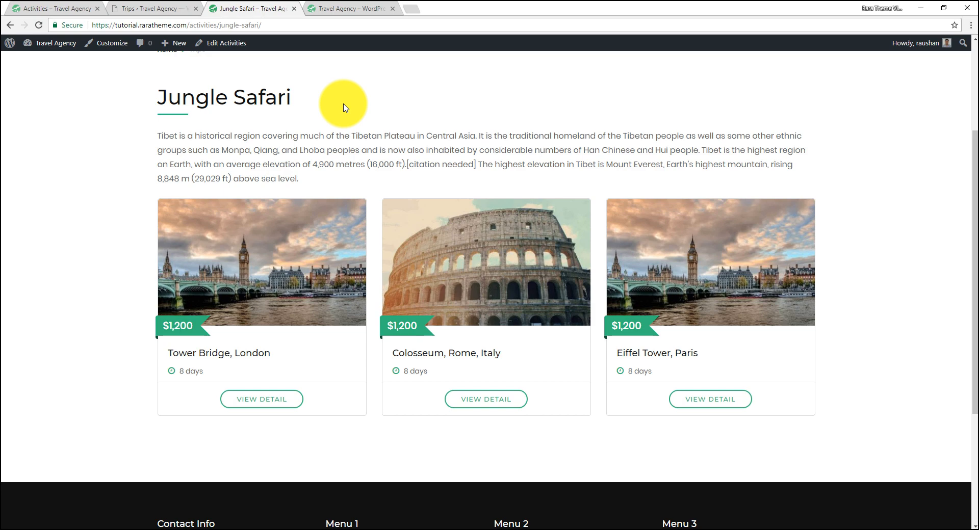
{"action": "scroll", "coordinate": [385, 147], "scroll_direction": "up", "scroll_amount": 3}
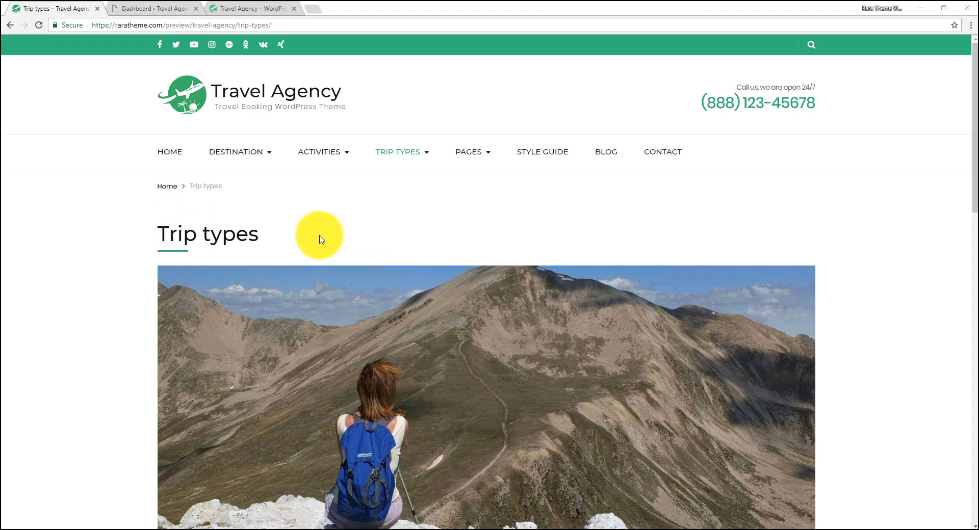
Examine the demo's Trip types page: its title, featured image, introductory paragraphs and the trip type cards with their overlays
{"action": "scroll", "coordinate": [321, 233], "scroll_direction": "down", "scroll_amount": 2}
{"action": "left_click_drag", "start_coordinate": [153, 134], "coordinate": [266, 129]}
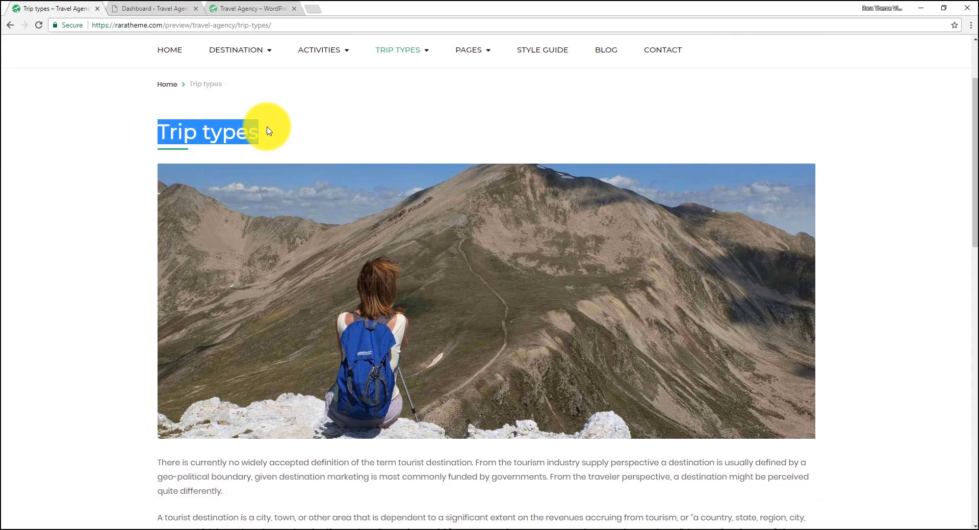
{"action": "scroll", "coordinate": [373, 247], "scroll_direction": "down", "scroll_amount": 2}
{"action": "scroll", "coordinate": [374, 250], "scroll_direction": "down", "scroll_amount": 2}
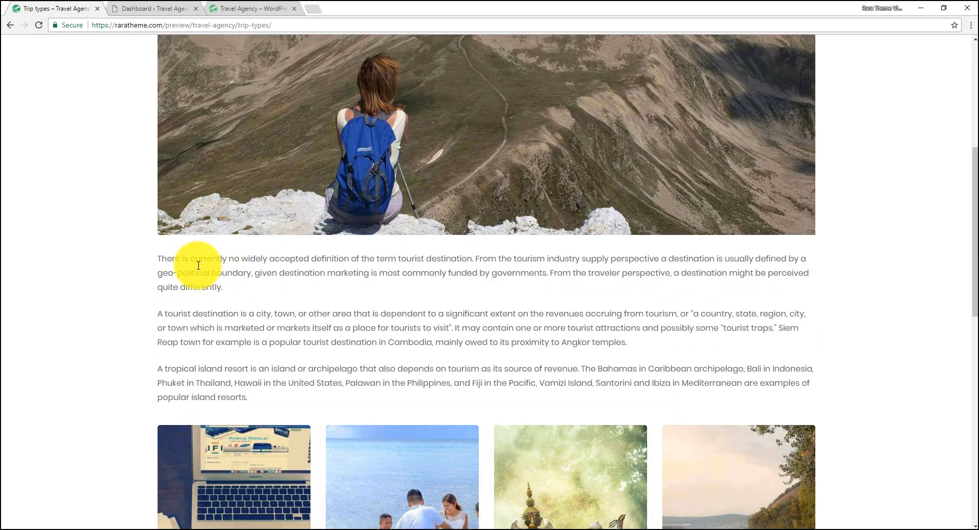
{"action": "left_click_drag", "start_coordinate": [148, 258], "coordinate": [314, 386]}
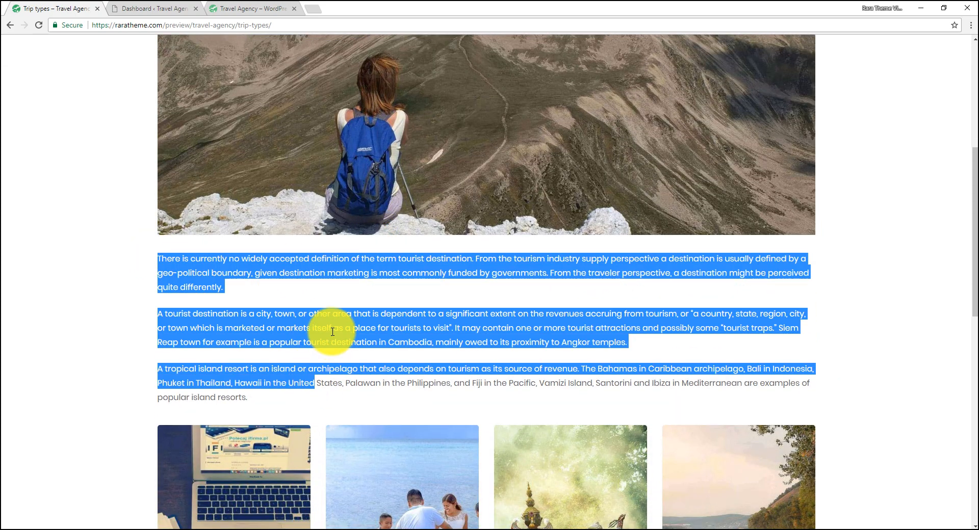
{"action": "scroll", "coordinate": [346, 305], "scroll_direction": "down", "scroll_amount": 2}
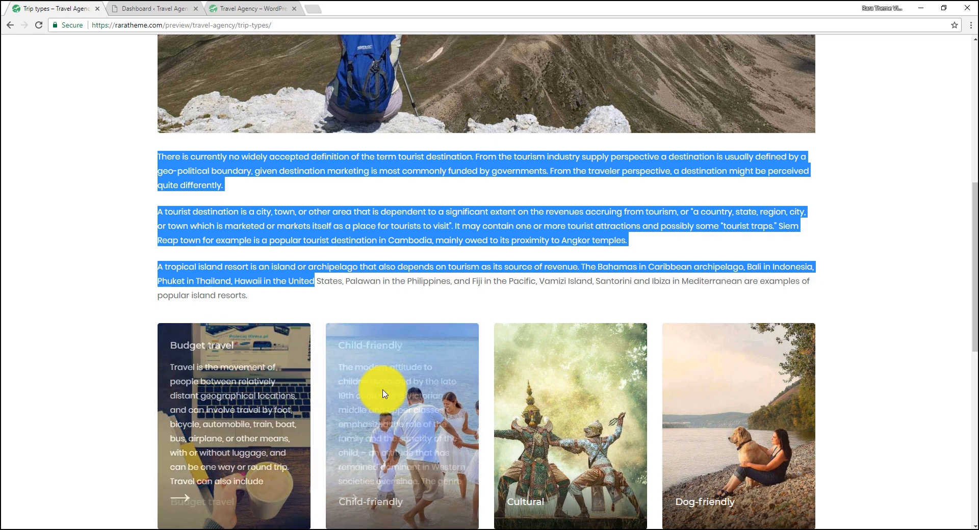
{"action": "scroll", "coordinate": [734, 402], "scroll_direction": "down", "scroll_amount": 4}
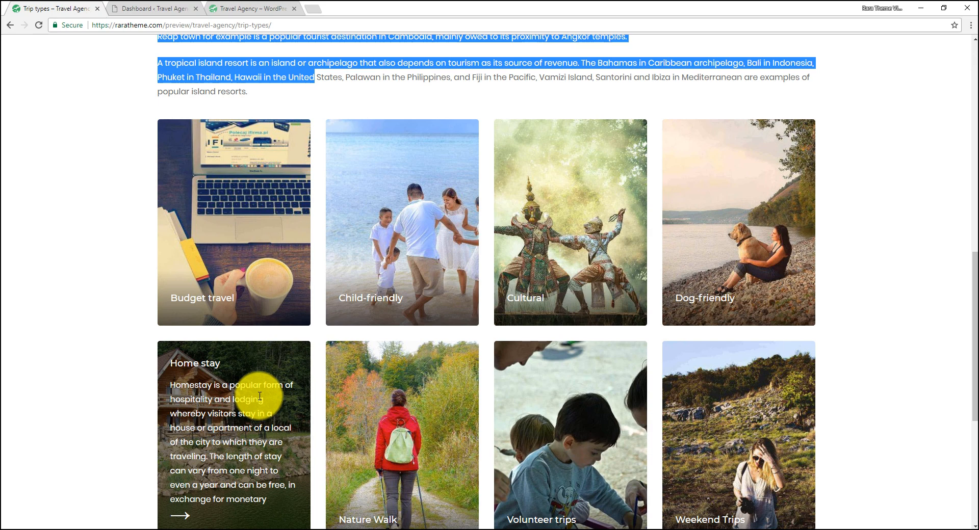
{"action": "scroll", "coordinate": [428, 301], "scroll_direction": "up", "scroll_amount": 6}
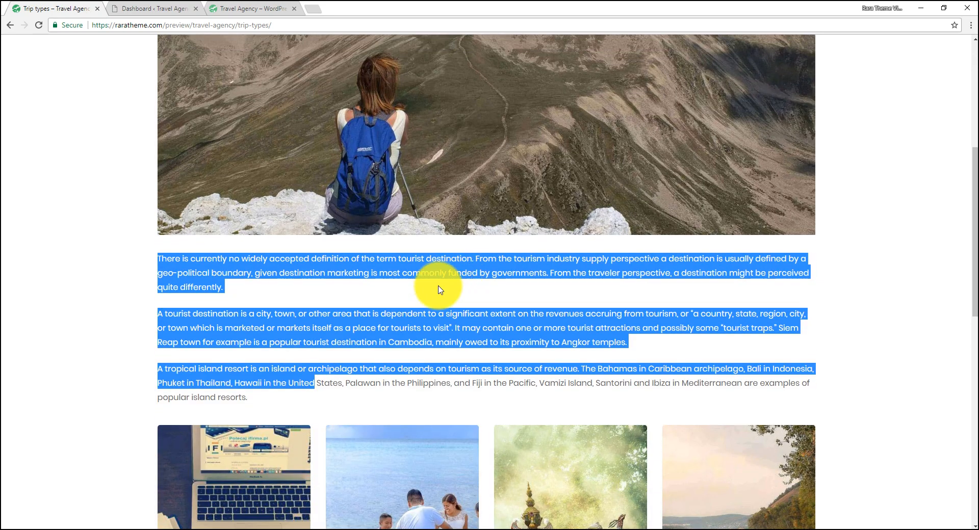
{"action": "left_click", "coordinate": [441, 290]}
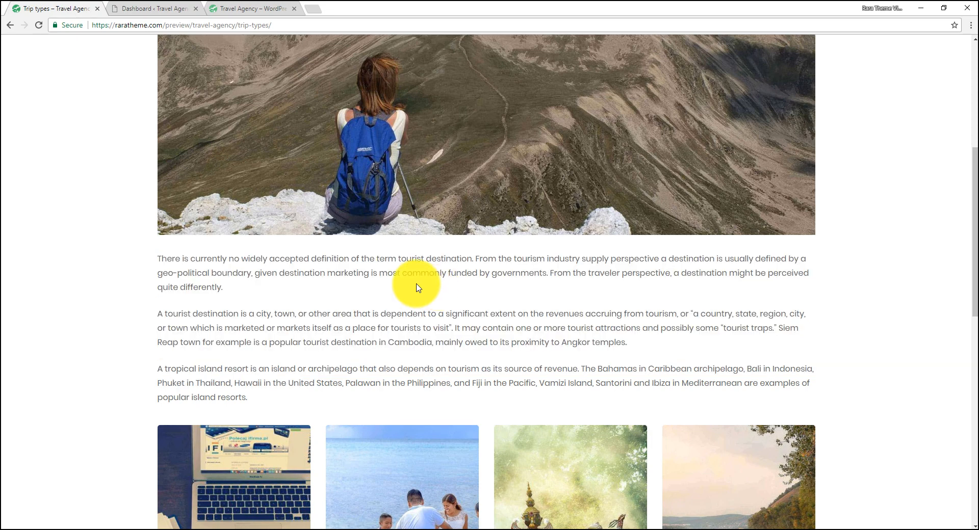
Add a new page titled "Trip Type" and paste in the three introductory paragraphs copied from the demo's Trip types page
{"action": "left_click", "coordinate": [178, 7]}
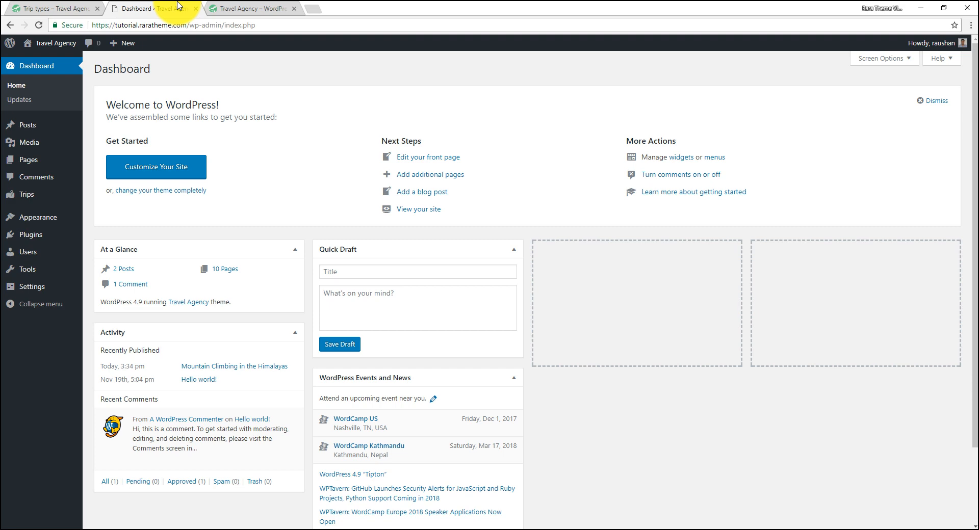
{"action": "mouse_move", "coordinate": [40, 158]}
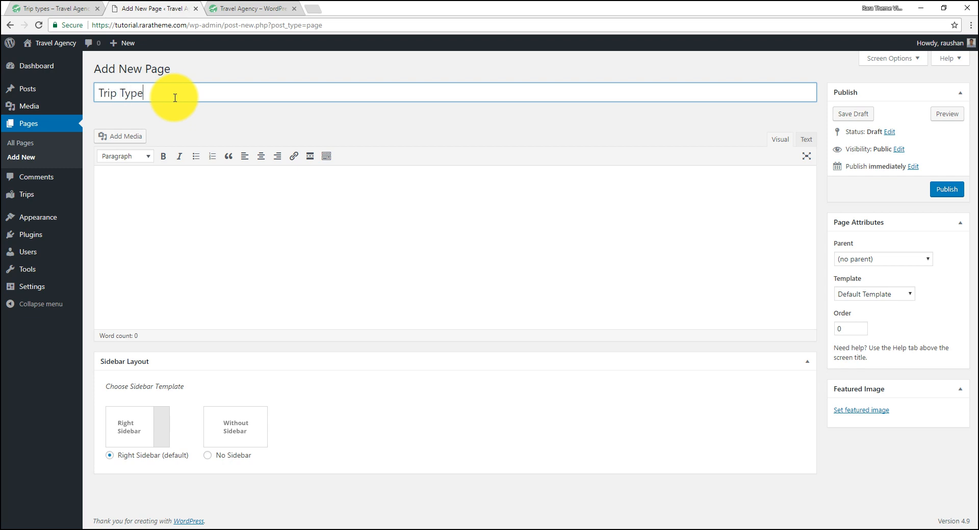
{"action": "left_click", "coordinate": [41, 7]}
{"action": "mouse_move", "coordinate": [159, 258]}
{"action": "left_mouse_down"}
{"action": "mouse_move", "coordinate": [184, 280]}
{"action": "mouse_move", "coordinate": [257, 400]}
{"action": "mouse_move", "coordinate": [167, 259]}
{"action": "left_mouse_up"}
{"action": "left_click", "coordinate": [254, 397]}
{"action": "right_click", "coordinate": [169, 261]}
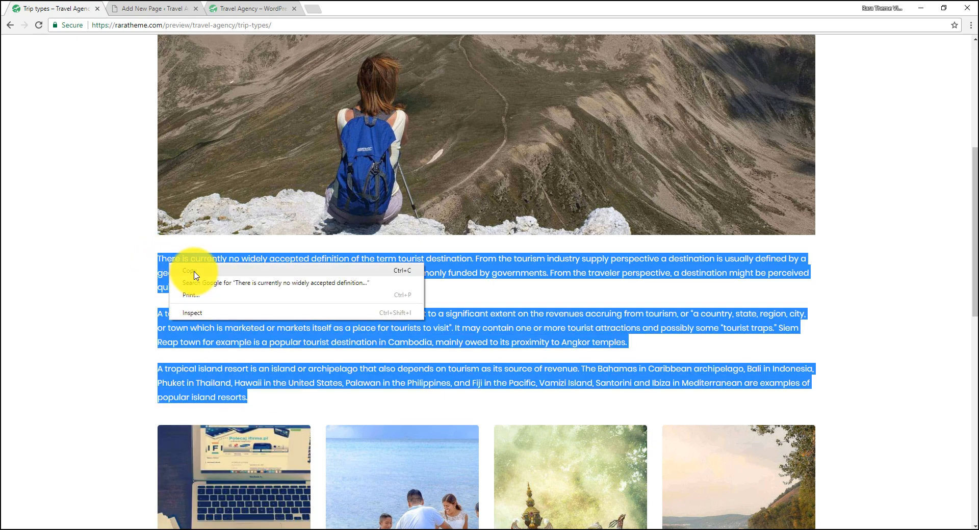
{"action": "left_click", "coordinate": [193, 256]}
{"action": "left_click", "coordinate": [153, 8]}
{"action": "right_click", "coordinate": [184, 199]}
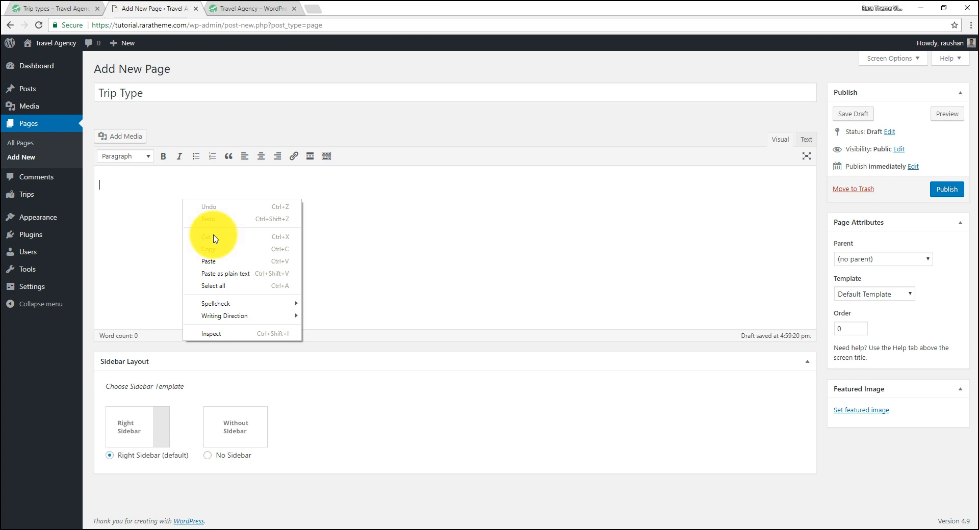
{"action": "left_click", "coordinate": [209, 261]}
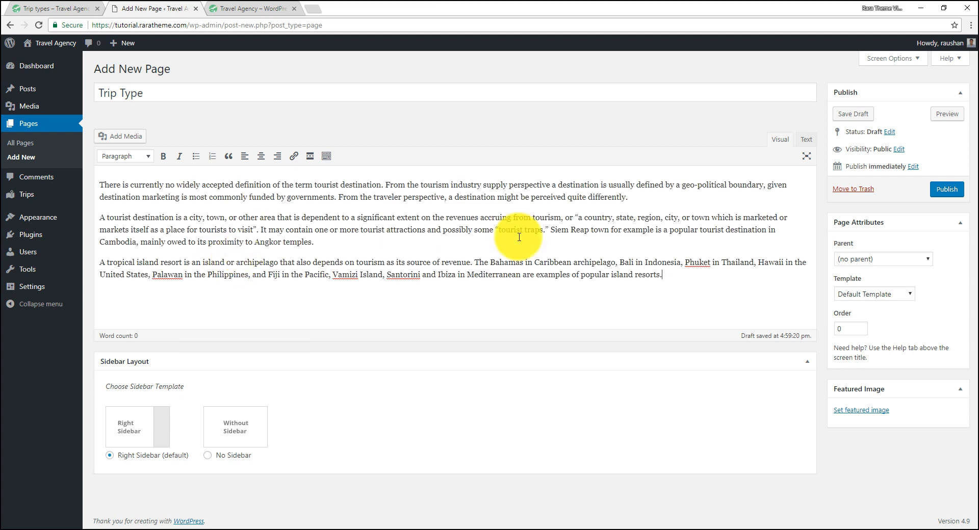
Publish the Trip Type page with the mountain photo of the blue-backpack hiker as featured image and the Trip Types Template
{"action": "left_click", "coordinate": [865, 415]}
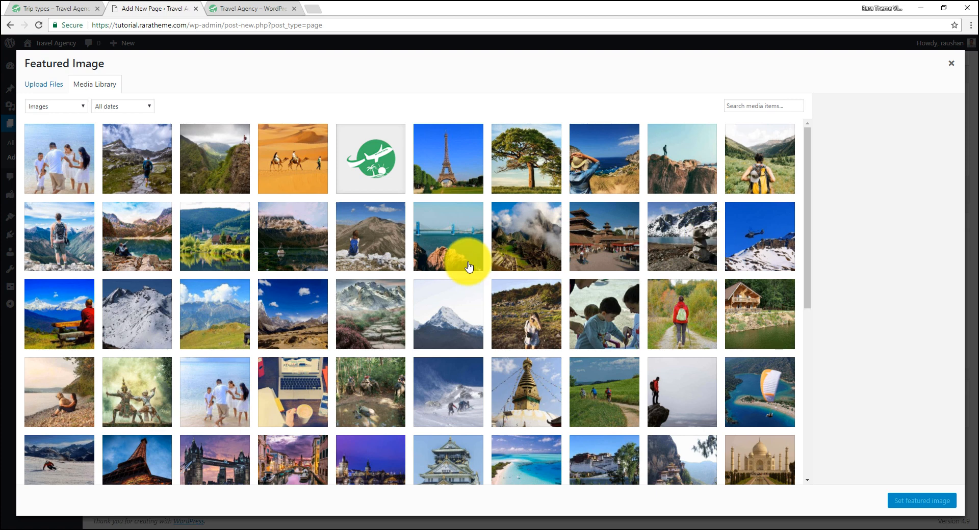
{"action": "left_click", "coordinate": [365, 225]}
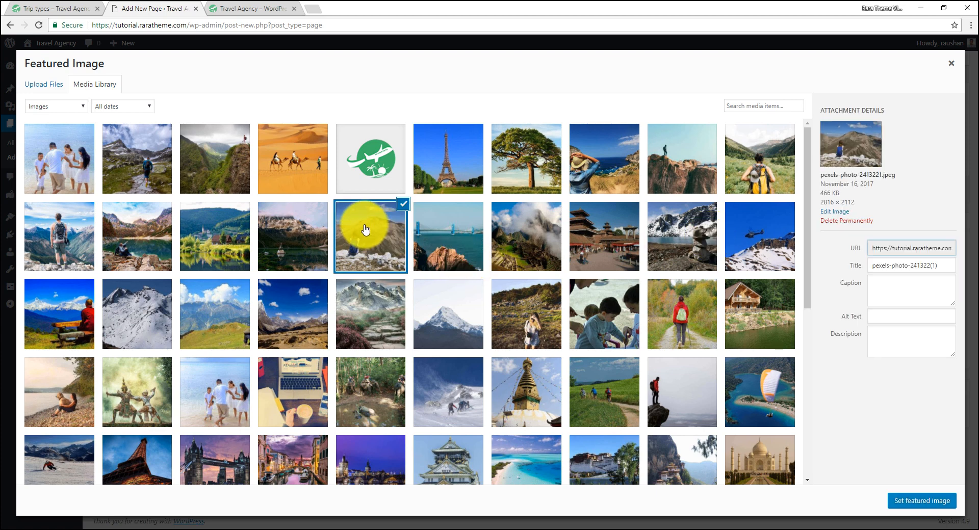
{"action": "left_click", "coordinate": [907, 504]}
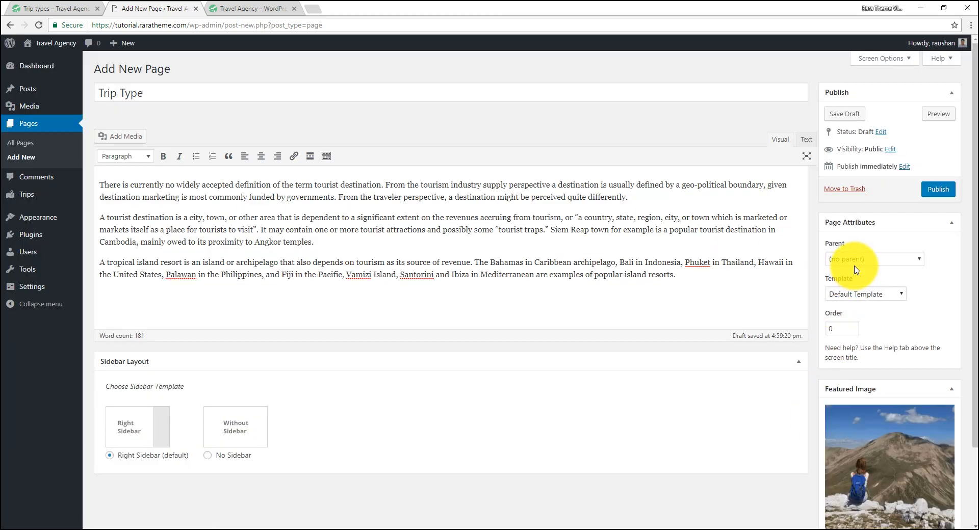
{"action": "left_click", "coordinate": [865, 295]}
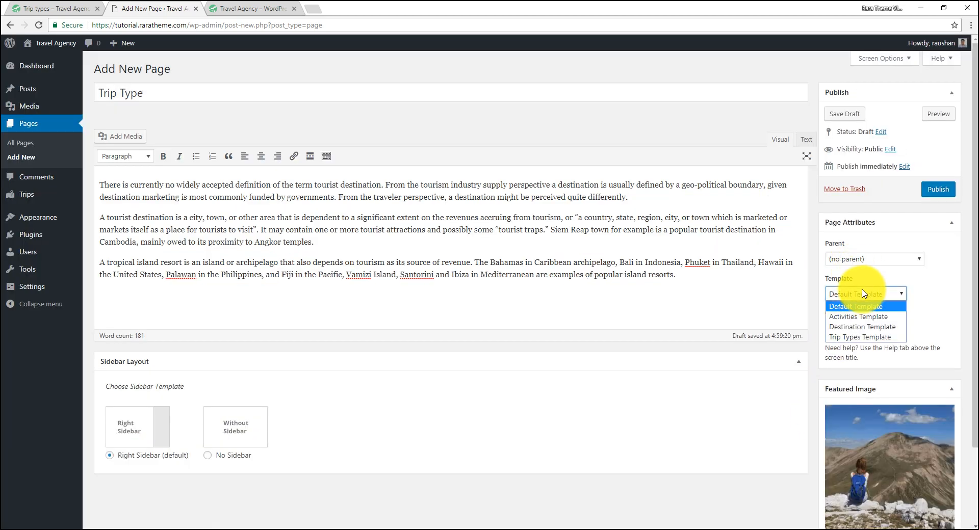
{"action": "left_click", "coordinate": [892, 337]}
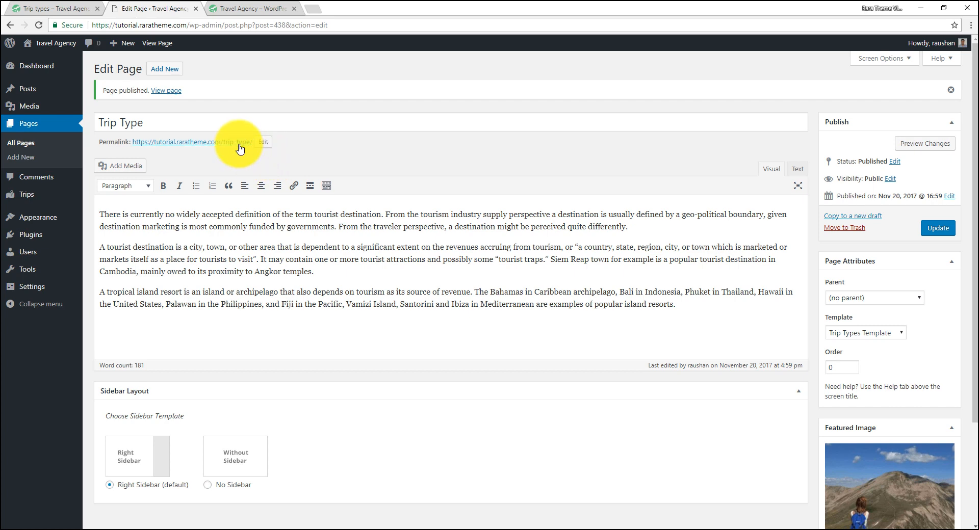
Open the published Trip Type page in a new tab and compare its content with the demo's Trip types page
{"action": "right_click", "coordinate": [240, 149]}
{"action": "left_click", "coordinate": [256, 156]}
{"action": "left_click", "coordinate": [247, 6]}
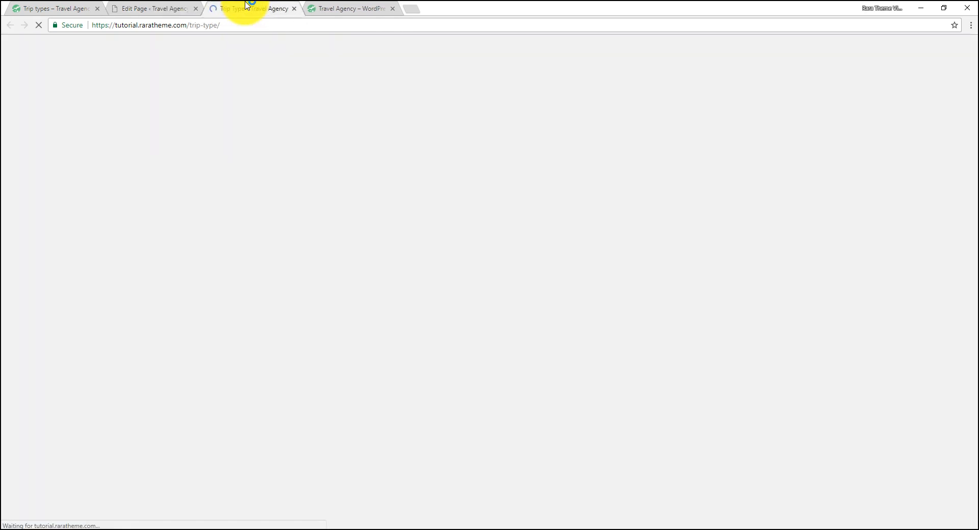
{"action": "scroll", "coordinate": [300, 236], "scroll_direction": "down", "scroll_amount": 1}
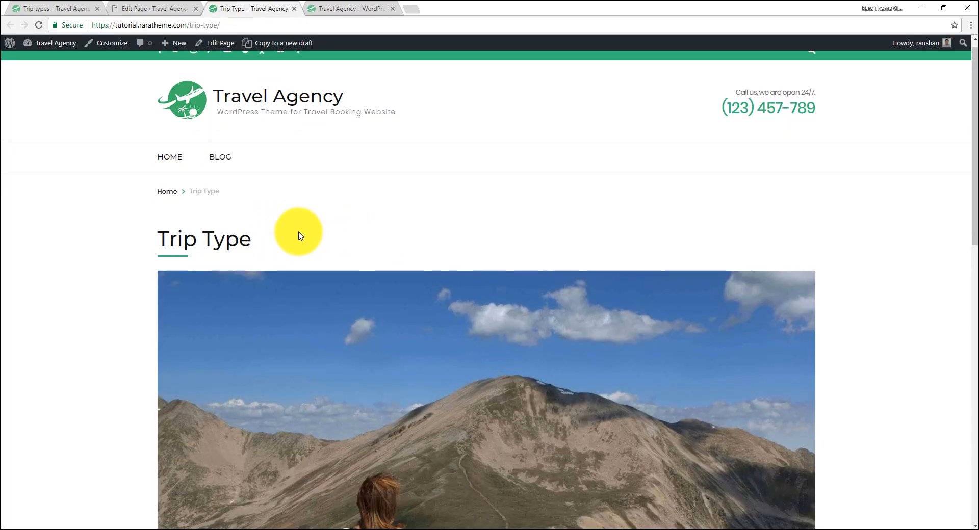
{"action": "scroll", "coordinate": [300, 236], "scroll_direction": "down", "scroll_amount": 5}
{"action": "scroll", "coordinate": [378, 255], "scroll_direction": "down", "scroll_amount": 6}
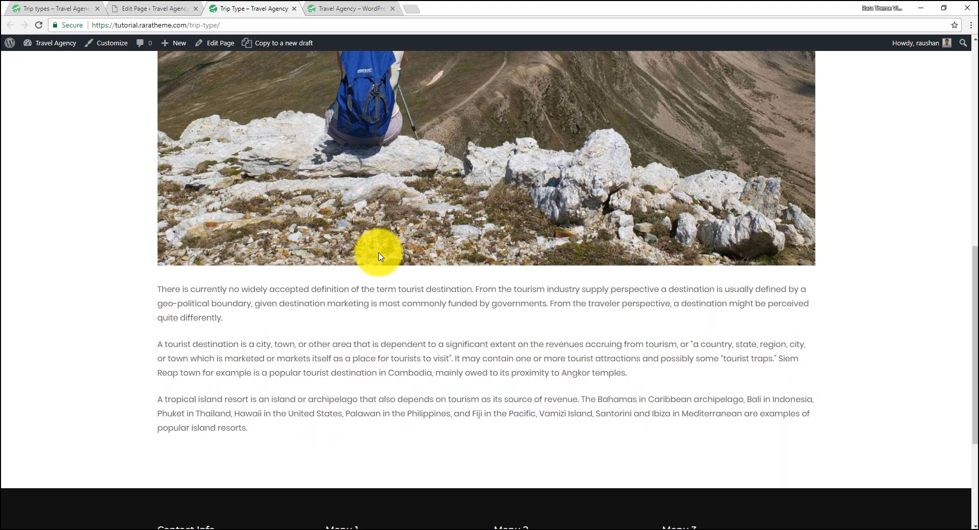
{"action": "left_click", "coordinate": [61, 7]}
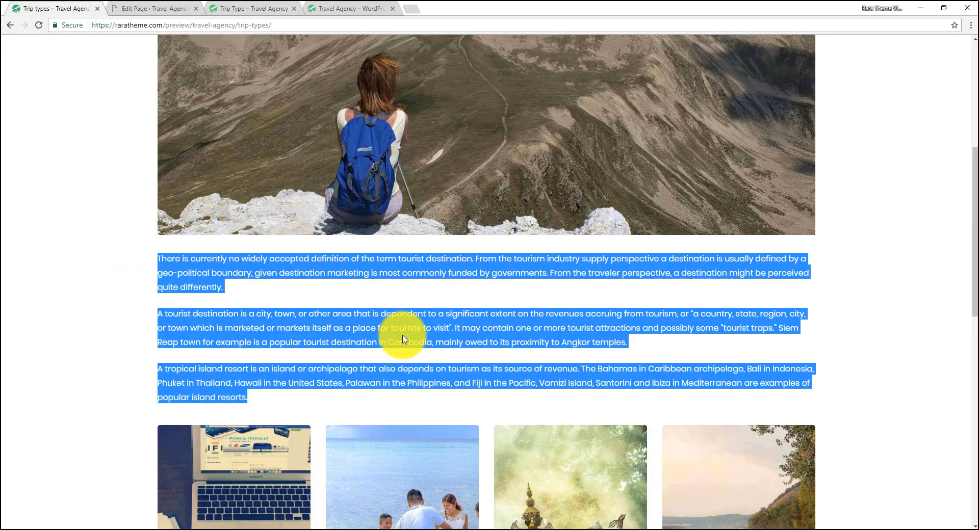
Review the trip type cards on the demo page and open the site's Trip Type management screen under Trips
{"action": "scroll", "coordinate": [393, 339], "scroll_direction": "down", "scroll_amount": 5}
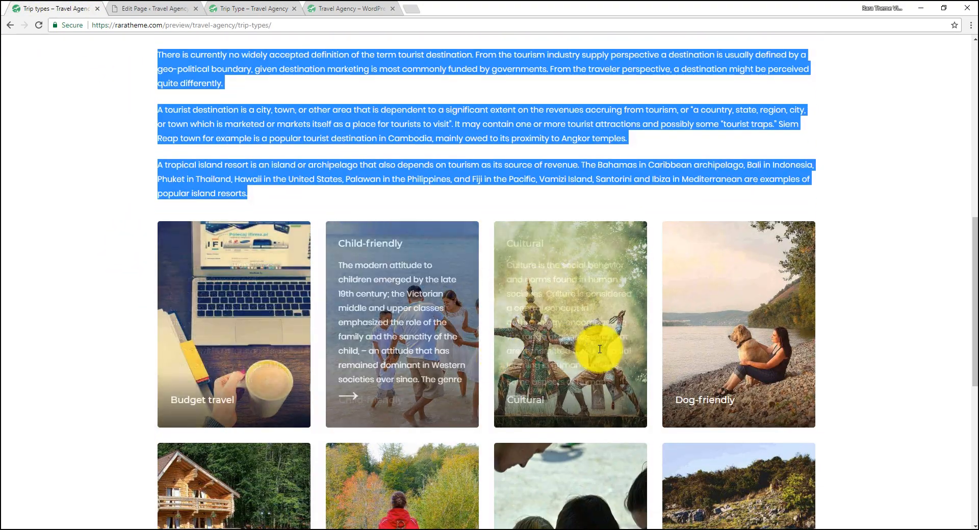
{"action": "scroll", "coordinate": [747, 472], "scroll_direction": "down", "scroll_amount": 2}
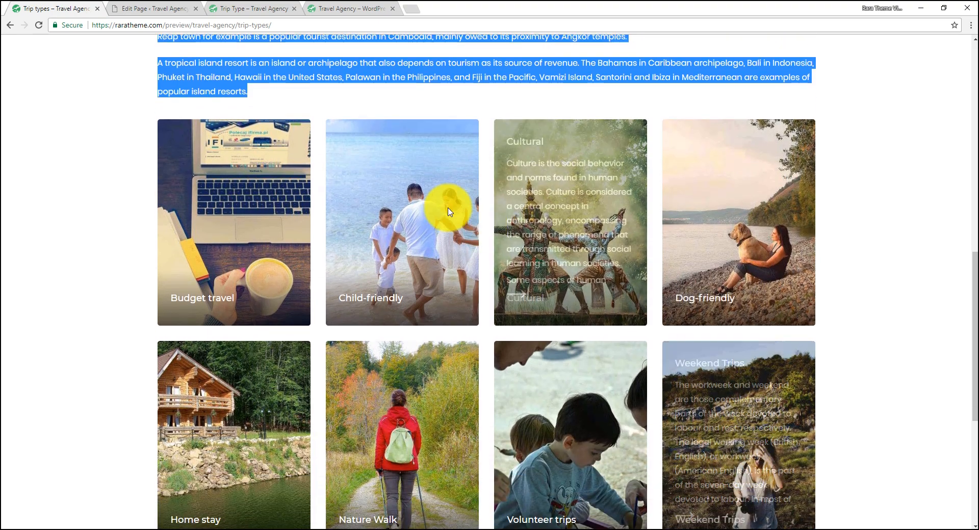
{"action": "left_click", "coordinate": [170, 6]}
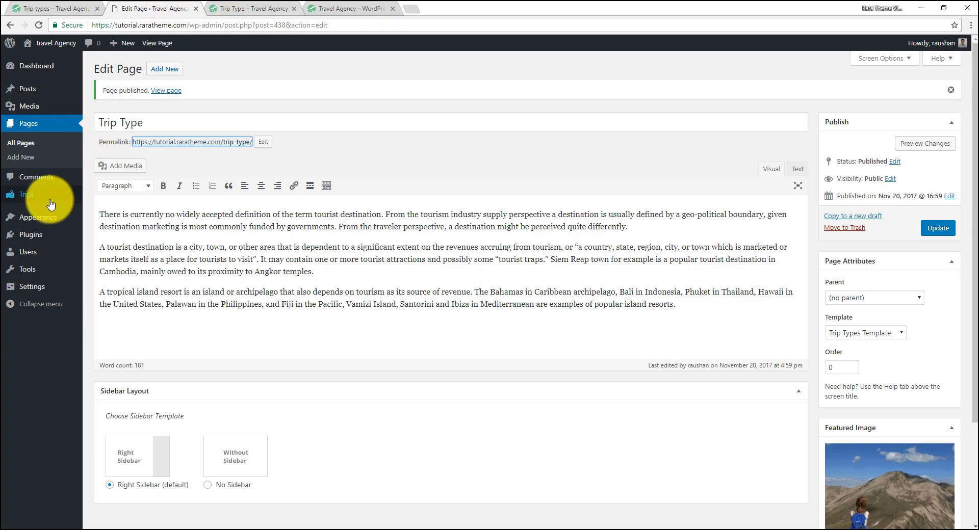
{"action": "mouse_move", "coordinate": [48, 196]}
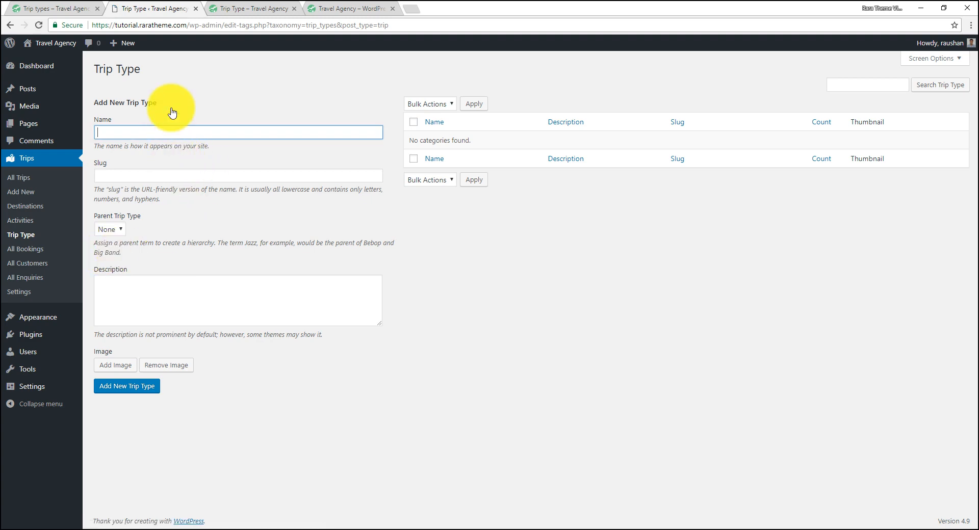
{"action": "left_click", "coordinate": [80, 6]}
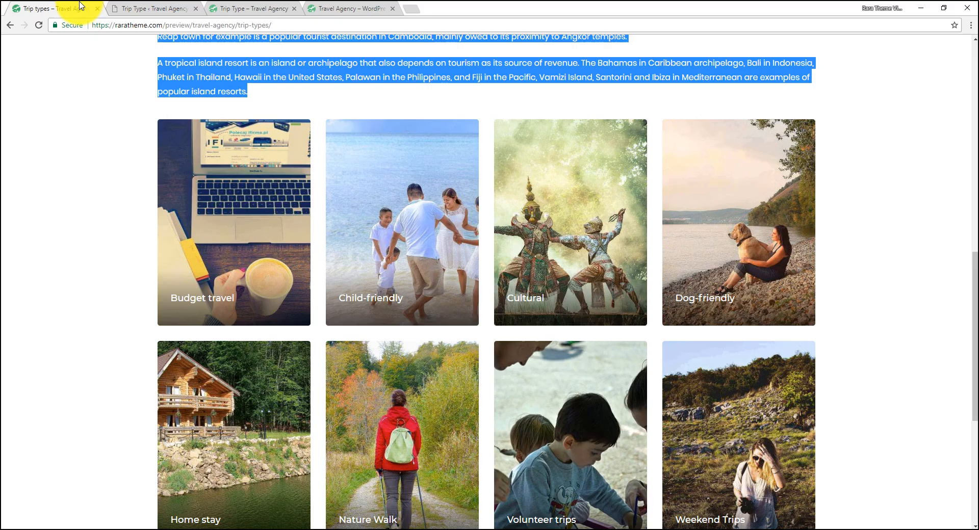
{"action": "left_click", "coordinate": [153, 8]}
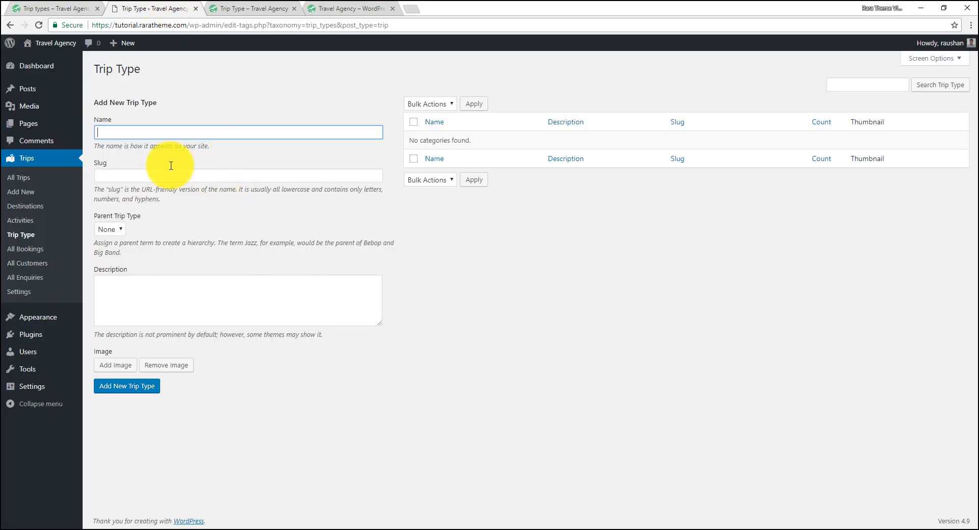
Add the trip type "Budget Travel" with the three copied paragraphs as description and the laptop-and-coffee photo as image
{"action": "left_click", "coordinate": [132, 134]}
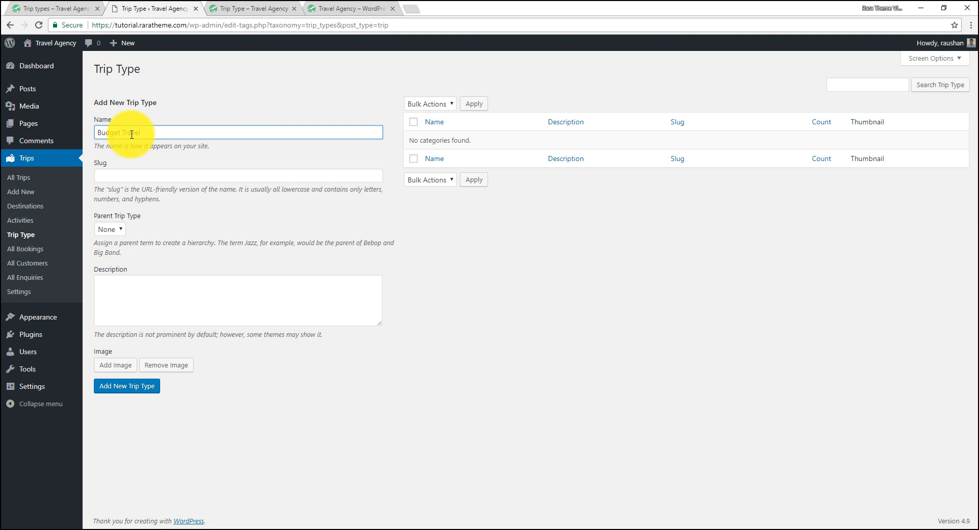
{"action": "left_click", "coordinate": [130, 292]}
{"action": "right_click", "coordinate": [130, 288]}
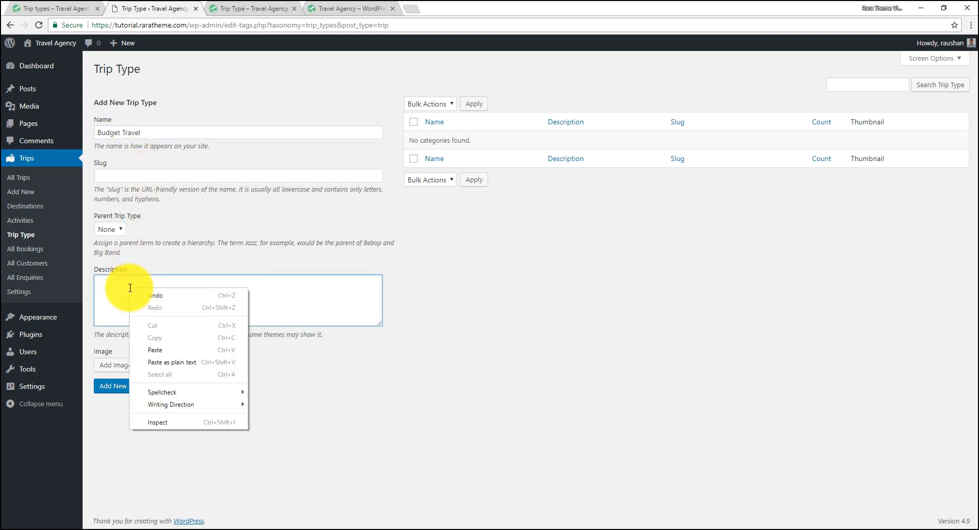
{"action": "left_click", "coordinate": [151, 350]}
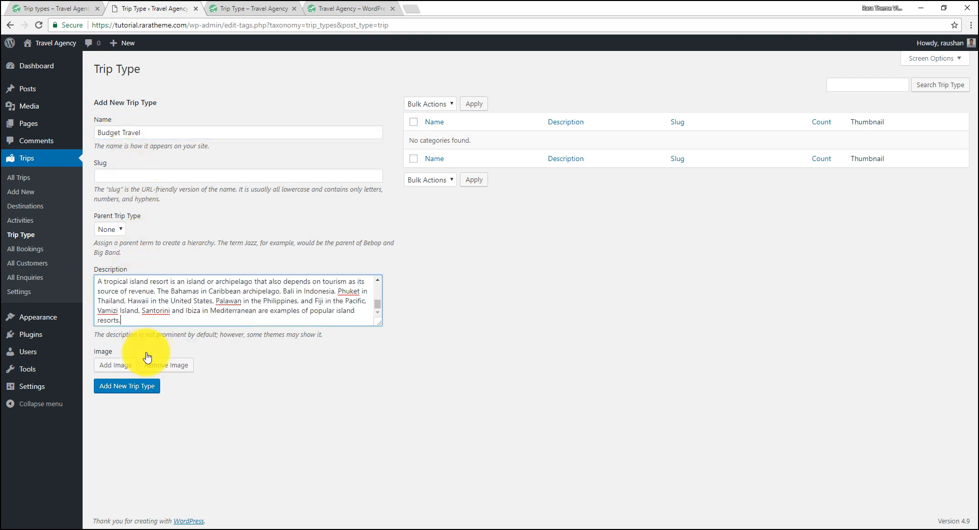
{"action": "left_click", "coordinate": [124, 367]}
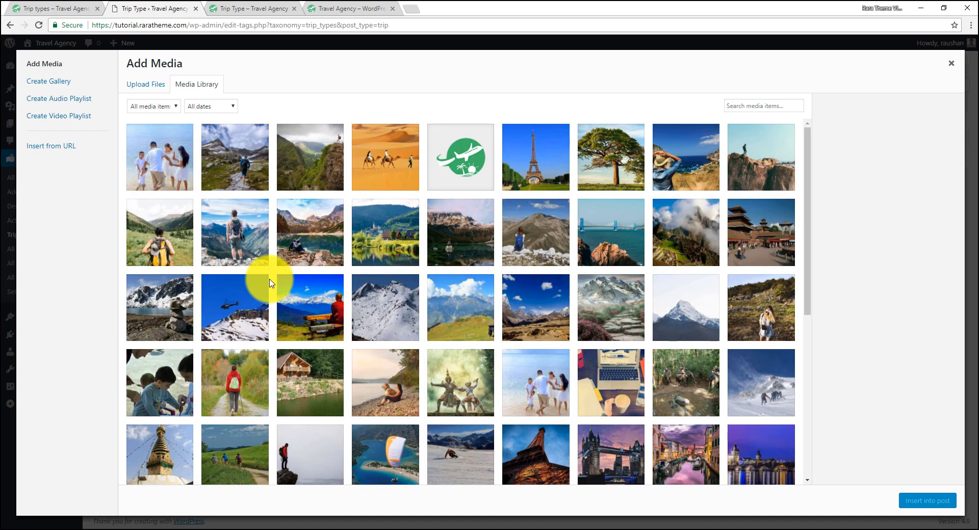
{"action": "left_click", "coordinate": [589, 378]}
{"action": "left_click", "coordinate": [940, 501]}
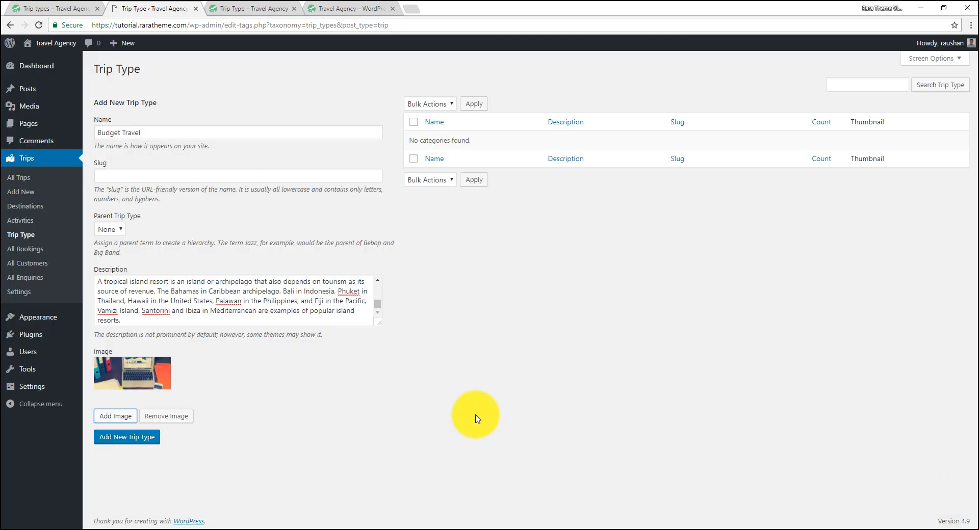
{"action": "left_click", "coordinate": [144, 441]}
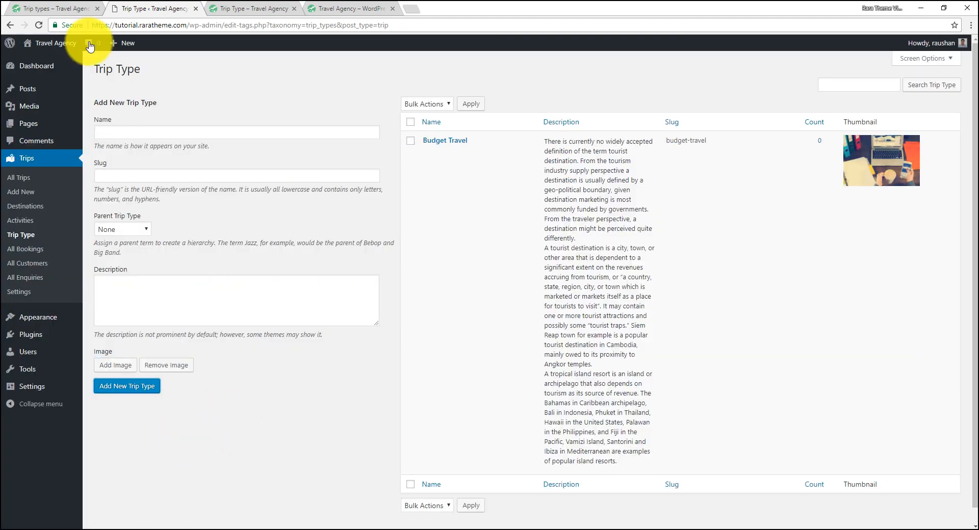
Add the demo's next trip type, "Child Friendly", with the copied paragraphs as description and the family-on-the-beach photo family-2432568_19201.jpg
{"action": "left_click", "coordinate": [71, 7]}
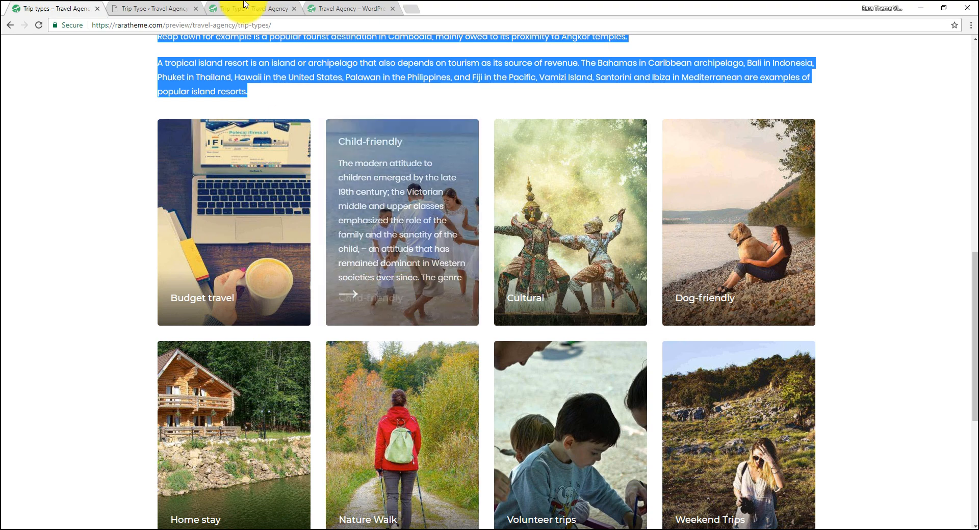
{"action": "left_click", "coordinate": [160, 7]}
{"action": "left_click", "coordinate": [158, 132]}
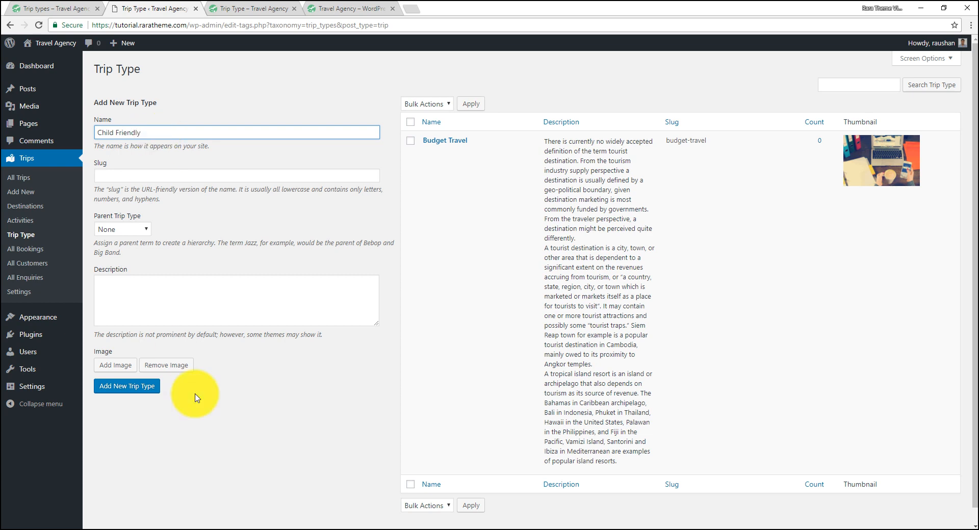
{"action": "left_click", "coordinate": [147, 297]}
{"action": "right_click", "coordinate": [148, 299]}
{"action": "left_click", "coordinate": [178, 362]}
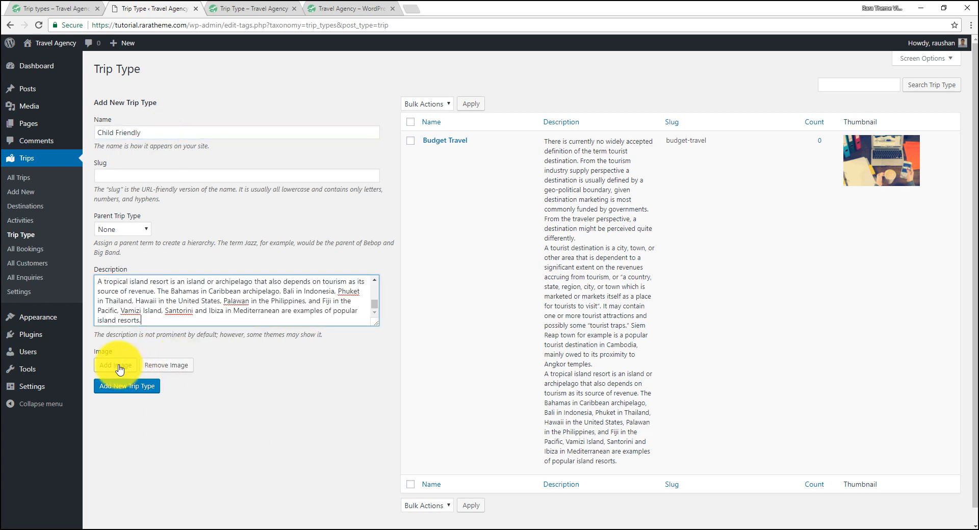
{"action": "left_click", "coordinate": [119, 366]}
{"action": "left_click", "coordinate": [535, 377]}
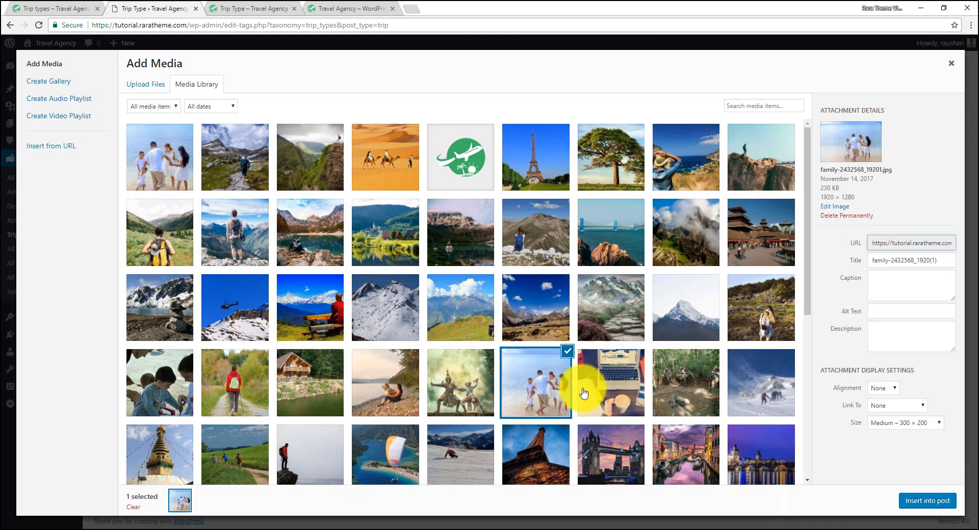
{"action": "left_click", "coordinate": [922, 499]}
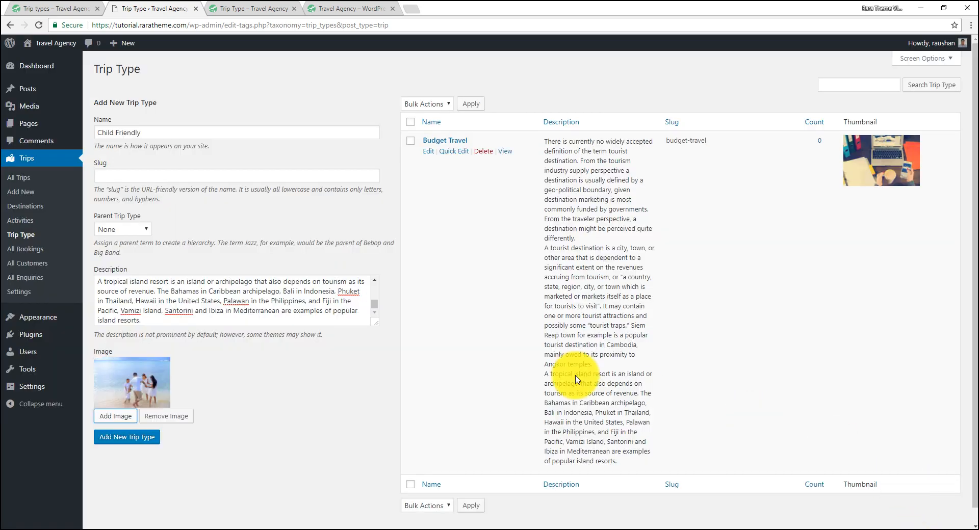
{"action": "left_click", "coordinate": [141, 443]}
Add the trip type "Cultural" from the demo with the copied paragraphs as description and the costumed-actors photo actor-1807558_19201.jpg
{"action": "left_click", "coordinate": [39, 6]}
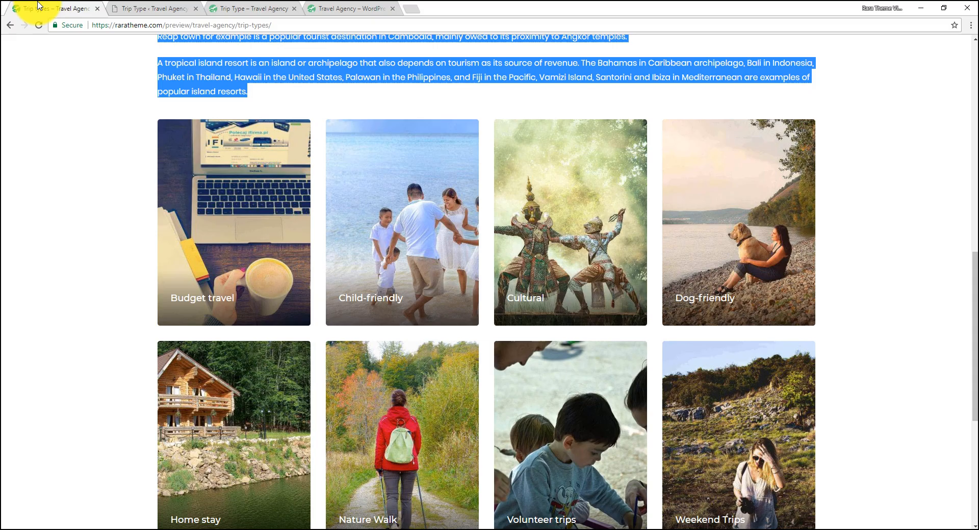
{"action": "left_click", "coordinate": [171, 8]}
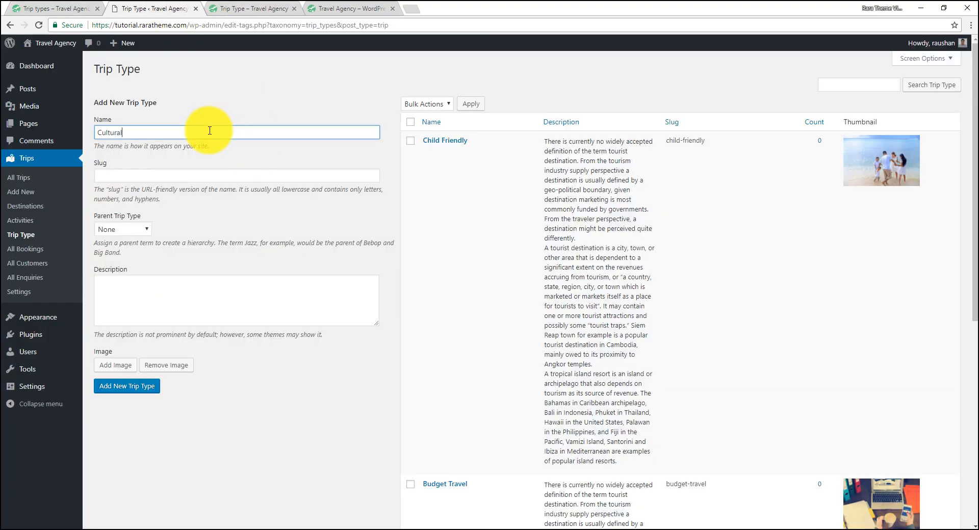
{"action": "right_click", "coordinate": [139, 298]}
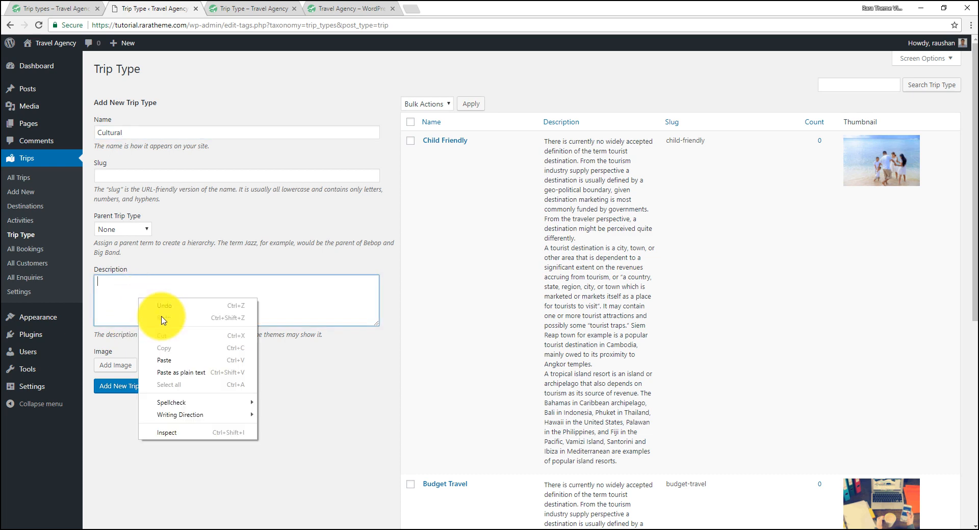
{"action": "left_click", "coordinate": [180, 364]}
{"action": "left_click", "coordinate": [123, 366]}
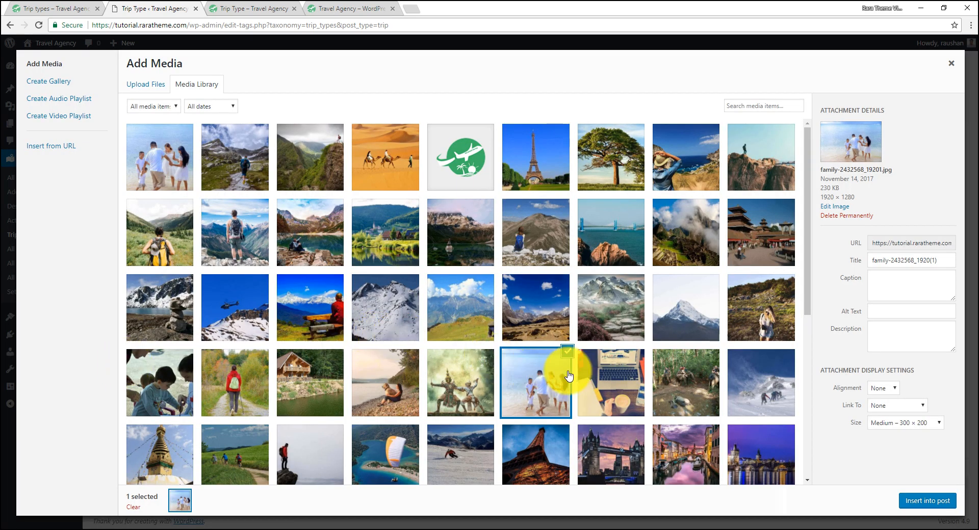
{"action": "left_click", "coordinate": [463, 370]}
{"action": "left_click", "coordinate": [918, 502]}
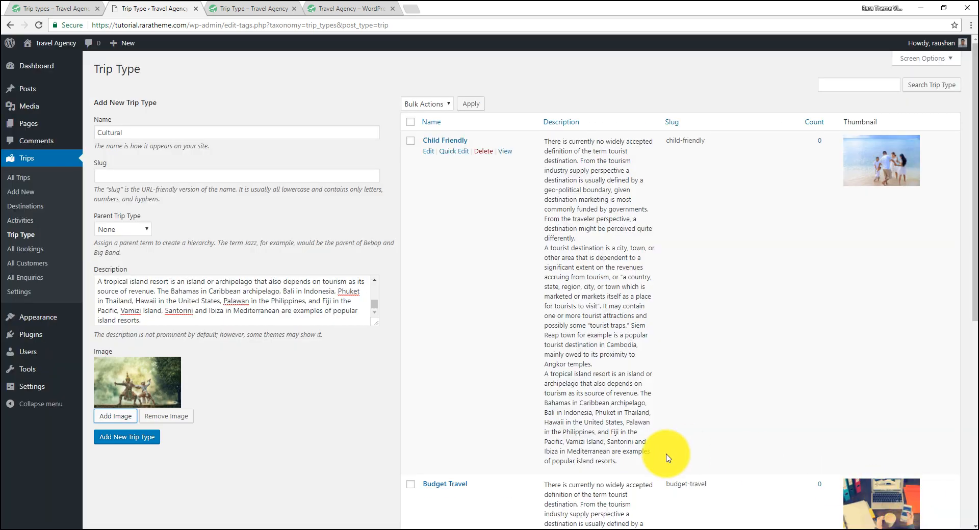
{"action": "left_click", "coordinate": [127, 444]}
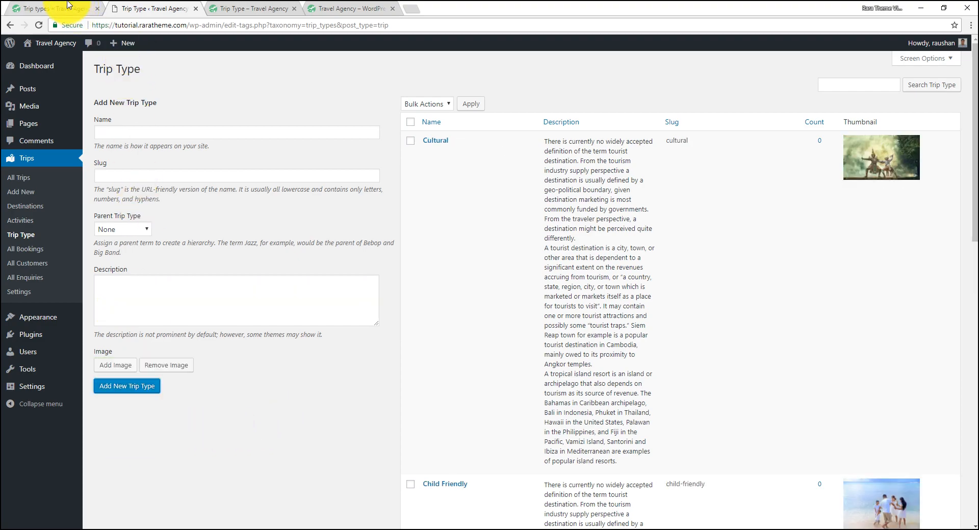
Add the trip type "Dog Friendly" from the demo with the copied paragraphs as description and the lakeside woman-and-dog photo
{"action": "left_click", "coordinate": [65, 6]}
{"action": "left_click", "coordinate": [149, 8]}
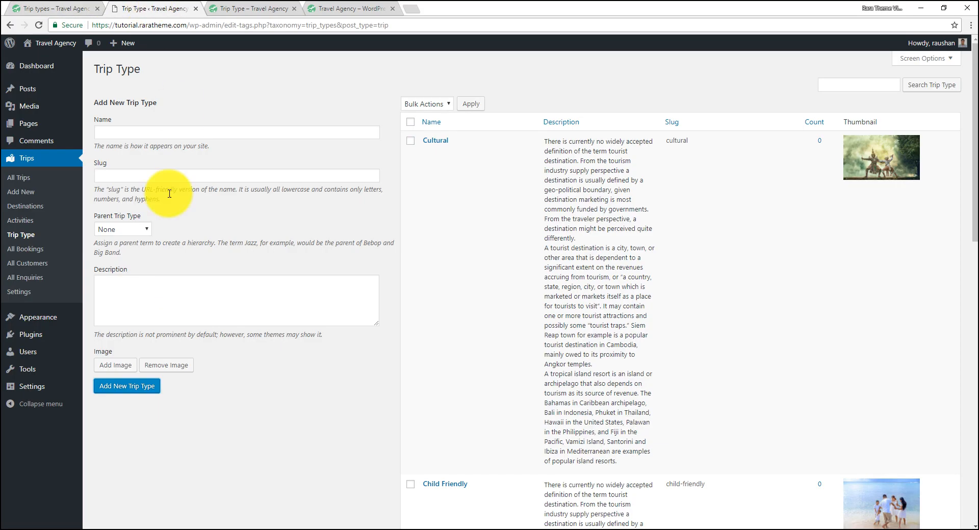
{"action": "left_click", "coordinate": [123, 134]}
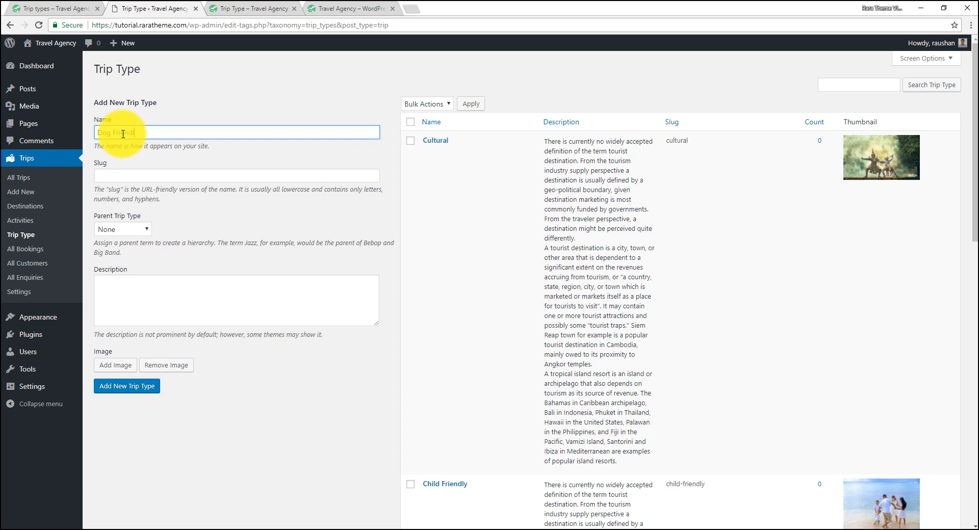
{"action": "left_click", "coordinate": [123, 284]}
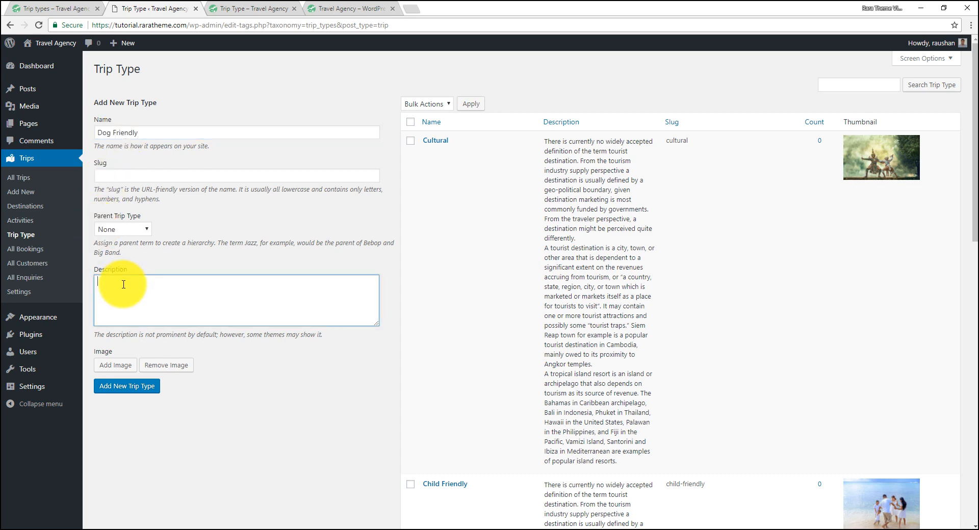
{"action": "type", "text": "A tropical island resort is an island or archipelago that also depends on tourism as its source of revenue. The Bahamas in Caribbean archipelago, Bali in Indonesia, Phuket in Thailand, Hawaii in the United States, Palawan in the Philippines, and Fiji in the Pacific, Vamizi Island, Santorini and Ibiza in Mediterranean are examples of popular island resorts."}
{"action": "left_click", "coordinate": [127, 365]}
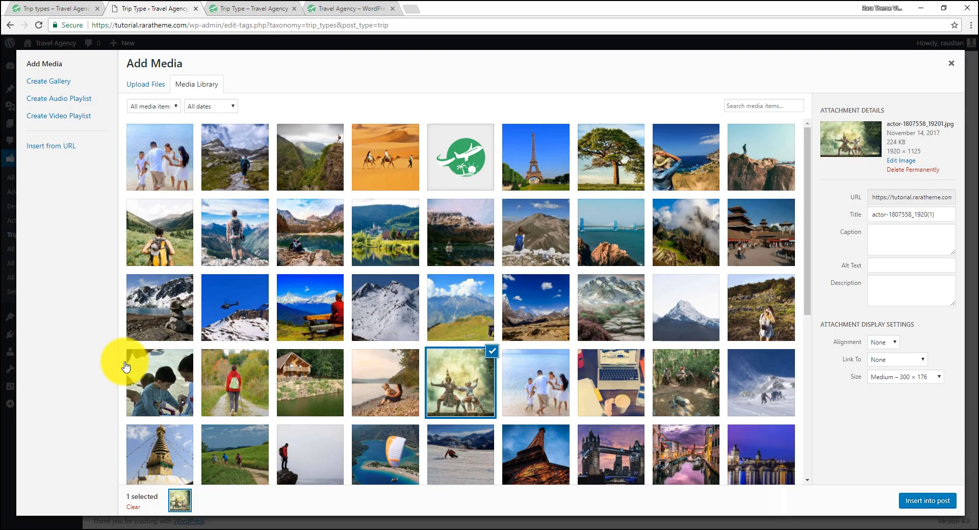
{"action": "left_click", "coordinate": [370, 386]}
{"action": "left_click", "coordinate": [927, 501]}
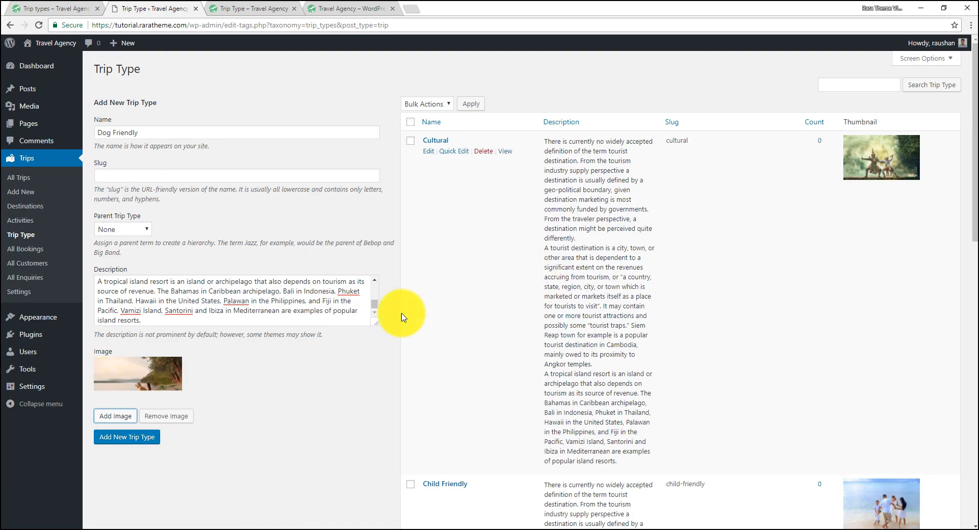
{"action": "left_click", "coordinate": [137, 442]}
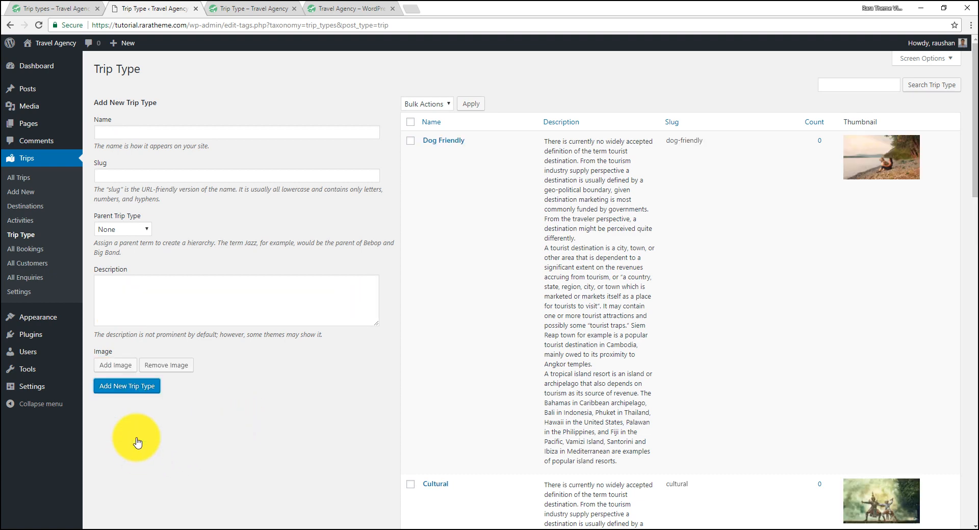
Bulk-assign the trip types Budget Travel, Child Friendly, Cultural and Dog Friendly to the trips Rocky Mountain Vacation and Pokahara, Nepal
{"action": "left_click", "coordinate": [257, 7]}
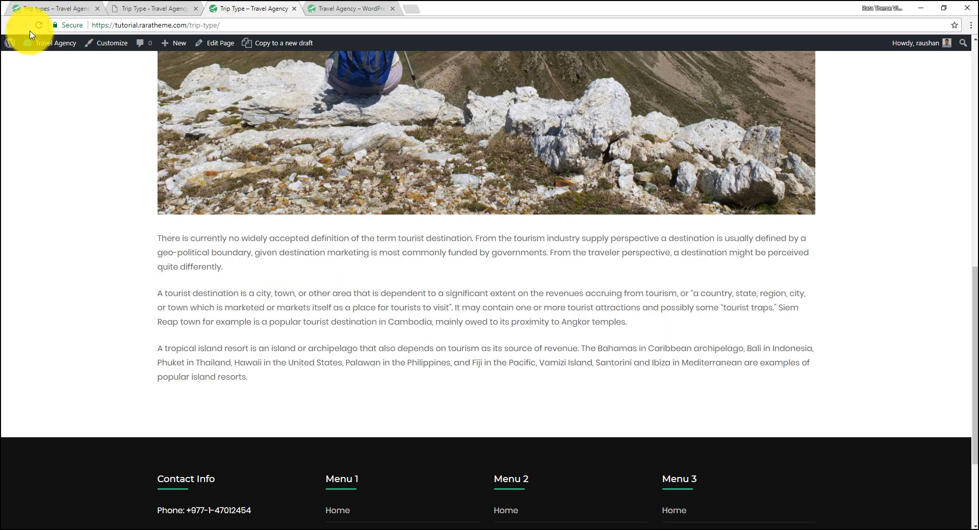
{"action": "scroll", "coordinate": [327, 347], "scroll_direction": "down", "scroll_amount": 1}
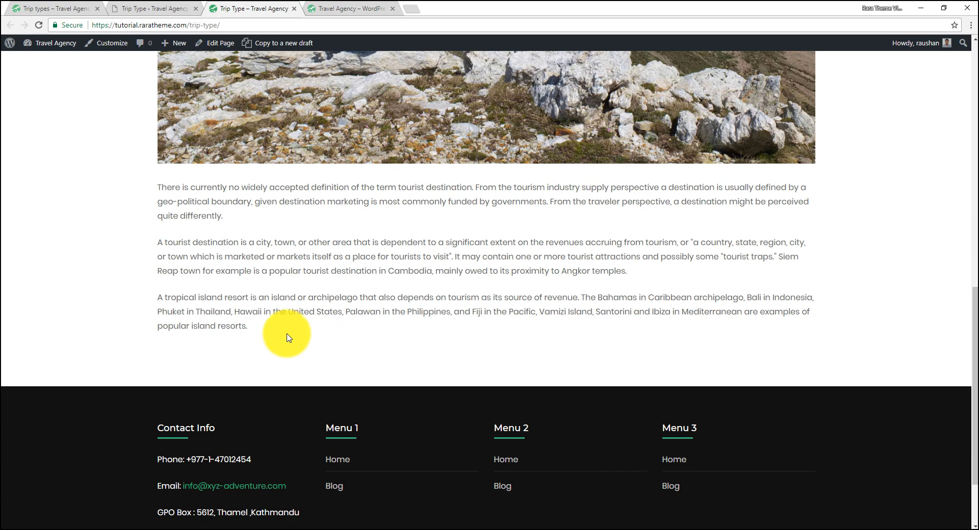
{"action": "left_click", "coordinate": [144, 6]}
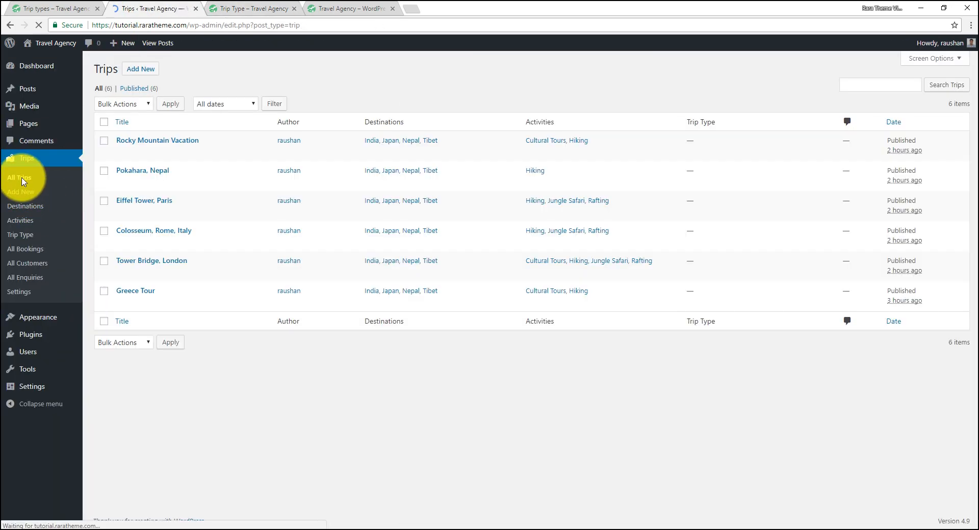
{"action": "left_click", "coordinate": [103, 141]}
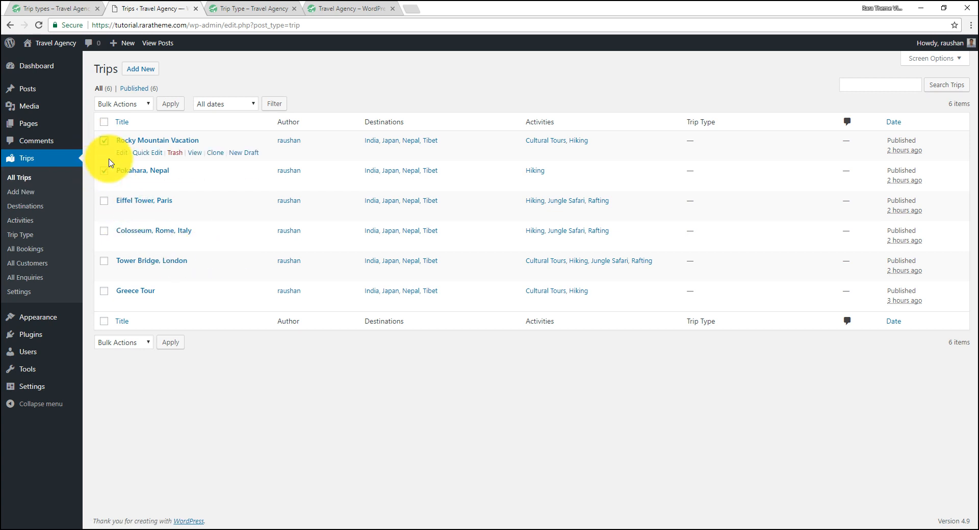
{"action": "left_click", "coordinate": [127, 104]}
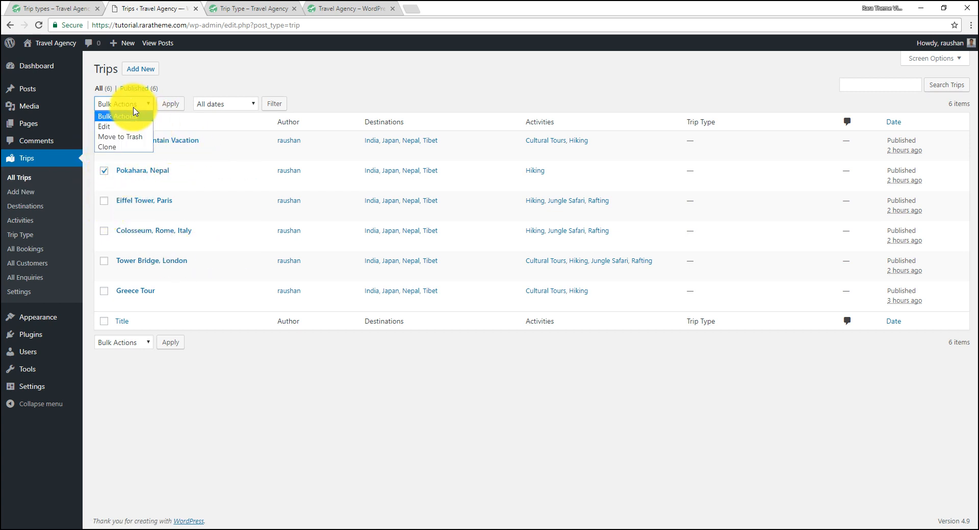
{"action": "left_click", "coordinate": [134, 123]}
{"action": "left_click", "coordinate": [161, 107]}
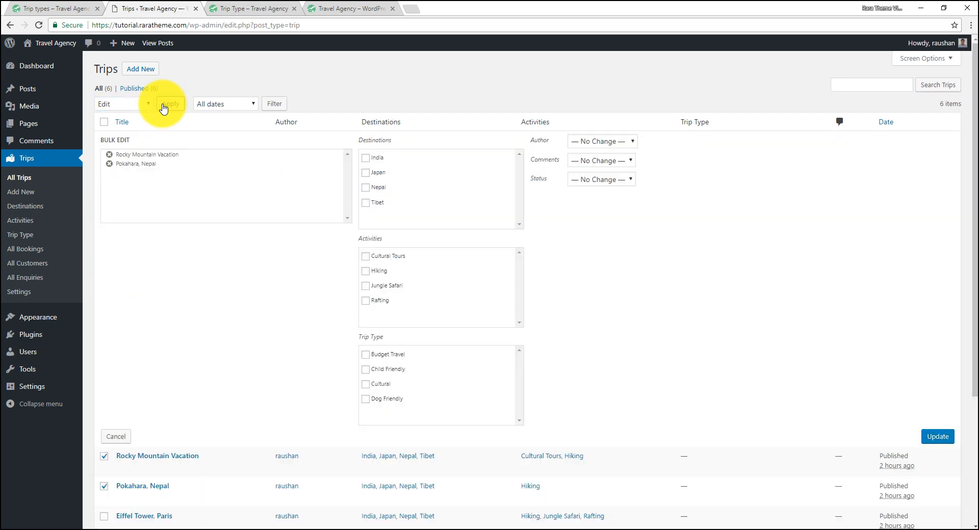
{"action": "left_click", "coordinate": [364, 354]}
{"action": "left_click", "coordinate": [366, 371]}
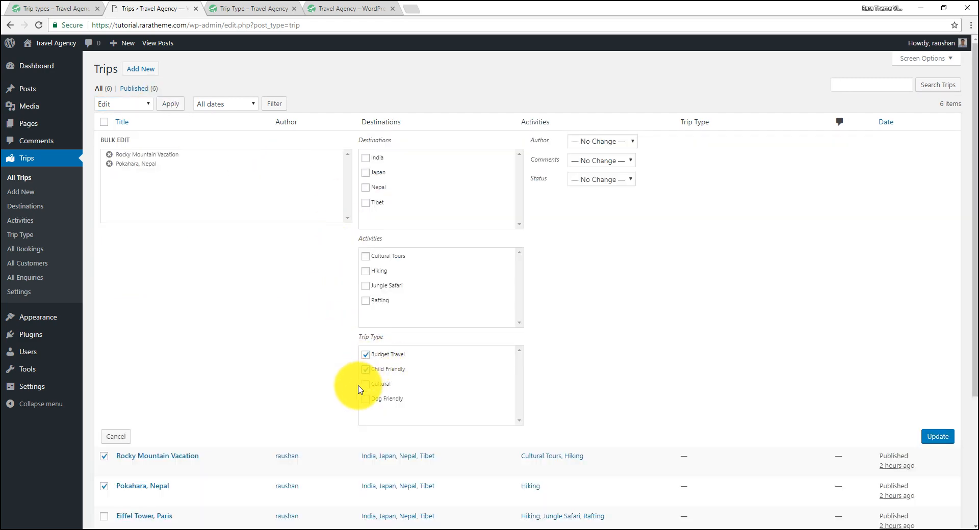
{"action": "left_click", "coordinate": [367, 400]}
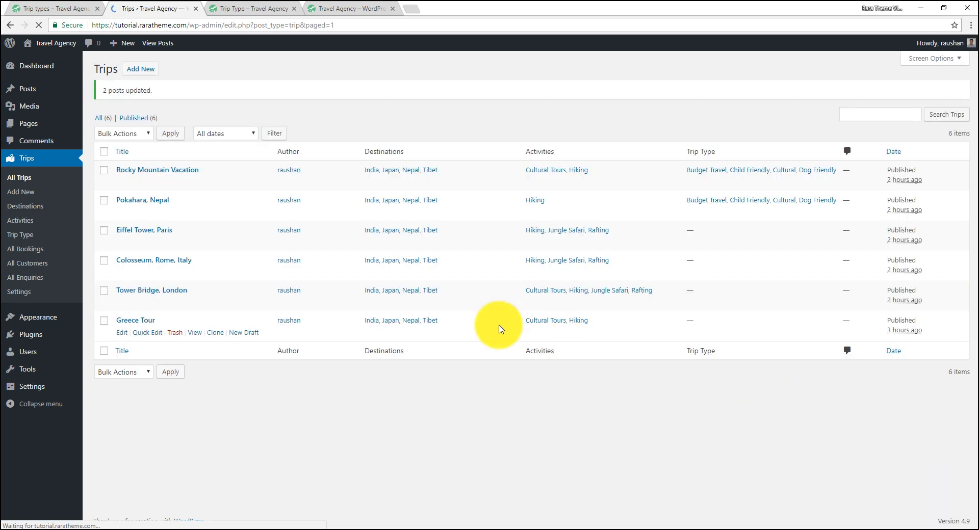
Bulk-assign the trip type Budget Travel to the Eiffel Tower, Colosseum, Tower Bridge and Greece Tour trips
{"action": "left_click", "coordinate": [104, 260]}
{"action": "left_click", "coordinate": [104, 290]}
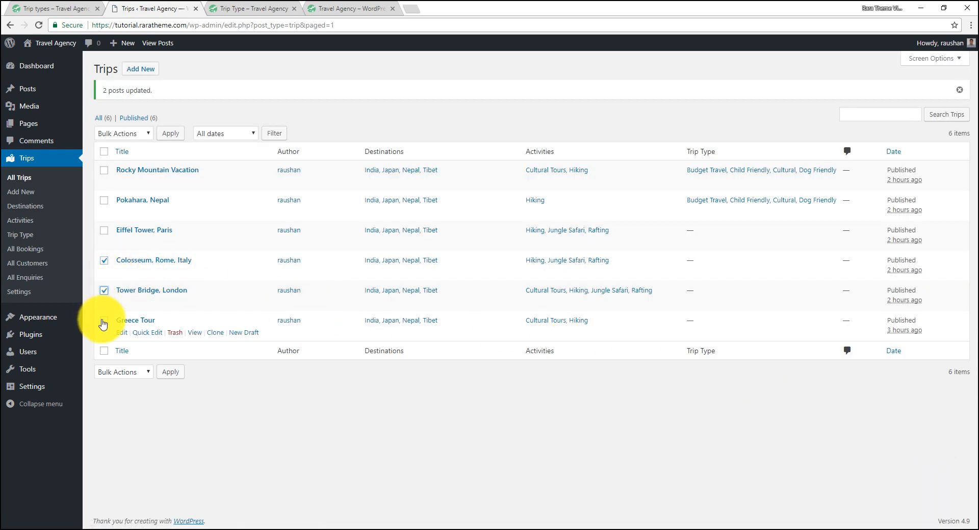
{"action": "left_click", "coordinate": [104, 321]}
{"action": "left_click", "coordinate": [104, 230]}
{"action": "left_click", "coordinate": [127, 134]}
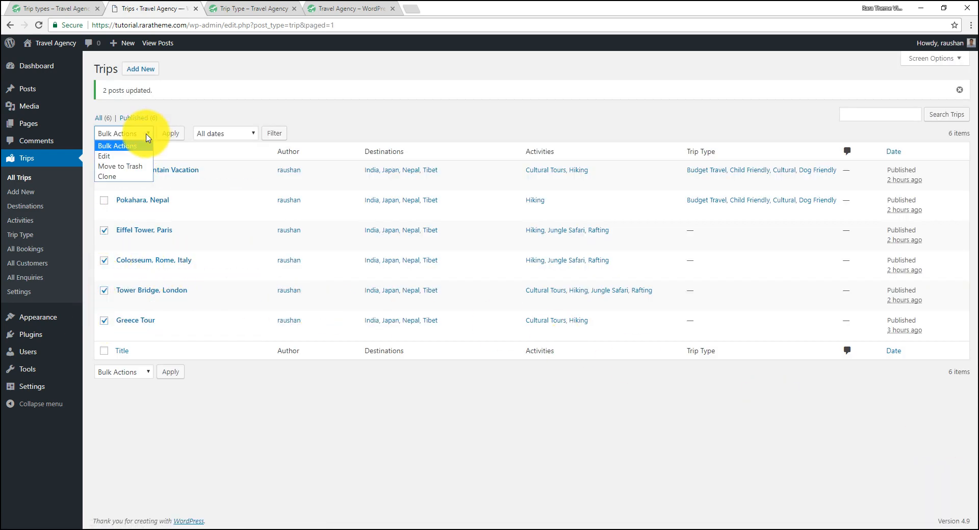
{"action": "left_click", "coordinate": [128, 153]}
{"action": "left_click", "coordinate": [164, 135]}
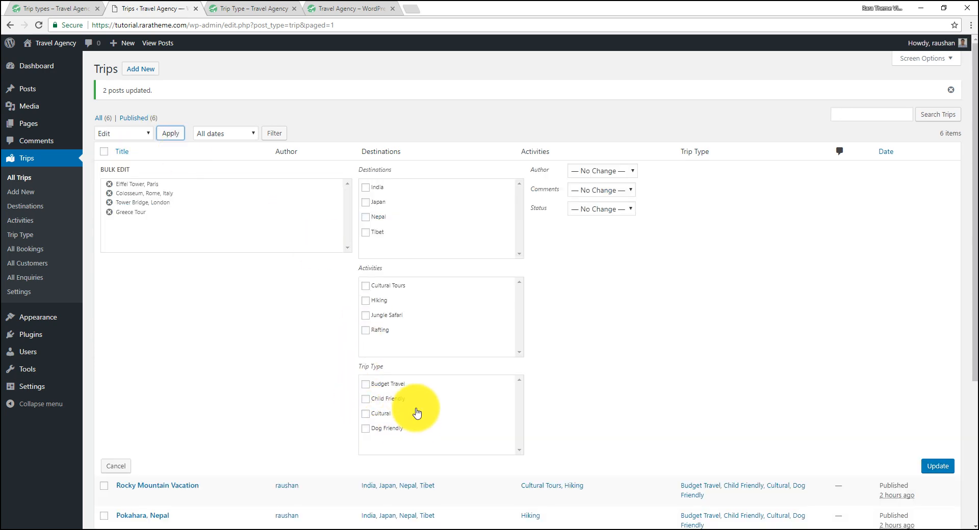
{"action": "left_click", "coordinate": [367, 386]}
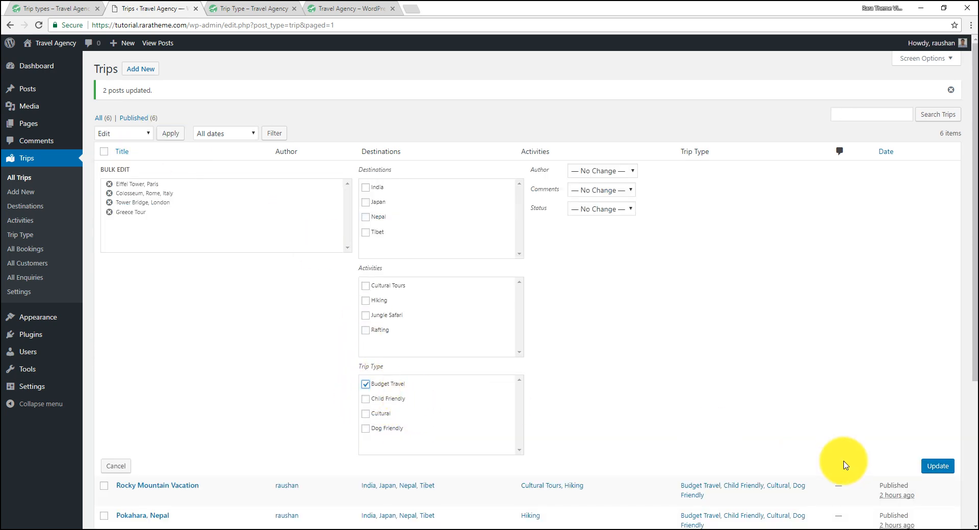
{"action": "left_click", "coordinate": [938, 466]}
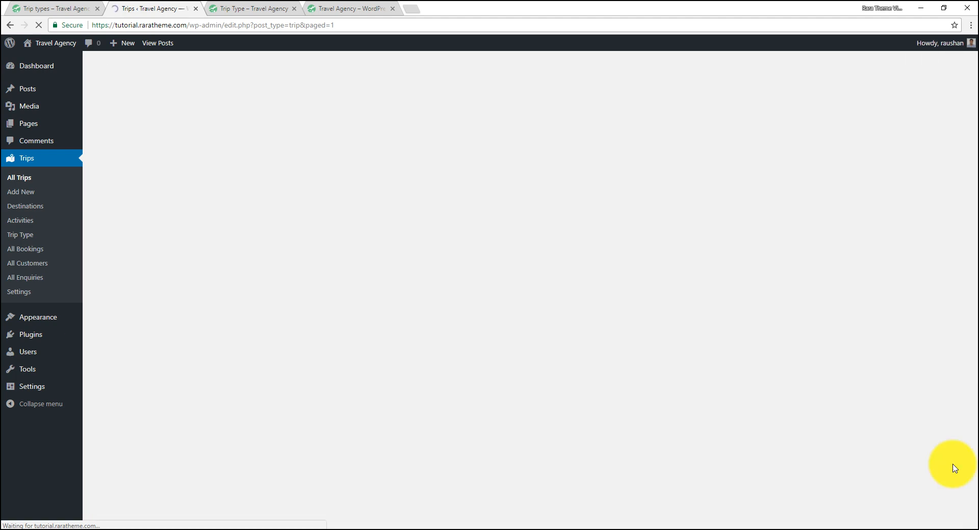
Check the site's updated Trip Type page and examine the trips listed on its Budget Travel page
{"action": "left_click", "coordinate": [247, 5]}
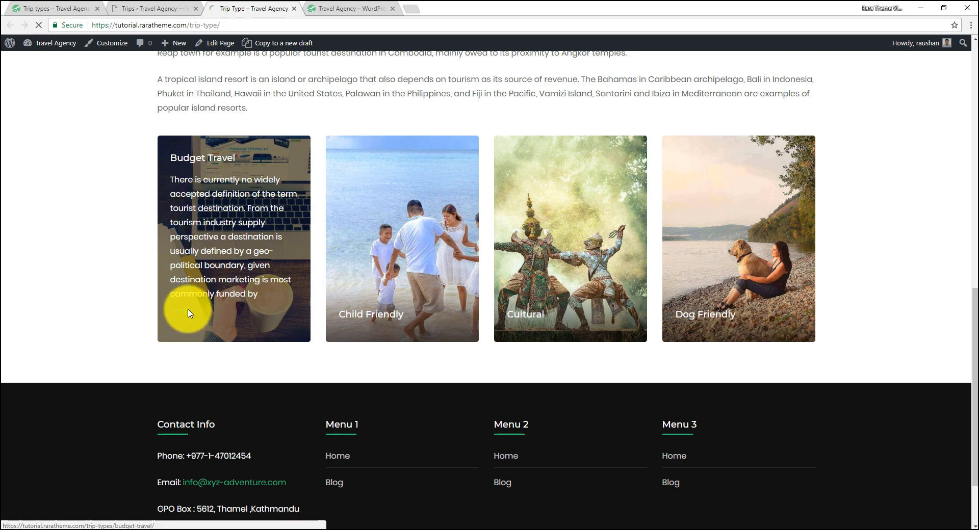
{"action": "scroll", "coordinate": [323, 278], "scroll_direction": "down", "scroll_amount": 5}
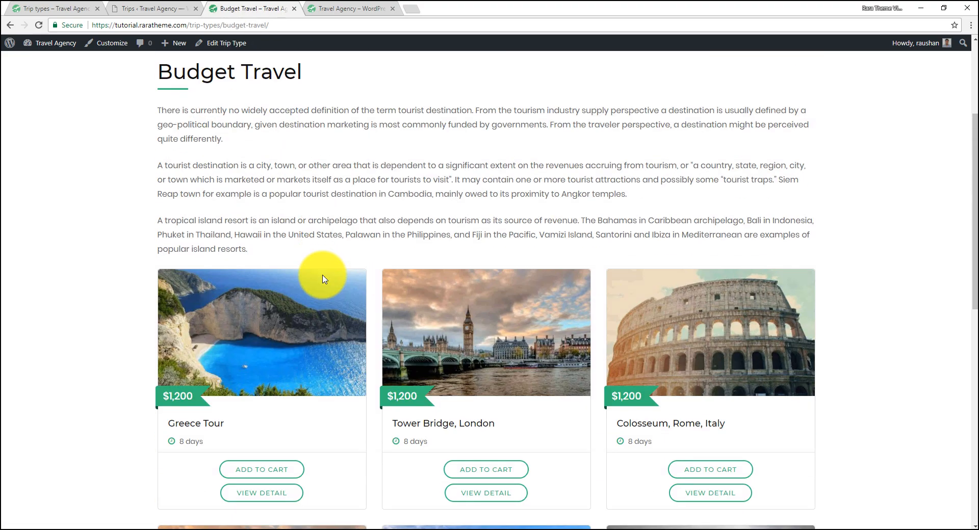
{"action": "scroll", "coordinate": [378, 309], "scroll_direction": "down", "scroll_amount": 3}
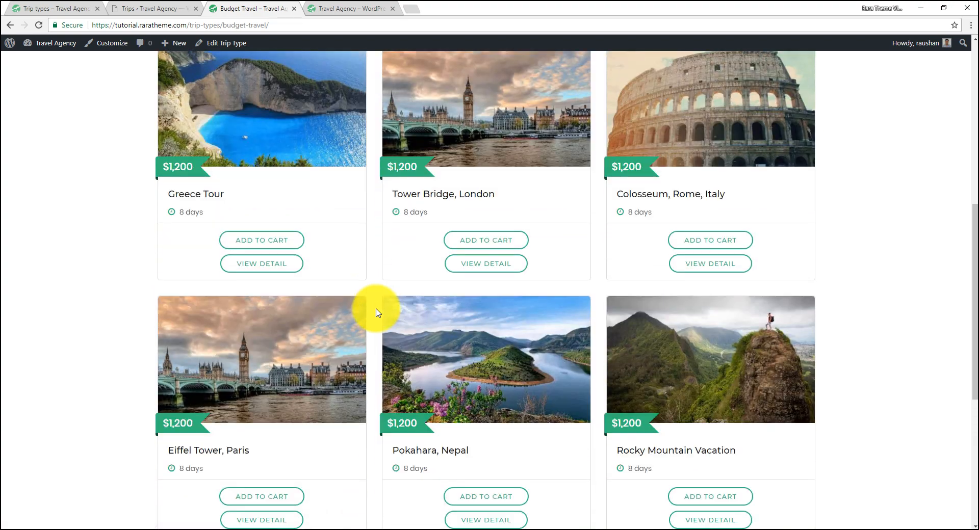
{"action": "scroll", "coordinate": [379, 313], "scroll_direction": "down", "scroll_amount": 2}
{"action": "scroll", "coordinate": [371, 309], "scroll_direction": "up", "scroll_amount": 5}
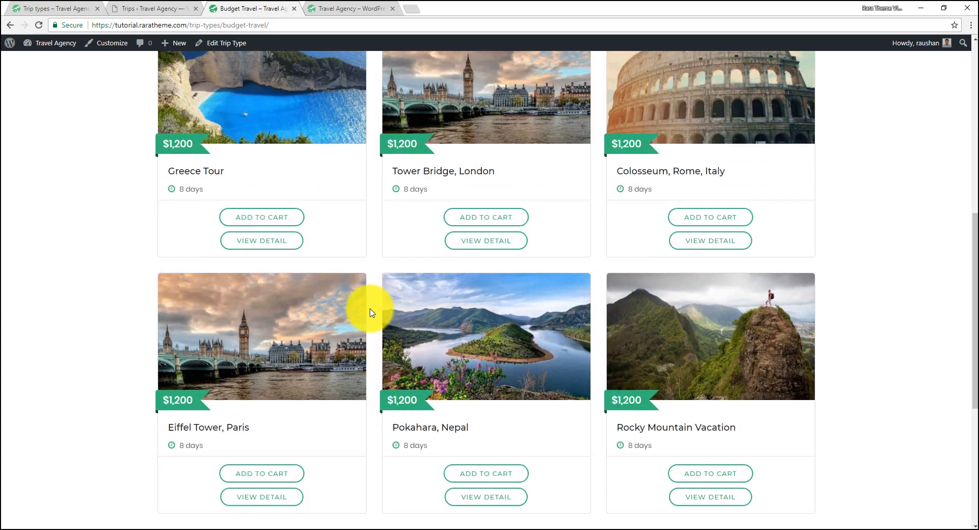
{"action": "scroll", "coordinate": [626, 398], "scroll_direction": "down", "scroll_amount": 3}
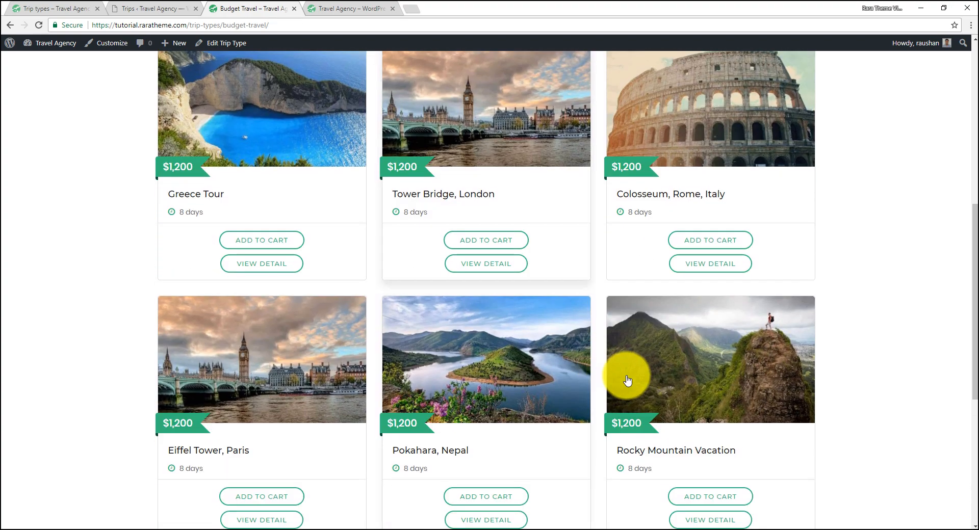
{"action": "scroll", "coordinate": [686, 319], "scroll_direction": "up", "scroll_amount": 6}
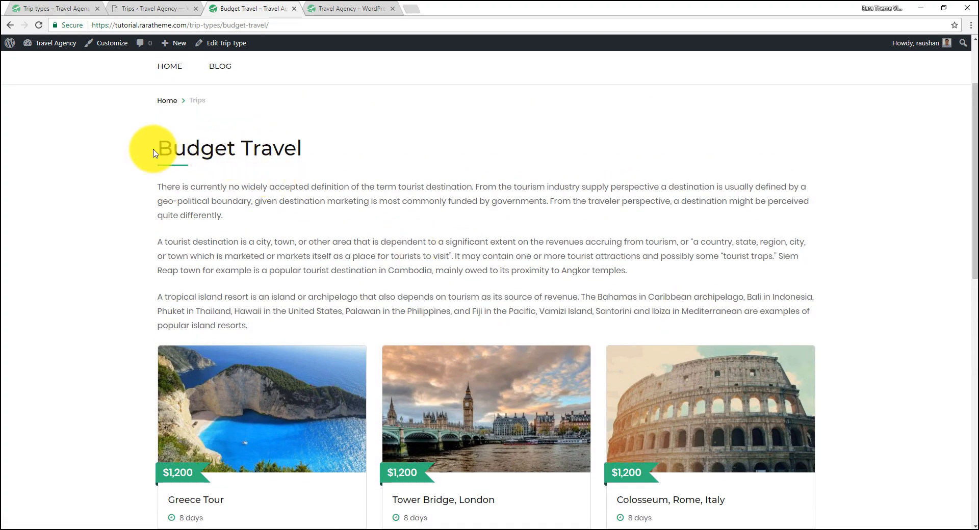
{"action": "left_click_drag", "start_coordinate": [136, 148], "coordinate": [358, 161]}
Return to the Trip Type page and examine the heading, description and trips on the Child Friendly page
{"action": "left_click", "coordinate": [10, 25]}
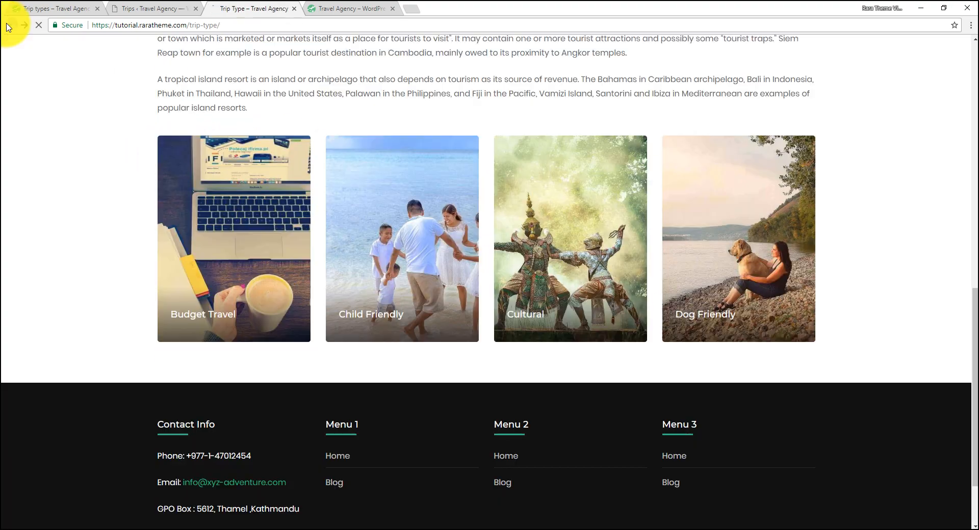
{"action": "left_click", "coordinate": [356, 314]}
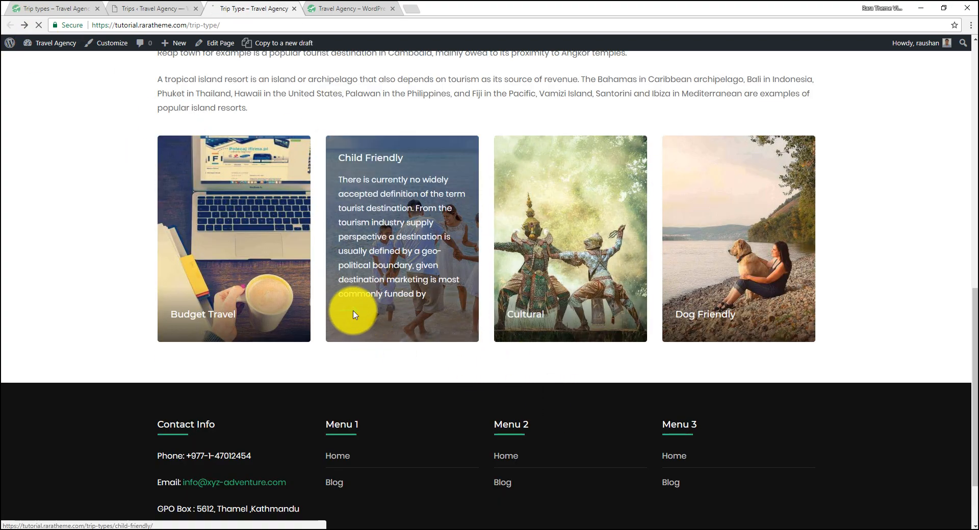
{"action": "scroll", "coordinate": [355, 256], "scroll_direction": "down", "scroll_amount": 5}
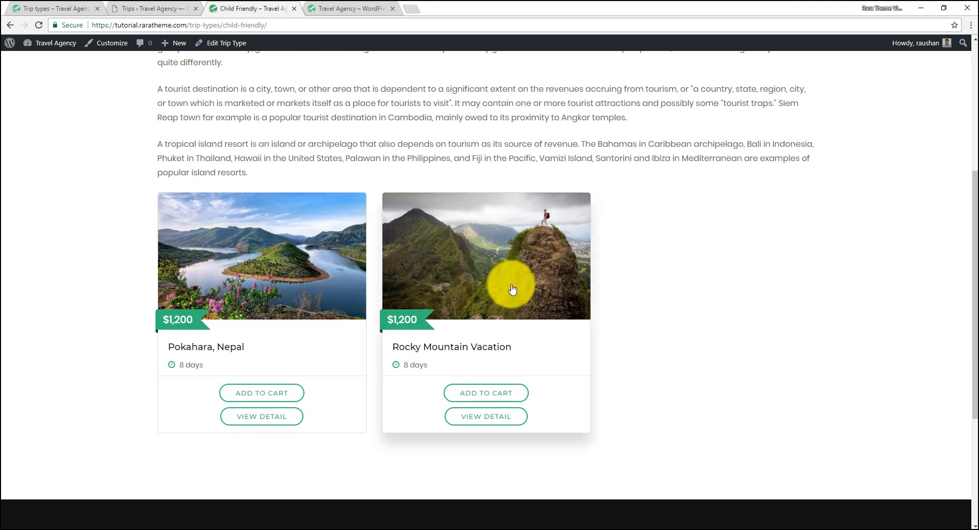
{"action": "scroll", "coordinate": [491, 306], "scroll_direction": "up", "scroll_amount": 4}
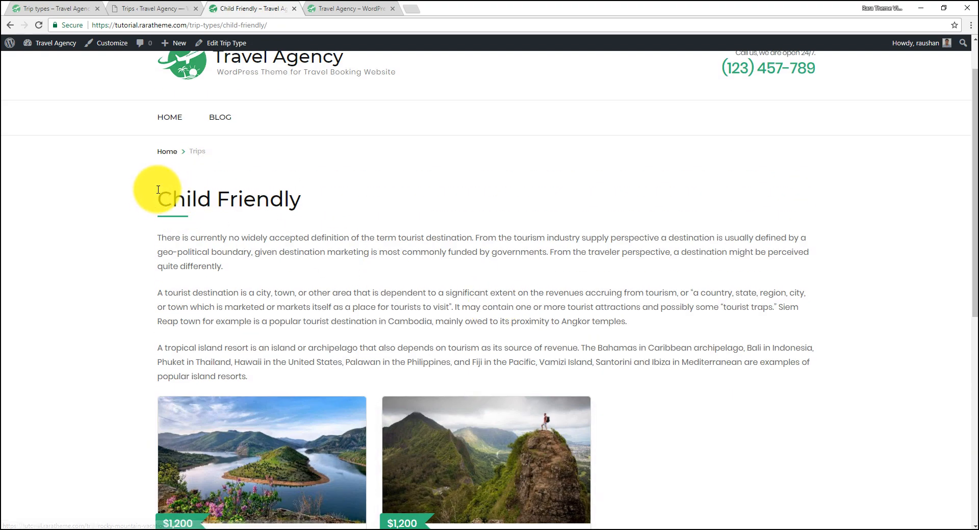
{"action": "left_click_drag", "start_coordinate": [155, 198], "coordinate": [328, 205]}
{"action": "left_click", "coordinate": [403, 217]}
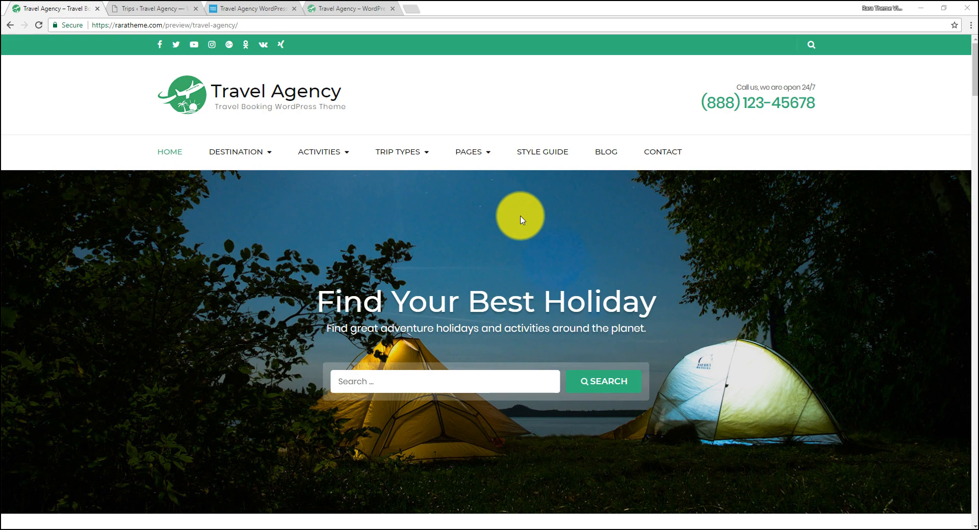
Review the getting-started checklist and recommended image sizes in the Travel Agency theme documentation, and look over Rara Theme's support ticket form
{"action": "left_click", "coordinate": [255, 10]}
{"action": "scroll", "coordinate": [326, 161], "scroll_direction": "down", "scroll_amount": 1}
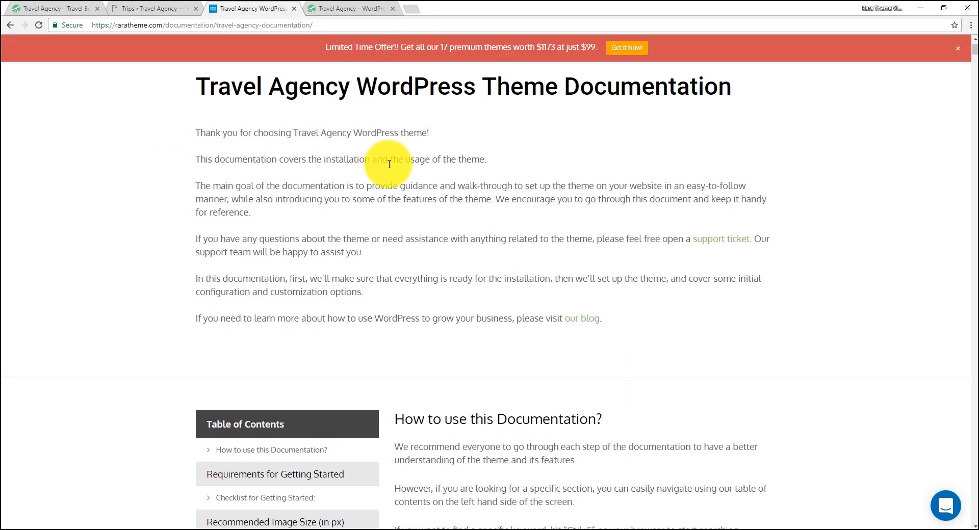
{"action": "scroll", "coordinate": [389, 164], "scroll_direction": "down", "scroll_amount": 10}
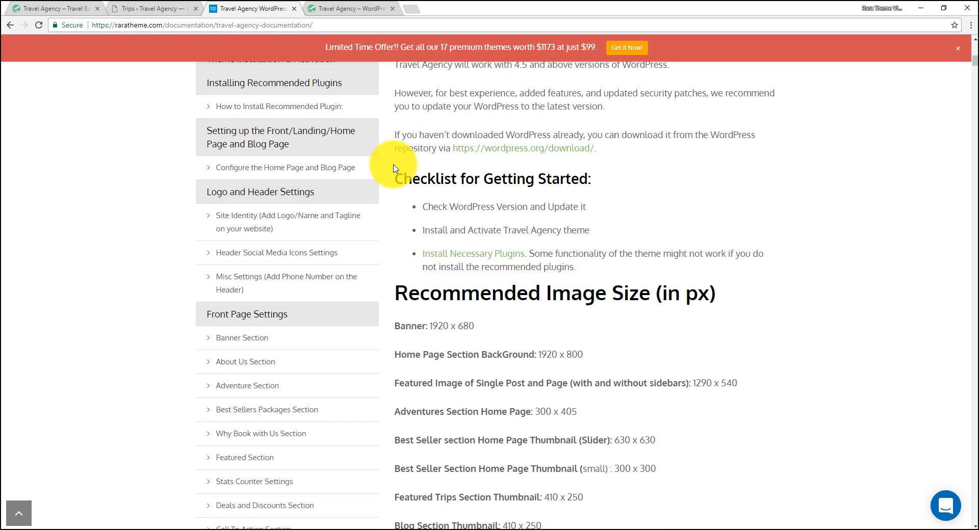
{"action": "scroll", "coordinate": [393, 169], "scroll_direction": "down", "scroll_amount": 1}
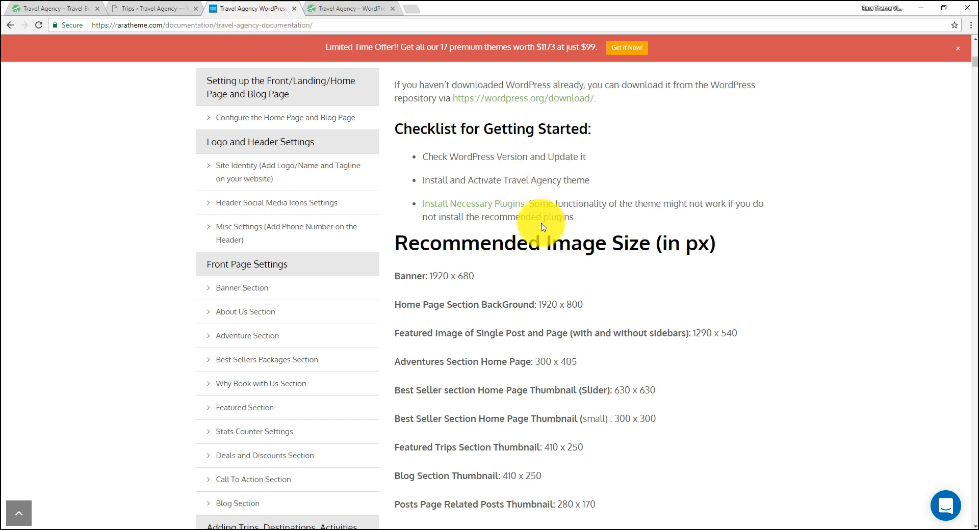
{"action": "scroll", "coordinate": [544, 230], "scroll_direction": "up", "scroll_amount": 14}
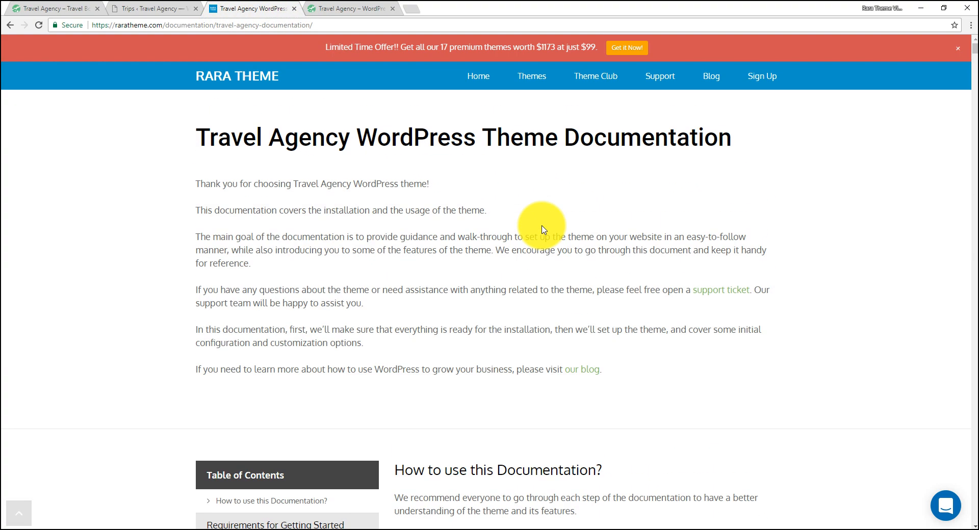
{"action": "mouse_move", "coordinate": [658, 82]}
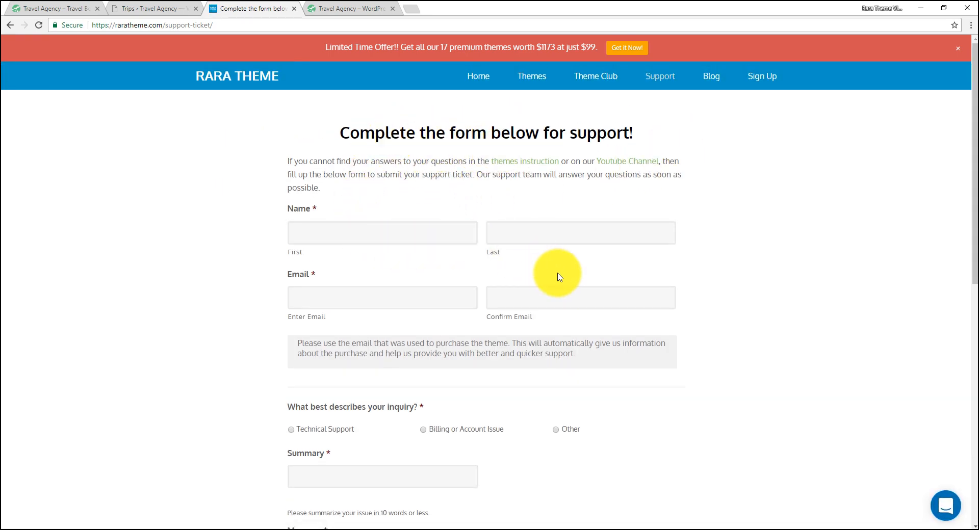
{"action": "scroll", "coordinate": [557, 275], "scroll_direction": "down", "scroll_amount": 2}
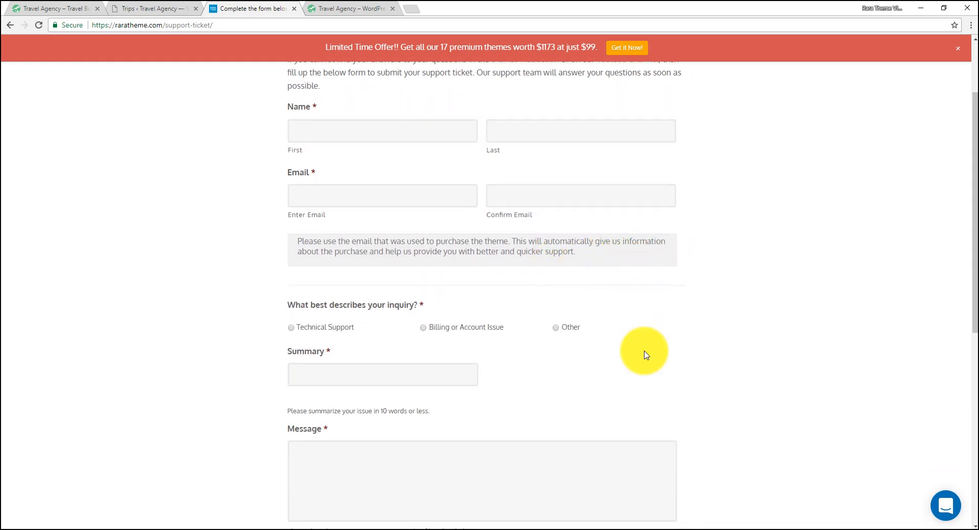